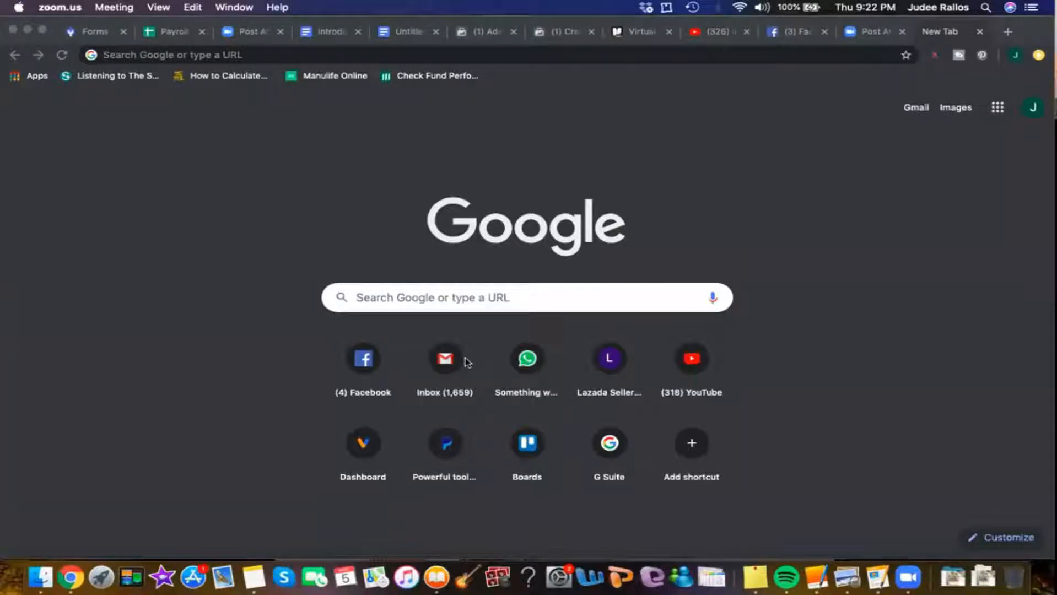
- Open GoDaddy Philippines' .com domain offer page from Chrome's address-bar suggestion for 'godadd'
{"action": "left_click", "coordinate": [228, 54]}
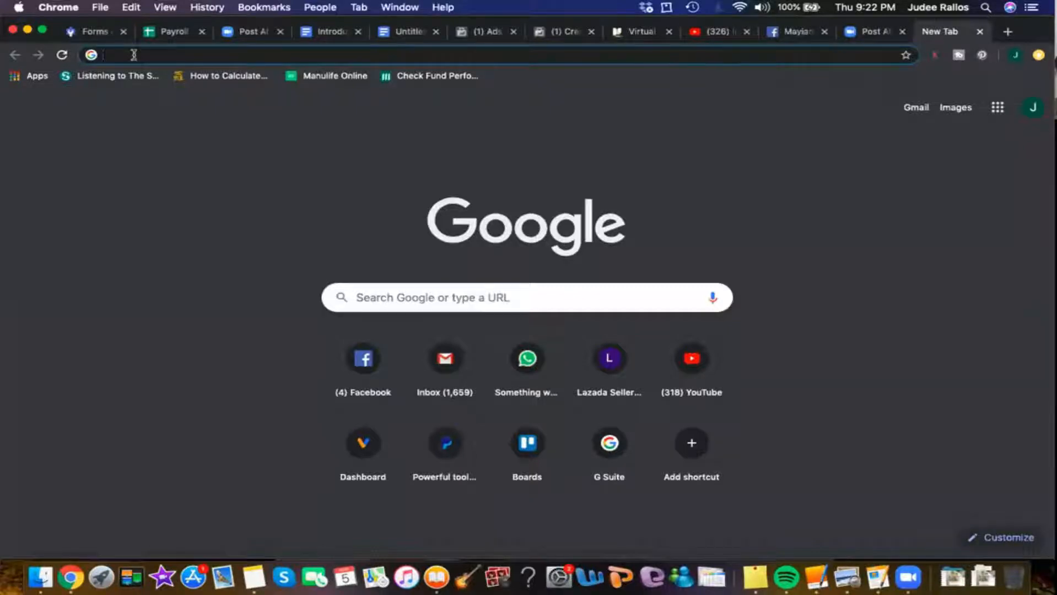
{"action": "type", "text": "godaddy"}
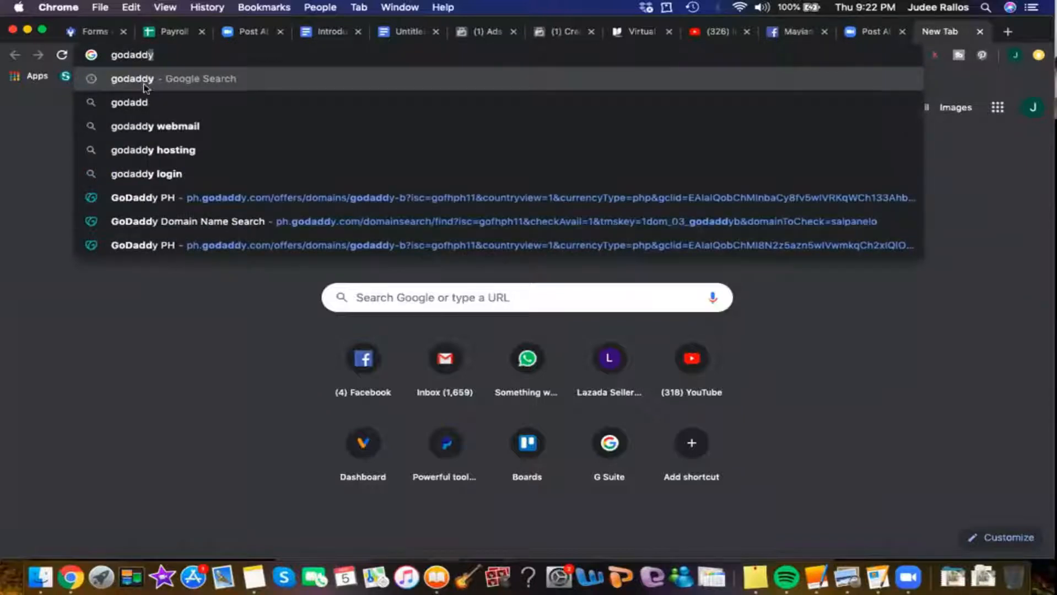
{"action": "left_click", "coordinate": [176, 201]}
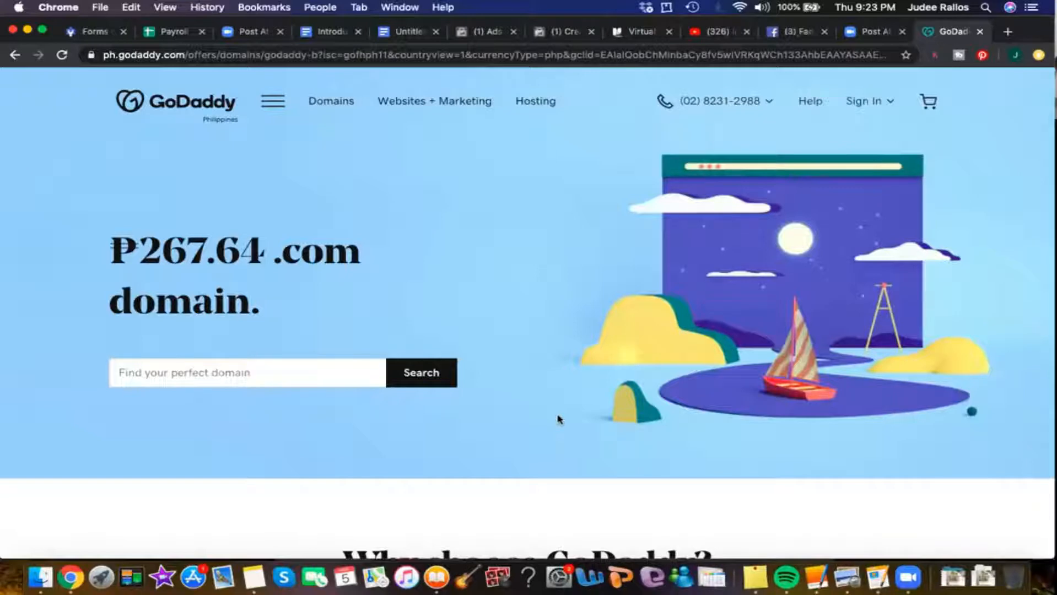
{"action": "left_click", "coordinate": [198, 372]}
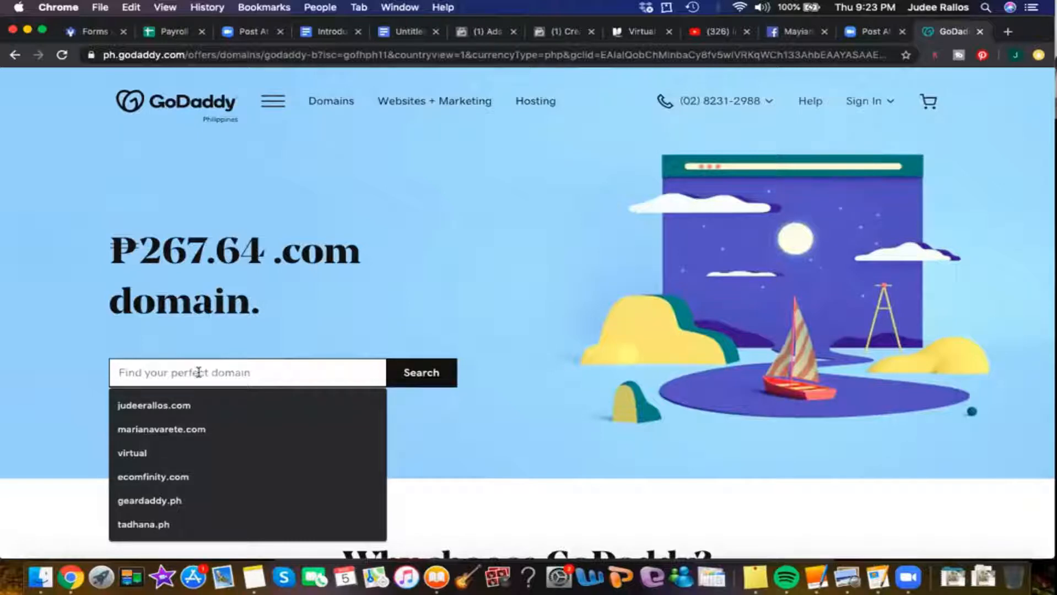
{"action": "left_click", "coordinate": [350, 315]}
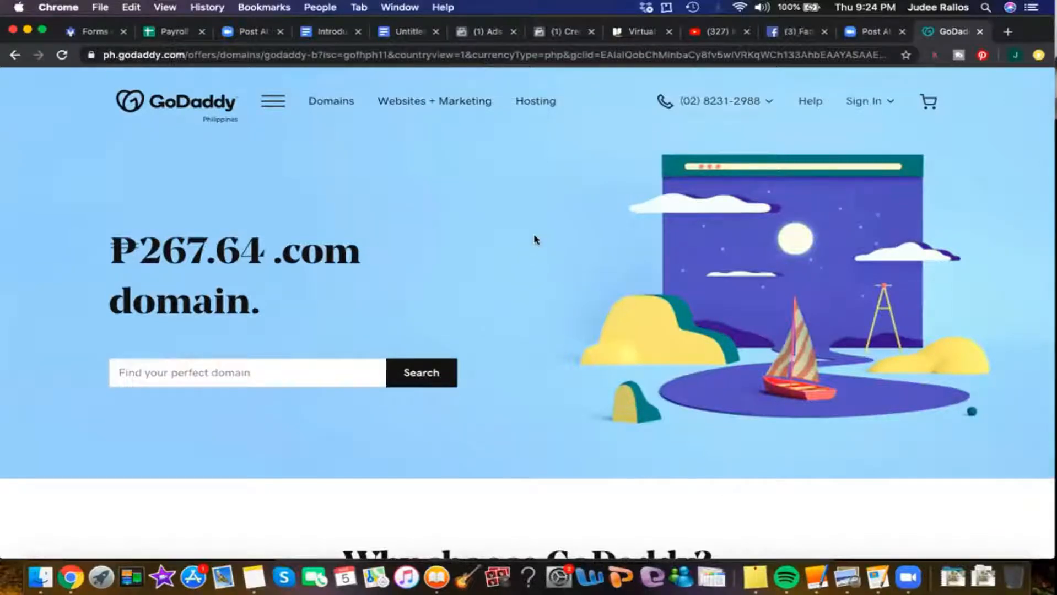
{"action": "left_click", "coordinate": [122, 370]}
- Enter the trial name 'judeeshostel.com' in the domain search field
{"action": "left_click", "coordinate": [137, 375]}
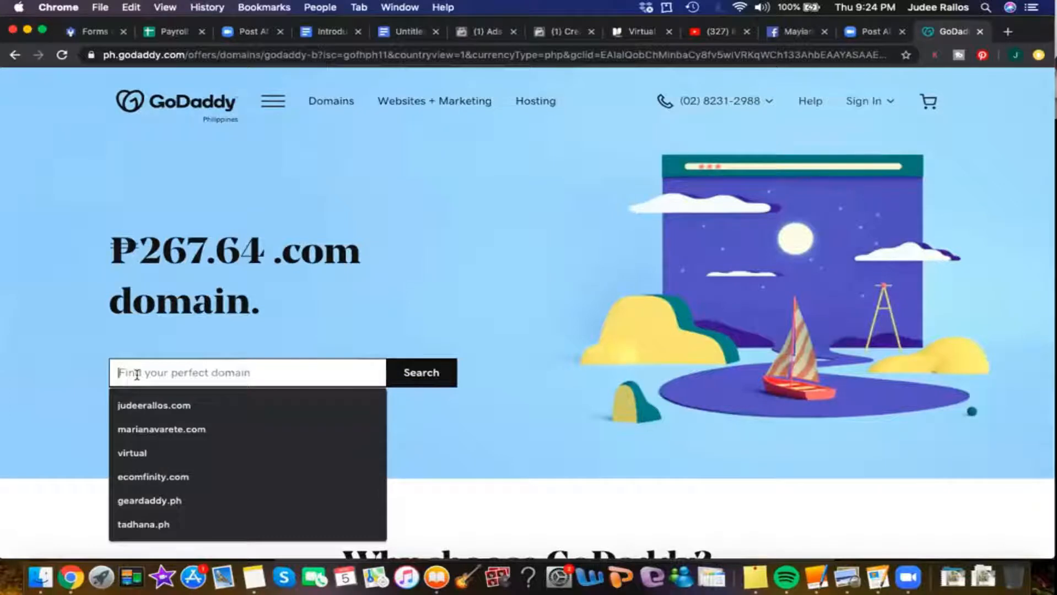
{"action": "left_click", "coordinate": [355, 287]}
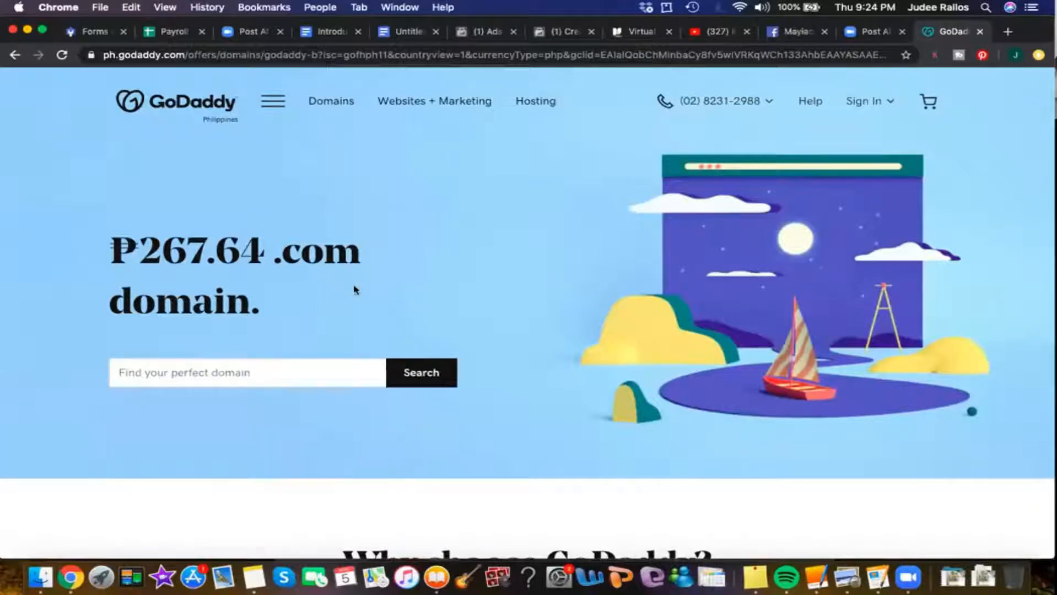
{"action": "left_click", "coordinate": [212, 375]}
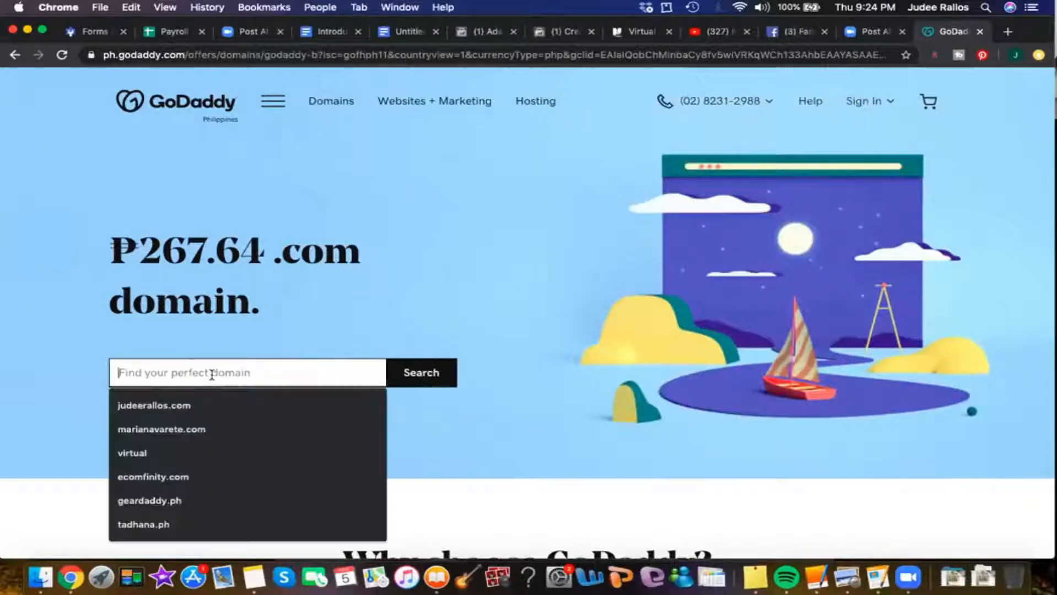
{"action": "type", "text": "judee"}
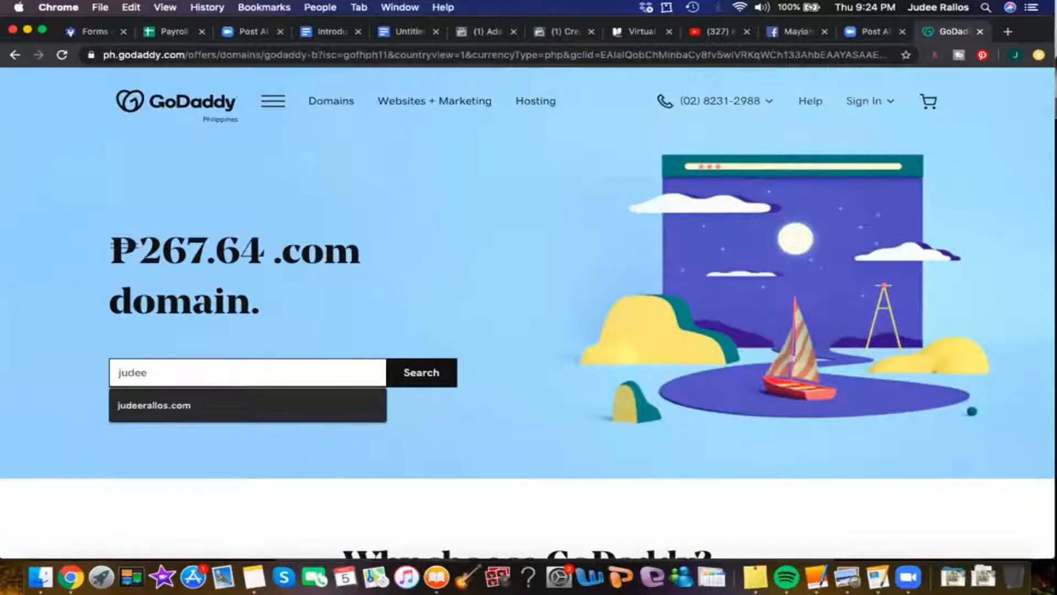
{"action": "type", "text": "sho"}
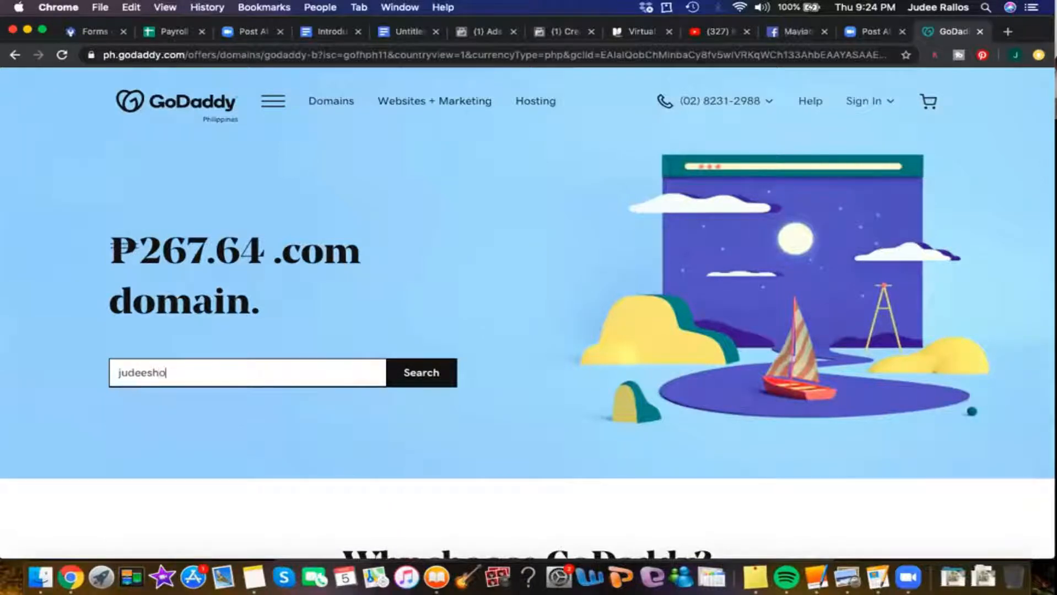
{"action": "type", "text": "stel.com"}
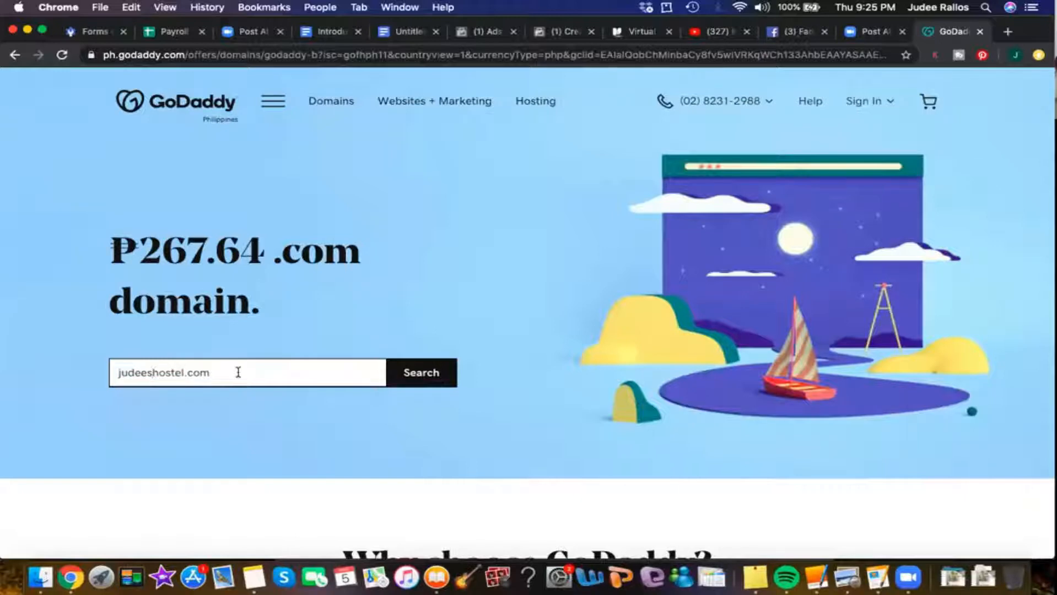
- Replace the search entry with 'hostelheaven.com'
{"action": "left_click_drag", "start_coordinate": [238, 373], "coordinate": [110, 379]}
{"action": "key", "text": "Escape"}
{"action": "left_click_drag", "start_coordinate": [244, 373], "coordinate": [118, 374]}
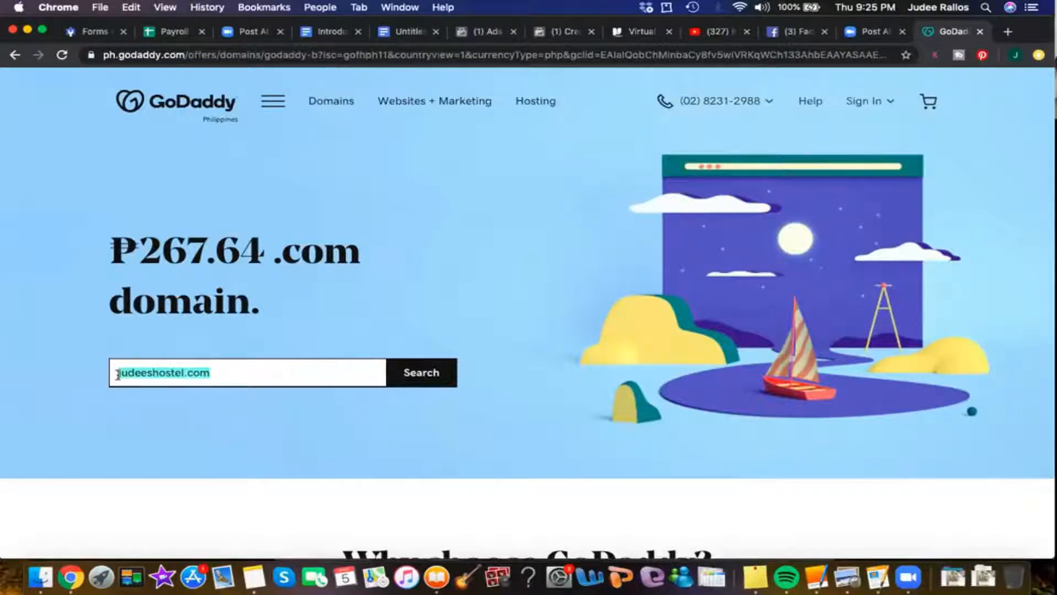
{"action": "type", "text": "hostel"}
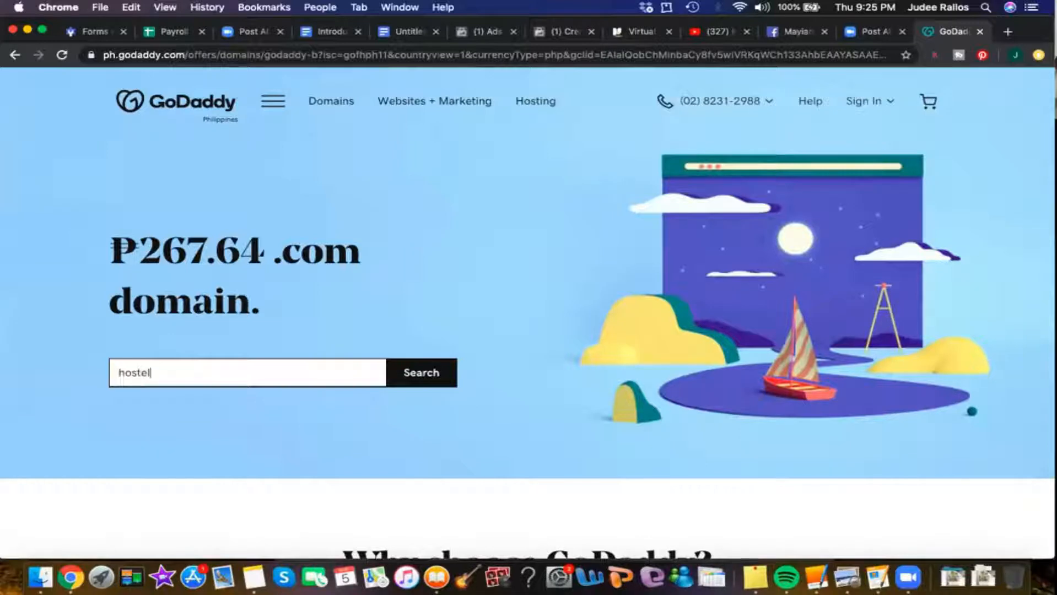
{"action": "type", "text": "heaven"}
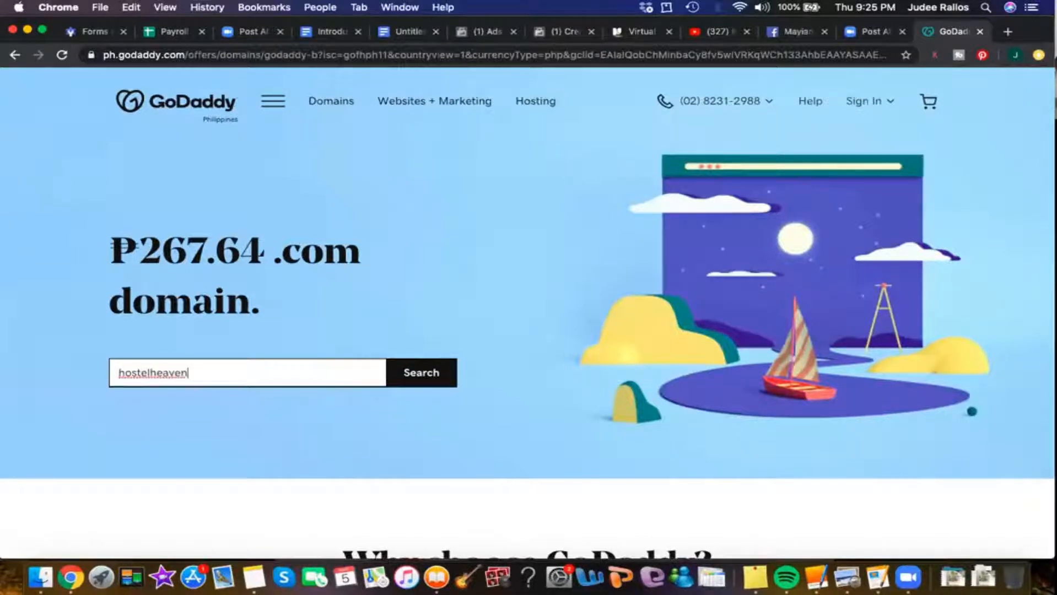
{"action": "type", "text": ".com"}
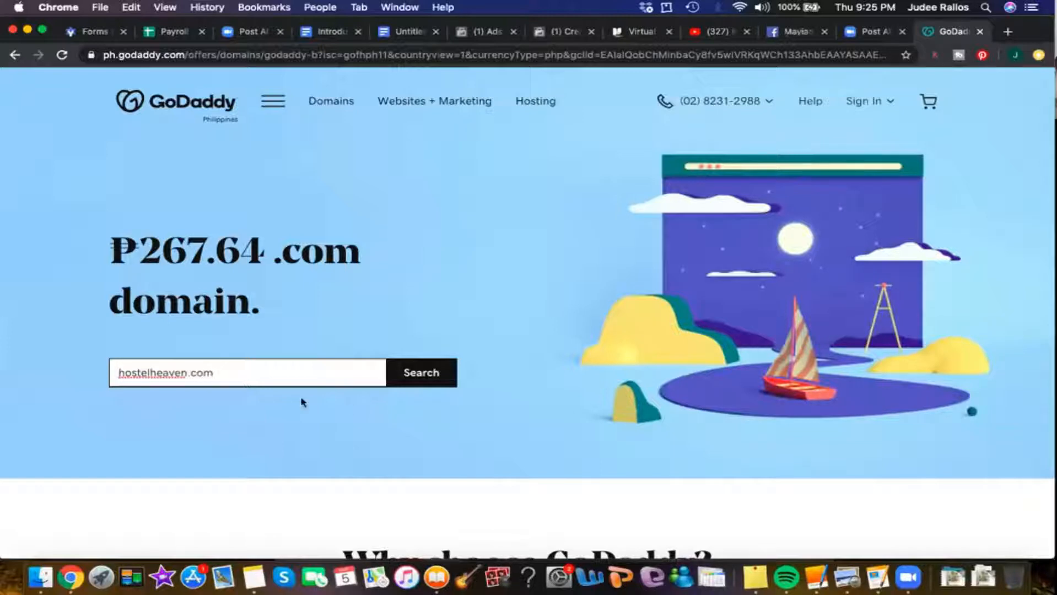
- Search hostelheaven.com and add it to the cart at ₱267.64 for the first year
{"action": "left_click", "coordinate": [430, 373]}
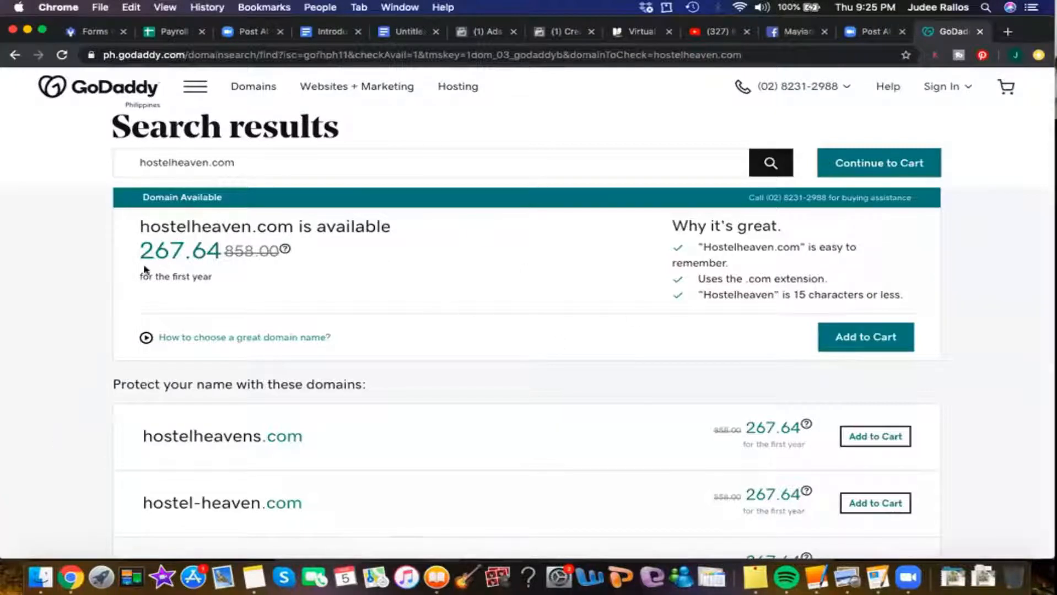
{"action": "scroll", "coordinate": [586, 310], "scroll_direction": "down", "scroll_amount": 5}
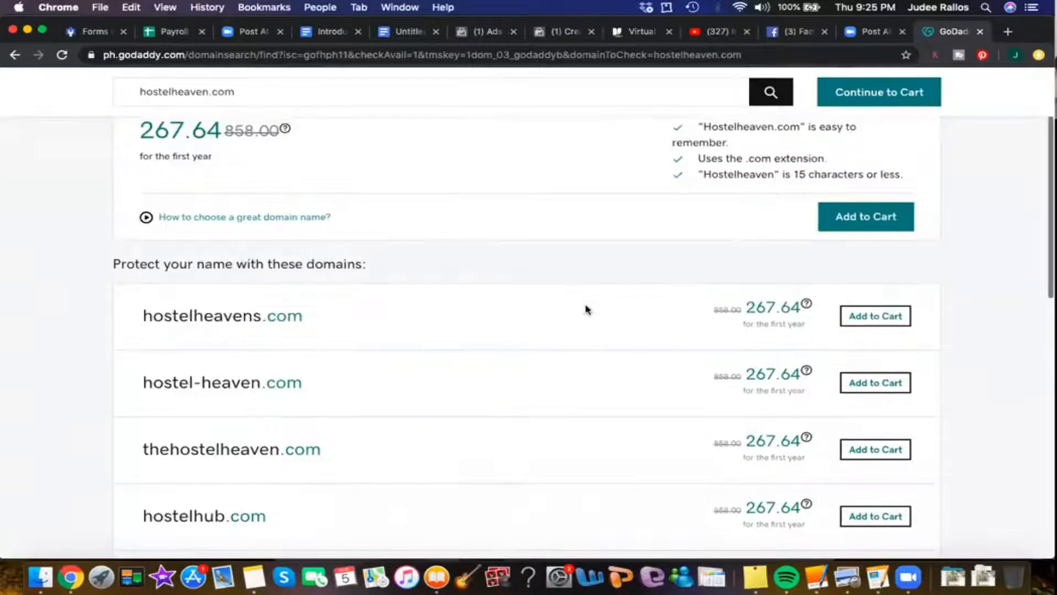
{"action": "scroll", "coordinate": [586, 310], "scroll_direction": "down", "scroll_amount": 1}
{"action": "scroll", "coordinate": [586, 310], "scroll_direction": "up", "scroll_amount": 1}
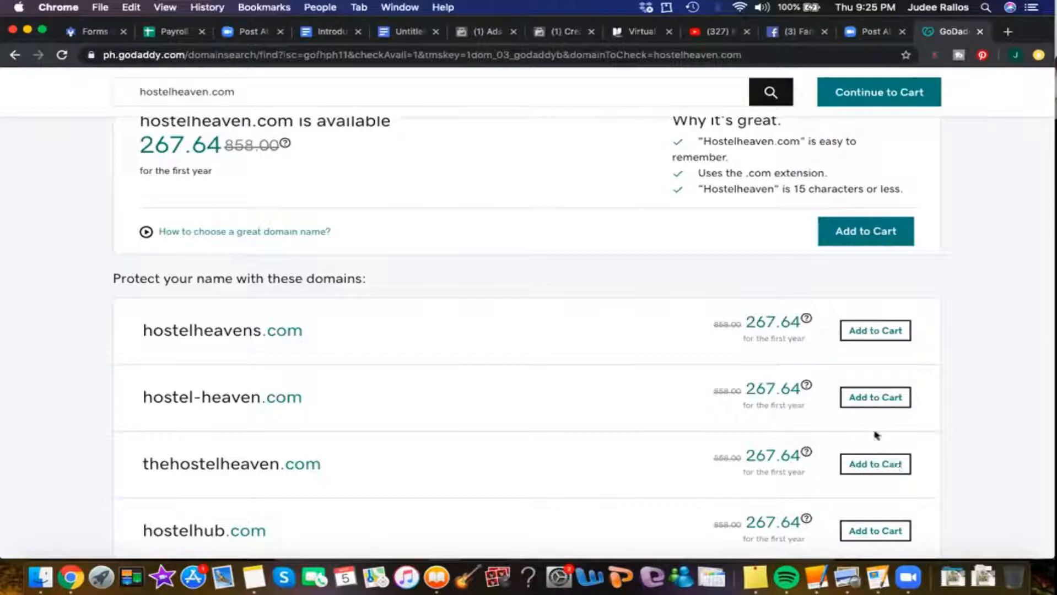
{"action": "scroll", "coordinate": [559, 327], "scroll_direction": "up", "scroll_amount": 3}
{"action": "scroll", "coordinate": [559, 328], "scroll_direction": "down", "scroll_amount": 2}
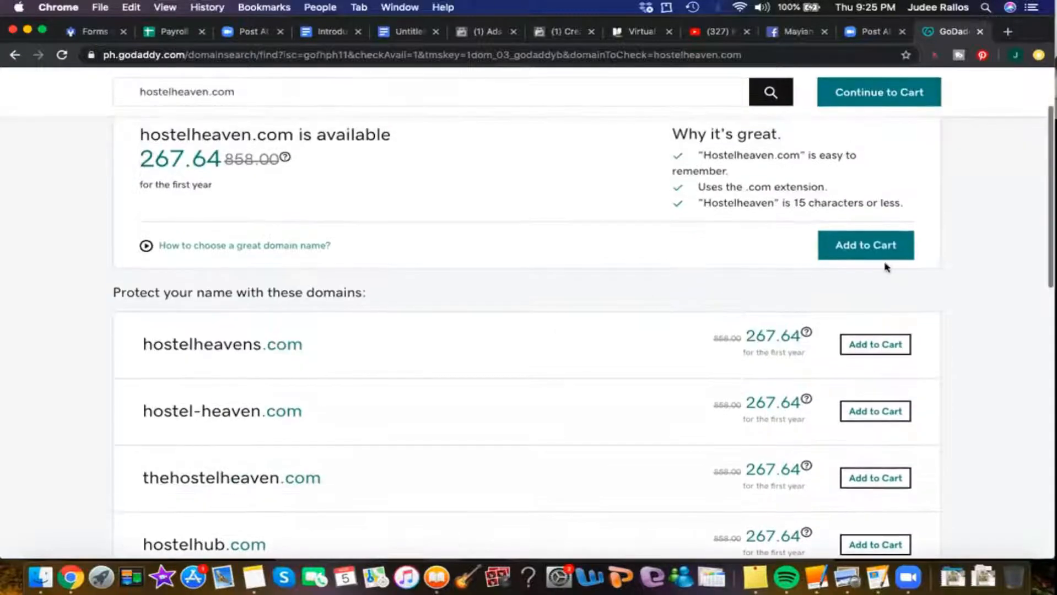
{"action": "left_click", "coordinate": [848, 249]}
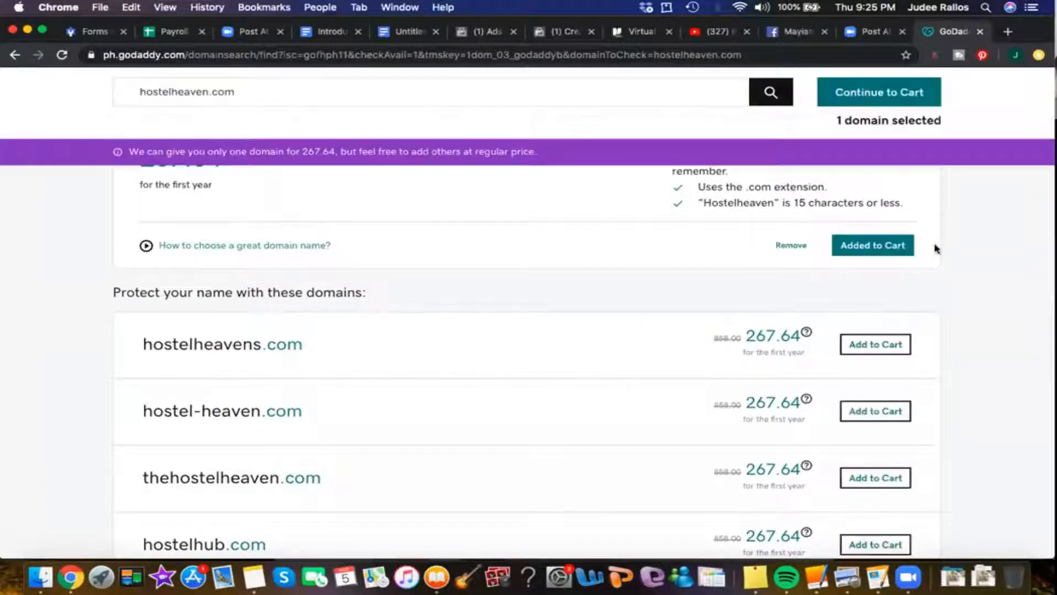
{"action": "scroll", "coordinate": [668, 271], "scroll_direction": "down", "scroll_amount": 2}
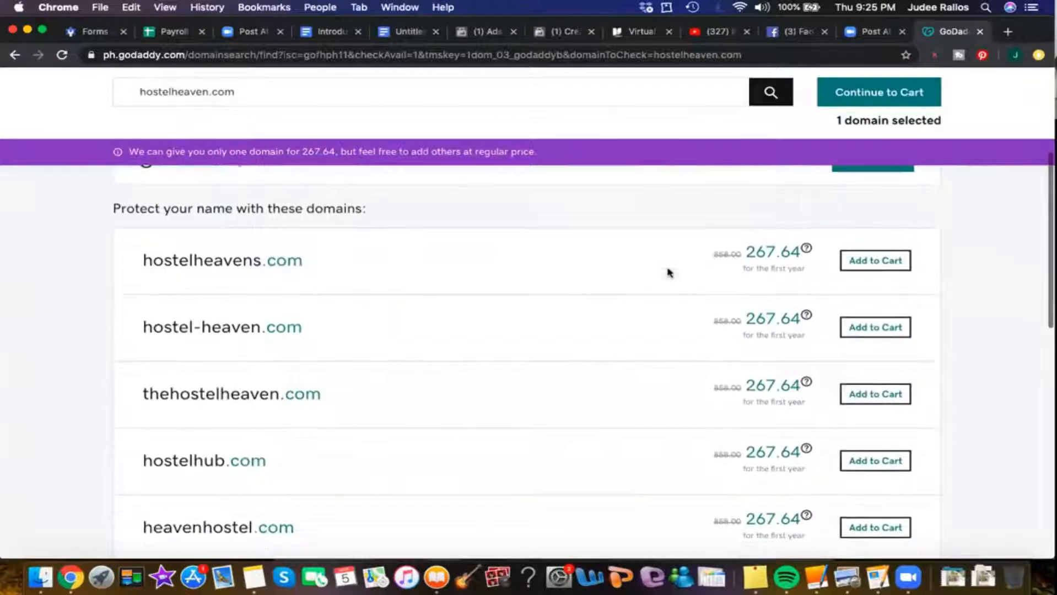
{"action": "scroll", "coordinate": [668, 271], "scroll_direction": "up", "scroll_amount": 5}
- Proceed to checkout with hostelheaven.com and review the cart on the sign-in page
{"action": "left_click", "coordinate": [931, 86]}
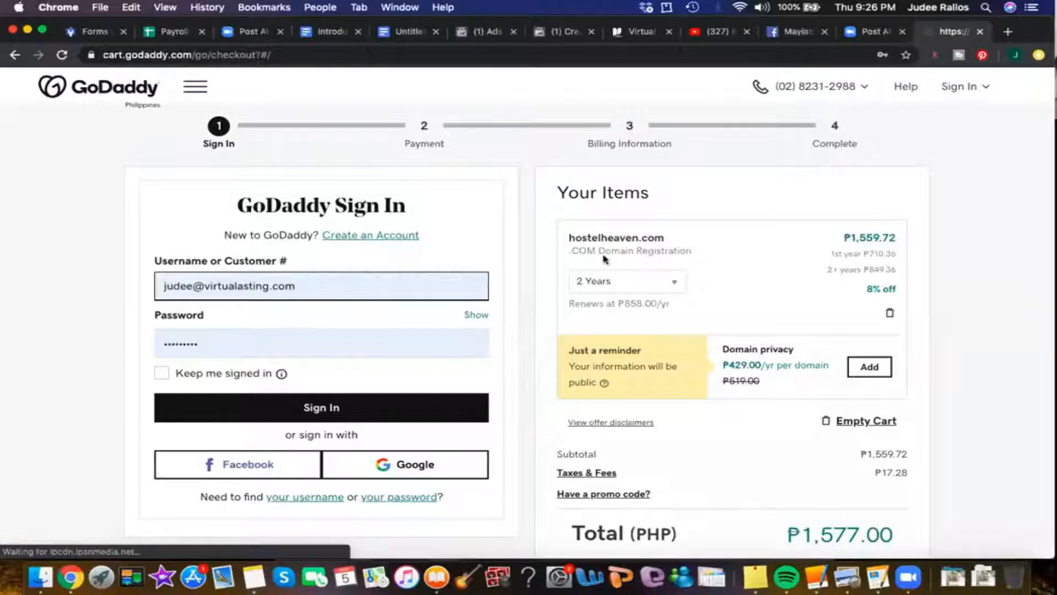
{"action": "scroll", "coordinate": [906, 218], "scroll_direction": "down", "scroll_amount": 3}
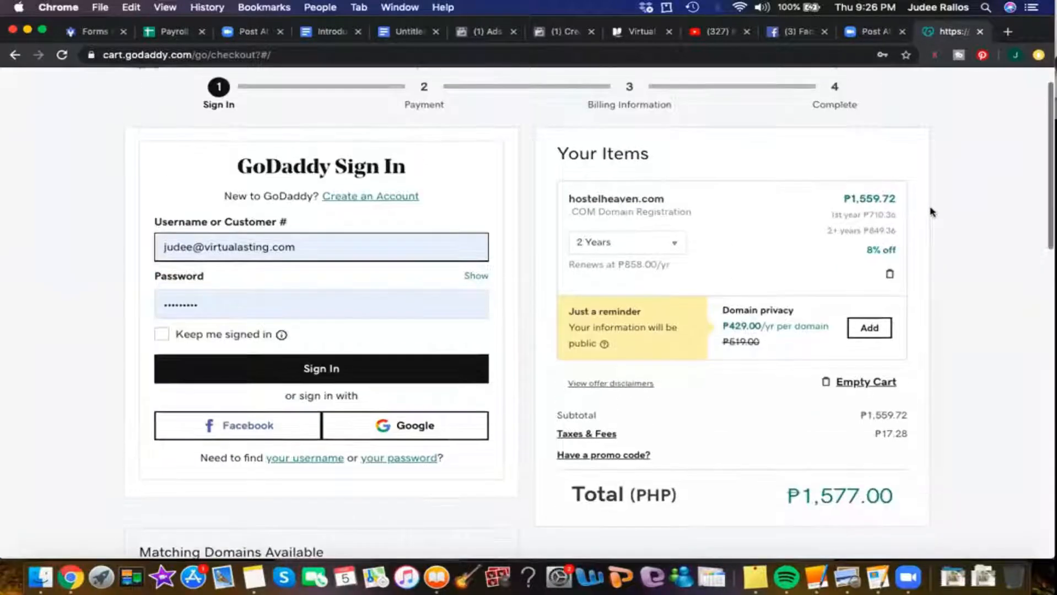
{"action": "scroll", "coordinate": [931, 212], "scroll_direction": "down", "scroll_amount": 2}
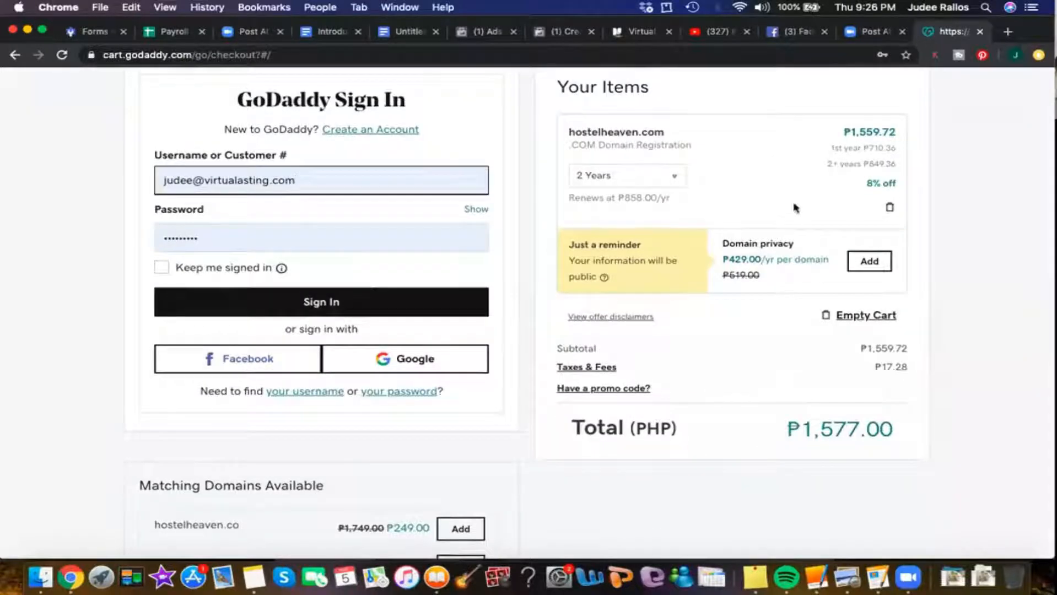
{"action": "scroll", "coordinate": [967, 189], "scroll_direction": "up", "scroll_amount": 1}
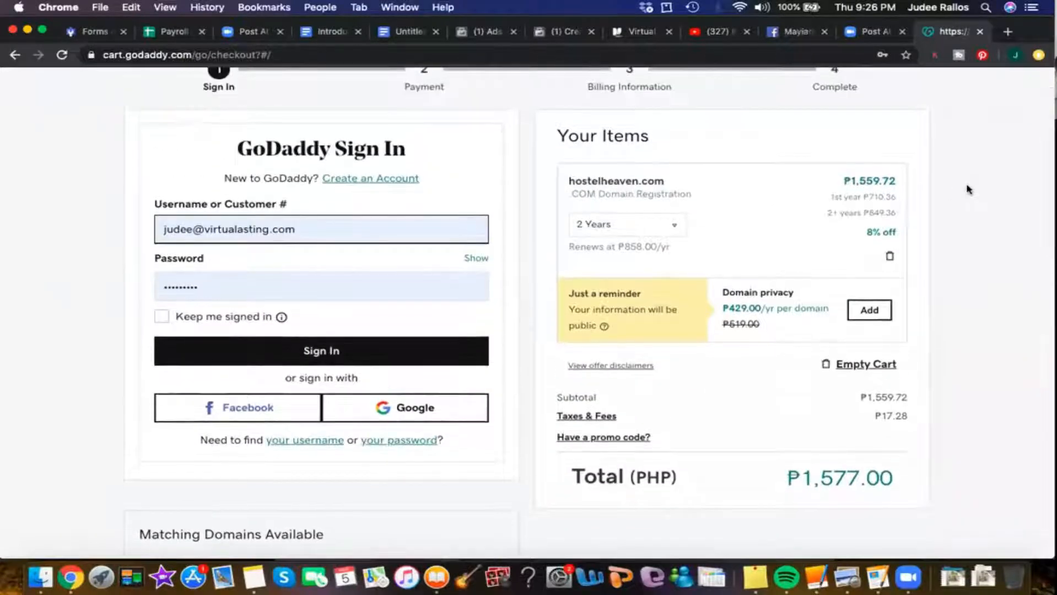
{"action": "scroll", "coordinate": [968, 190], "scroll_direction": "down", "scroll_amount": 2}
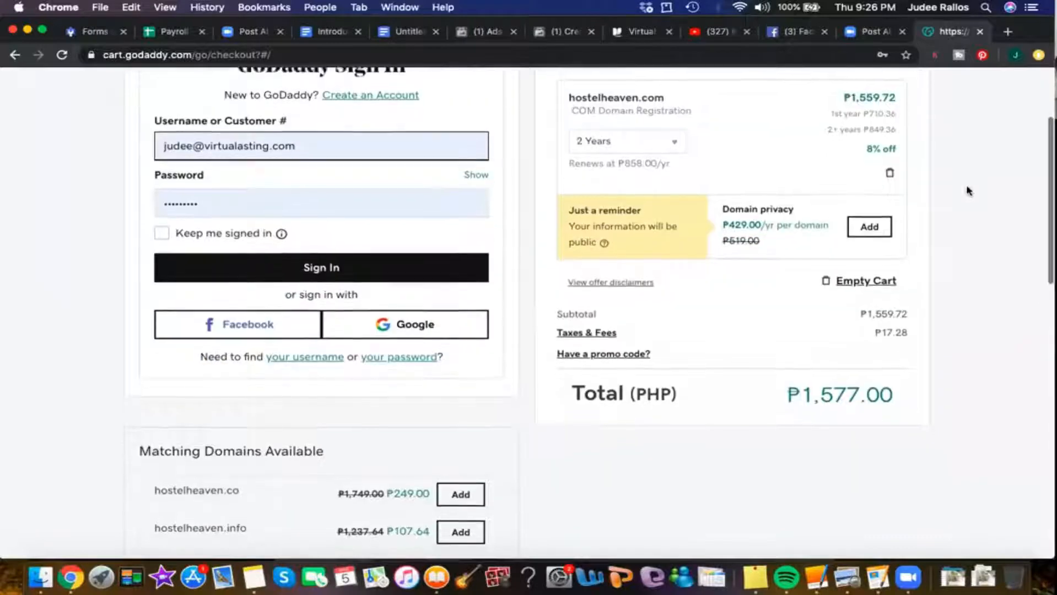
{"action": "scroll", "coordinate": [968, 190], "scroll_direction": "up", "scroll_amount": 2}
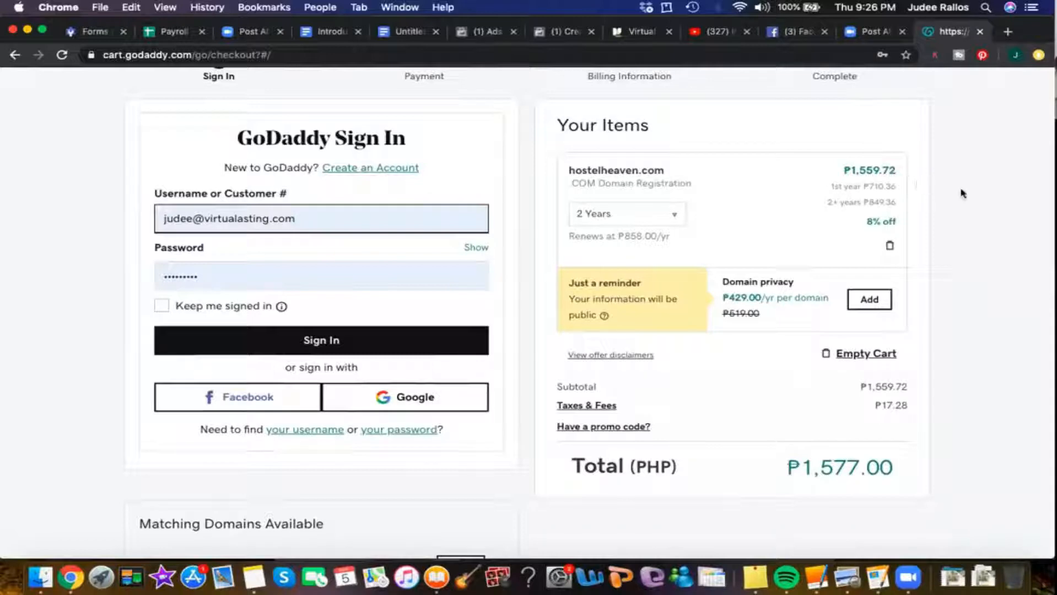
{"action": "scroll", "coordinate": [961, 193], "scroll_direction": "down", "scroll_amount": 6}
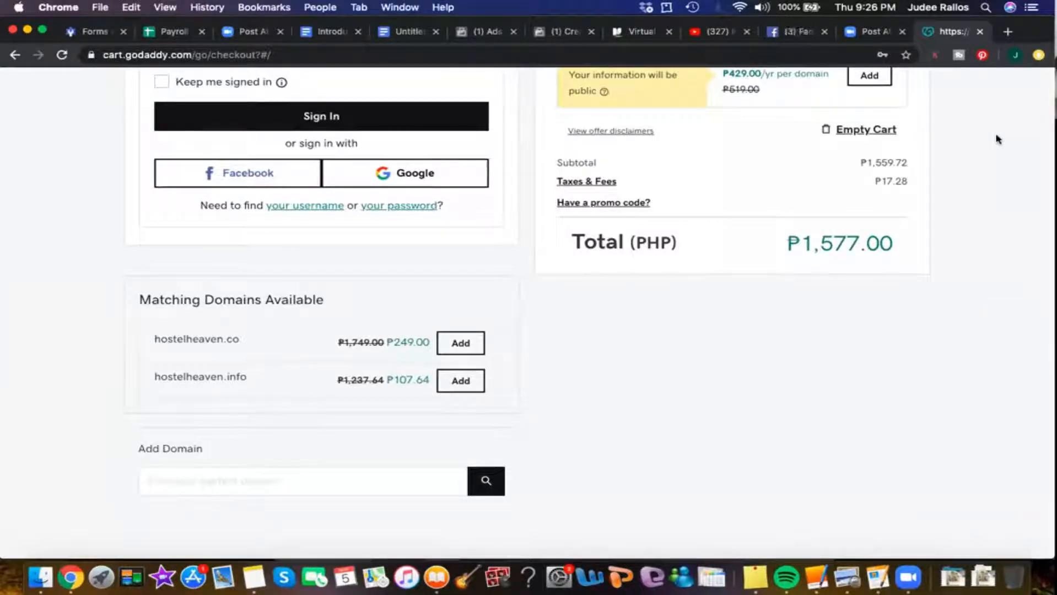
{"action": "scroll", "coordinate": [996, 139], "scroll_direction": "up", "scroll_amount": 5}
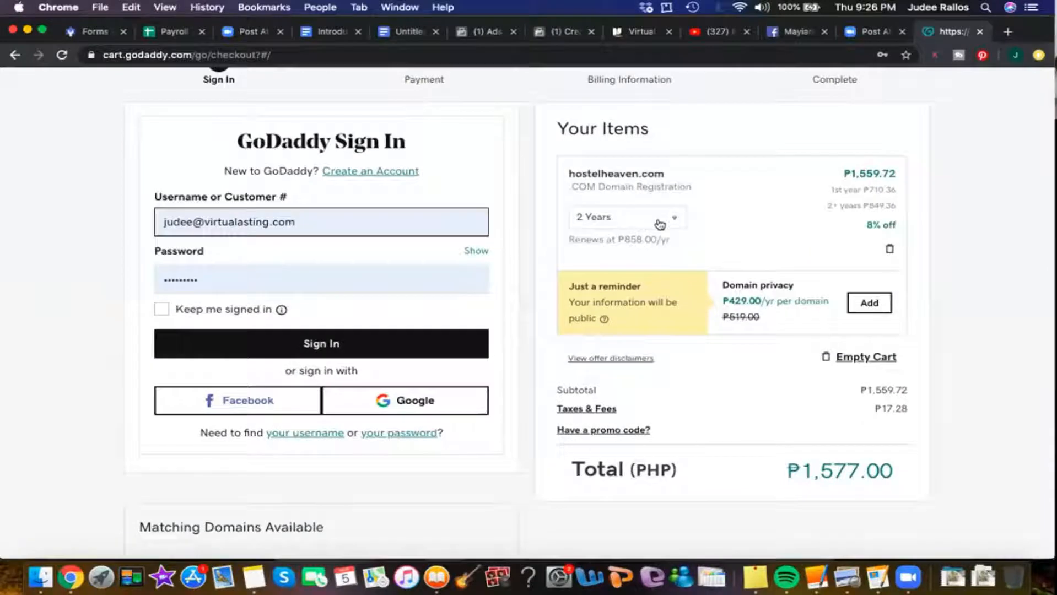
- Shorten hostelheaven.com's registration to 1 year, bringing the cart total to ₱719.00
{"action": "left_click", "coordinate": [660, 224]}
{"action": "left_click", "coordinate": [628, 239]}
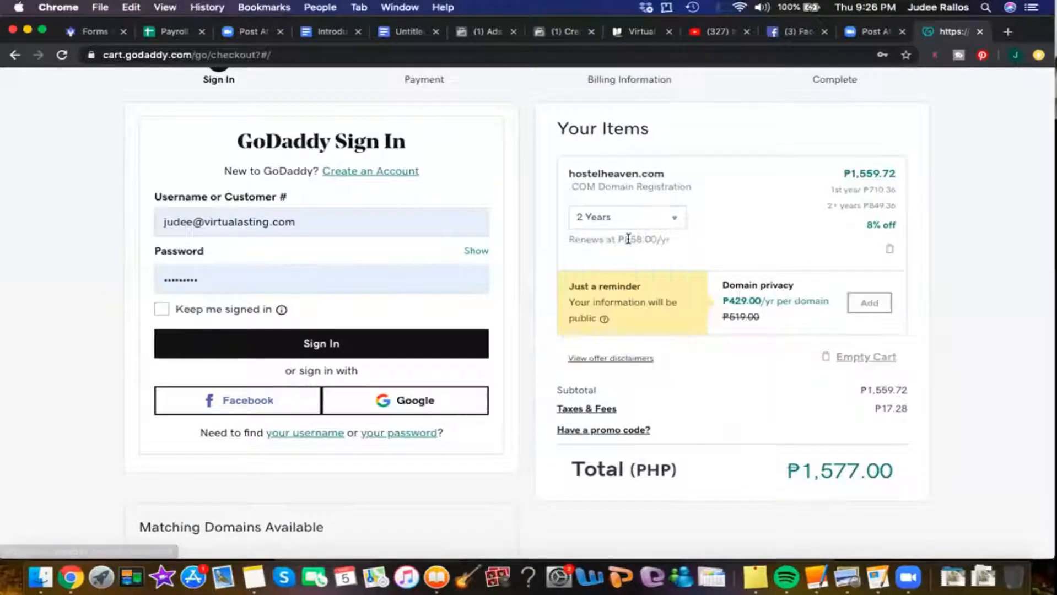
{"action": "scroll", "coordinate": [755, 226], "scroll_direction": "down", "scroll_amount": 2}
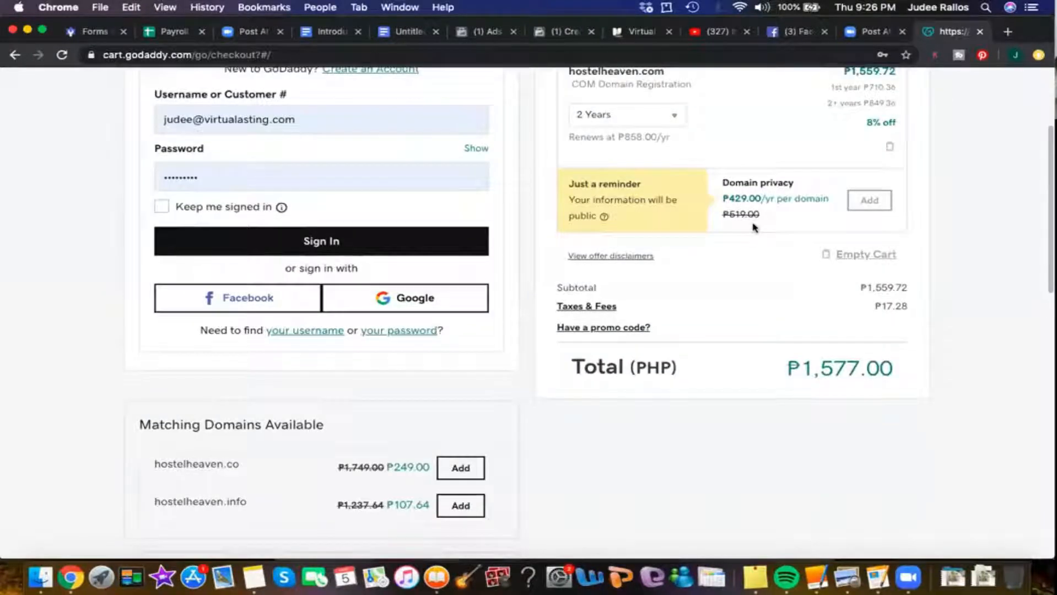
{"action": "scroll", "coordinate": [753, 226], "scroll_direction": "down", "scroll_amount": 3}
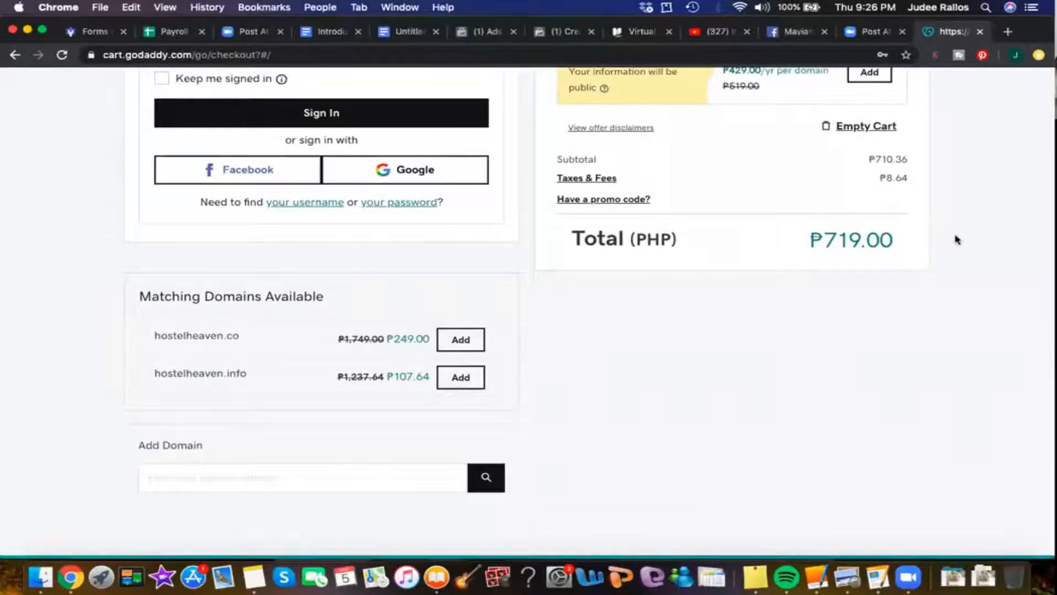
{"action": "scroll", "coordinate": [985, 238], "scroll_direction": "up", "scroll_amount": 4}
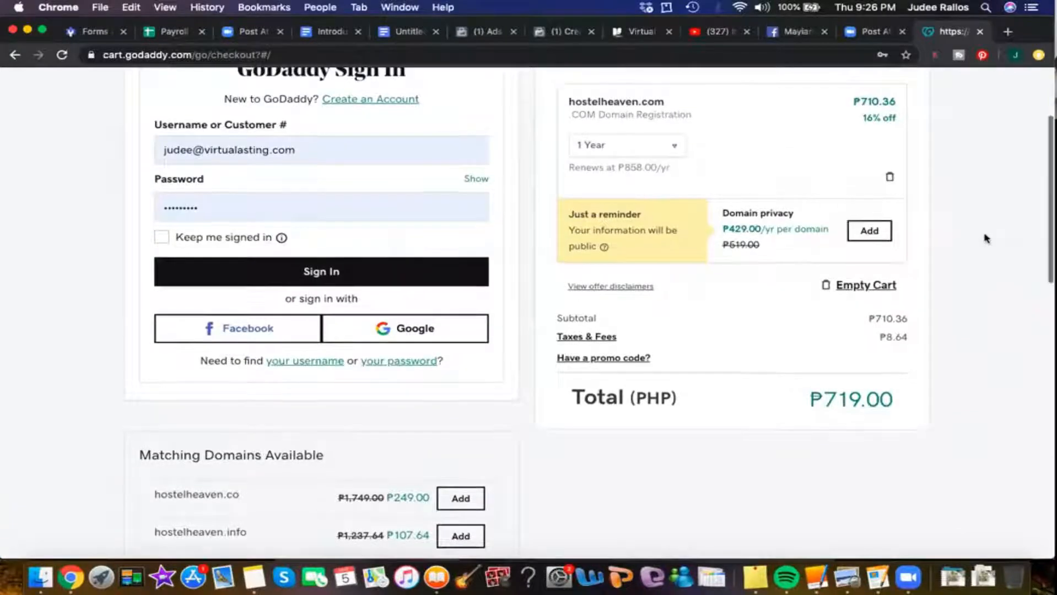
{"action": "scroll", "coordinate": [985, 238], "scroll_direction": "up", "scroll_amount": 1}
{"action": "scroll", "coordinate": [986, 238], "scroll_direction": "up", "scroll_amount": 1}
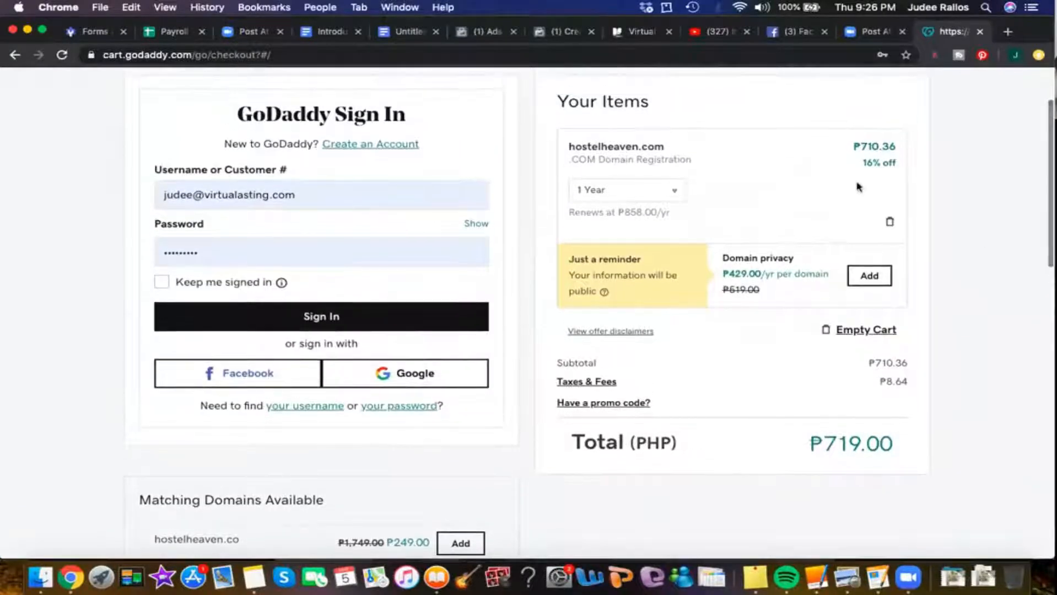
{"action": "scroll", "coordinate": [978, 160], "scroll_direction": "down", "scroll_amount": 6}
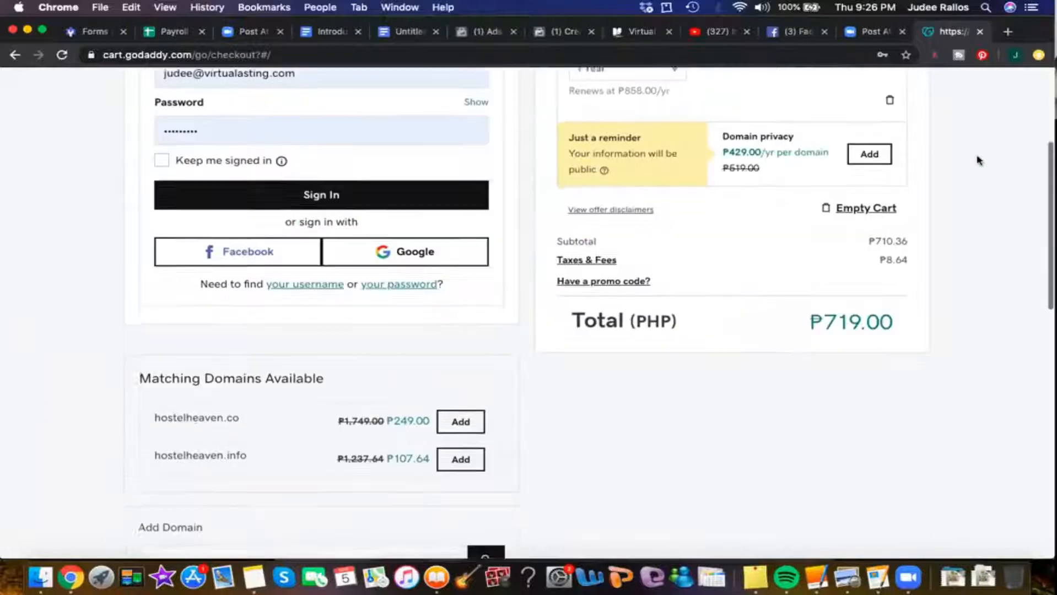
{"action": "scroll", "coordinate": [977, 160], "scroll_direction": "up", "scroll_amount": 3}
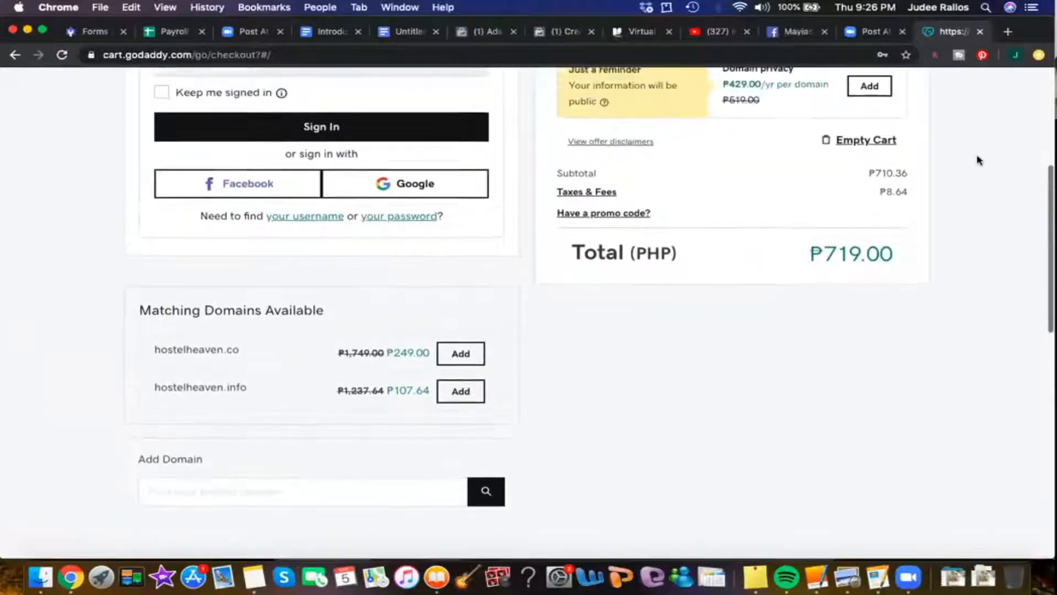
{"action": "scroll", "coordinate": [978, 160], "scroll_direction": "up", "scroll_amount": 5}
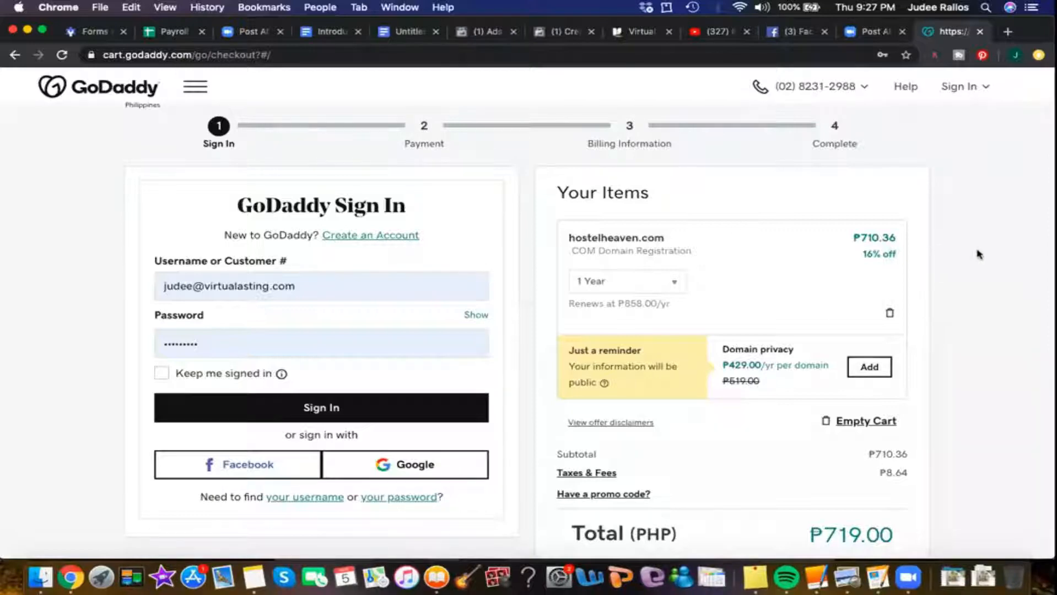
{"action": "scroll", "coordinate": [978, 254], "scroll_direction": "down", "scroll_amount": 8}
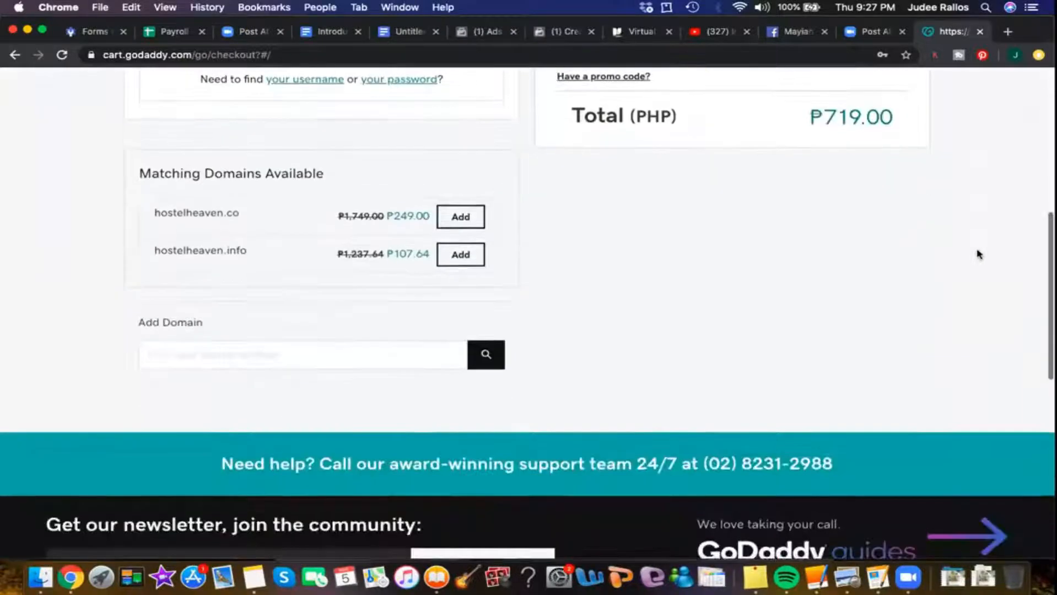
{"action": "scroll", "coordinate": [672, 276], "scroll_direction": "up", "scroll_amount": 10}
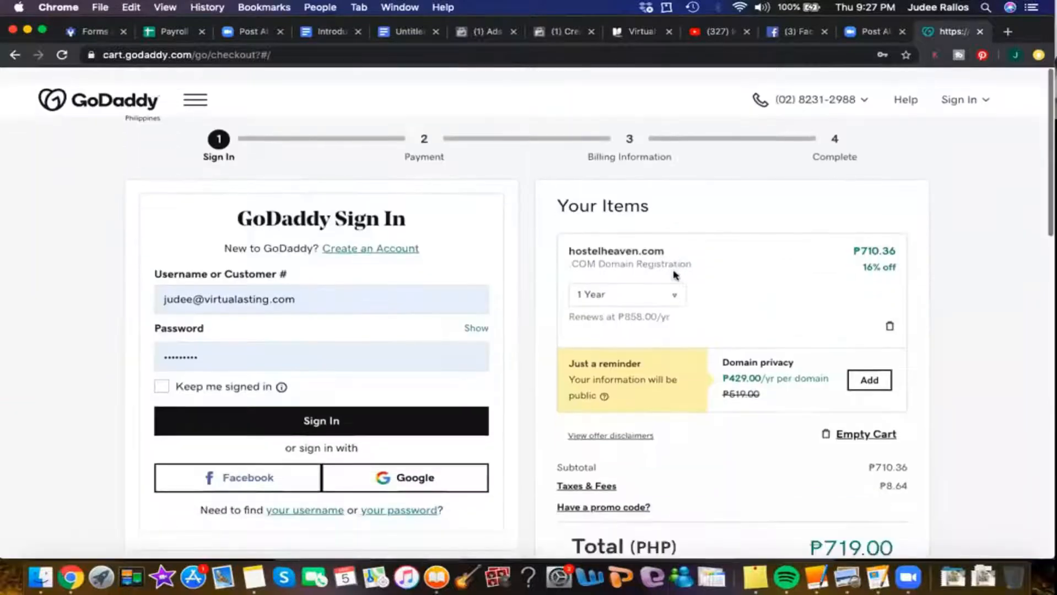
{"action": "scroll", "coordinate": [674, 273], "scroll_direction": "down", "scroll_amount": 5}
{"action": "scroll", "coordinate": [673, 272], "scroll_direction": "up", "scroll_amount": 5}
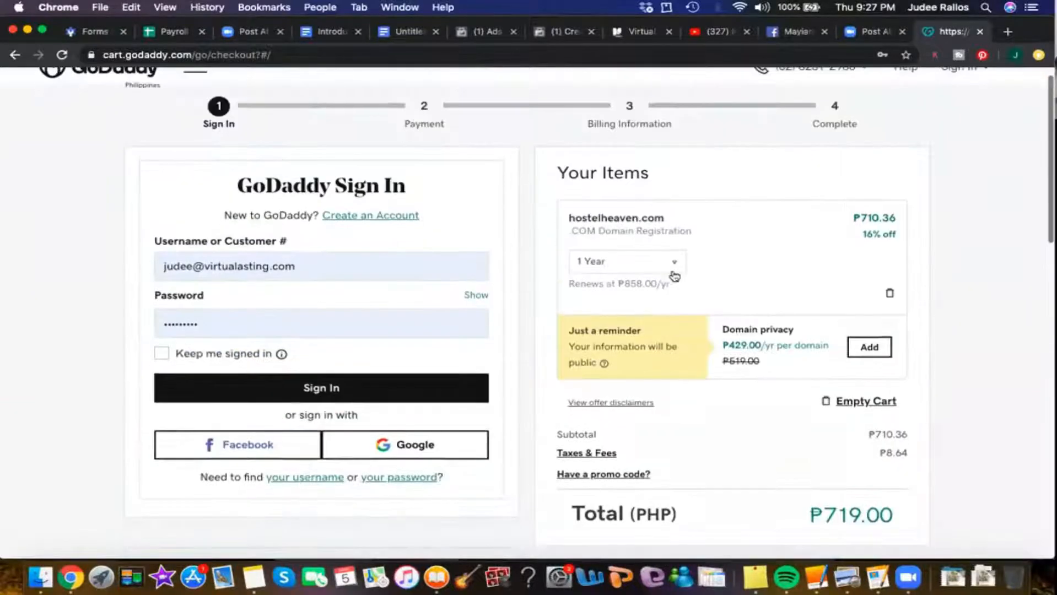
{"action": "scroll", "coordinate": [674, 274], "scroll_direction": "down", "scroll_amount": 5}
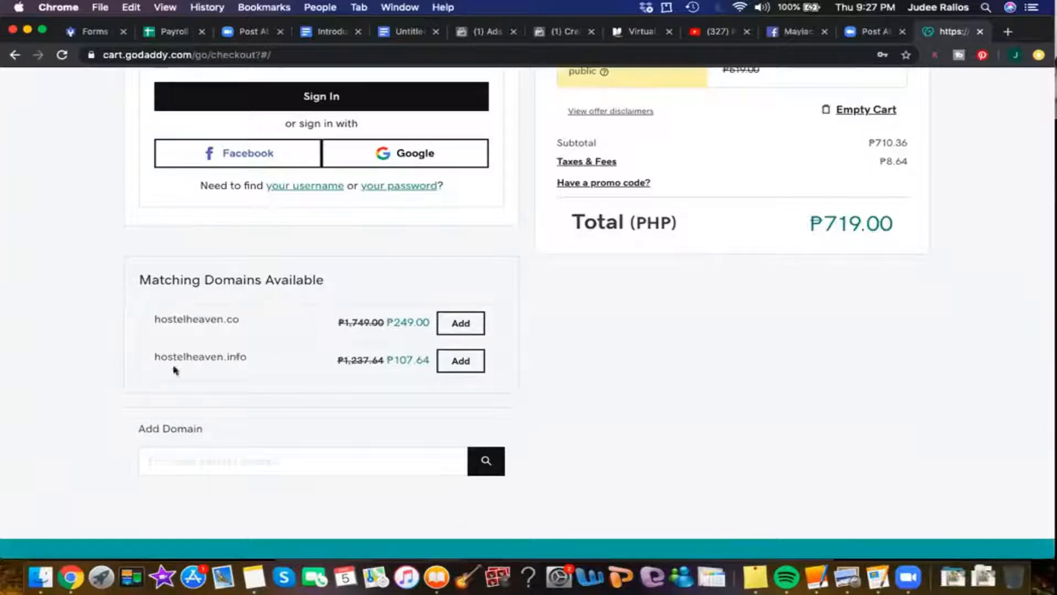
{"action": "scroll", "coordinate": [593, 364], "scroll_direction": "up", "scroll_amount": 6}
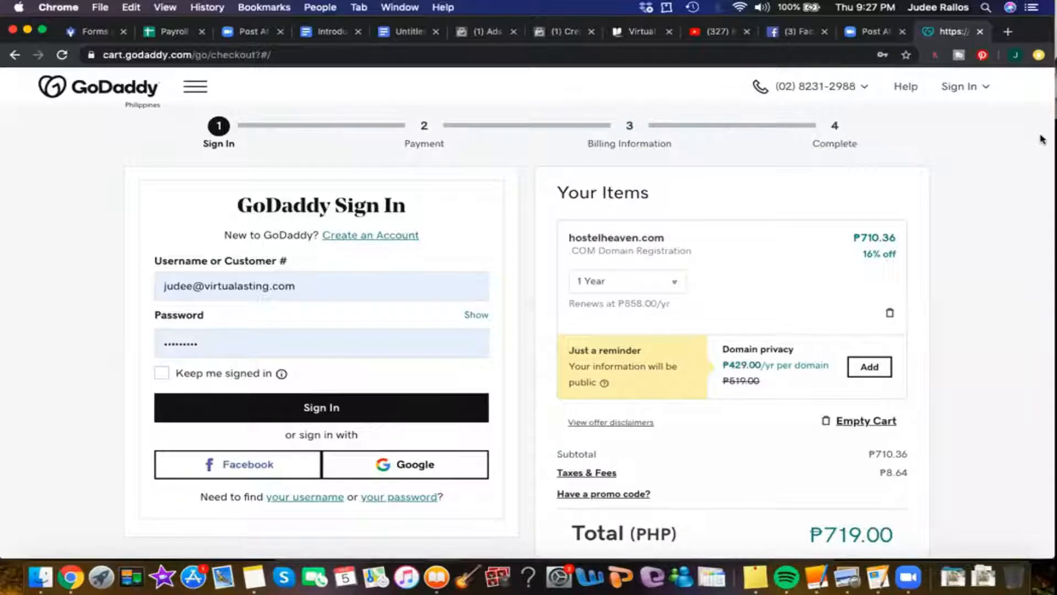
{"action": "scroll", "coordinate": [1041, 139], "scroll_direction": "down", "scroll_amount": 5}
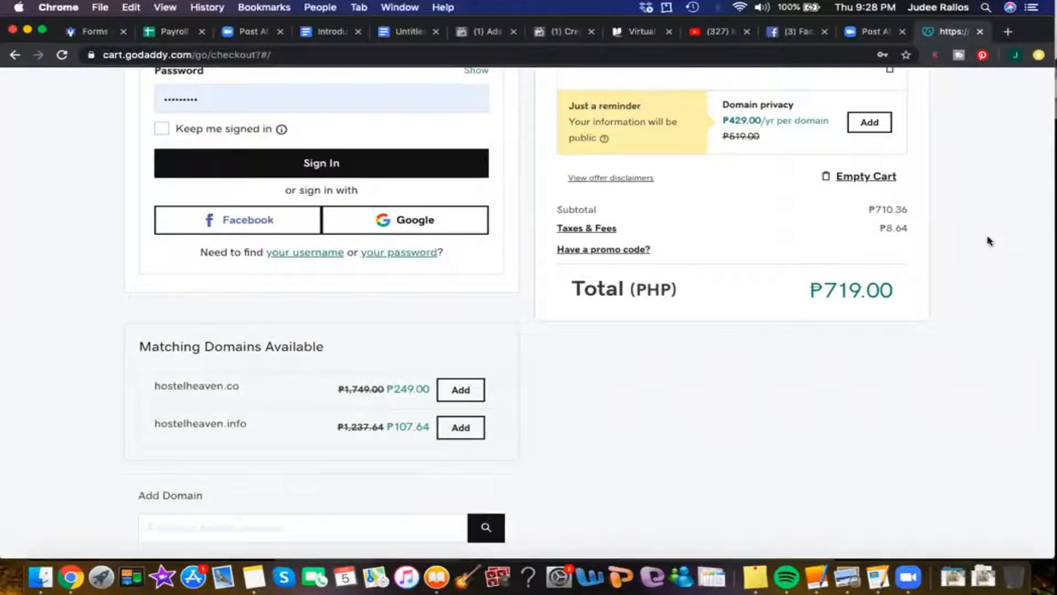
{"action": "scroll", "coordinate": [988, 239], "scroll_direction": "up", "scroll_amount": 2}
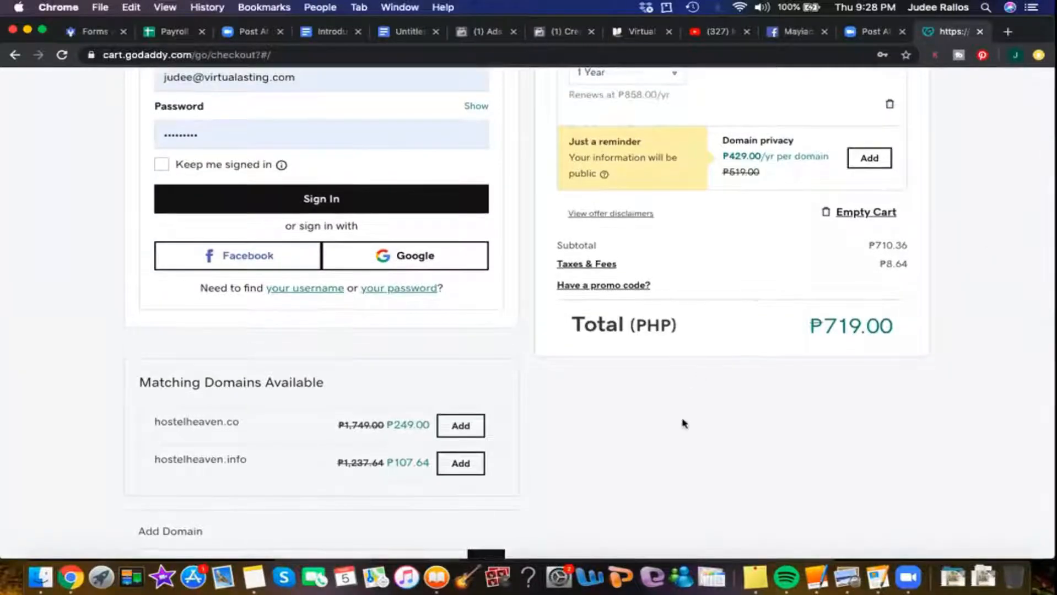
{"action": "scroll", "coordinate": [654, 453], "scroll_direction": "up", "scroll_amount": 8}
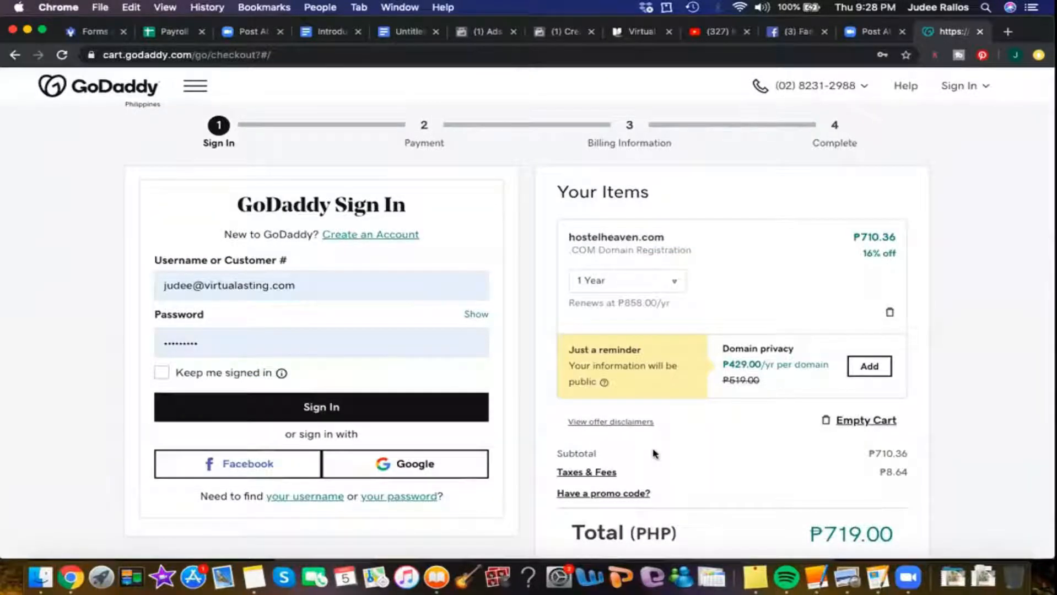
{"action": "scroll", "coordinate": [654, 453], "scroll_direction": "down", "scroll_amount": 15}
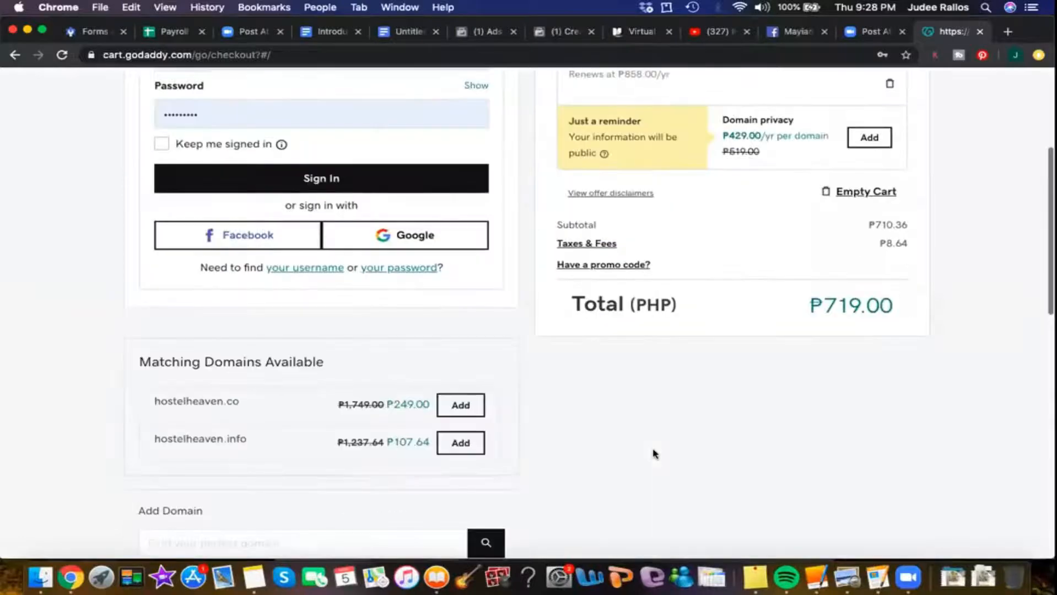
- Add hostelheaven.co and hostelheaven.info from Matching Domains Available, for 1 year each
{"action": "left_click", "coordinate": [462, 220]}
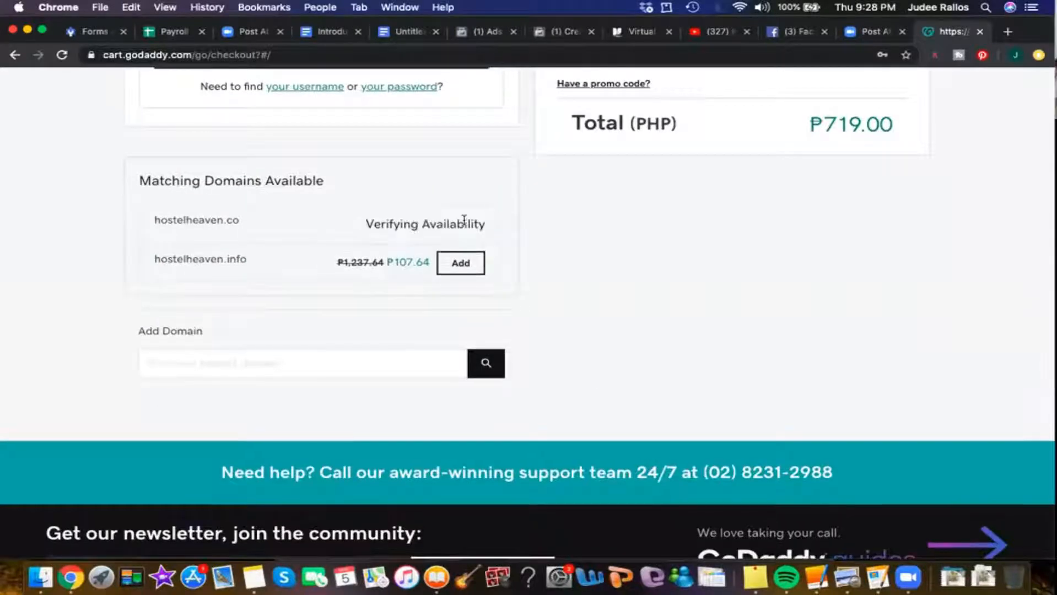
{"action": "left_click", "coordinate": [459, 263]}
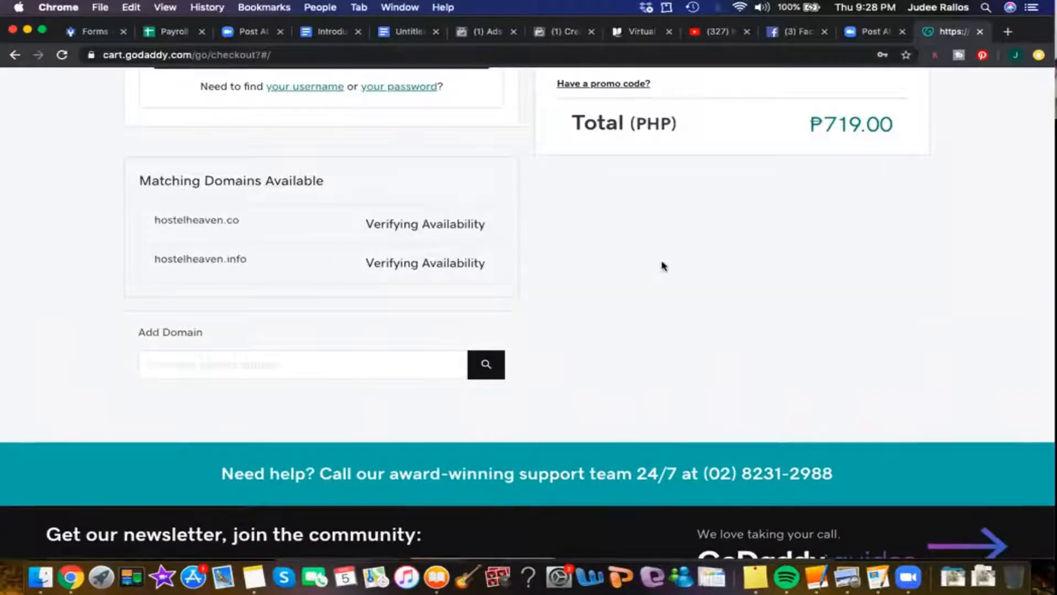
{"action": "scroll", "coordinate": [661, 265], "scroll_direction": "up", "scroll_amount": 12}
{"action": "scroll", "coordinate": [663, 266], "scroll_direction": "up", "scroll_amount": 5}
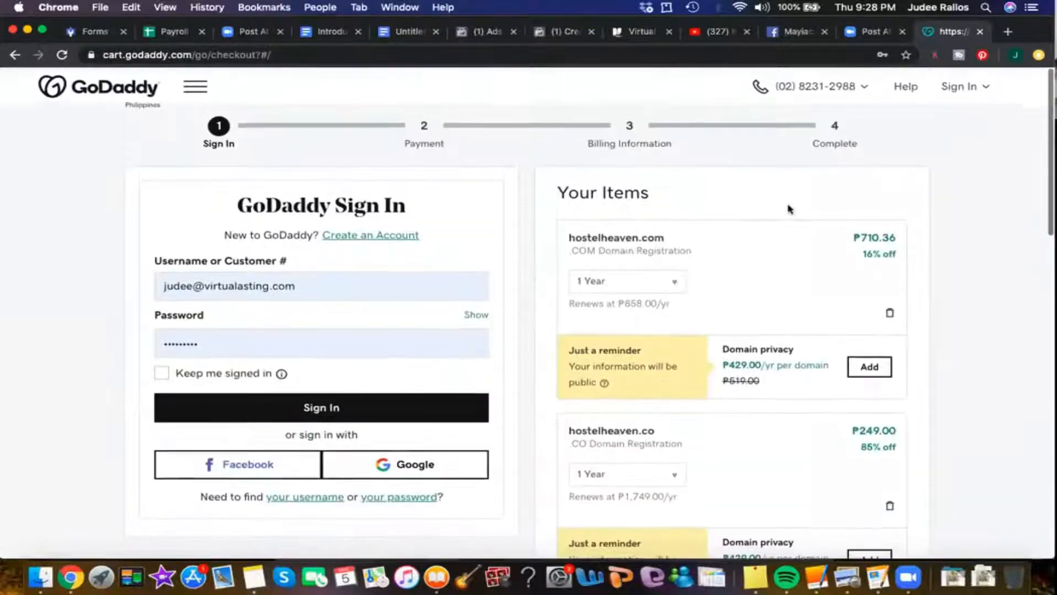
{"action": "scroll", "coordinate": [790, 208], "scroll_direction": "down", "scroll_amount": 18}
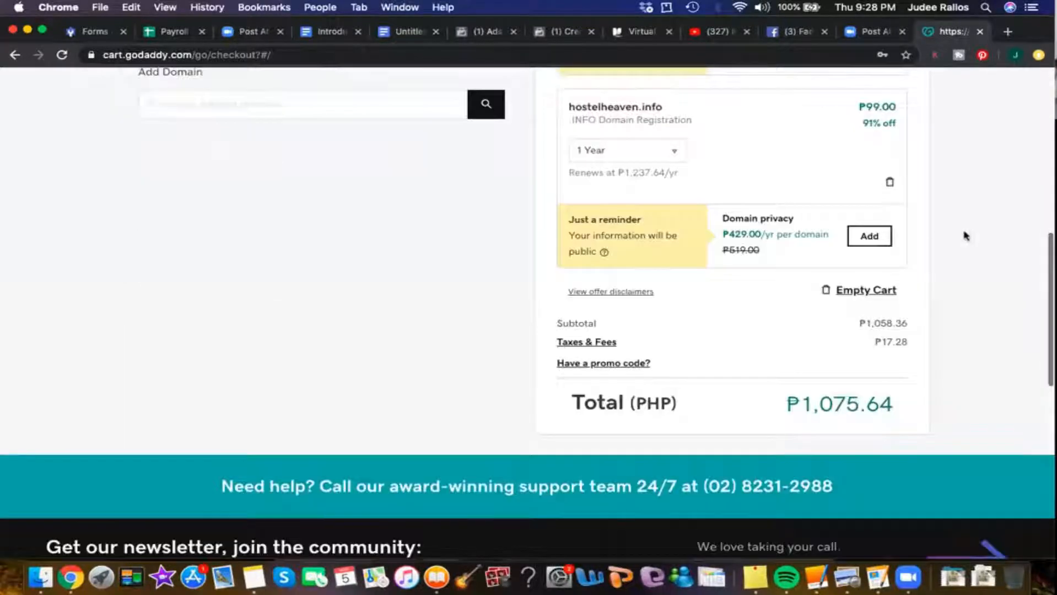
{"action": "scroll", "coordinate": [970, 237], "scroll_direction": "down", "scroll_amount": 6}
{"action": "scroll", "coordinate": [968, 237], "scroll_direction": "up", "scroll_amount": 3}
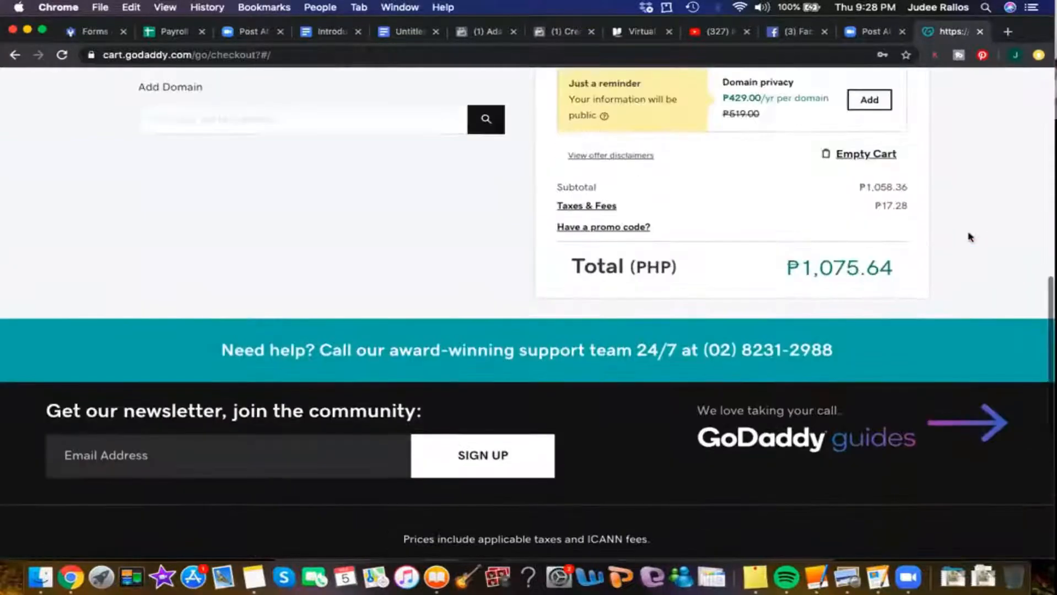
{"action": "scroll", "coordinate": [959, 264], "scroll_direction": "up", "scroll_amount": 2}
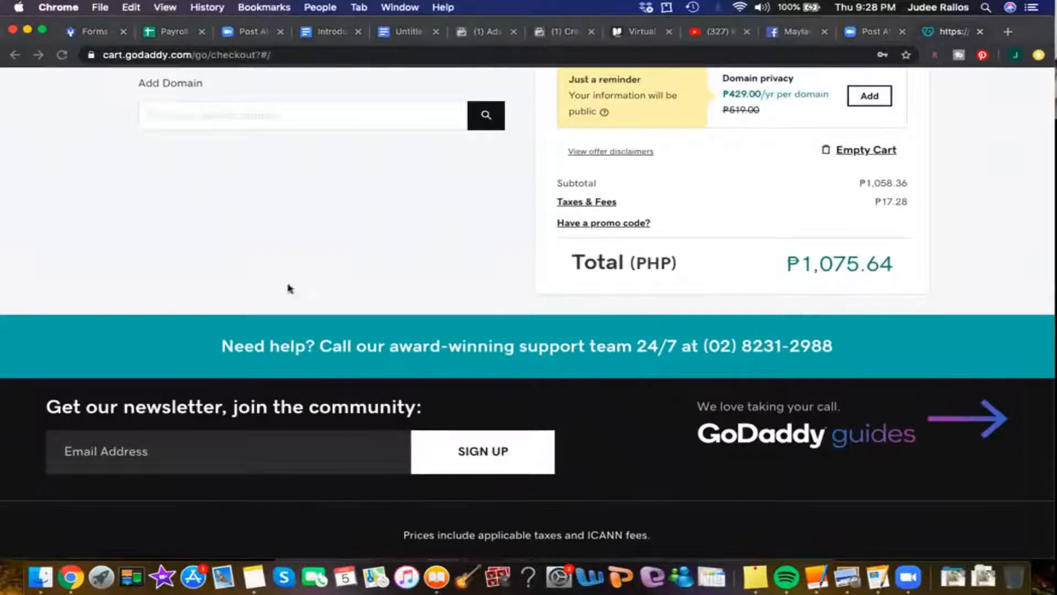
{"action": "scroll", "coordinate": [361, 214], "scroll_direction": "up", "scroll_amount": 8}
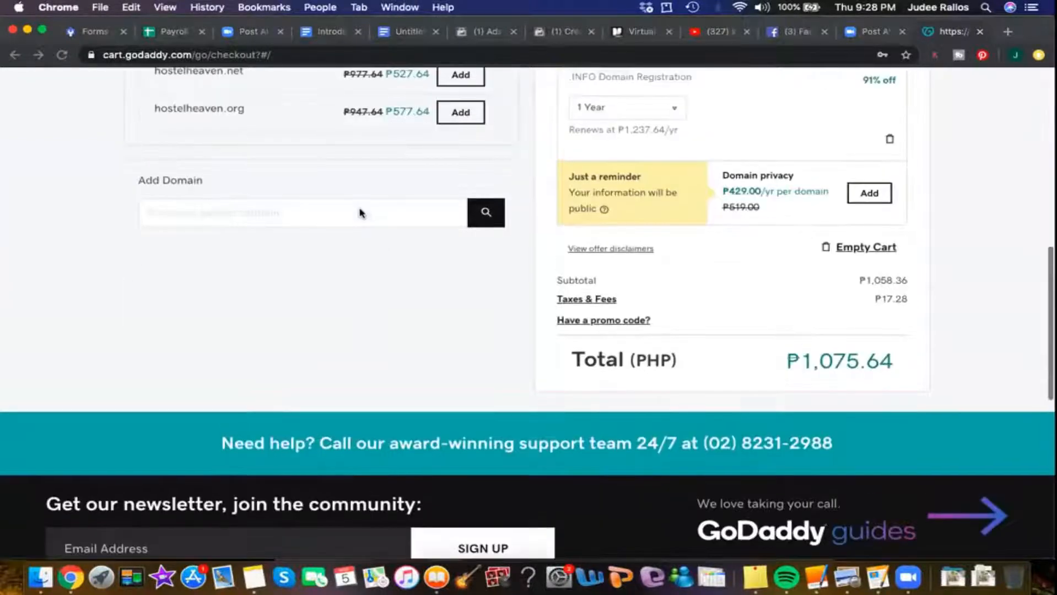
{"action": "scroll", "coordinate": [361, 212], "scroll_direction": "up", "scroll_amount": 2}
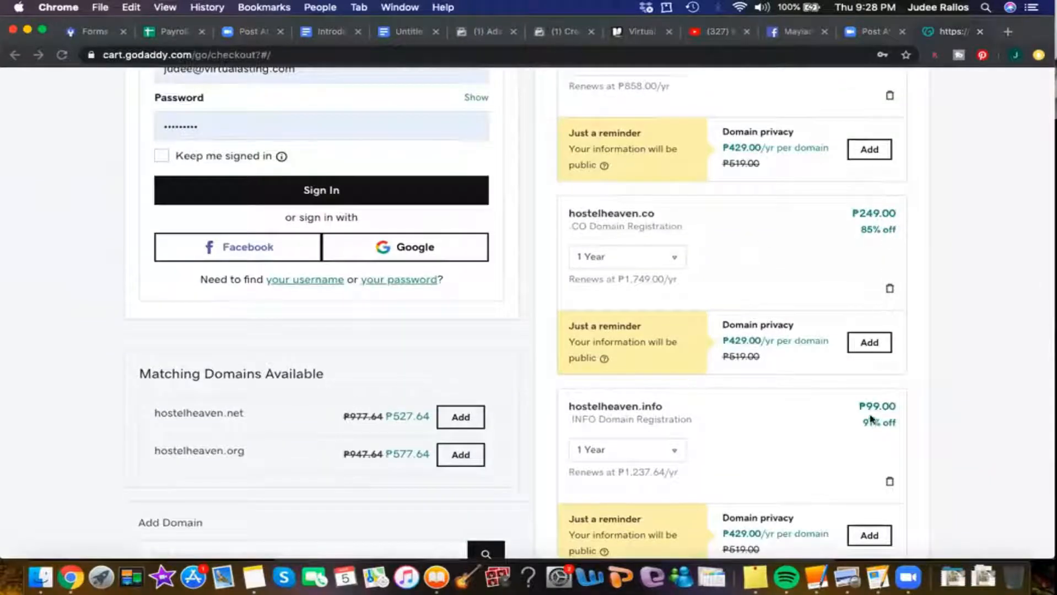
{"action": "scroll", "coordinate": [908, 417], "scroll_direction": "up", "scroll_amount": 1}
{"action": "scroll", "coordinate": [908, 417], "scroll_direction": "up", "scroll_amount": 5}
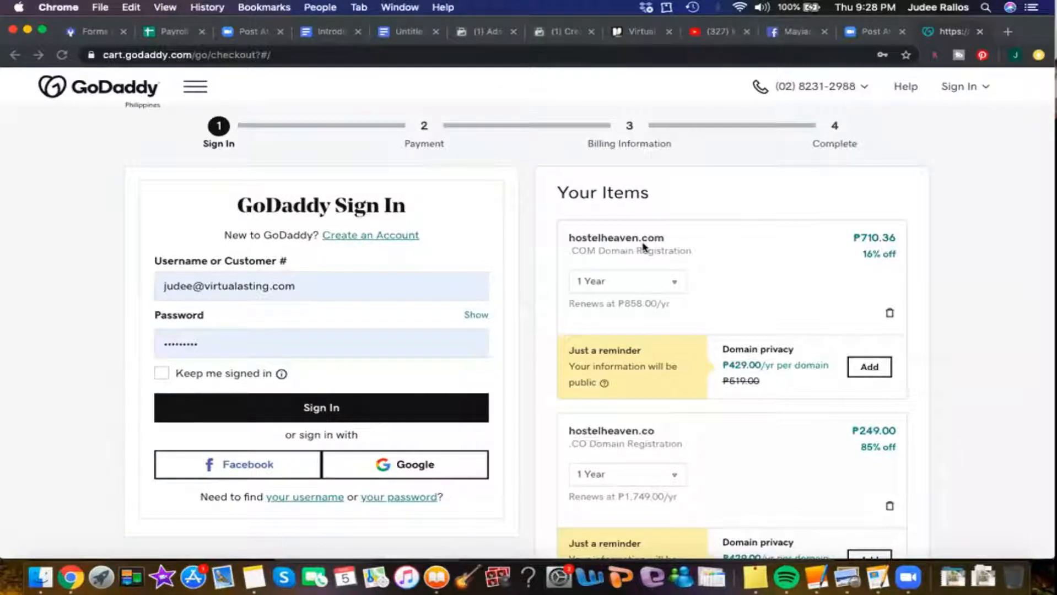
{"action": "scroll", "coordinate": [642, 246], "scroll_direction": "down", "scroll_amount": 5}
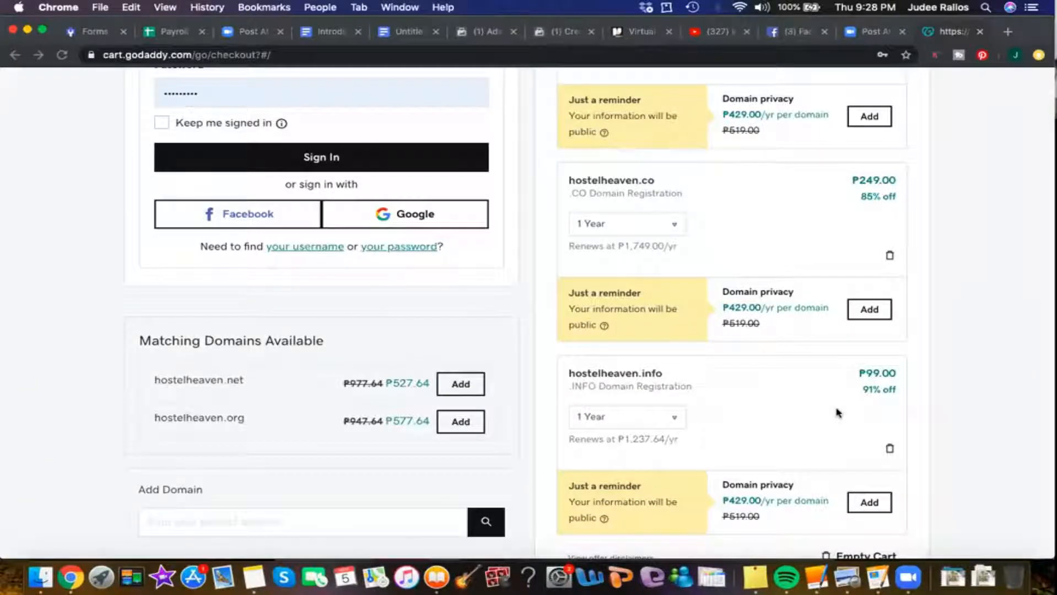
{"action": "scroll", "coordinate": [836, 413], "scroll_direction": "up", "scroll_amount": 5}
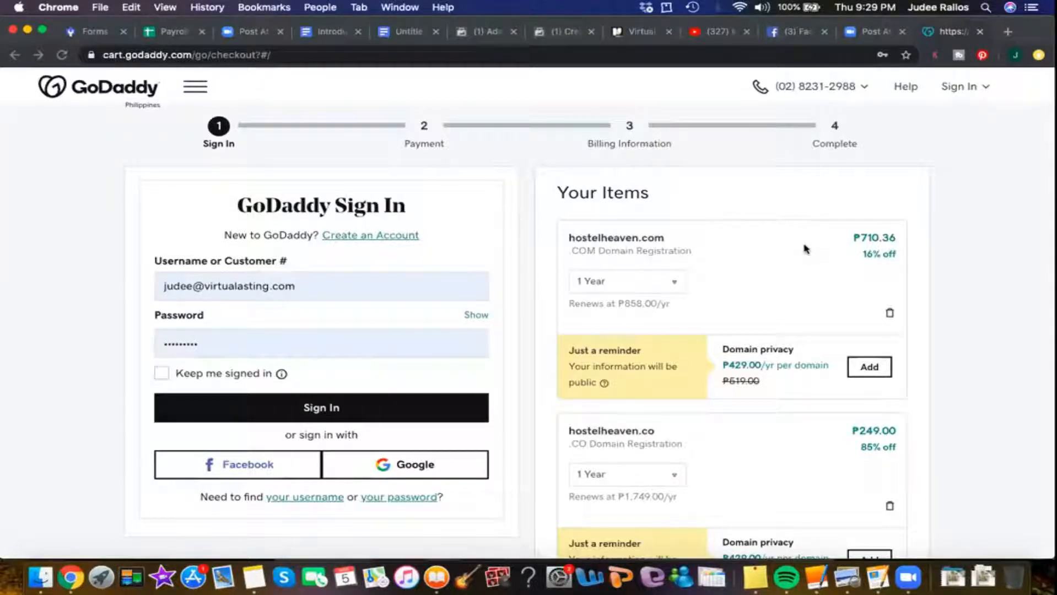
{"action": "scroll", "coordinate": [803, 249], "scroll_direction": "down", "scroll_amount": 6}
{"action": "scroll", "coordinate": [804, 249], "scroll_direction": "down", "scroll_amount": 2}
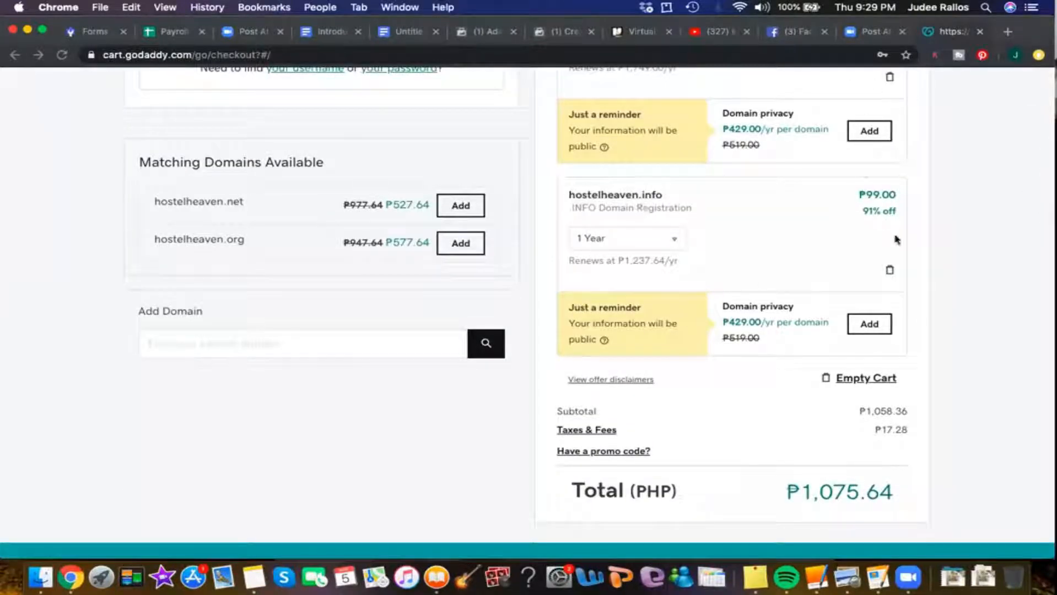
{"action": "scroll", "coordinate": [890, 217], "scroll_direction": "up", "scroll_amount": 1}
{"action": "scroll", "coordinate": [890, 216], "scroll_direction": "up", "scroll_amount": 2}
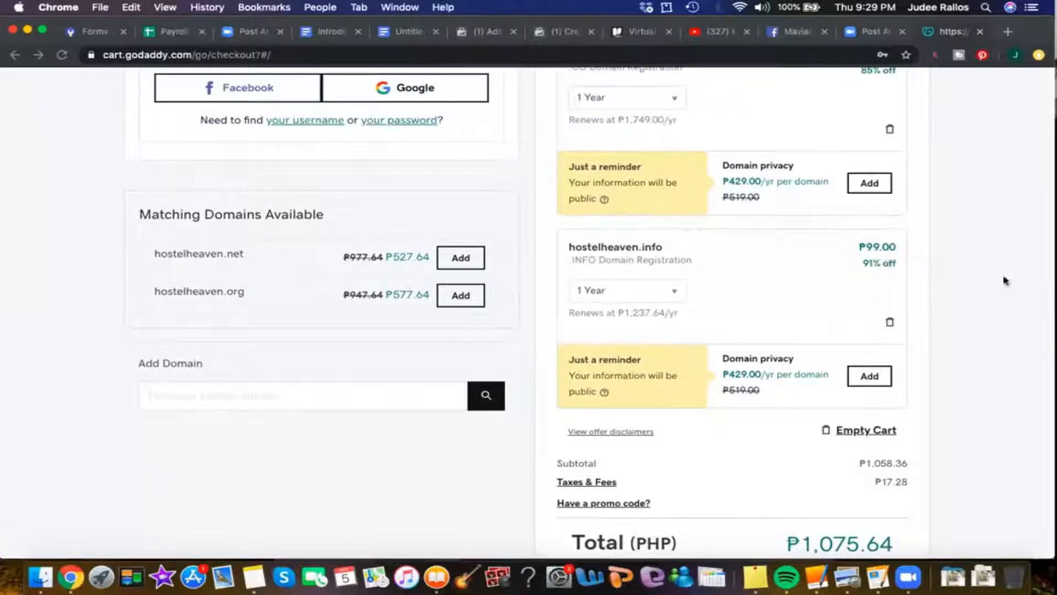
{"action": "scroll", "coordinate": [1003, 282], "scroll_direction": "up", "scroll_amount": 10}
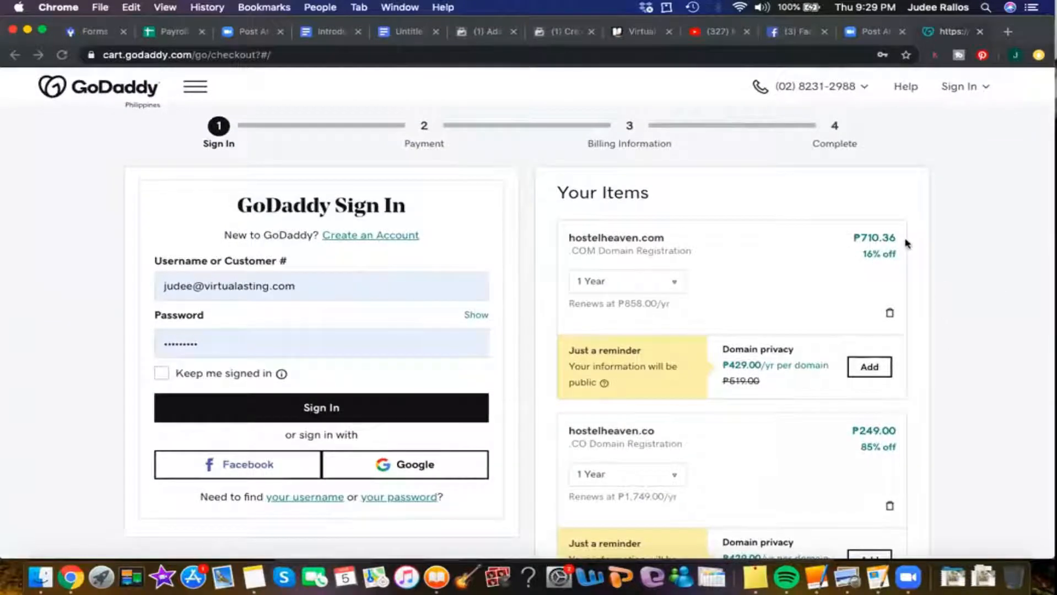
{"action": "scroll", "coordinate": [906, 243], "scroll_direction": "down", "scroll_amount": 10}
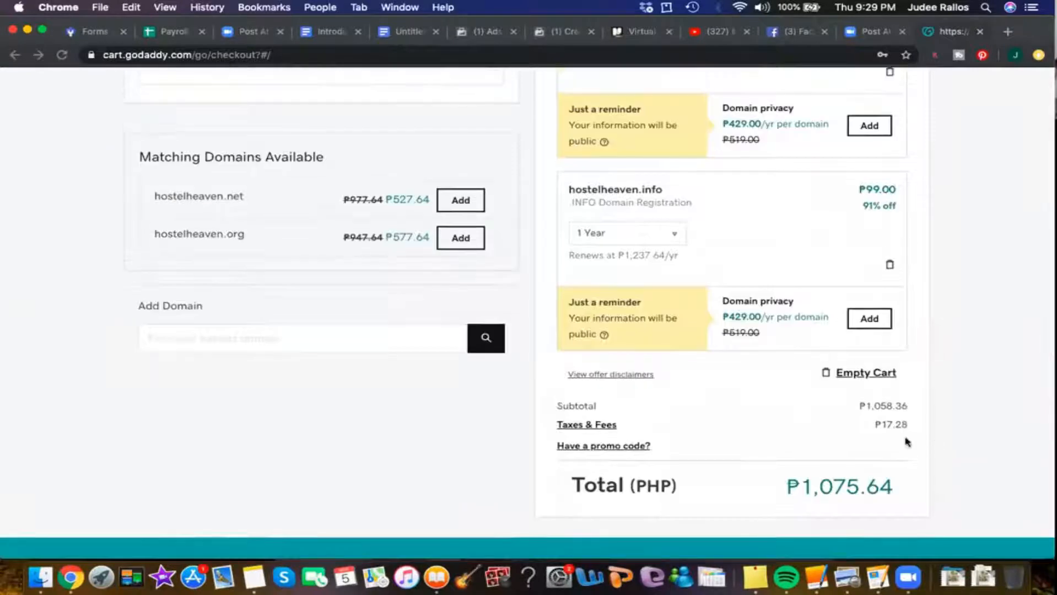
{"action": "scroll", "coordinate": [968, 430], "scroll_direction": "down", "scroll_amount": 3}
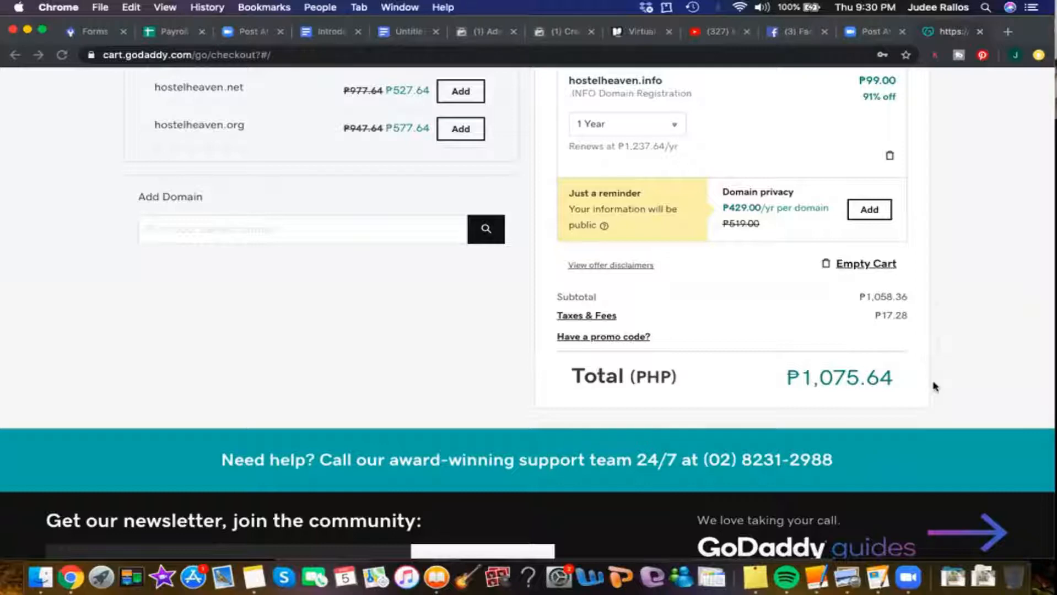
{"action": "scroll", "coordinate": [933, 386], "scroll_direction": "up", "scroll_amount": 7}
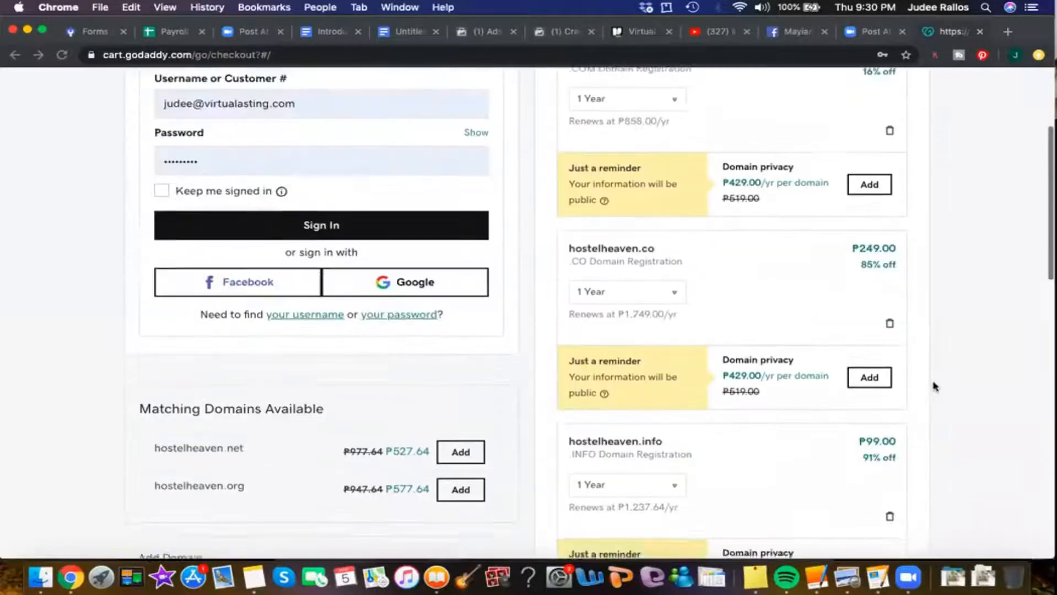
{"action": "scroll", "coordinate": [933, 386], "scroll_direction": "up", "scroll_amount": 3}
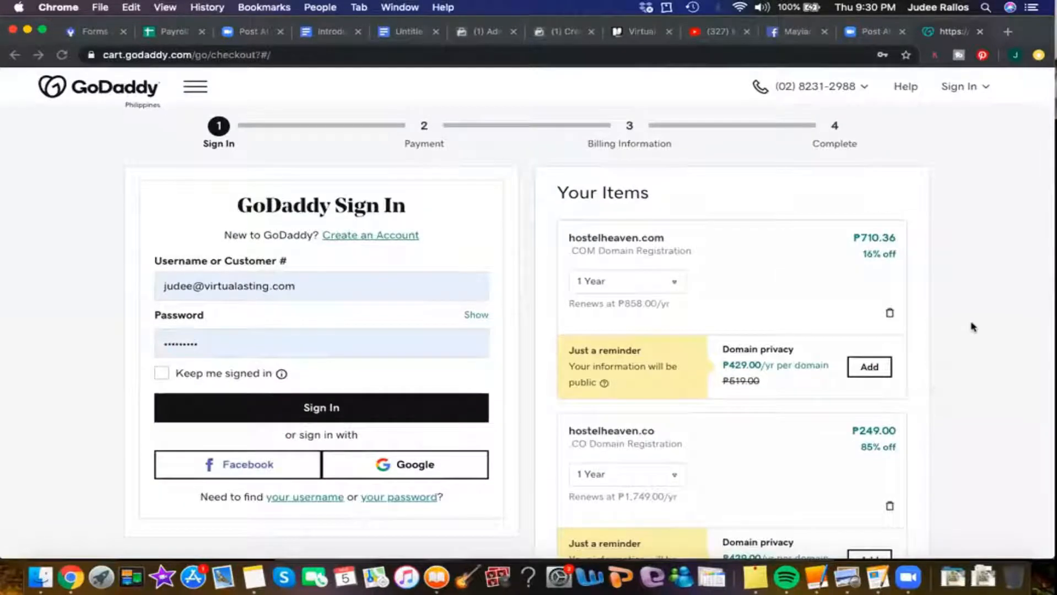
{"action": "scroll", "coordinate": [971, 327], "scroll_direction": "down", "scroll_amount": 13}
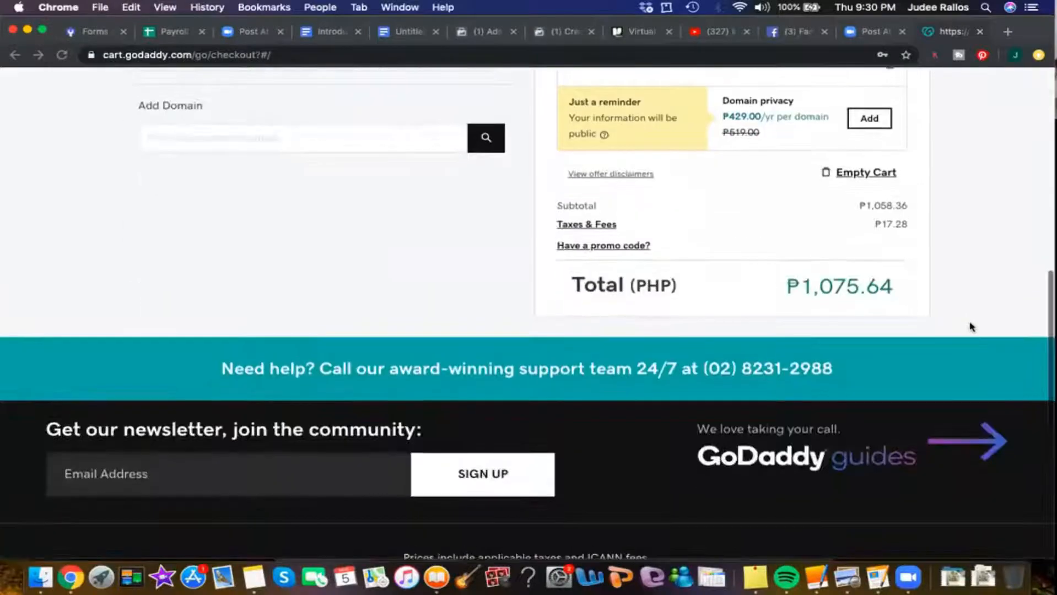
{"action": "scroll", "coordinate": [971, 327], "scroll_direction": "up", "scroll_amount": 13}
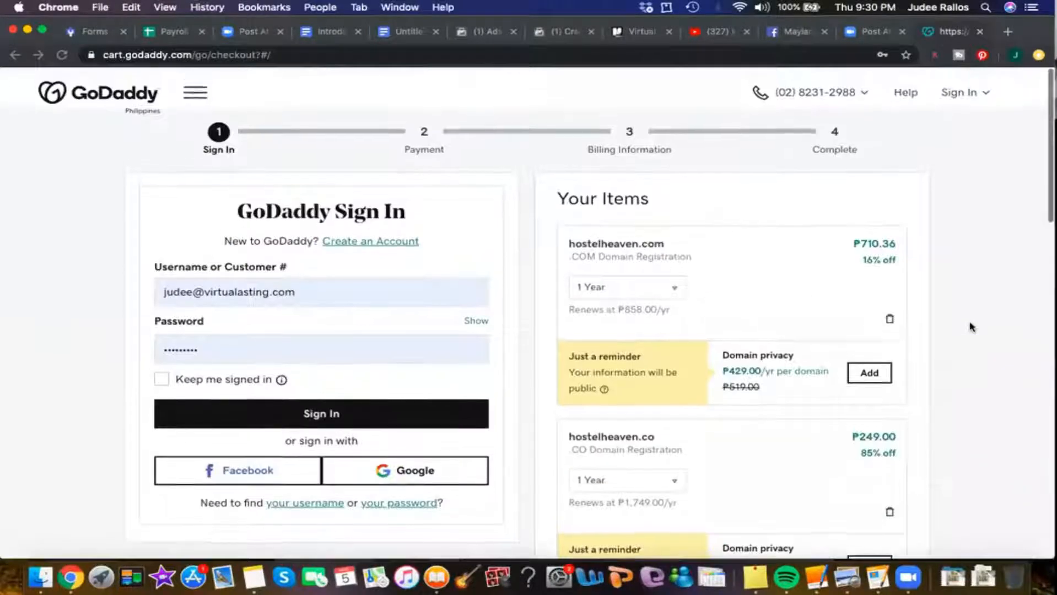
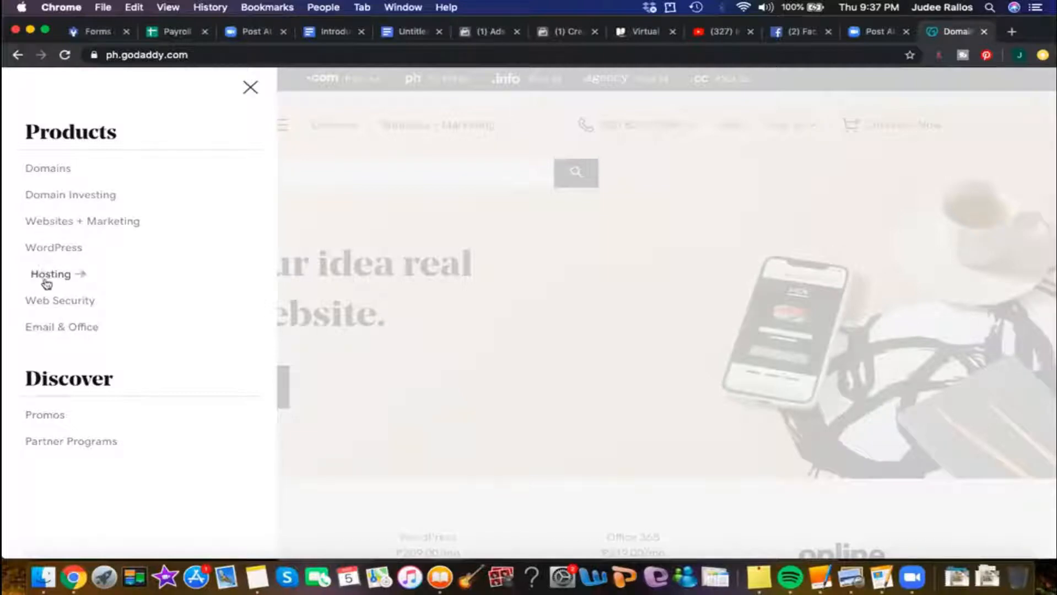
- Go to the Web Hosting page from the Hosting menu
{"action": "left_click", "coordinate": [49, 275]}
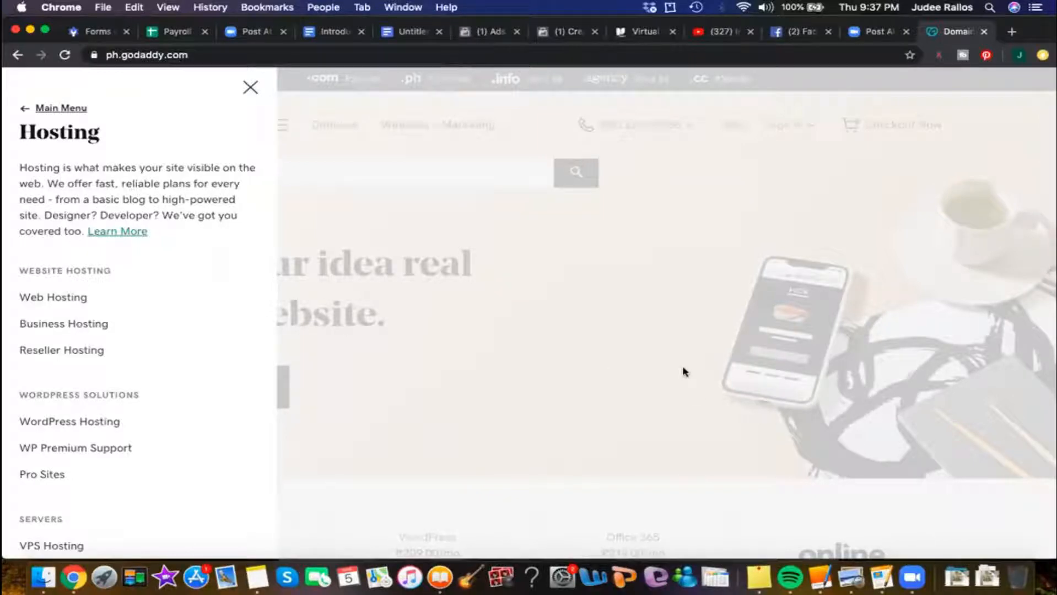
{"action": "left_click", "coordinate": [51, 301]}
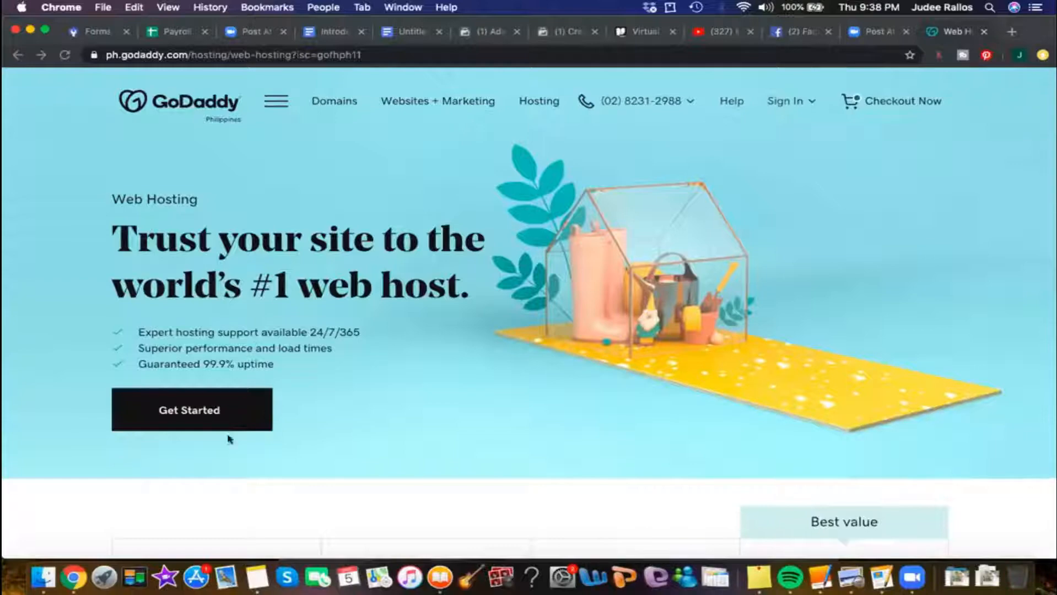
- Scroll to the plan cards: Starter ₱69.00, Economy ₱253.00, Deluxe ₱335.00, Ultimate ₱516.00 per month
{"action": "scroll", "coordinate": [459, 427], "scroll_direction": "down", "scroll_amount": 5}
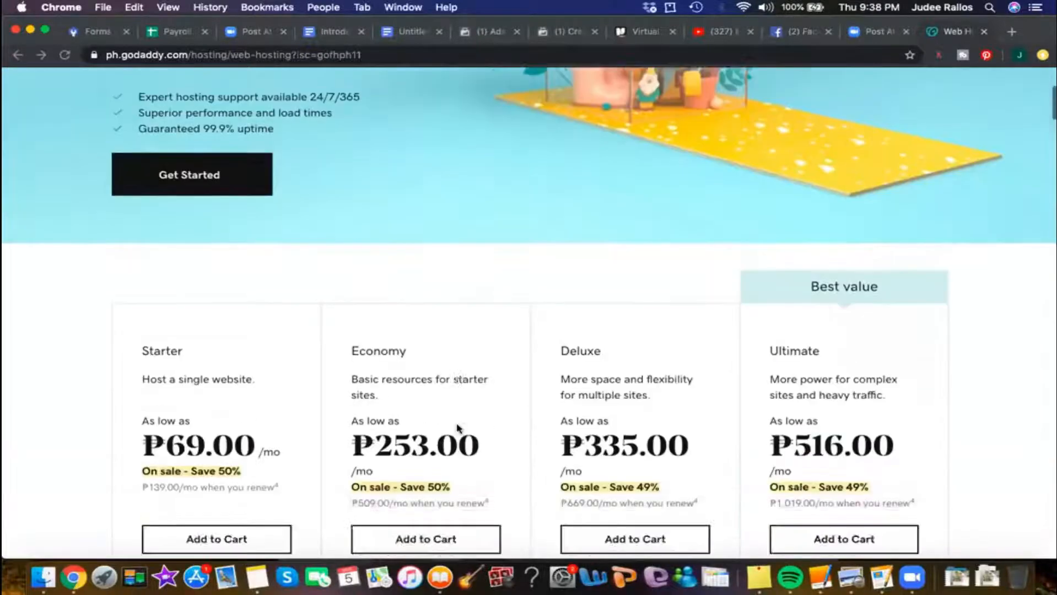
{"action": "scroll", "coordinate": [459, 427], "scroll_direction": "down", "scroll_amount": 3}
{"action": "scroll", "coordinate": [458, 428], "scroll_direction": "up", "scroll_amount": 3}
{"action": "scroll", "coordinate": [458, 428], "scroll_direction": "down", "scroll_amount": 3}
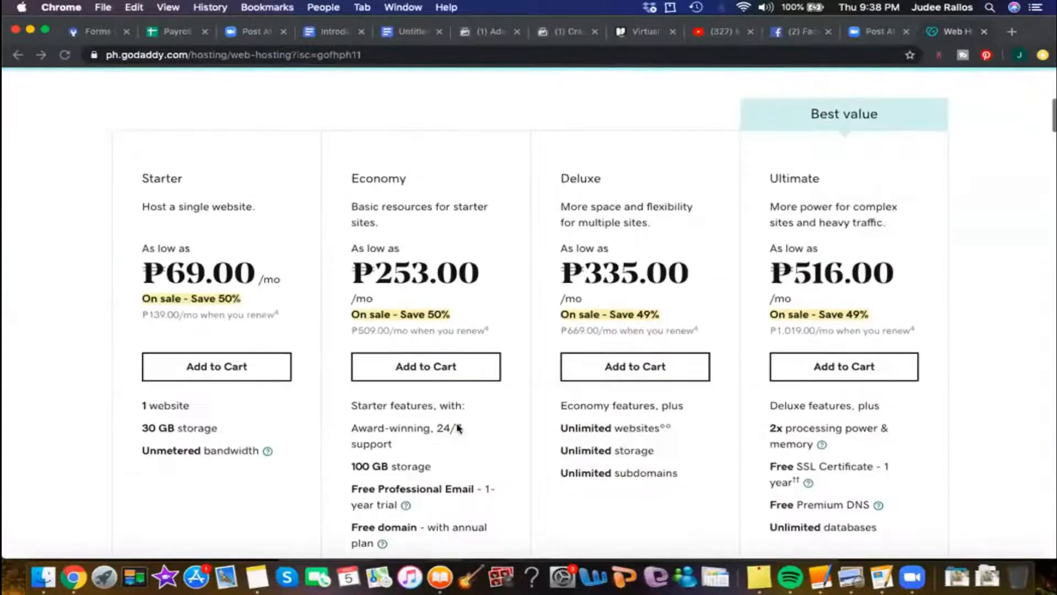
{"action": "scroll", "coordinate": [457, 428], "scroll_direction": "down", "scroll_amount": 5}
{"action": "scroll", "coordinate": [457, 428], "scroll_direction": "up", "scroll_amount": 9}
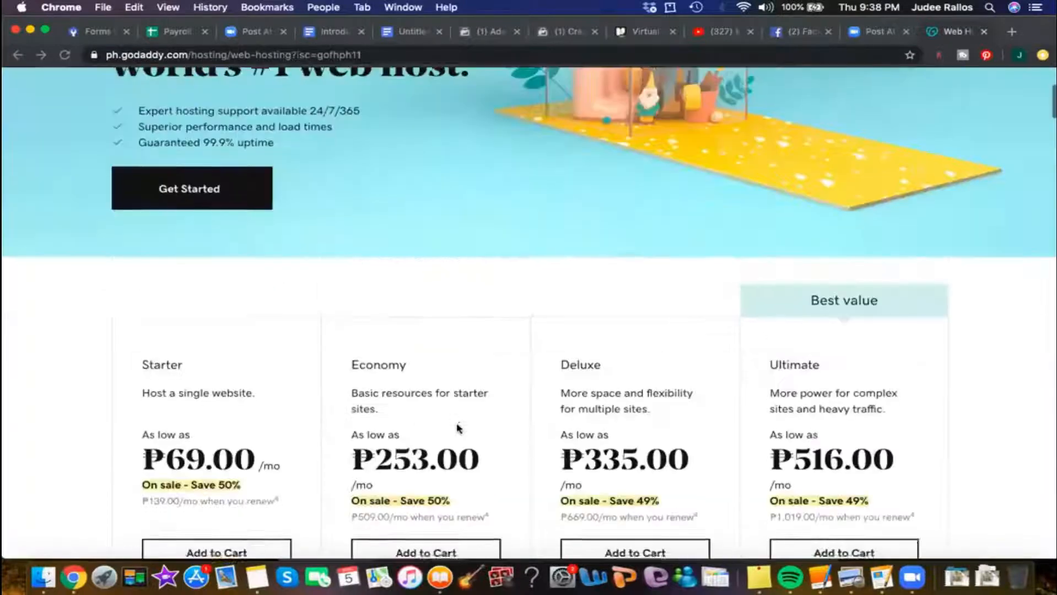
{"action": "scroll", "coordinate": [457, 428], "scroll_direction": "up", "scroll_amount": 3}
{"action": "scroll", "coordinate": [457, 428], "scroll_direction": "down", "scroll_amount": 5}
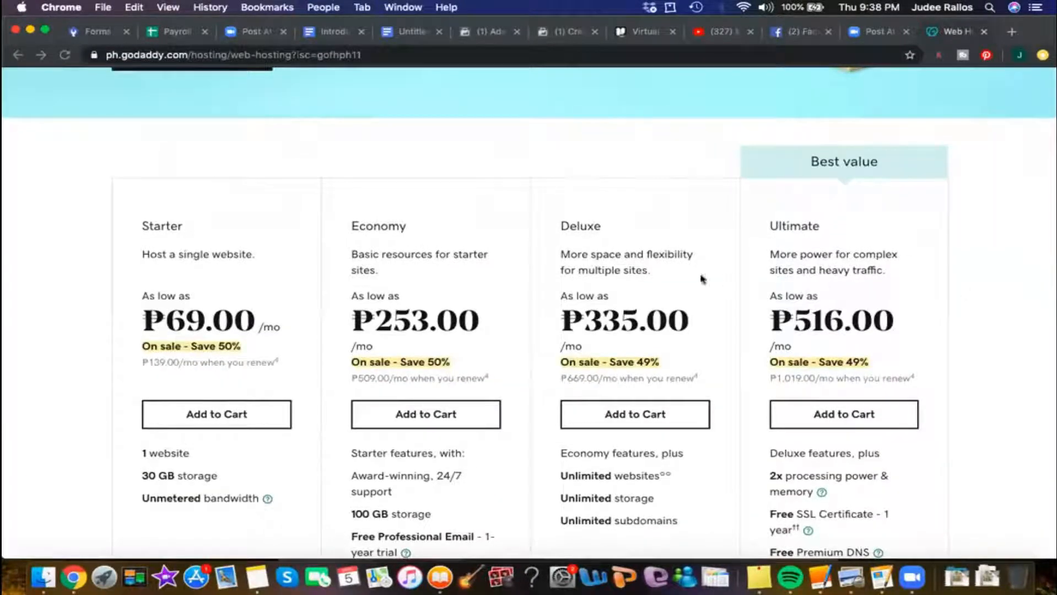
{"action": "scroll", "coordinate": [592, 371], "scroll_direction": "down", "scroll_amount": 2}
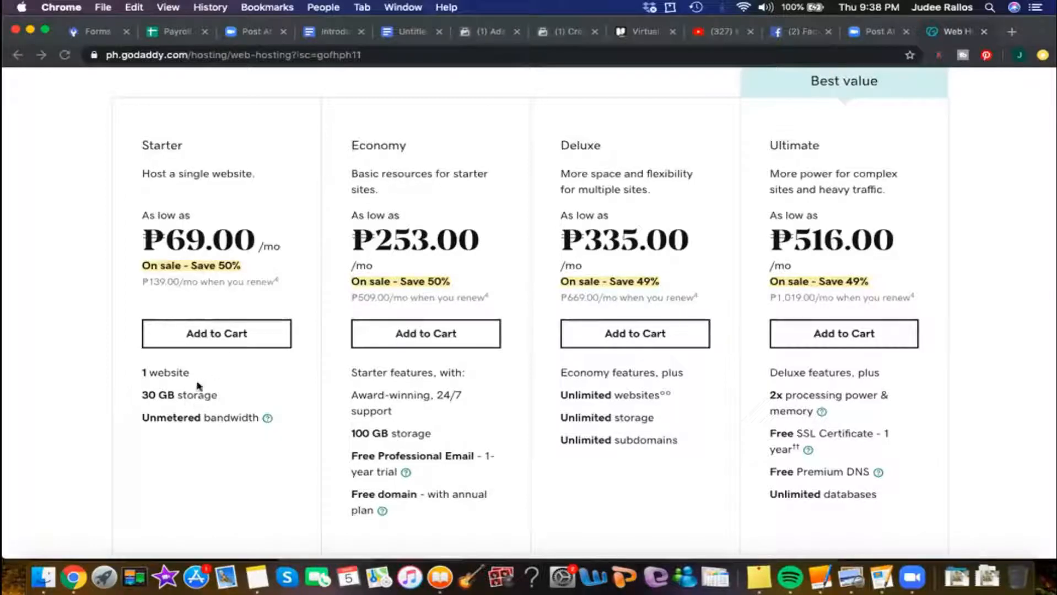
- Read and dismiss the unmetered bandwidth note, then review renewal rates from ₱139.00 to ₱1,019.00 monthly
{"action": "left_click", "coordinate": [267, 419]}
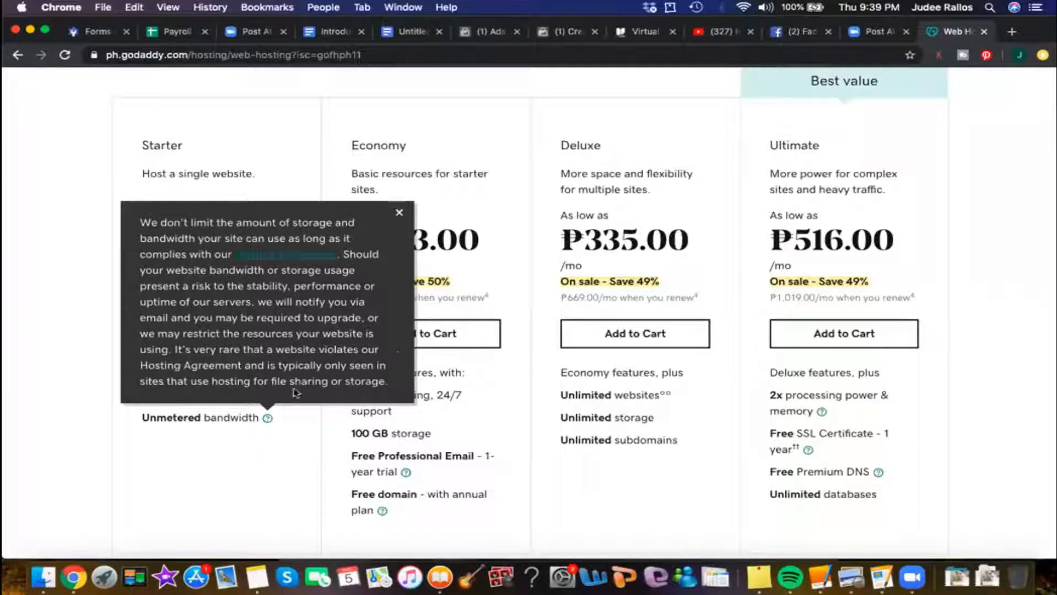
{"action": "scroll", "coordinate": [312, 360], "scroll_direction": "down", "scroll_amount": 2}
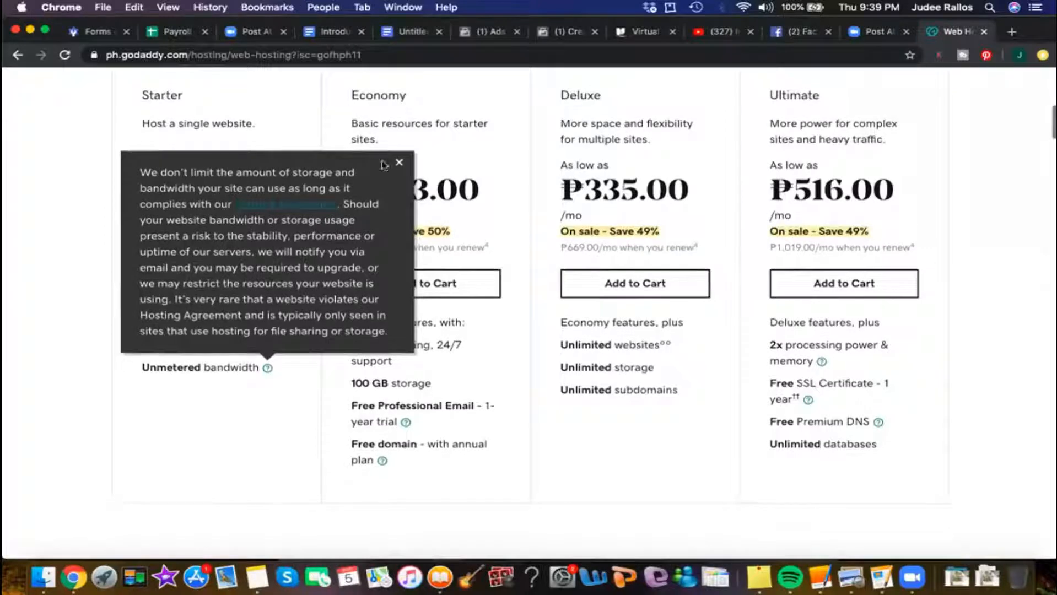
{"action": "left_click", "coordinate": [402, 165]}
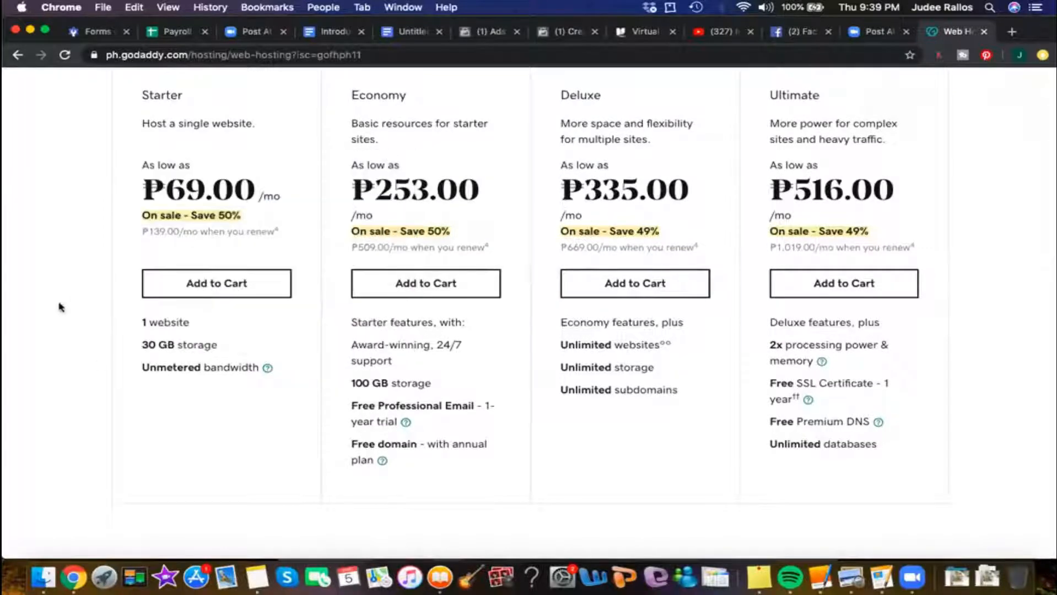
{"action": "scroll", "coordinate": [203, 398], "scroll_direction": "up", "scroll_amount": 2}
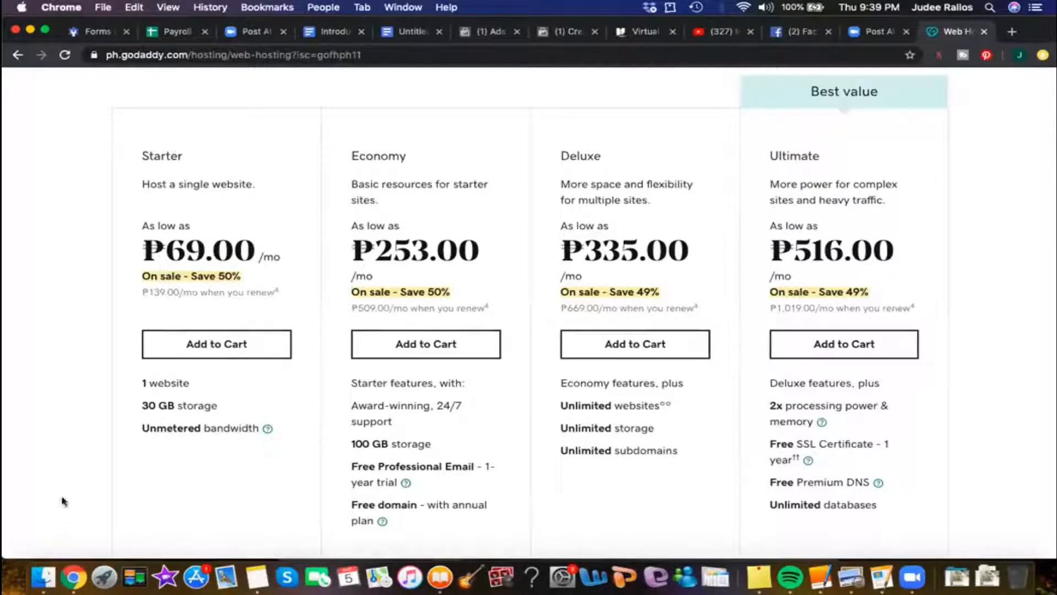
{"action": "scroll", "coordinate": [77, 488], "scroll_direction": "down", "scroll_amount": 3}
{"action": "scroll", "coordinate": [77, 488], "scroll_direction": "up", "scroll_amount": 3}
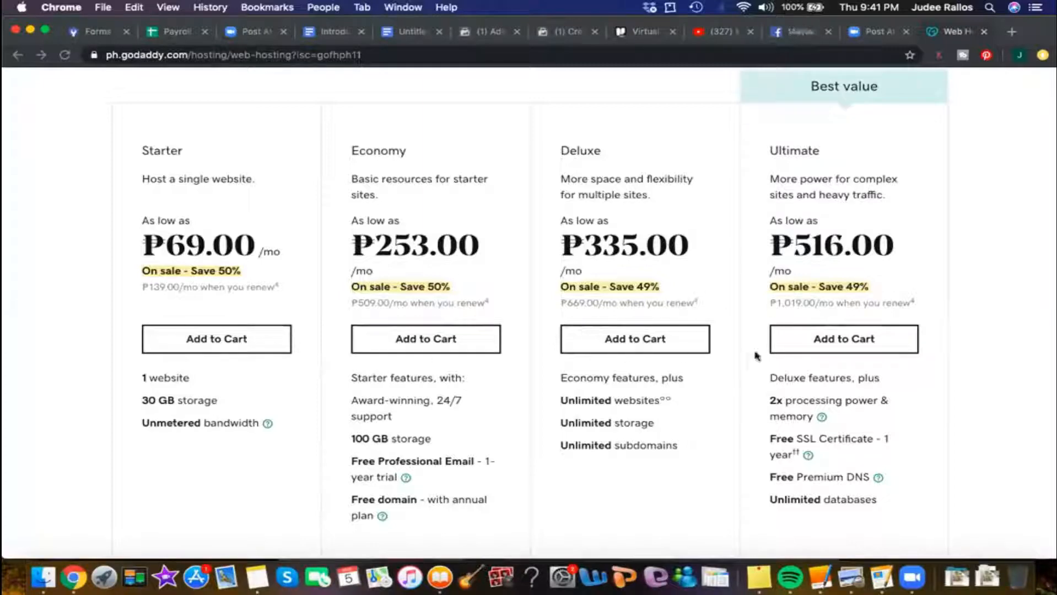
- Add the Ultimate plan to the cart, reaching its 36-month configure page at ₱21,420.00 total
{"action": "left_click", "coordinate": [663, 509]}
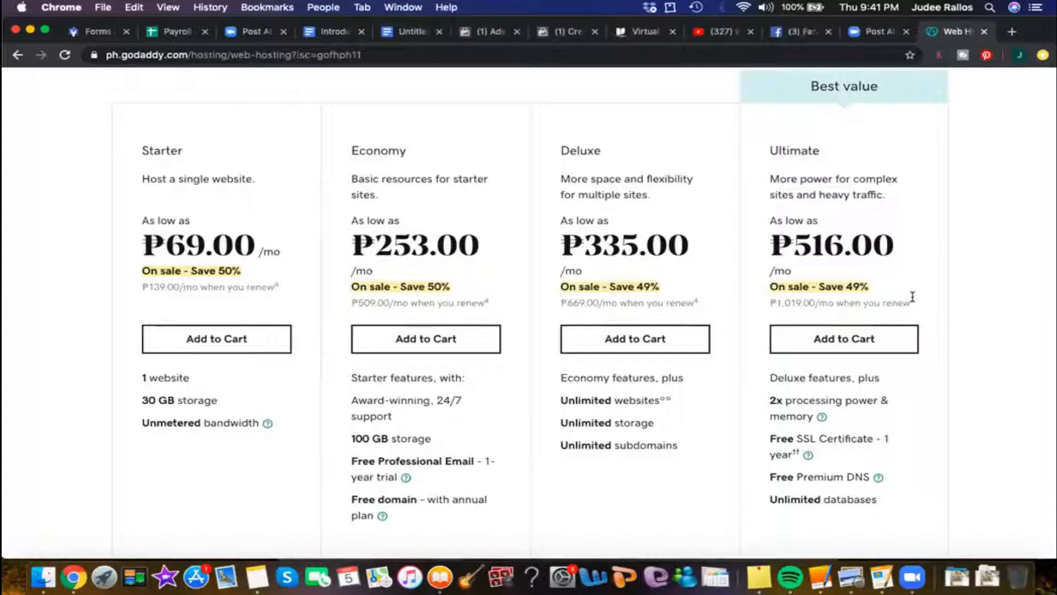
{"action": "left_click", "coordinate": [817, 349]}
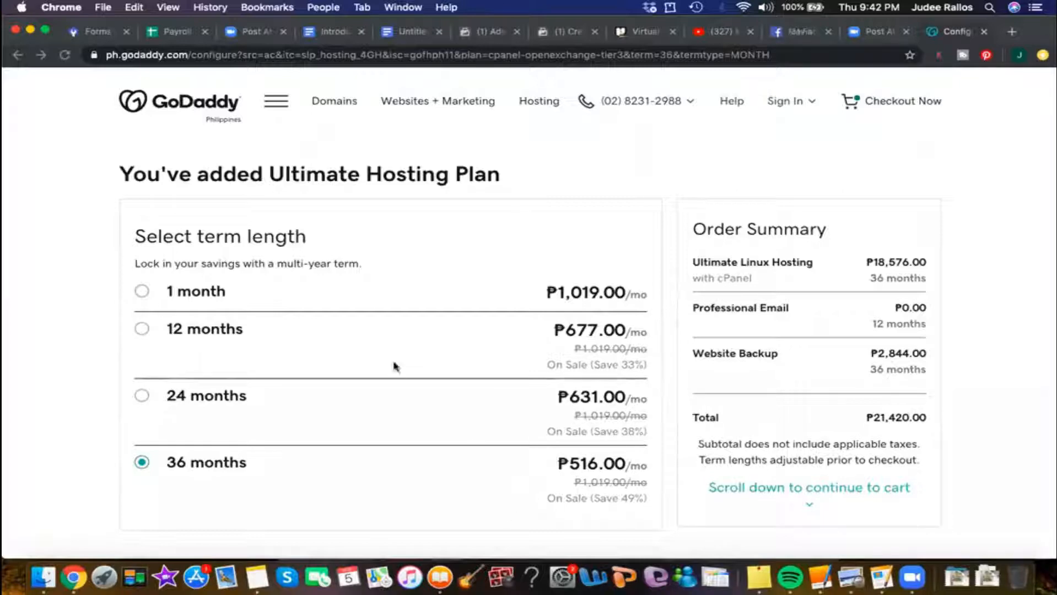
- Compare the 1-month term, then choose 12 months at ₱677.00/mo for a ₱9,432.00 total
{"action": "left_click", "coordinate": [141, 292]}
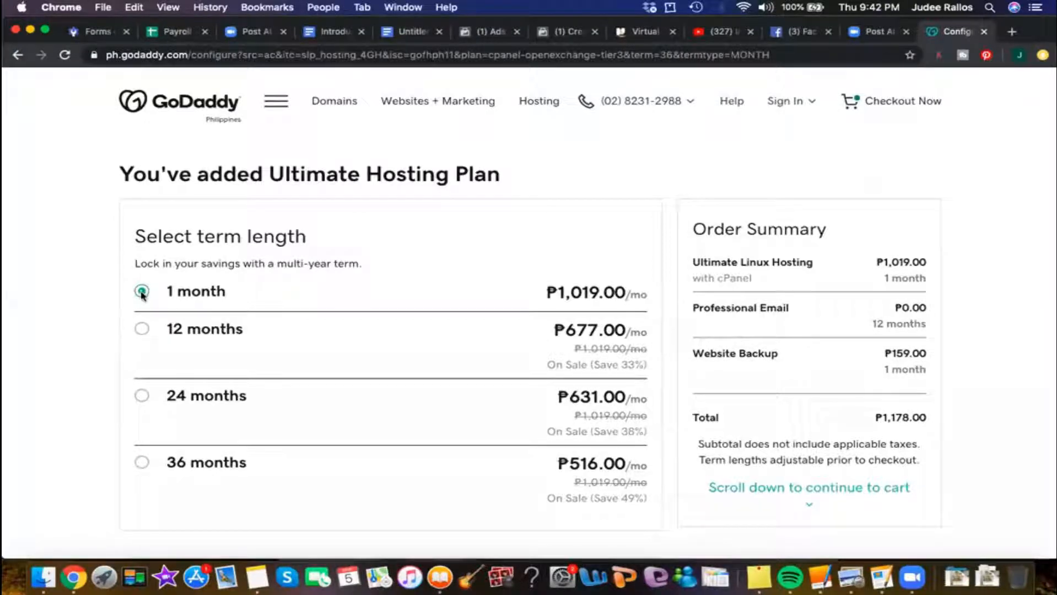
{"action": "left_click", "coordinate": [142, 329]}
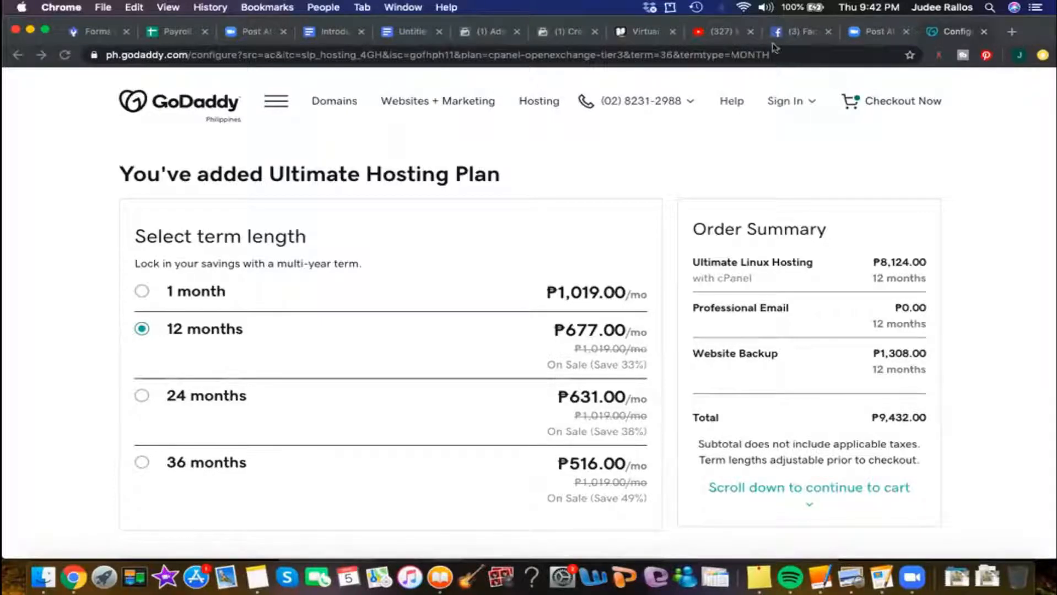
- Add Website Backup (₱1,308.00 for 12 months) alongside Ultimate Linux Hosting ₱8,124.00 and check the order summary
{"action": "left_click", "coordinate": [765, 199]}
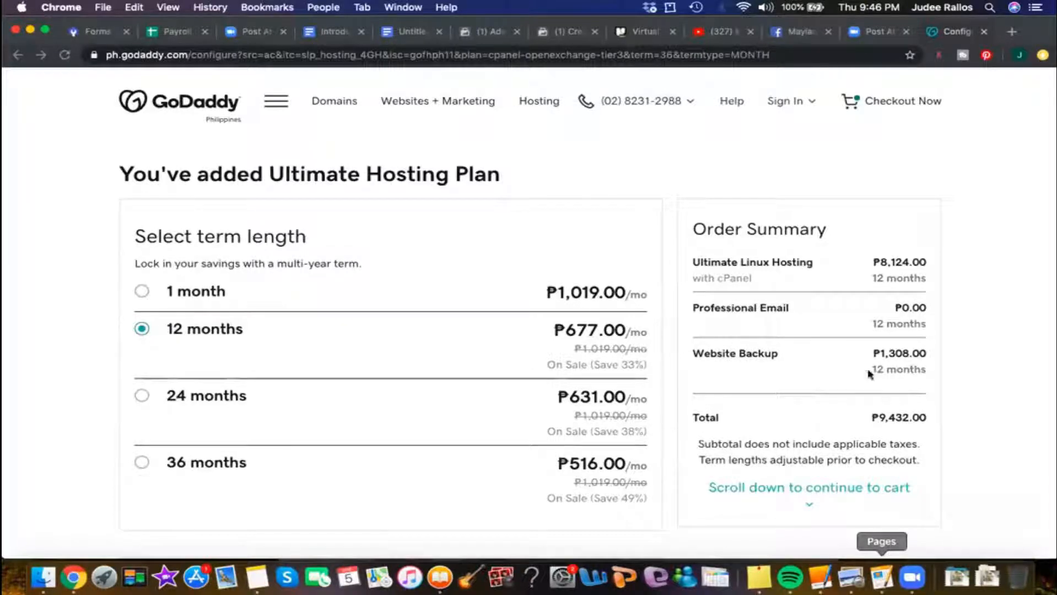
{"action": "scroll", "coordinate": [991, 365], "scroll_direction": "down", "scroll_amount": 4}
{"action": "scroll", "coordinate": [992, 366], "scroll_direction": "down", "scroll_amount": 11}
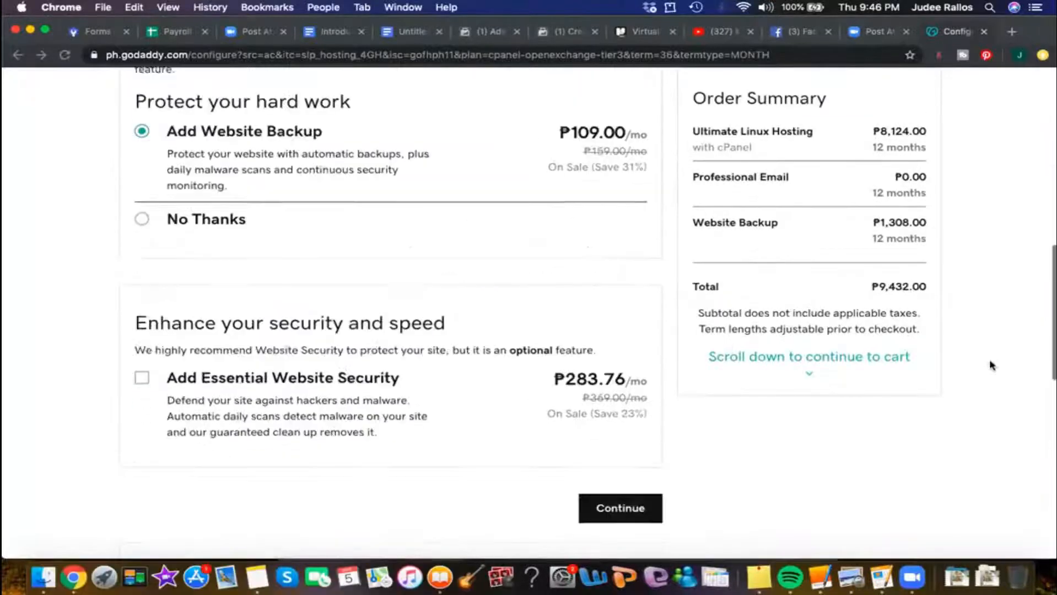
{"action": "scroll", "coordinate": [991, 366], "scroll_direction": "up", "scroll_amount": 2}
{"action": "scroll", "coordinate": [992, 365], "scroll_direction": "up", "scroll_amount": 10}
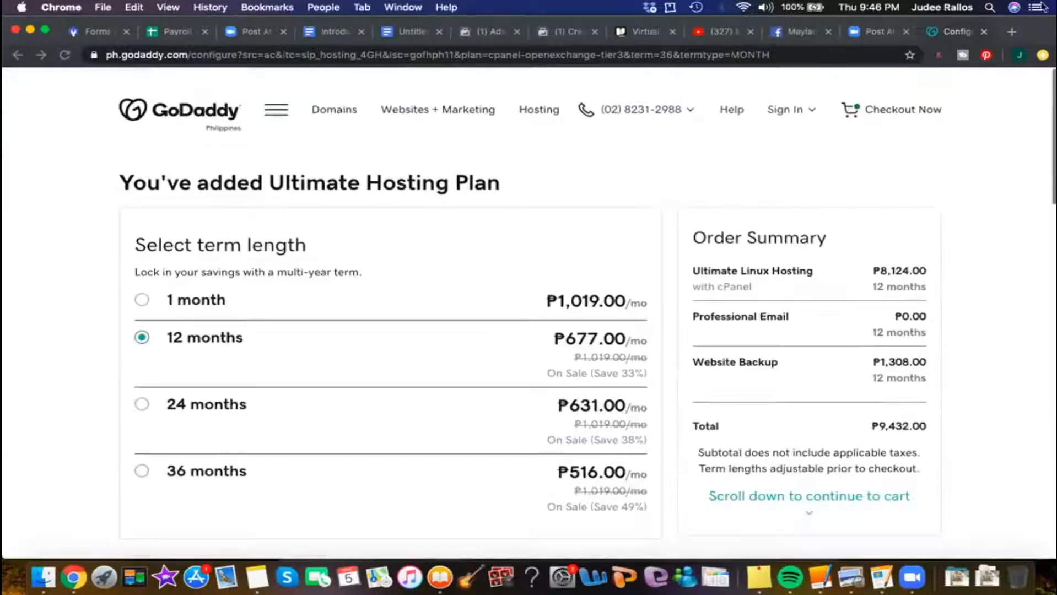
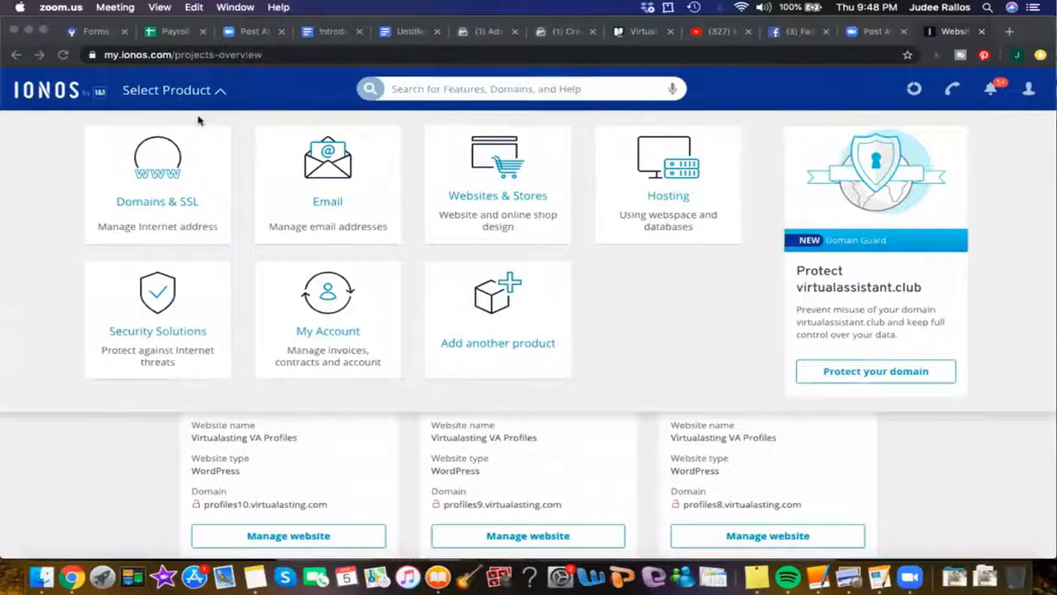
- Bring Chrome forward and open the Domains & SSL overview listing virtualassistant.club and virtualasting.com
{"action": "left_click", "coordinate": [171, 183]}
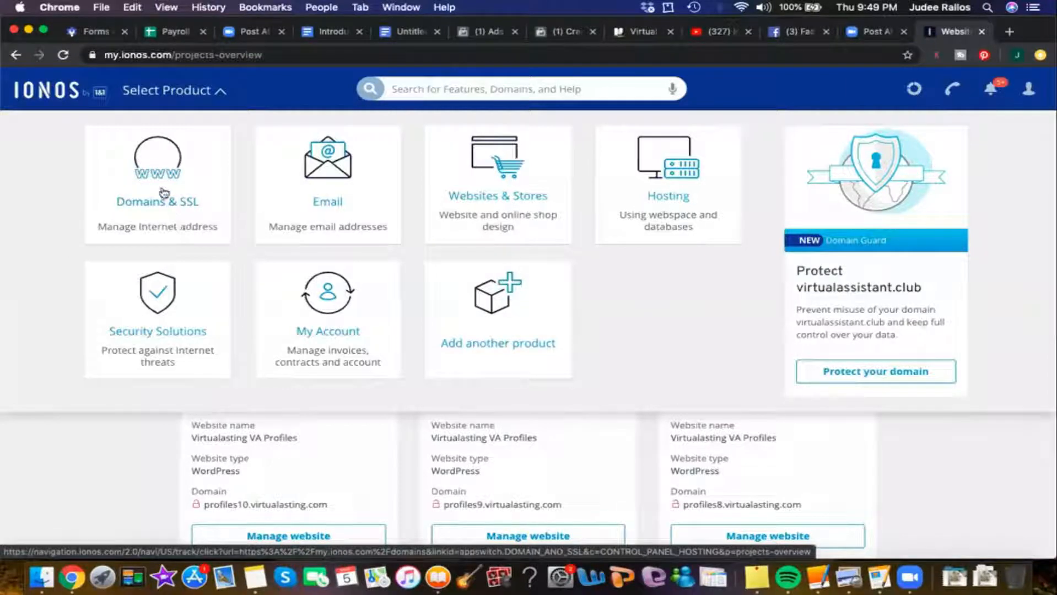
{"action": "left_click", "coordinate": [161, 184]}
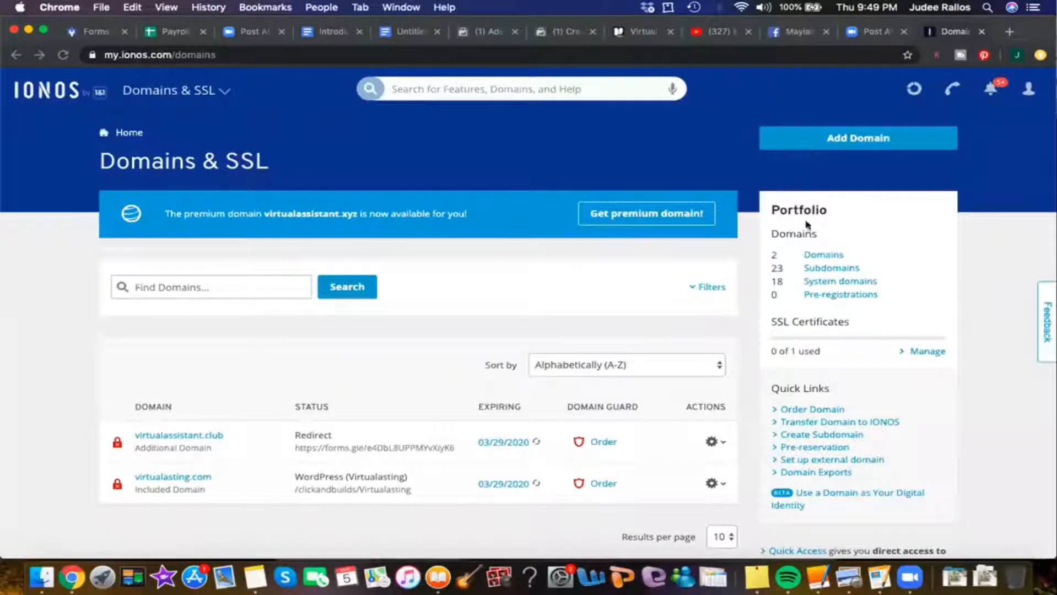
- Filter the list to subdomains, then start a new subdomain under virtualasting.com
{"action": "left_click", "coordinate": [832, 270]}
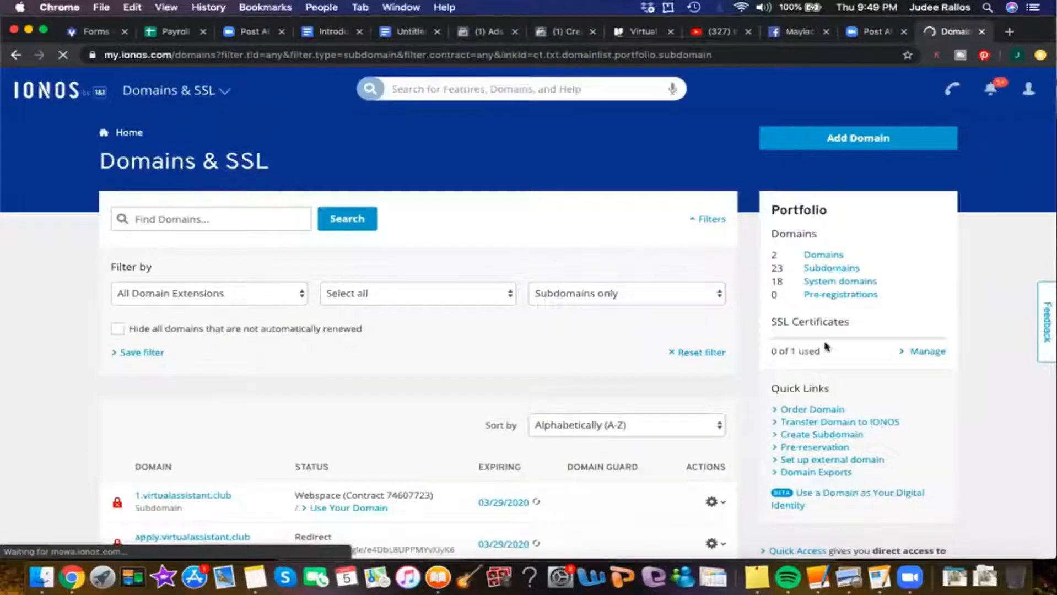
{"action": "left_click", "coordinate": [806, 435]}
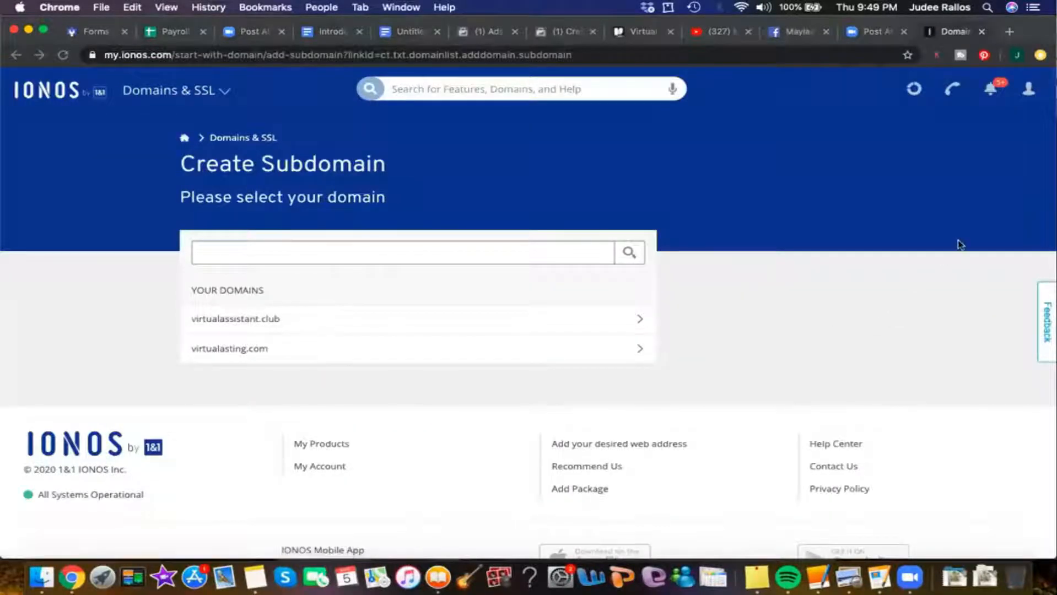
{"action": "left_click", "coordinate": [611, 353]}
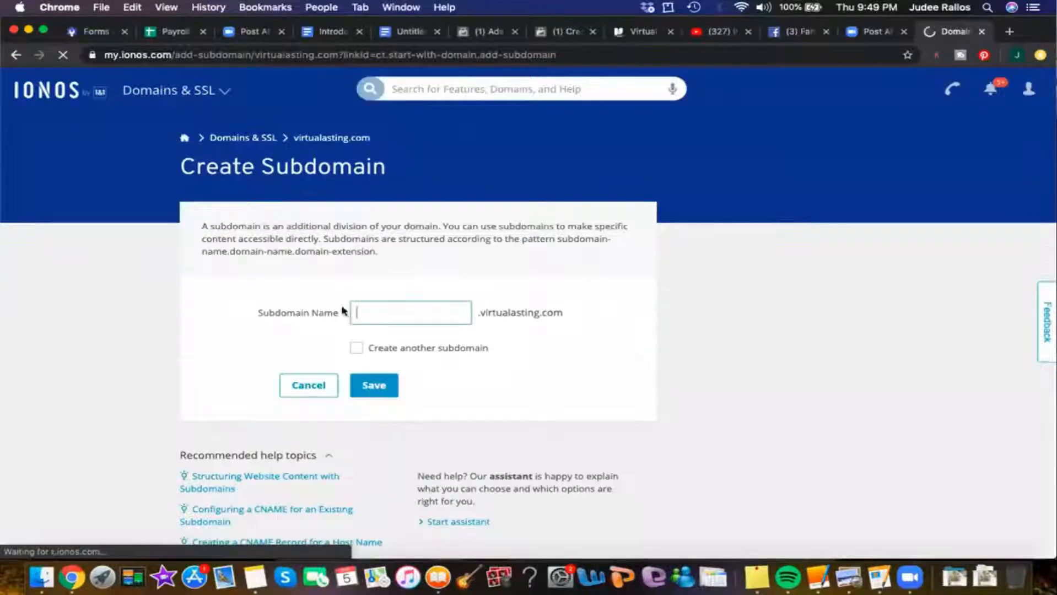
- Abandon the subdomain name form and return to the filtered subdomain list
{"action": "left_click", "coordinate": [383, 315]}
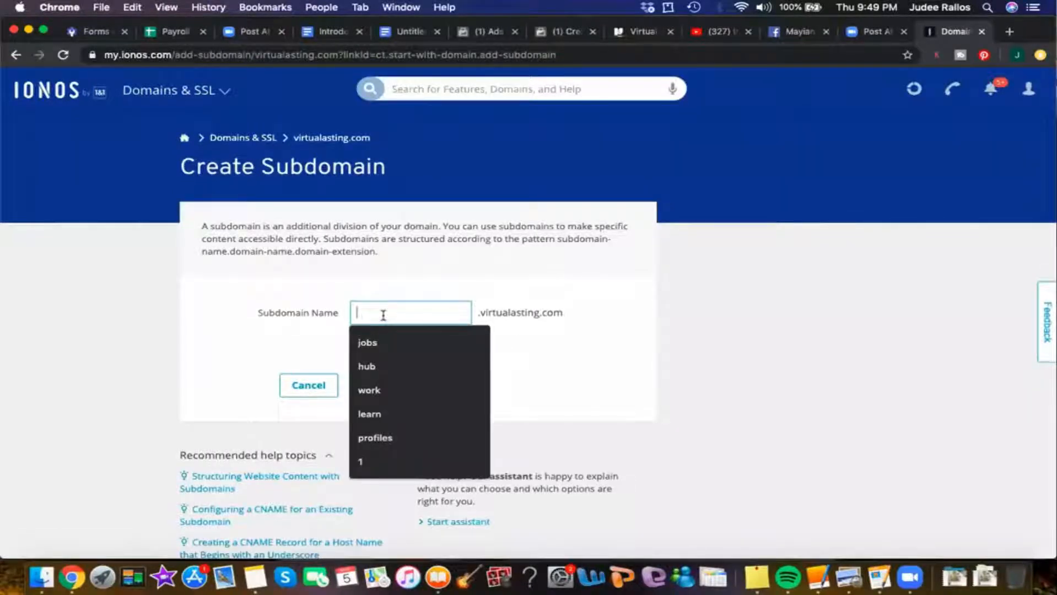
{"action": "left_click", "coordinate": [446, 277]}
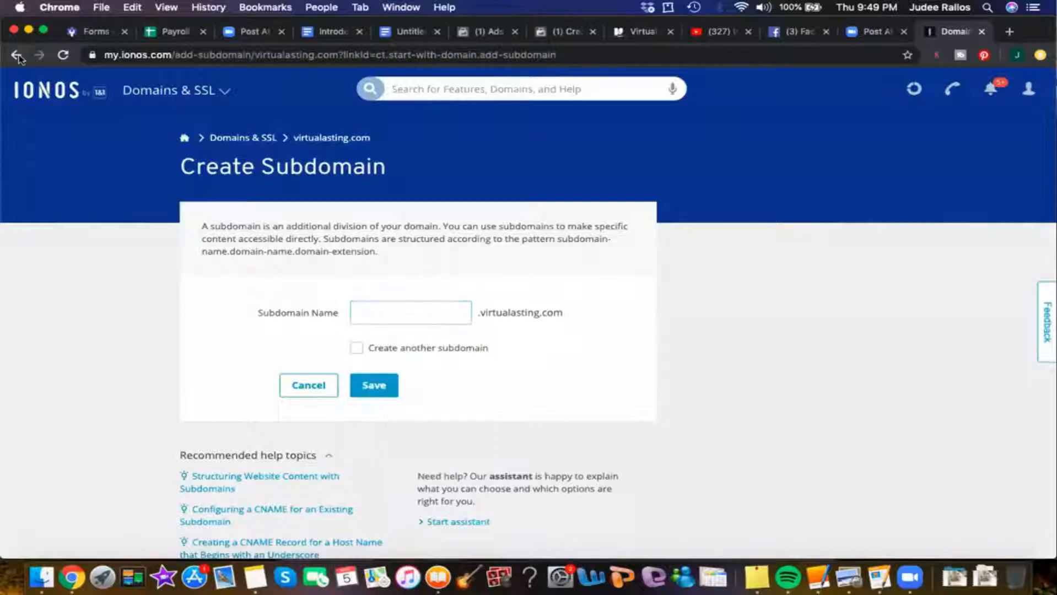
{"action": "left_click", "coordinate": [17, 56]}
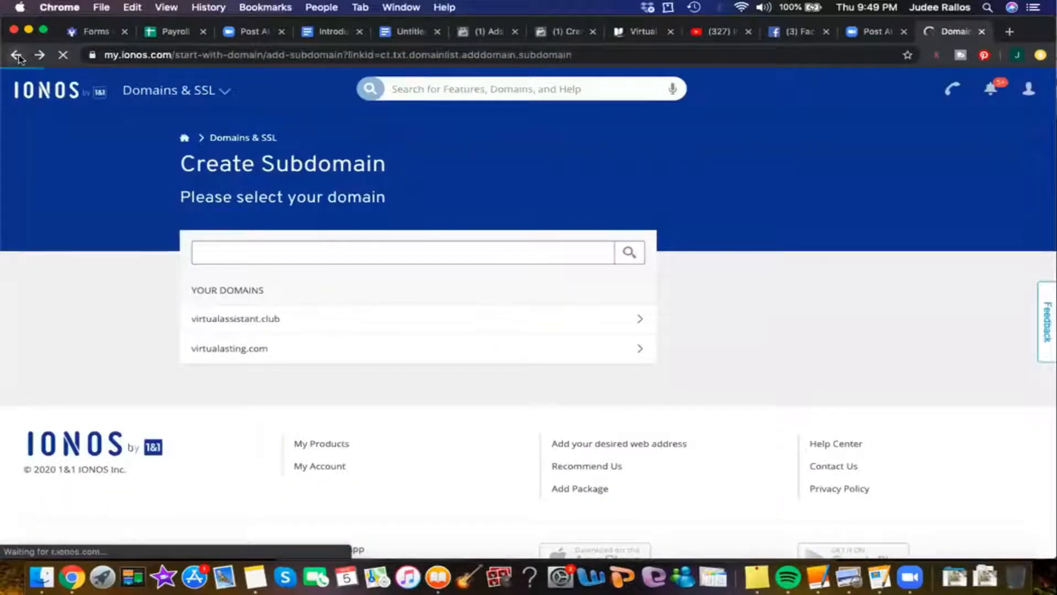
{"action": "left_click", "coordinate": [17, 55]}
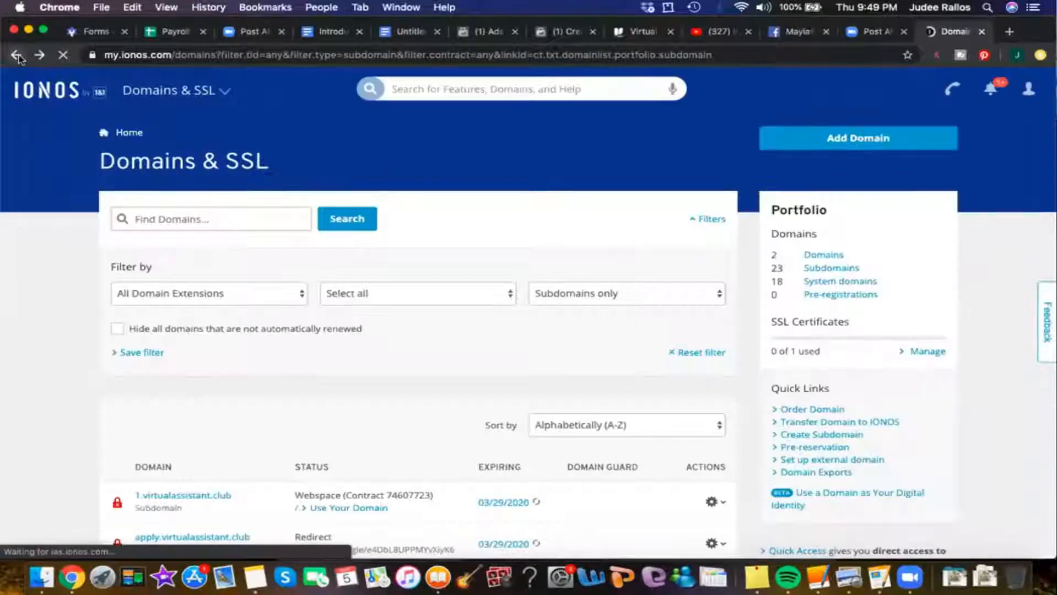
- Browse the subdomain list, then open Create Subdomain from Quick Links
{"action": "scroll", "coordinate": [325, 307], "scroll_direction": "down", "scroll_amount": 3}
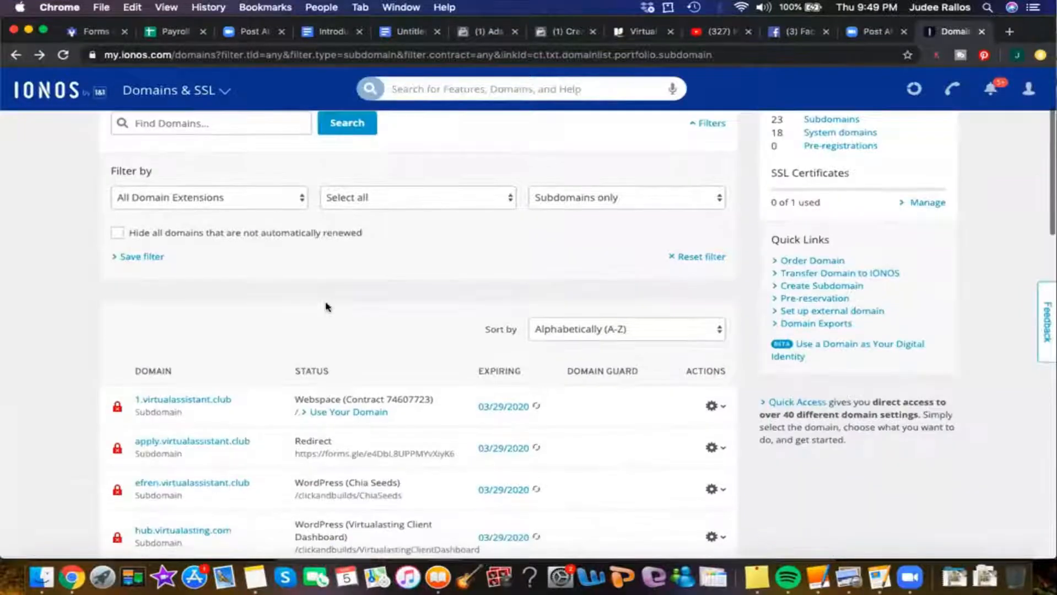
{"action": "scroll", "coordinate": [325, 307], "scroll_direction": "down", "scroll_amount": 4}
{"action": "scroll", "coordinate": [323, 304], "scroll_direction": "down", "scroll_amount": 4}
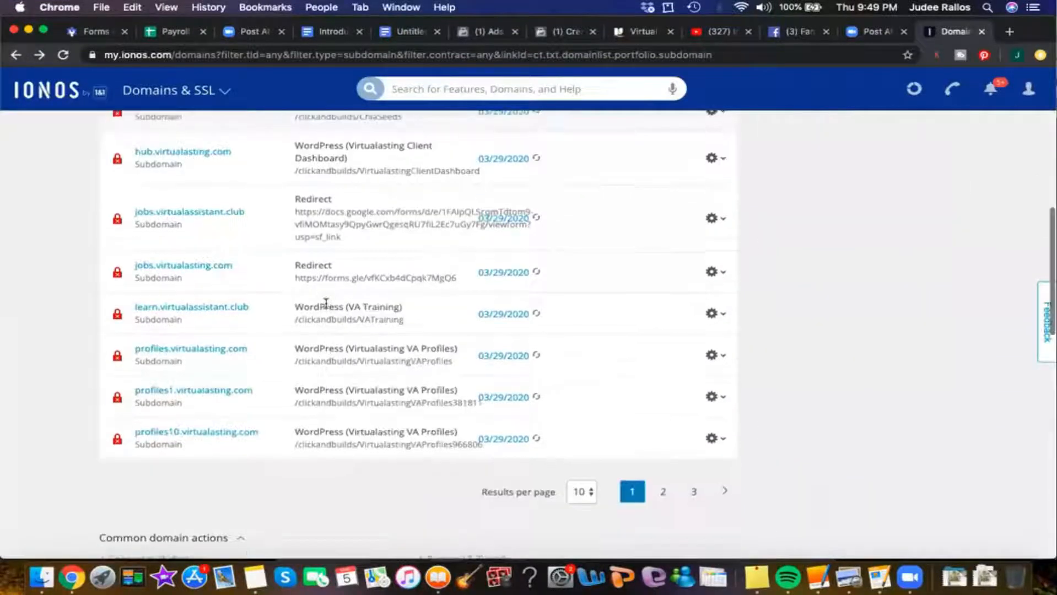
{"action": "scroll", "coordinate": [579, 326], "scroll_direction": "up", "scroll_amount": 10}
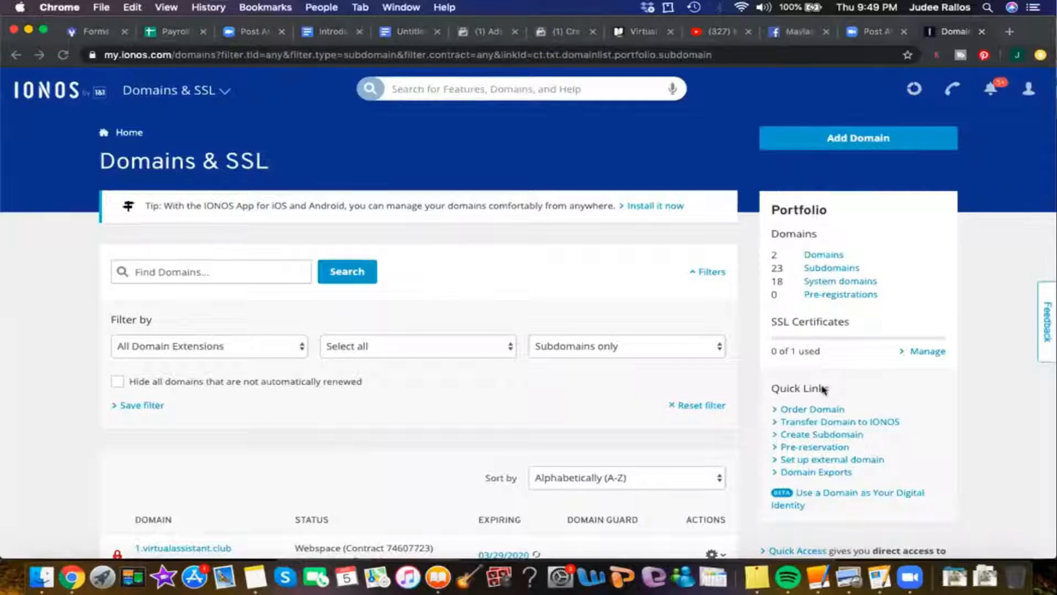
{"action": "left_click", "coordinate": [817, 435]}
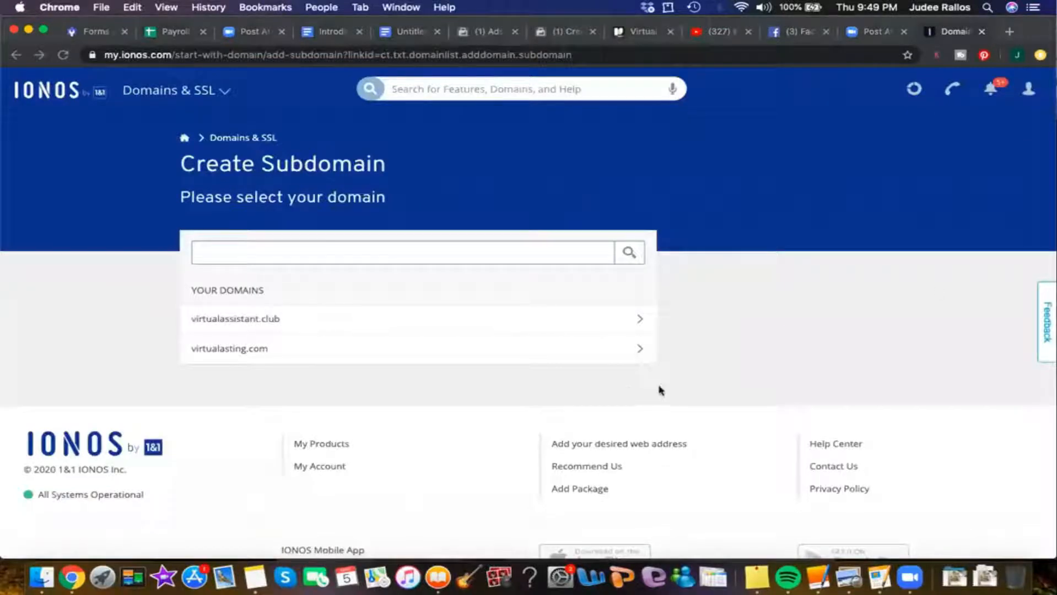
- Create and save subdomain profiles11 under virtualasting.com, with 'Create another subdomain' left off
{"action": "left_click", "coordinate": [623, 350]}
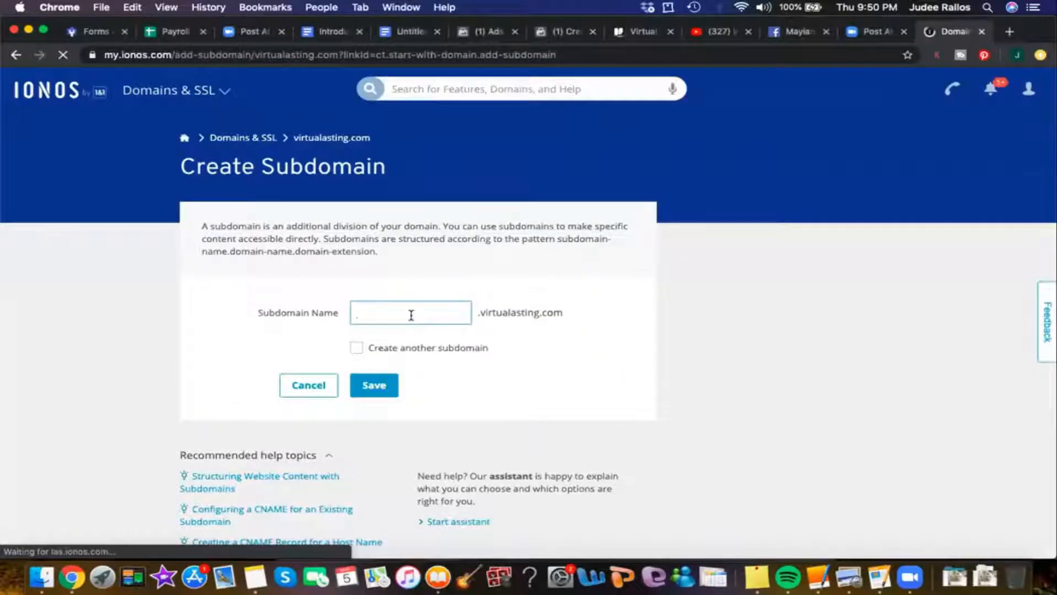
{"action": "left_click", "coordinate": [411, 314]}
{"action": "type", "text": "pro"}
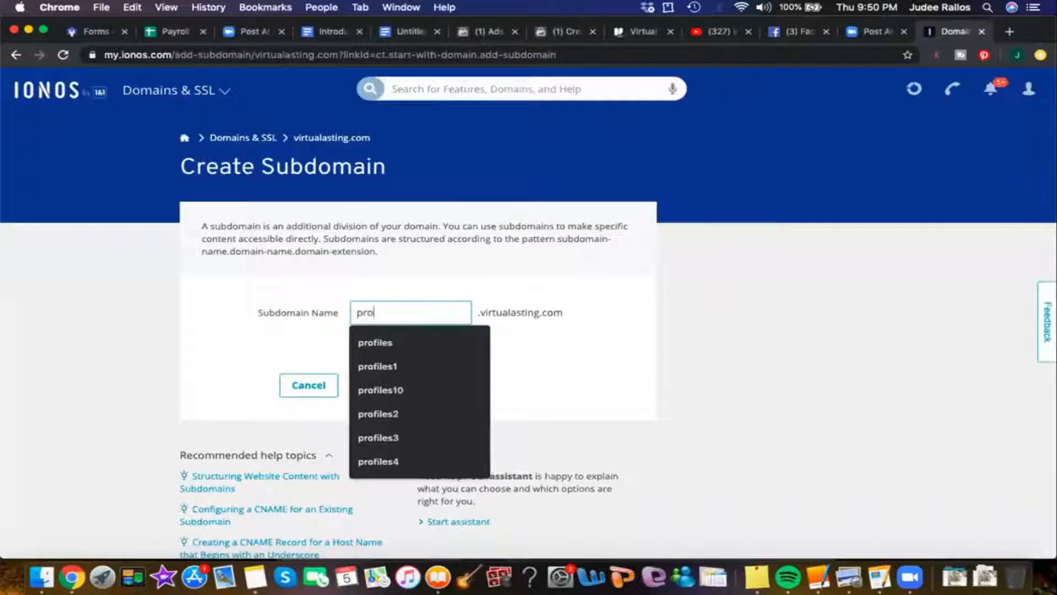
{"action": "type", "text": "files11"}
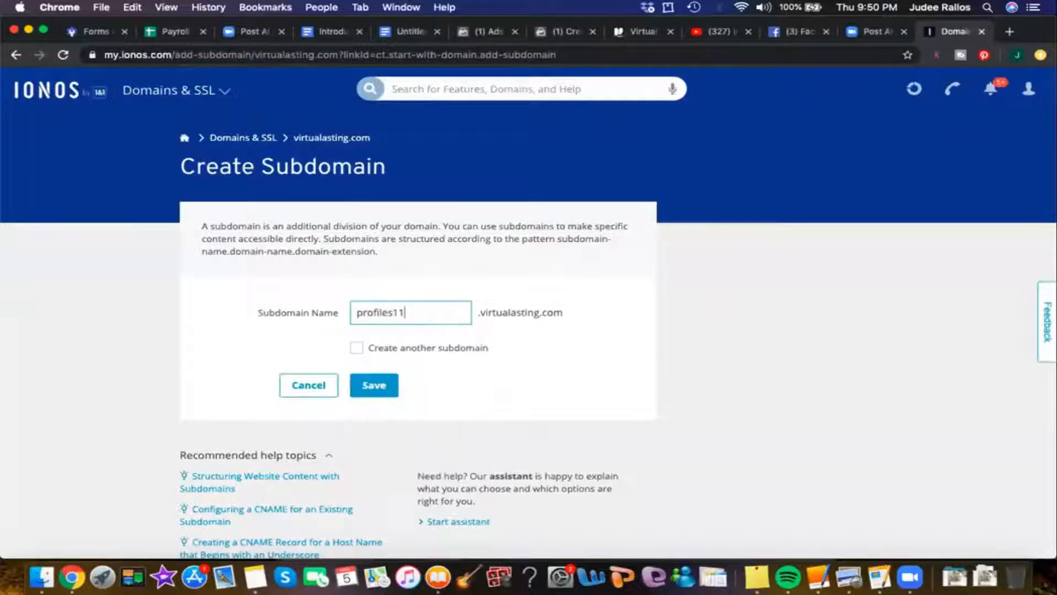
{"action": "left_click", "coordinate": [663, 343]}
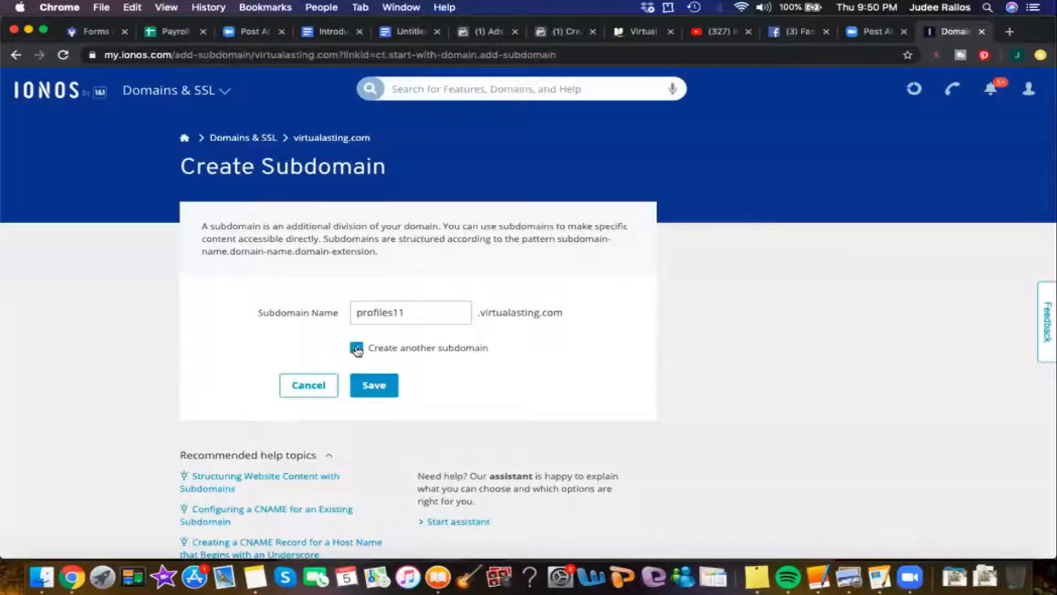
{"action": "left_click", "coordinate": [357, 349]}
{"action": "left_click", "coordinate": [357, 349]}
{"action": "left_click", "coordinate": [374, 386]}
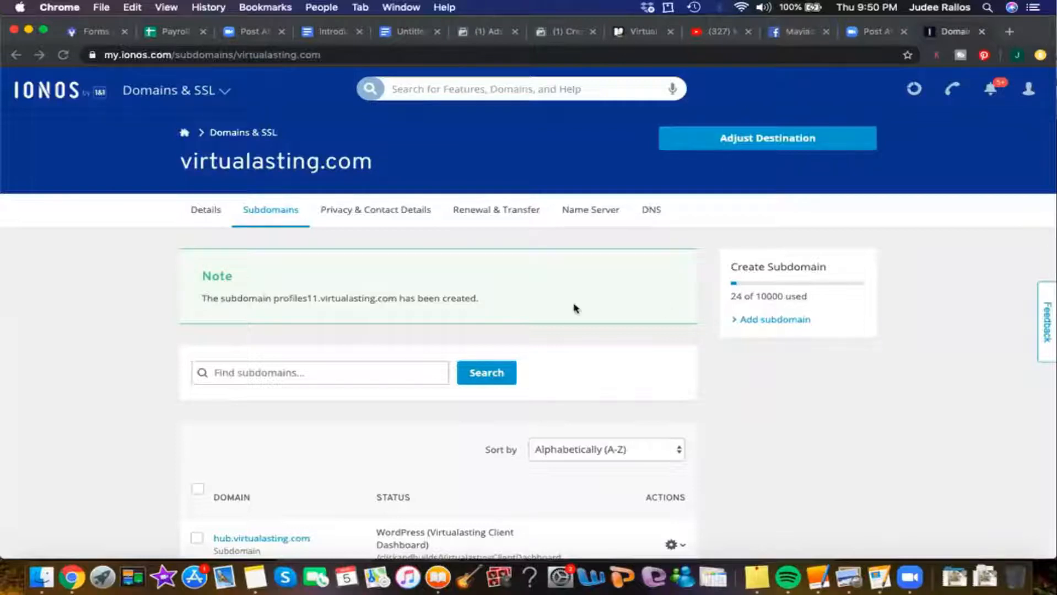
{"action": "scroll", "coordinate": [747, 442], "scroll_direction": "down", "scroll_amount": 3}
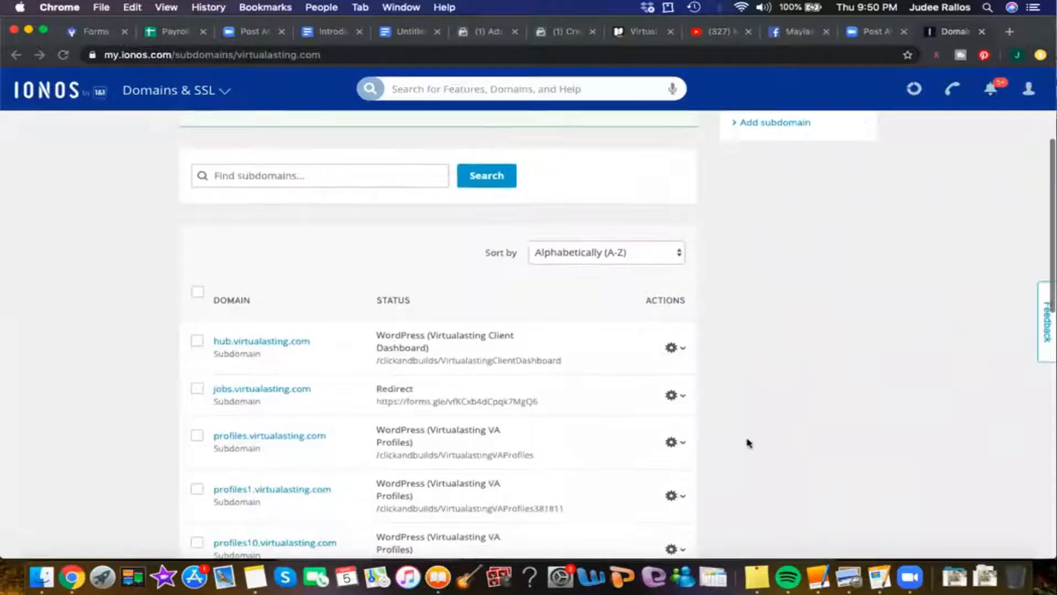
{"action": "scroll", "coordinate": [512, 188], "scroll_direction": "up", "scroll_amount": 5}
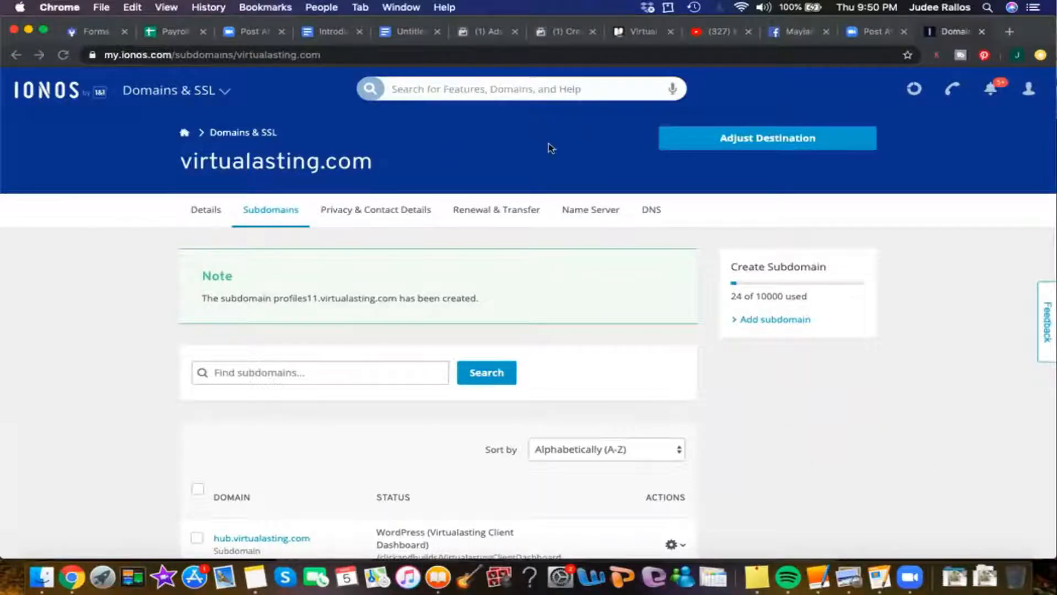
- Switch from Domains & SSL to Websites & Stores through the product menu
{"action": "left_click", "coordinate": [166, 95]}
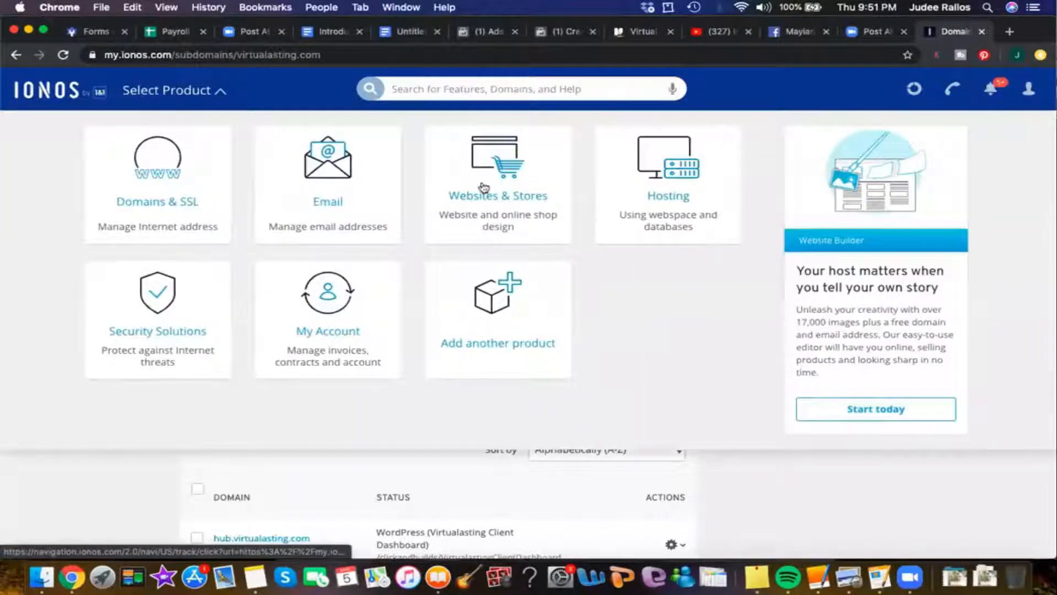
{"action": "left_click", "coordinate": [483, 186]}
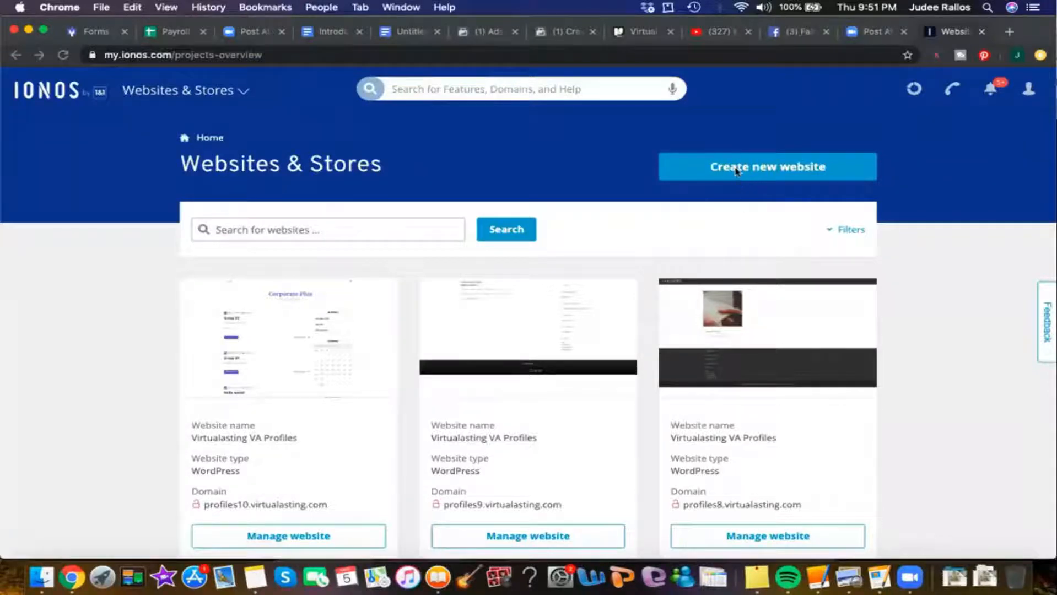
- Start a new website project and scroll the project options down to the App Center row
{"action": "left_click", "coordinate": [759, 169]}
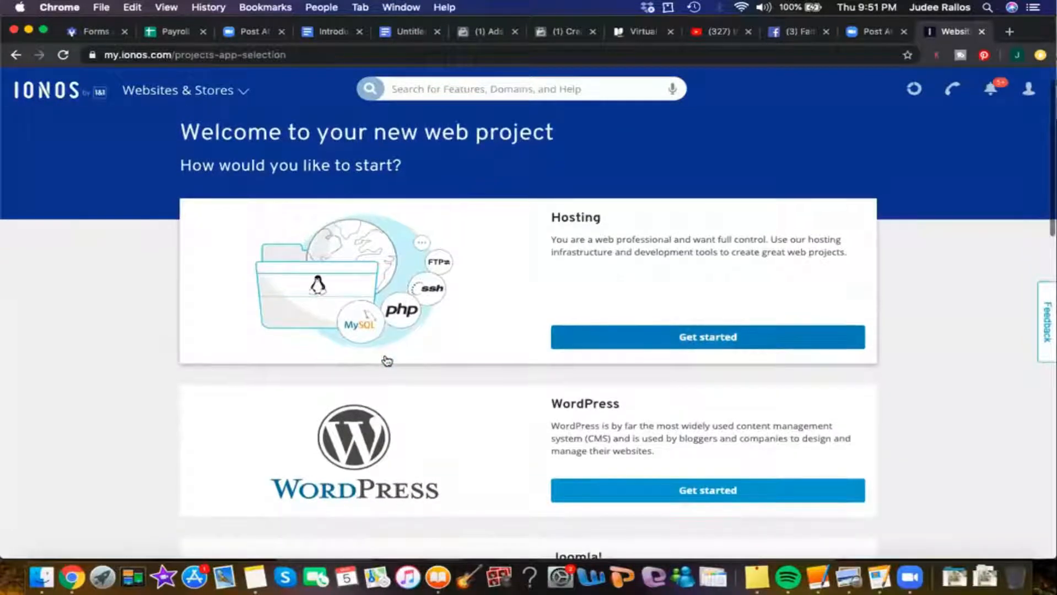
{"action": "scroll", "coordinate": [386, 359], "scroll_direction": "down", "scroll_amount": 4}
{"action": "scroll", "coordinate": [576, 215], "scroll_direction": "up", "scroll_amount": 2}
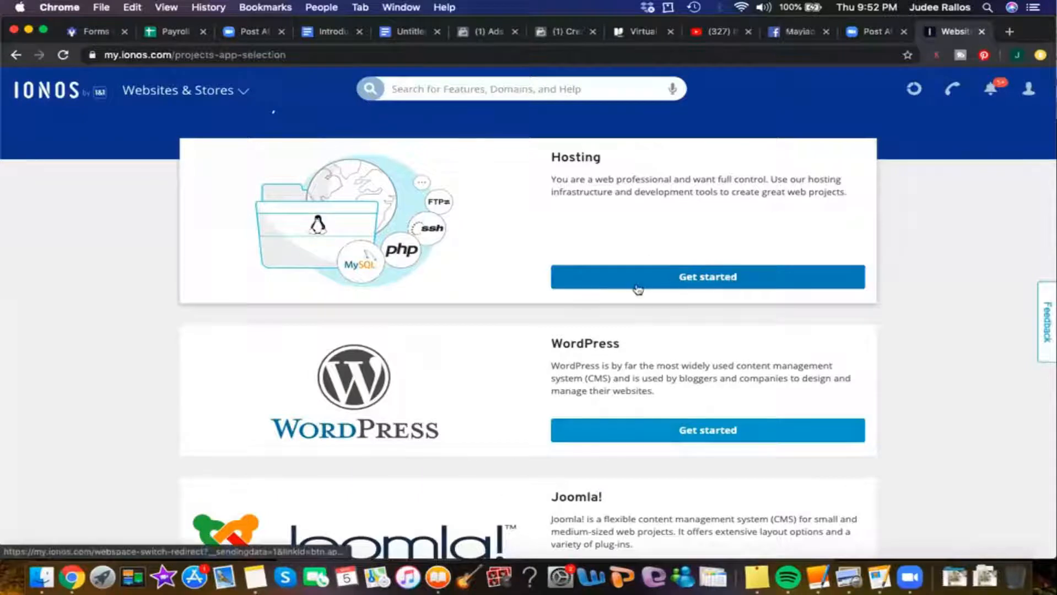
{"action": "scroll", "coordinate": [371, 384], "scroll_direction": "down", "scroll_amount": 5}
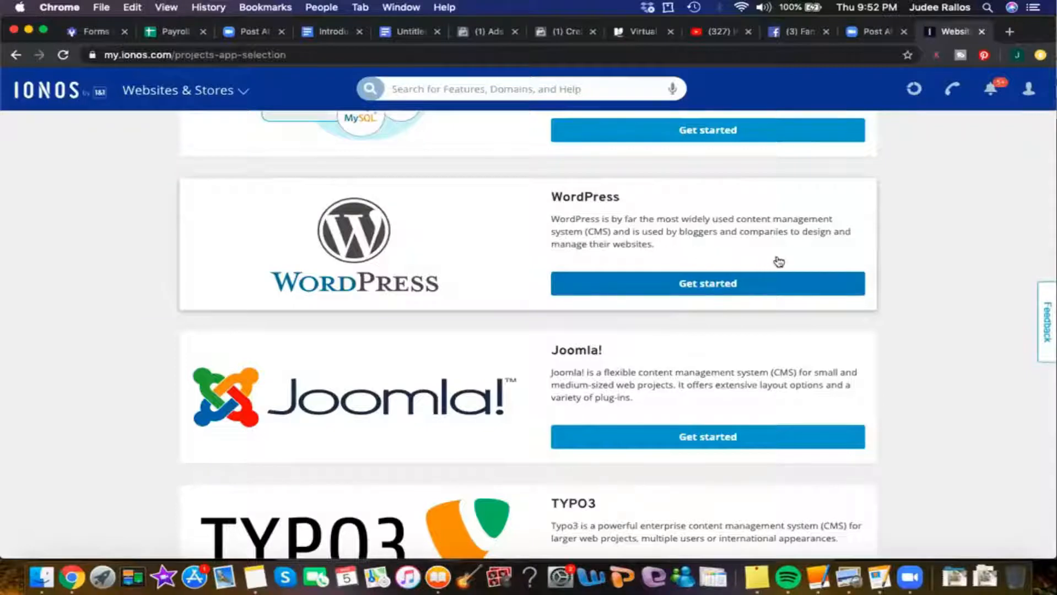
{"action": "scroll", "coordinate": [890, 223], "scroll_direction": "up", "scroll_amount": 3}
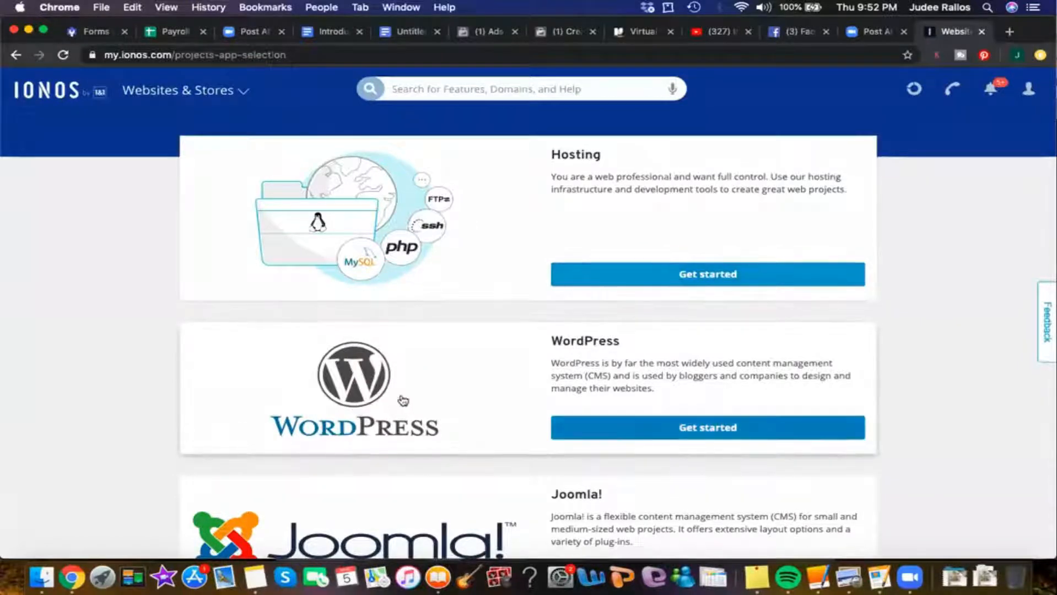
{"action": "scroll", "coordinate": [402, 400], "scroll_direction": "down", "scroll_amount": 3}
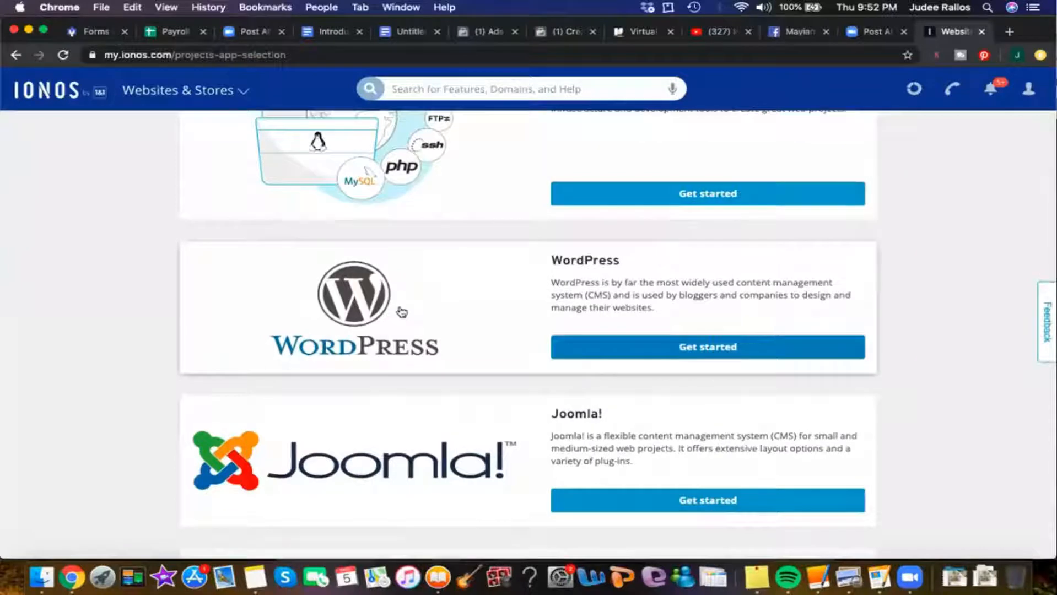
{"action": "scroll", "coordinate": [402, 312], "scroll_direction": "down", "scroll_amount": 1}
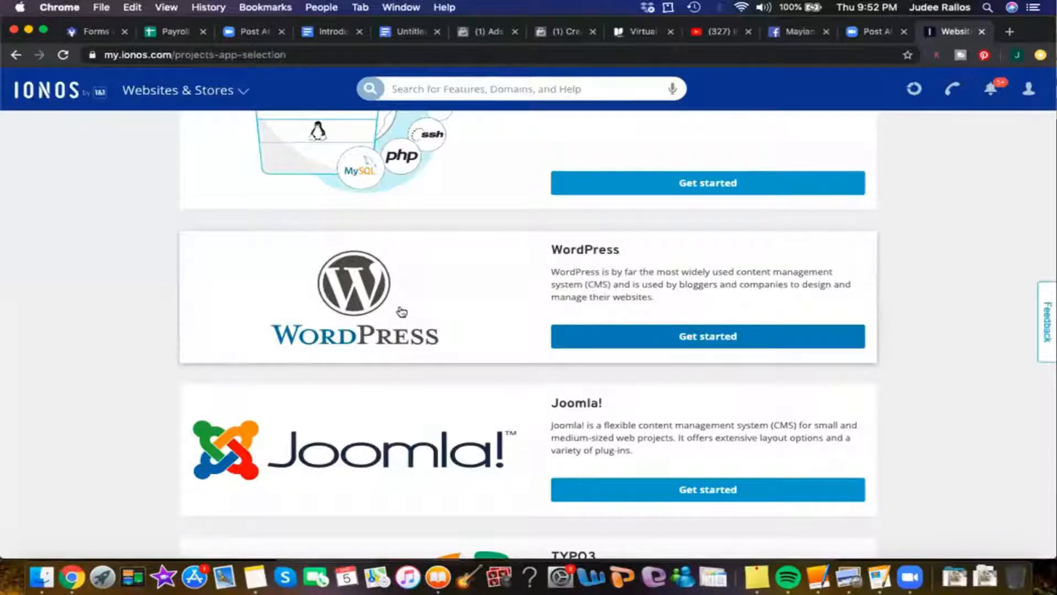
{"action": "scroll", "coordinate": [401, 311], "scroll_direction": "down", "scroll_amount": 8}
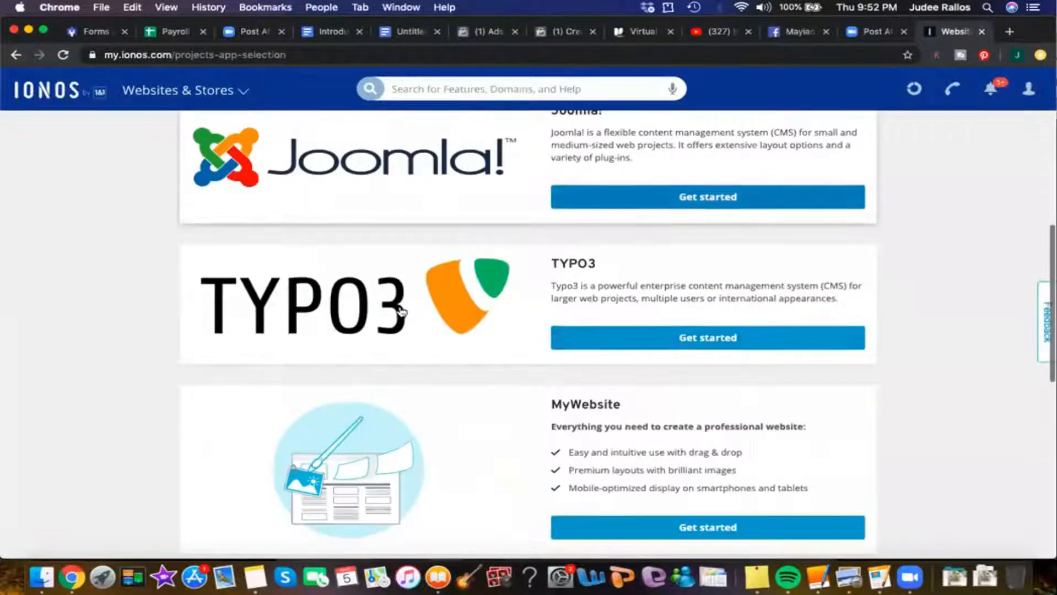
{"action": "scroll", "coordinate": [402, 312], "scroll_direction": "down", "scroll_amount": 5}
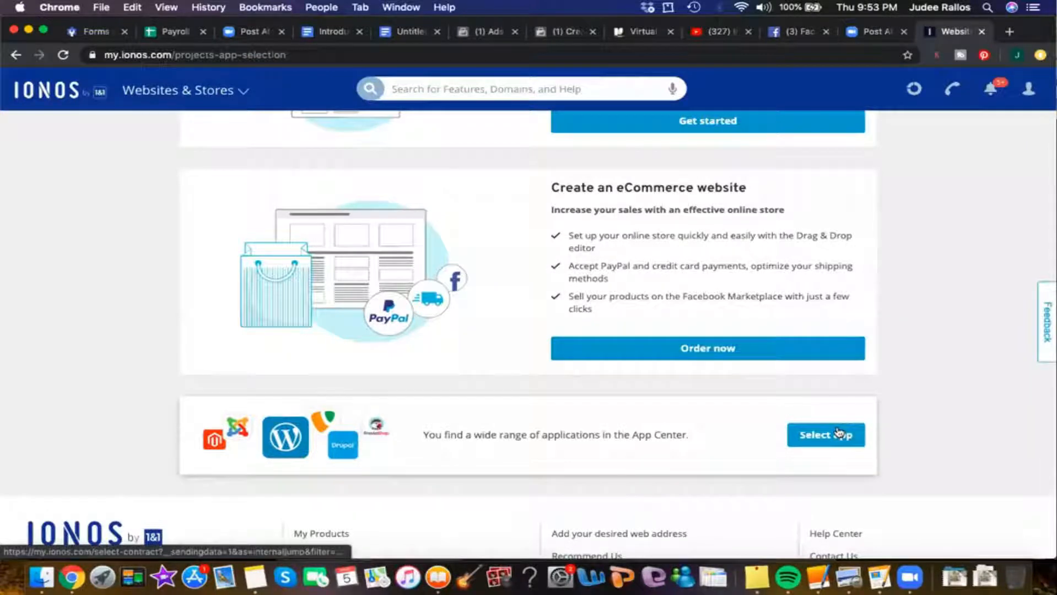
- In the App Center, cycle the recommended apps through TYPO3 and Koken back to WordPress
{"action": "left_click", "coordinate": [837, 433]}
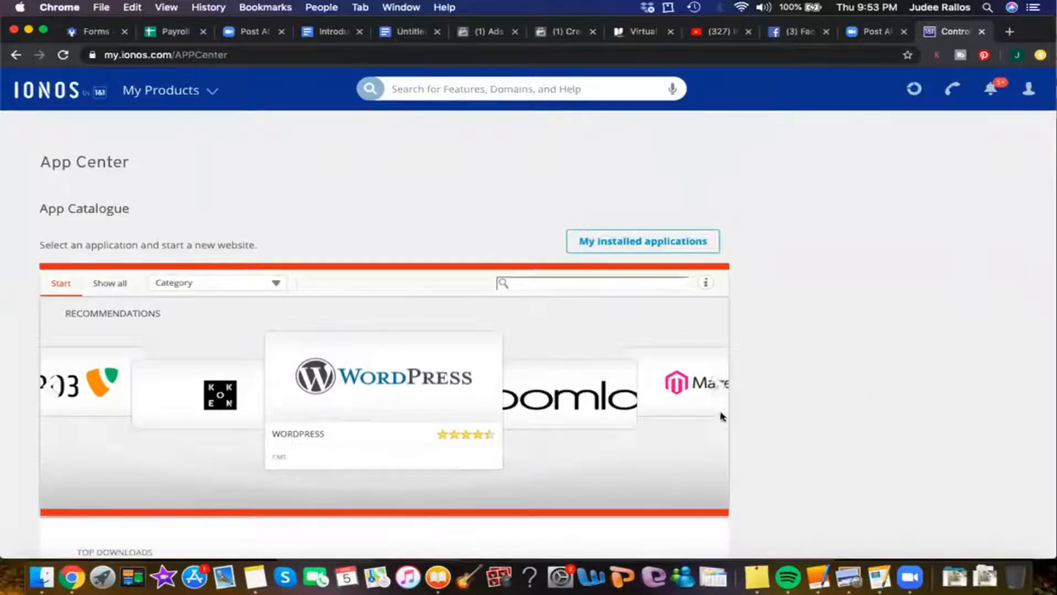
{"action": "left_click", "coordinate": [717, 387]}
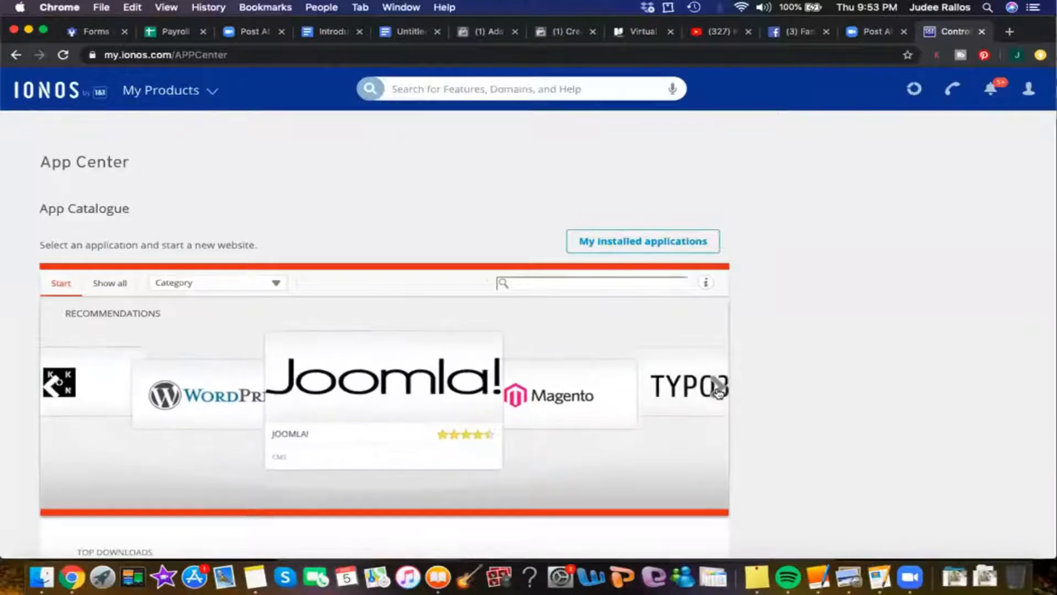
{"action": "left_click", "coordinate": [717, 388]}
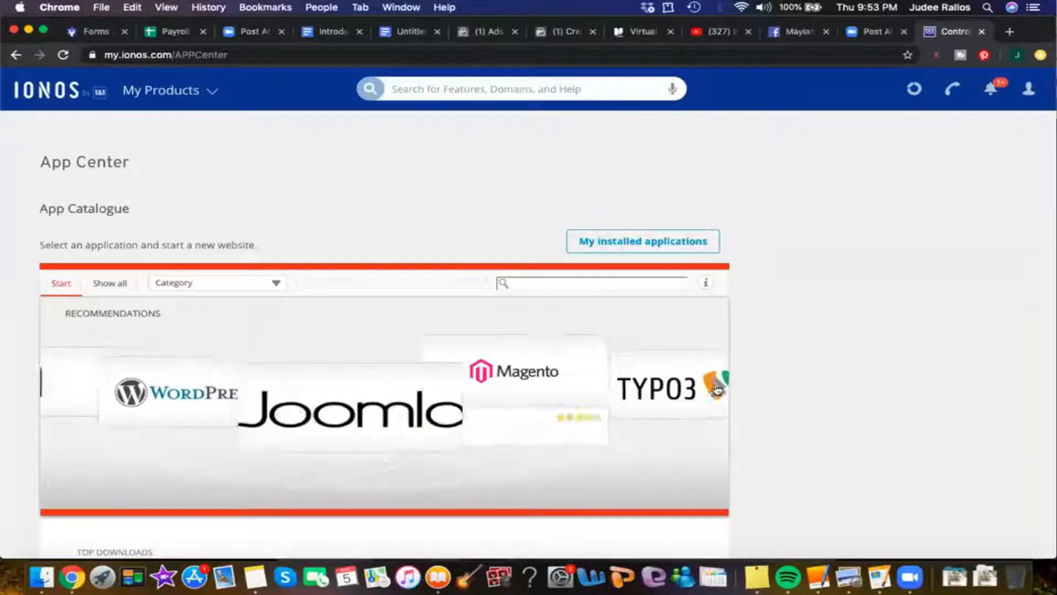
{"action": "mouse_move", "coordinate": [425, 397]}
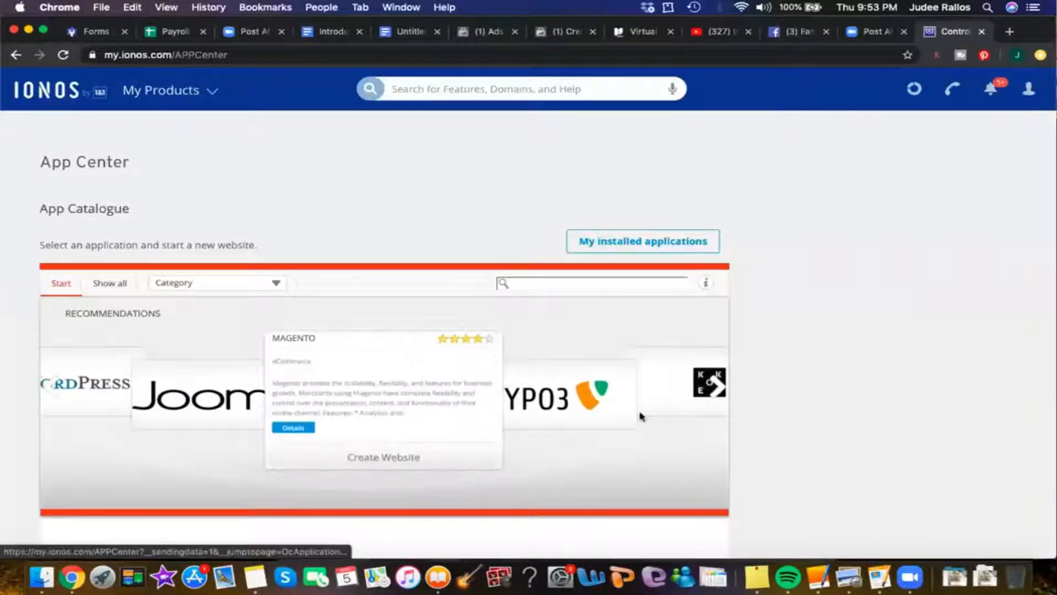
{"action": "left_click", "coordinate": [717, 389]}
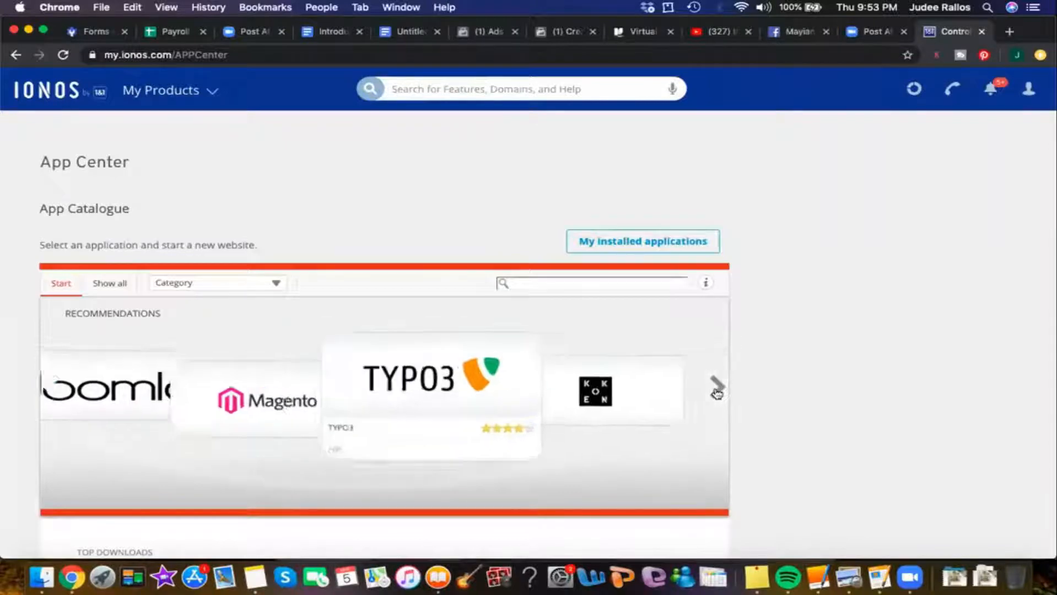
{"action": "left_click", "coordinate": [717, 389]}
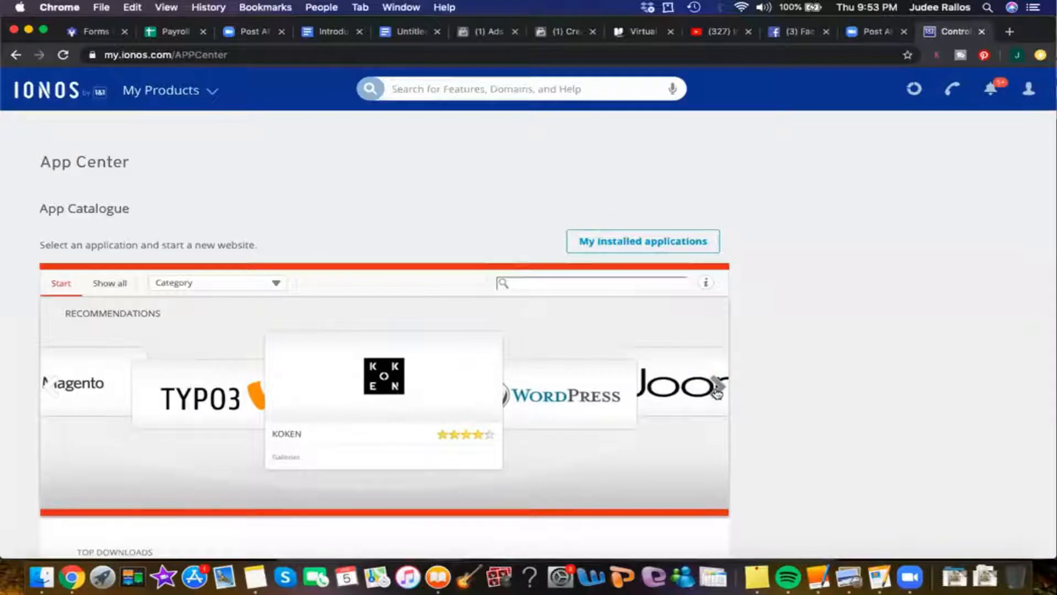
{"action": "left_click", "coordinate": [717, 388]}
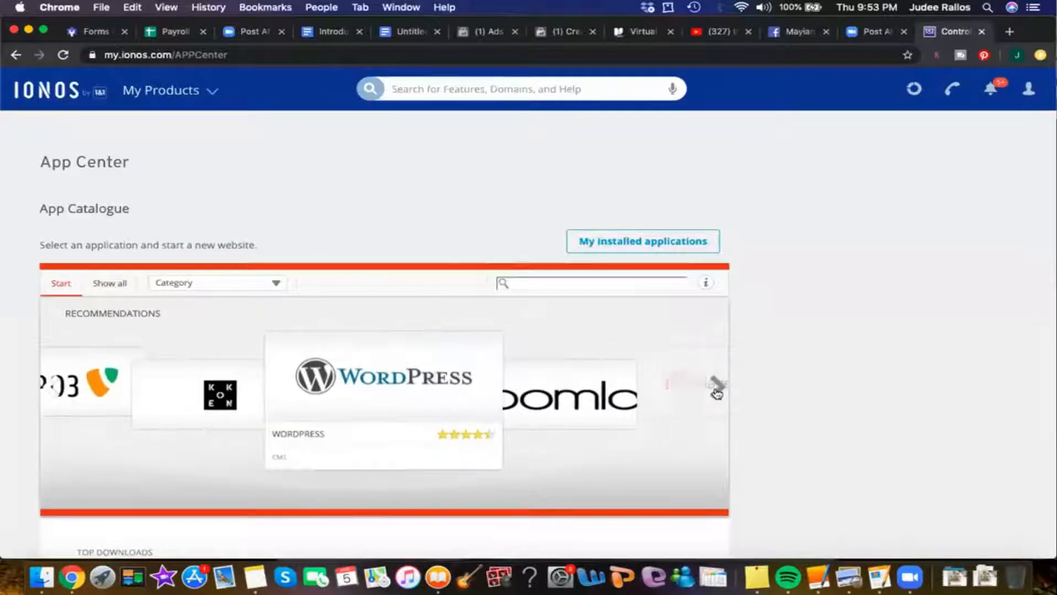
- Show all apps and scroll through the full catalogue grid, then back to the top
{"action": "left_click", "coordinate": [105, 284]}
{"action": "scroll", "coordinate": [104, 284], "scroll_direction": "down", "scroll_amount": 1}
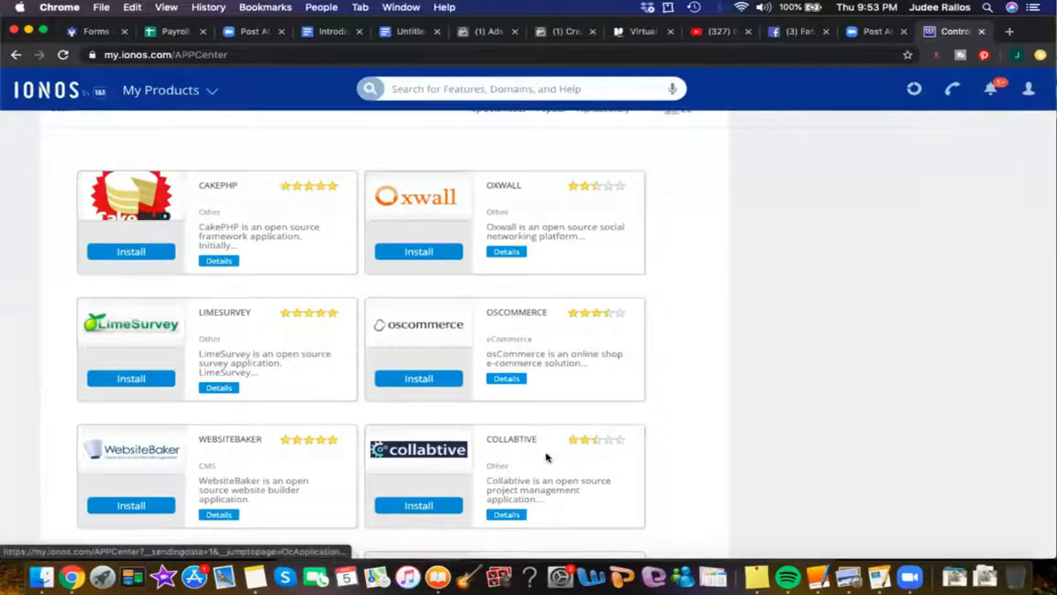
{"action": "scroll", "coordinate": [545, 456], "scroll_direction": "down", "scroll_amount": 3}
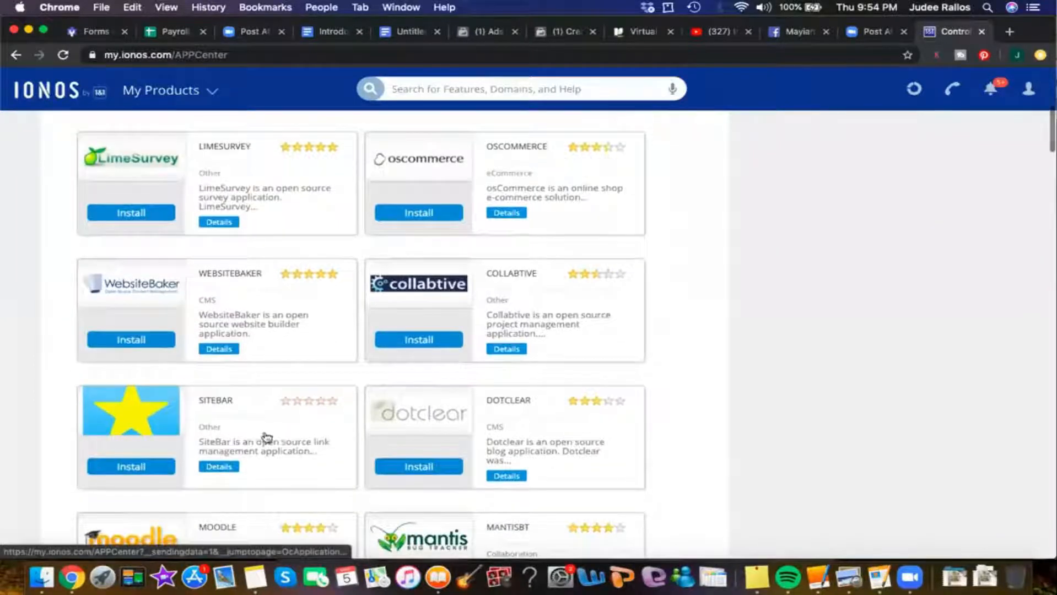
{"action": "scroll", "coordinate": [542, 425], "scroll_direction": "down", "scroll_amount": 3}
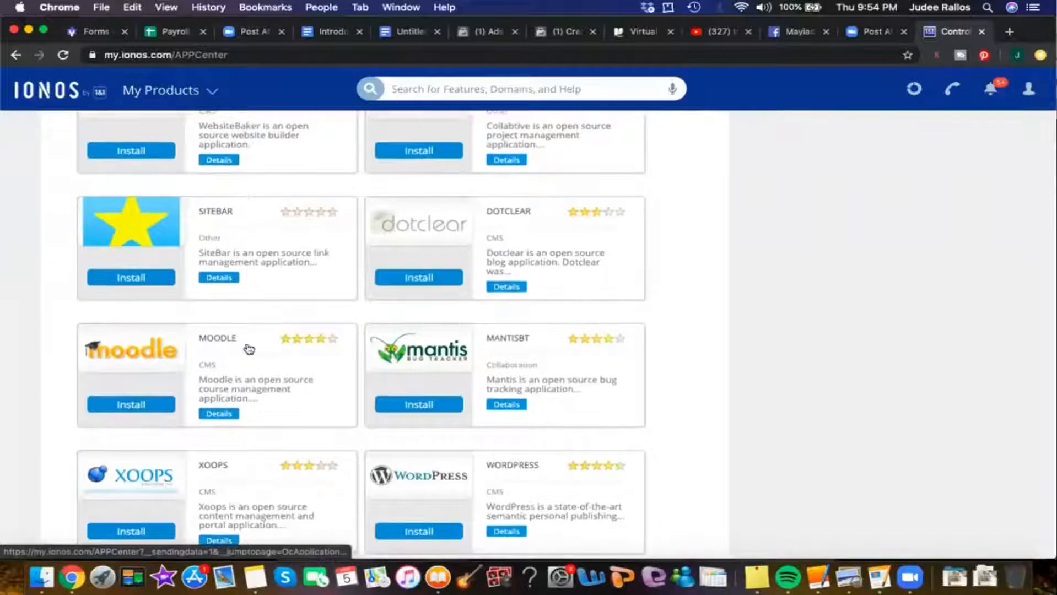
{"action": "scroll", "coordinate": [225, 480], "scroll_direction": "down", "scroll_amount": 5}
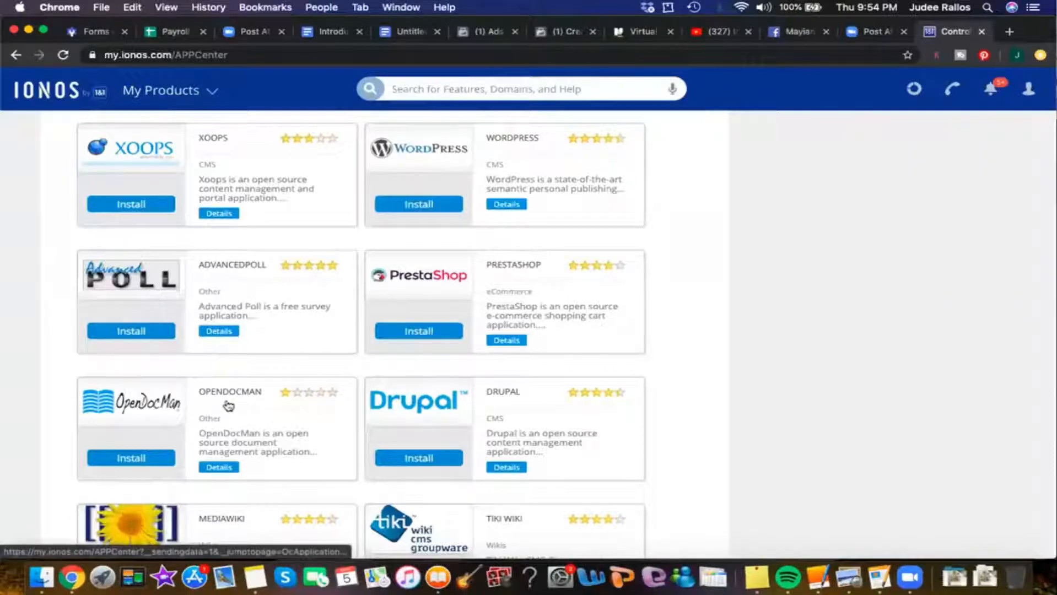
{"action": "scroll", "coordinate": [281, 414], "scroll_direction": "down", "scroll_amount": 1}
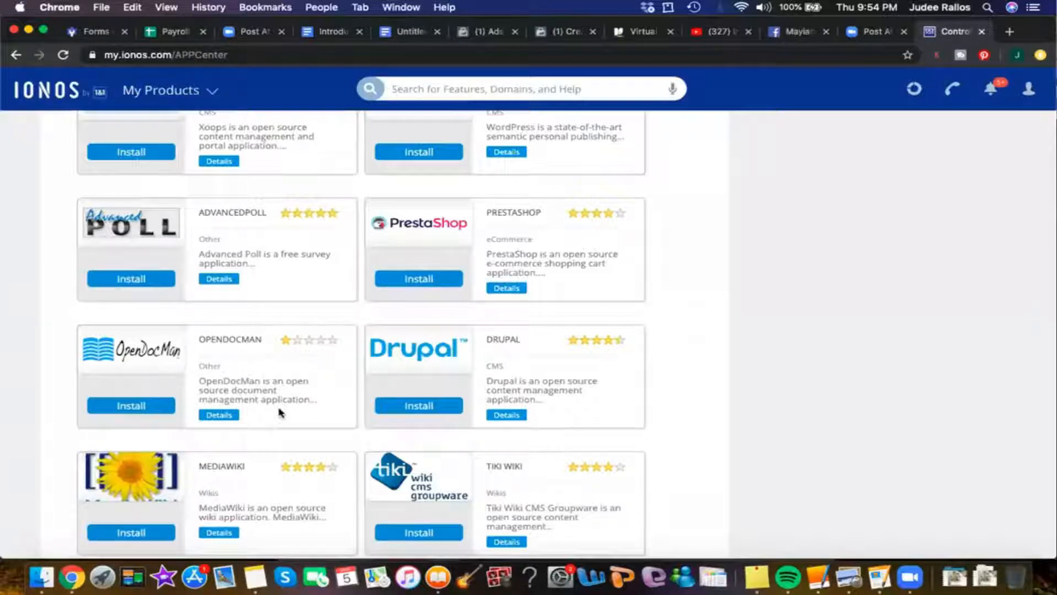
{"action": "scroll", "coordinate": [280, 414], "scroll_direction": "down", "scroll_amount": 1}
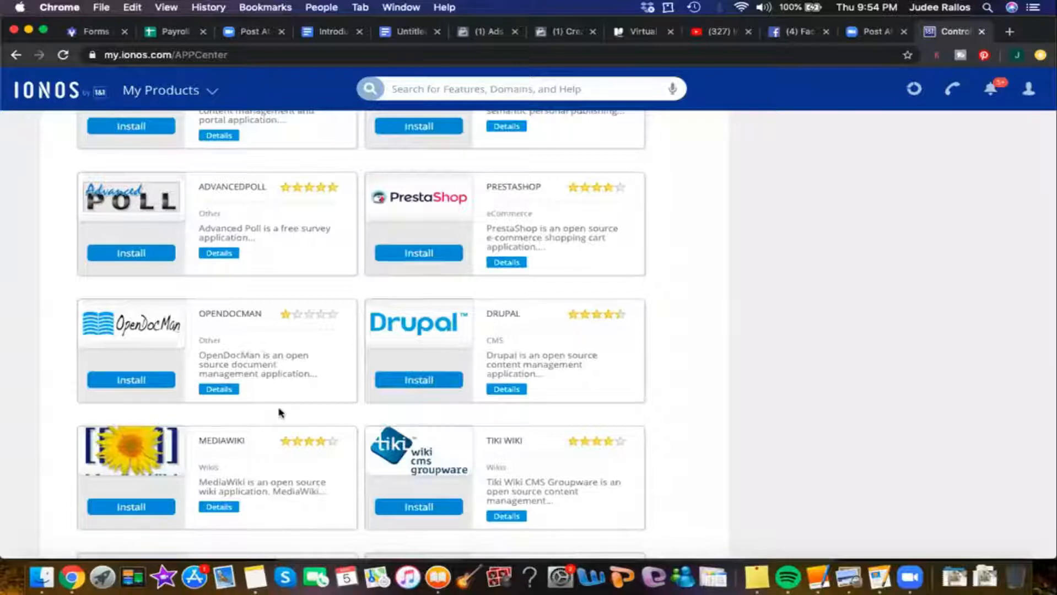
{"action": "scroll", "coordinate": [280, 412], "scroll_direction": "down", "scroll_amount": 5}
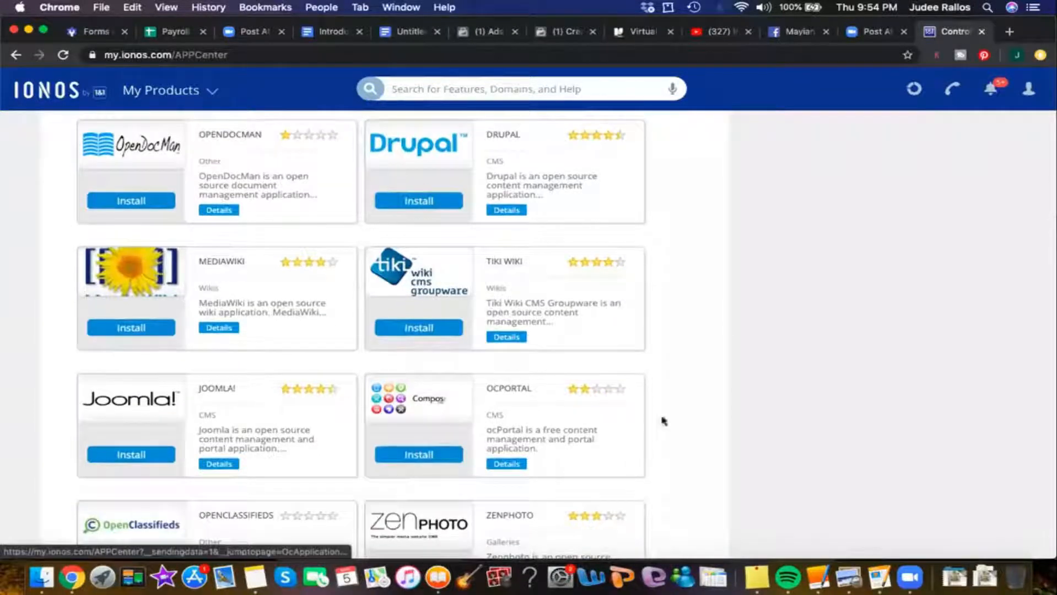
{"action": "scroll", "coordinate": [550, 423], "scroll_direction": "down", "scroll_amount": 5}
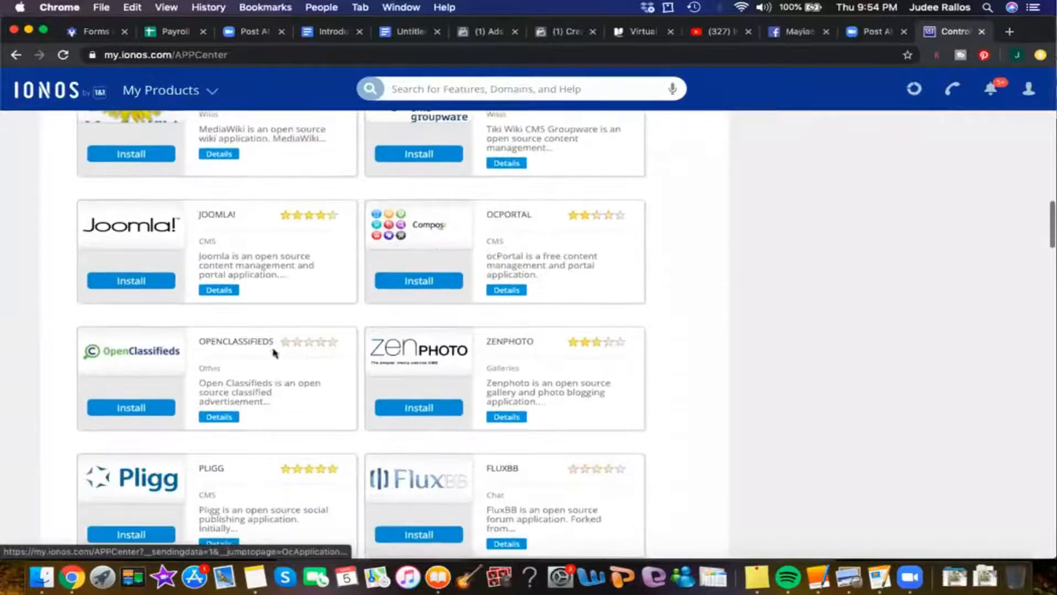
{"action": "scroll", "coordinate": [305, 429], "scroll_direction": "down", "scroll_amount": 2}
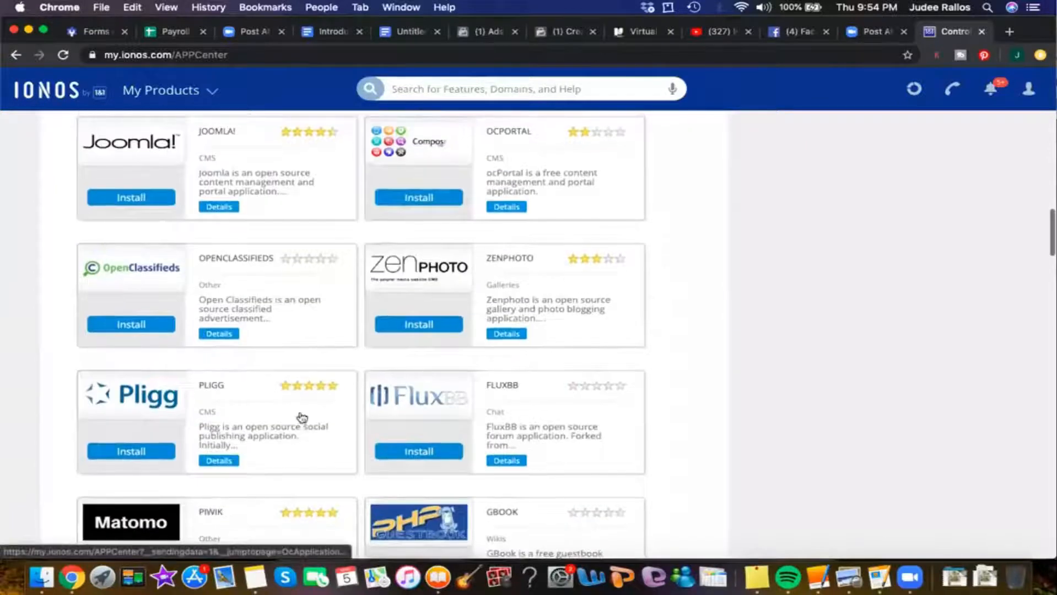
{"action": "scroll", "coordinate": [538, 439], "scroll_direction": "down", "scroll_amount": 2}
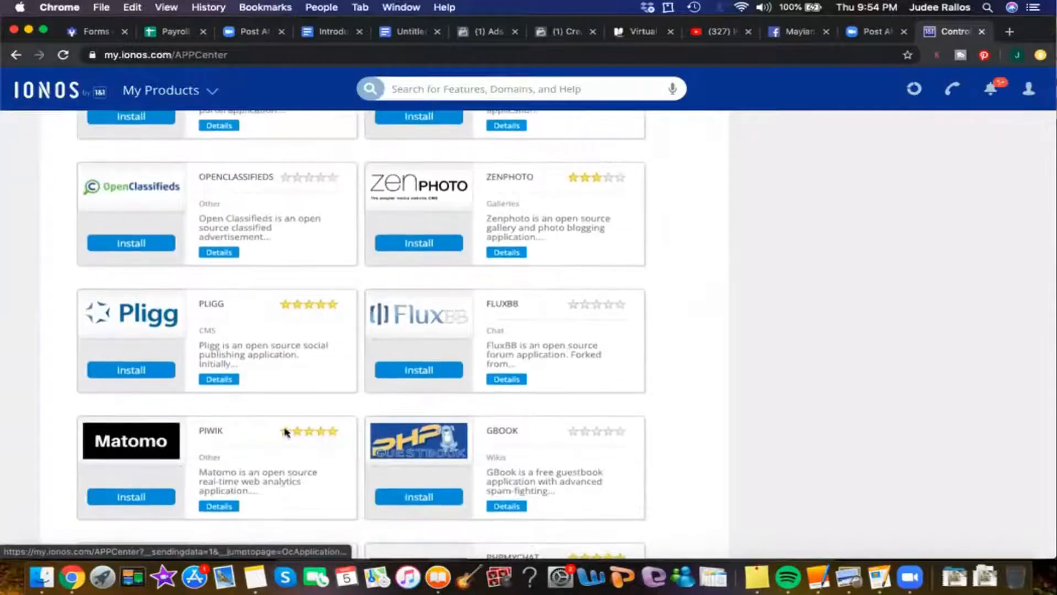
{"action": "scroll", "coordinate": [546, 469], "scroll_direction": "down", "scroll_amount": 6}
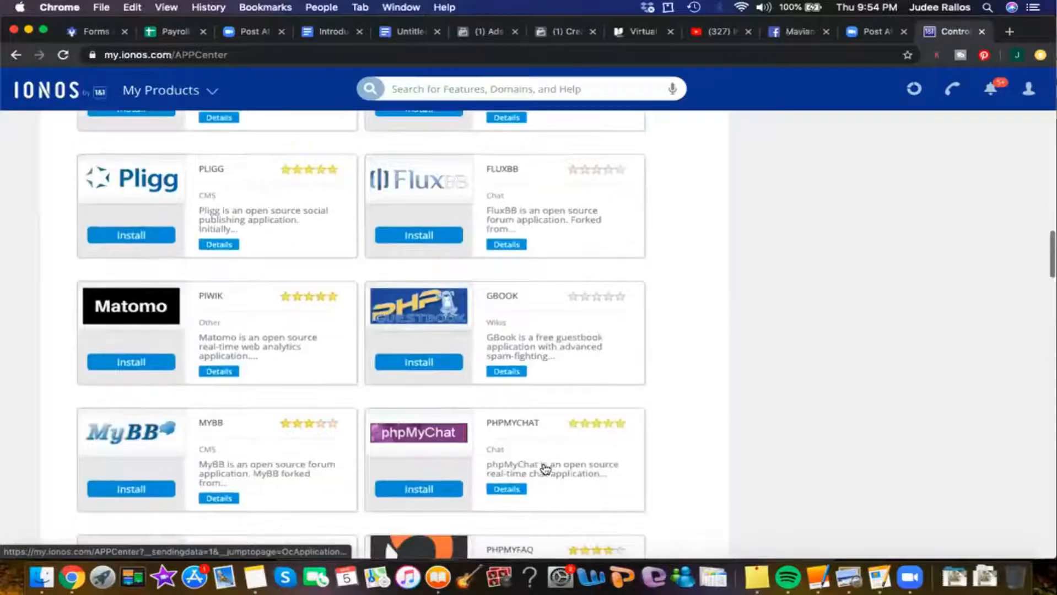
{"action": "scroll", "coordinate": [546, 469], "scroll_direction": "down", "scroll_amount": 2}
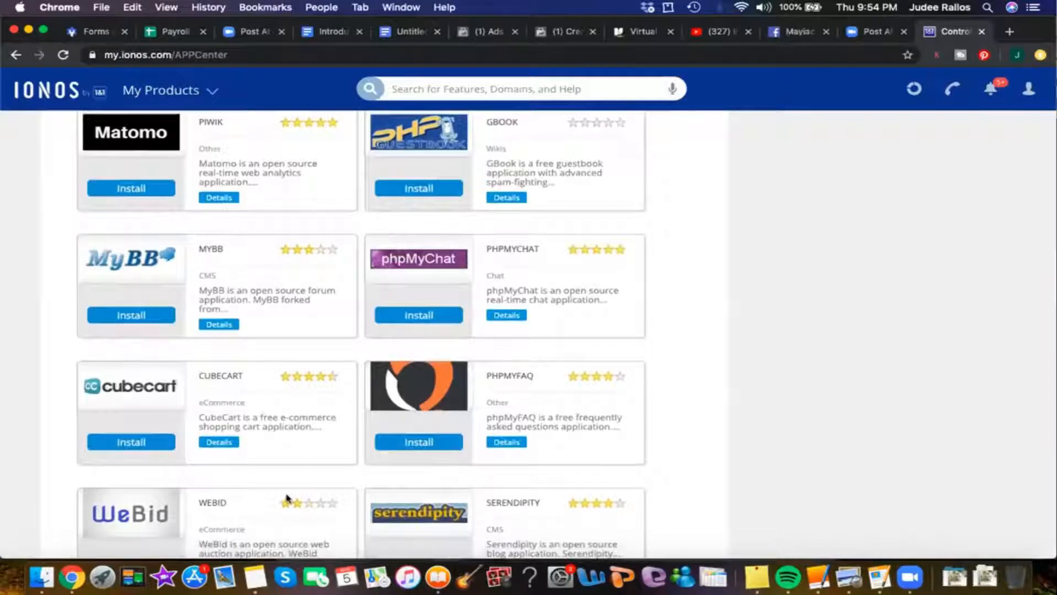
{"action": "scroll", "coordinate": [286, 497], "scroll_direction": "down", "scroll_amount": 2}
{"action": "scroll", "coordinate": [274, 449], "scroll_direction": "down", "scroll_amount": 3}
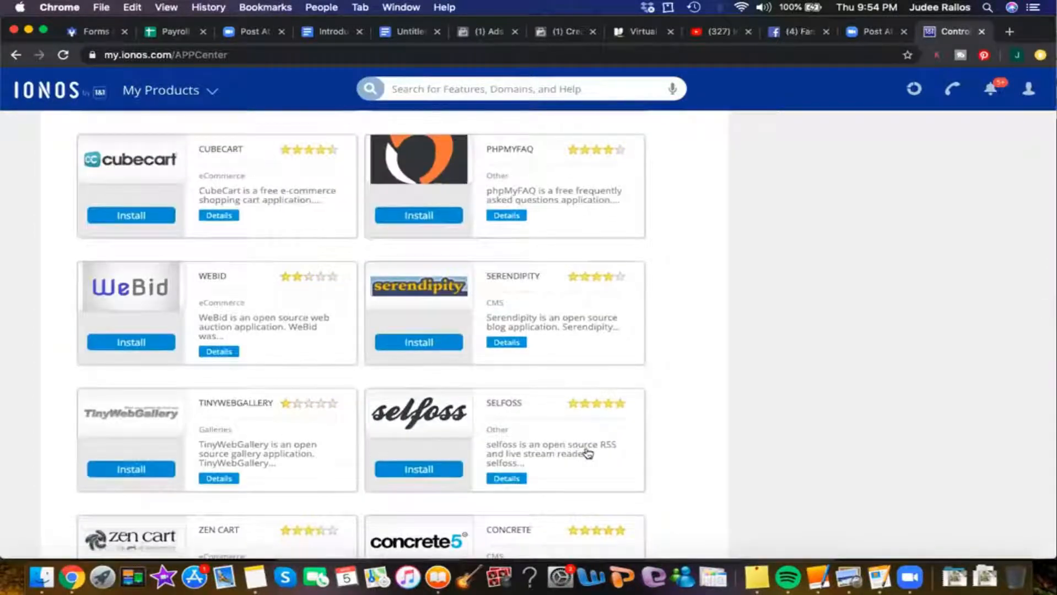
{"action": "scroll", "coordinate": [587, 450], "scroll_direction": "down", "scroll_amount": 3}
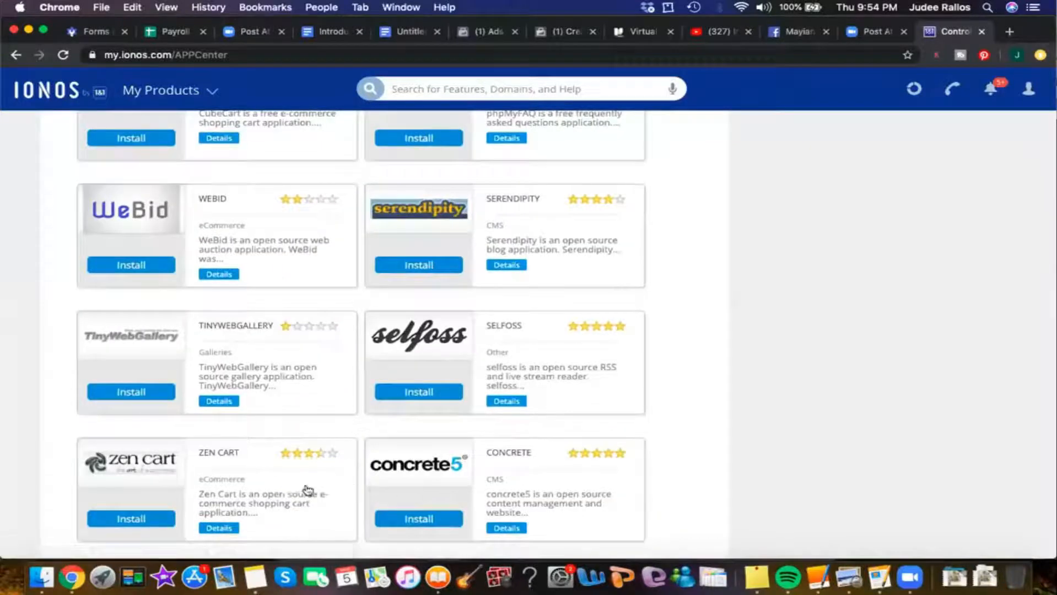
{"action": "scroll", "coordinate": [248, 499], "scroll_direction": "down", "scroll_amount": 5}
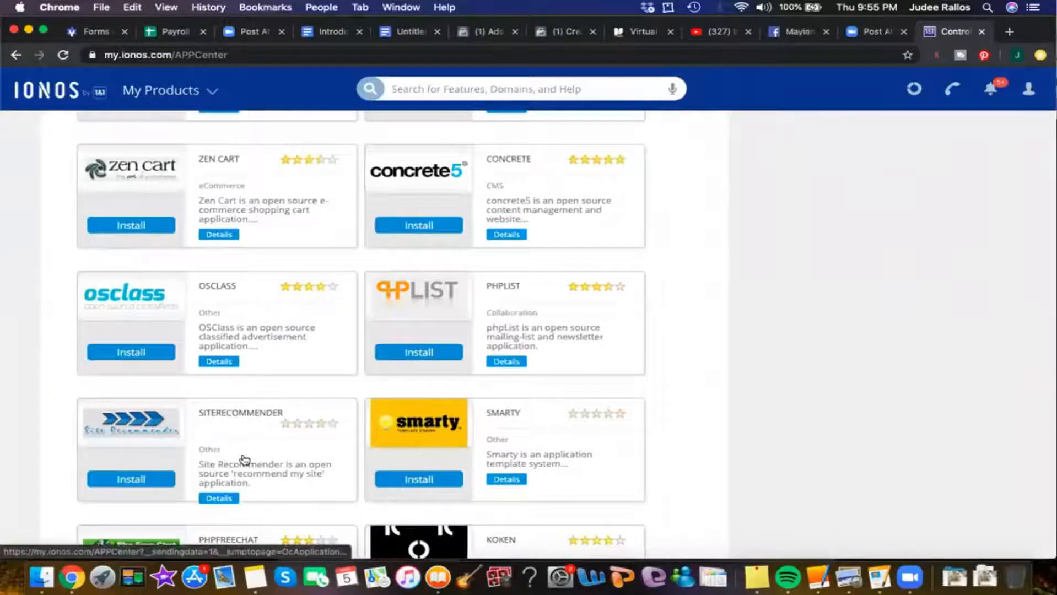
{"action": "scroll", "coordinate": [242, 457], "scroll_direction": "down", "scroll_amount": 3}
{"action": "scroll", "coordinate": [296, 406], "scroll_direction": "down", "scroll_amount": 2}
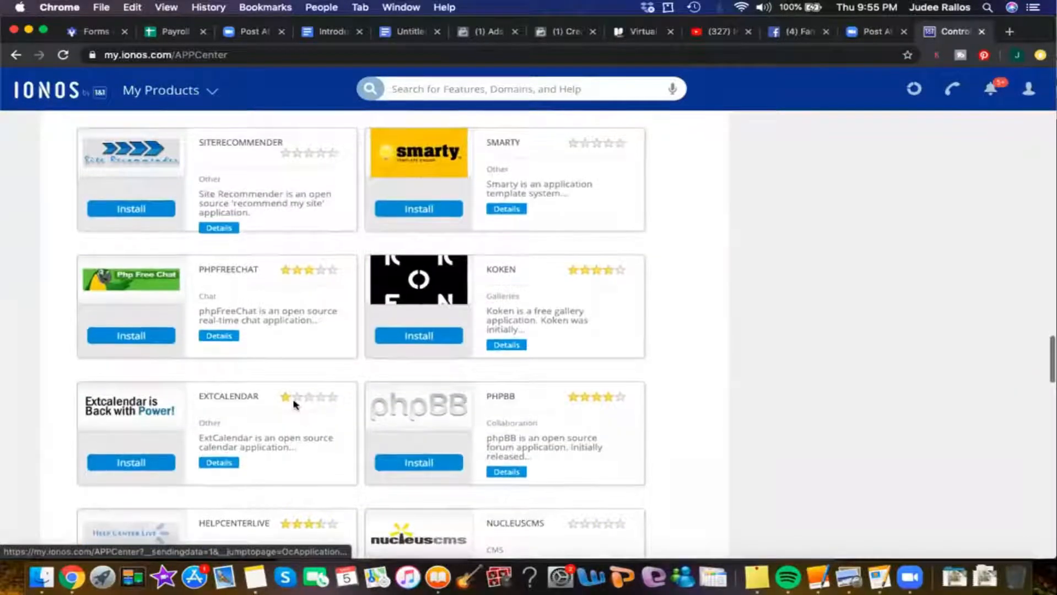
{"action": "scroll", "coordinate": [296, 406], "scroll_direction": "down", "scroll_amount": 9}
{"action": "scroll", "coordinate": [295, 406], "scroll_direction": "down", "scroll_amount": 15}
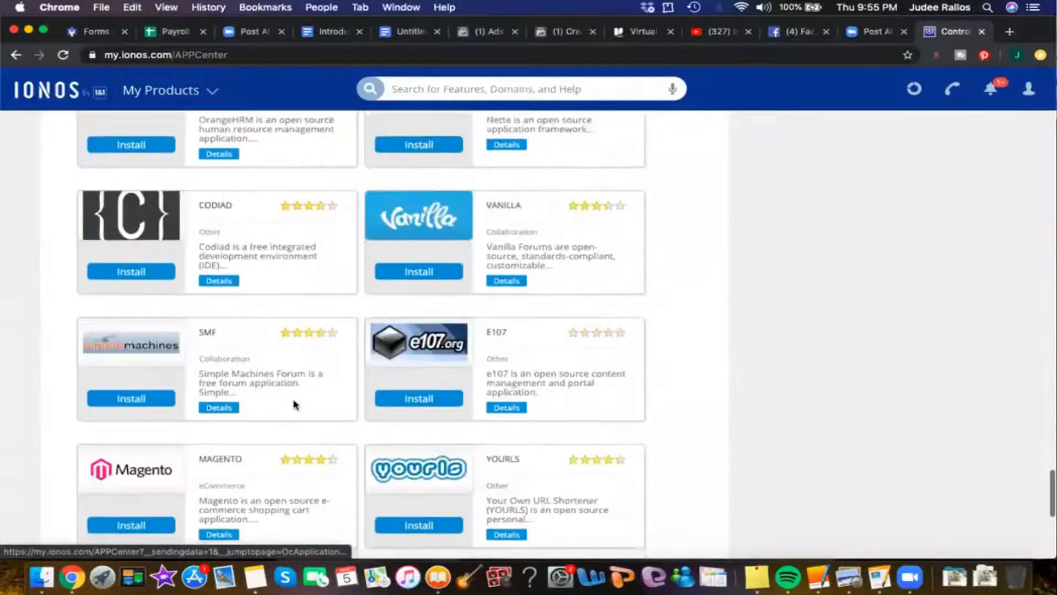
{"action": "scroll", "coordinate": [296, 406], "scroll_direction": "up", "scroll_amount": 3}
{"action": "scroll", "coordinate": [296, 405], "scroll_direction": "up", "scroll_amount": 15}
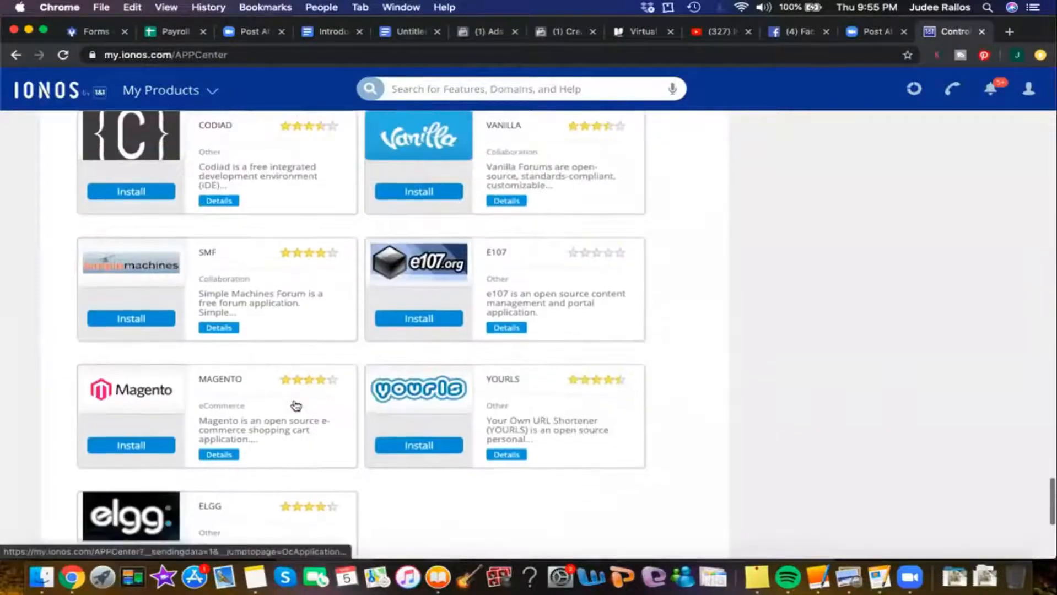
{"action": "scroll", "coordinate": [296, 406], "scroll_direction": "up", "scroll_amount": 10}
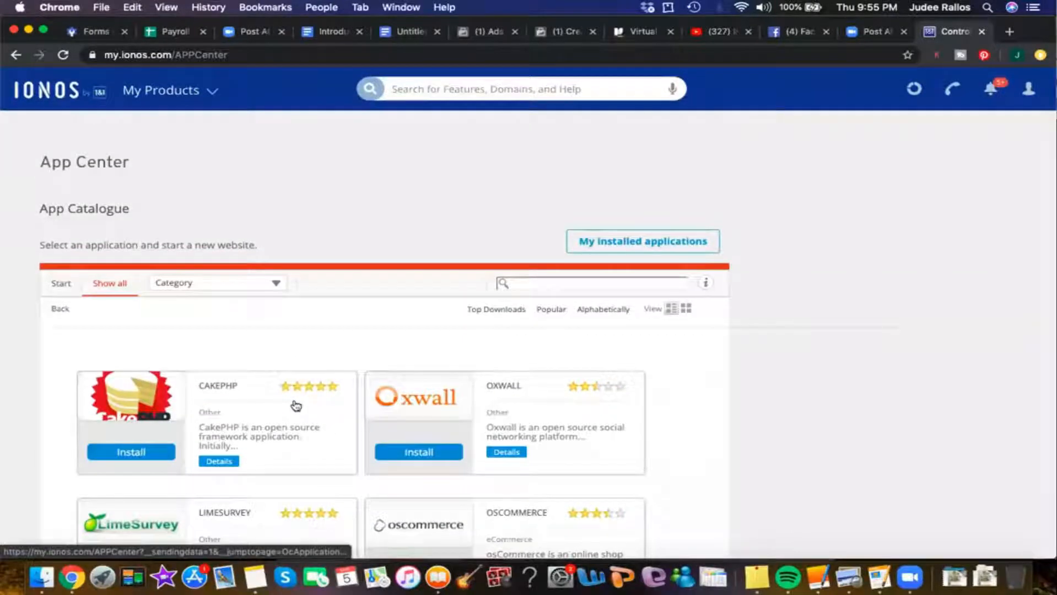
- Return to the Start recommendations and create a website from the WordPress card
{"action": "left_click", "coordinate": [70, 283]}
{"action": "mouse_move", "coordinate": [418, 358]}
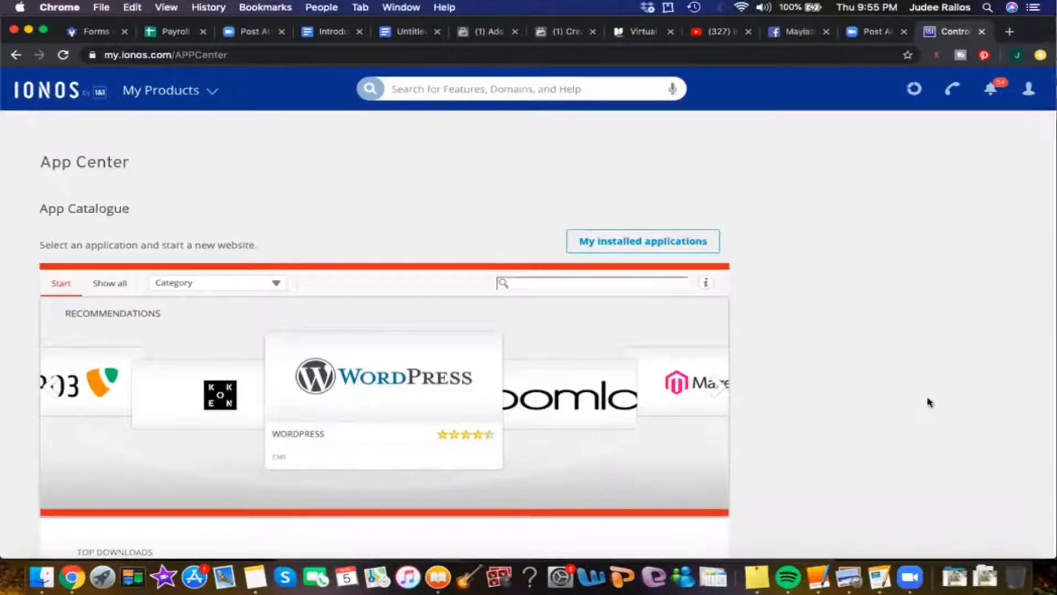
{"action": "mouse_move", "coordinate": [344, 436]}
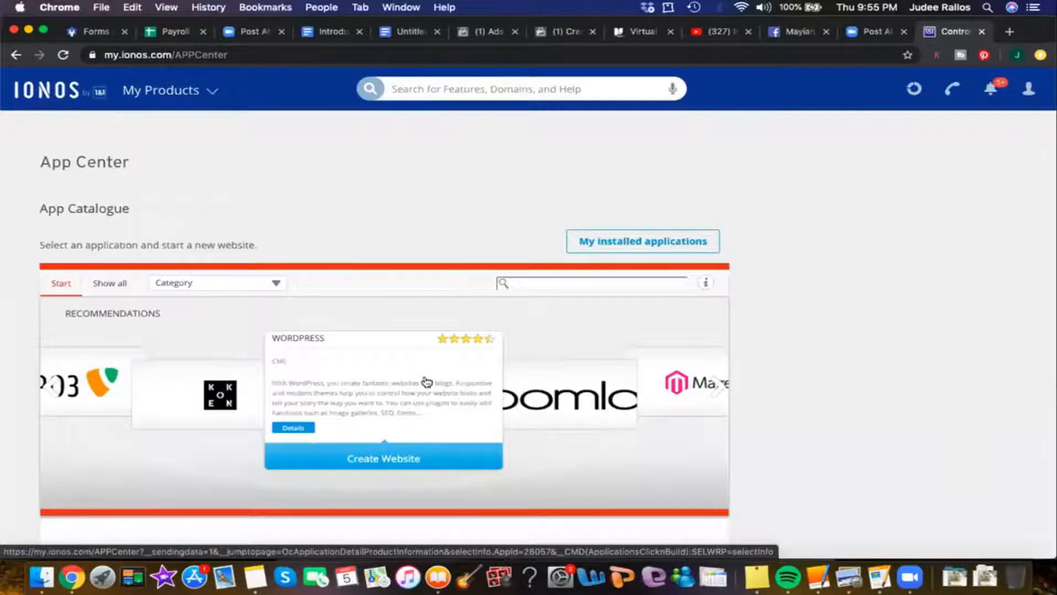
{"action": "left_click", "coordinate": [369, 463]}
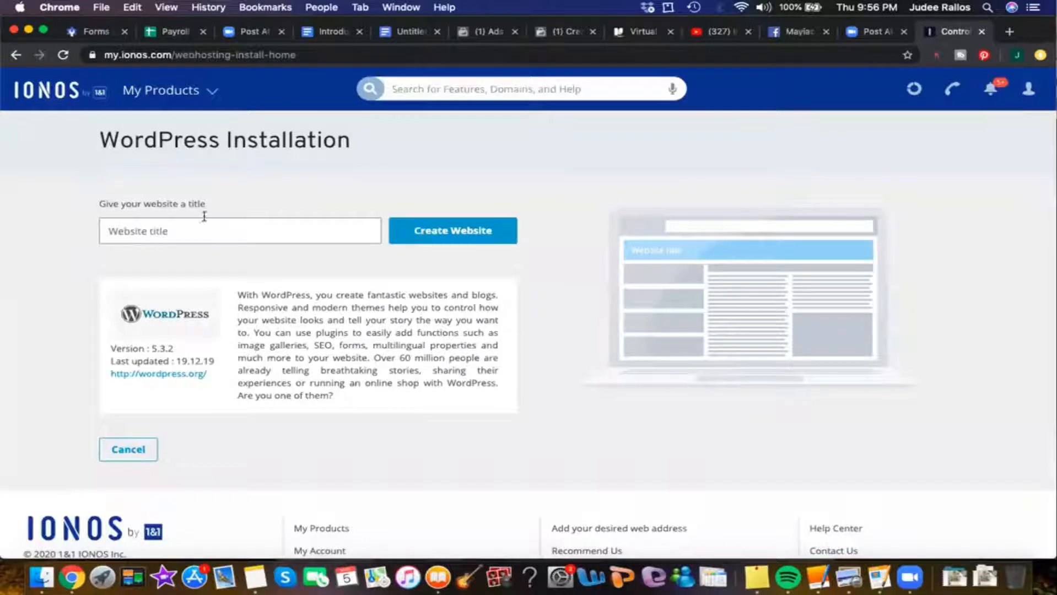
- Title the new WordPress site 'Group 1 Batch II' and create the website
{"action": "left_click", "coordinate": [148, 234]}
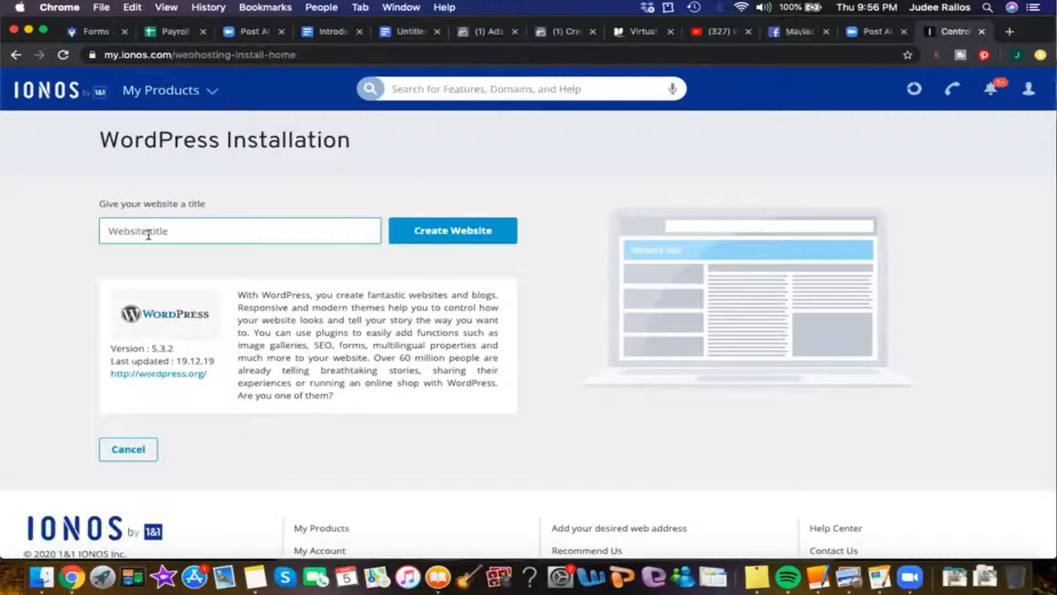
{"action": "type", "text": "Pro"}
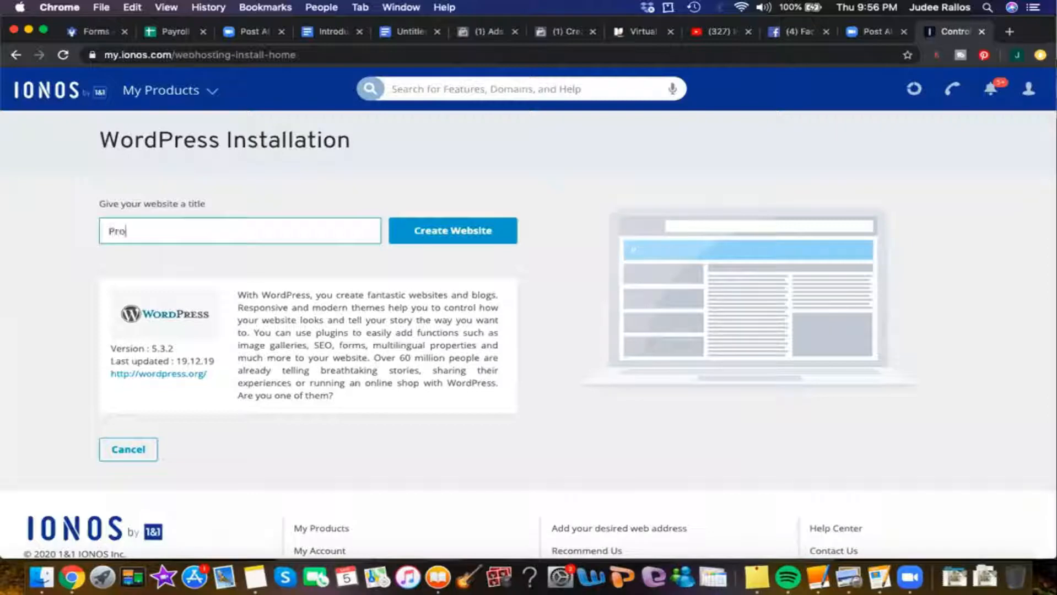
{"action": "type", "text": "files 11"}
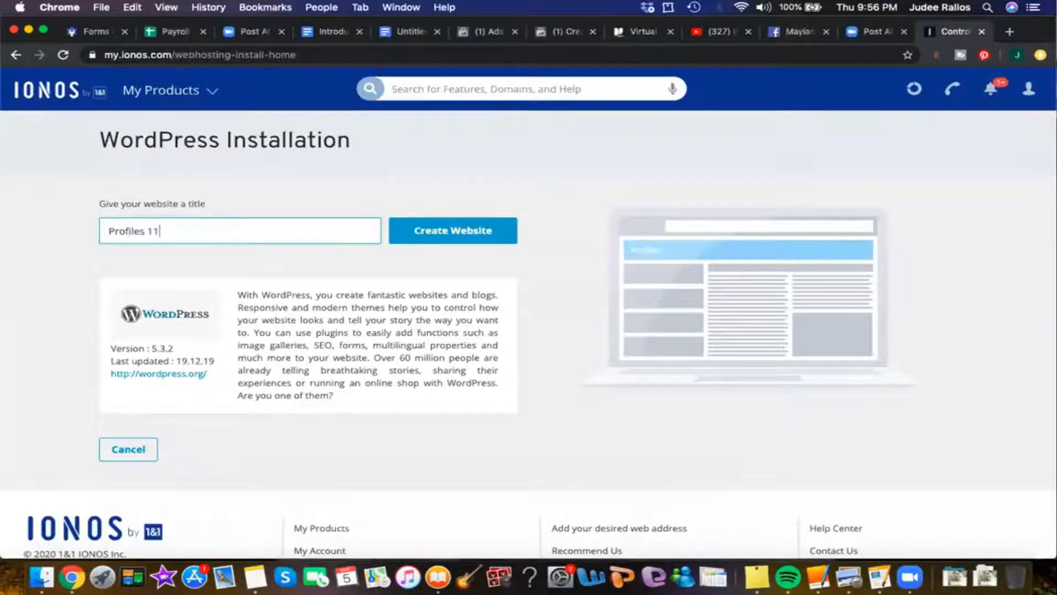
{"action": "key", "text": "BackSpace"}
{"action": "key", "text": "BackSpace"}
{"action": "key", "text": "BackSpace"}
{"action": "key", "text": "BackSpace"}
{"action": "key", "text": "BackSpace"}
{"action": "key", "text": "BackSpace"}
{"action": "key", "text": "BackSpace"}
{"action": "key", "text": "BackSpace"}
{"action": "key", "text": "BackSpace"}
{"action": "key", "text": "BackSpace"}
{"action": "key", "text": "BackSpace"}
{"action": "type", "text": "Hr"}
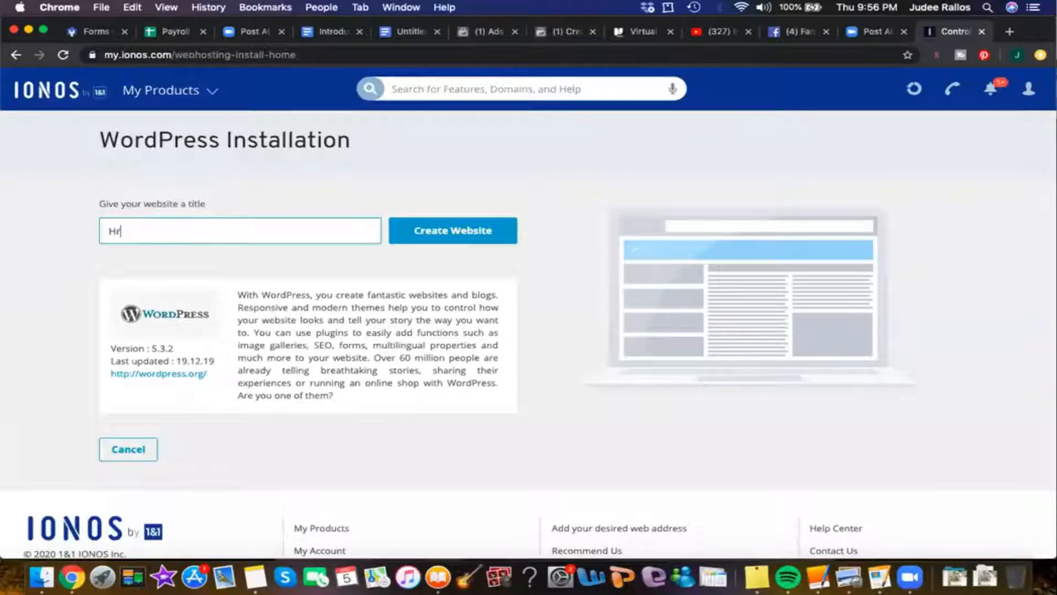
{"action": "type", "text": "oup 11"}
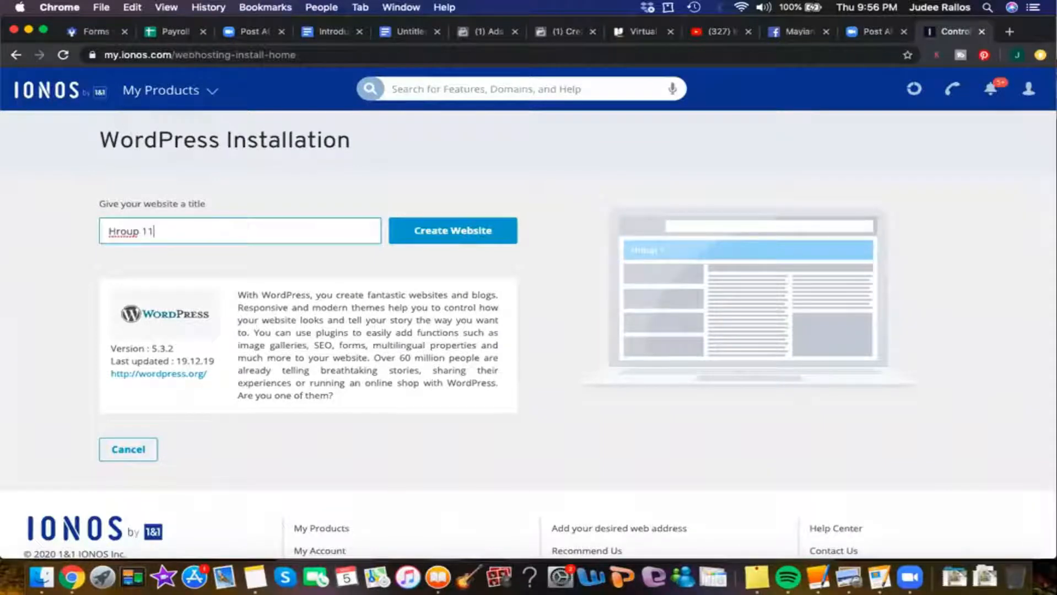
{"action": "key", "text": "super+a"}
{"action": "key", "text": "BackSpace"}
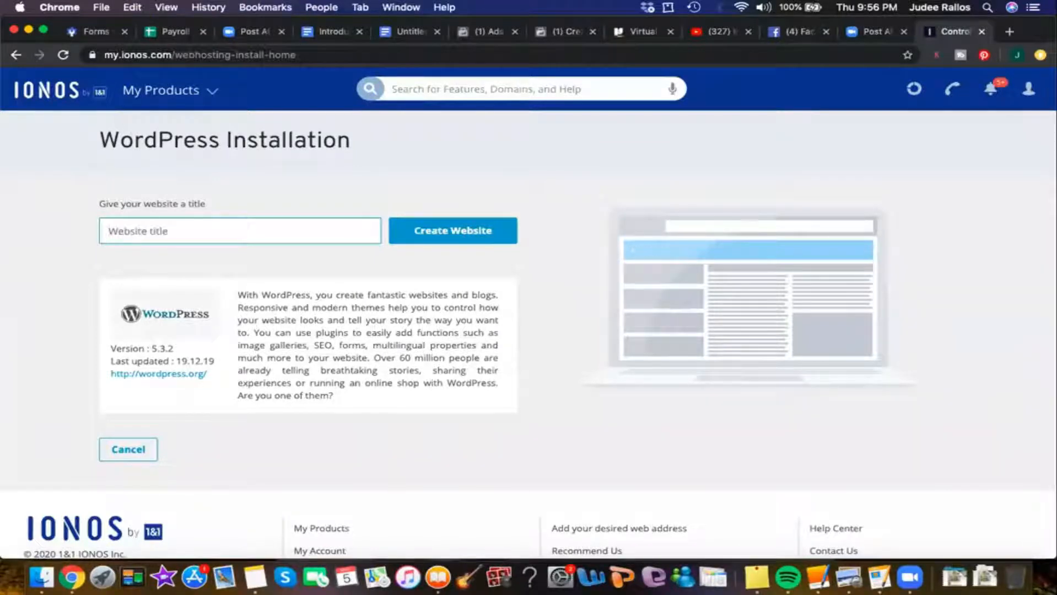
{"action": "type", "text": "G"}
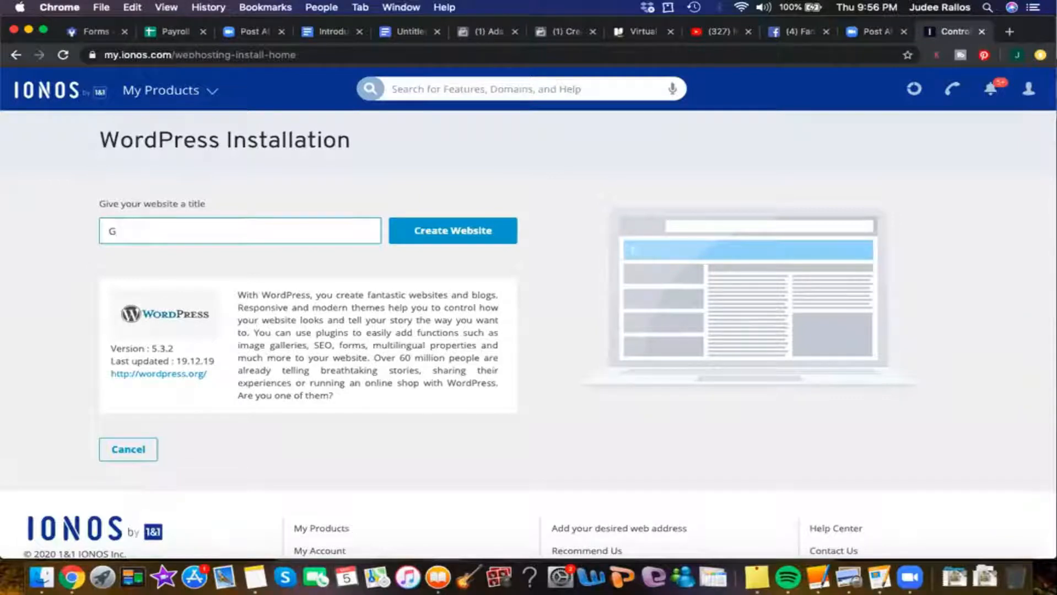
{"action": "type", "text": "roup"}
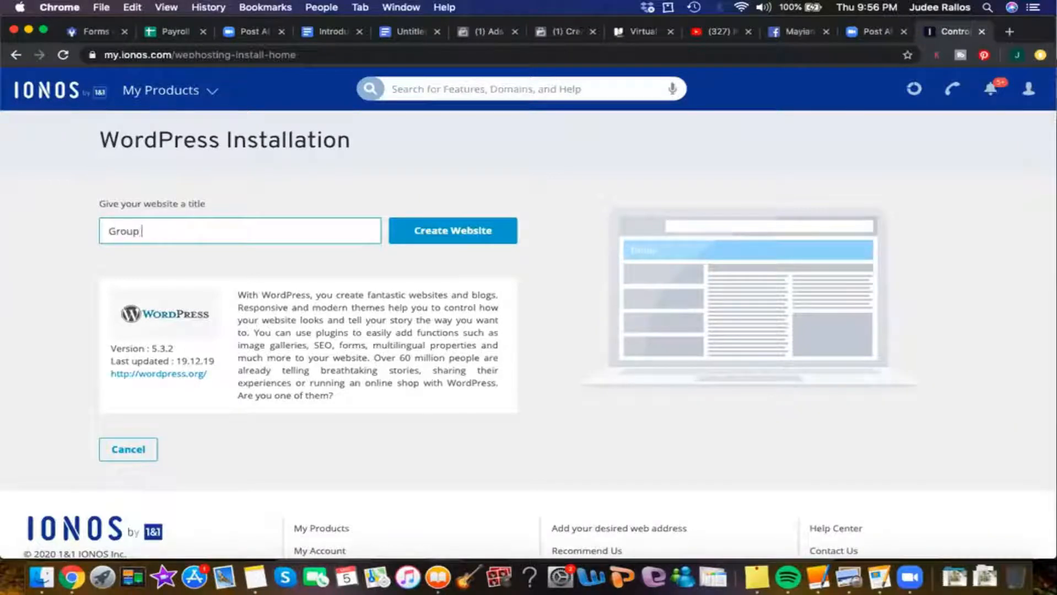
{"action": "type", "text": " 1 Batch 2"}
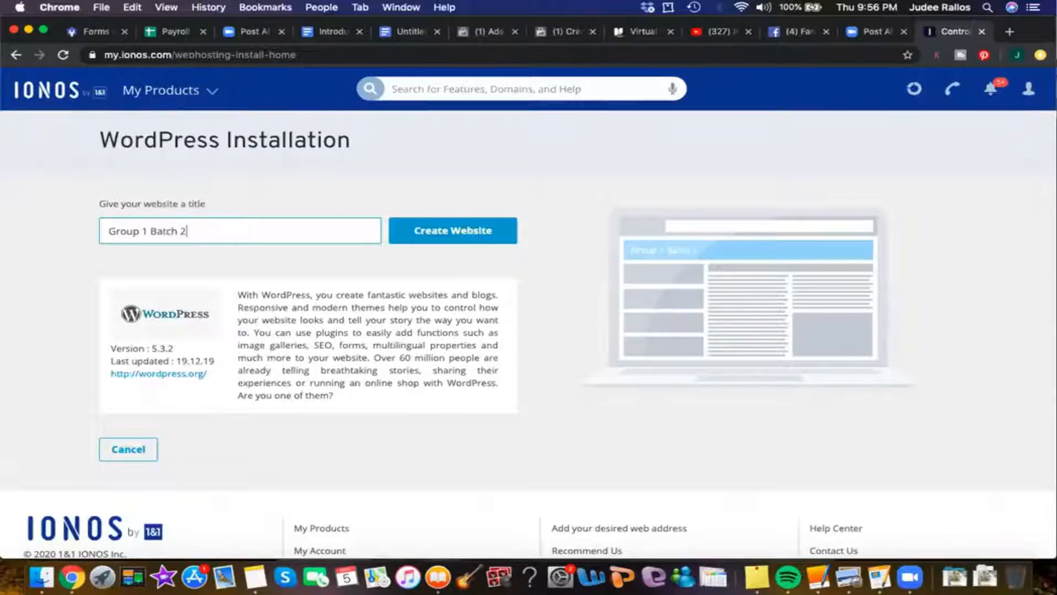
{"action": "key", "text": "BackSpace"}
{"action": "type", "text": "II"}
{"action": "left_click", "coordinate": [591, 344]}
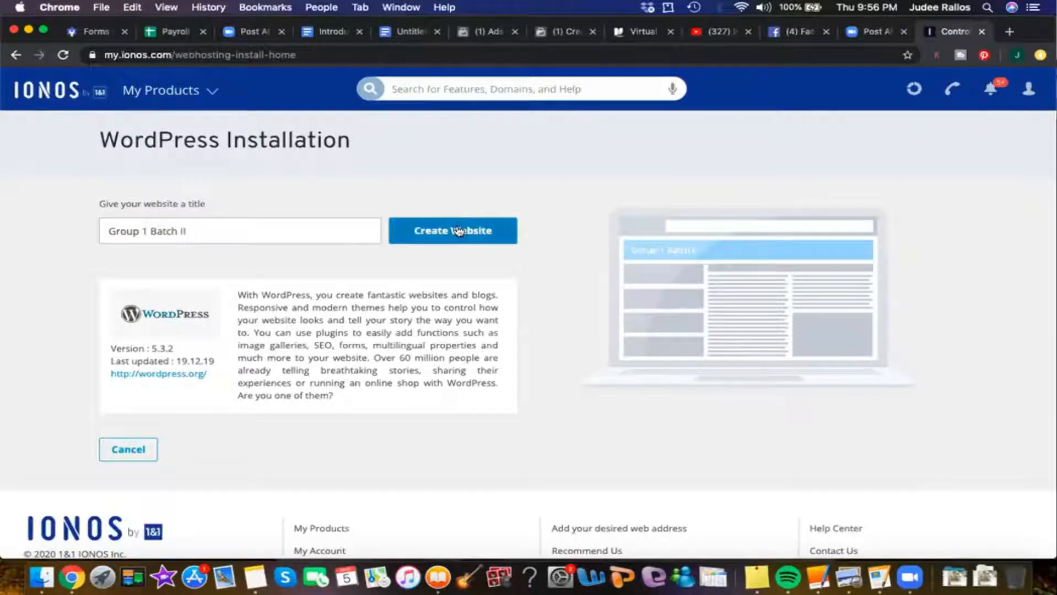
{"action": "left_click", "coordinate": [459, 231]}
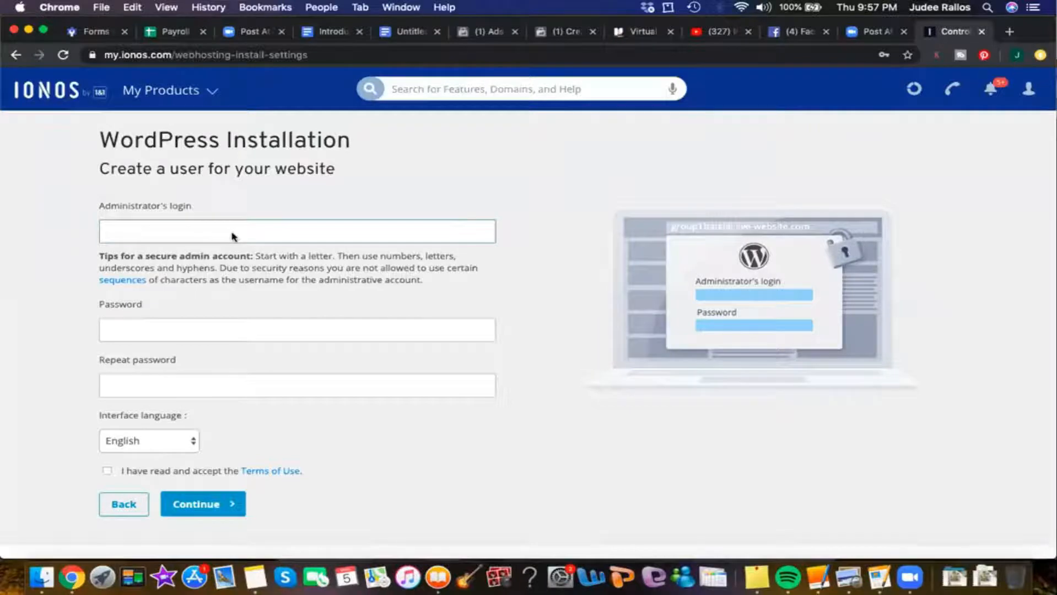
- Enter the administrator login and type the account password
{"action": "left_click", "coordinate": [234, 237]}
{"action": "type", "text": "pr"}
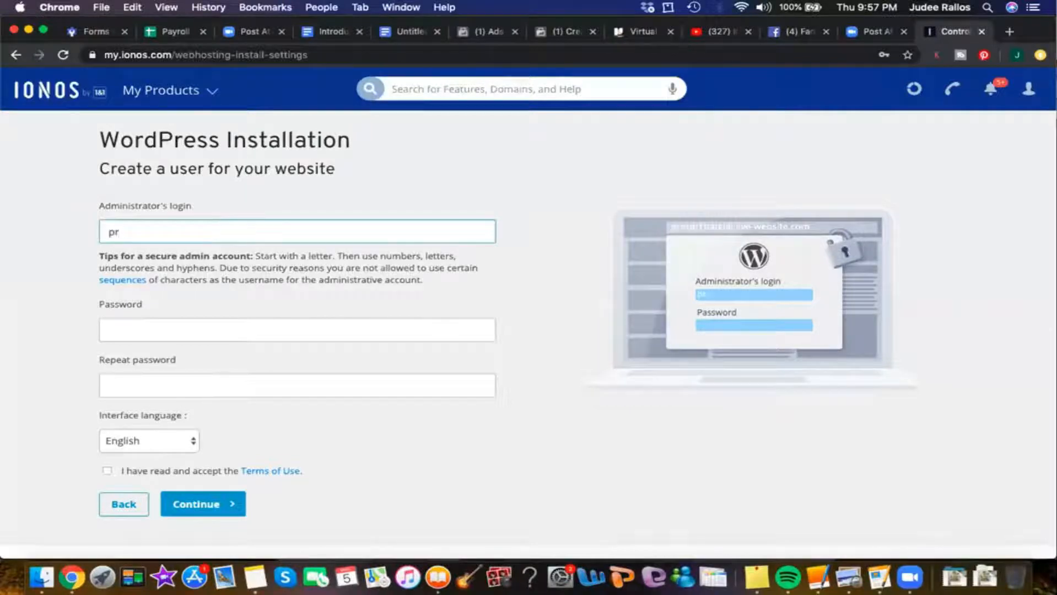
{"action": "type", "text": "ofiles11"}
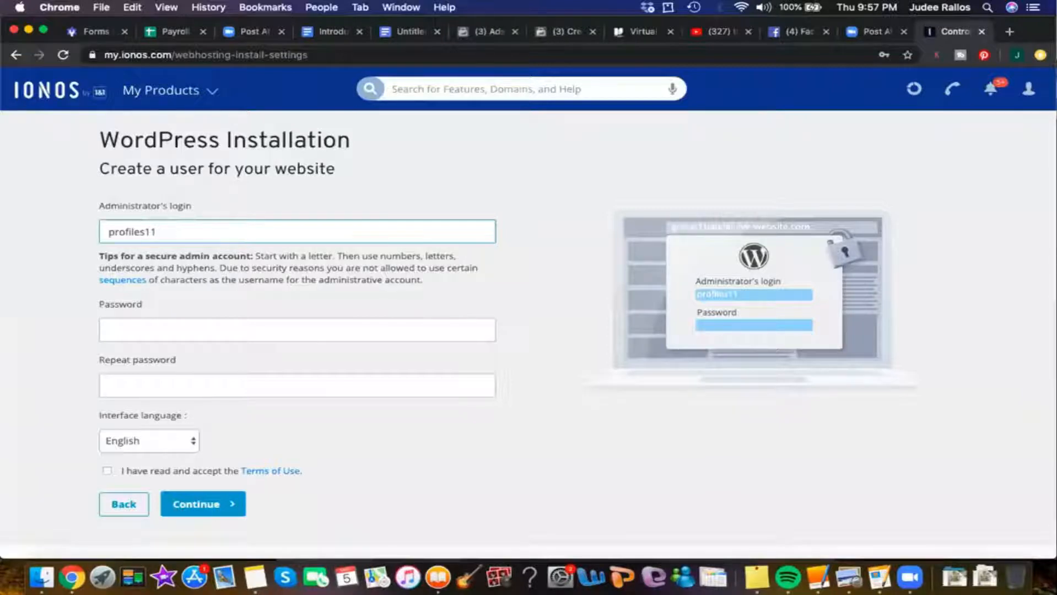
{"action": "left_click", "coordinate": [106, 334]}
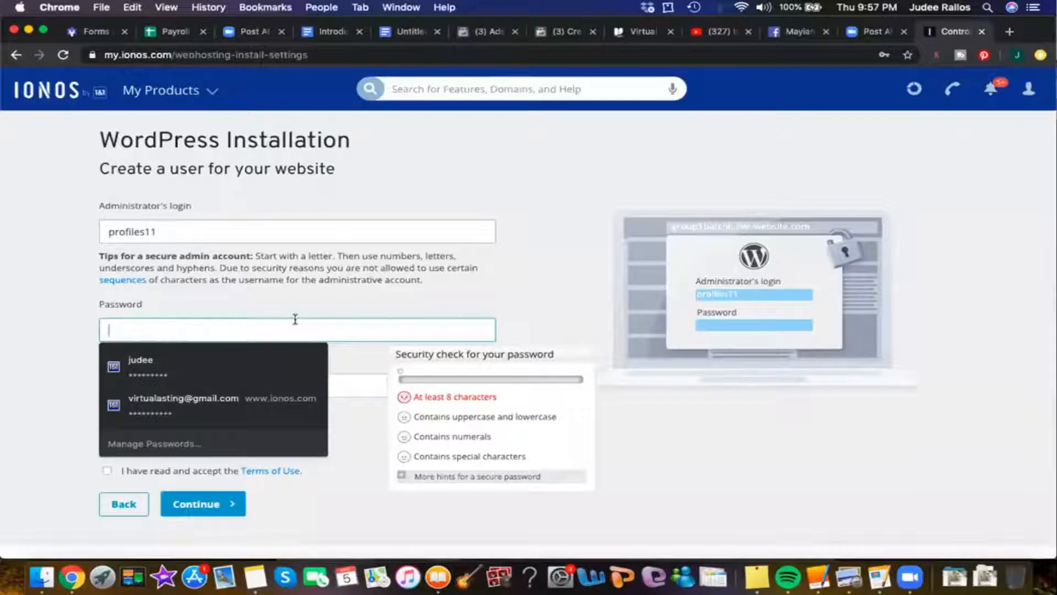
{"action": "type", "text": "•••••"}
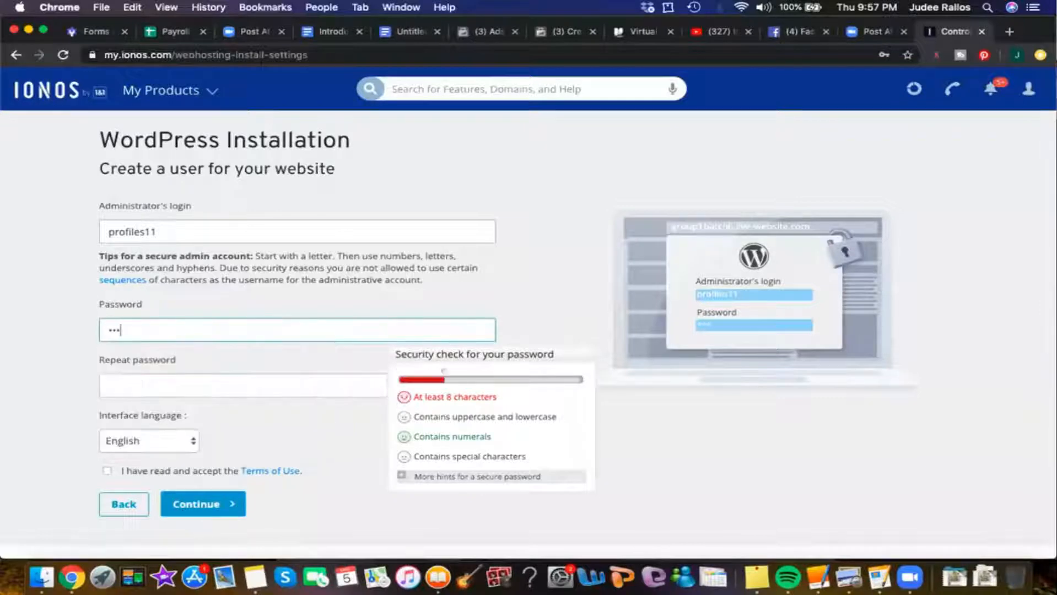
{"action": "type", "text": "•"}
{"action": "key", "text": "BackSpace"}
{"action": "key", "text": "BackSpace"}
{"action": "key", "text": "BackSpace"}
{"action": "key", "text": "BackSpace"}
{"action": "key", "text": "BackSpace"}
{"action": "key", "text": "BackSpace"}
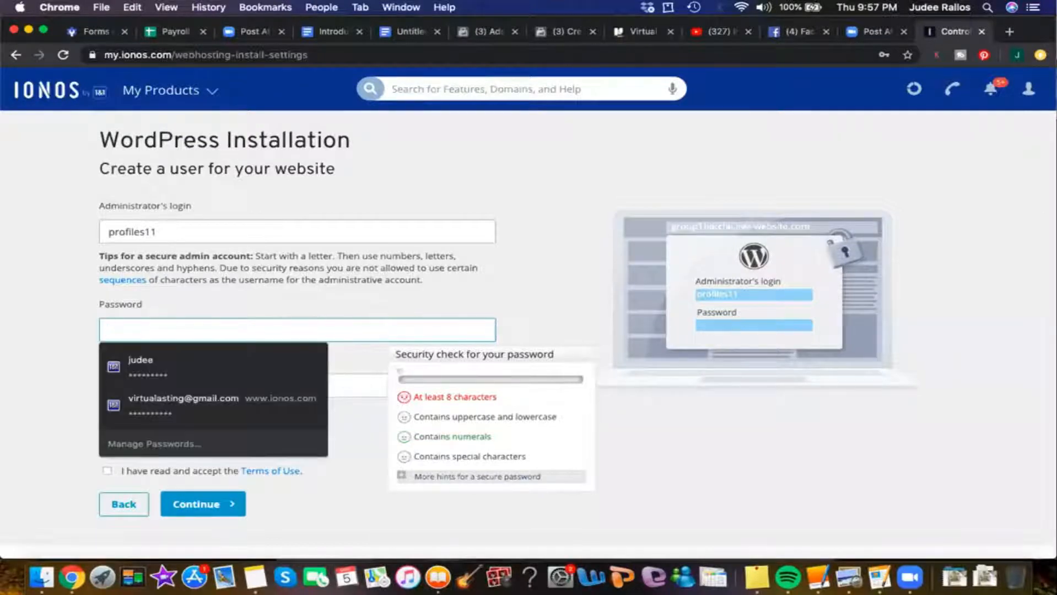
{"action": "type", "text": "•"}
{"action": "key", "text": "BackSpace"}
{"action": "type", "text": "•"}
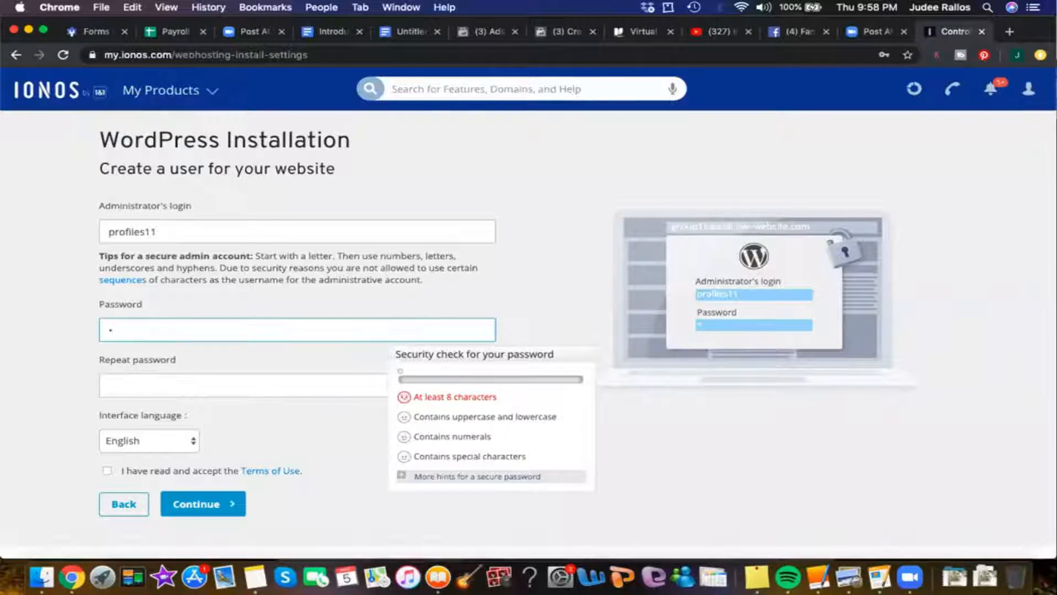
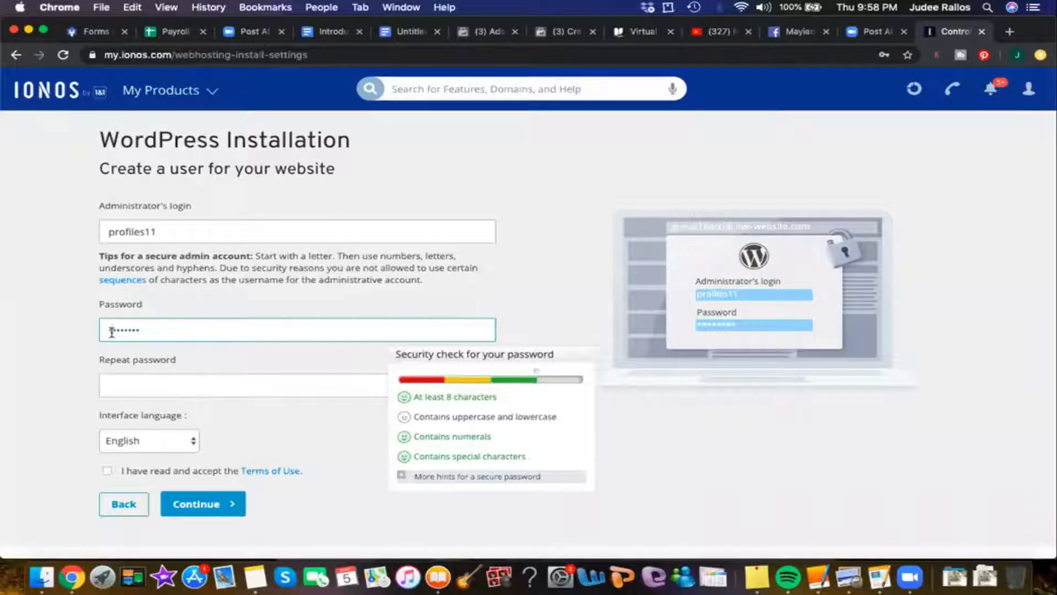
{"action": "type", "text": "••"}
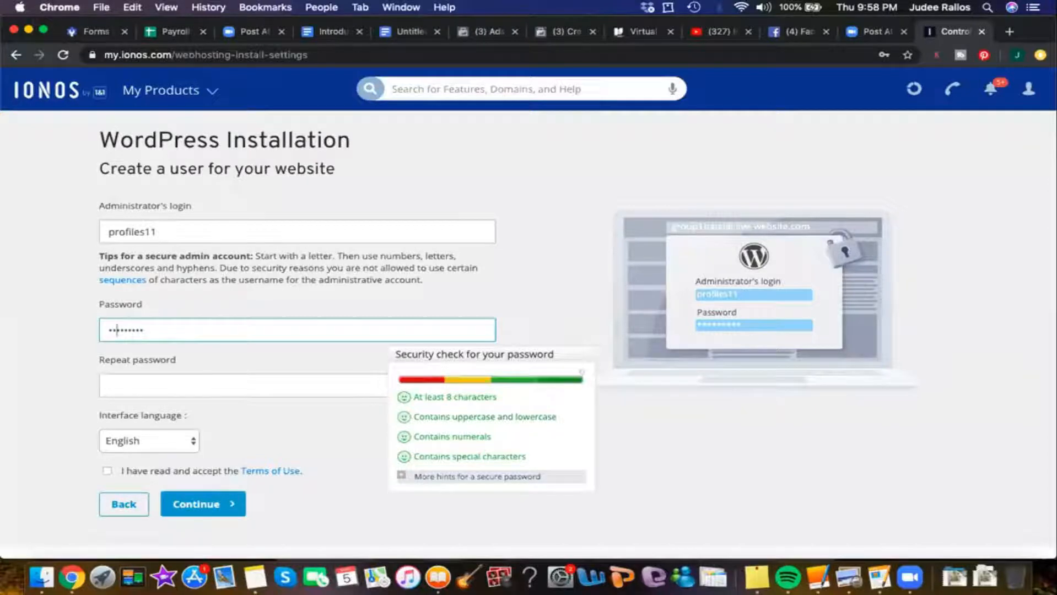
- Repeat the password, accept the Terms of Use, and continue
{"action": "left_click", "coordinate": [133, 390]}
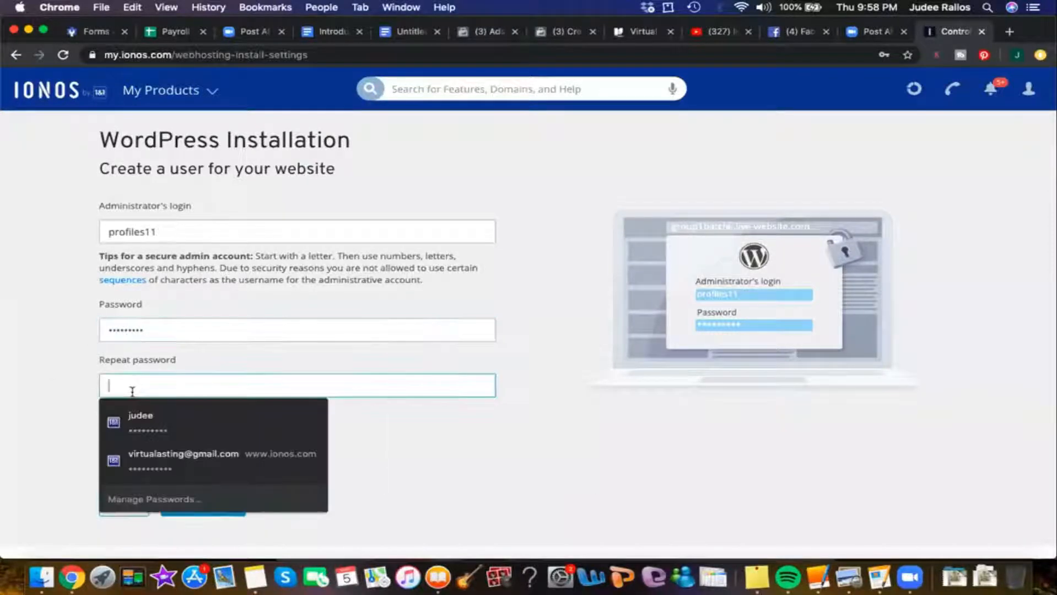
{"action": "type", "text": "p"}
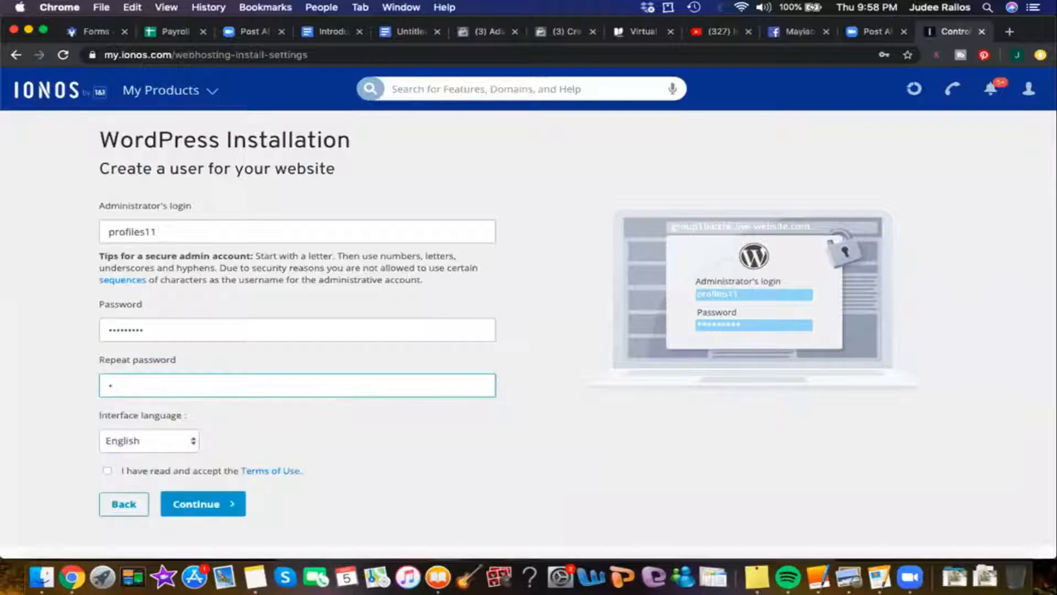
{"action": "type", "text": "a"}
{"action": "type", "text": "•••••"}
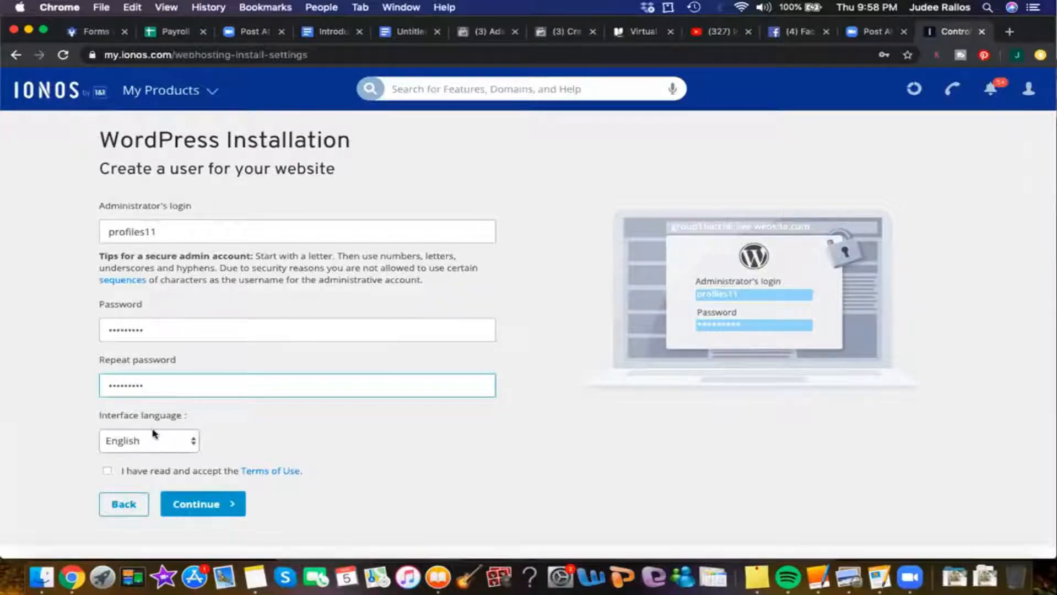
{"action": "left_click", "coordinate": [108, 471]}
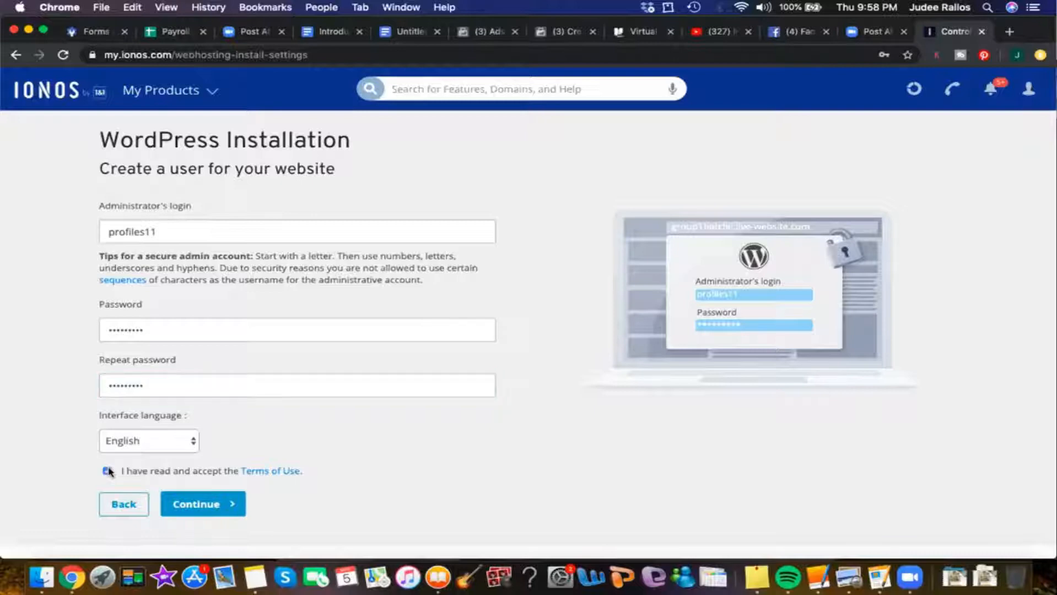
{"action": "left_click", "coordinate": [223, 509]}
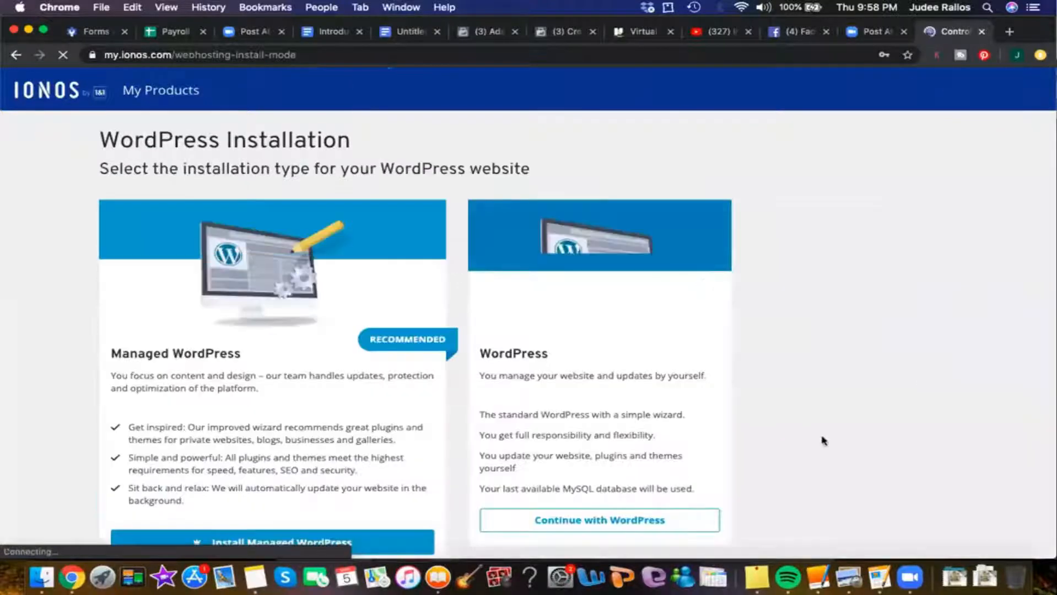
- Decline the Managed WordPress offer and continue with standard self-managed WordPress
{"action": "scroll", "coordinate": [771, 409], "scroll_direction": "down", "scroll_amount": 3}
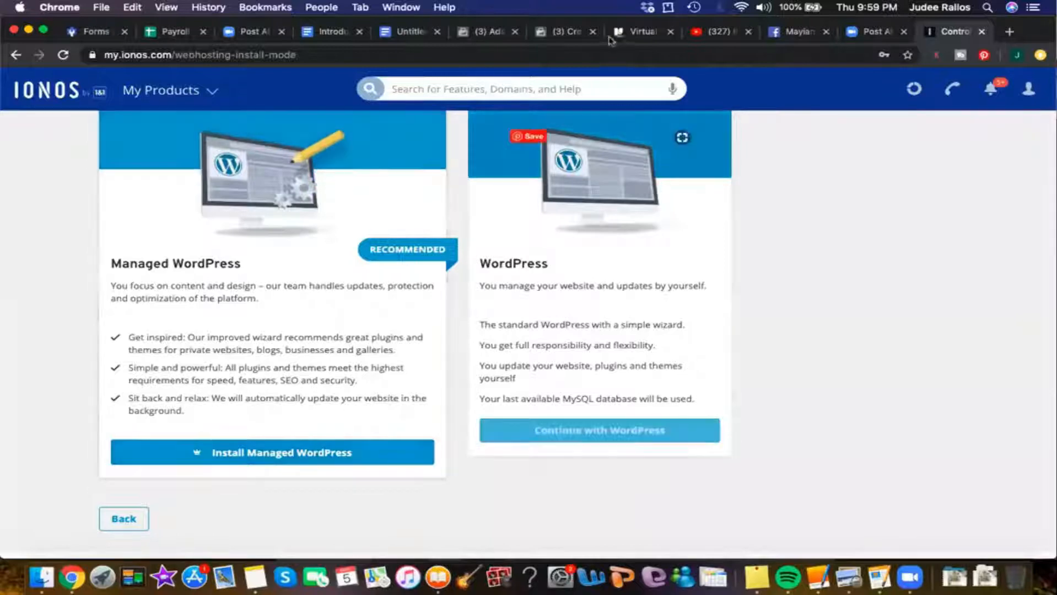
{"action": "left_click", "coordinate": [227, 358]}
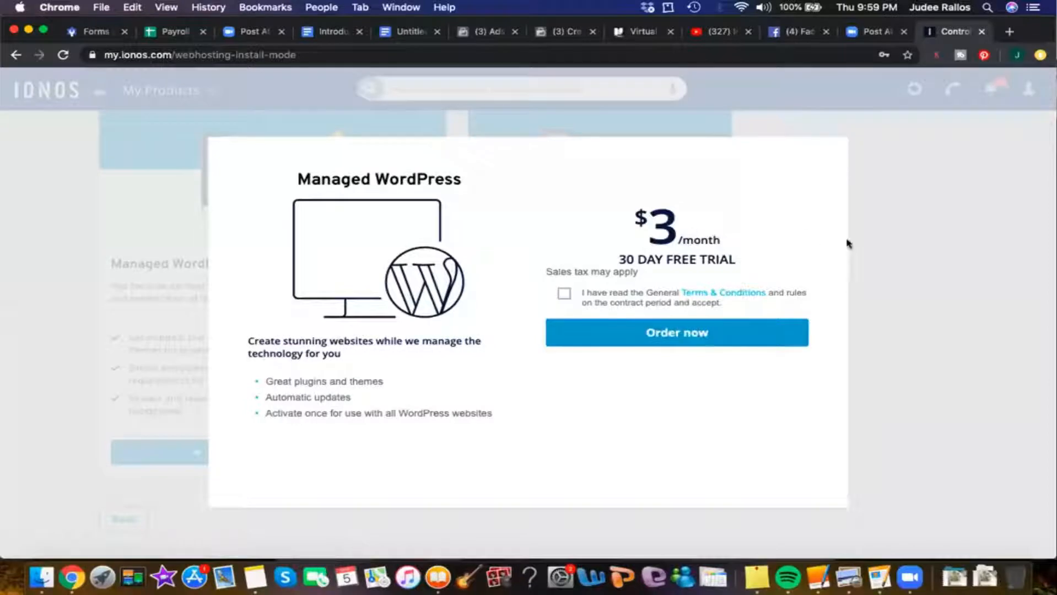
{"action": "left_click", "coordinate": [40, 476]}
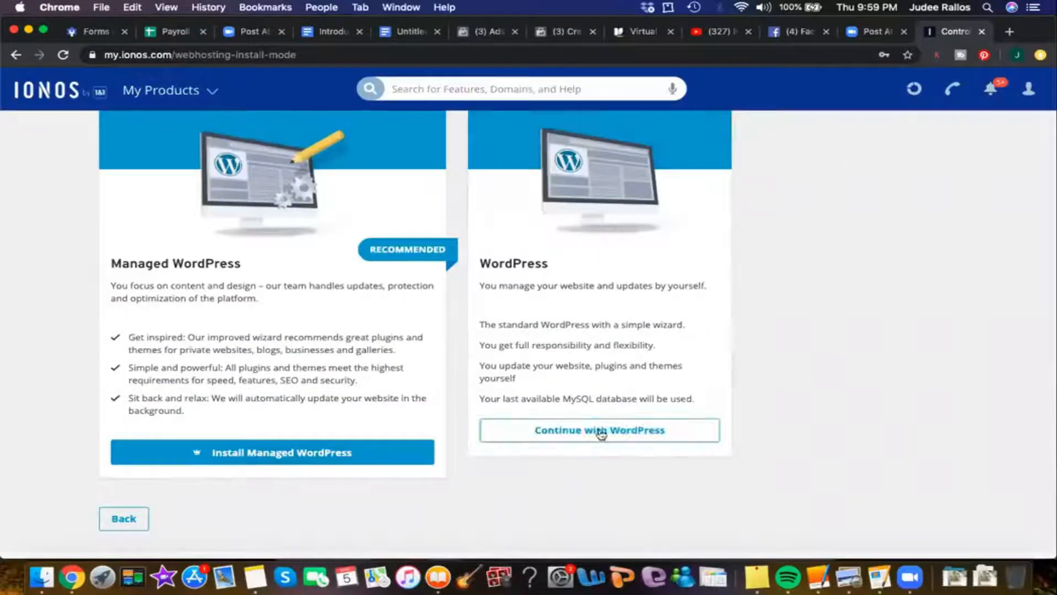
{"action": "left_click", "coordinate": [605, 430]}
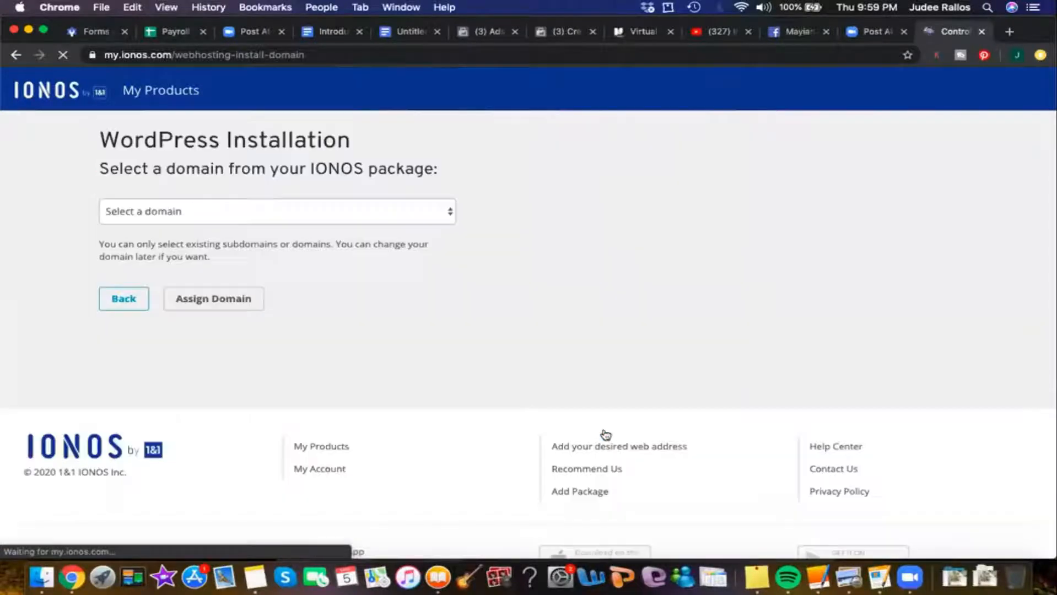
- Assign profiles11.virtualasting.com as the site's domain to start the installation
{"action": "left_click", "coordinate": [401, 222]}
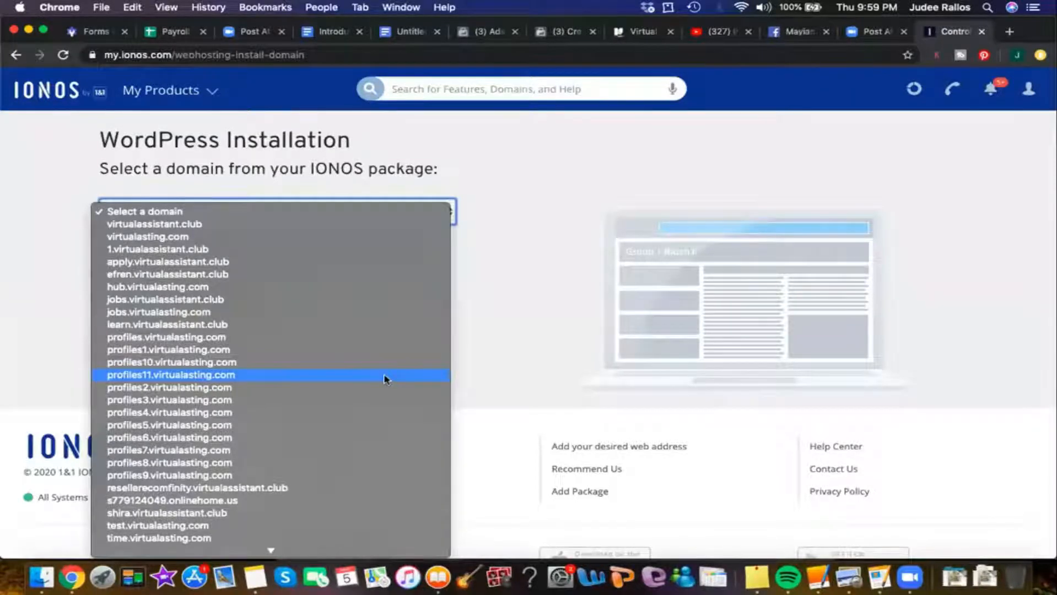
{"action": "left_click", "coordinate": [384, 379]}
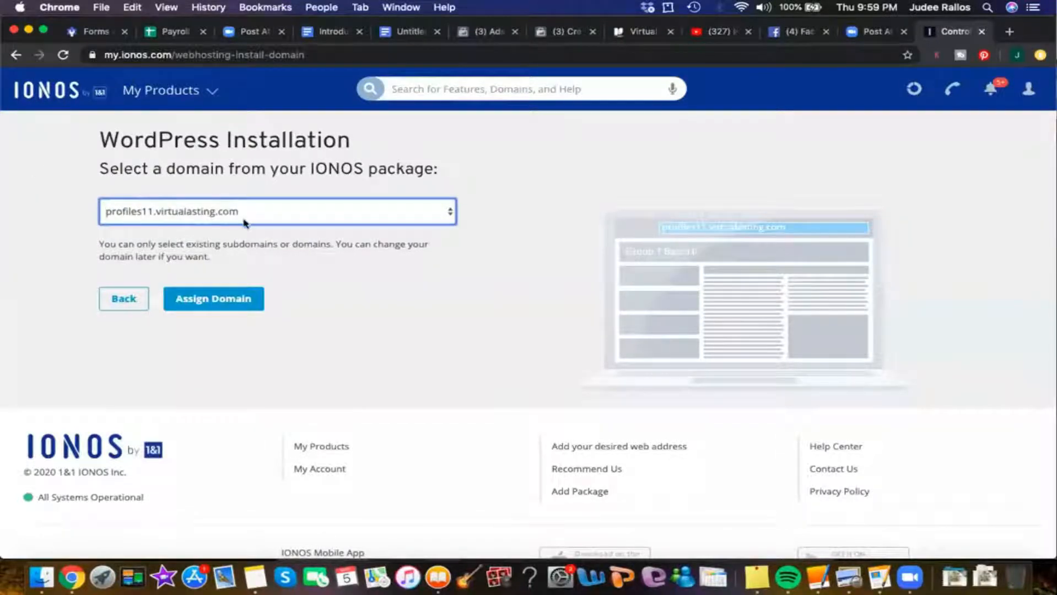
{"action": "left_click", "coordinate": [241, 302]}
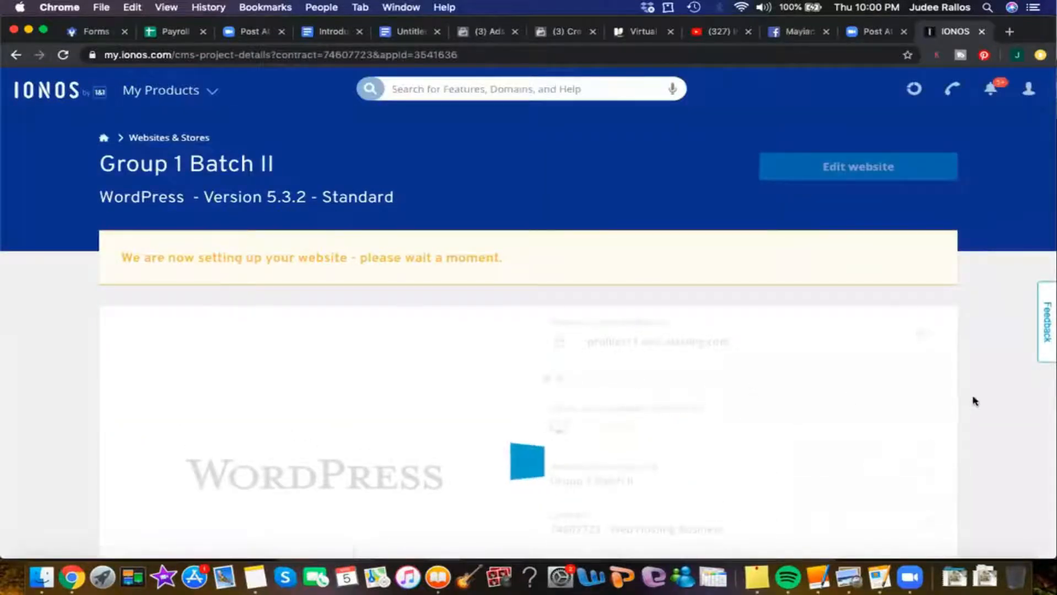
- Open the Group 1 Batch II site's WordPress login from its Edit website button
{"action": "scroll", "coordinate": [972, 401], "scroll_direction": "down", "scroll_amount": 2}
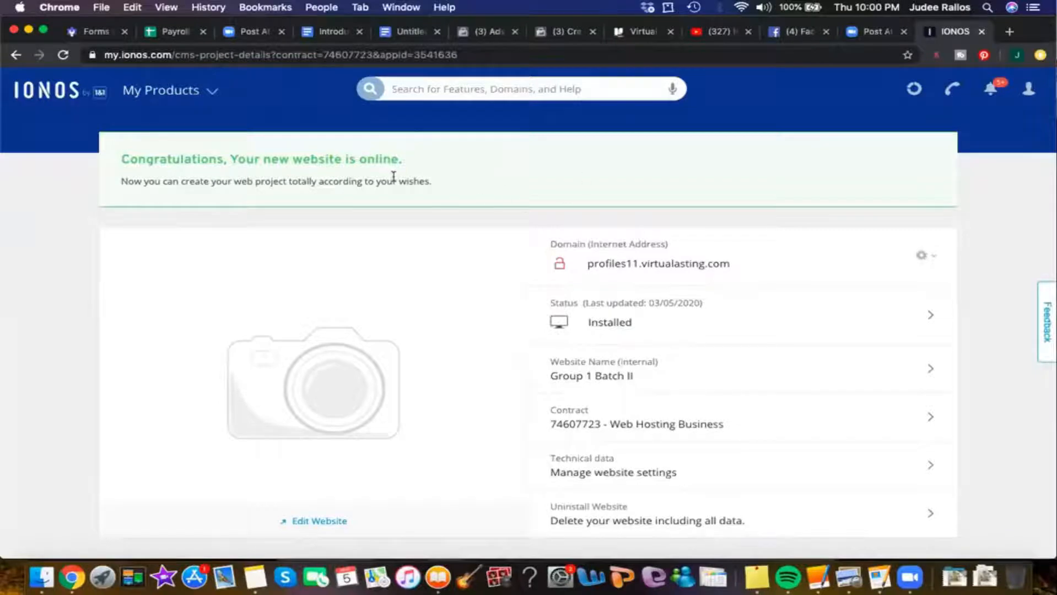
{"action": "scroll", "coordinate": [554, 174], "scroll_direction": "down", "scroll_amount": 5}
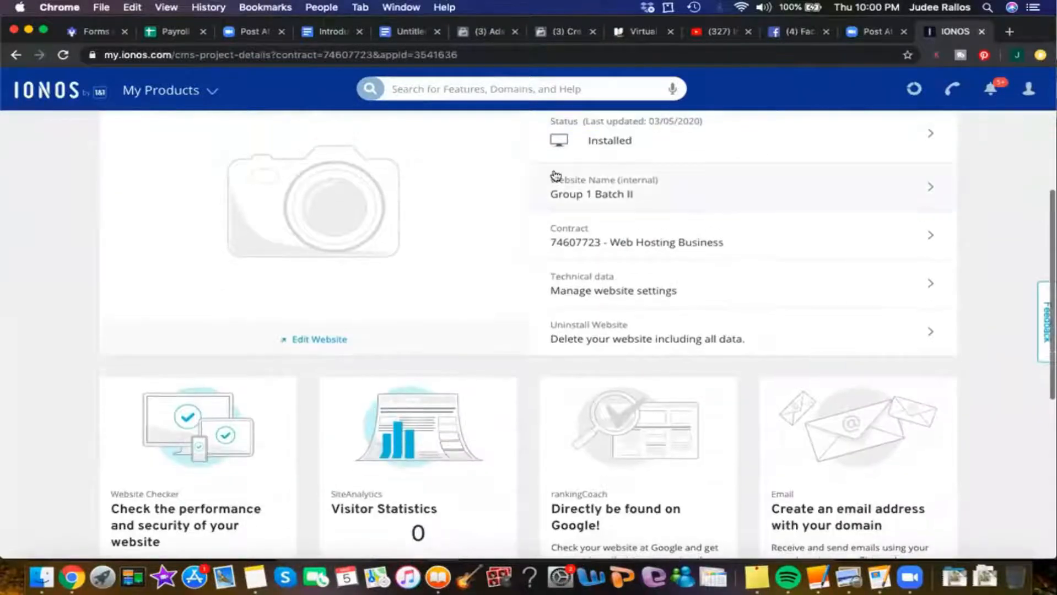
{"action": "scroll", "coordinate": [555, 175], "scroll_direction": "up", "scroll_amount": 8}
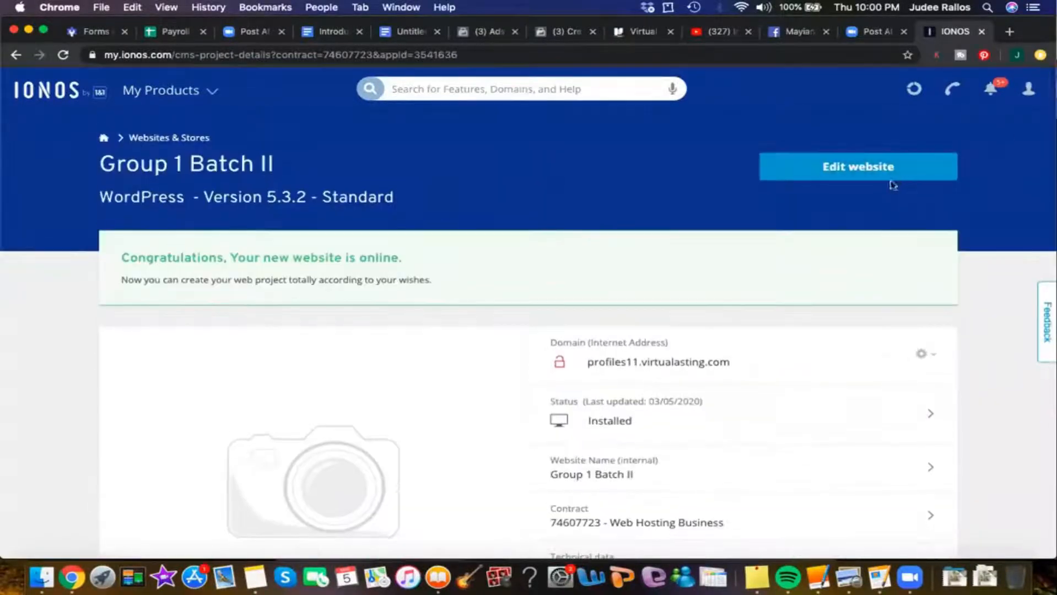
{"action": "left_click", "coordinate": [890, 168]}
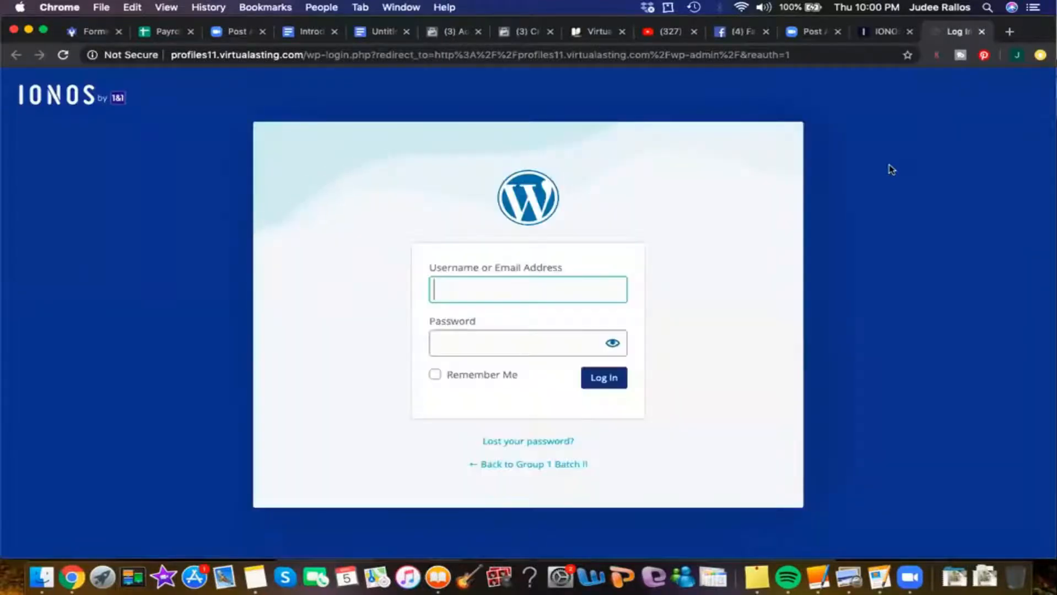
- Log in to the WordPress admin with the site username and password, checking the visible password
{"action": "left_click", "coordinate": [467, 294]}
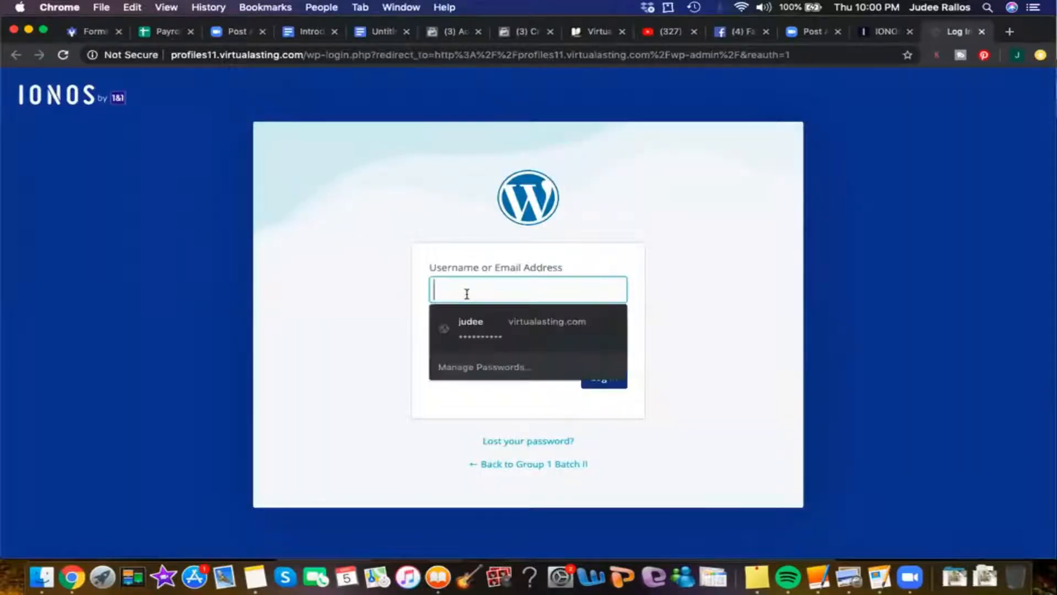
{"action": "left_click", "coordinate": [729, 238]}
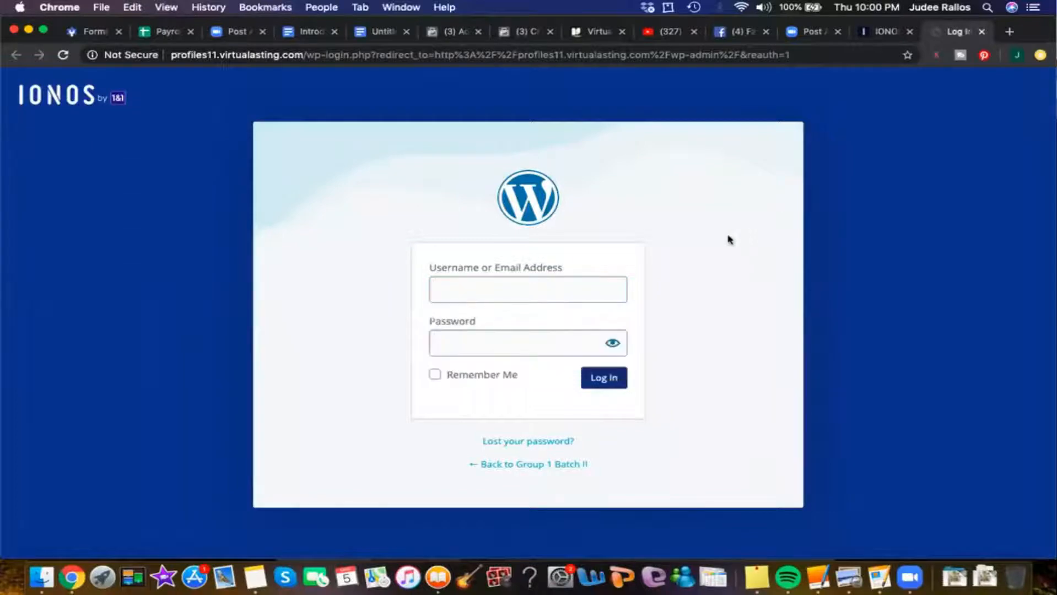
{"action": "left_click", "coordinate": [450, 289]}
{"action": "type", "text": "pro"}
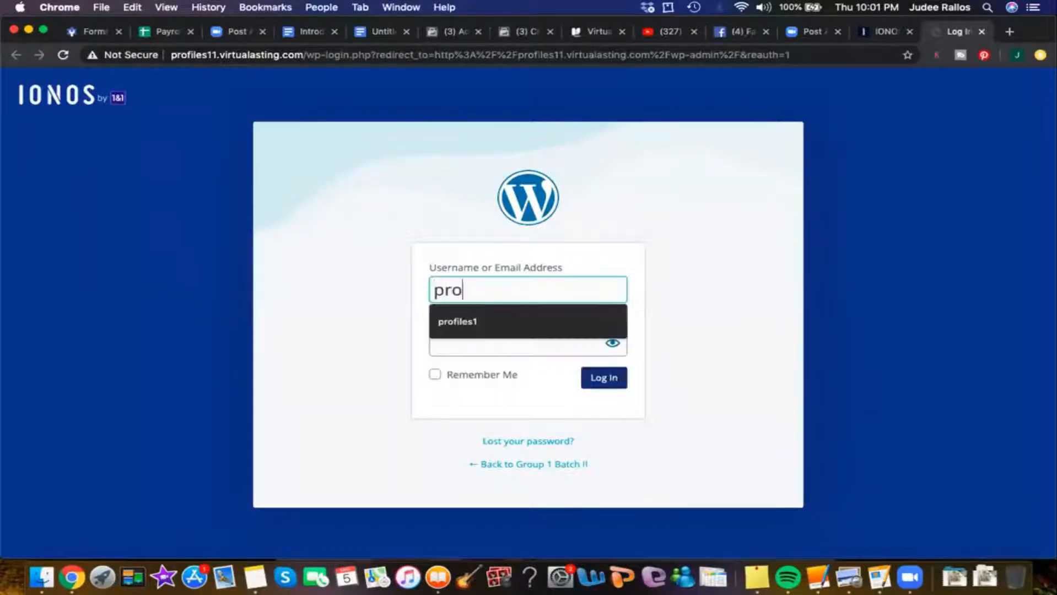
{"action": "type", "text": "files"}
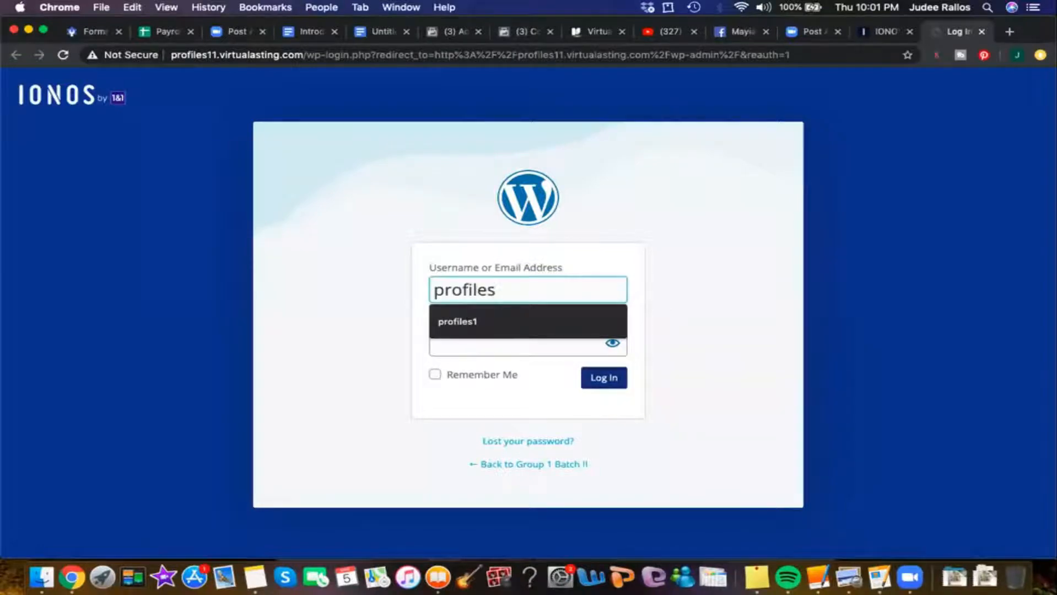
{"action": "type", "text": "11"}
{"action": "left_click", "coordinate": [458, 351]}
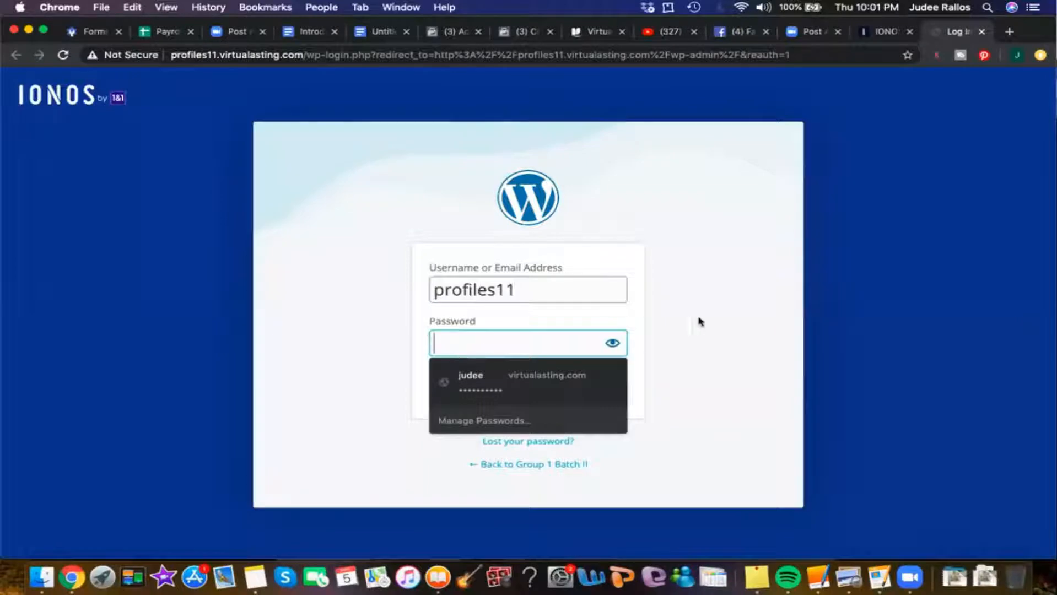
{"action": "left_click", "coordinate": [612, 344]}
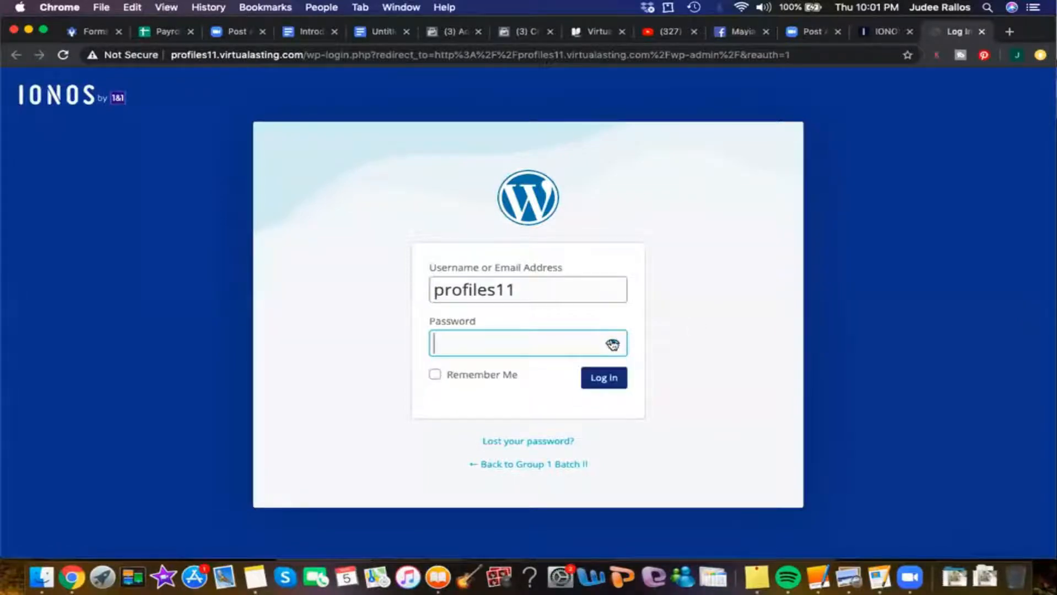
{"action": "left_click", "coordinate": [487, 345]}
{"action": "type", "text": "•"}
{"action": "key", "text": "BackSpace"}
{"action": "left_click", "coordinate": [613, 344]}
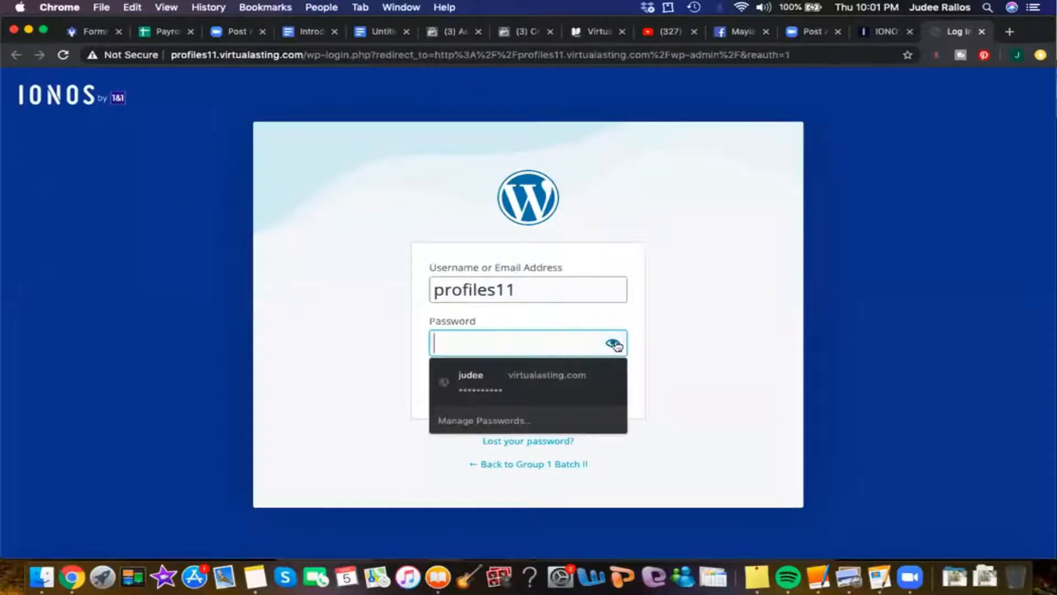
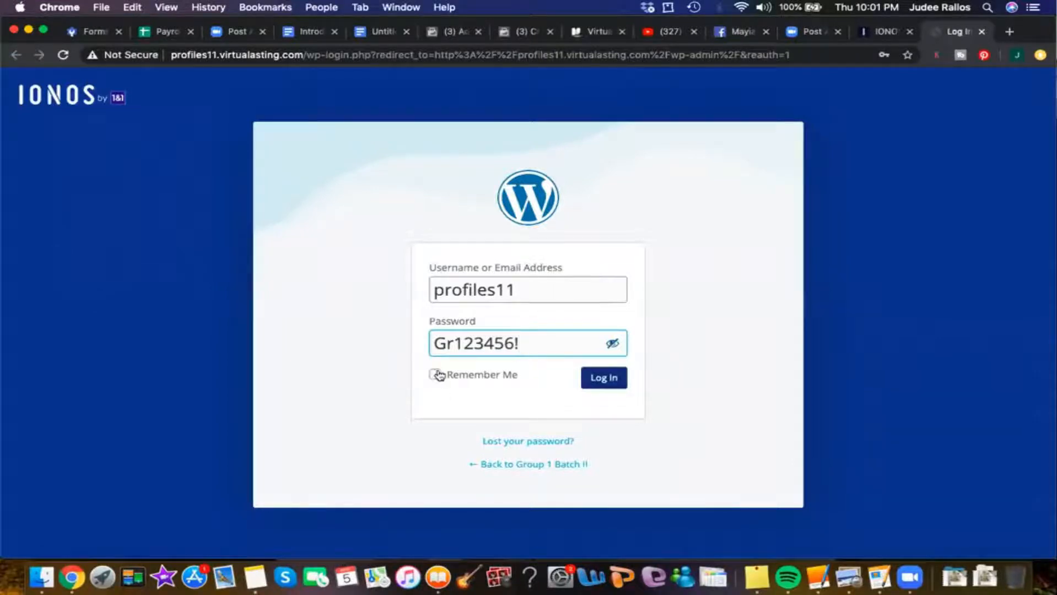
{"action": "left_click", "coordinate": [605, 378]}
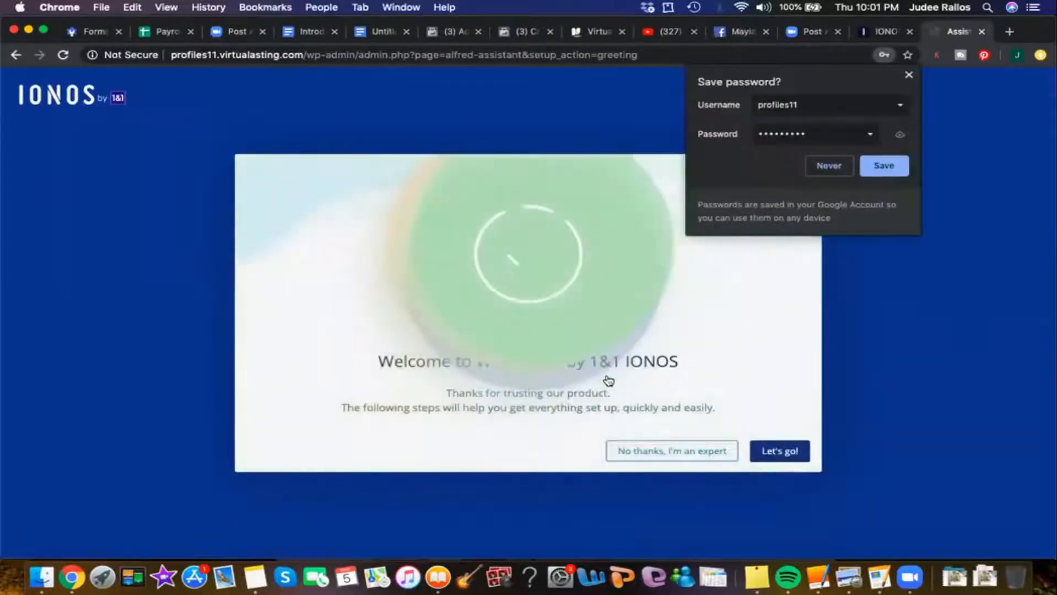
- Decline Chrome's password saving and start the IONOS guided site setup
{"action": "left_click", "coordinate": [820, 167]}
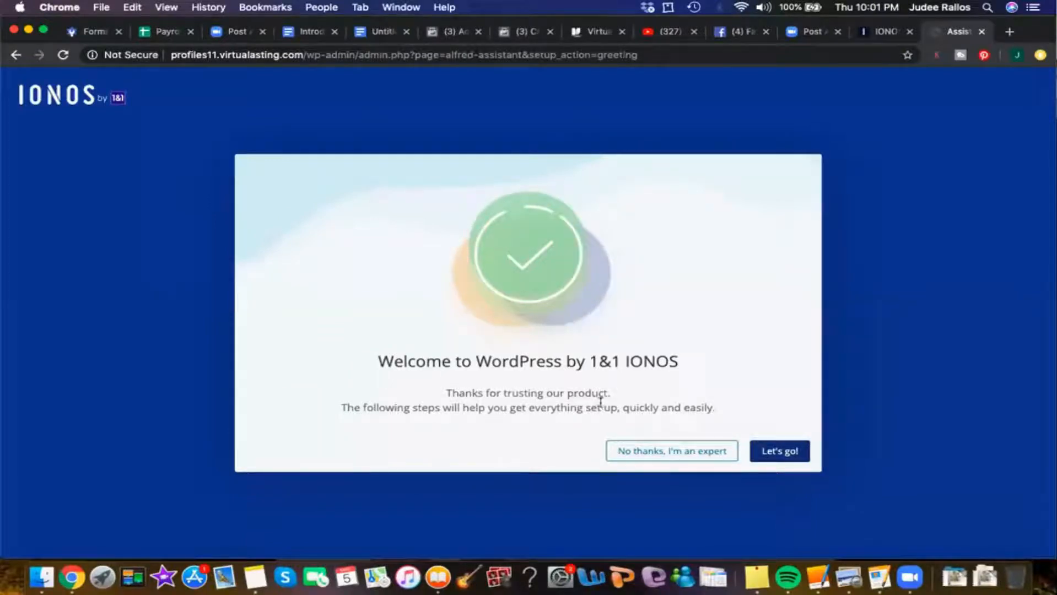
{"action": "left_click", "coordinate": [776, 455]}
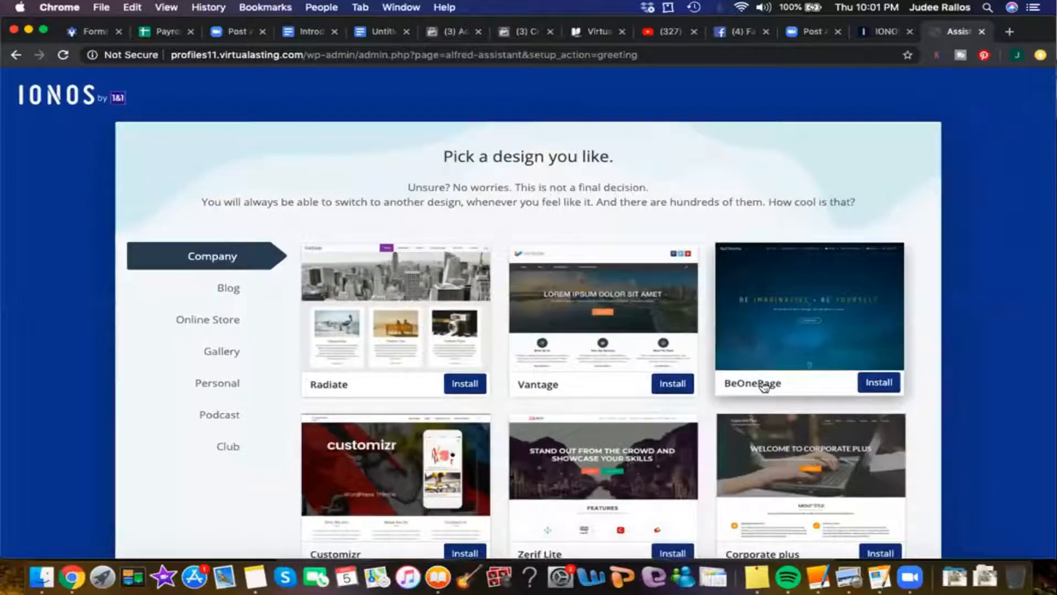
{"action": "scroll", "coordinate": [760, 383], "scroll_direction": "down", "scroll_amount": 5}
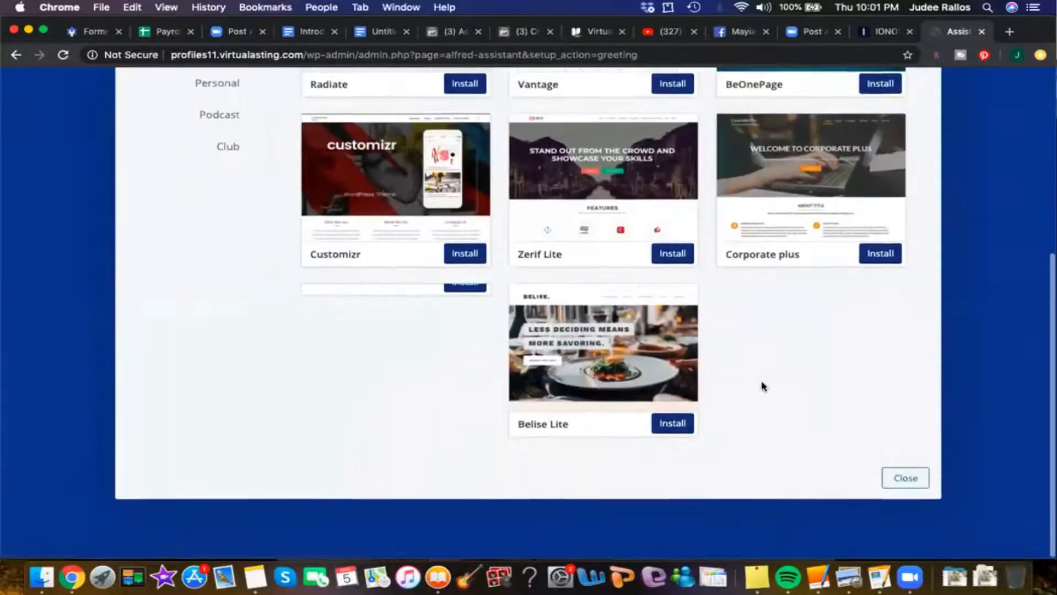
{"action": "scroll", "coordinate": [762, 386], "scroll_direction": "up", "scroll_amount": 5}
{"action": "scroll", "coordinate": [762, 385], "scroll_direction": "down", "scroll_amount": 5}
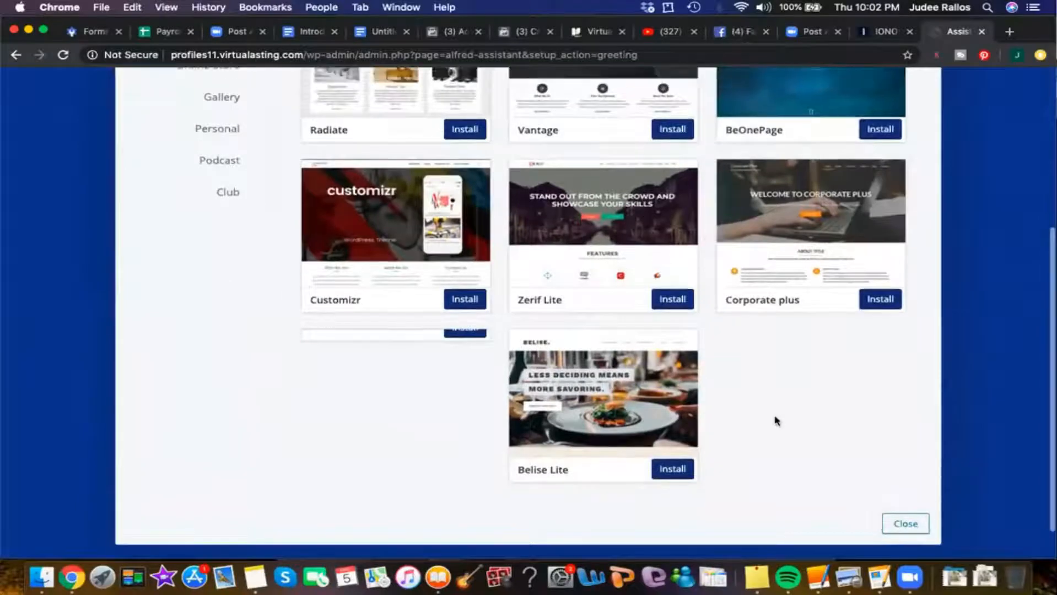
{"action": "scroll", "coordinate": [773, 421], "scroll_direction": "up", "scroll_amount": 5}
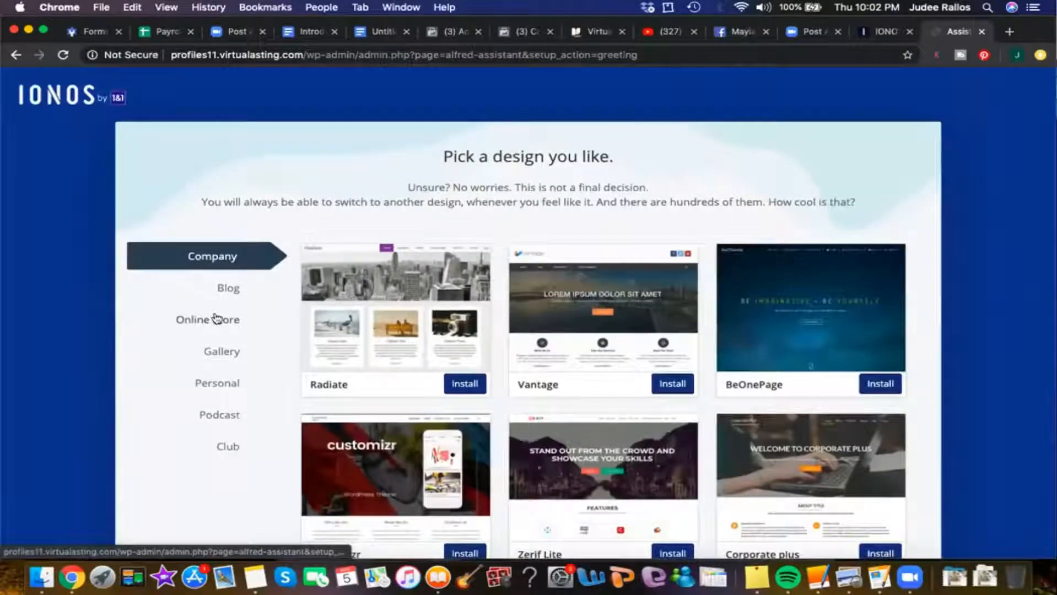
- Filter designs to Online Store and install the Shop Isle design
{"action": "left_click", "coordinate": [217, 317]}
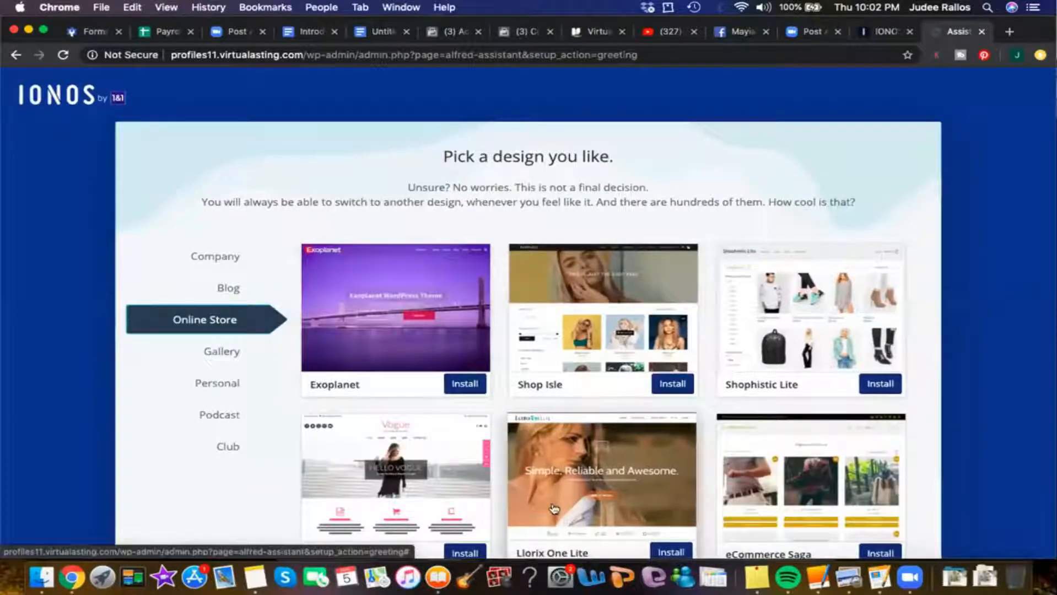
{"action": "scroll", "coordinate": [553, 507], "scroll_direction": "down", "scroll_amount": 10}
{"action": "scroll", "coordinate": [552, 507], "scroll_direction": "up", "scroll_amount": 7}
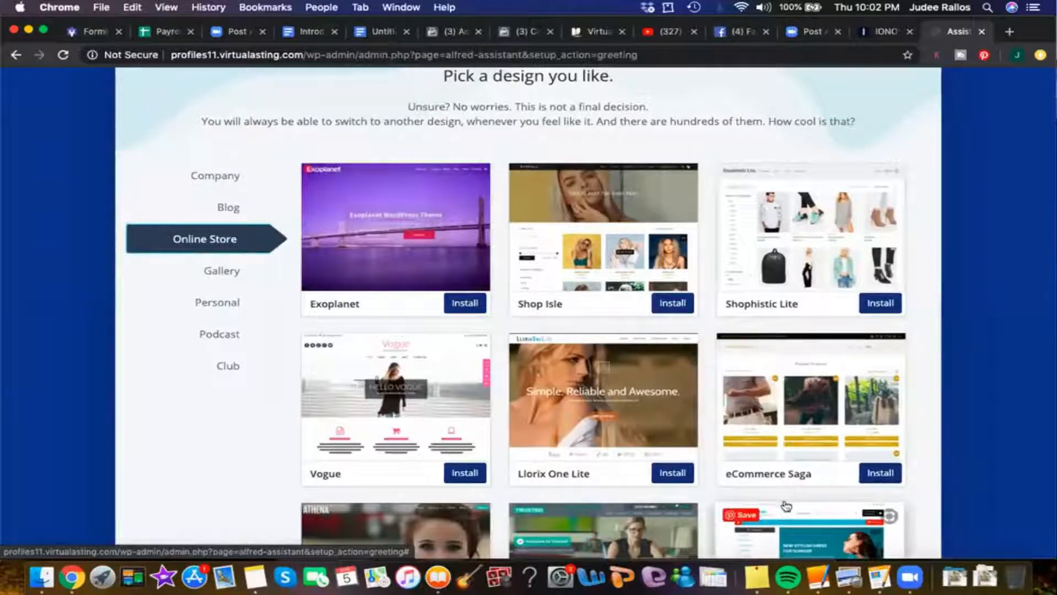
{"action": "scroll", "coordinate": [786, 506], "scroll_direction": "down", "scroll_amount": 5}
{"action": "scroll", "coordinate": [786, 506], "scroll_direction": "up", "scroll_amount": 2}
{"action": "scroll", "coordinate": [786, 506], "scroll_direction": "up", "scroll_amount": 5}
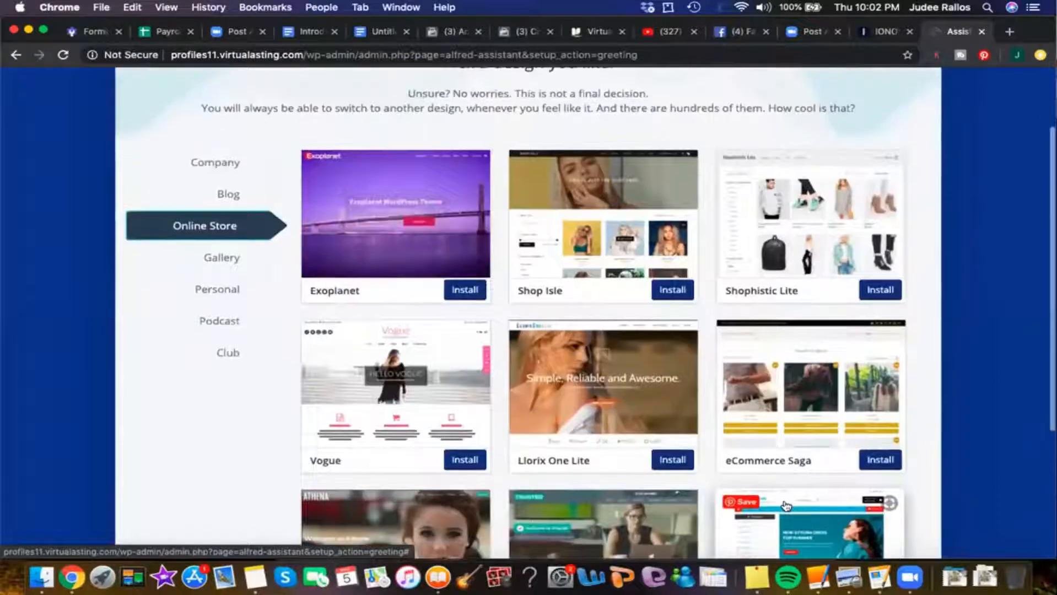
{"action": "left_click", "coordinate": [669, 359]}
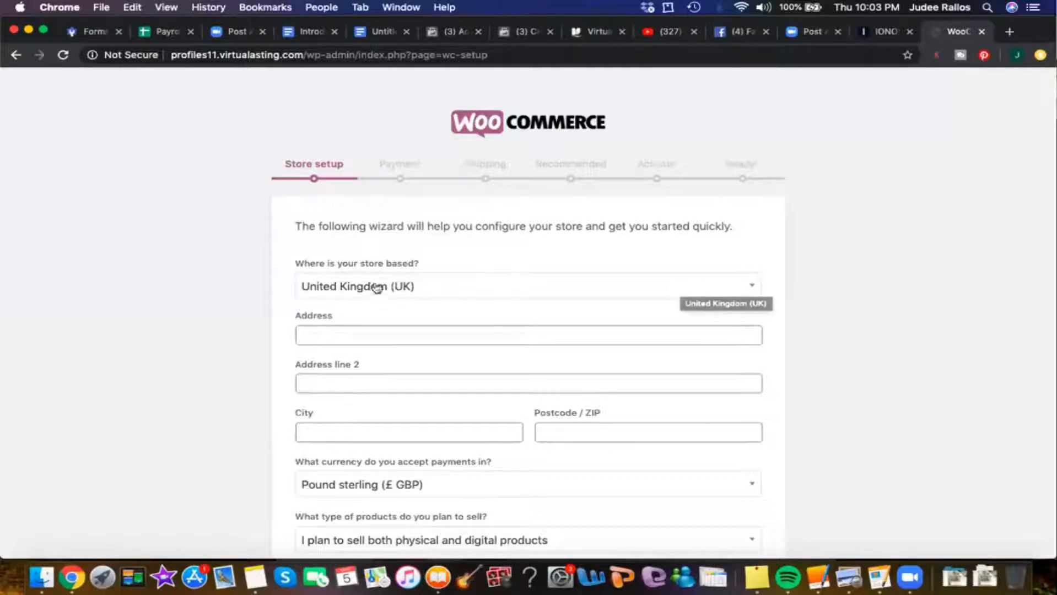
- Set the store location to Philippines and fill in the store address
{"action": "left_click", "coordinate": [491, 286]}
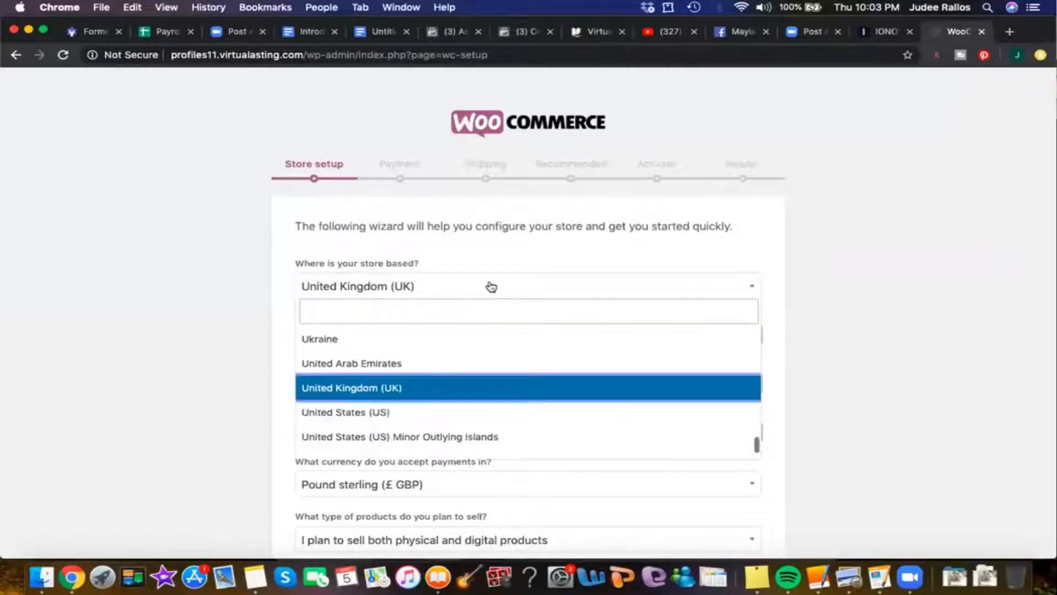
{"action": "scroll", "coordinate": [490, 394], "scroll_direction": "down", "scroll_amount": 2}
{"action": "scroll", "coordinate": [492, 393], "scroll_direction": "down", "scroll_amount": 5}
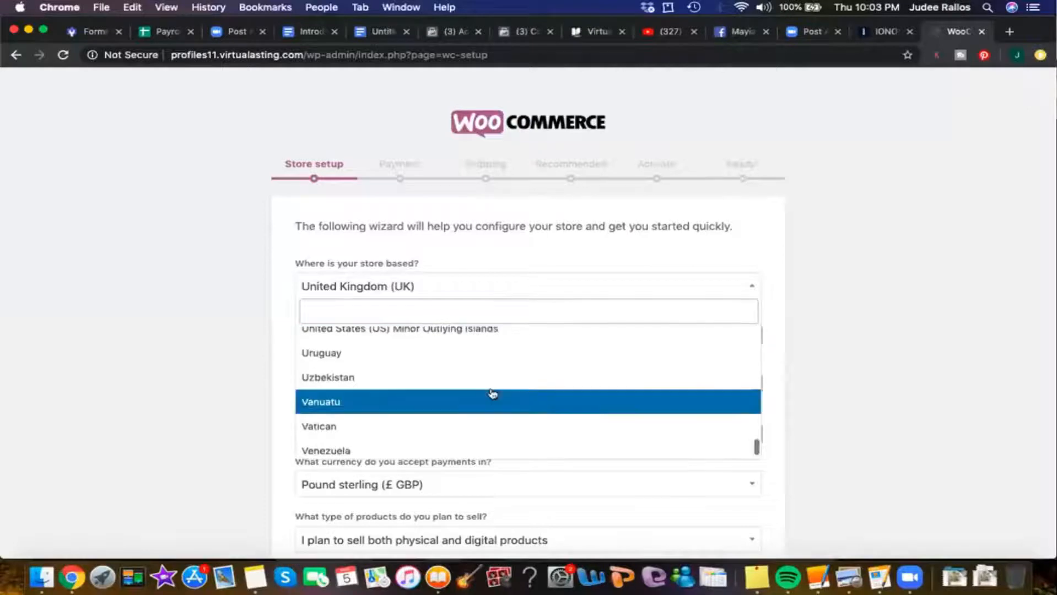
{"action": "scroll", "coordinate": [492, 393], "scroll_direction": "up", "scroll_amount": 5}
{"action": "scroll", "coordinate": [492, 394], "scroll_direction": "up", "scroll_amount": 6}
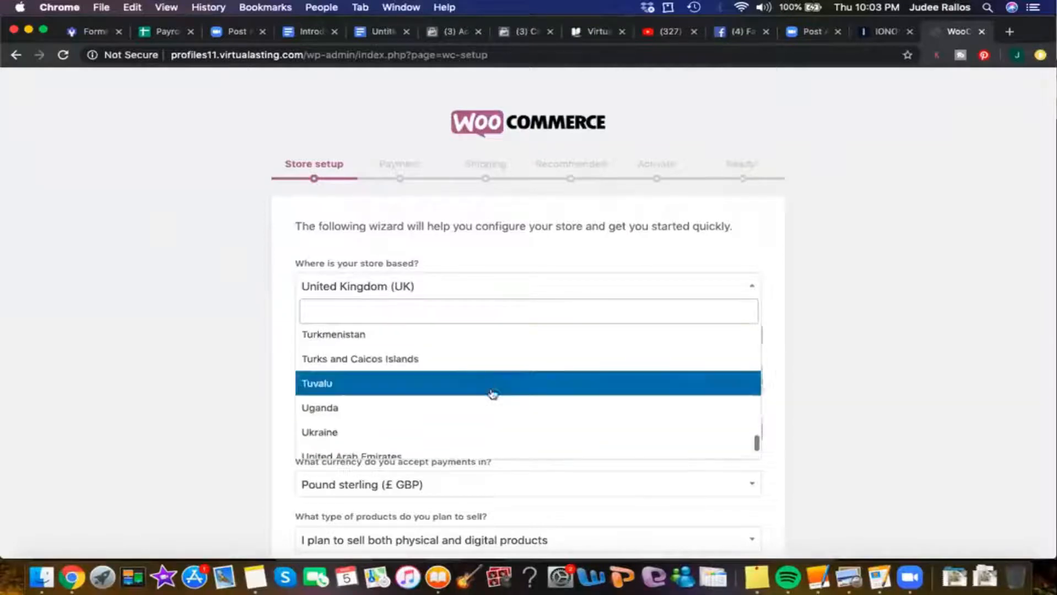
{"action": "scroll", "coordinate": [492, 394], "scroll_direction": "up", "scroll_amount": 8}
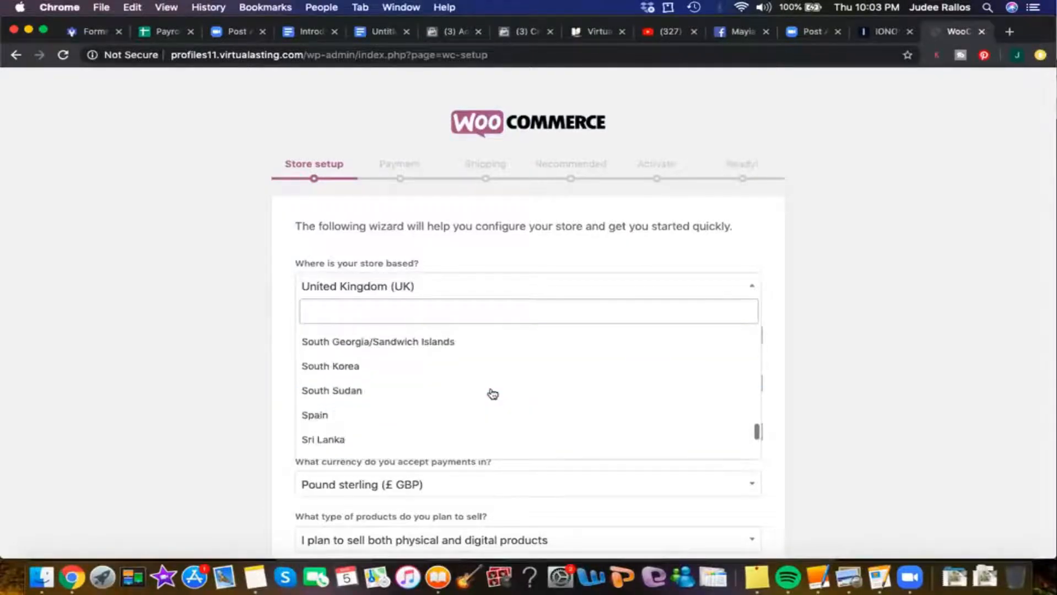
{"action": "scroll", "coordinate": [492, 394], "scroll_direction": "up", "scroll_amount": 3}
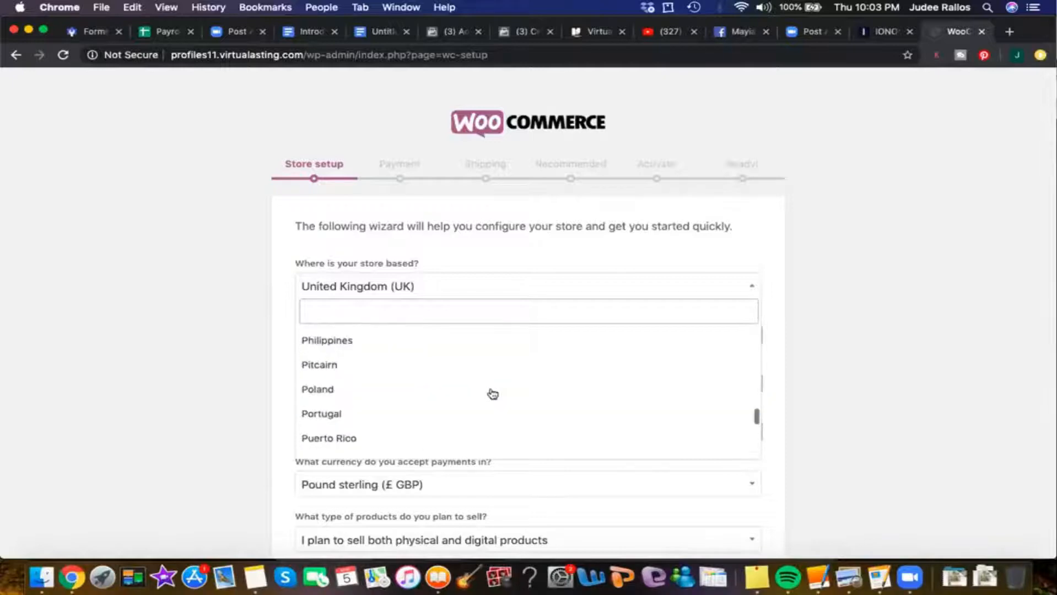
{"action": "left_click", "coordinate": [456, 338]}
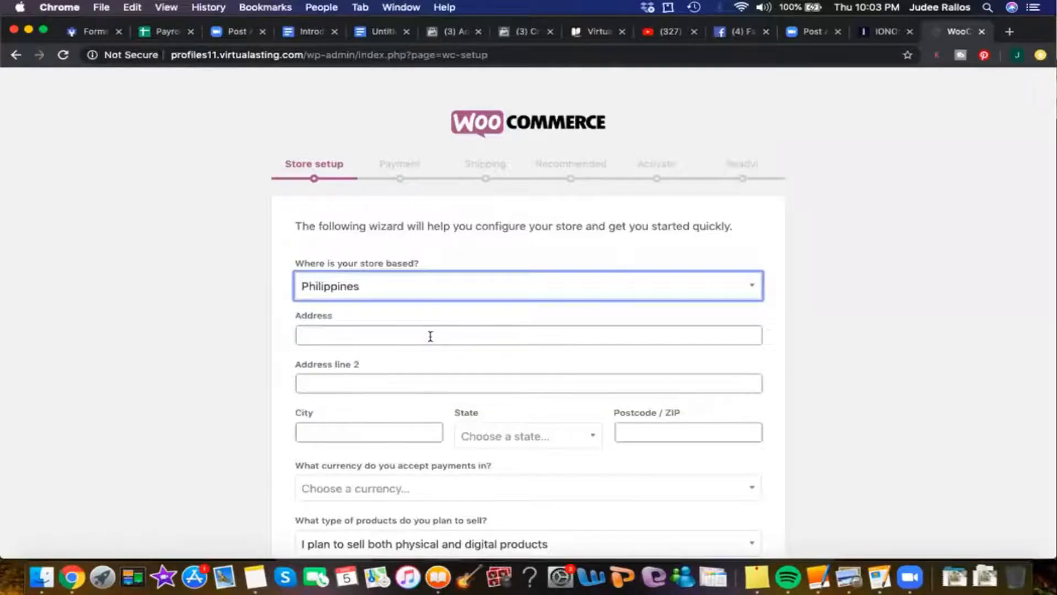
{"action": "left_click", "coordinate": [430, 336]}
{"action": "left_click", "coordinate": [382, 363]}
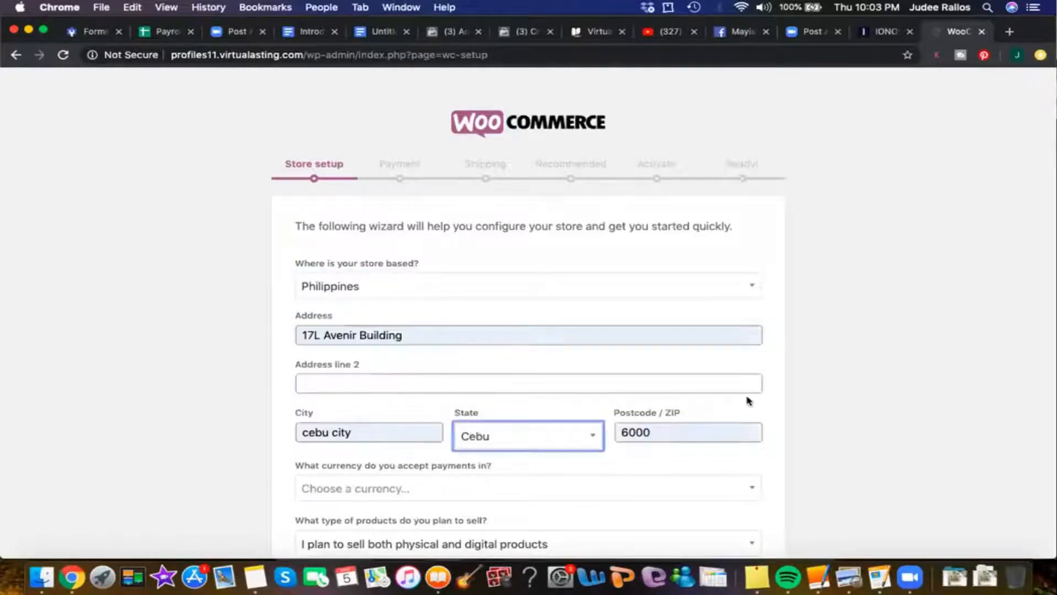
{"action": "scroll", "coordinate": [798, 417], "scroll_direction": "down", "scroll_amount": 3}
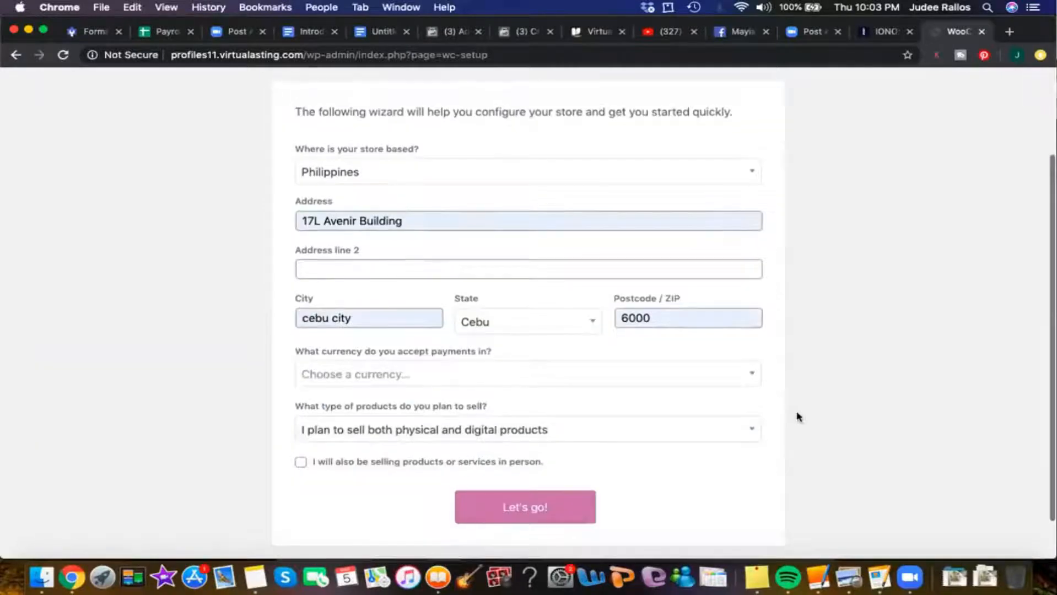
{"action": "scroll", "coordinate": [798, 417], "scroll_direction": "down", "scroll_amount": 2}
- Choose Philippine peso (₱ PHP) as the store currency
{"action": "left_click", "coordinate": [531, 327]}
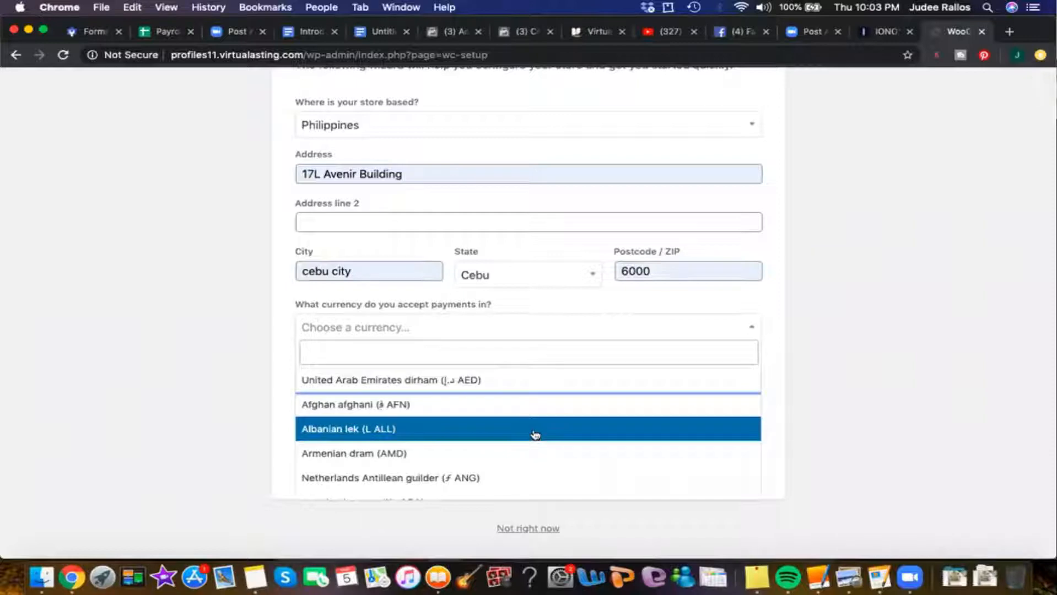
{"action": "scroll", "coordinate": [534, 434], "scroll_direction": "down", "scroll_amount": 15}
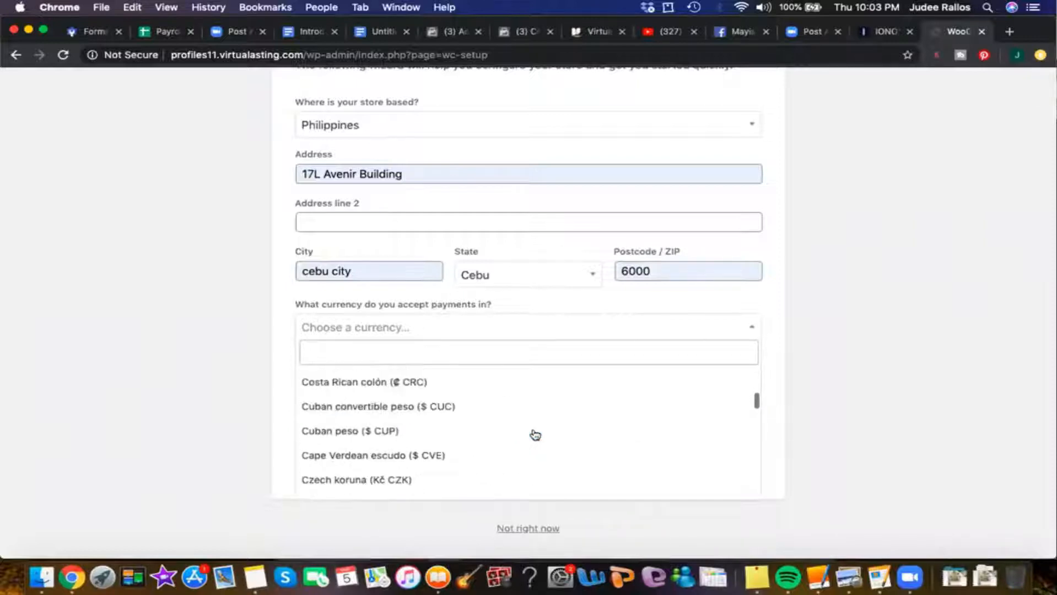
{"action": "scroll", "coordinate": [534, 435], "scroll_direction": "down", "scroll_amount": 6}
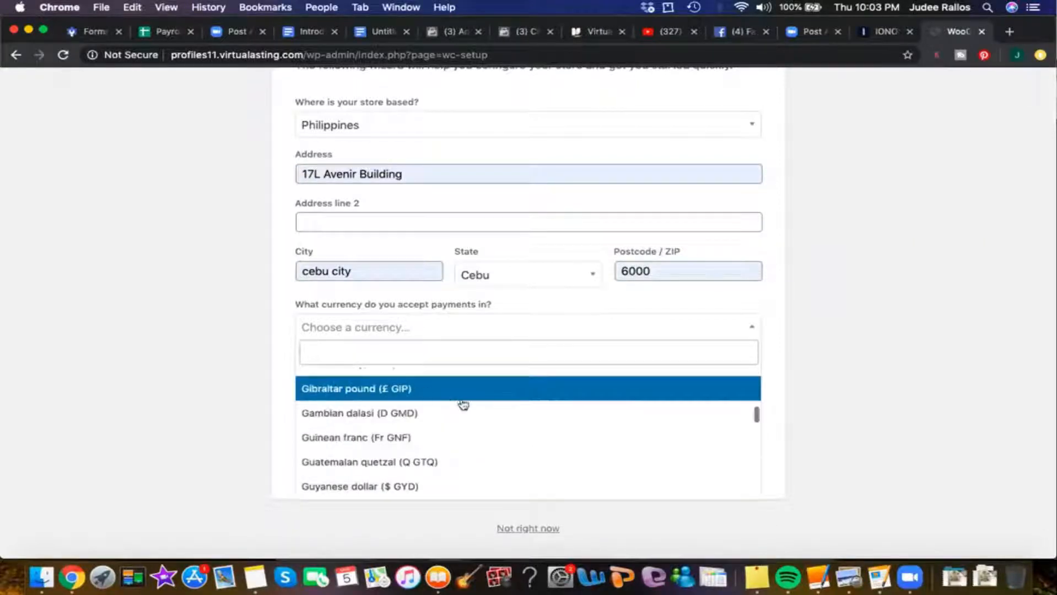
{"action": "scroll", "coordinate": [463, 403], "scroll_direction": "up", "scroll_amount": 5}
{"action": "scroll", "coordinate": [463, 404], "scroll_direction": "down", "scroll_amount": 2}
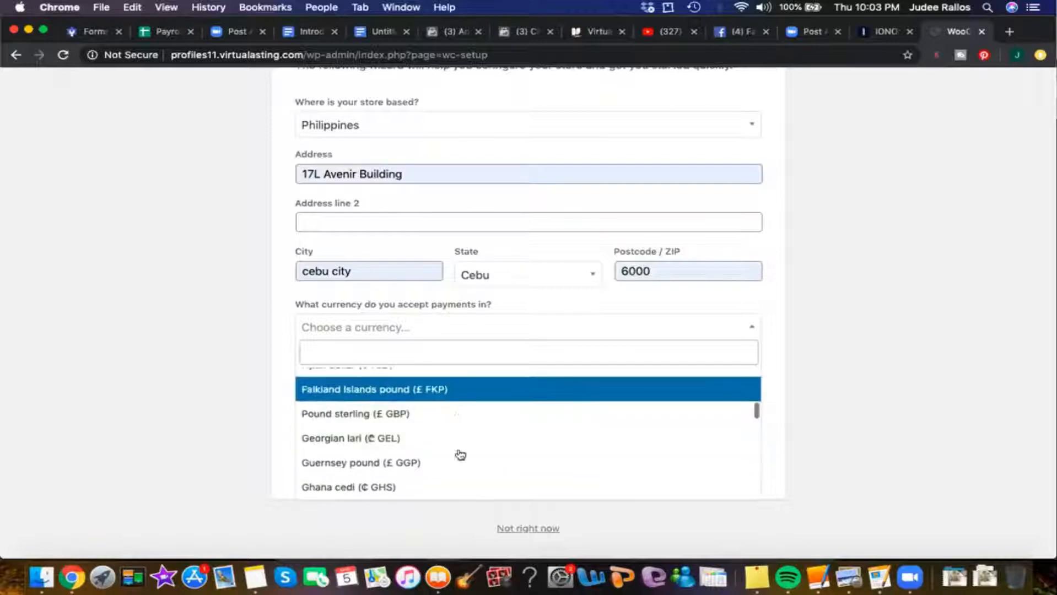
{"action": "scroll", "coordinate": [459, 462], "scroll_direction": "up", "scroll_amount": 2}
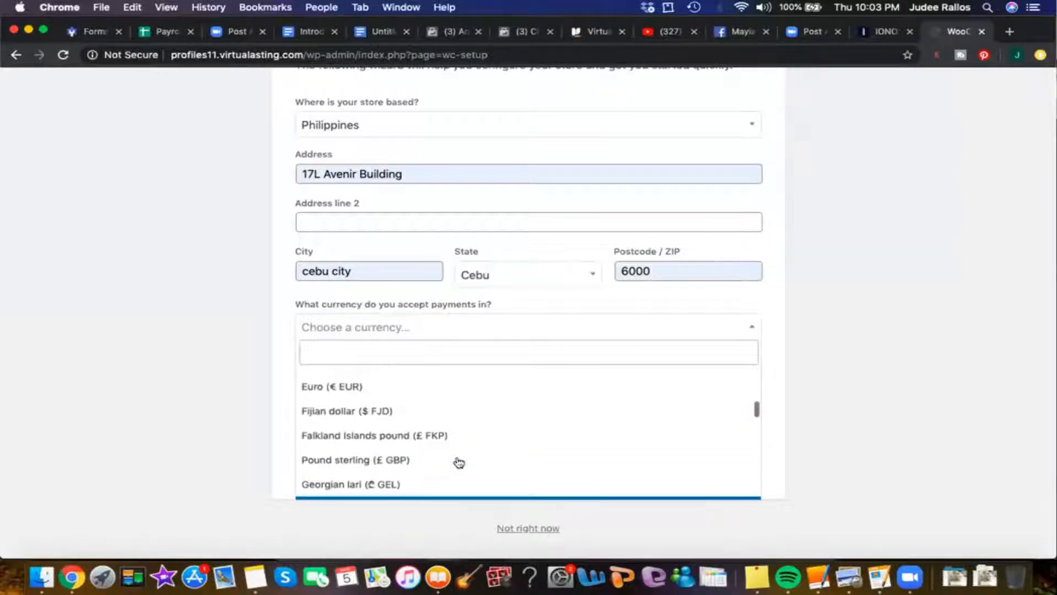
{"action": "scroll", "coordinate": [459, 462], "scroll_direction": "up", "scroll_amount": 3}
{"action": "scroll", "coordinate": [458, 462], "scroll_direction": "up", "scroll_amount": 5}
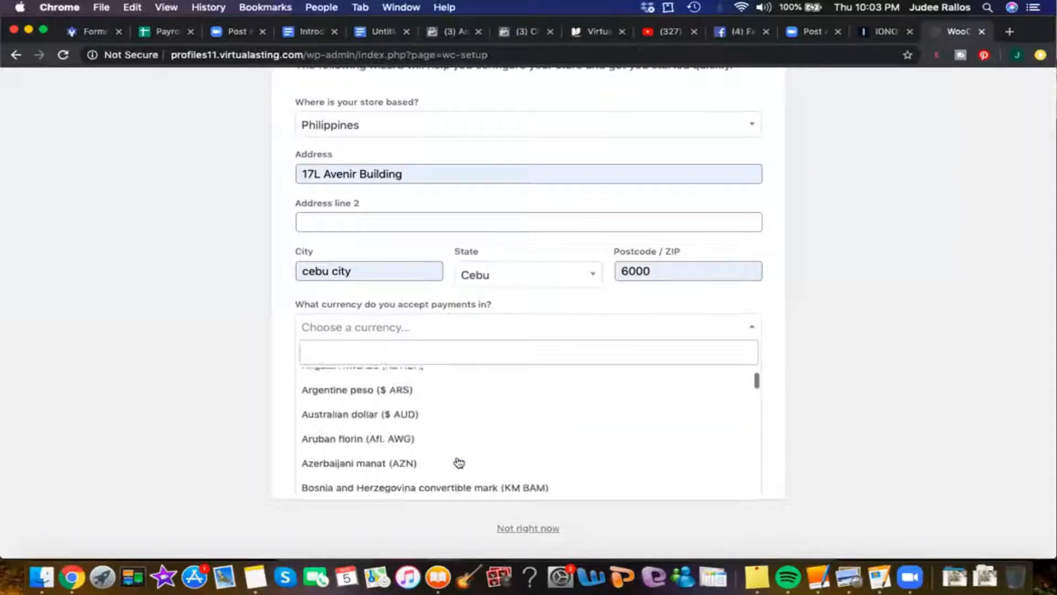
{"action": "type", "text": "p"}
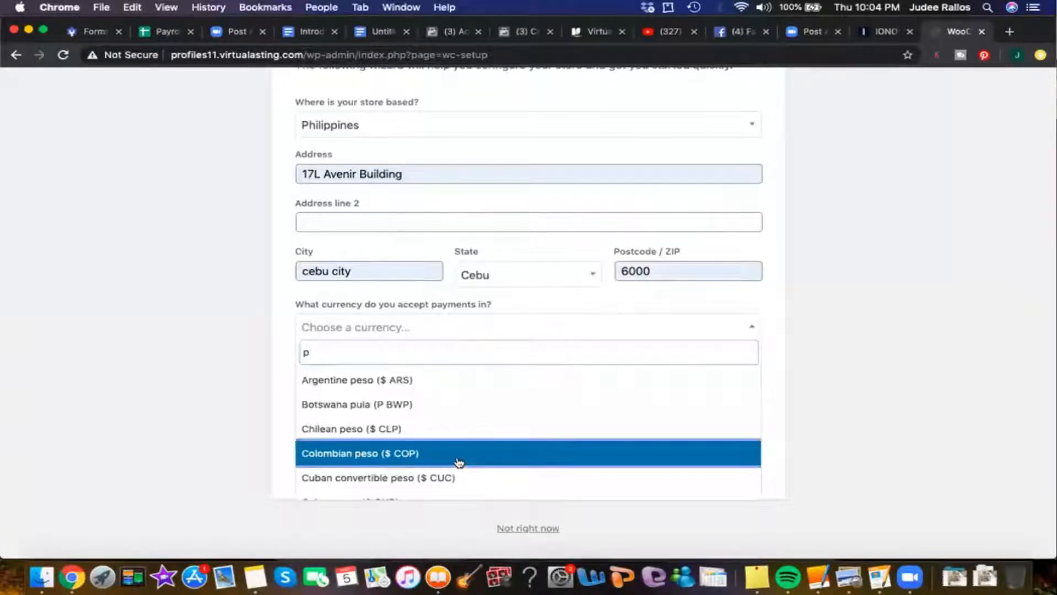
{"action": "type", "text": "h"}
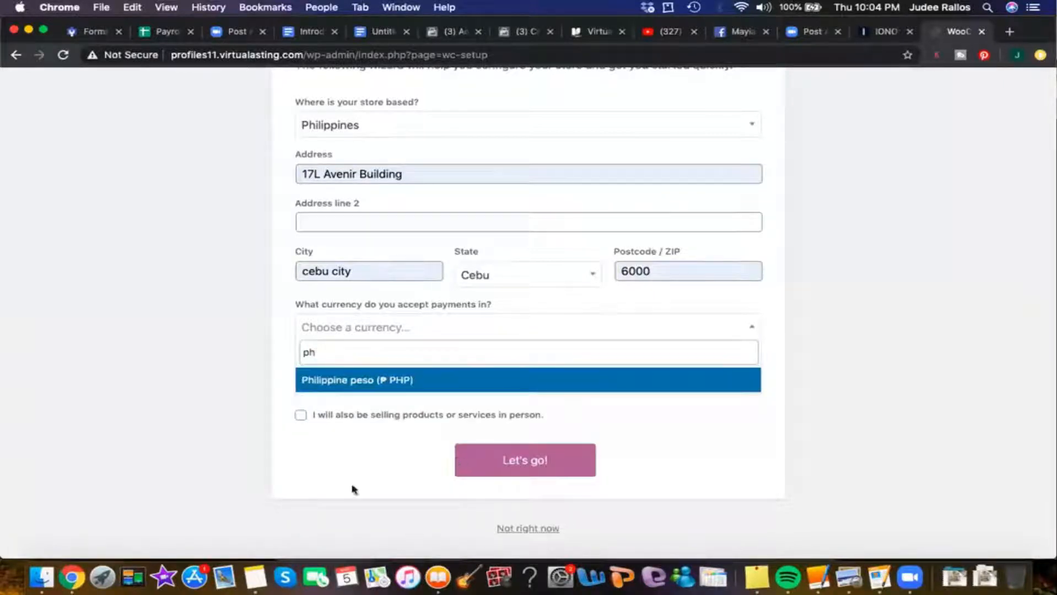
{"action": "left_click", "coordinate": [367, 383]}
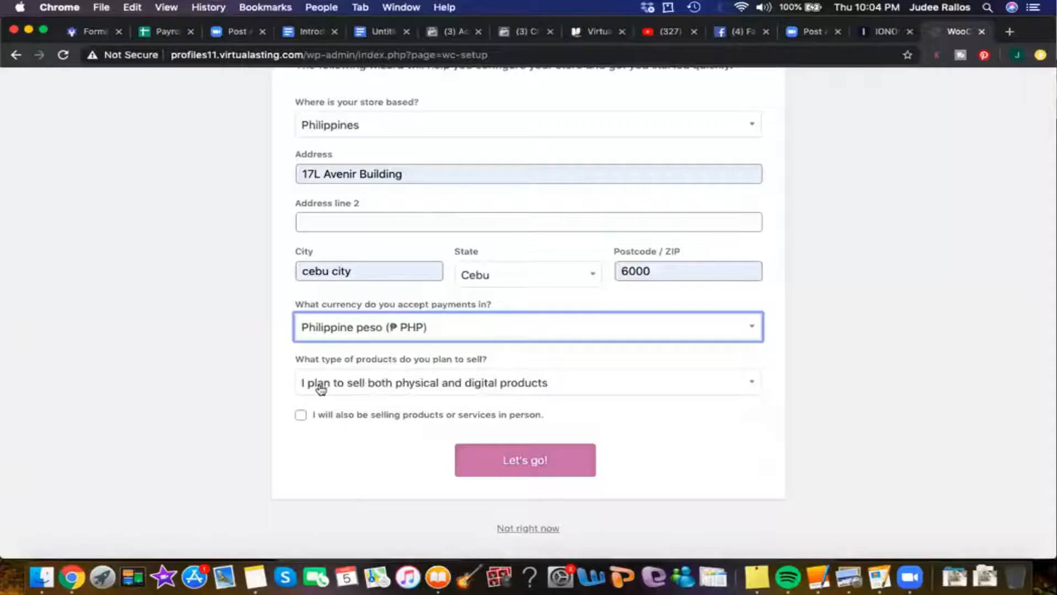
- Keep physical and digital products, add in-person selling, and submit the store details
{"action": "left_click", "coordinate": [460, 390]}
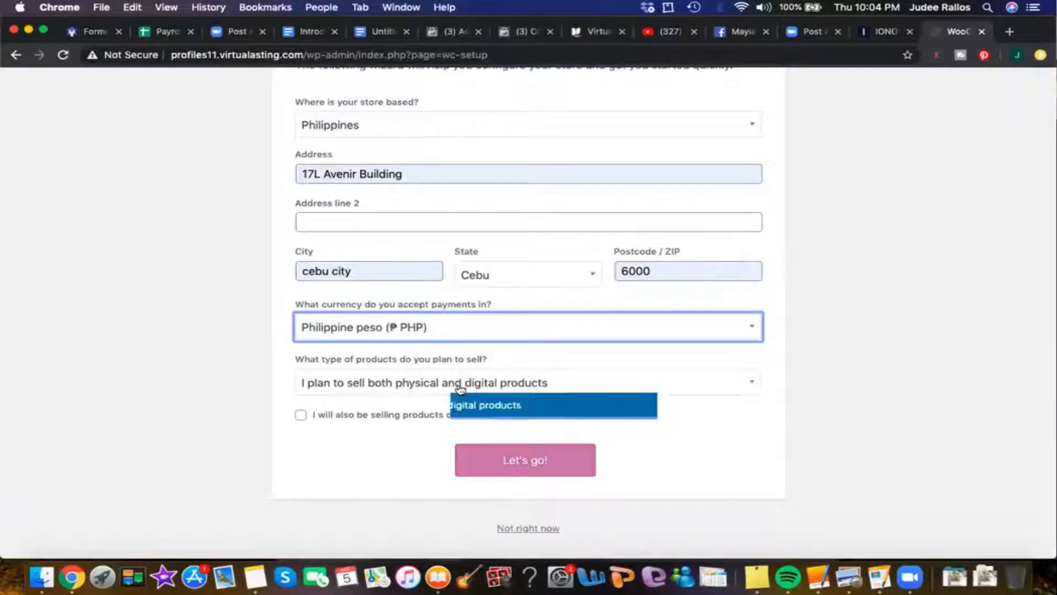
{"action": "left_click", "coordinate": [898, 420]}
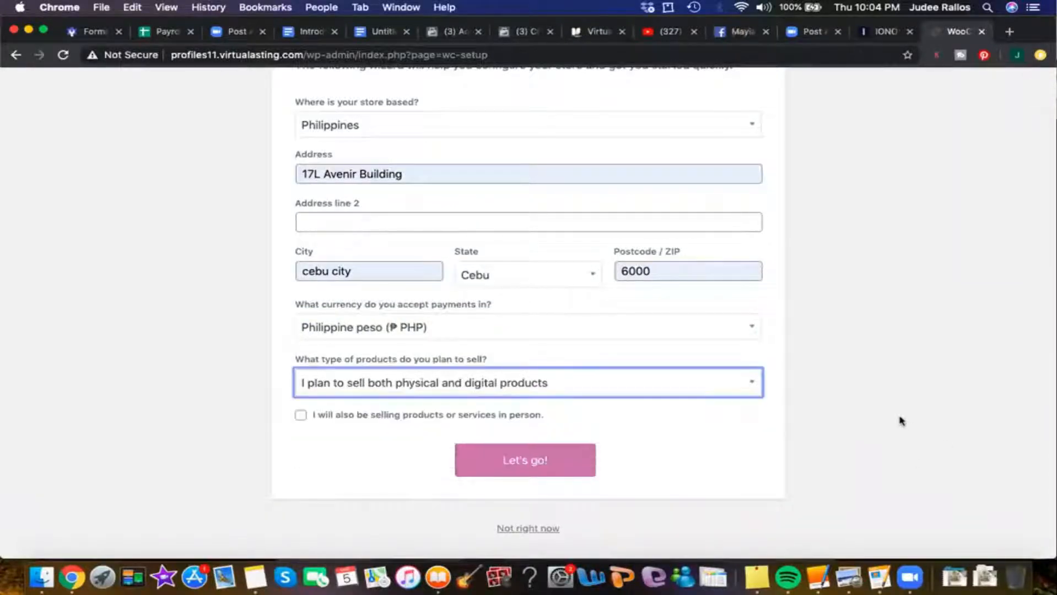
{"action": "left_click", "coordinate": [301, 416]}
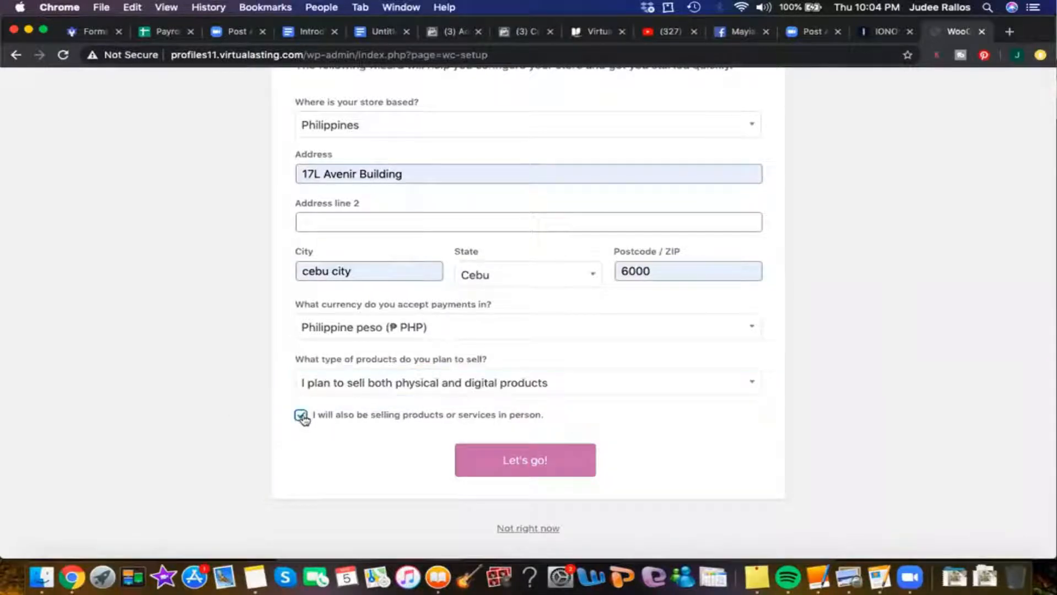
{"action": "left_click", "coordinate": [552, 463]}
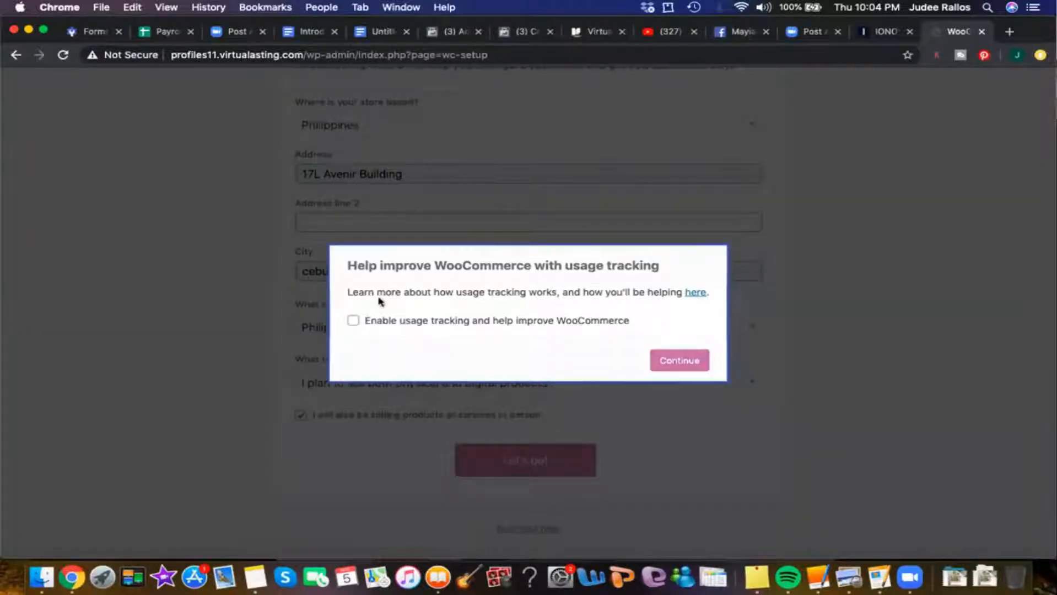
- Opt in to WooCommerce usage tracking and continue
{"action": "left_click", "coordinate": [353, 321]}
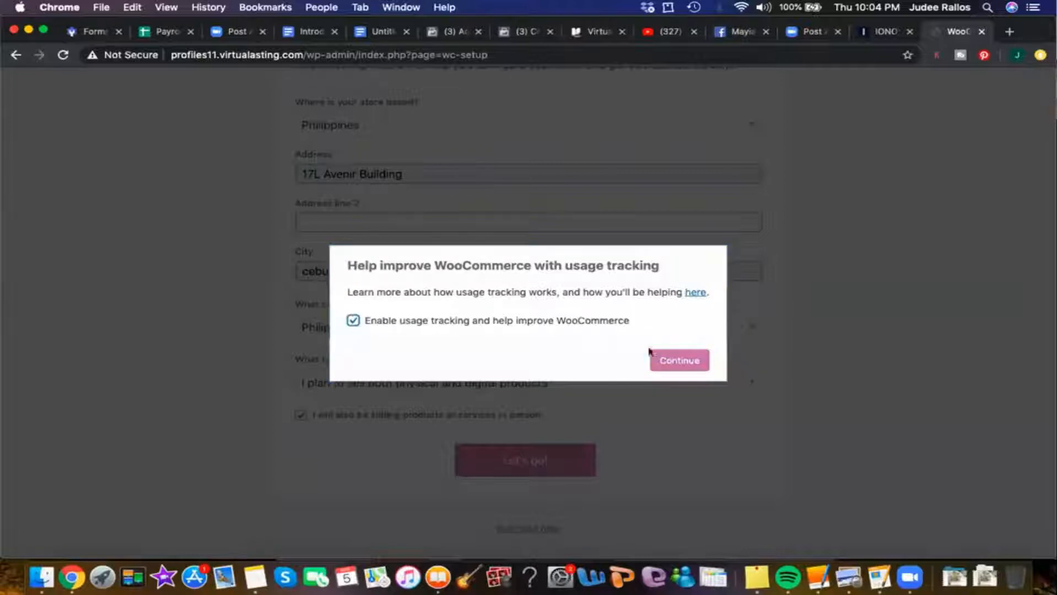
{"action": "left_click", "coordinate": [689, 361]}
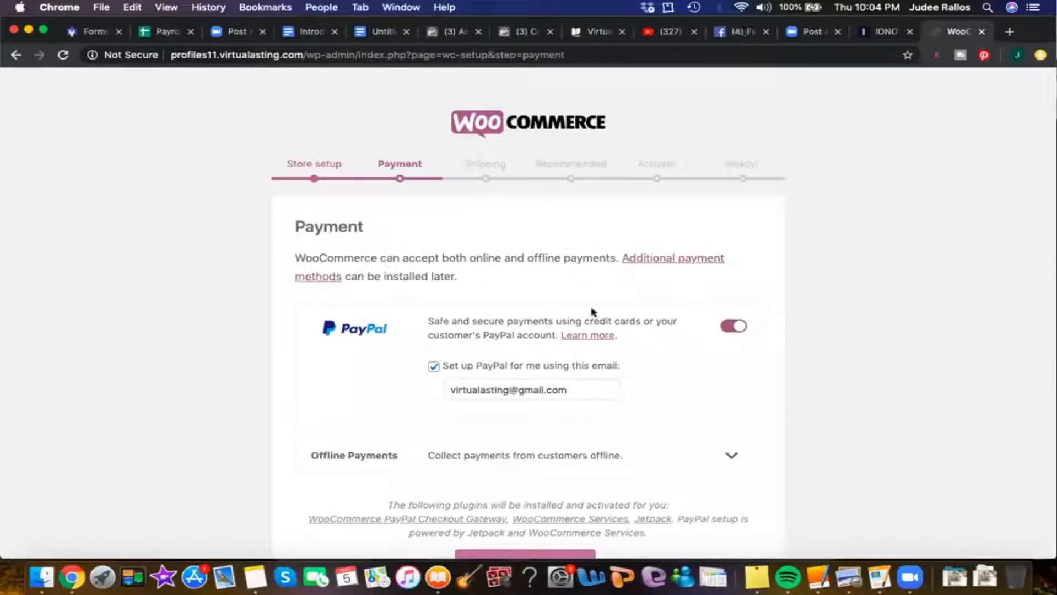
{"action": "scroll", "coordinate": [521, 295], "scroll_direction": "down", "scroll_amount": 2}
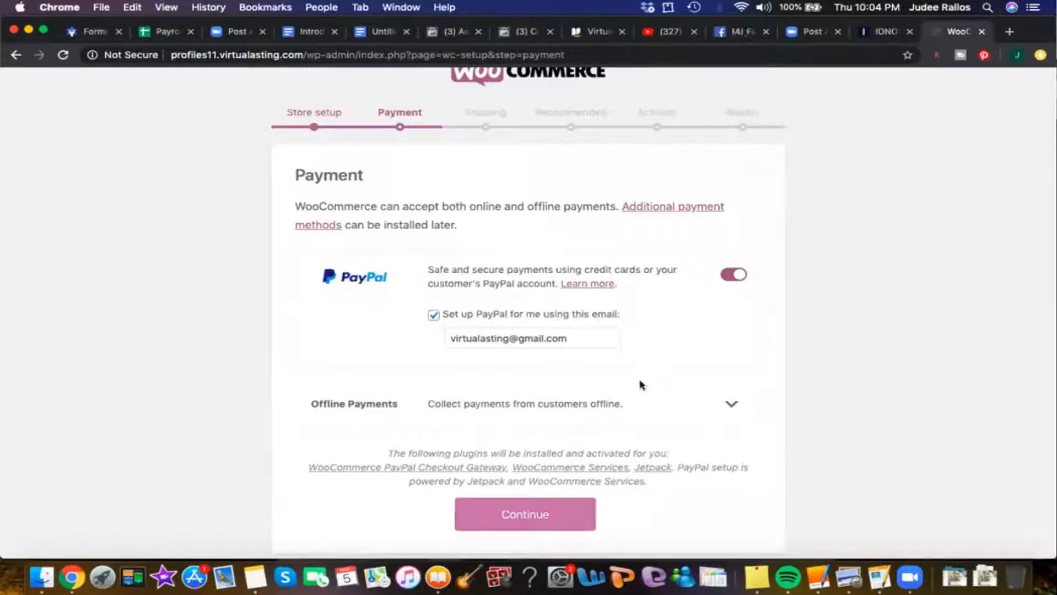
{"action": "scroll", "coordinate": [644, 358], "scroll_direction": "down", "scroll_amount": 1}
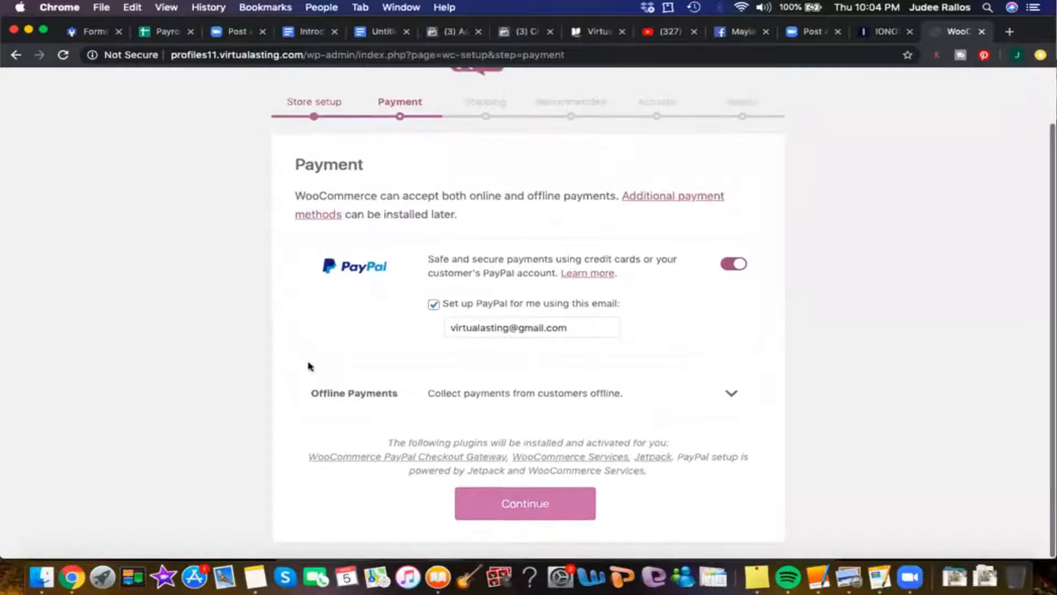
- Enable Check, bank transfer (BACS) and cash on delivery offline payments
{"action": "left_click", "coordinate": [563, 405]}
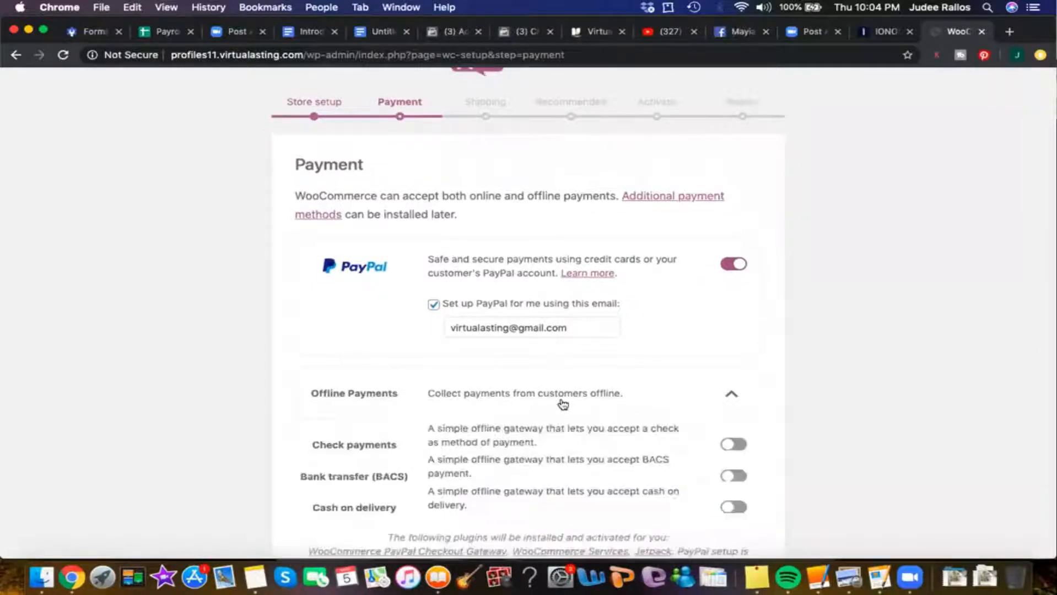
{"action": "scroll", "coordinate": [816, 423], "scroll_direction": "down", "scroll_amount": 3}
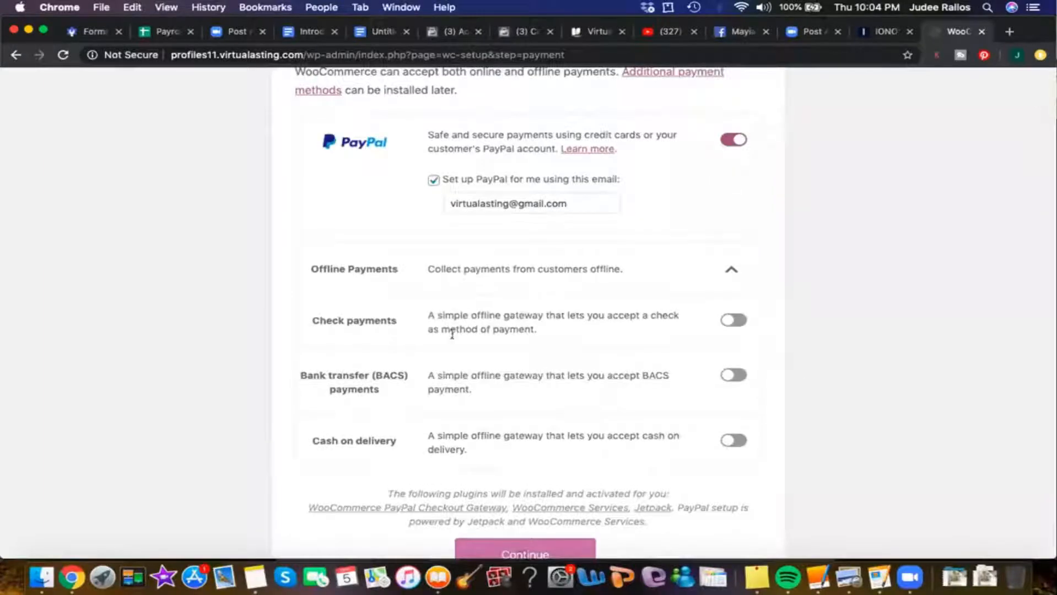
{"action": "left_click", "coordinate": [744, 323]}
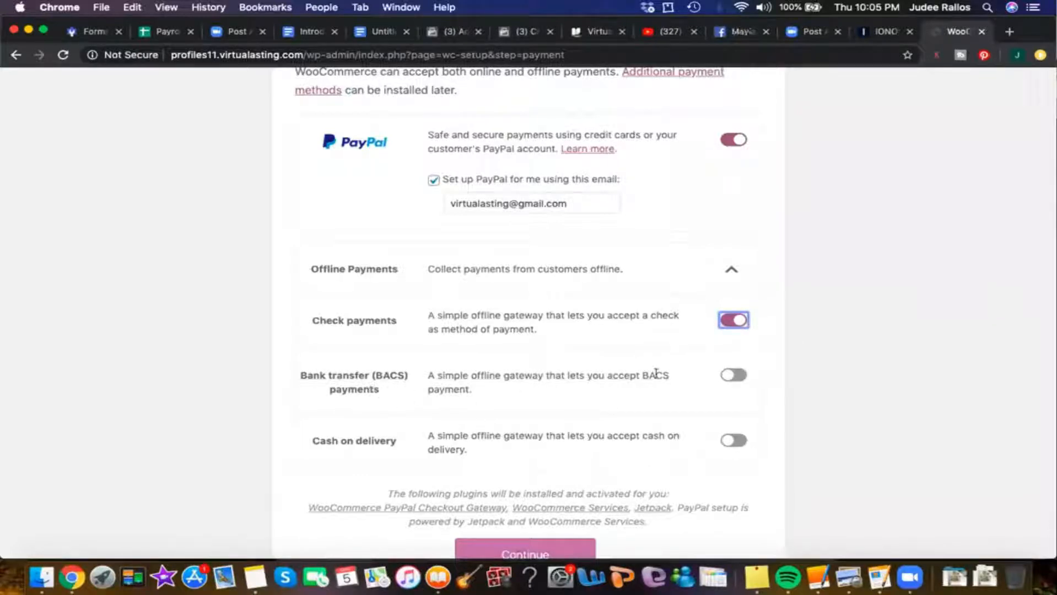
{"action": "left_click", "coordinate": [745, 375]}
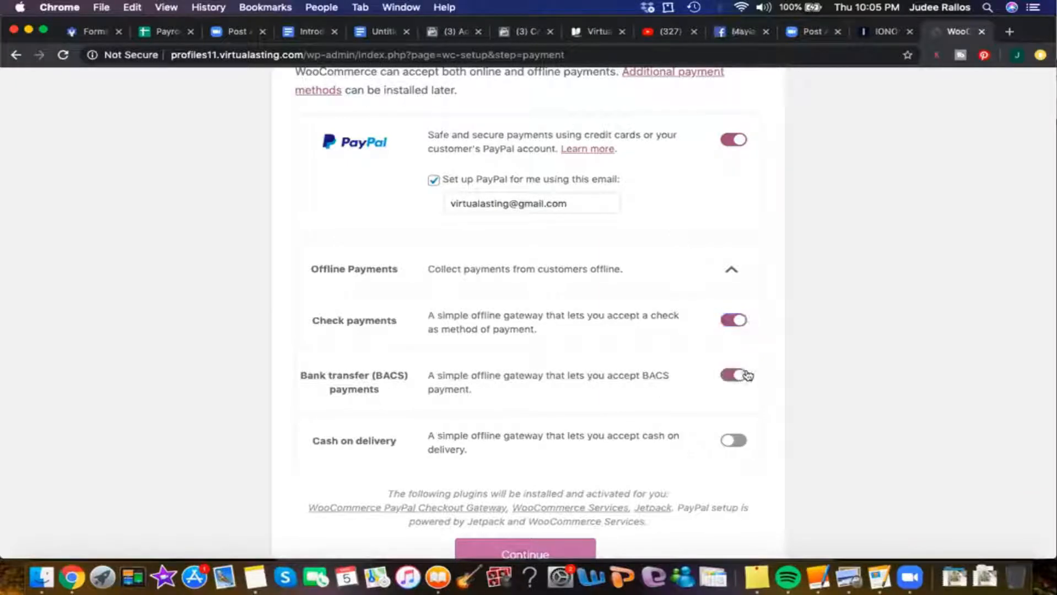
{"action": "scroll", "coordinate": [599, 394], "scroll_direction": "down", "scroll_amount": 2}
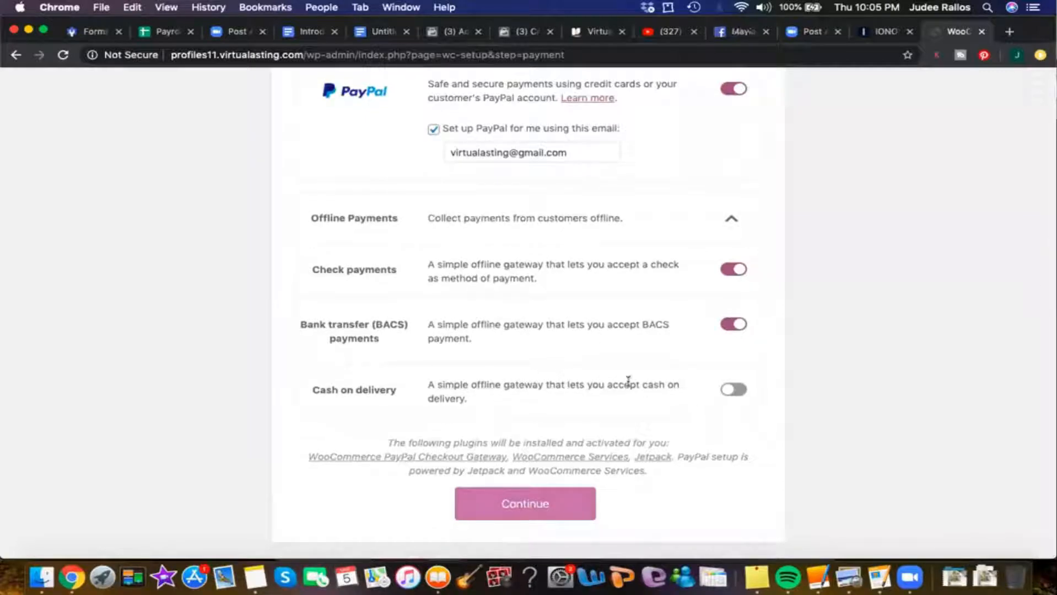
{"action": "left_click", "coordinate": [734, 391]}
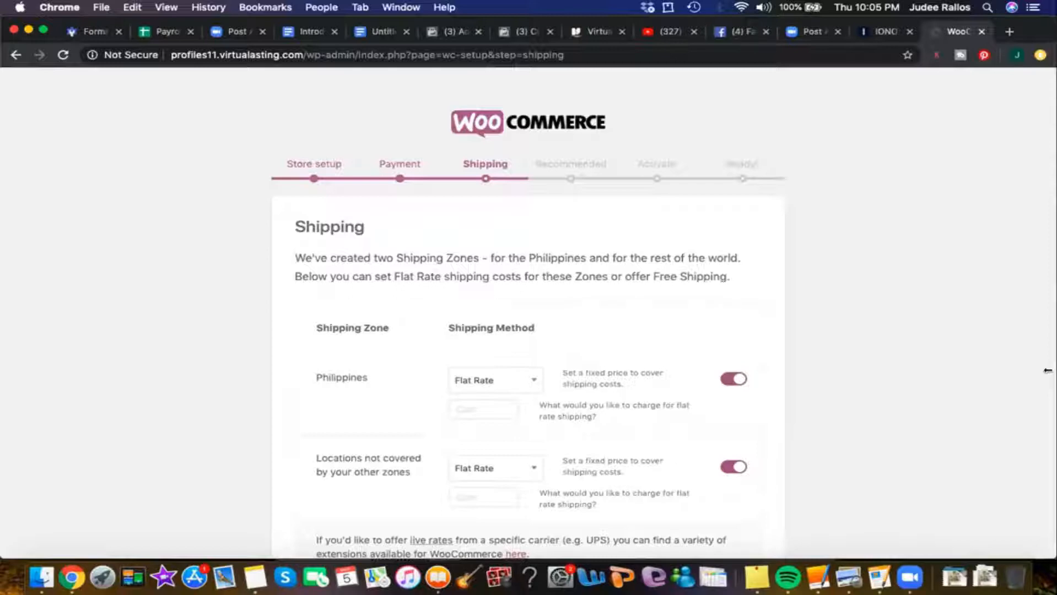
- Go back twice in the browser from the WooCommerce wizard to the IONOS assistant
{"action": "scroll", "coordinate": [900, 402], "scroll_direction": "down", "scroll_amount": 3}
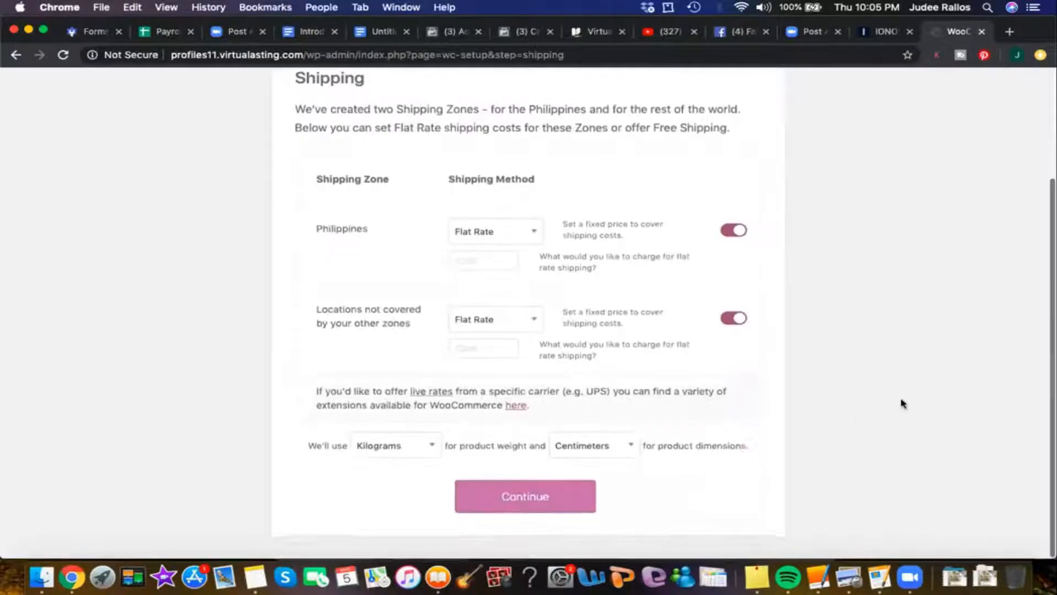
{"action": "scroll", "coordinate": [900, 403], "scroll_direction": "up", "scroll_amount": 3}
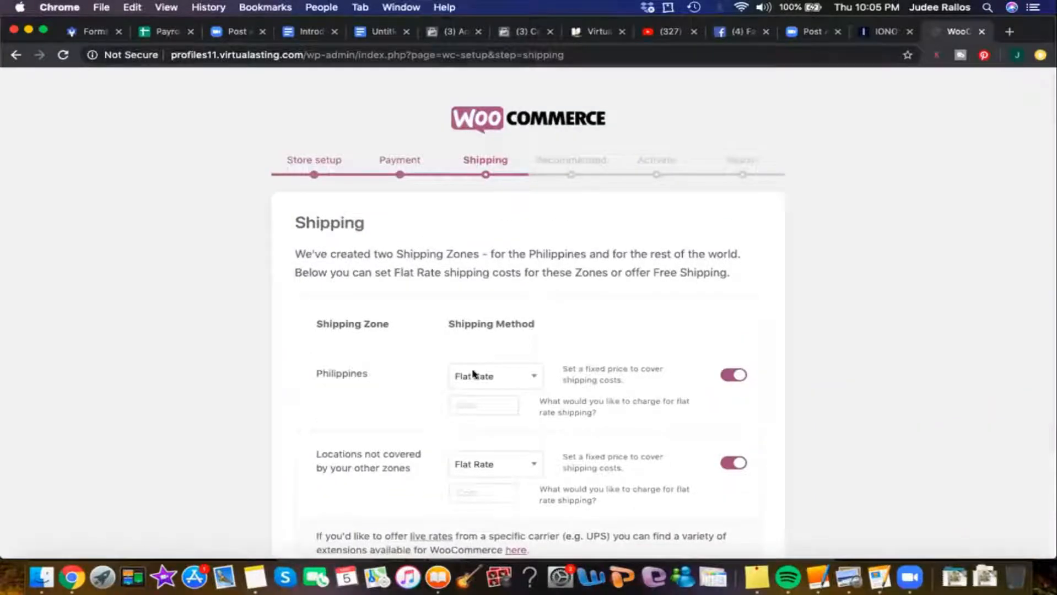
{"action": "left_click", "coordinate": [17, 56]}
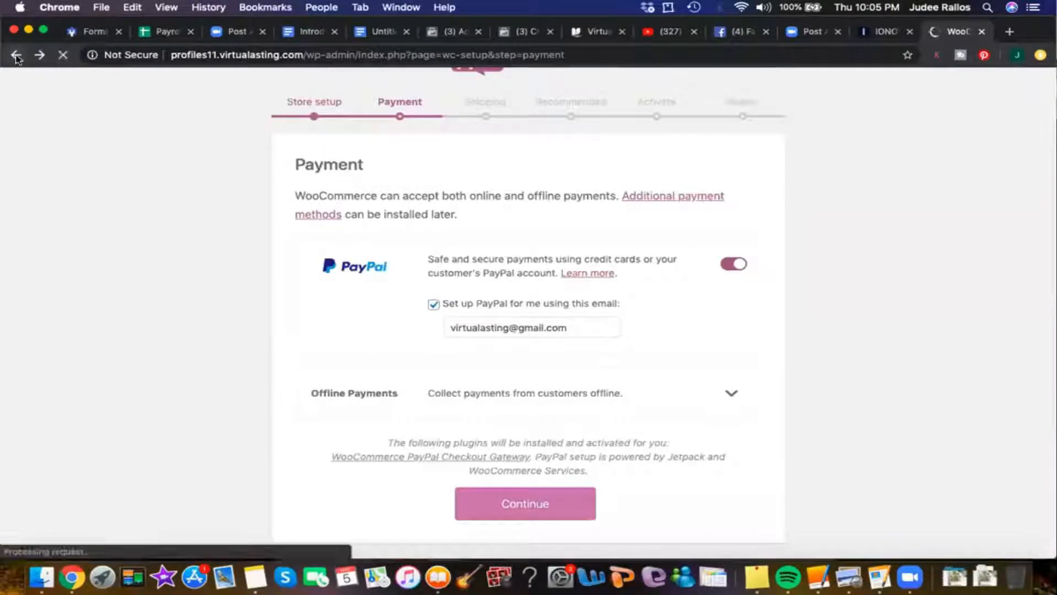
{"action": "left_click", "coordinate": [17, 56]}
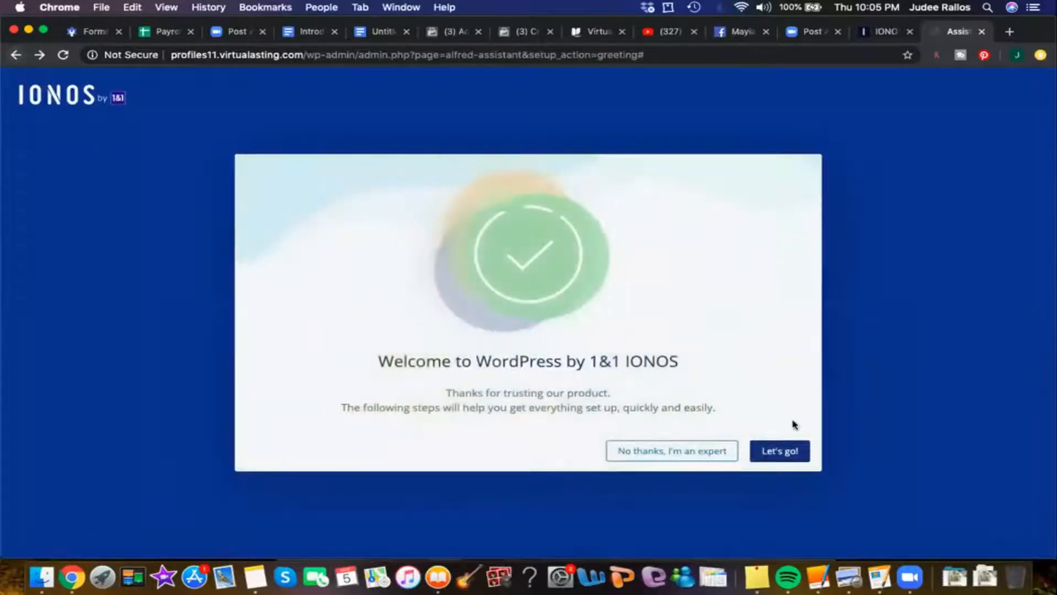
- Start the IONOS assistant and install the Zerif Lite theme from the theme chooser
{"action": "left_click", "coordinate": [789, 452]}
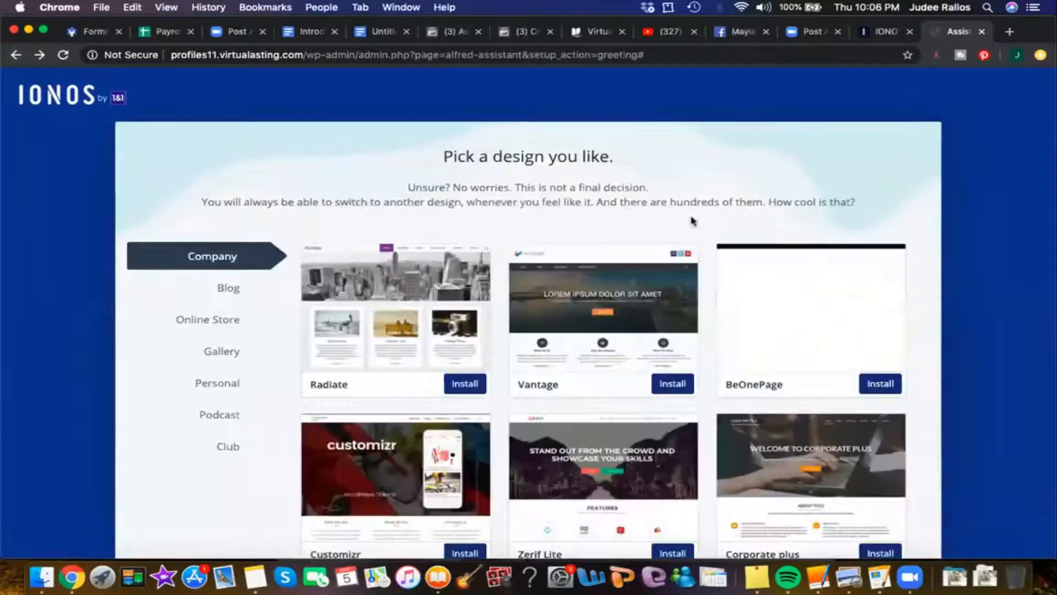
{"action": "scroll", "coordinate": [750, 344], "scroll_direction": "down", "scroll_amount": 3}
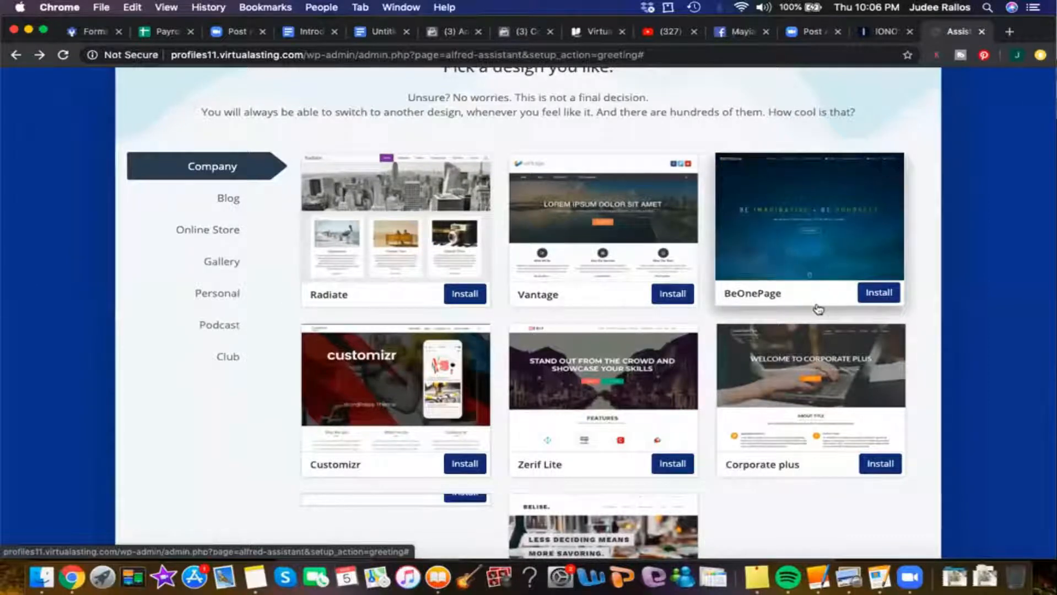
{"action": "scroll", "coordinate": [816, 307], "scroll_direction": "down", "scroll_amount": 3}
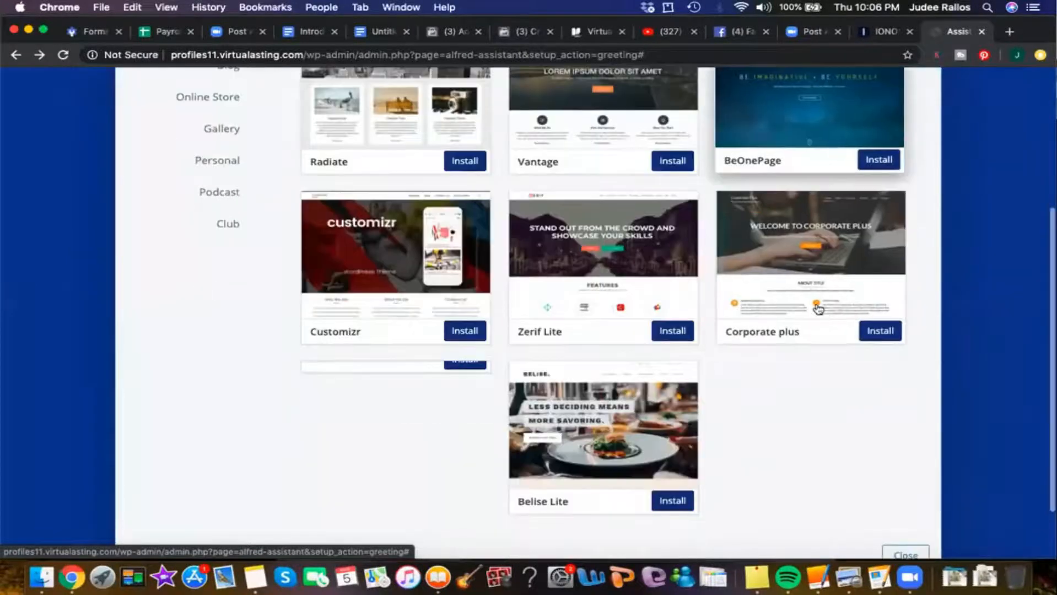
{"action": "left_click", "coordinate": [665, 333]}
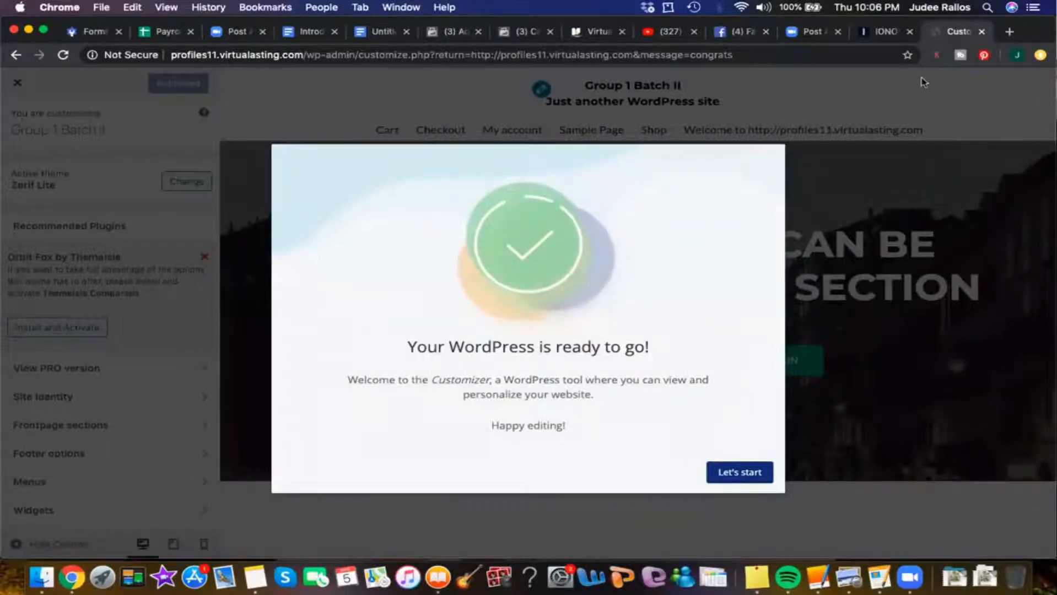
- Dismiss the ready-to-go welcome and exit the Customizer to the live front page
{"action": "left_click", "coordinate": [734, 474]}
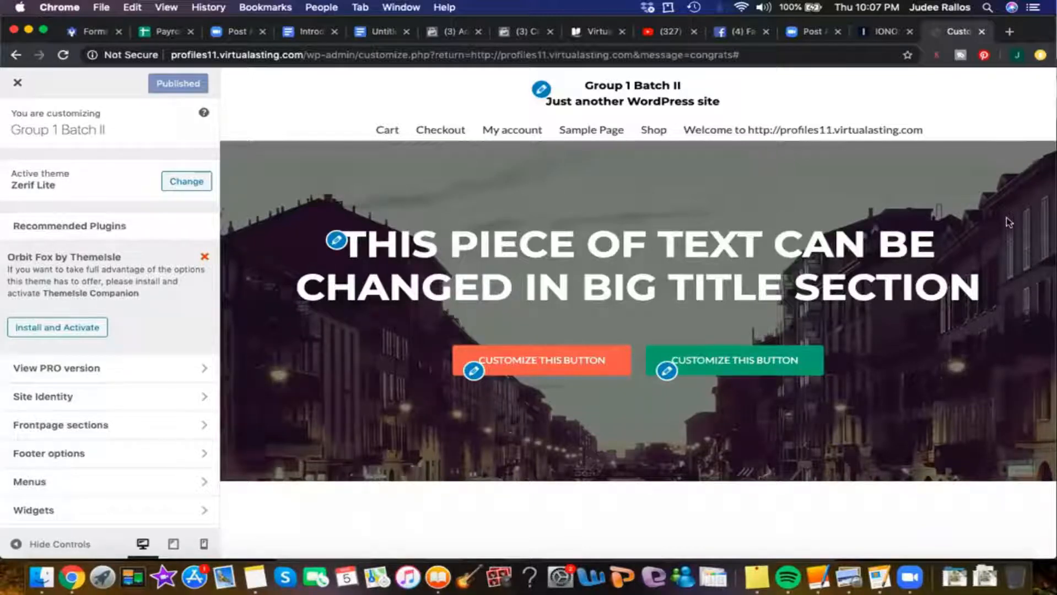
{"action": "left_click", "coordinate": [18, 87]}
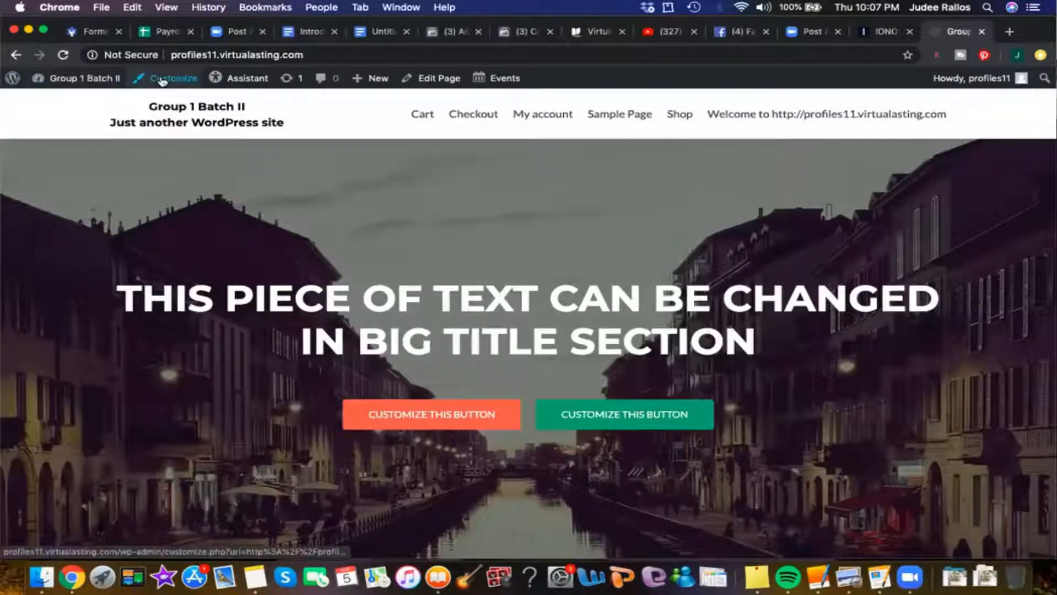
- Go to the Dashboard and open Installed Plugins to list all 16 plugins
{"action": "left_click", "coordinate": [92, 80]}
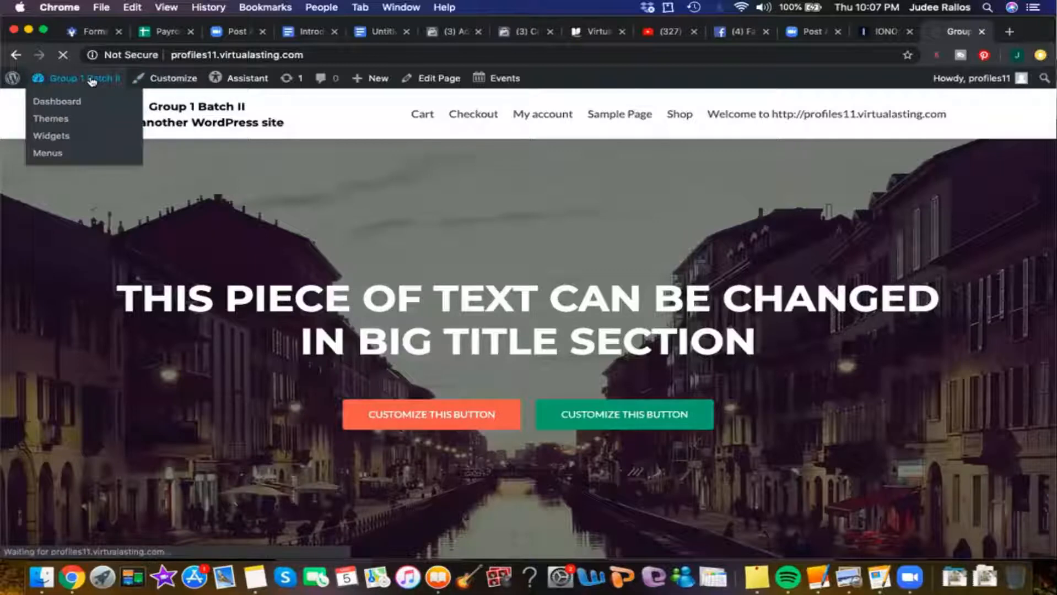
{"action": "left_click", "coordinate": [64, 103]}
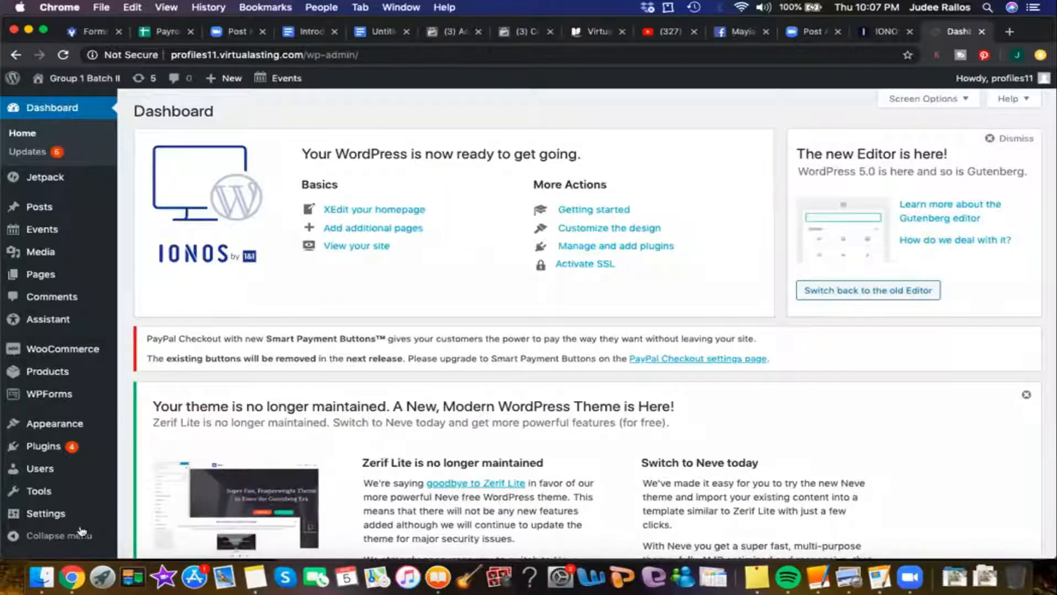
{"action": "mouse_move", "coordinate": [43, 455]}
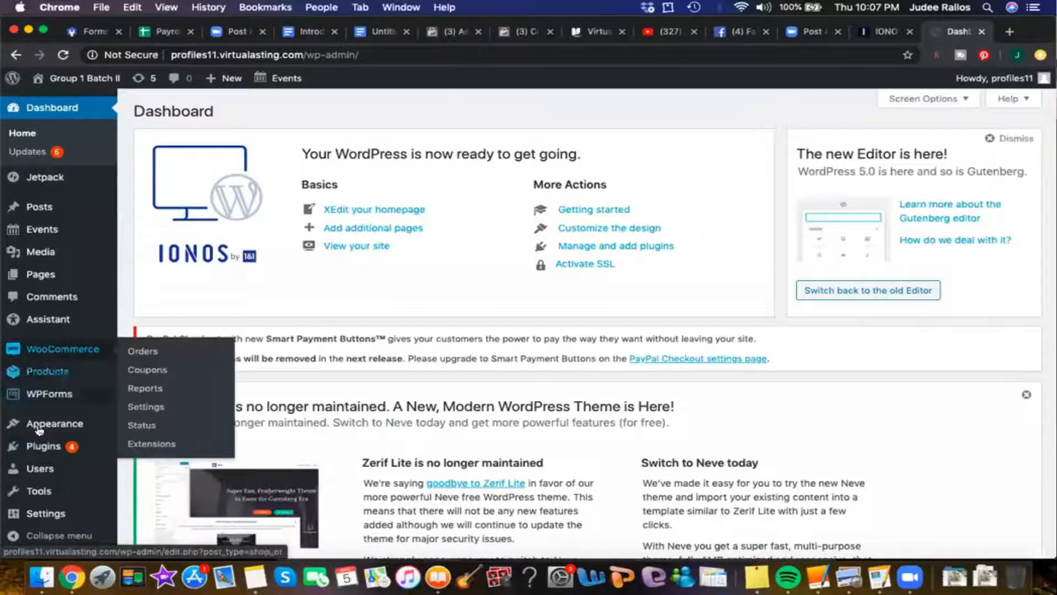
{"action": "left_click", "coordinate": [142, 449]}
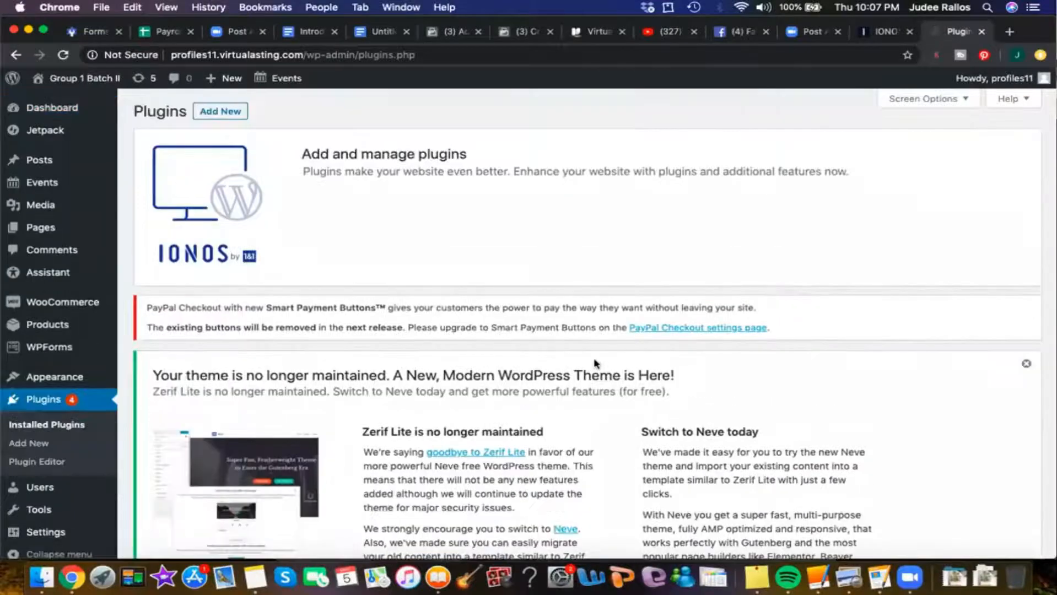
{"action": "scroll", "coordinate": [127, 480], "scroll_direction": "down", "scroll_amount": 3}
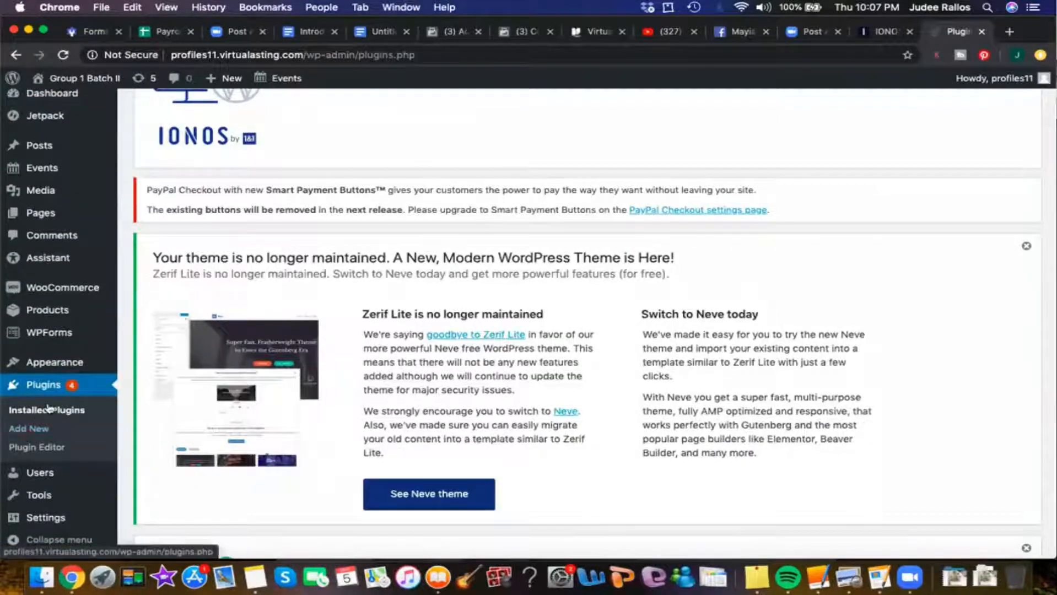
{"action": "left_click", "coordinate": [49, 411]}
{"action": "scroll", "coordinate": [456, 367], "scroll_direction": "down", "scroll_amount": 10}
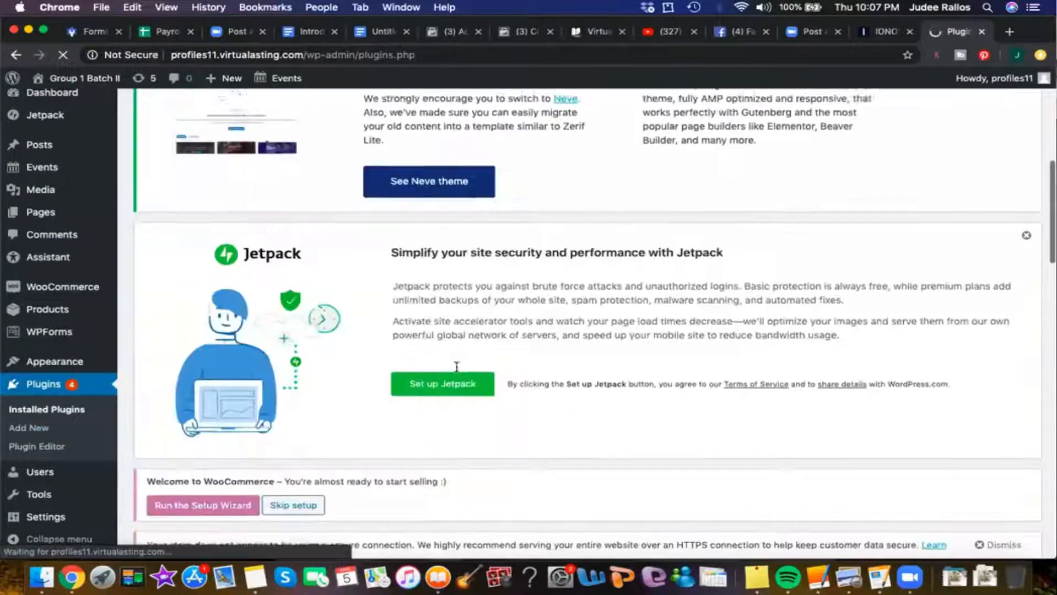
{"action": "scroll", "coordinate": [456, 367], "scroll_direction": "down", "scroll_amount": 10}
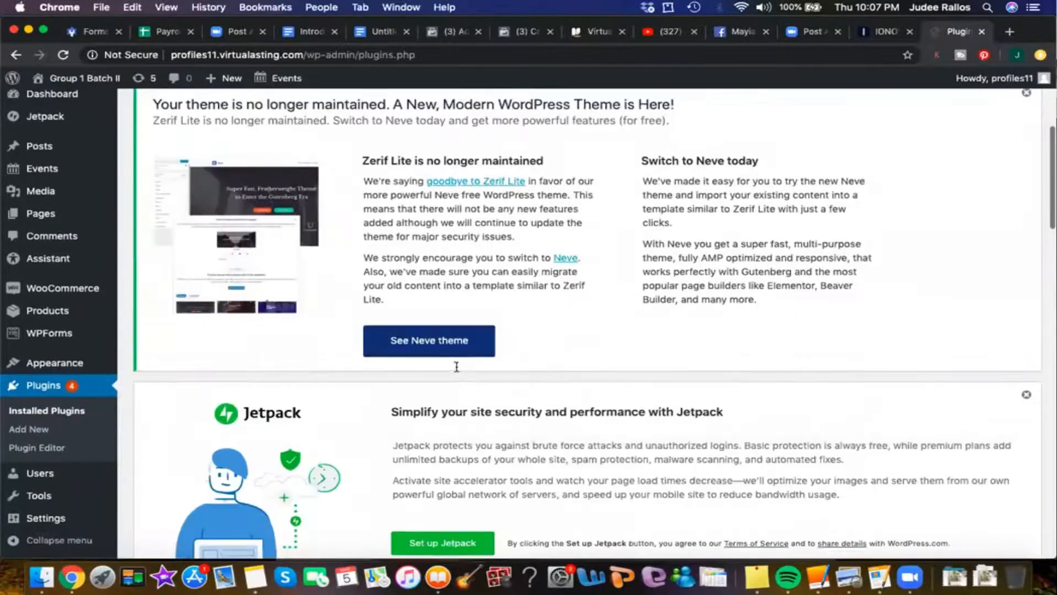
{"action": "scroll", "coordinate": [456, 367], "scroll_direction": "down", "scroll_amount": 5}
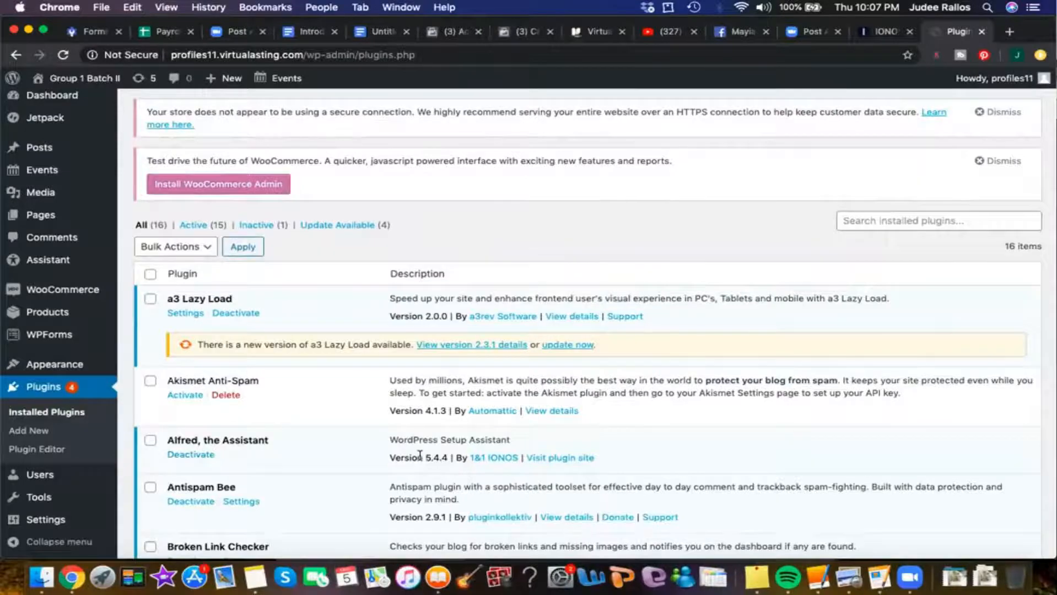
{"action": "scroll", "coordinate": [419, 456], "scroll_direction": "down", "scroll_amount": 3}
- Tick WooCommerce, WooCommerce PayPal Checkout Gateway and WooCommerce Services in the plugin list
{"action": "scroll", "coordinate": [419, 458], "scroll_direction": "down", "scroll_amount": 4}
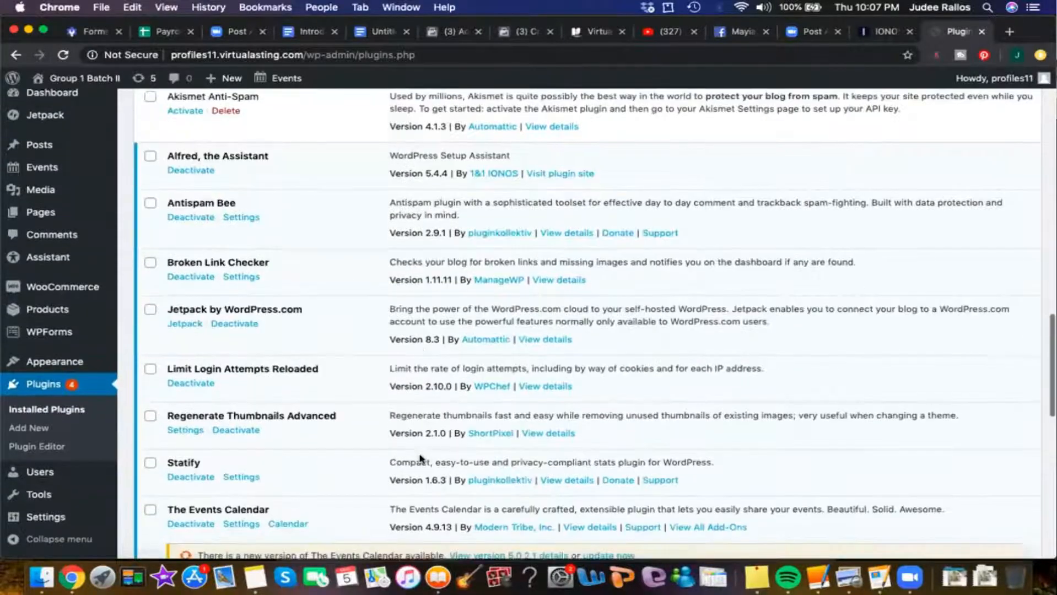
{"action": "scroll", "coordinate": [420, 458], "scroll_direction": "down", "scroll_amount": 8}
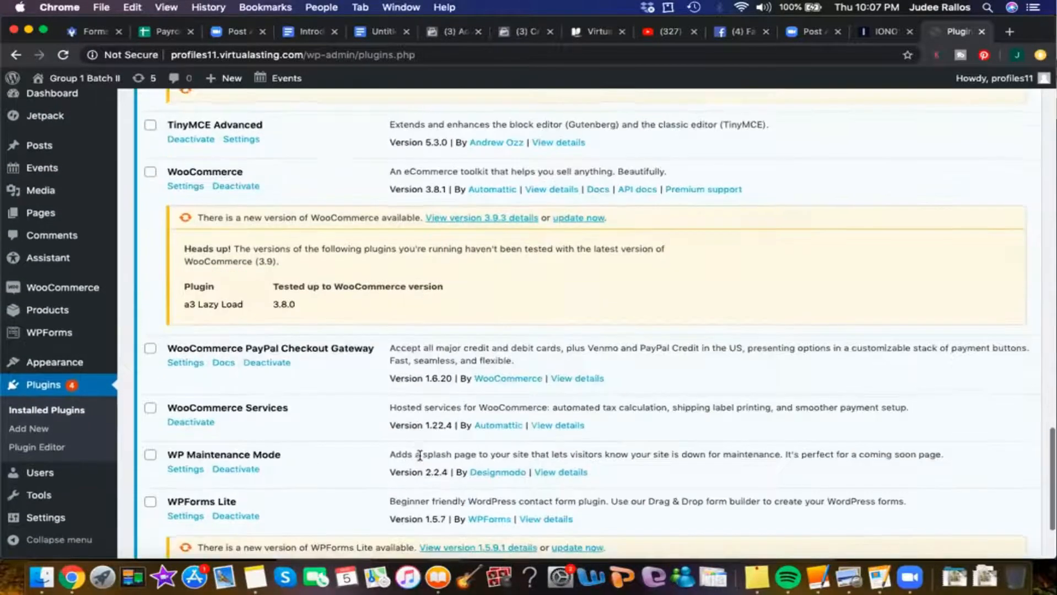
{"action": "scroll", "coordinate": [420, 457], "scroll_direction": "up", "scroll_amount": 3}
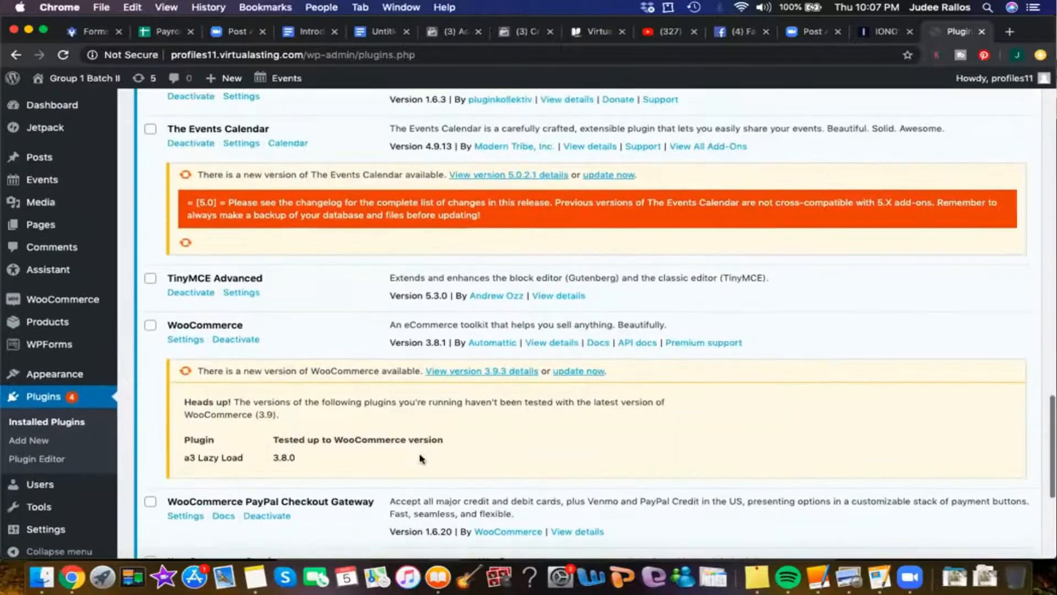
{"action": "left_click", "coordinate": [151, 326]}
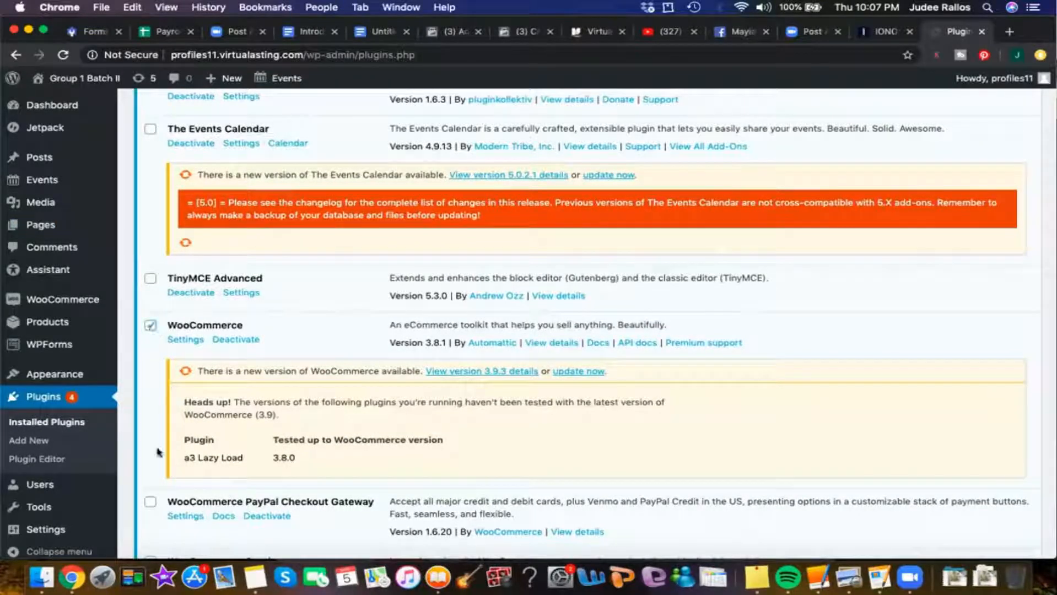
{"action": "left_click", "coordinate": [151, 502]}
{"action": "scroll", "coordinate": [153, 506], "scroll_direction": "down", "scroll_amount": 3}
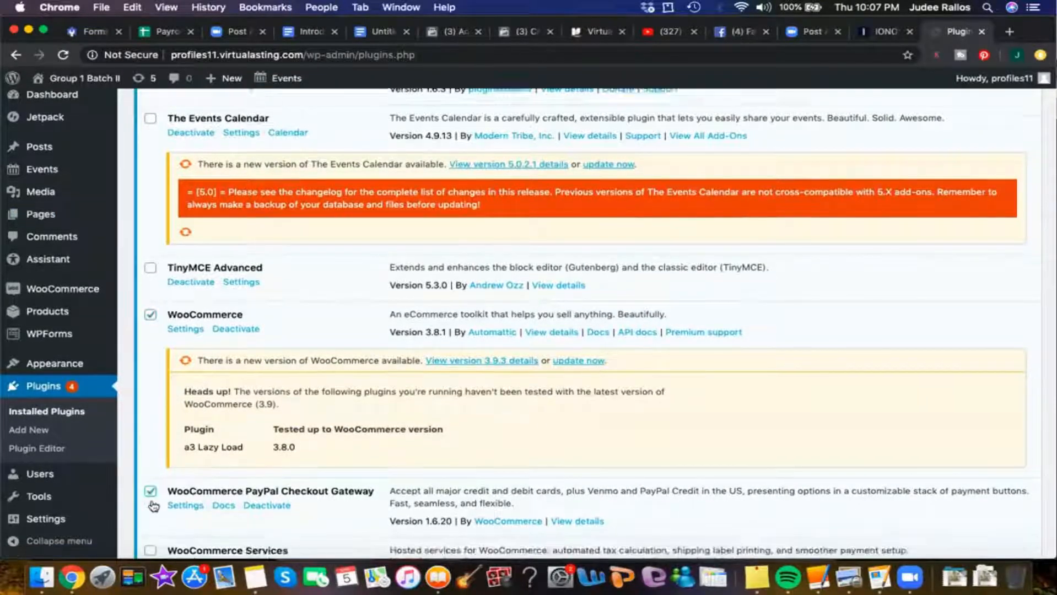
{"action": "left_click", "coordinate": [151, 455]}
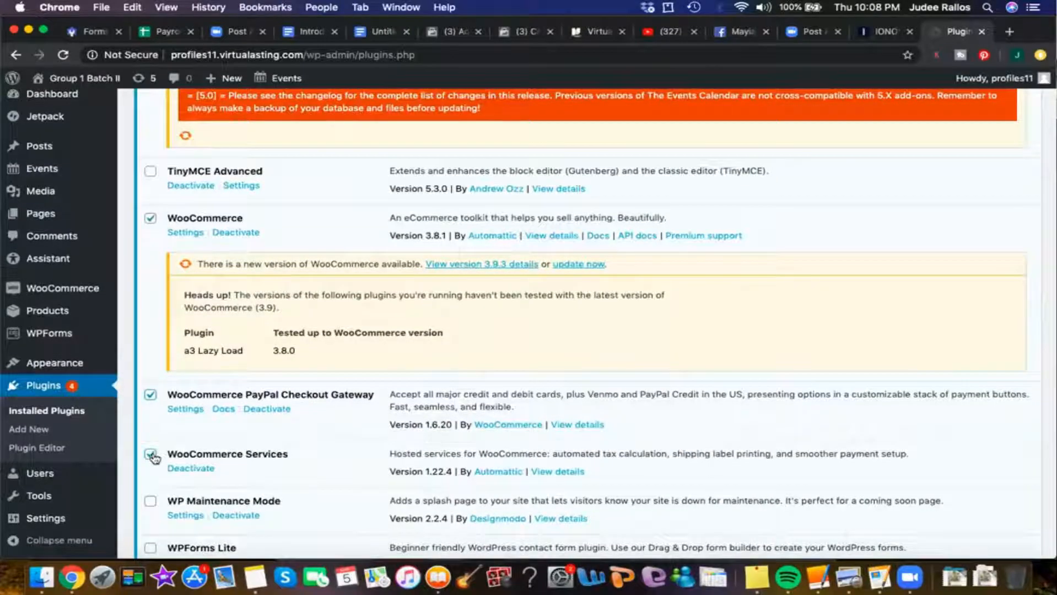
{"action": "scroll", "coordinate": [153, 455], "scroll_direction": "down", "scroll_amount": 3}
{"action": "scroll", "coordinate": [349, 388], "scroll_direction": "up", "scroll_amount": 10}
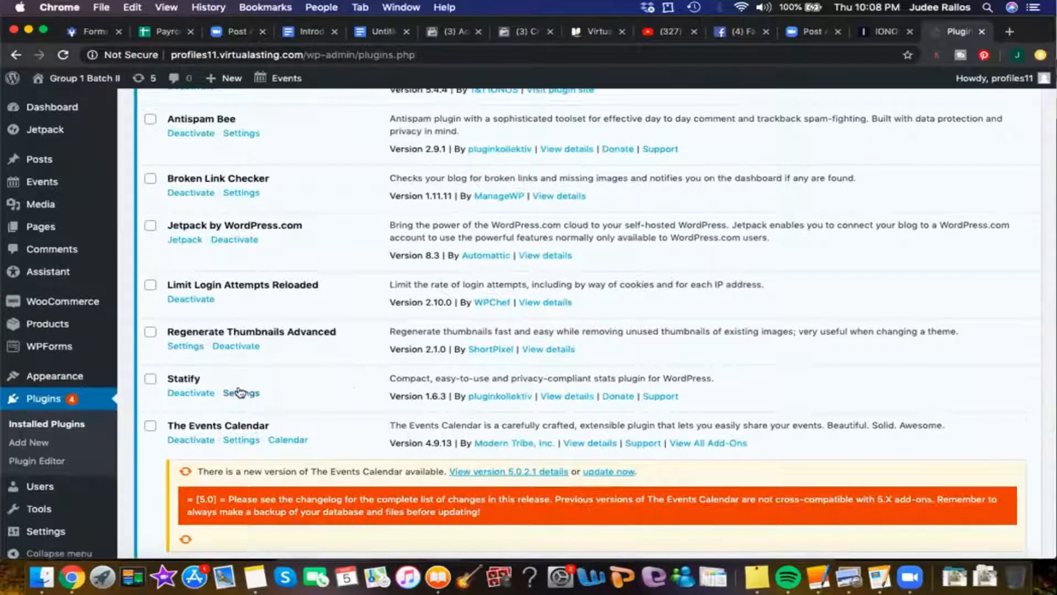
{"action": "scroll", "coordinate": [237, 390], "scroll_direction": "up", "scroll_amount": 2}
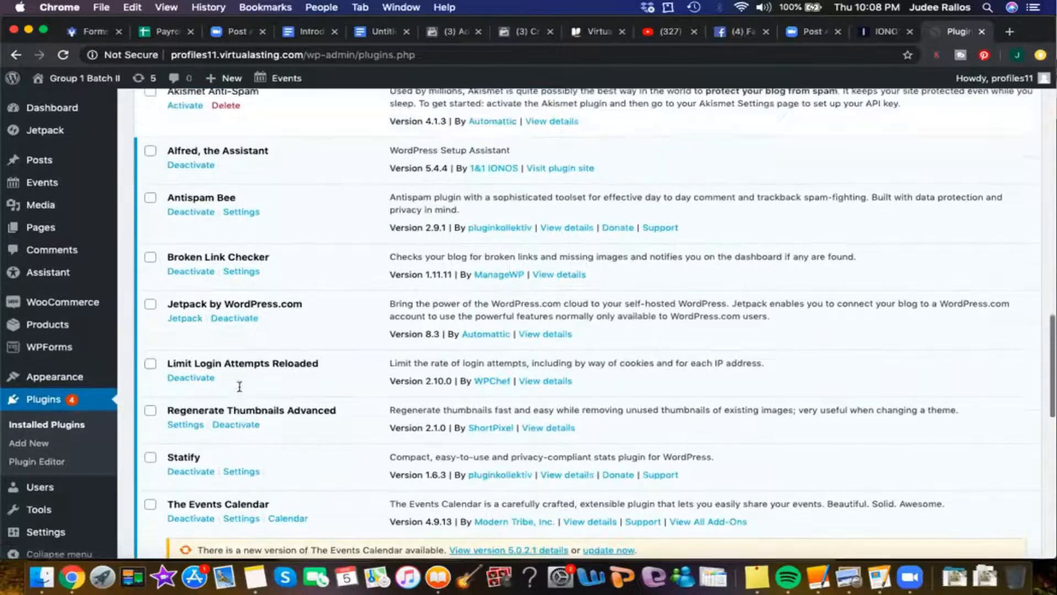
{"action": "scroll", "coordinate": [331, 396], "scroll_direction": "up", "scroll_amount": 3}
{"action": "scroll", "coordinate": [332, 396], "scroll_direction": "up", "scroll_amount": 10}
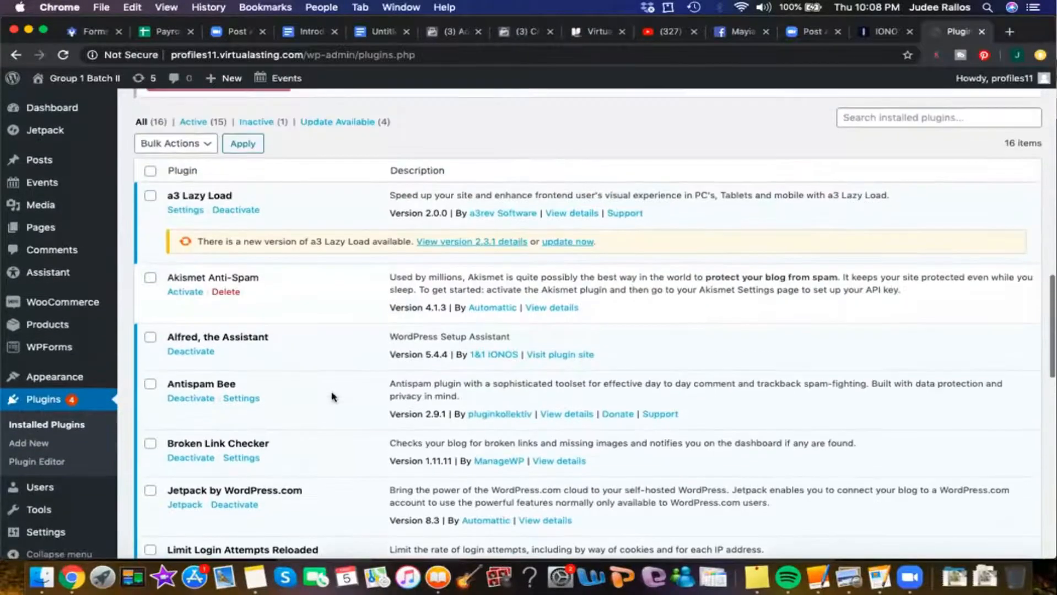
{"action": "scroll", "coordinate": [407, 441], "scroll_direction": "down", "scroll_amount": 4}
{"action": "scroll", "coordinate": [407, 441], "scroll_direction": "down", "scroll_amount": 8}
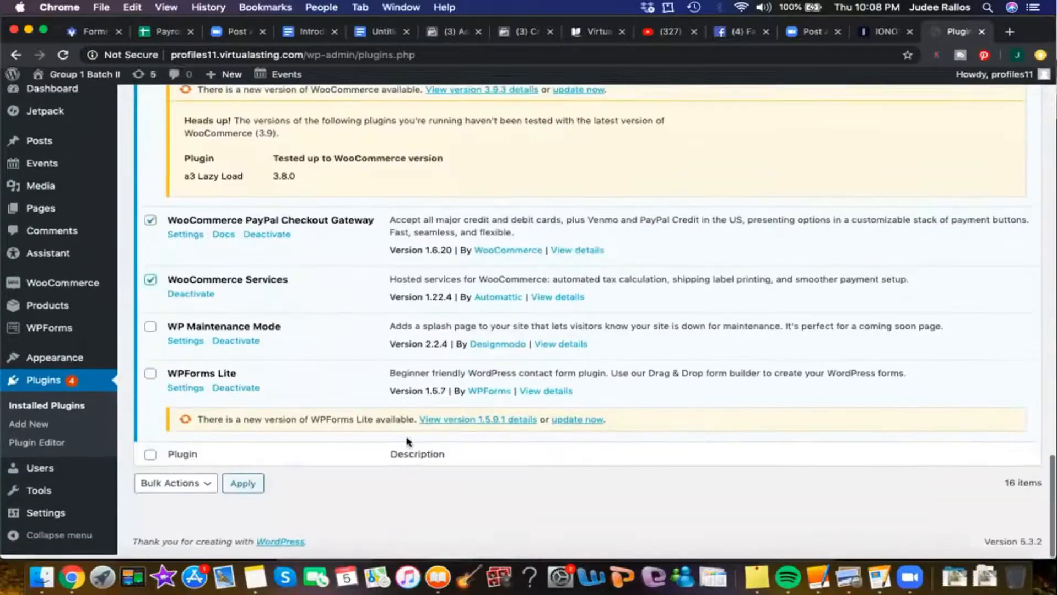
- Apply the bulk Delete action to the three ticked plugins and confirm it
{"action": "left_click", "coordinate": [199, 488]}
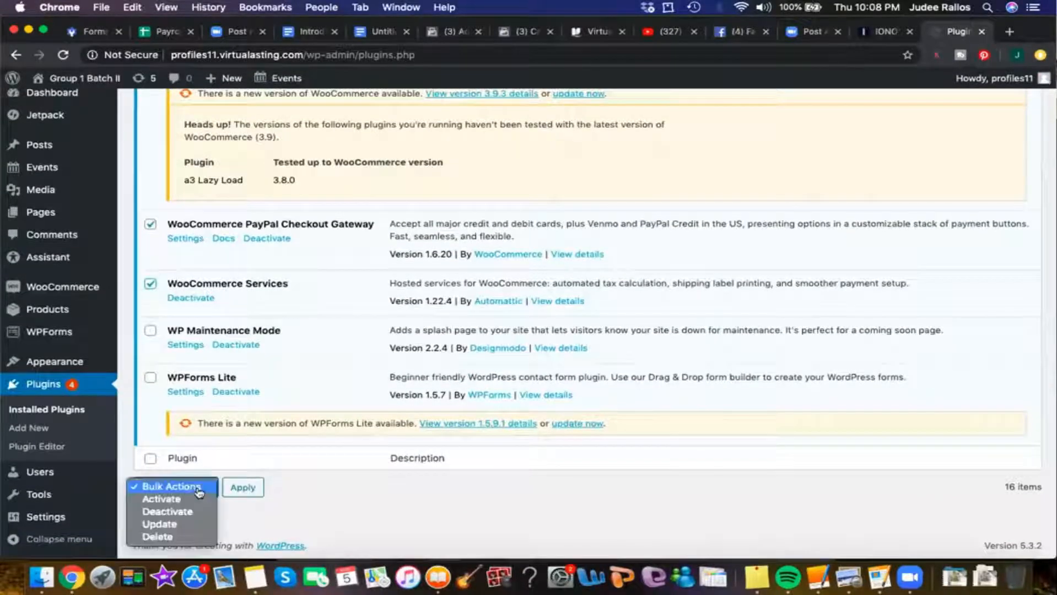
{"action": "left_click", "coordinate": [182, 537]}
{"action": "left_click", "coordinate": [236, 488]}
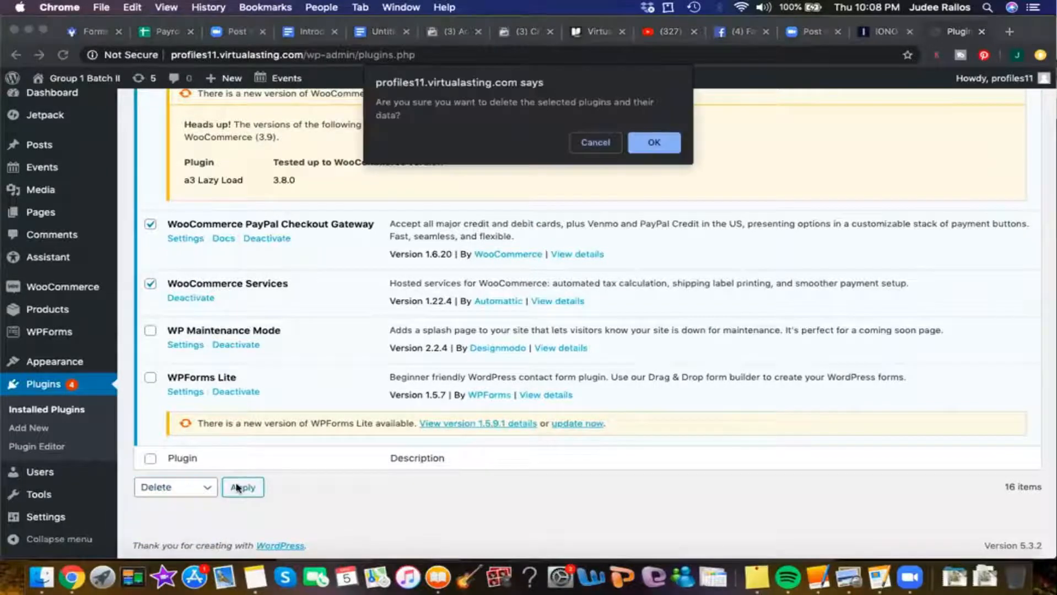
{"action": "left_click", "coordinate": [656, 145]}
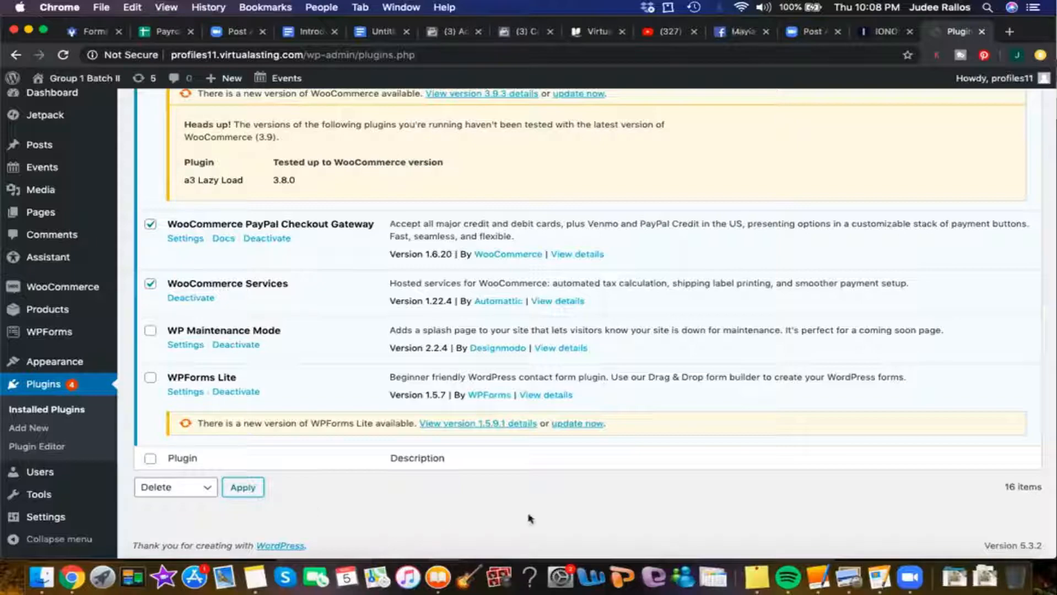
- Bulk-deactivate the three ticked WooCommerce plugins instead
{"action": "scroll", "coordinate": [766, 474], "scroll_direction": "up", "scroll_amount": 10}
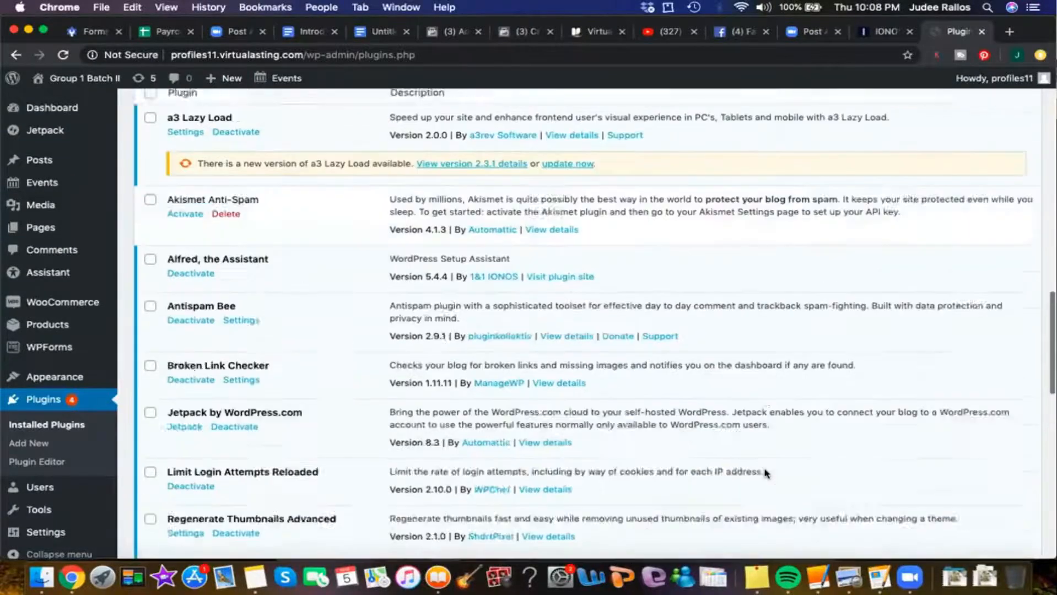
{"action": "scroll", "coordinate": [766, 474], "scroll_direction": "up", "scroll_amount": 10}
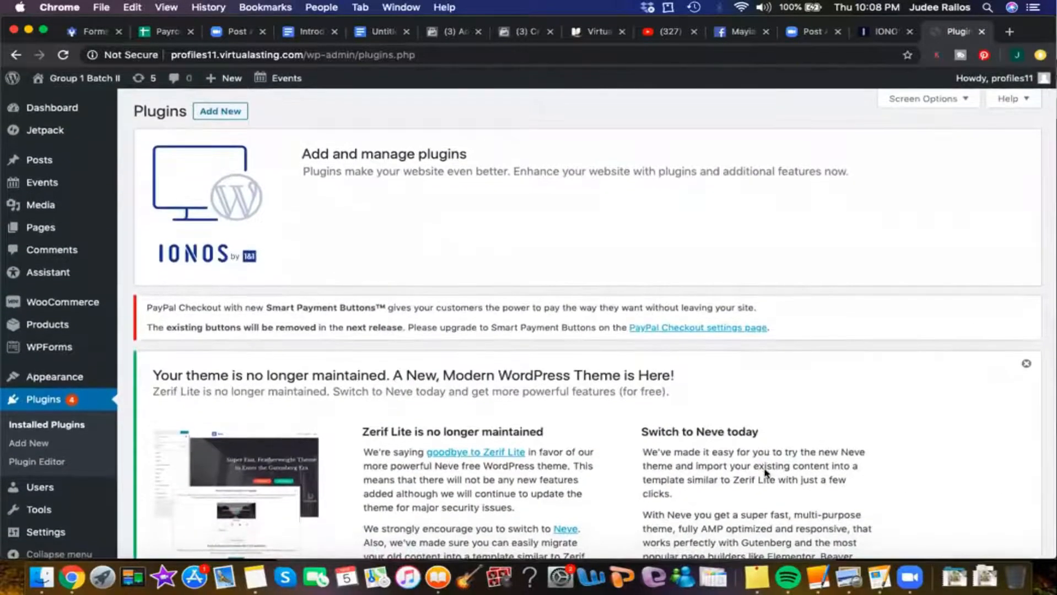
{"action": "scroll", "coordinate": [765, 473], "scroll_direction": "down", "scroll_amount": 15}
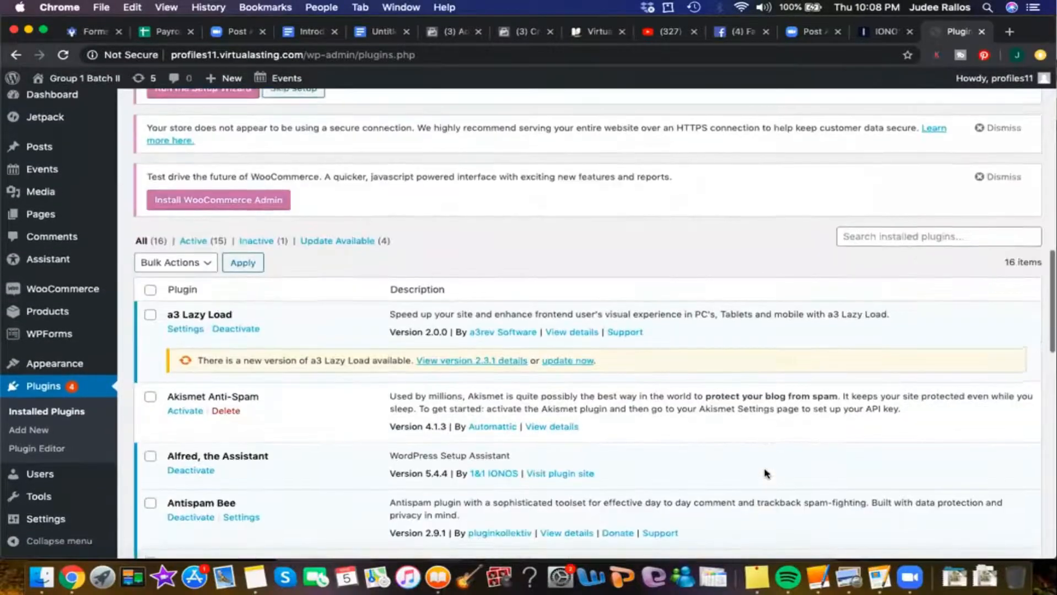
{"action": "scroll", "coordinate": [765, 473], "scroll_direction": "down", "scroll_amount": 10}
{"action": "scroll", "coordinate": [765, 473], "scroll_direction": "up", "scroll_amount": 1}
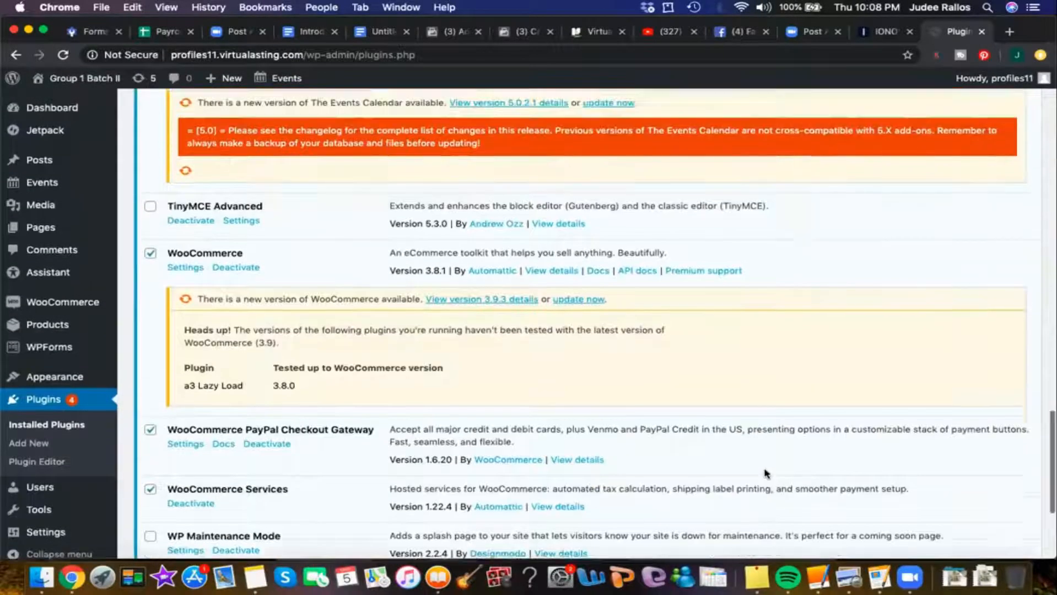
{"action": "scroll", "coordinate": [764, 474], "scroll_direction": "down", "scroll_amount": 5}
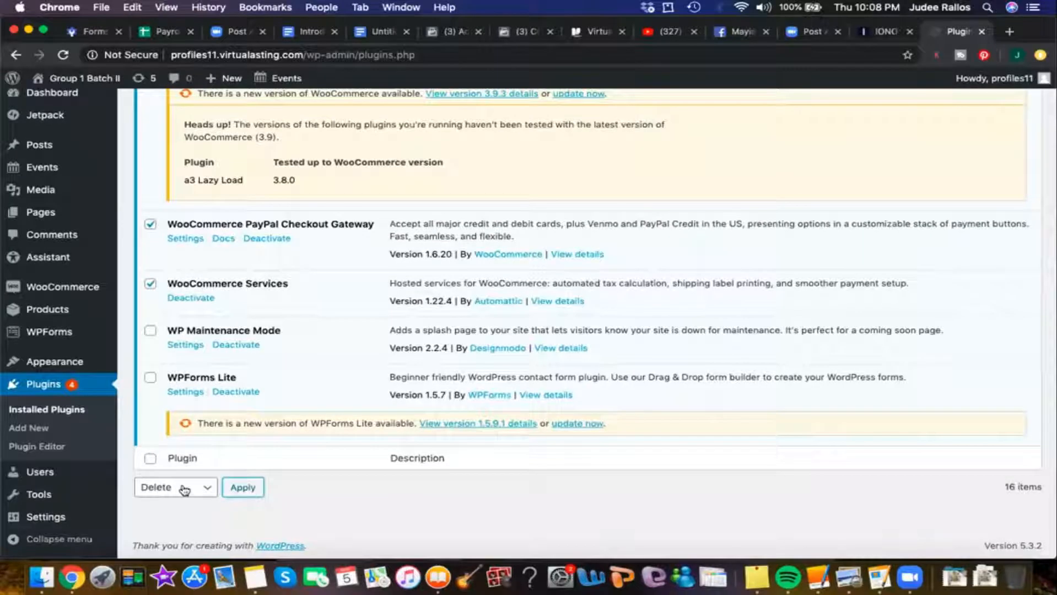
{"action": "left_click", "coordinate": [156, 486]}
{"action": "left_click", "coordinate": [218, 486]}
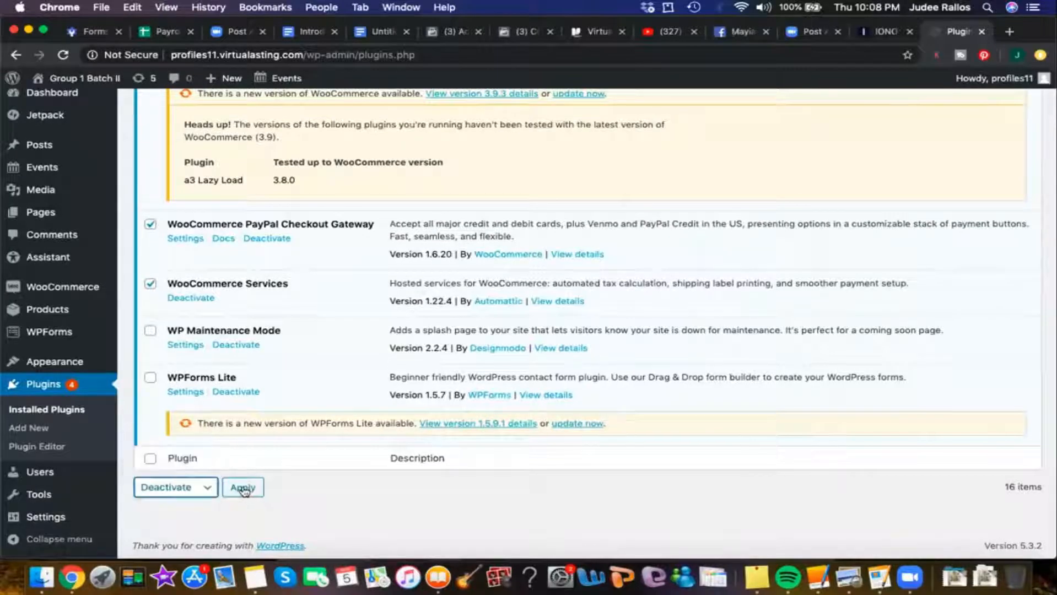
{"action": "left_click", "coordinate": [243, 488]}
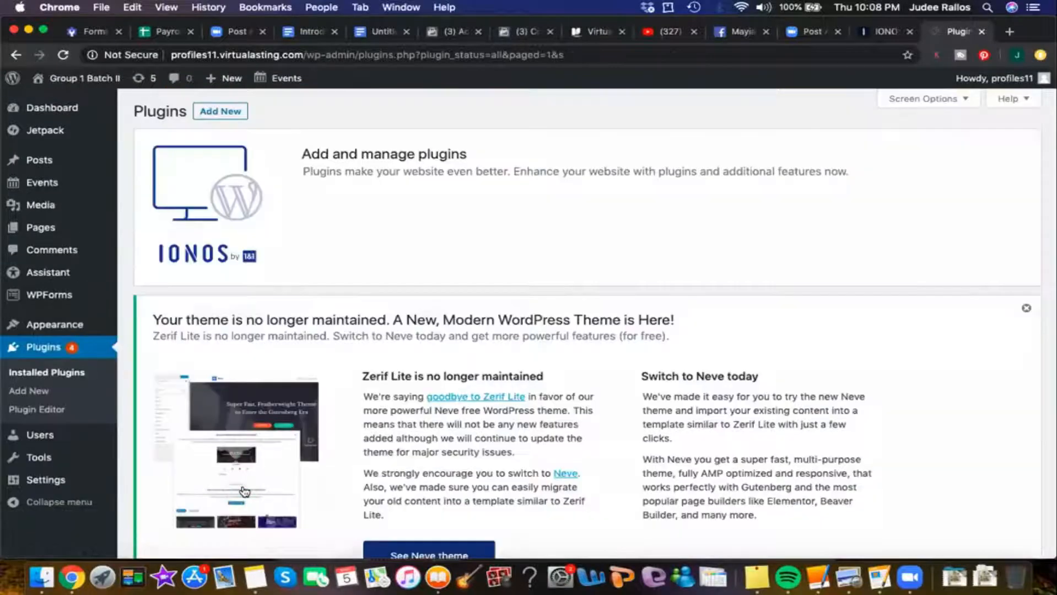
- Delete WooCommerce PayPal Checkout Gateway, WooCommerce and WooCommerce Services, confirming each deletion
{"action": "scroll", "coordinate": [481, 425], "scroll_direction": "down", "scroll_amount": 10}
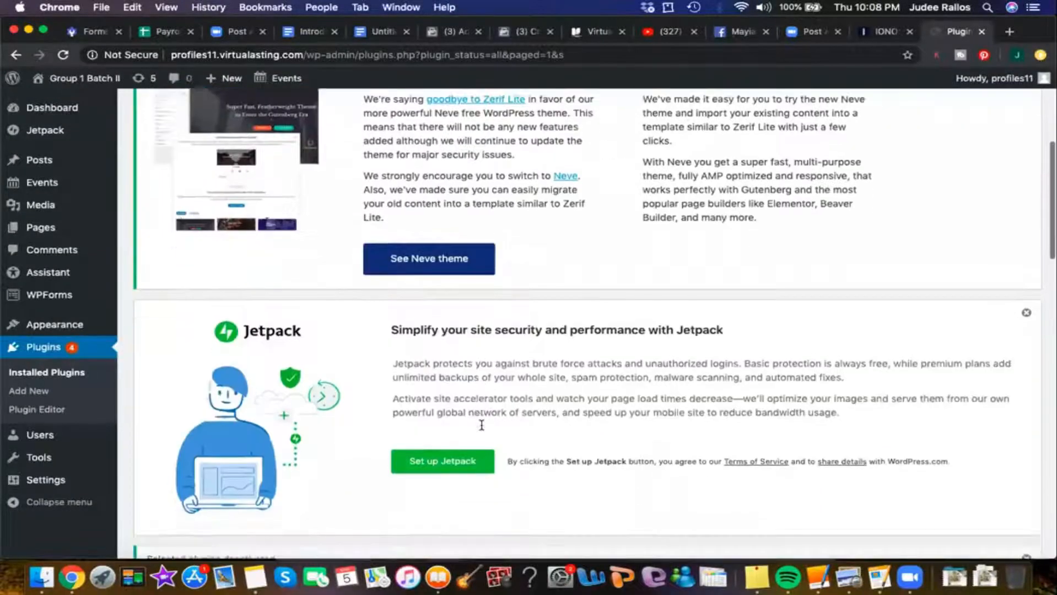
{"action": "scroll", "coordinate": [481, 424], "scroll_direction": "down", "scroll_amount": 12}
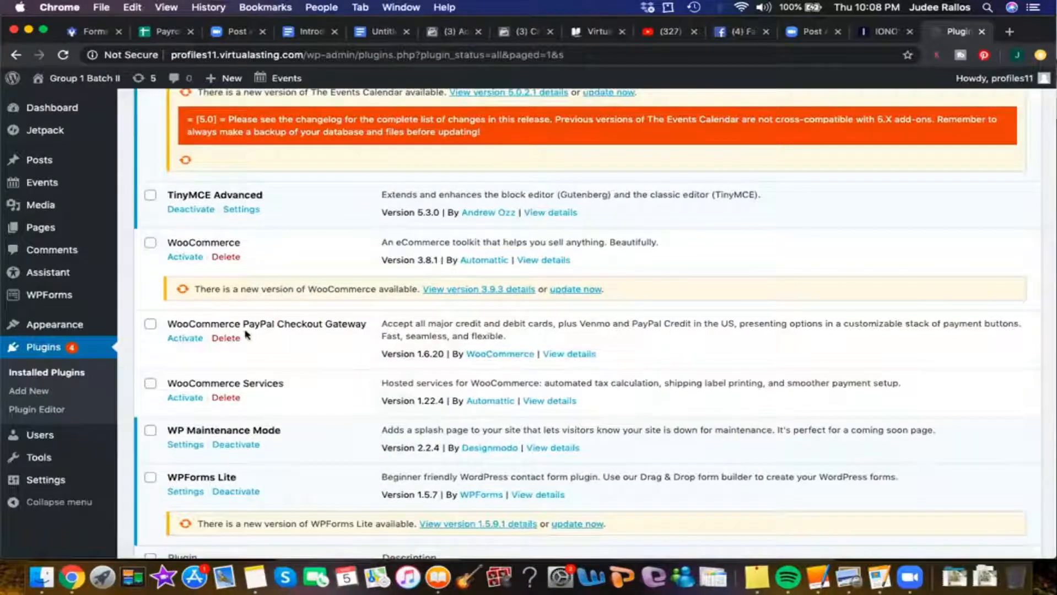
{"action": "left_click", "coordinate": [224, 338]}
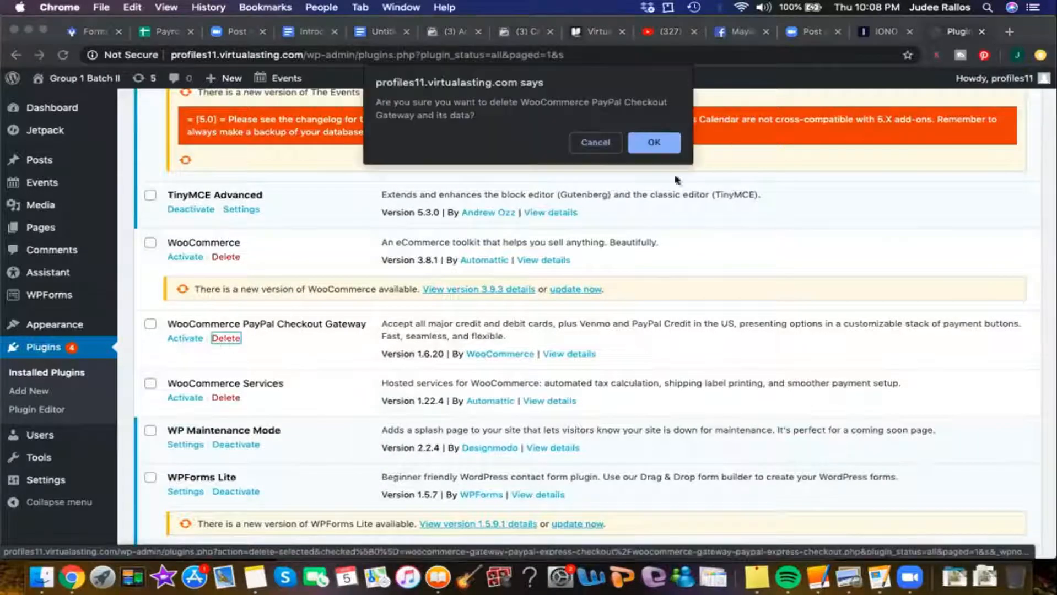
{"action": "left_click", "coordinate": [643, 142]}
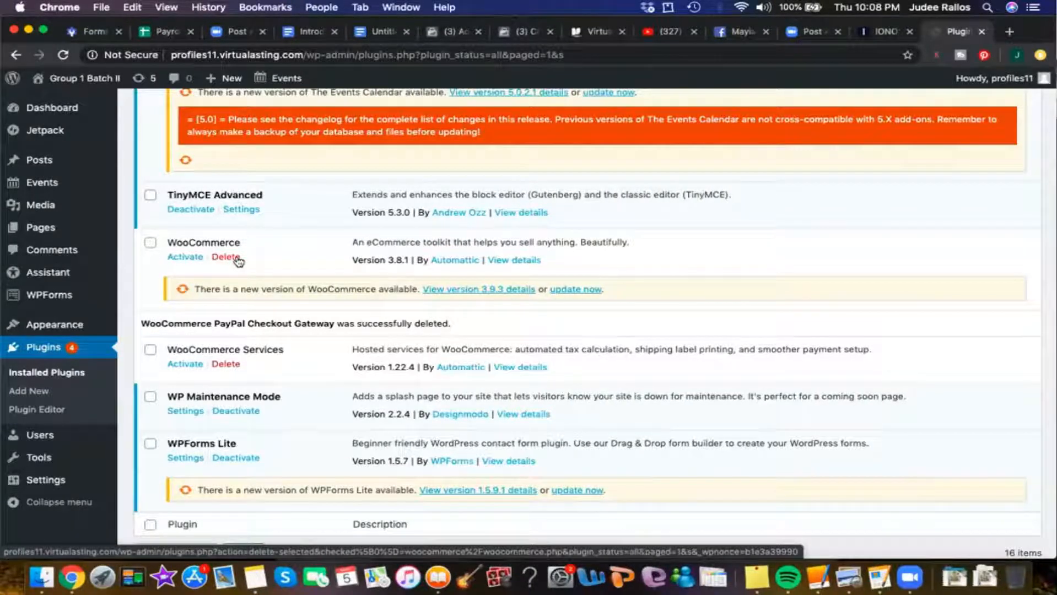
{"action": "left_click", "coordinate": [237, 259]}
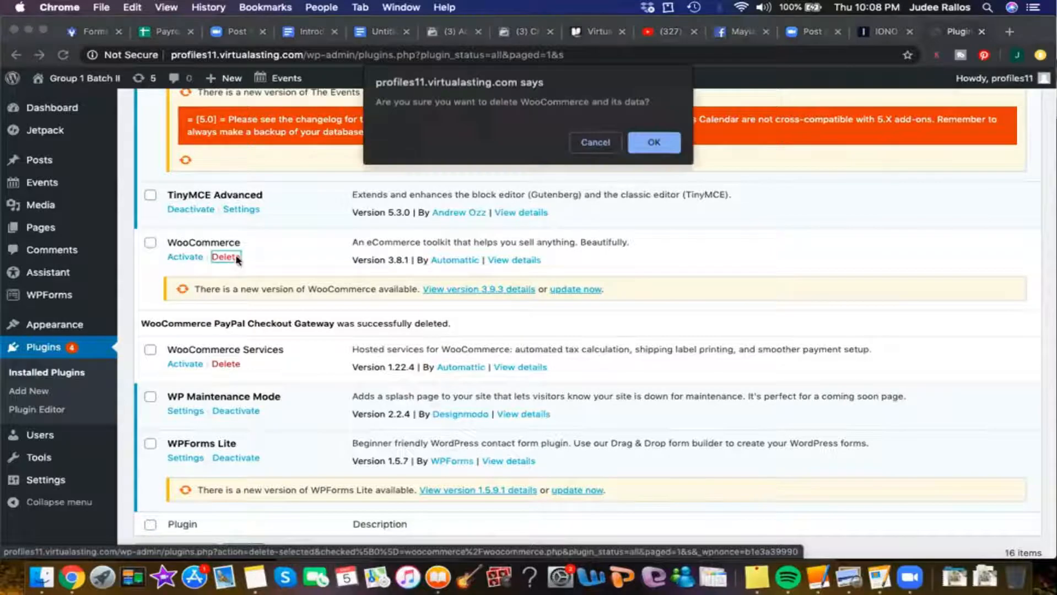
{"action": "left_click", "coordinate": [655, 145]}
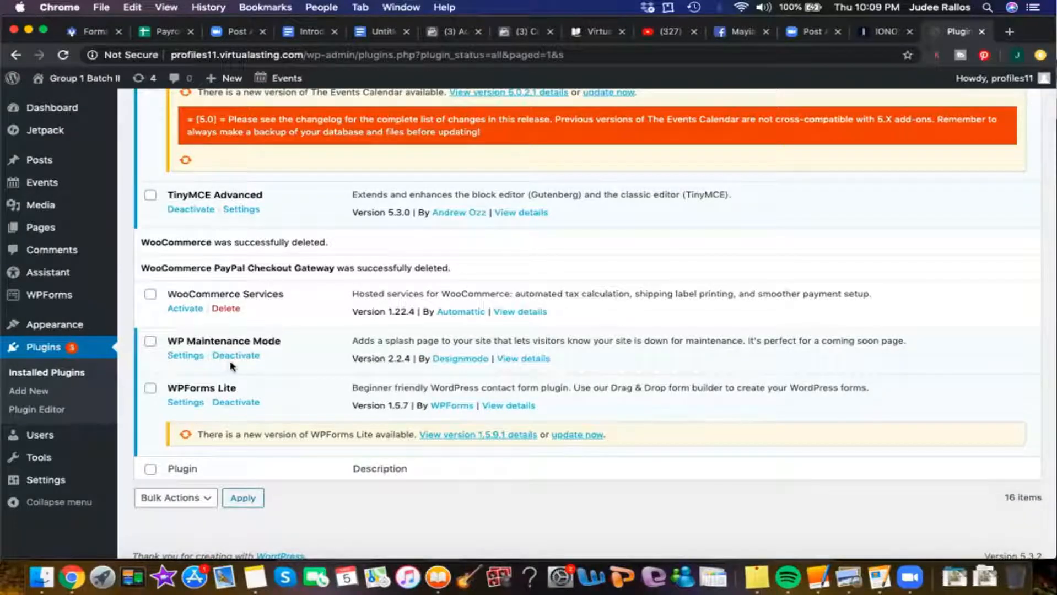
{"action": "left_click", "coordinate": [225, 307]}
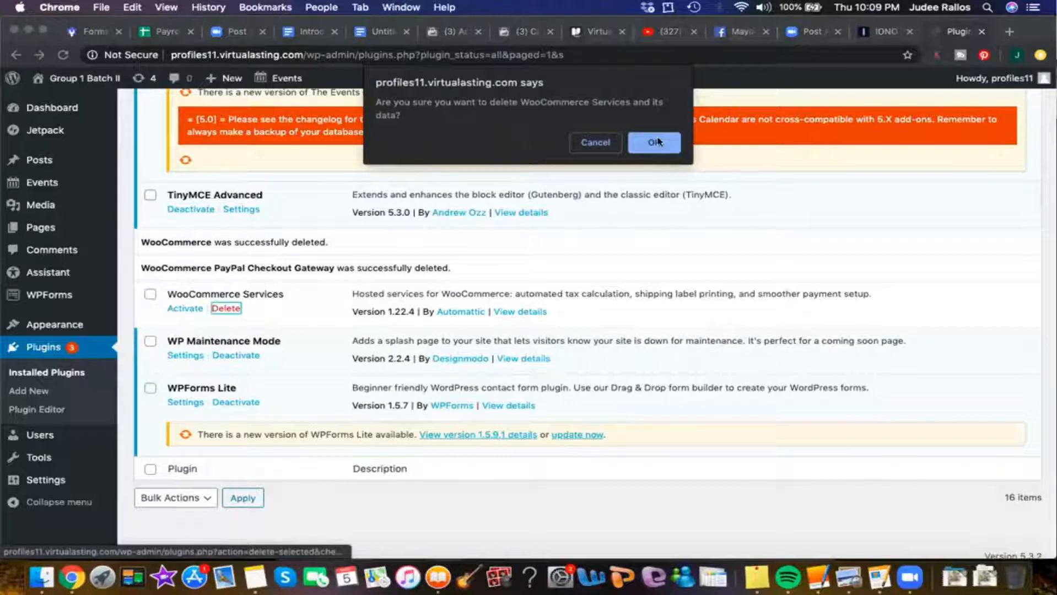
{"action": "left_click", "coordinate": [655, 142]}
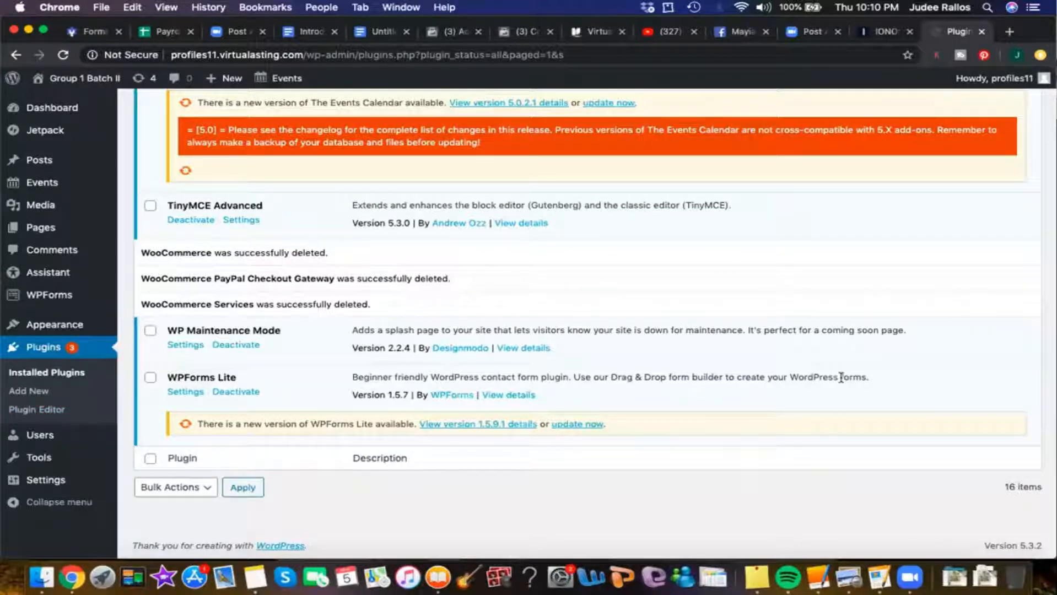
{"action": "scroll", "coordinate": [840, 378], "scroll_direction": "up", "scroll_amount": 15}
{"action": "scroll", "coordinate": [839, 380], "scroll_direction": "down", "scroll_amount": 5}
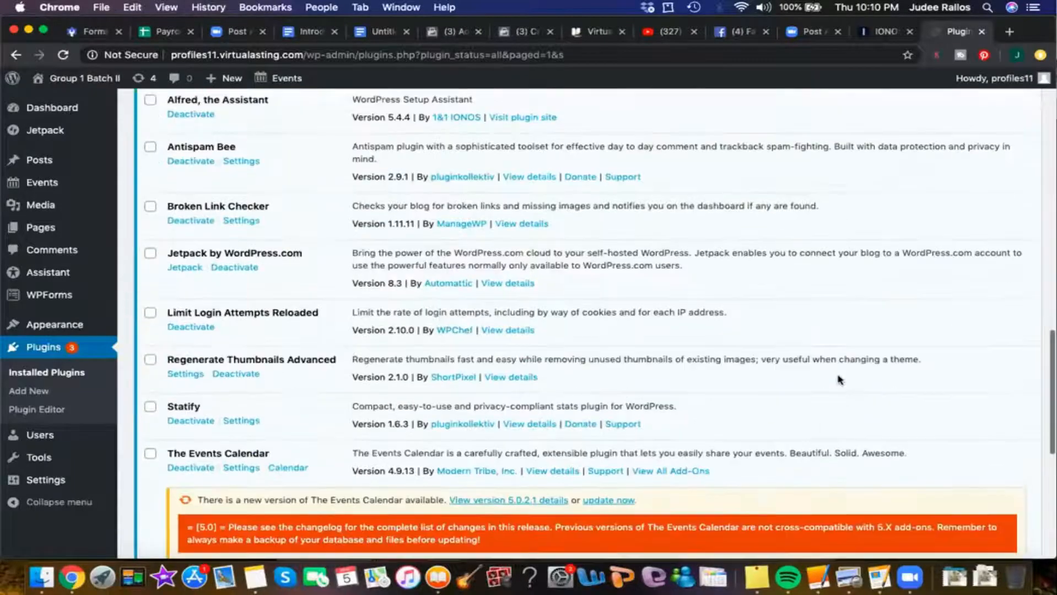
{"action": "scroll", "coordinate": [839, 380], "scroll_direction": "down", "scroll_amount": 5}
{"action": "scroll", "coordinate": [837, 379], "scroll_direction": "up", "scroll_amount": 15}
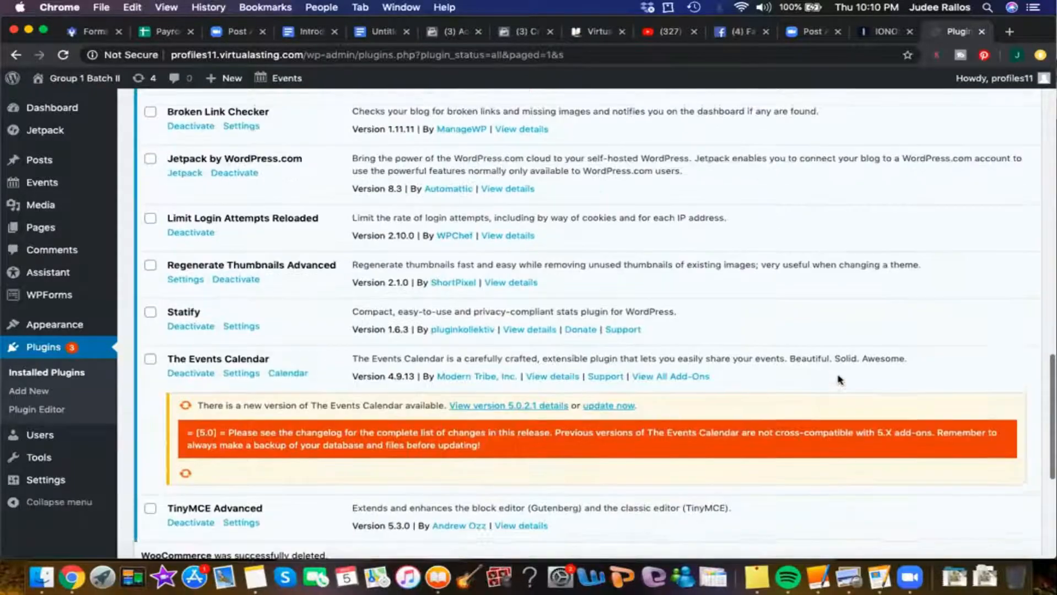
{"action": "scroll", "coordinate": [463, 393], "scroll_direction": "up", "scroll_amount": 2}
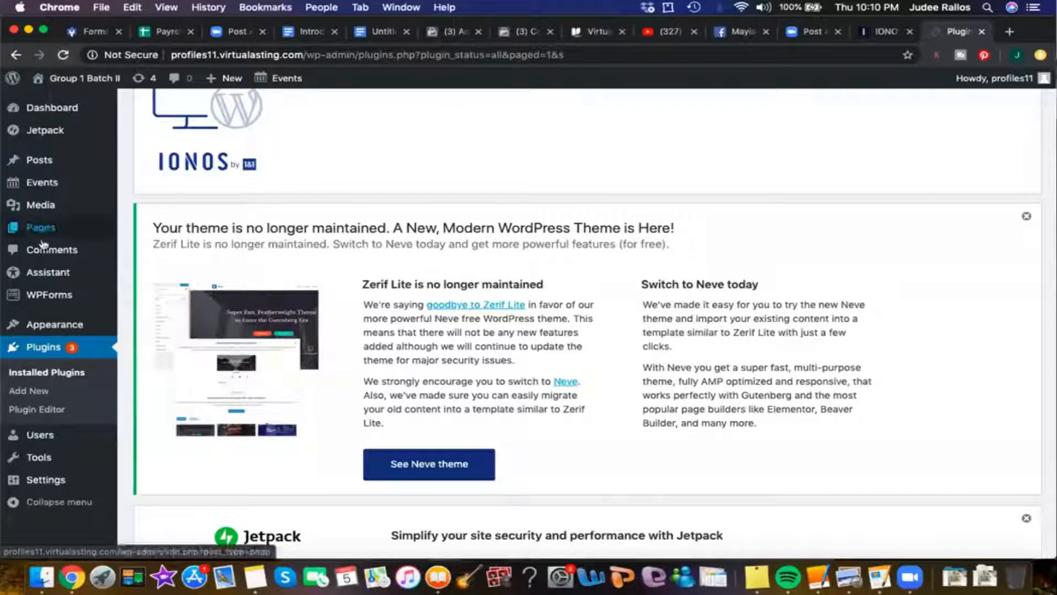
- Open All Pages and tick the Cart, Checkout, My account and Shop pages
{"action": "mouse_move", "coordinate": [41, 228]}
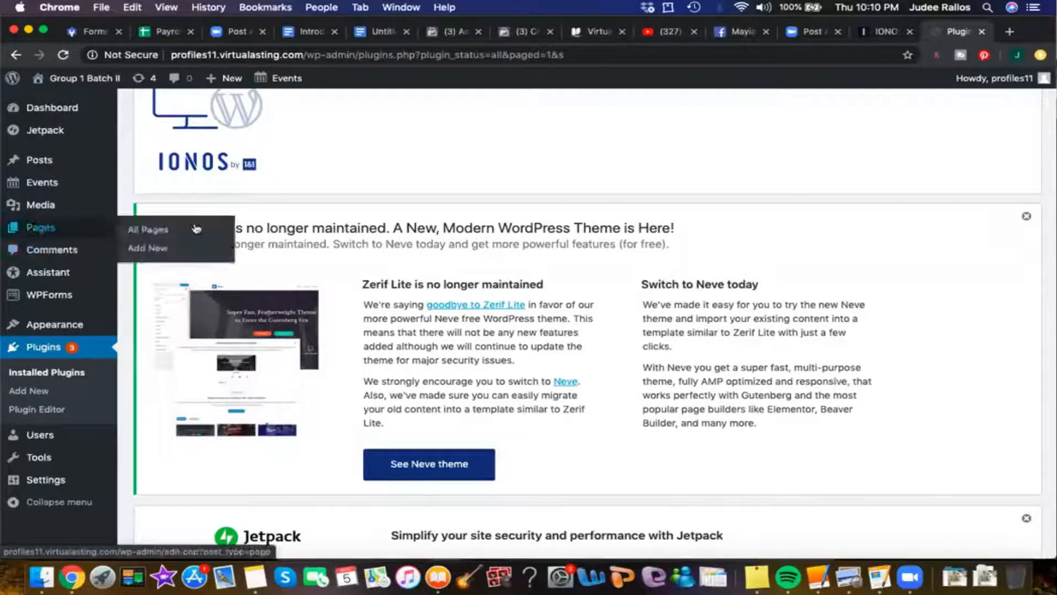
{"action": "left_click", "coordinate": [160, 232]}
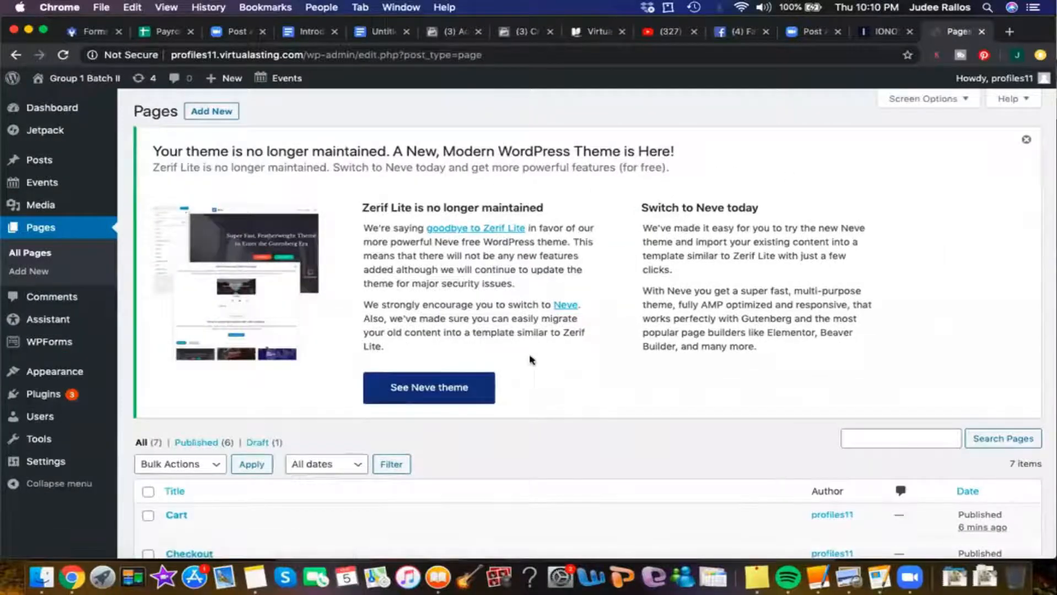
{"action": "scroll", "coordinate": [137, 300], "scroll_direction": "down", "scroll_amount": 5}
{"action": "left_click", "coordinate": [147, 281]}
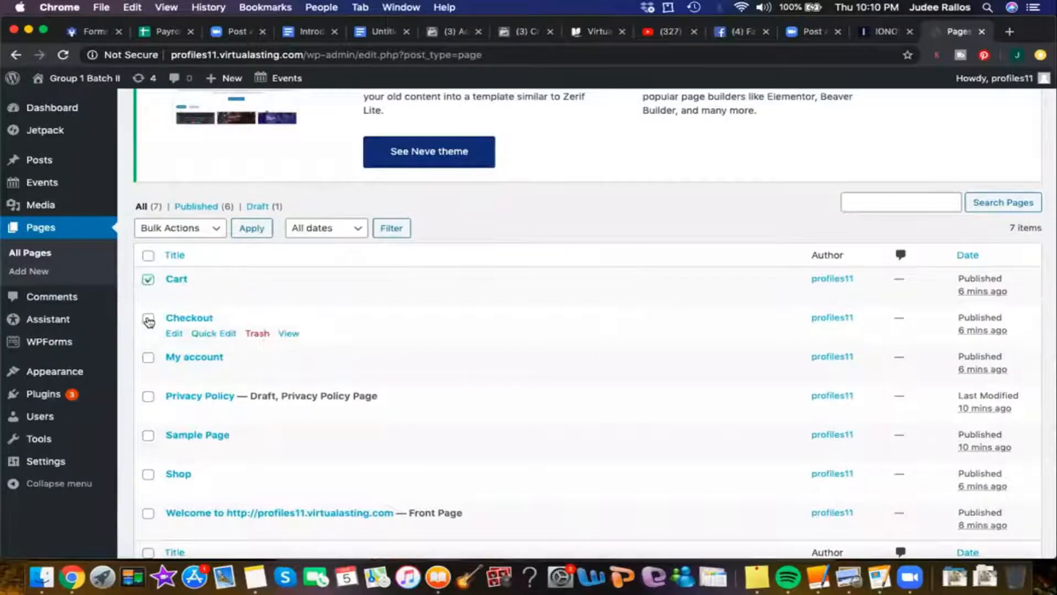
{"action": "left_click", "coordinate": [148, 319]}
{"action": "left_click", "coordinate": [148, 358]}
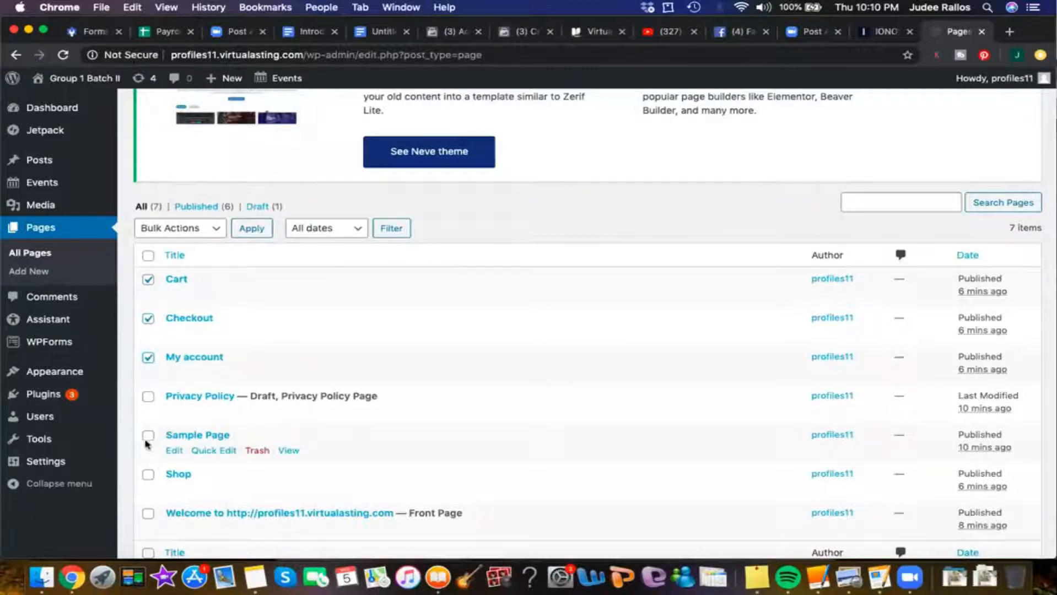
{"action": "left_click", "coordinate": [148, 474]}
- Move the four ticked pages to the Trash using Bulk Actions
{"action": "scroll", "coordinate": [585, 431], "scroll_direction": "down", "scroll_amount": 3}
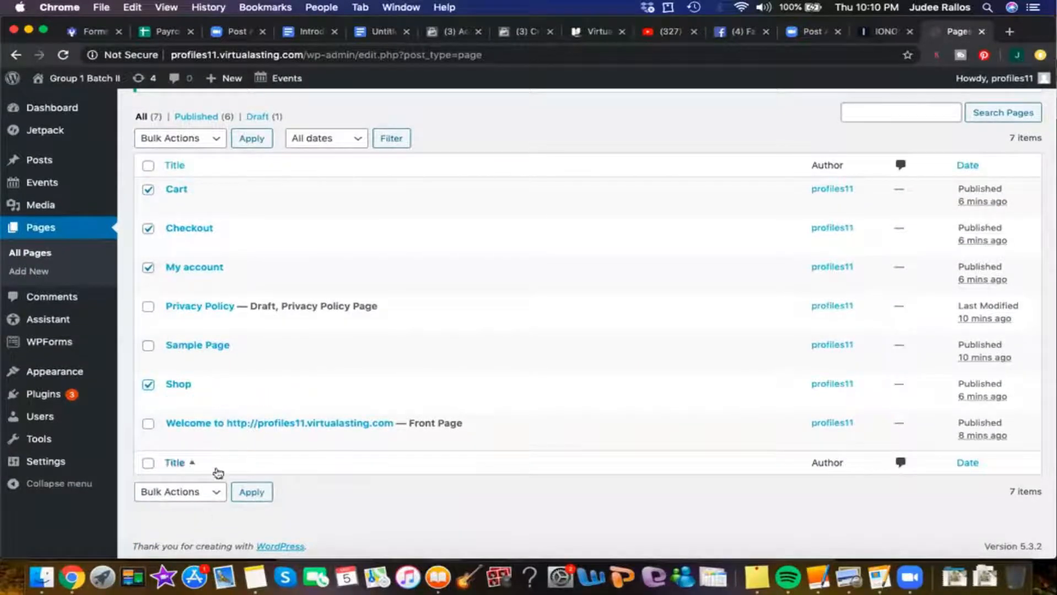
{"action": "left_click", "coordinate": [201, 494]}
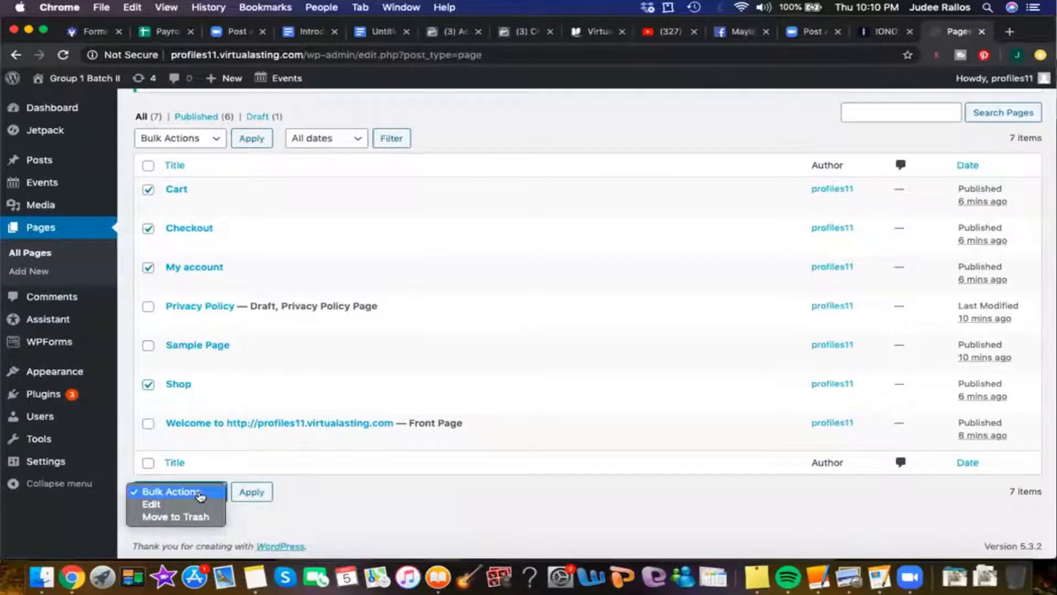
{"action": "left_click", "coordinate": [174, 517]}
{"action": "left_click", "coordinate": [244, 492]}
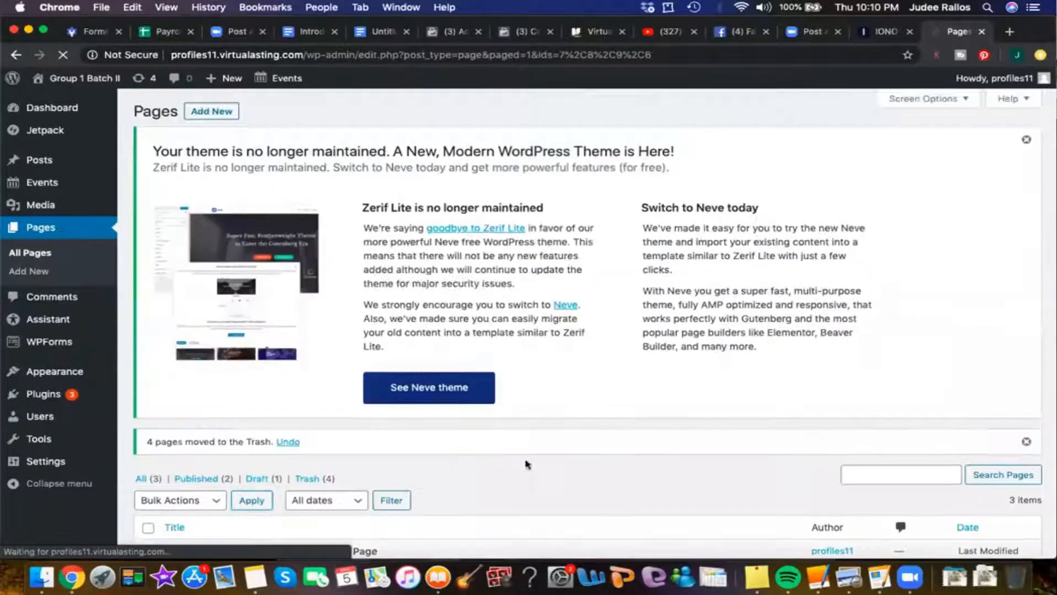
{"action": "scroll", "coordinate": [664, 438], "scroll_direction": "down", "scroll_amount": 3}
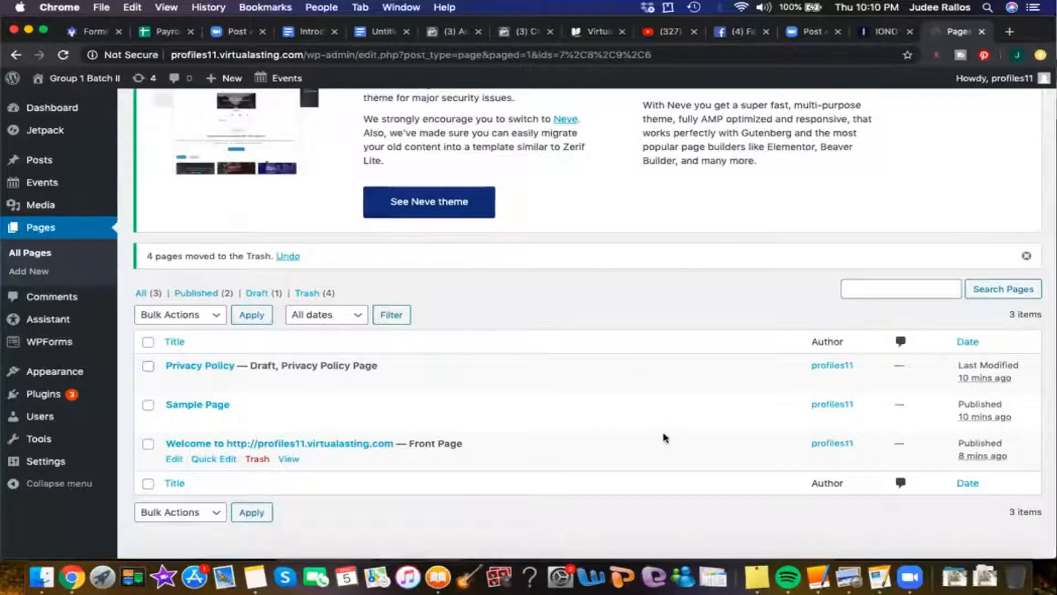
{"action": "scroll", "coordinate": [646, 321], "scroll_direction": "up", "scroll_amount": 3}
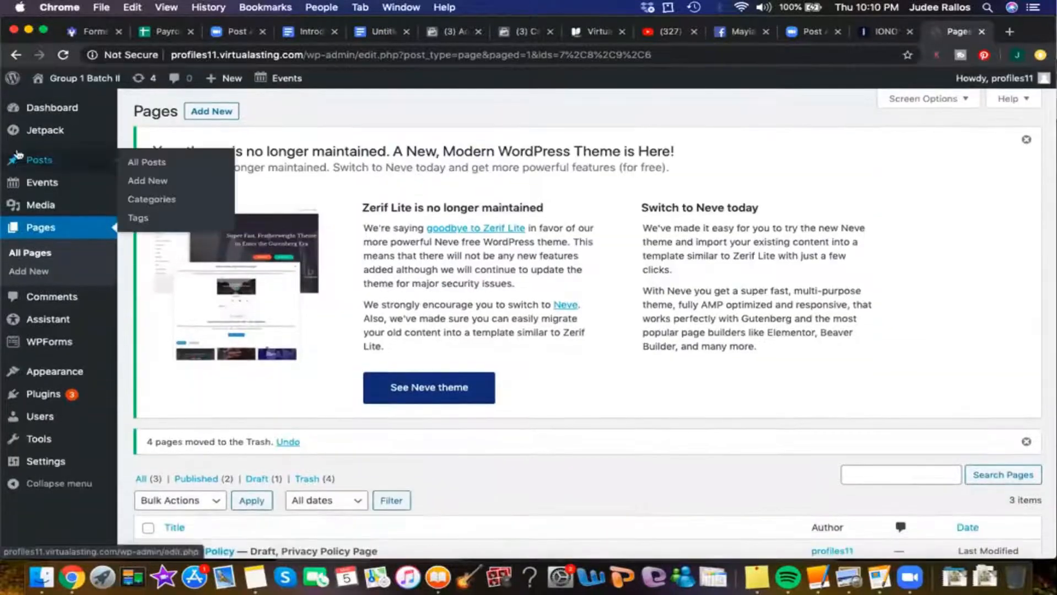
{"action": "mouse_move", "coordinate": [39, 81]}
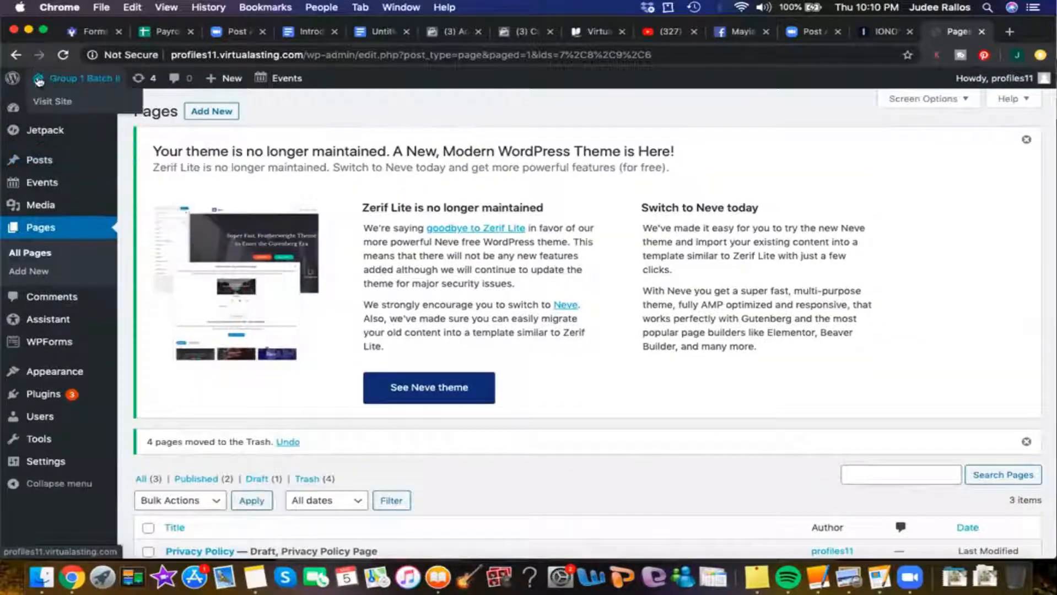
{"action": "left_click", "coordinate": [111, 101]}
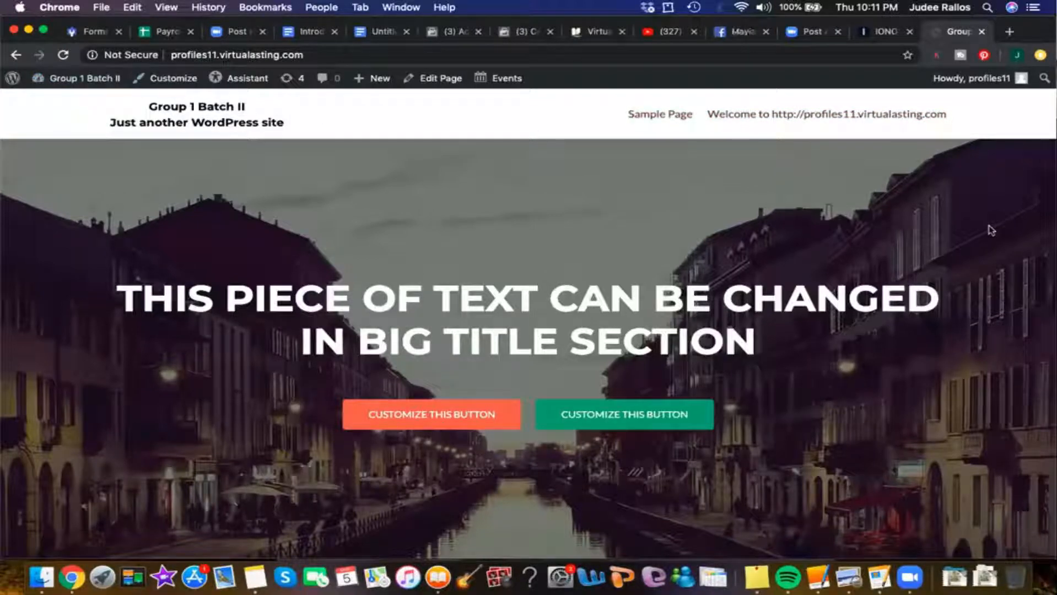
{"action": "scroll", "coordinate": [990, 231], "scroll_direction": "down", "scroll_amount": 15}
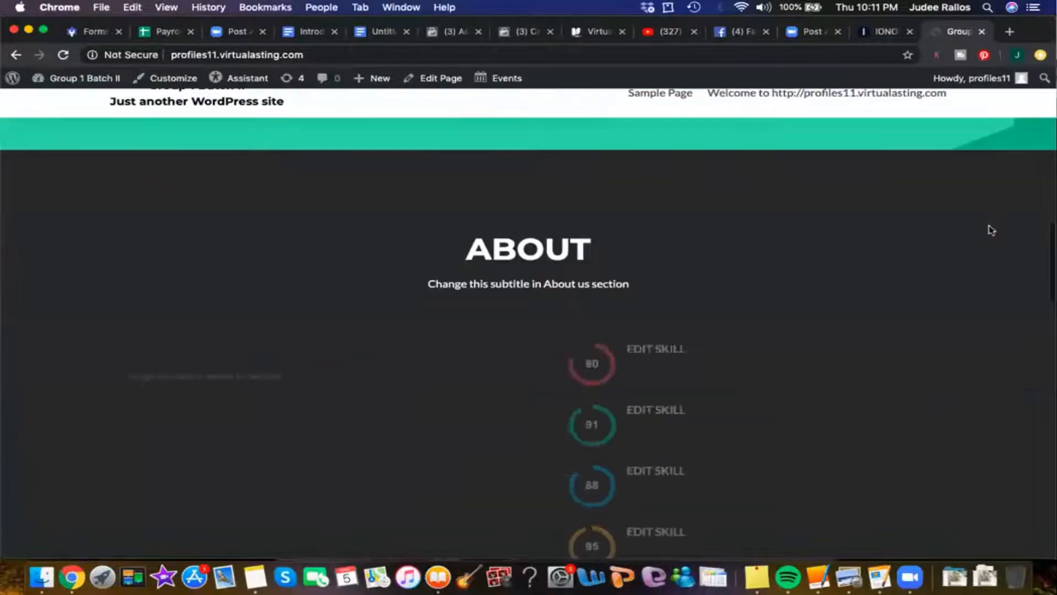
{"action": "scroll", "coordinate": [990, 230], "scroll_direction": "down", "scroll_amount": 15}
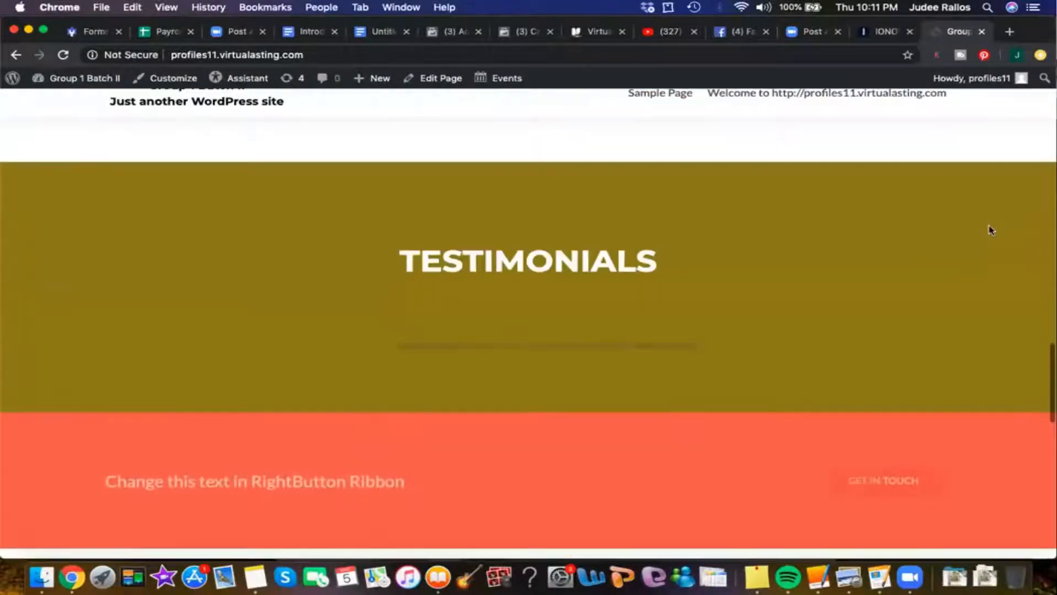
{"action": "scroll", "coordinate": [990, 230], "scroll_direction": "down", "scroll_amount": 8}
{"action": "scroll", "coordinate": [990, 230], "scroll_direction": "up", "scroll_amount": 20}
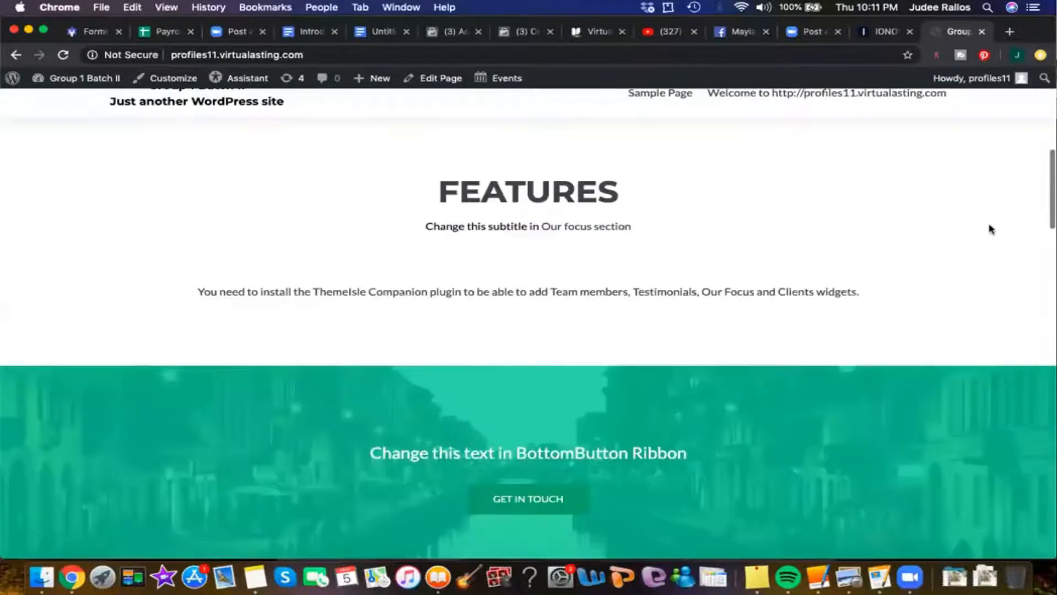
{"action": "scroll", "coordinate": [990, 230], "scroll_direction": "down", "scroll_amount": 10}
{"action": "scroll", "coordinate": [990, 230], "scroll_direction": "up", "scroll_amount": 15}
{"action": "scroll", "coordinate": [991, 230], "scroll_direction": "down", "scroll_amount": 12}
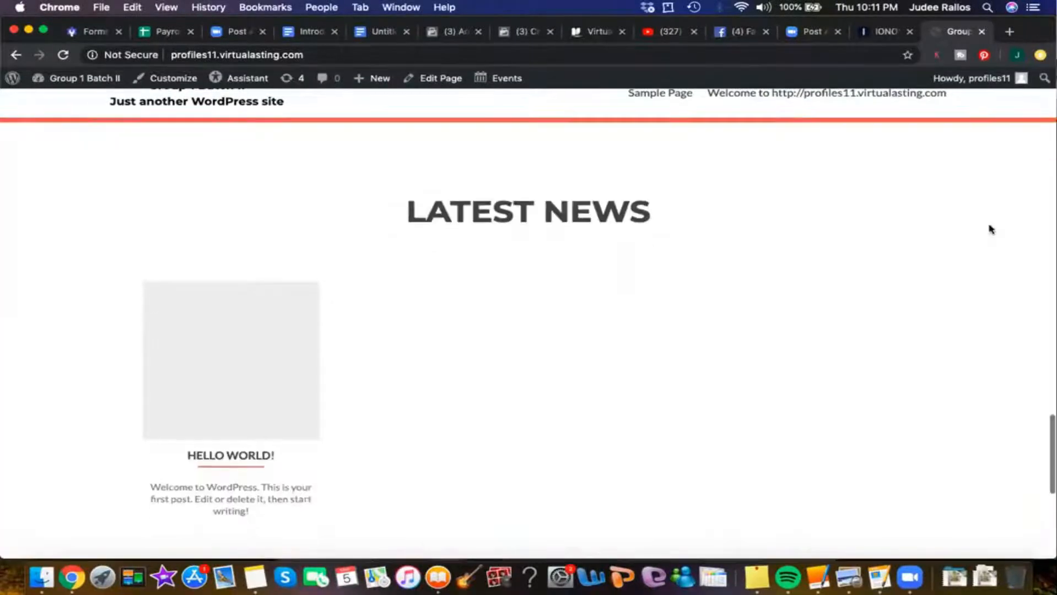
{"action": "scroll", "coordinate": [990, 230], "scroll_direction": "down", "scroll_amount": 7}
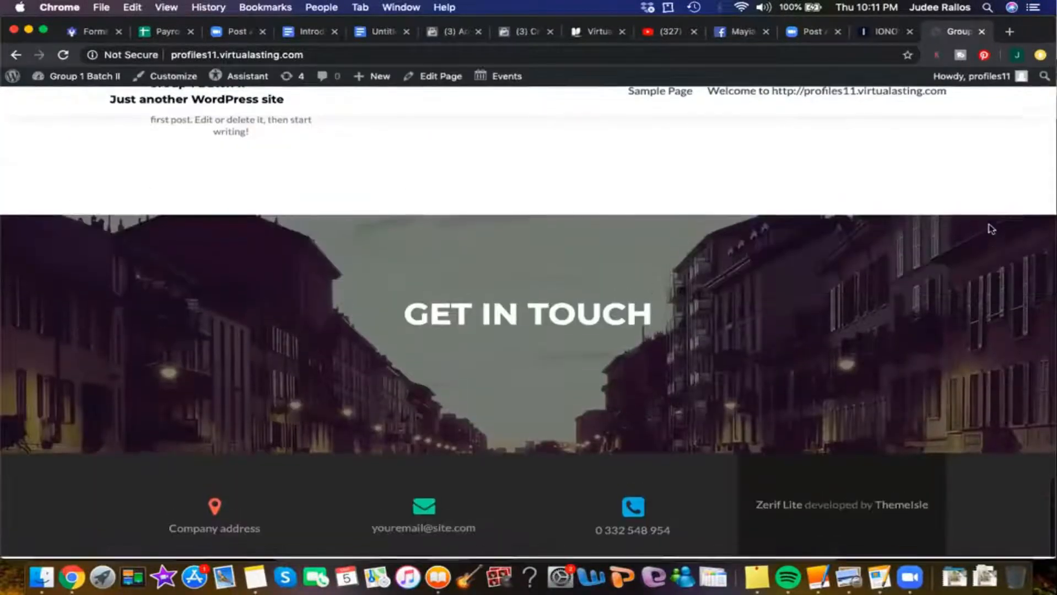
{"action": "scroll", "coordinate": [646, 316], "scroll_direction": "up", "scroll_amount": 15}
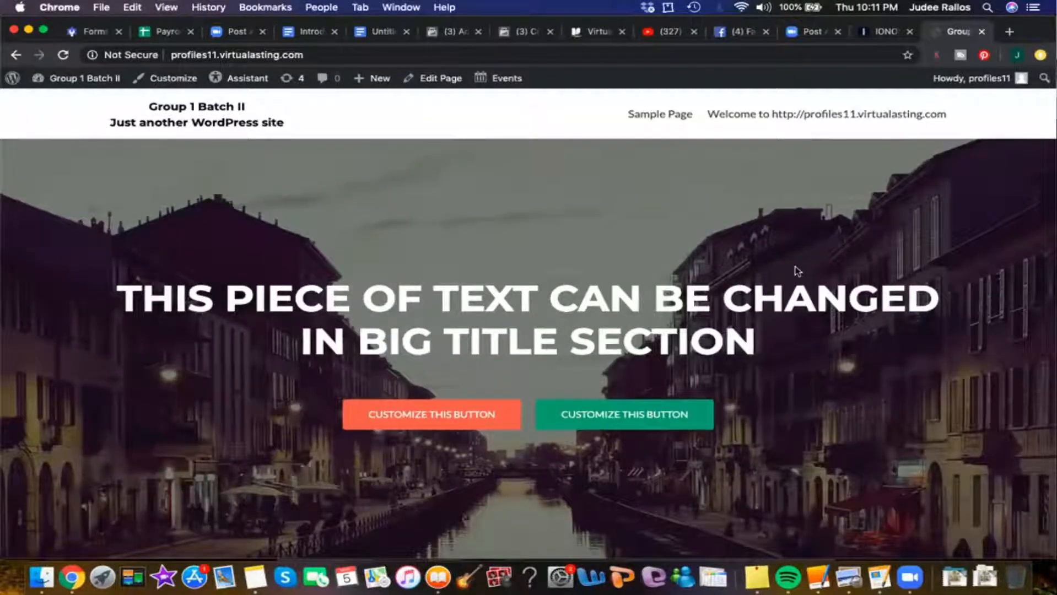
{"action": "scroll", "coordinate": [797, 271], "scroll_direction": "down", "scroll_amount": 10}
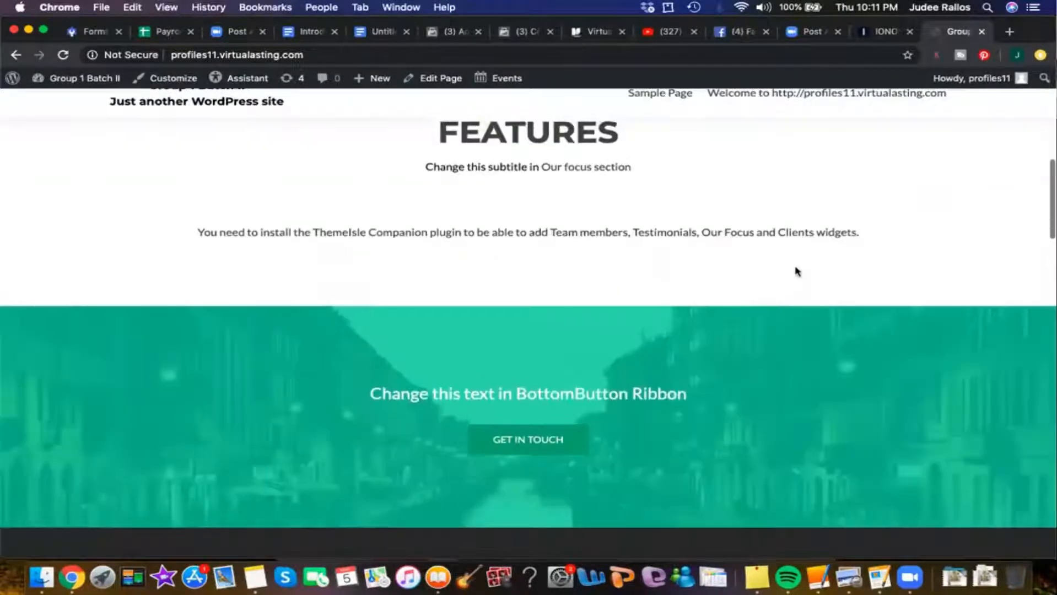
{"action": "scroll", "coordinate": [796, 271], "scroll_direction": "down", "scroll_amount": 5}
{"action": "scroll", "coordinate": [796, 271], "scroll_direction": "up", "scroll_amount": 10}
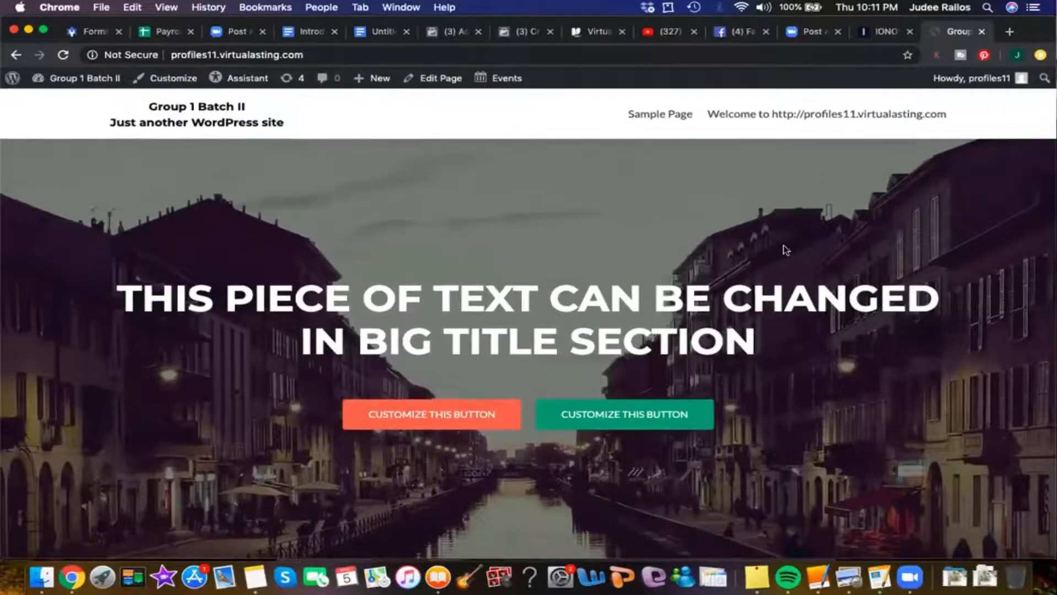
{"action": "scroll", "coordinate": [785, 250], "scroll_direction": "down", "scroll_amount": 10}
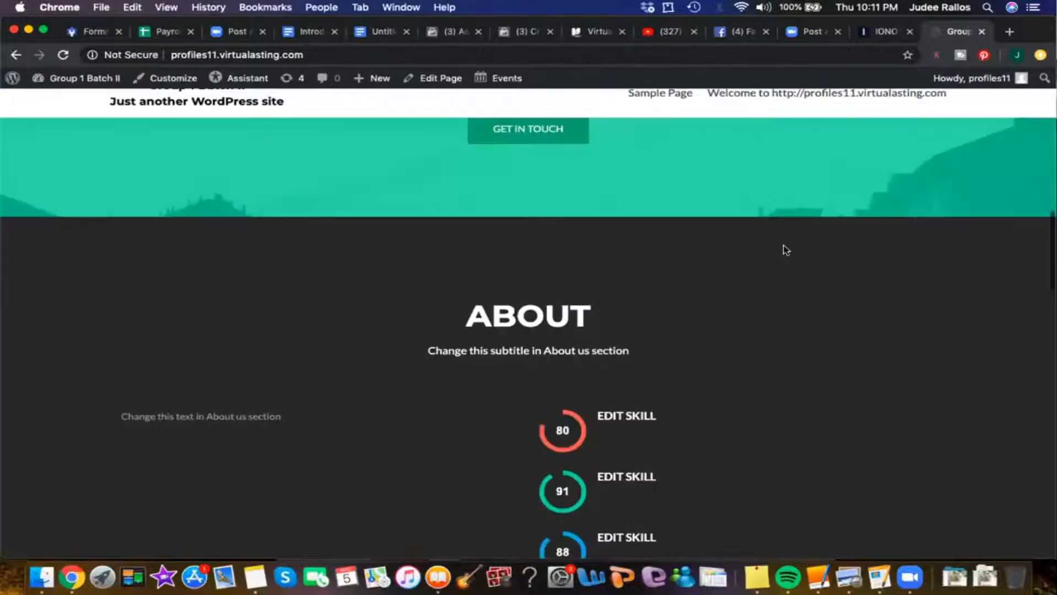
{"action": "scroll", "coordinate": [785, 250], "scroll_direction": "down", "scroll_amount": 15}
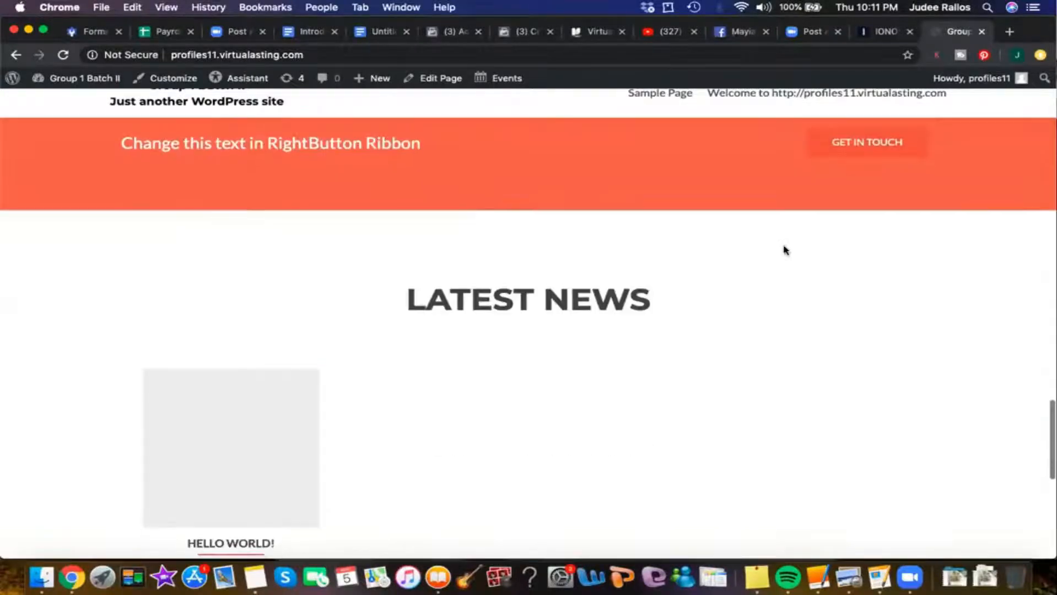
{"action": "scroll", "coordinate": [785, 249], "scroll_direction": "up", "scroll_amount": 20}
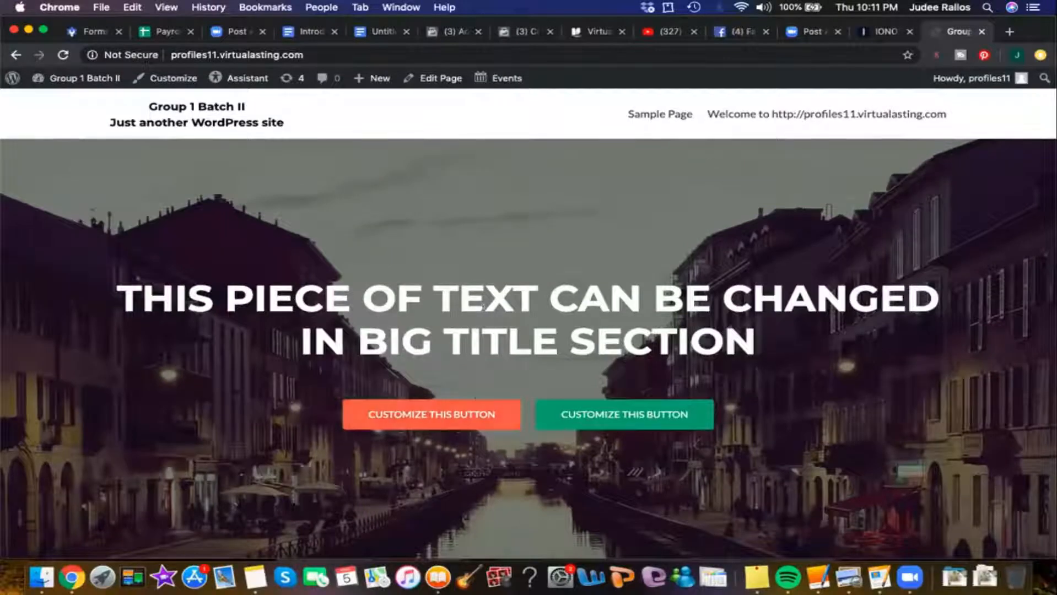
{"action": "scroll", "coordinate": [763, 191], "scroll_direction": "down", "scroll_amount": 15}
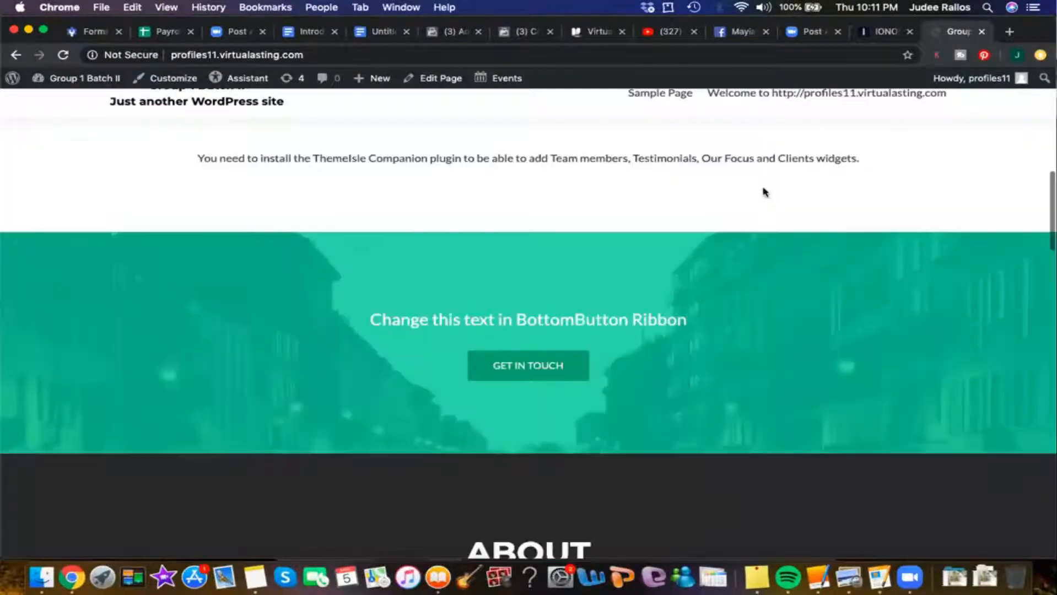
{"action": "scroll", "coordinate": [763, 191], "scroll_direction": "down", "scroll_amount": 15}
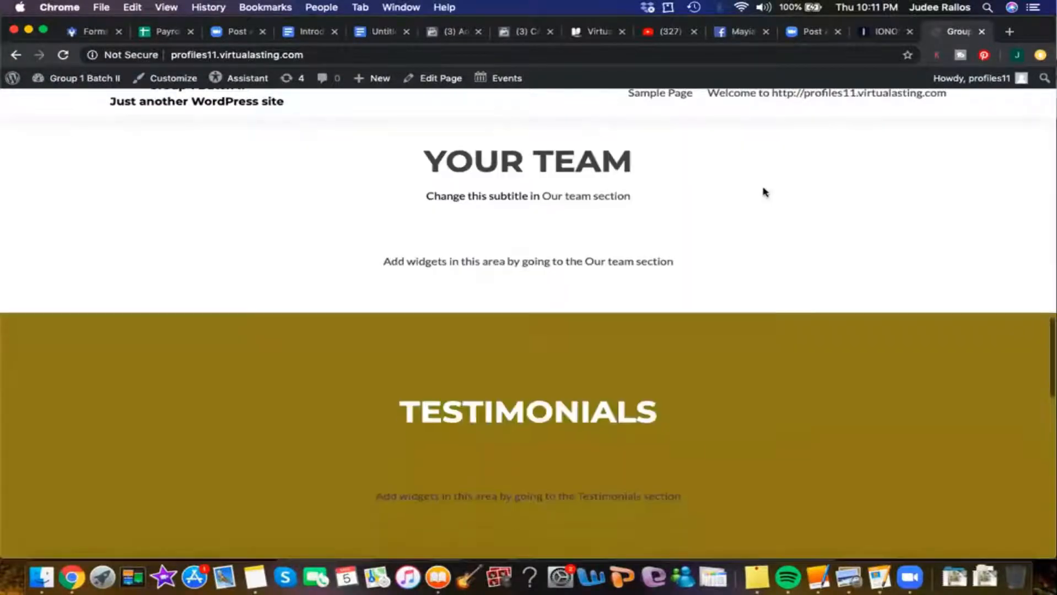
{"action": "scroll", "coordinate": [763, 191], "scroll_direction": "down", "scroll_amount": 10}
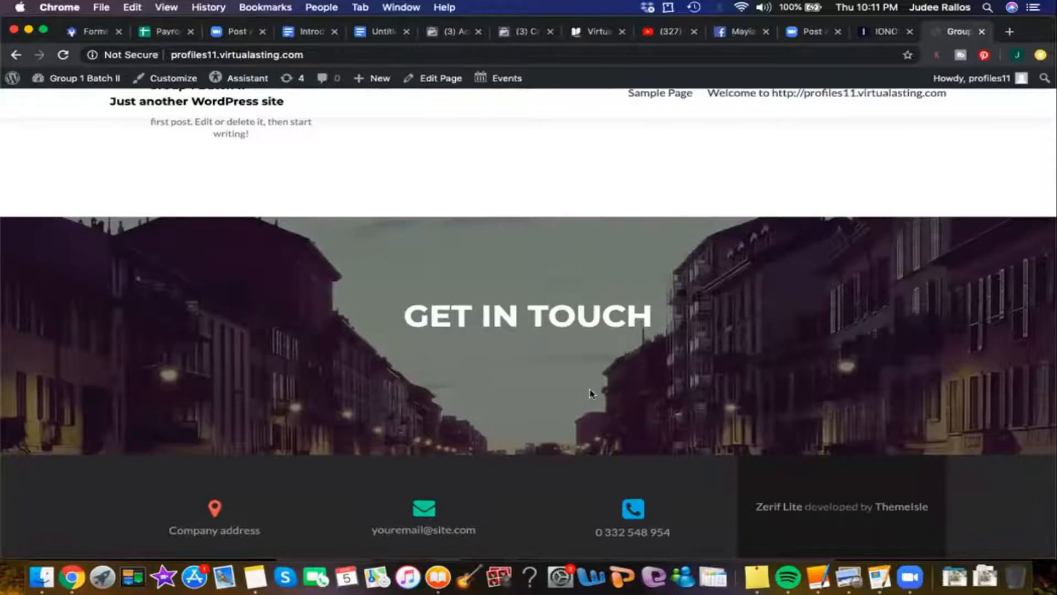
{"action": "scroll", "coordinate": [862, 303], "scroll_direction": "up", "scroll_amount": 15}
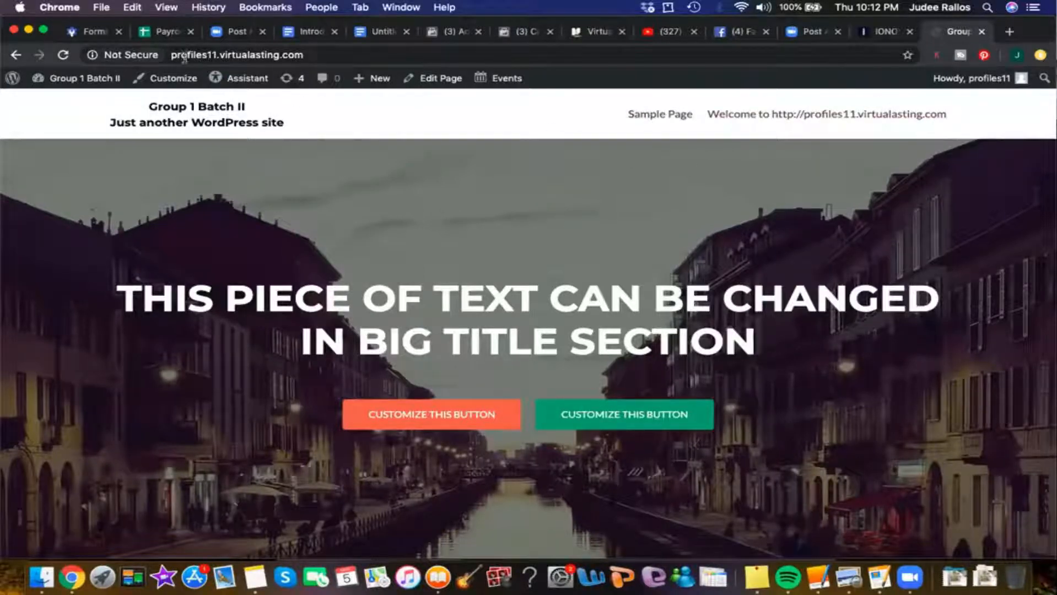
- Open the Customizer and go to its Site Identity section
{"action": "left_click", "coordinate": [154, 82]}
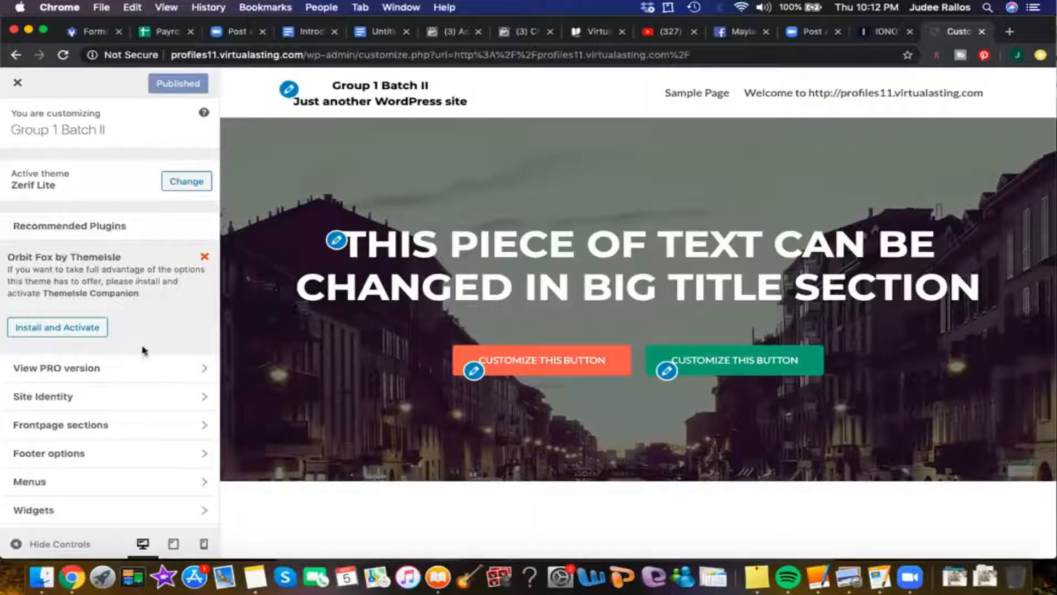
{"action": "scroll", "coordinate": [144, 352], "scroll_direction": "down", "scroll_amount": 5}
{"action": "scroll", "coordinate": [145, 351], "scroll_direction": "up", "scroll_amount": 5}
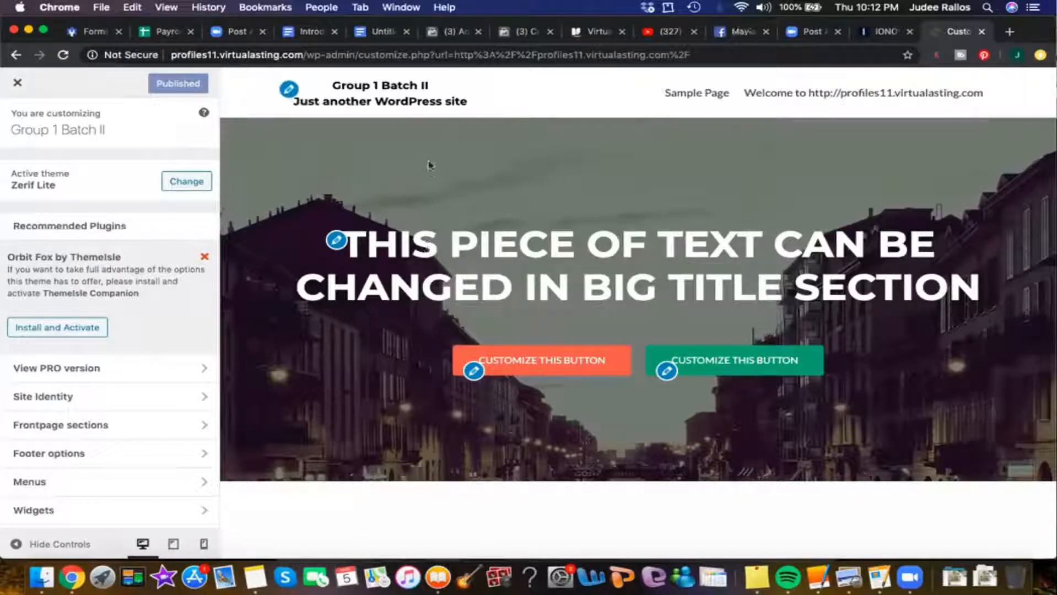
{"action": "left_click", "coordinate": [288, 91]}
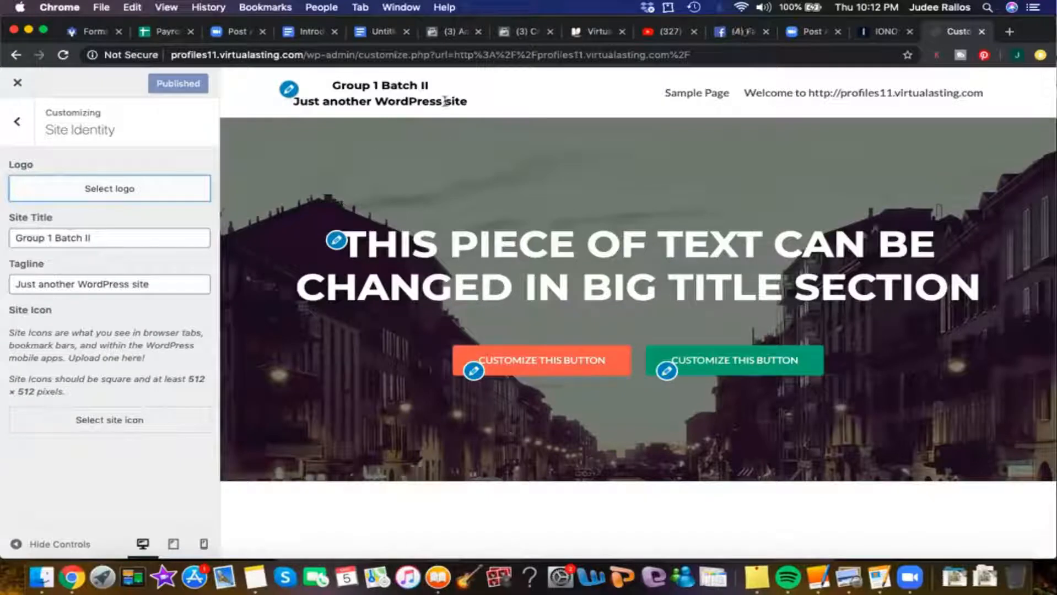
- Upload f1581069527771.jpg from the Downloads folder as the site logo image
{"action": "left_click", "coordinate": [119, 197]}
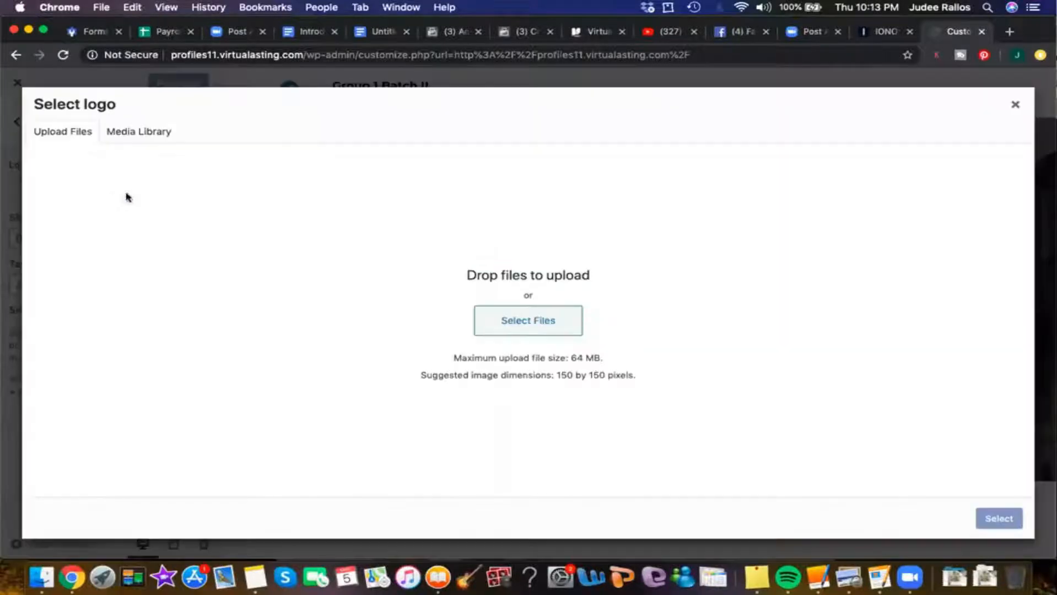
{"action": "left_click", "coordinate": [544, 326]}
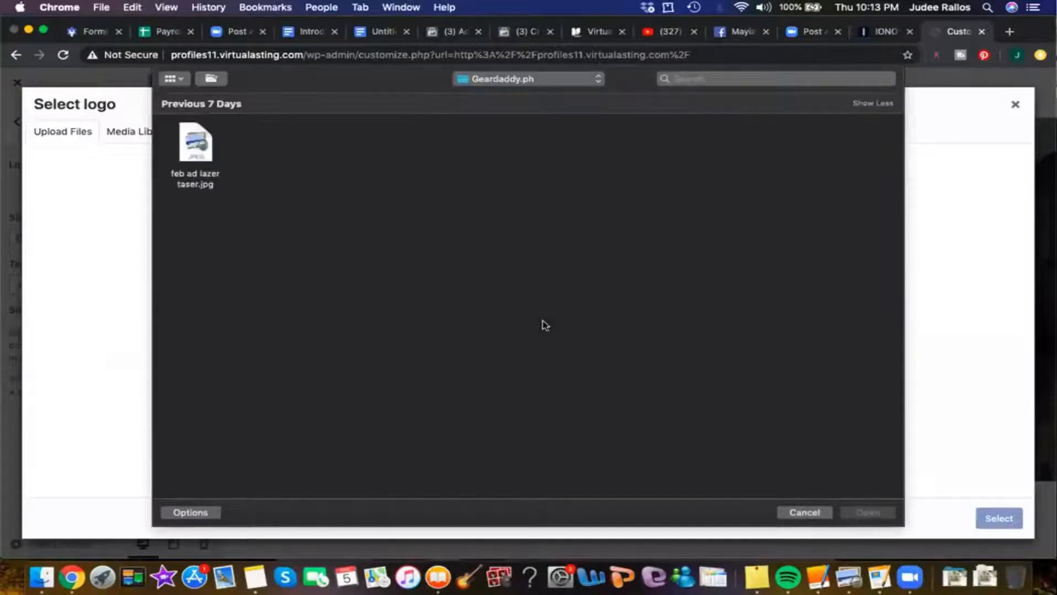
{"action": "left_click", "coordinate": [494, 81]}
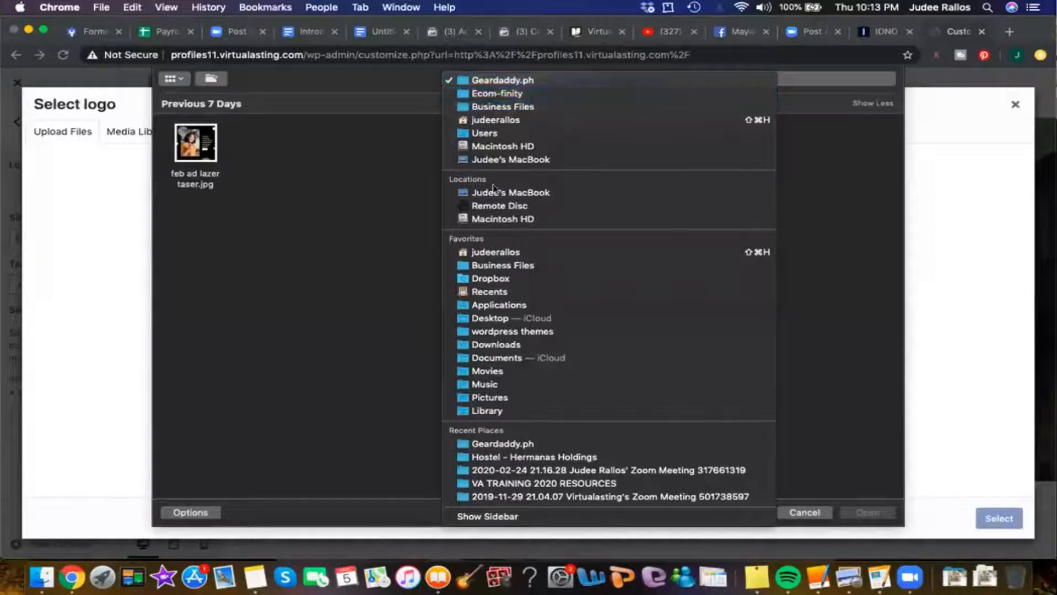
{"action": "left_click", "coordinate": [502, 346]}
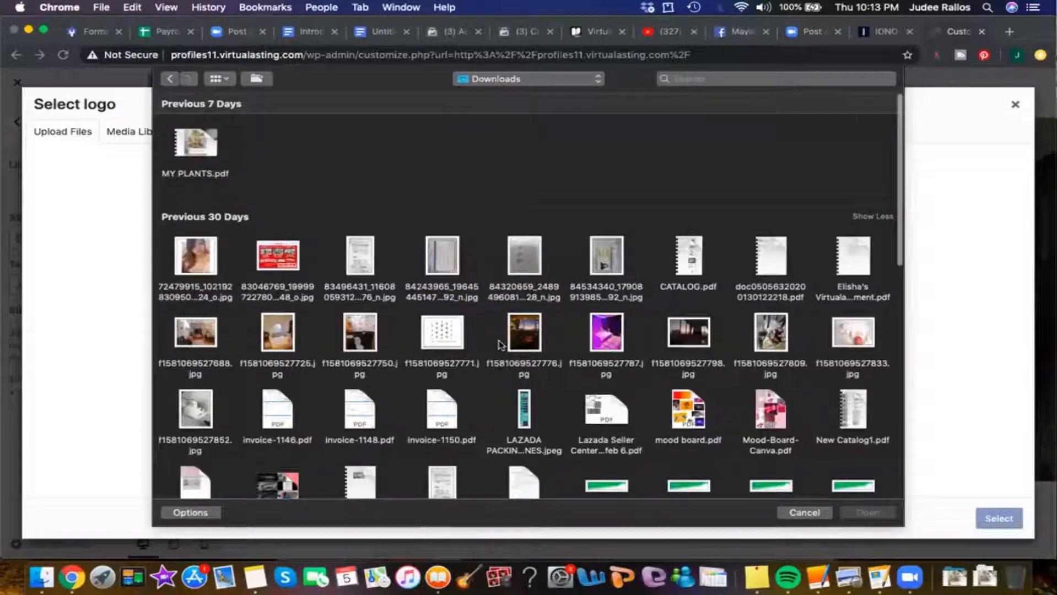
{"action": "left_click", "coordinate": [449, 332]}
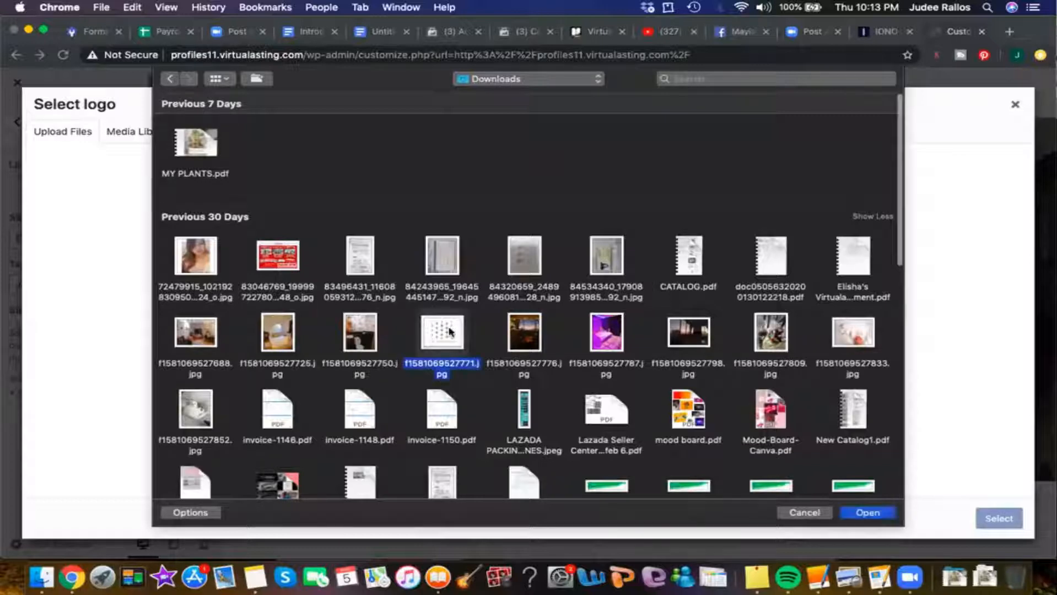
{"action": "scroll", "coordinate": [667, 361], "scroll_direction": "down", "scroll_amount": 8}
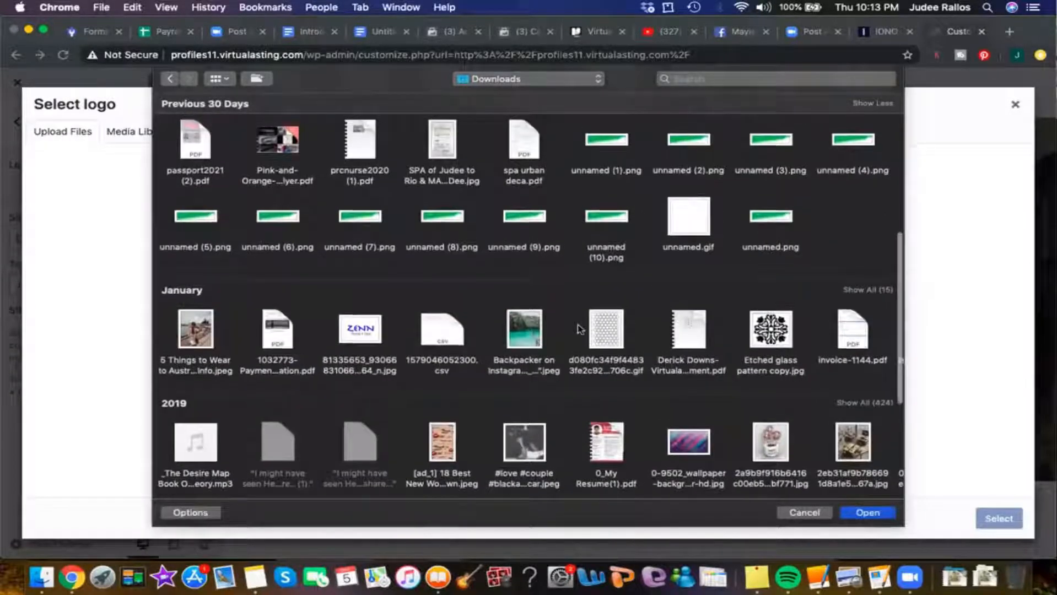
{"action": "scroll", "coordinate": [580, 329], "scroll_direction": "up", "scroll_amount": 2}
{"action": "scroll", "coordinate": [579, 328], "scroll_direction": "up", "scroll_amount": 6}
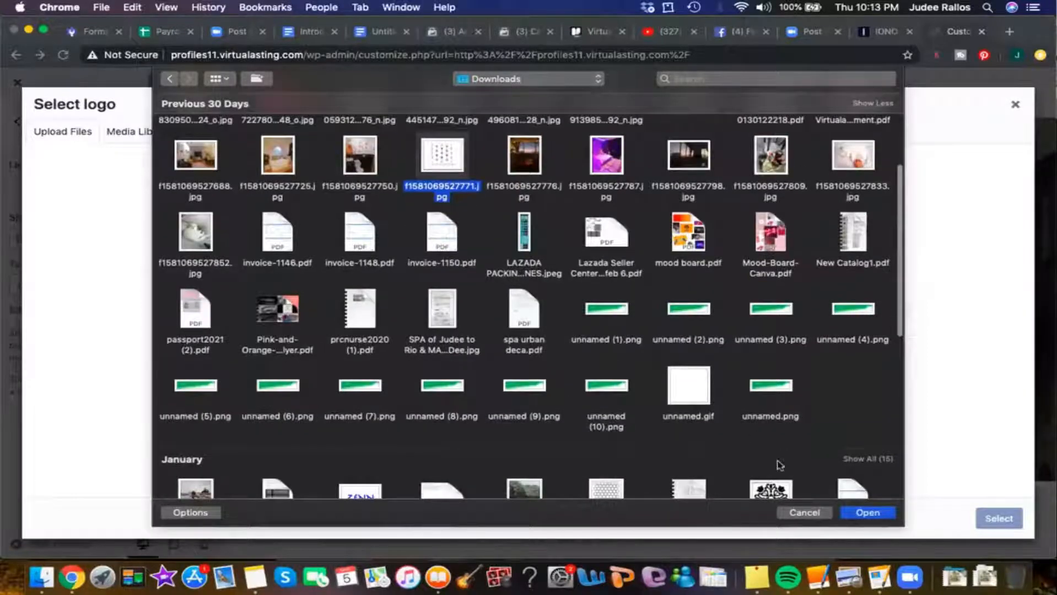
{"action": "left_click", "coordinate": [868, 513]}
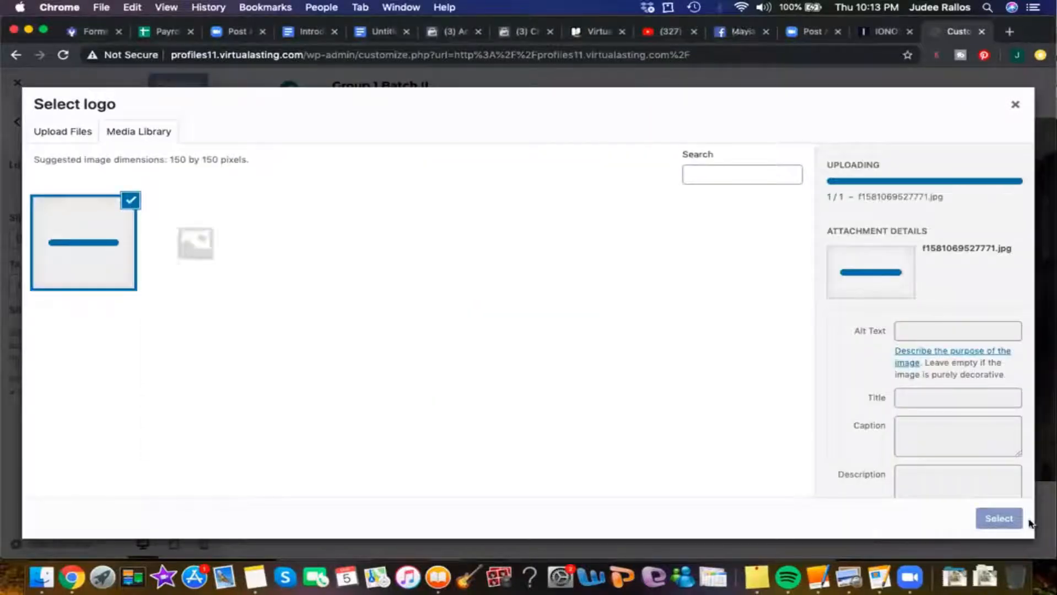
- Select the uploaded Virtualasting image and trim the crop box tightly on all four sides
{"action": "left_click", "coordinate": [998, 519]}
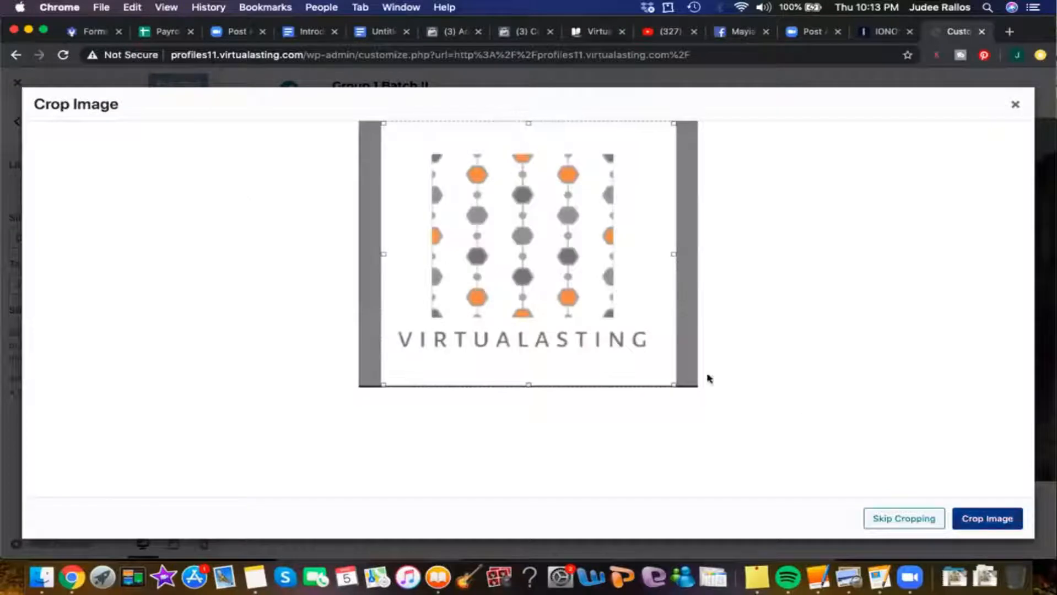
{"action": "left_click_drag", "start_coordinate": [677, 386], "coordinate": [678, 369]}
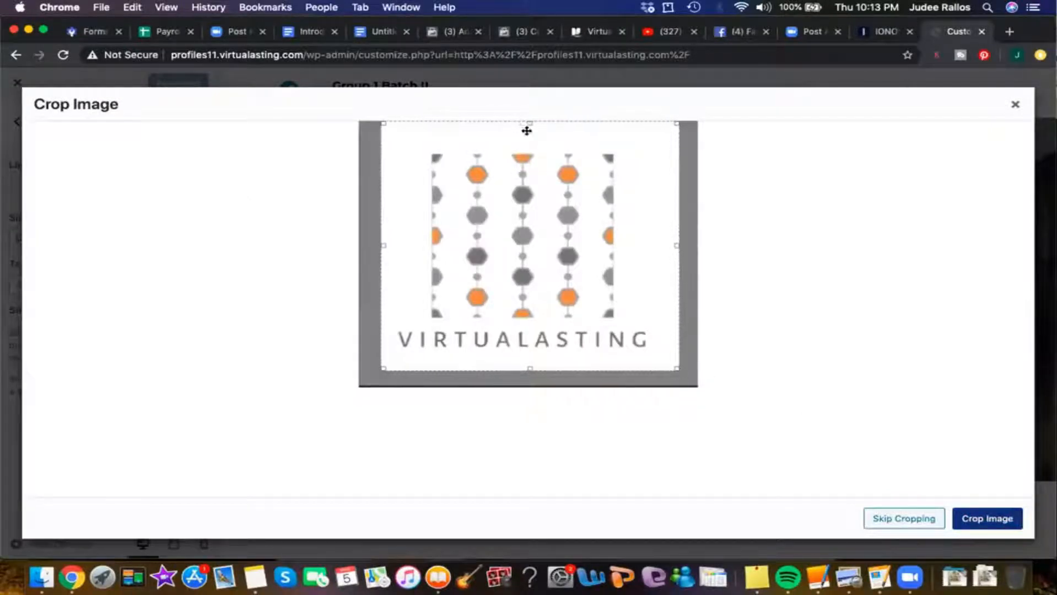
{"action": "left_click_drag", "start_coordinate": [530, 123], "coordinate": [531, 136]}
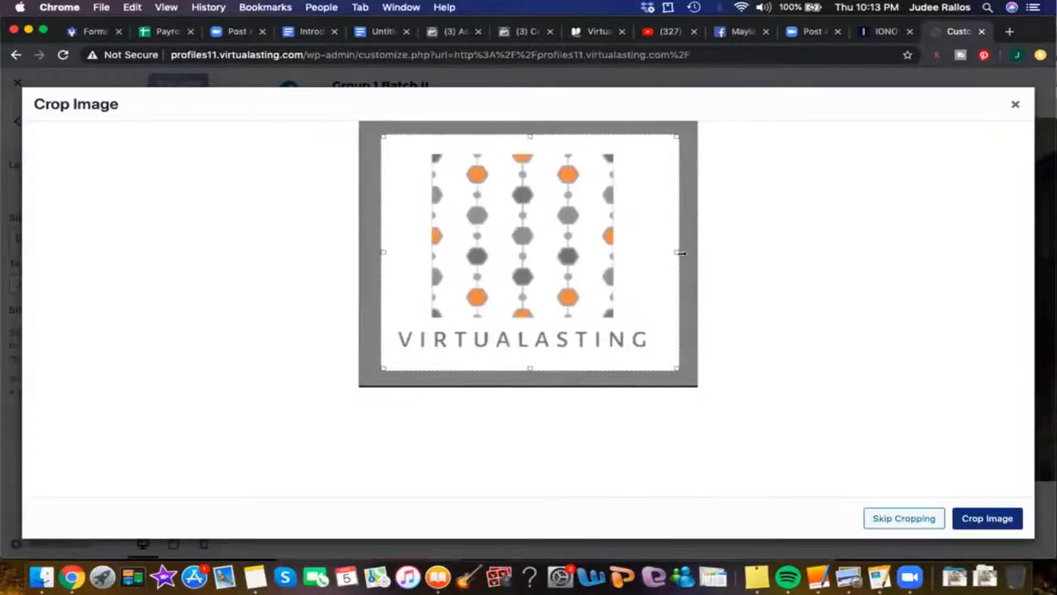
{"action": "left_click_drag", "start_coordinate": [677, 253], "coordinate": [663, 251]}
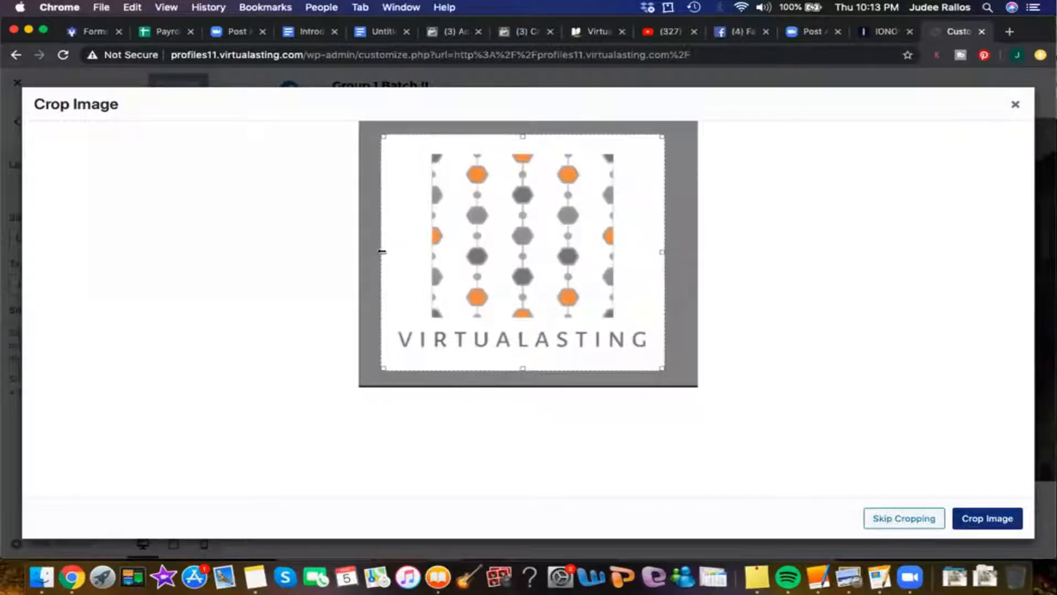
{"action": "left_click_drag", "start_coordinate": [382, 251], "coordinate": [388, 252]}
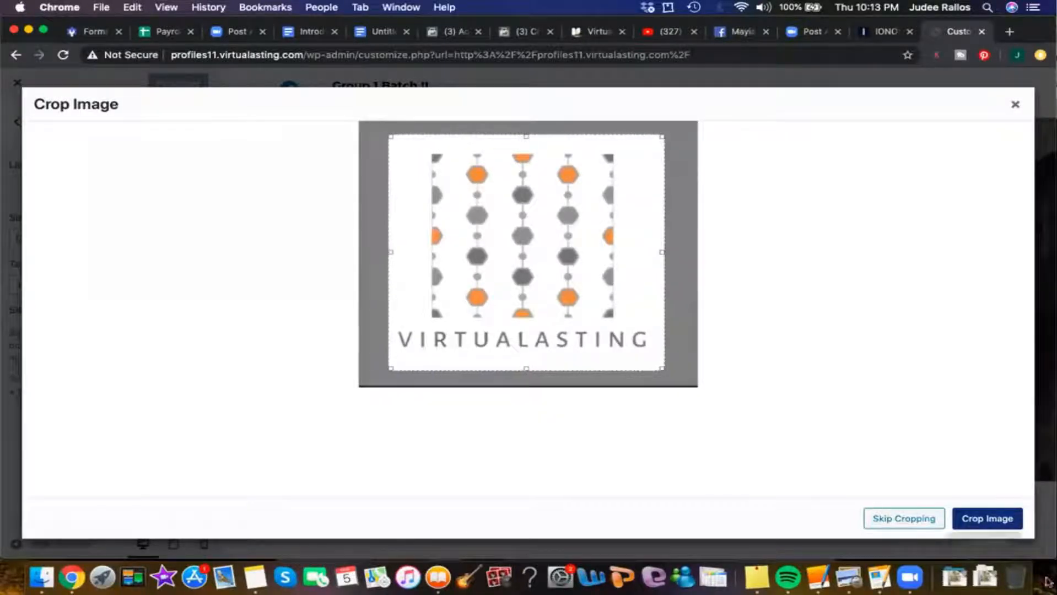
- Apply the logo crop and delete all the text in the Tagline field
{"action": "left_click", "coordinate": [990, 516]}
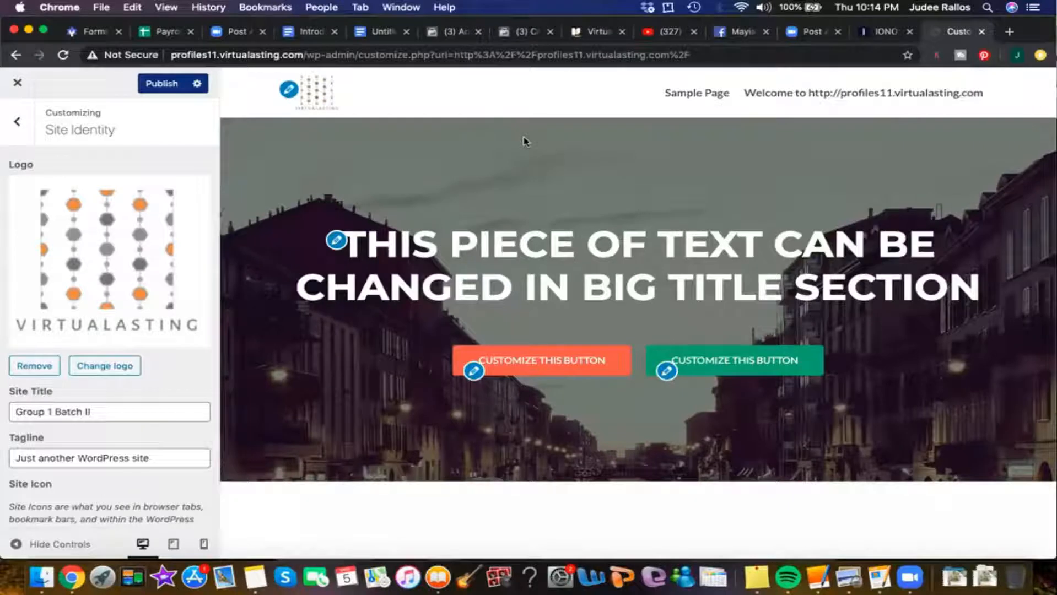
{"action": "double_click", "coordinate": [169, 453]}
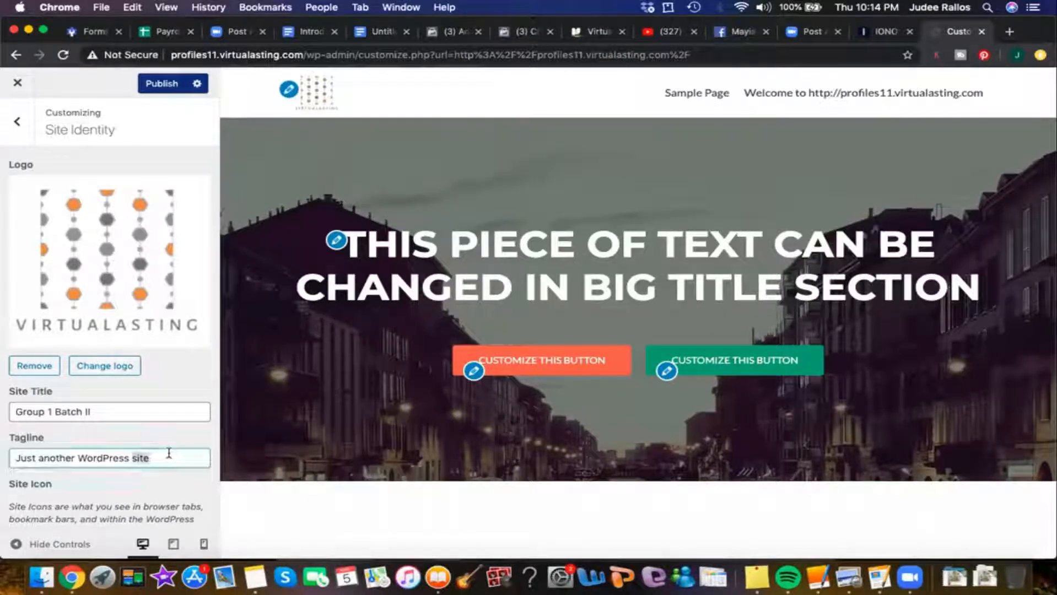
{"action": "left_click_drag", "start_coordinate": [169, 453], "coordinate": [16, 455]}
{"action": "key", "text": "BackSpace"}
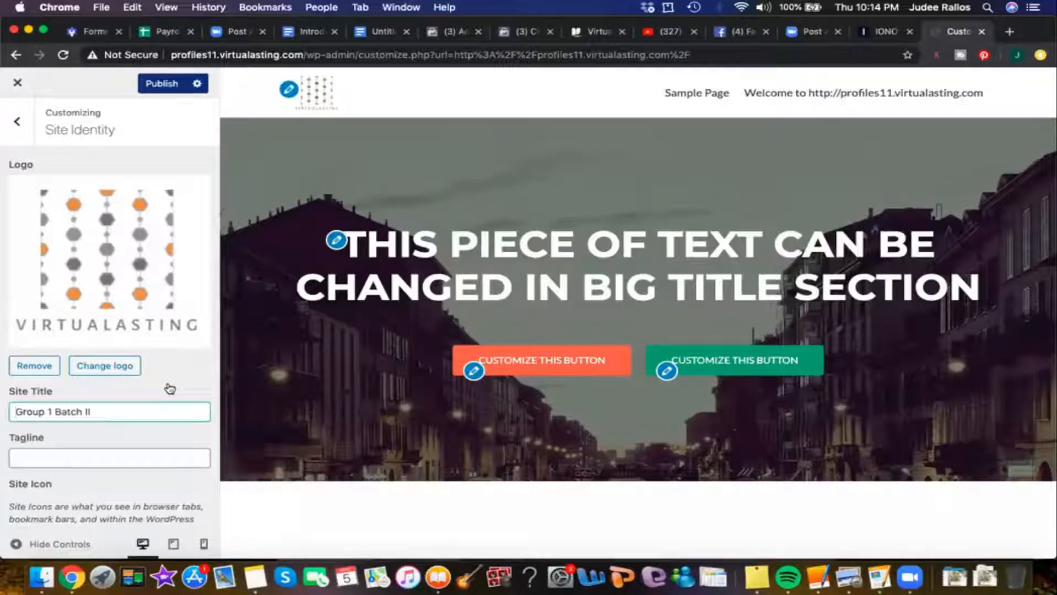
{"action": "scroll", "coordinate": [467, 514], "scroll_direction": "down", "scroll_amount": 1}
{"action": "scroll", "coordinate": [455, 441], "scroll_direction": "down", "scroll_amount": 3}
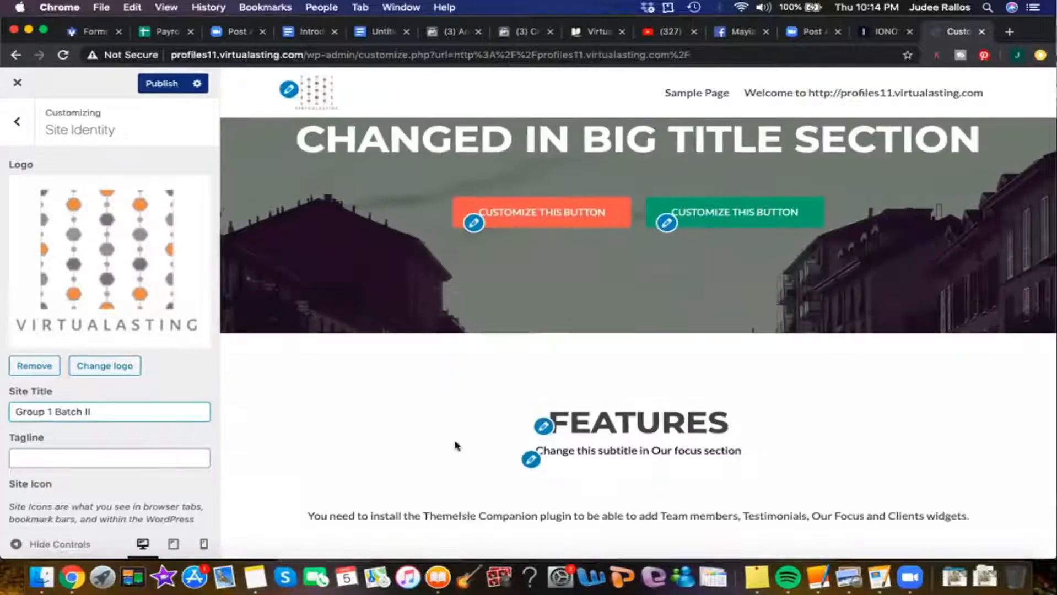
{"action": "scroll", "coordinate": [446, 417], "scroll_direction": "up", "scroll_amount": 2}
{"action": "scroll", "coordinate": [446, 417], "scroll_direction": "up", "scroll_amount": 1}
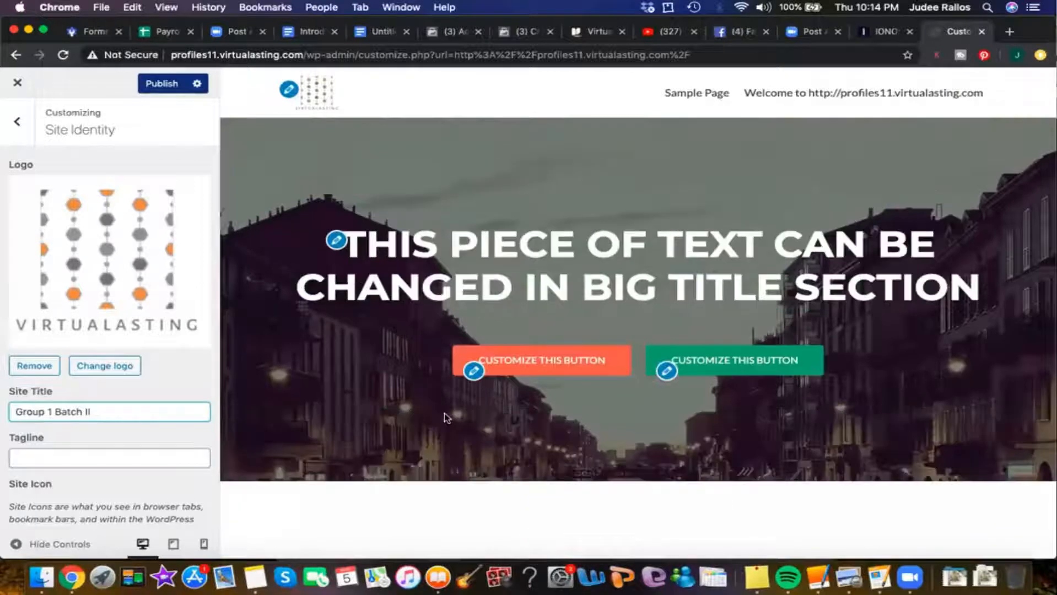
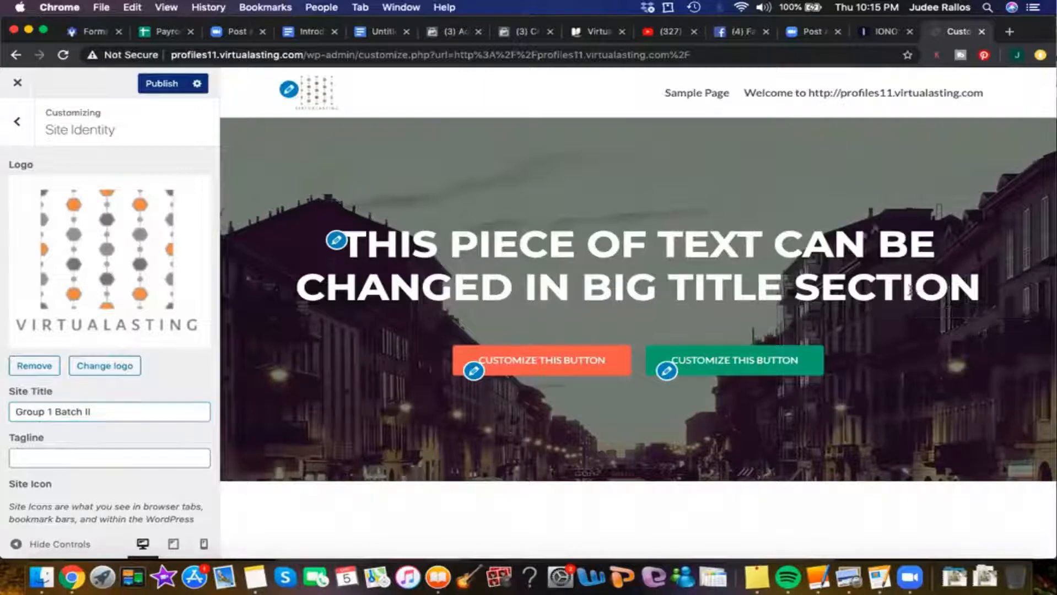
- Open Big title section > Main content from the hero title's edit icon in the preview
{"action": "left_click", "coordinate": [336, 241]}
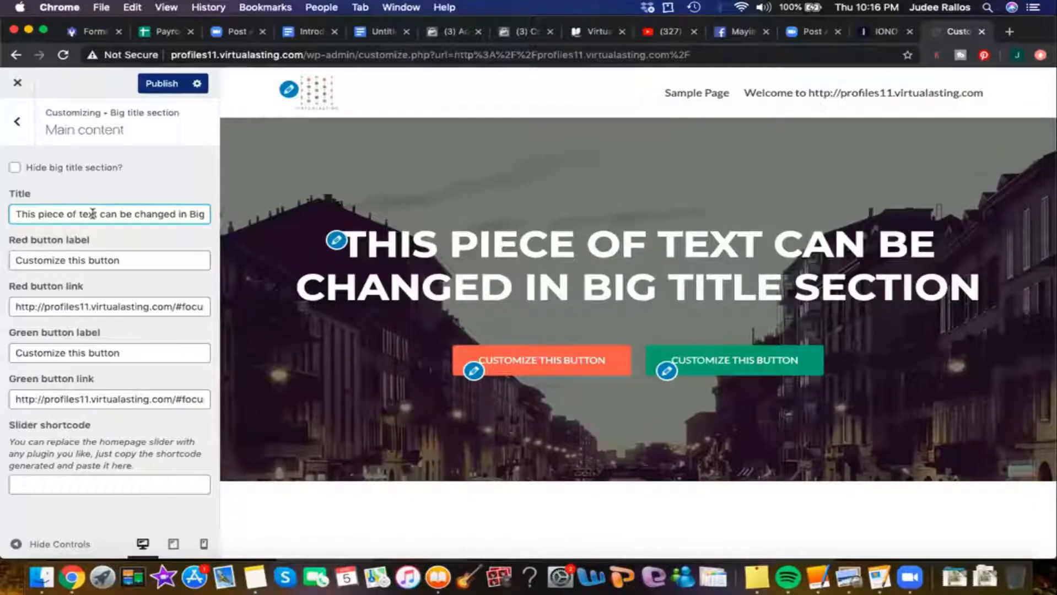
- Replace the default hero title with 'Hire the best VA's in the world'
{"action": "triple_click", "coordinate": [92, 214]}
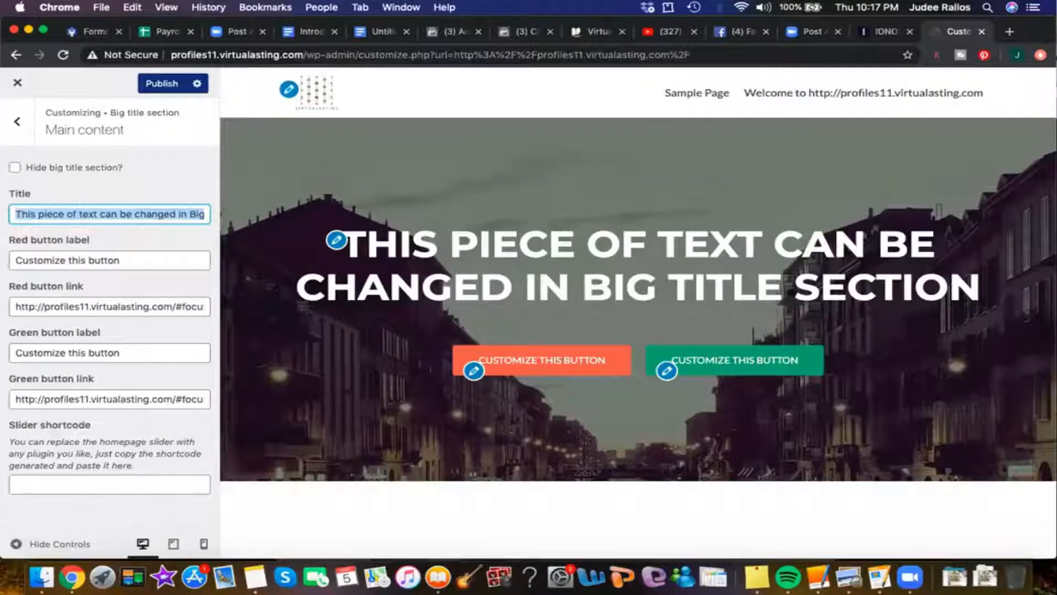
{"action": "key", "text": "BackSpace"}
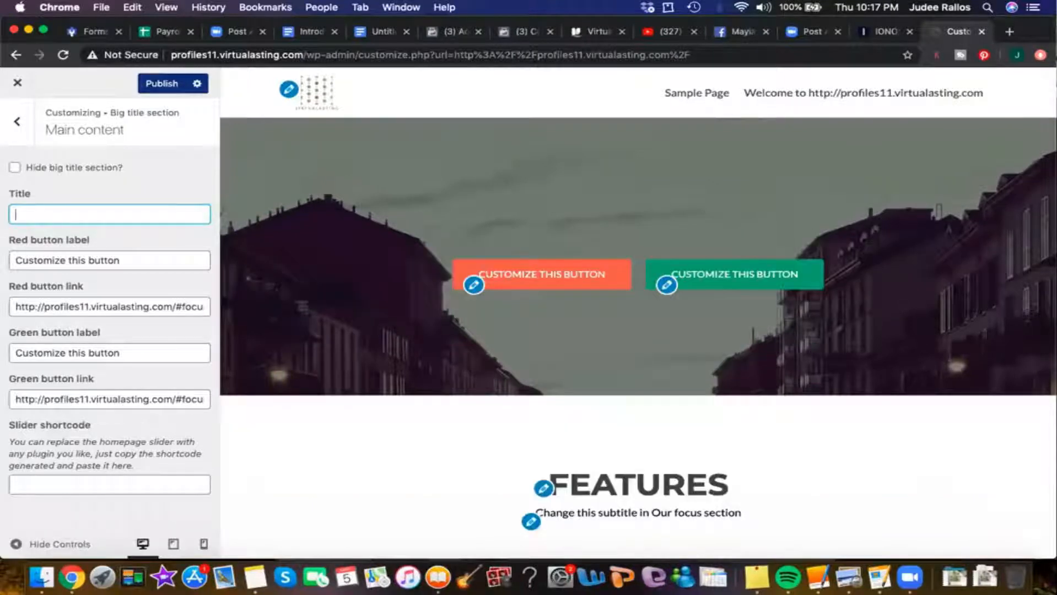
{"action": "type", "text": "W"}
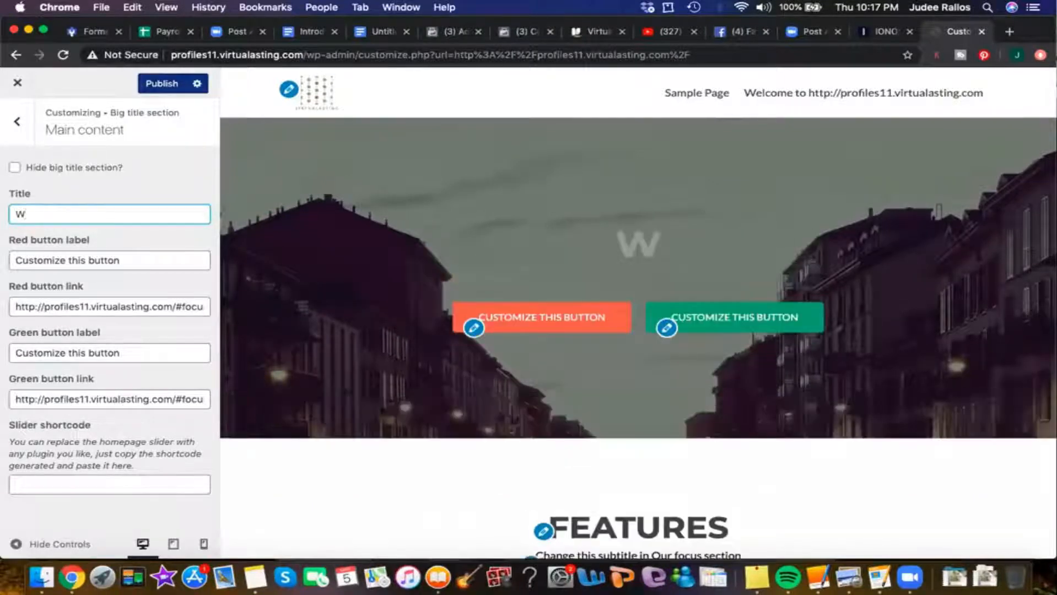
{"action": "key", "text": "BackSpace"}
{"action": "type", "text": "Hire "}
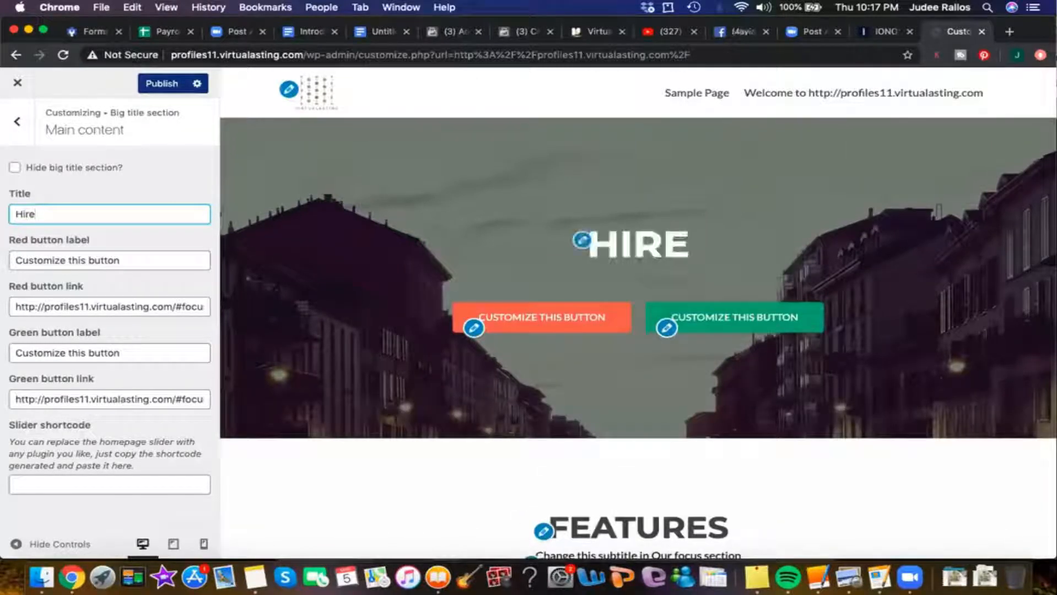
{"action": "type", "text": "the be"}
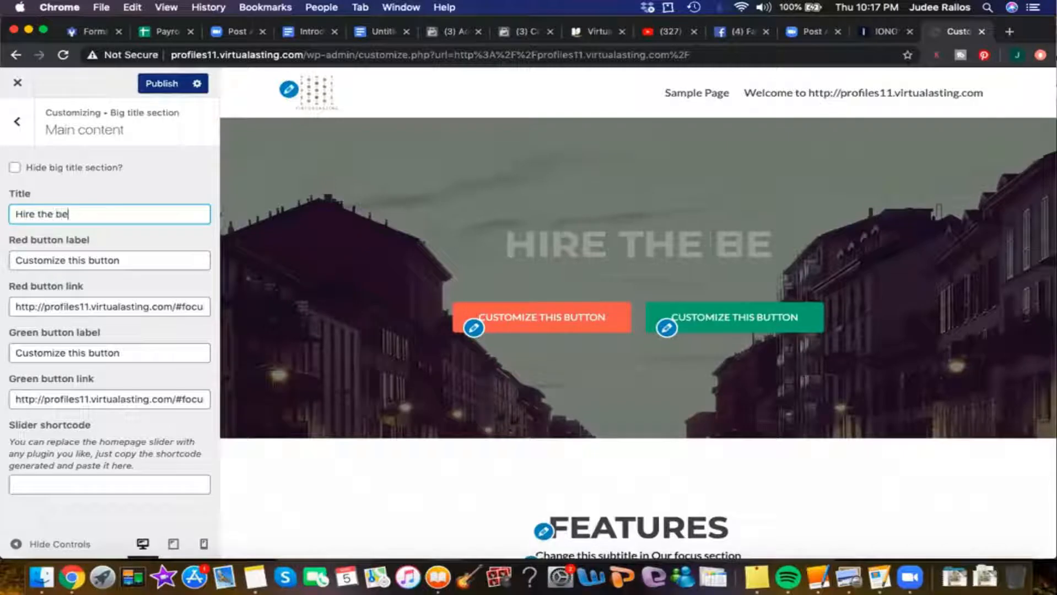
{"action": "type", "text": "st VA's"}
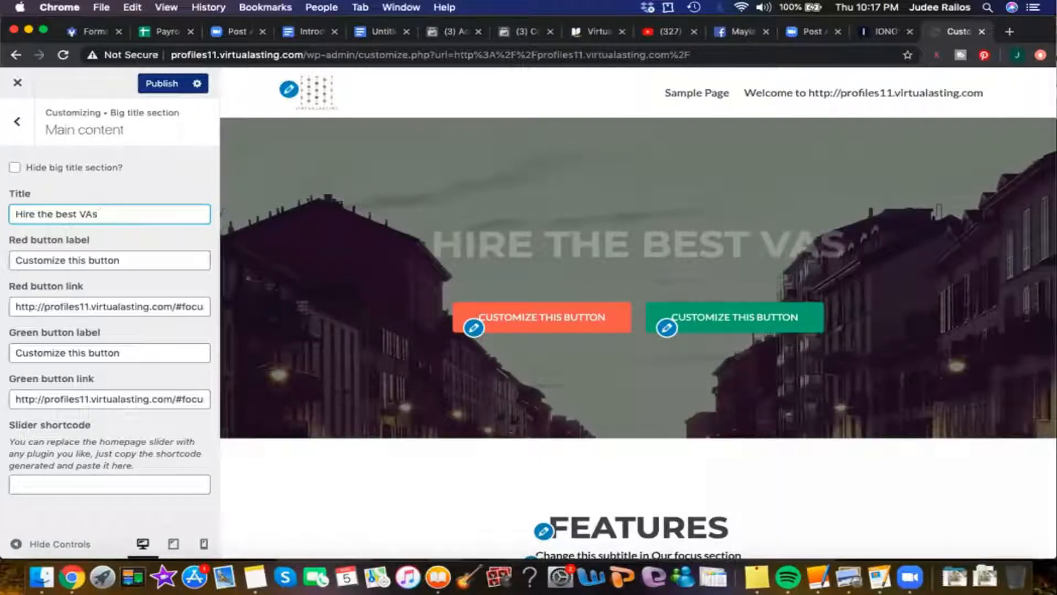
{"action": "type", "text": " in the world"}
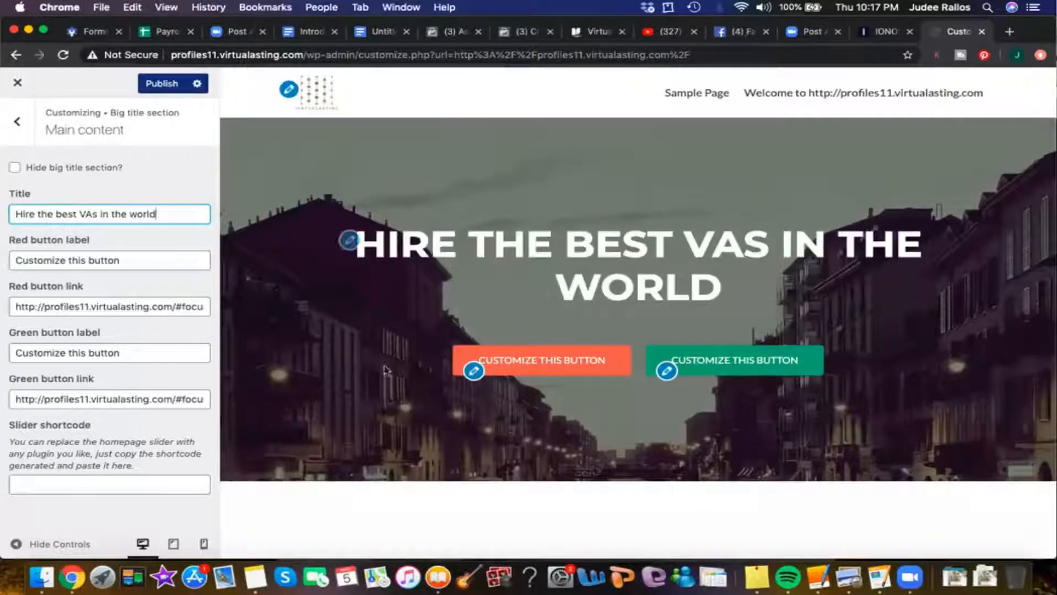
{"action": "left_click", "coordinate": [299, 376]}
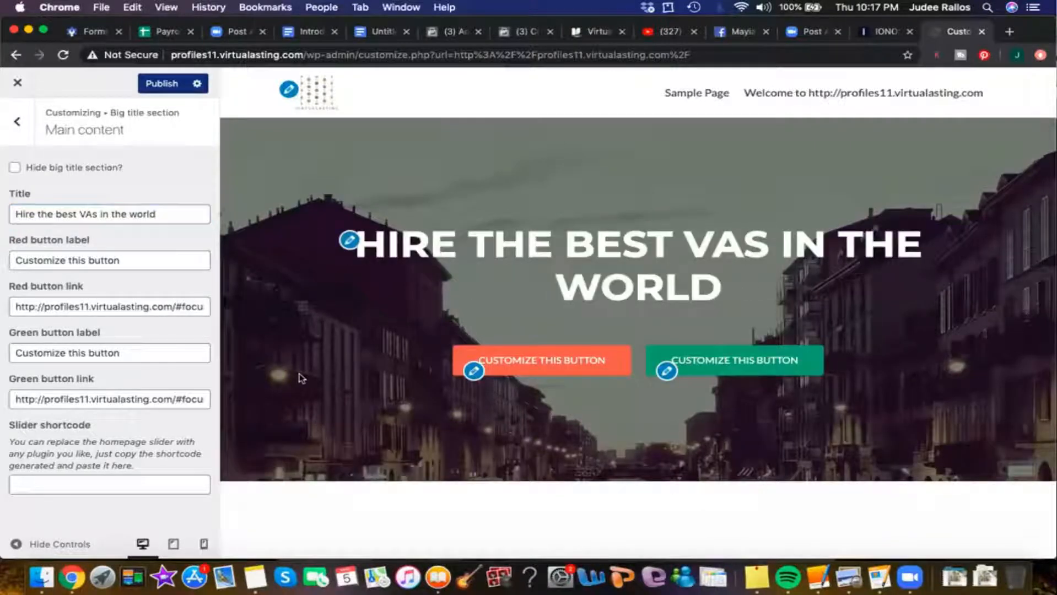
- Change the red button label to 'See Profiles of excellent VAs'
{"action": "left_click", "coordinate": [135, 260]}
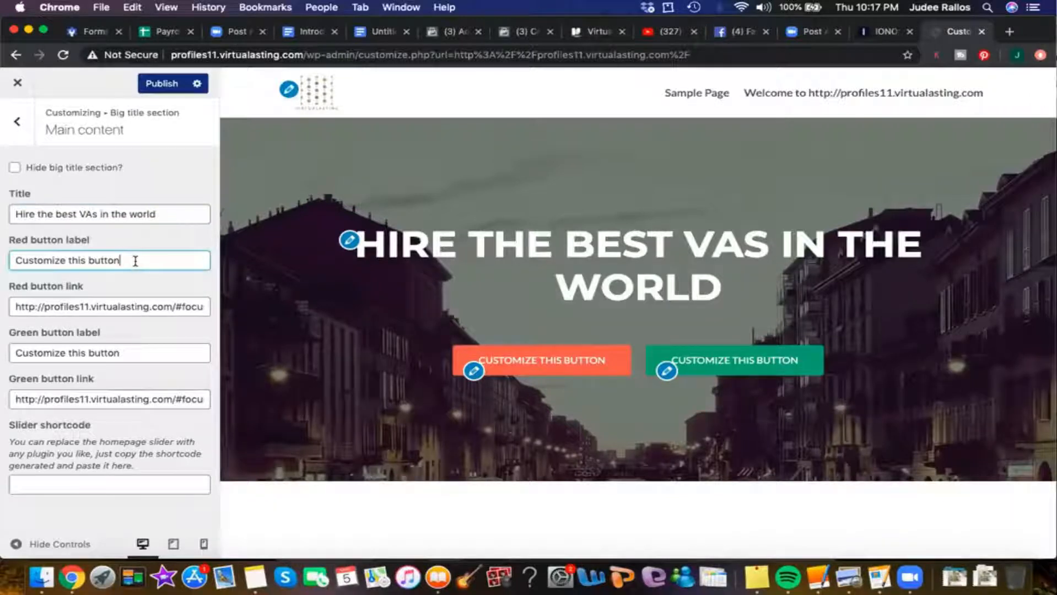
{"action": "left_click_drag", "start_coordinate": [121, 261], "coordinate": [4, 262]}
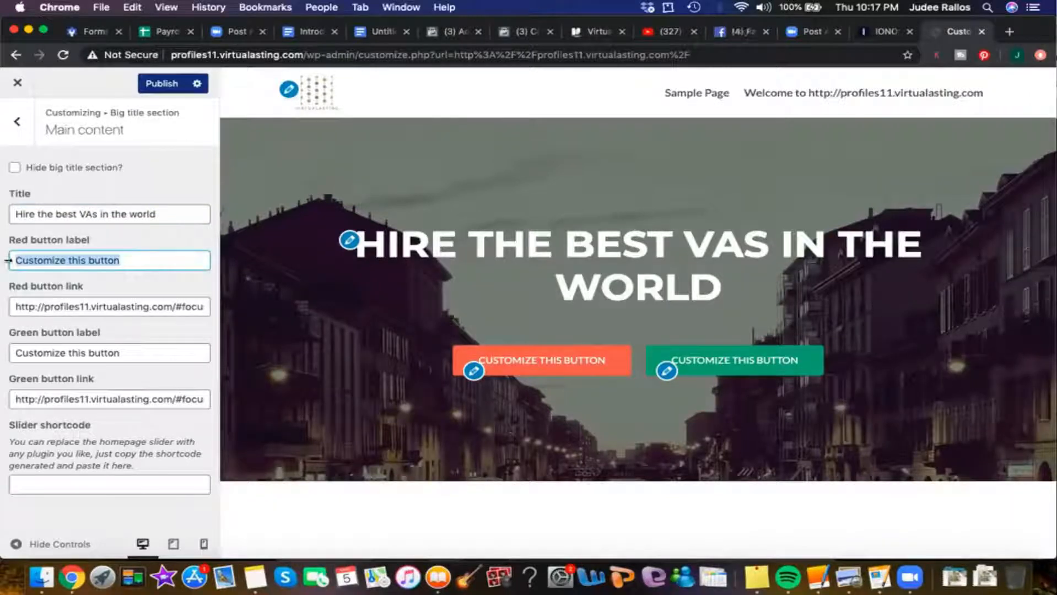
{"action": "left_click", "coordinate": [271, 290]}
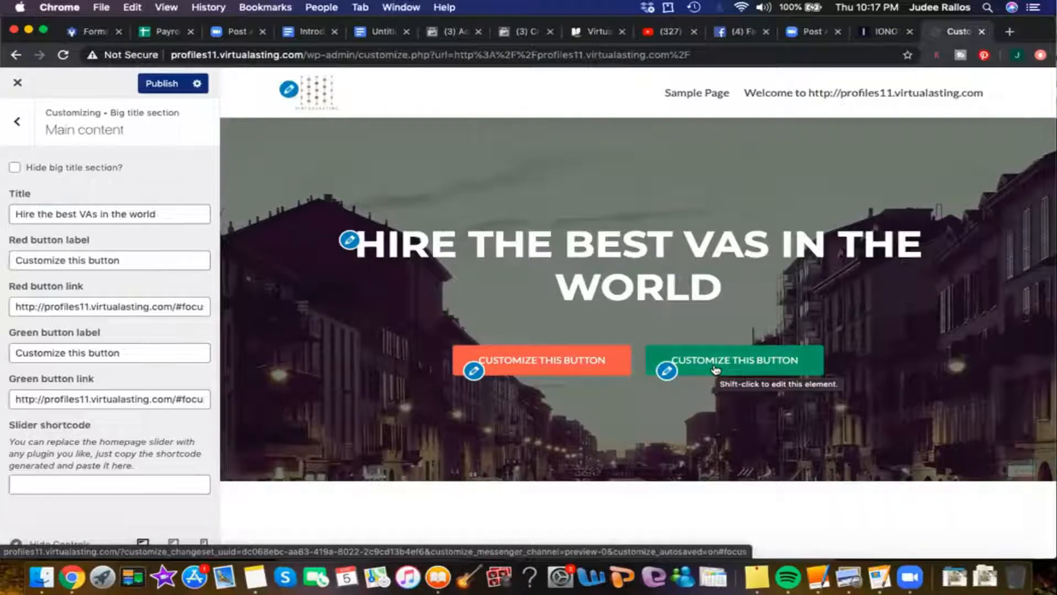
{"action": "left_click", "coordinate": [120, 259]}
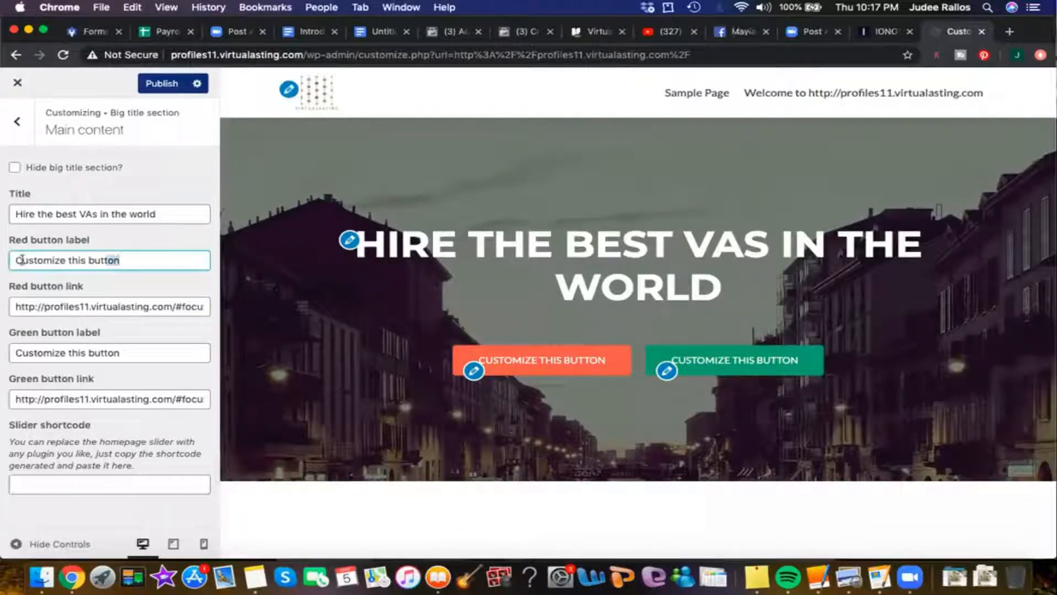
{"action": "left_click_drag", "start_coordinate": [120, 259], "coordinate": [6, 262]}
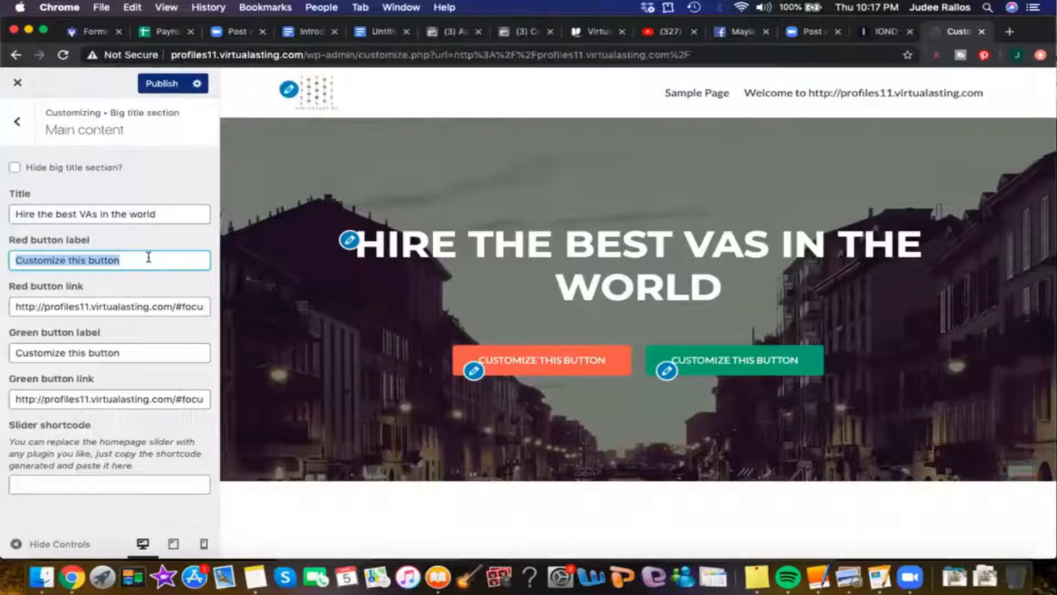
{"action": "type", "text": "See"}
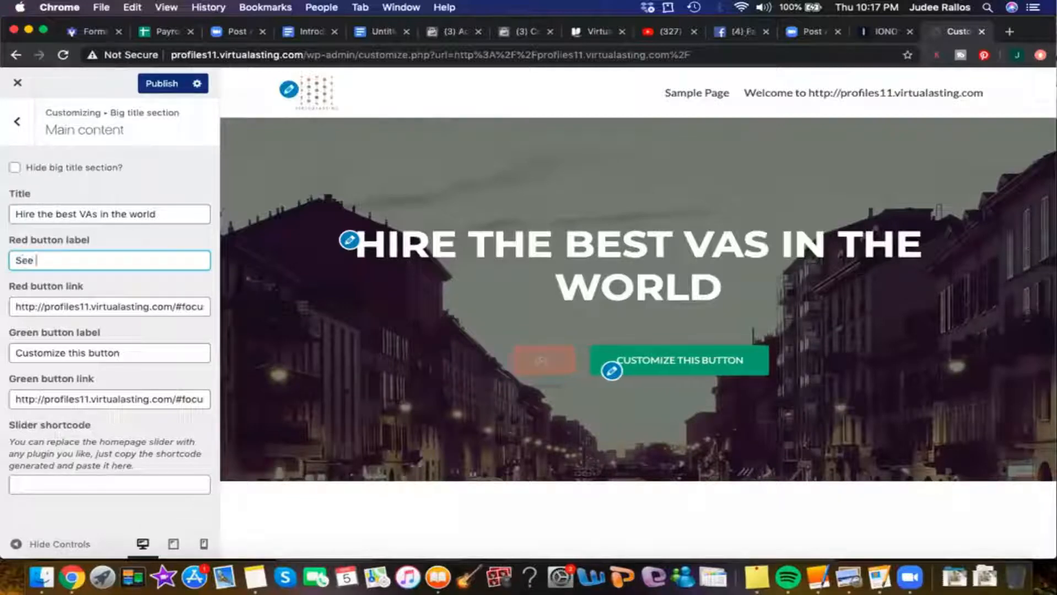
{"action": "type", "text": " Profi"}
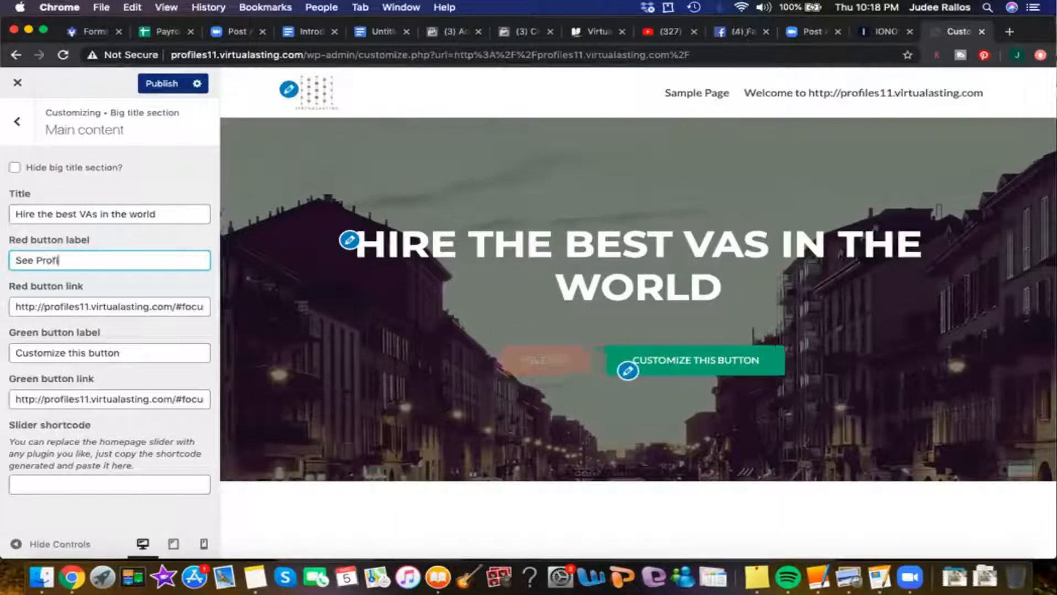
{"action": "type", "text": "les of "}
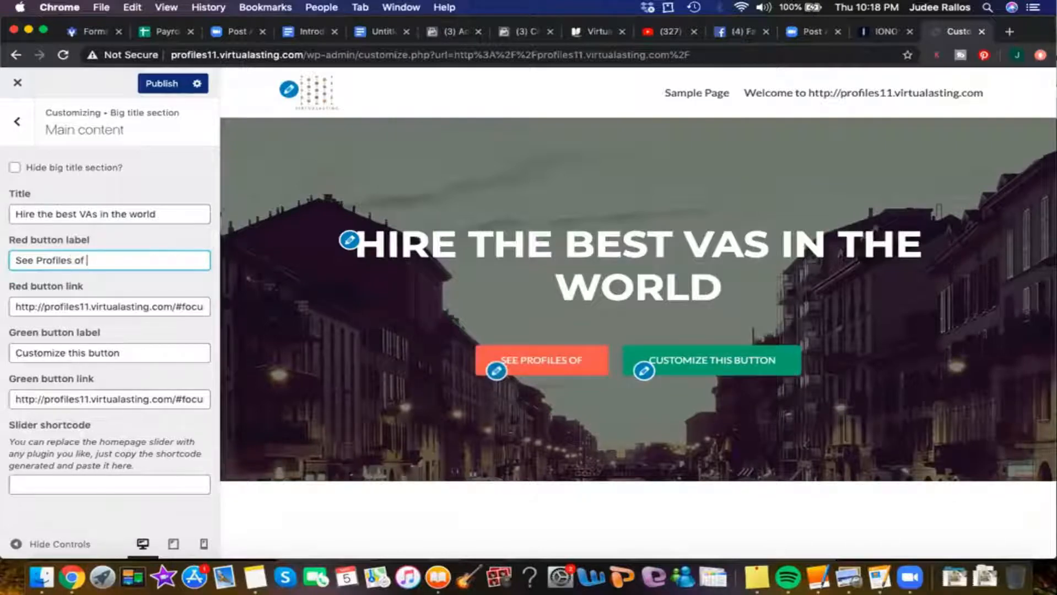
{"action": "type", "text": "e"}
{"action": "type", "text": "xcellent "}
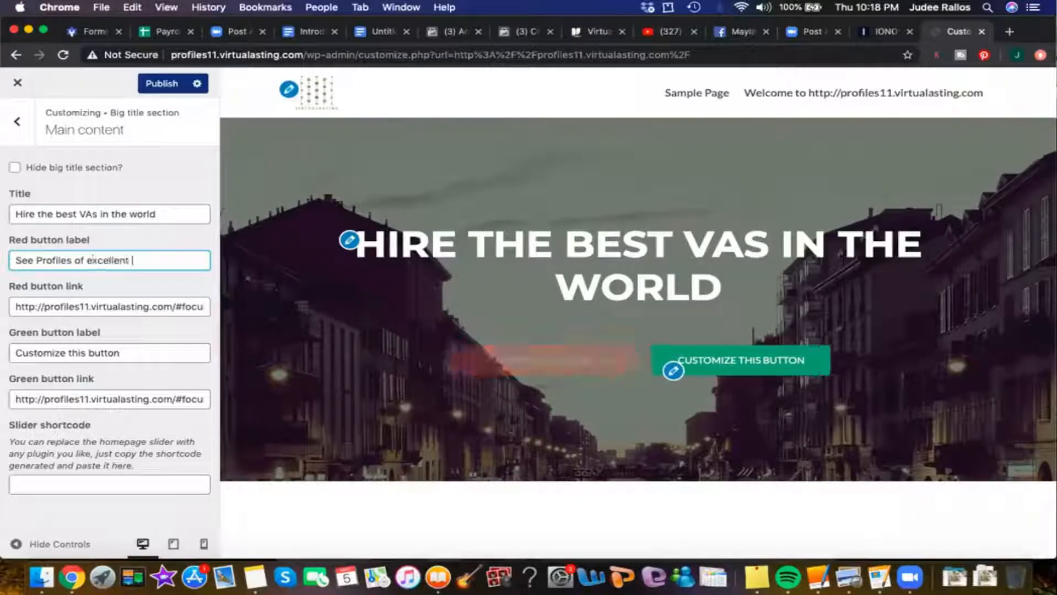
{"action": "type", "text": "VAs"}
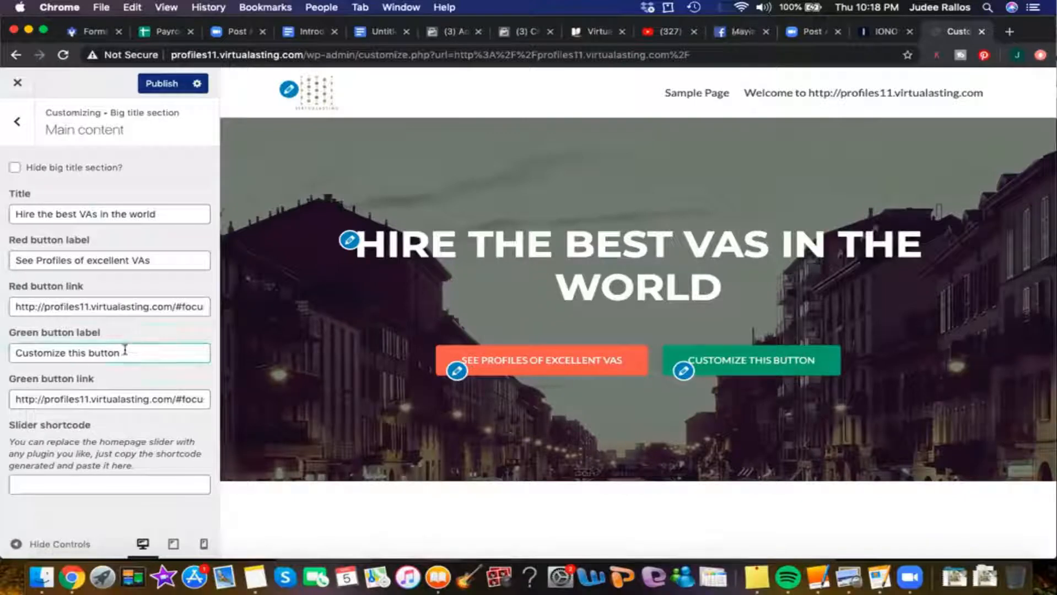
- Change the green button label to 'CLAIM YOUR FREE TRIAL NOW'
{"action": "left_click_drag", "start_coordinate": [124, 351], "coordinate": [12, 351]}
{"action": "type", "text": "XL"}
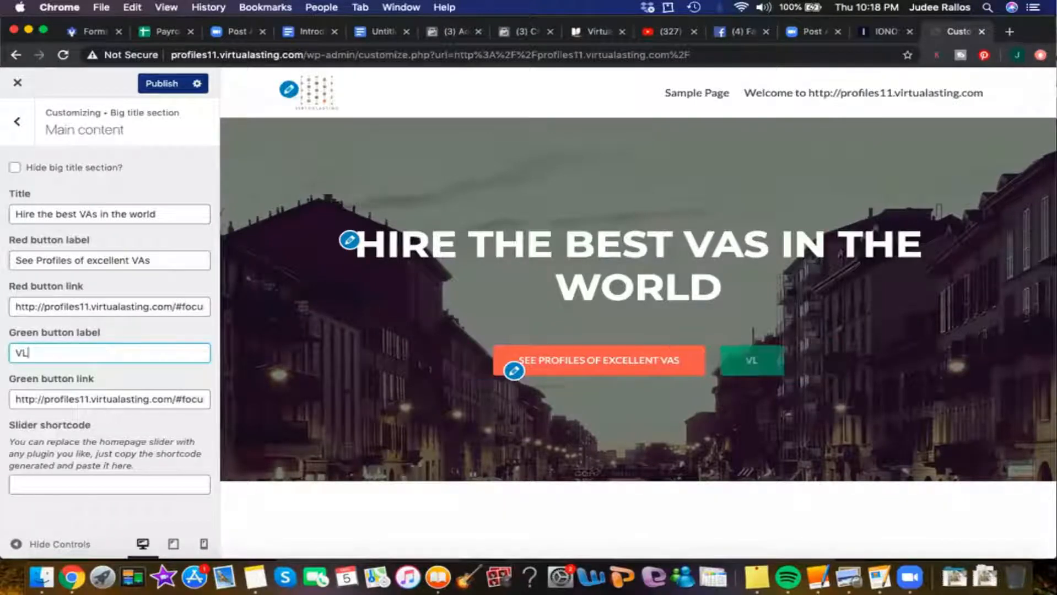
{"action": "key", "text": "BackSpace"}
{"action": "key", "text": "BackSpace"}
{"action": "type", "text": "CLAI"}
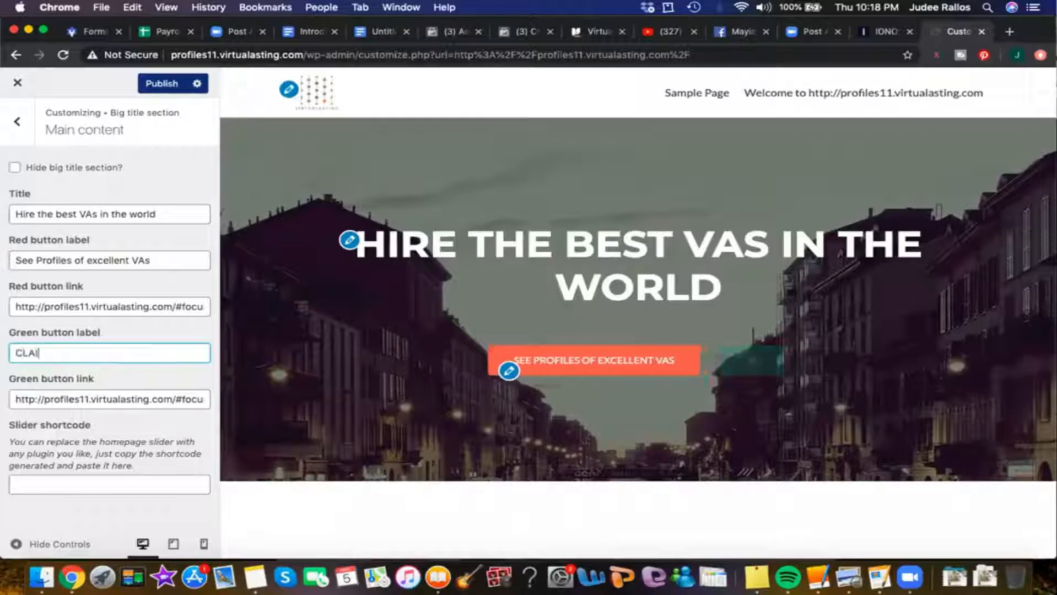
{"action": "type", "text": "M YOUR FRE"}
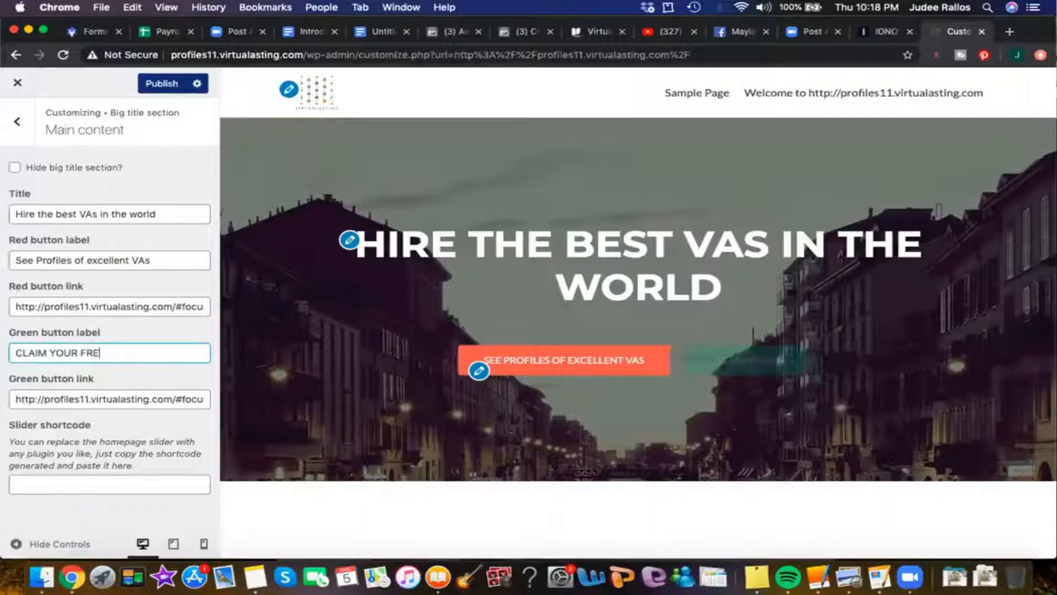
{"action": "type", "text": "E TRIAL NOW"}
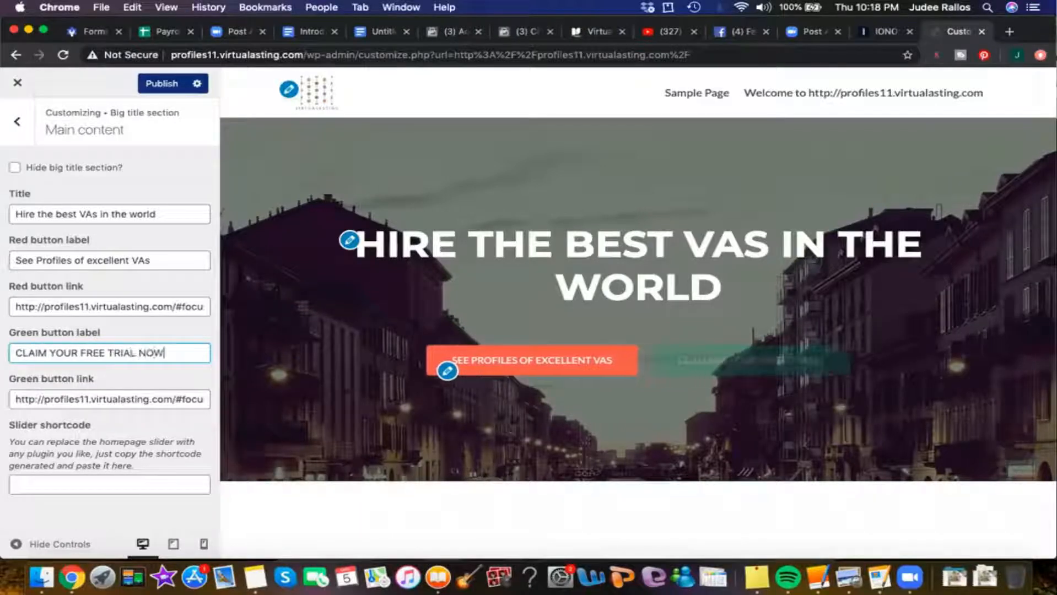
{"action": "left_click", "coordinate": [593, 432]}
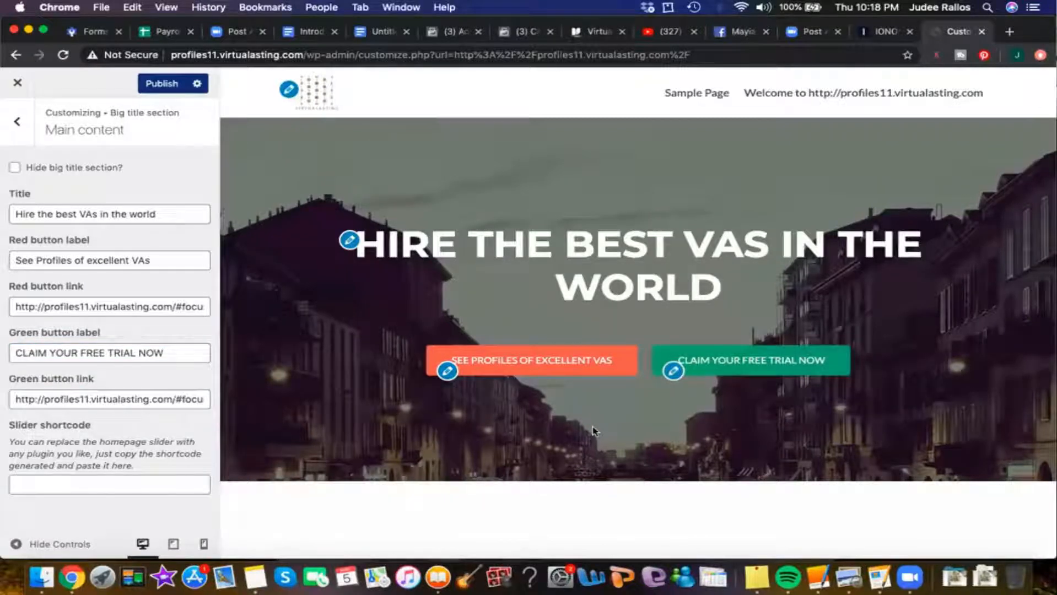
{"action": "left_click", "coordinate": [136, 306]}
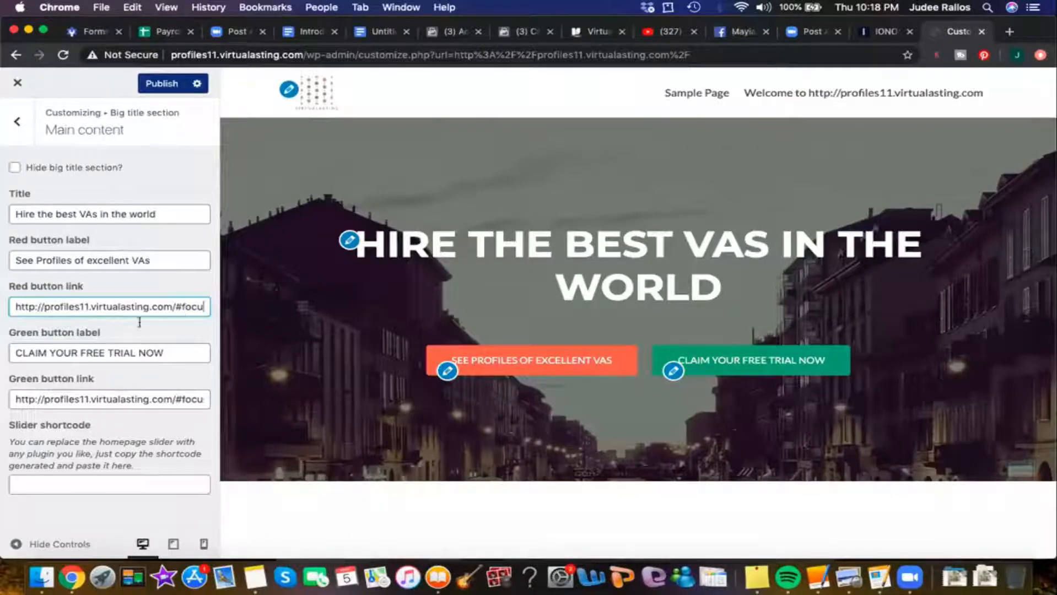
- Delete the existing URLs from both the red and green button link fields
{"action": "left_click", "coordinate": [36, 307]}
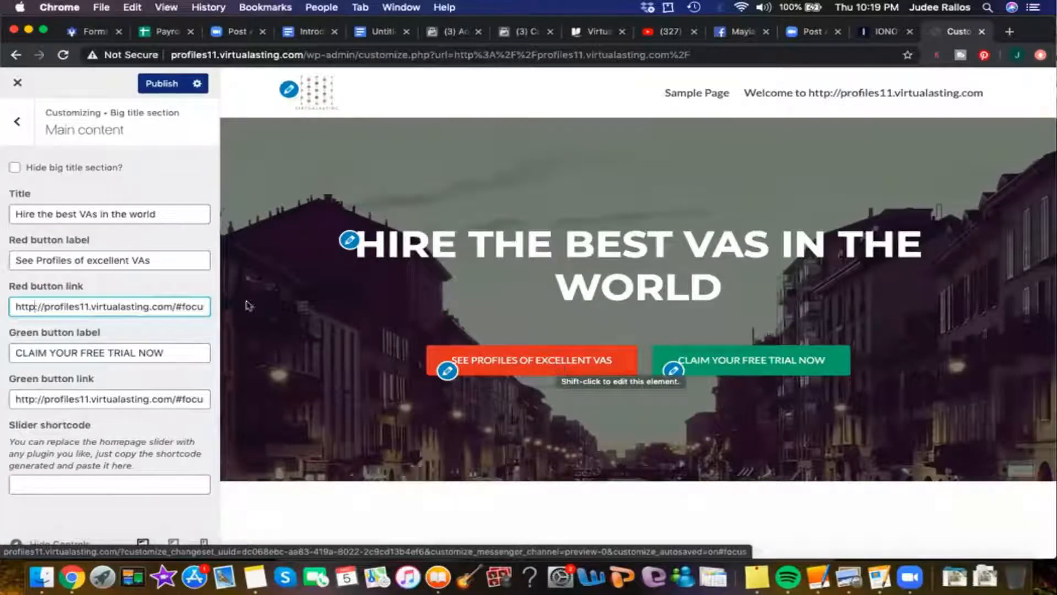
{"action": "key", "text": "super+a"}
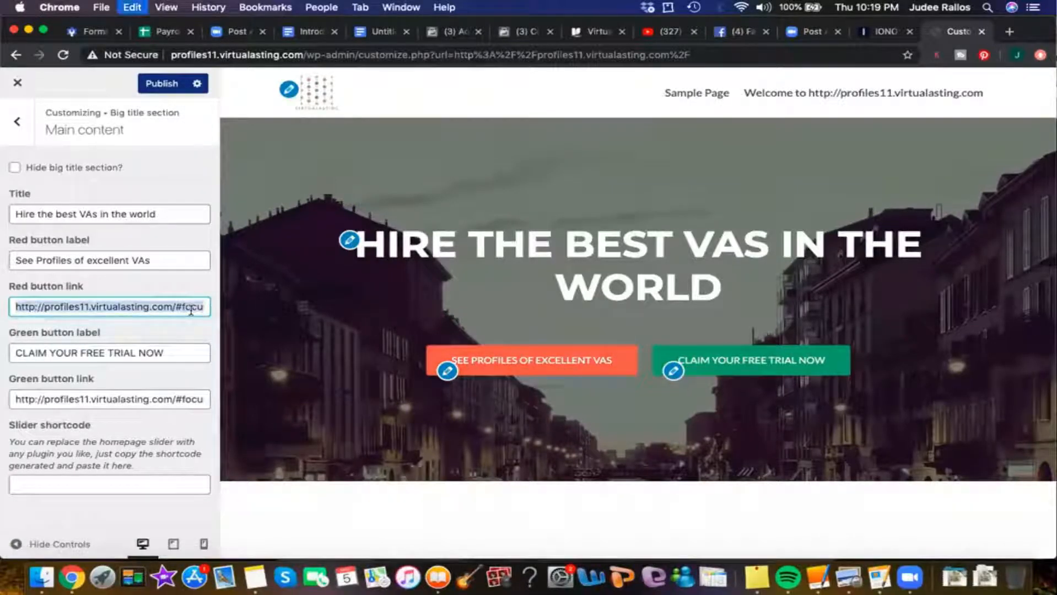
{"action": "key", "text": "BackSpace"}
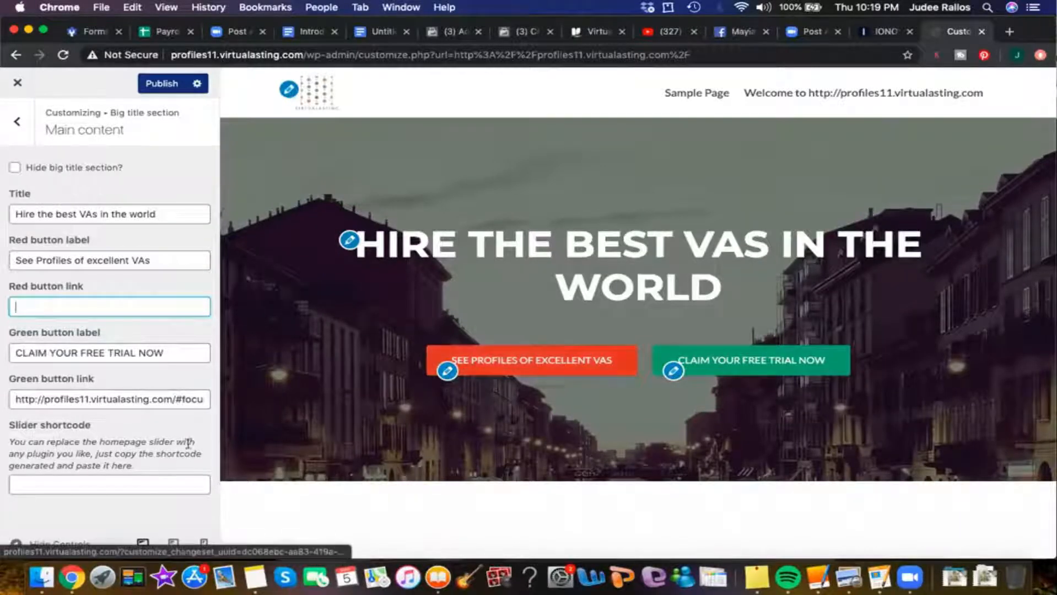
{"action": "left_click", "coordinate": [138, 398]}
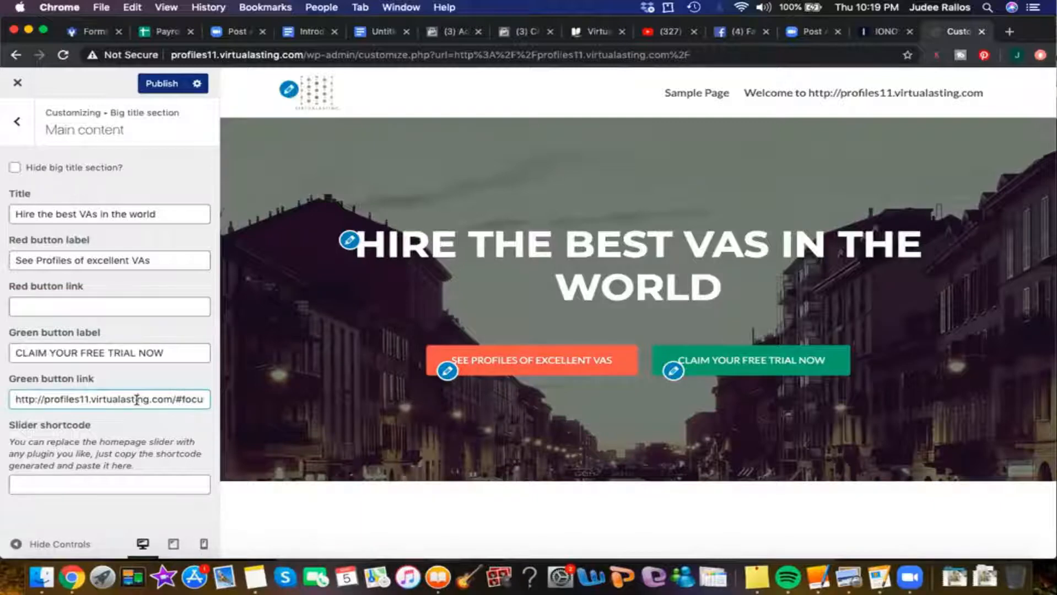
{"action": "key", "text": "super+a"}
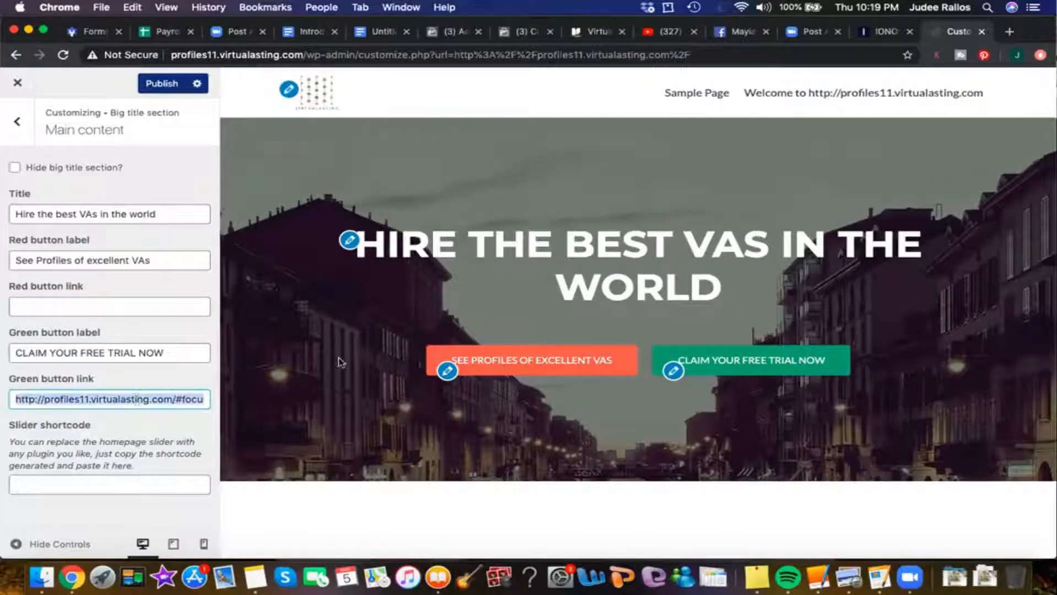
{"action": "key", "text": "BackSpace"}
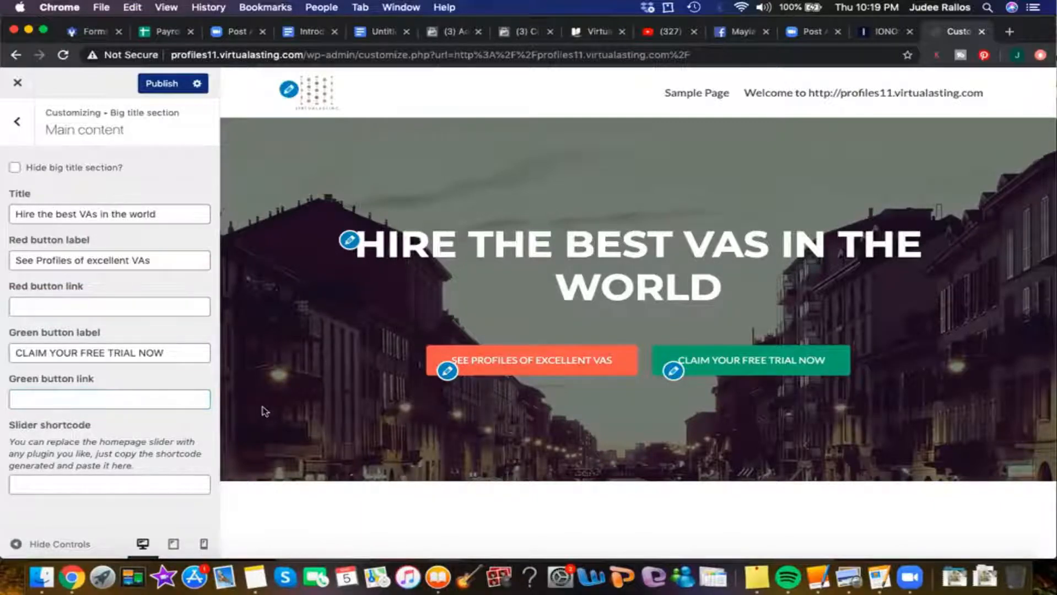
{"action": "scroll", "coordinate": [263, 411], "scroll_direction": "down", "scroll_amount": 3}
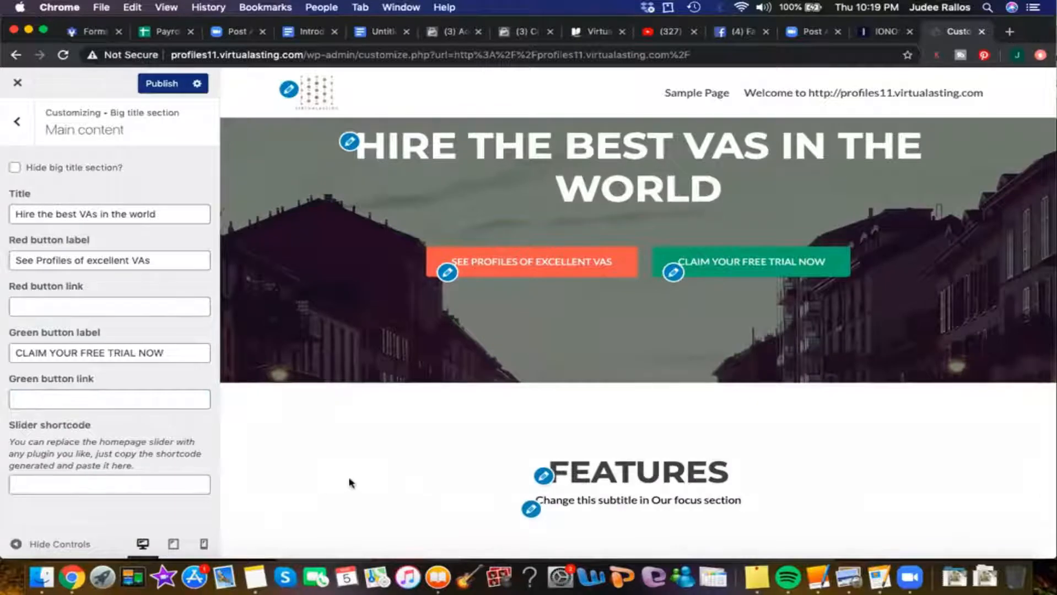
{"action": "scroll", "coordinate": [349, 480], "scroll_direction": "up", "scroll_amount": 4}
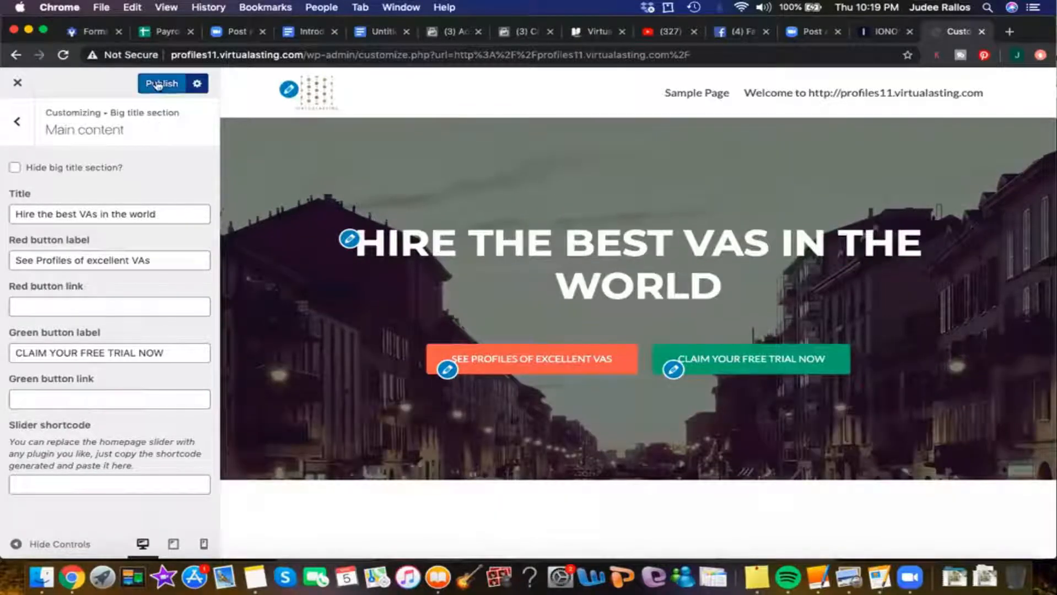
- Publish the cleared links, then close and reopen the Customizer on Big title's Main content
{"action": "left_click", "coordinate": [157, 84]}
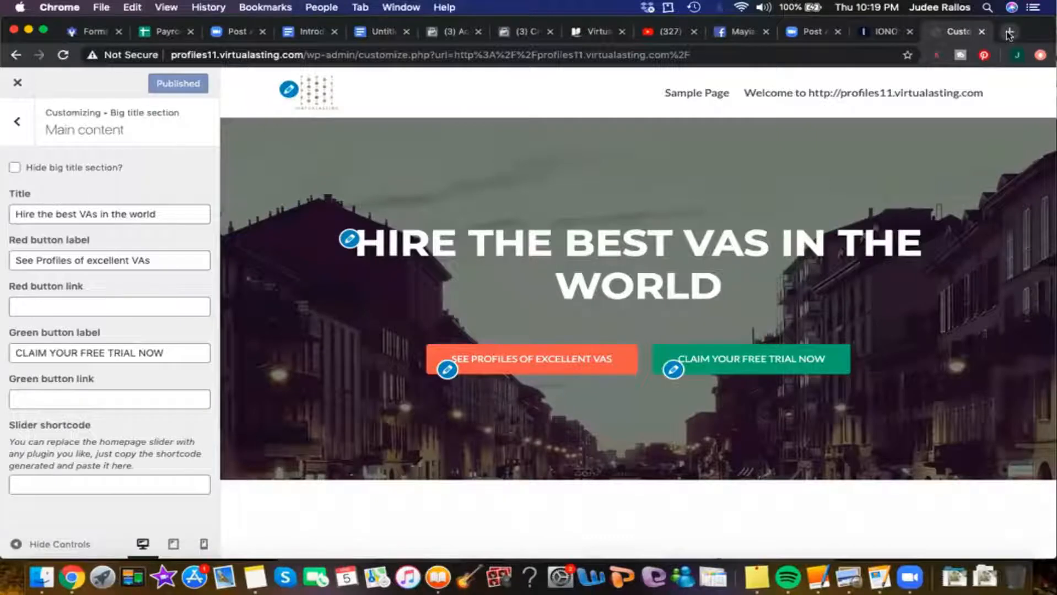
{"action": "left_click", "coordinate": [1008, 32]}
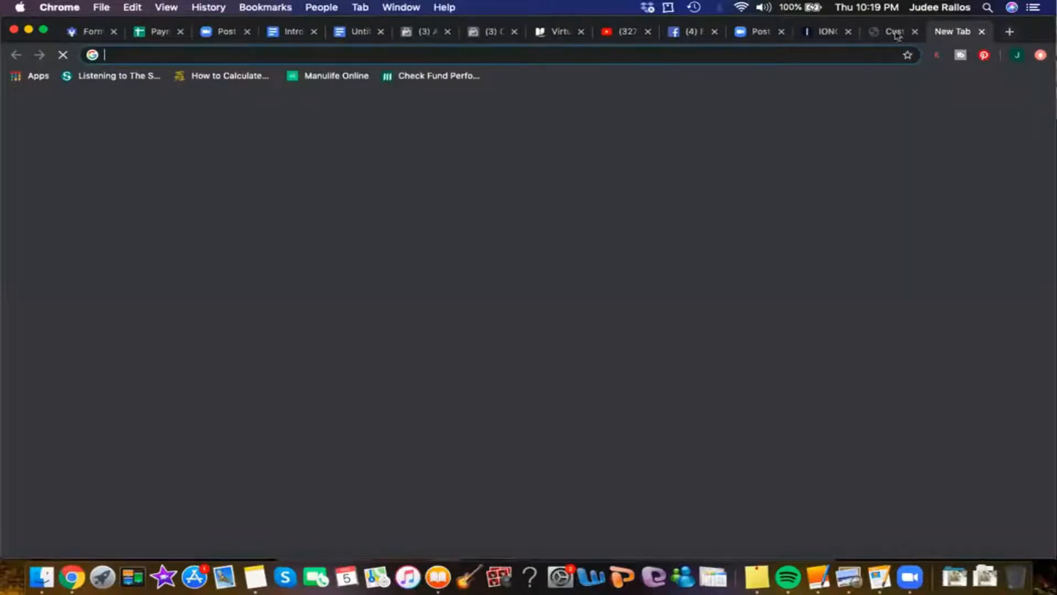
{"action": "left_click", "coordinate": [868, 33]}
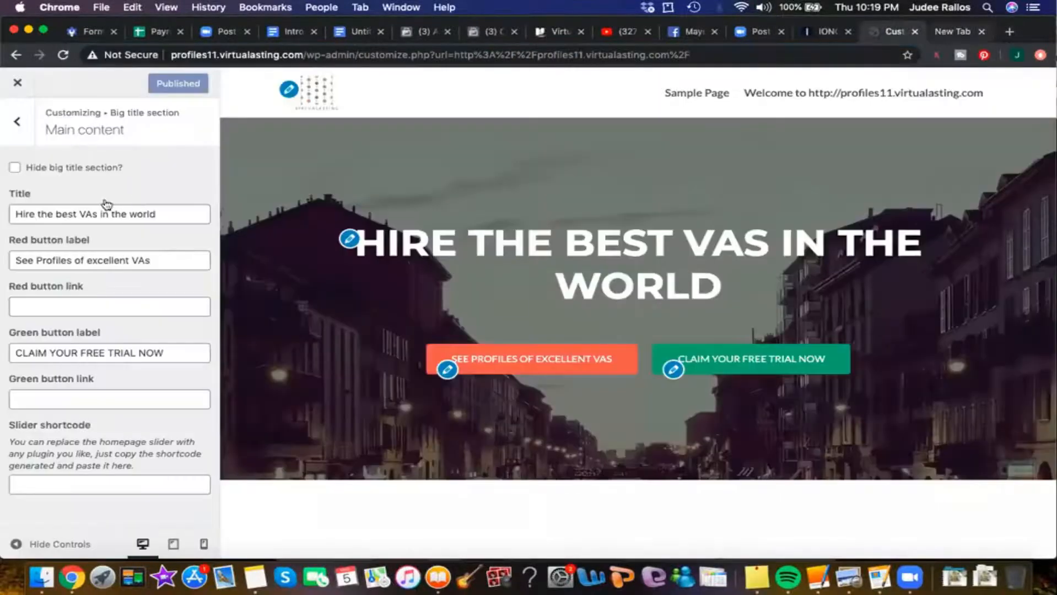
{"action": "left_click", "coordinate": [14, 84]}
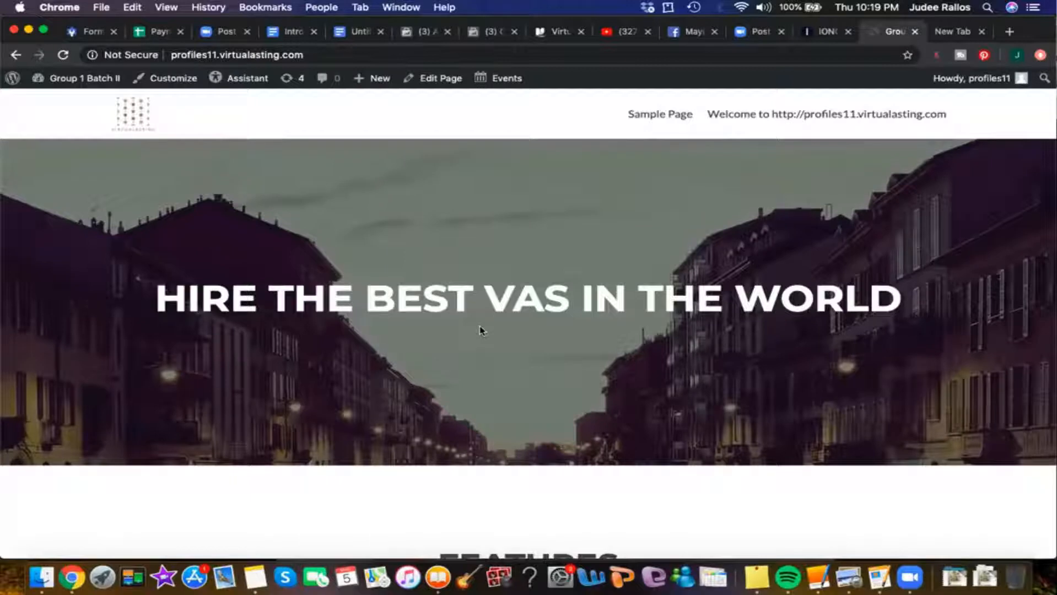
{"action": "left_click", "coordinate": [174, 82]}
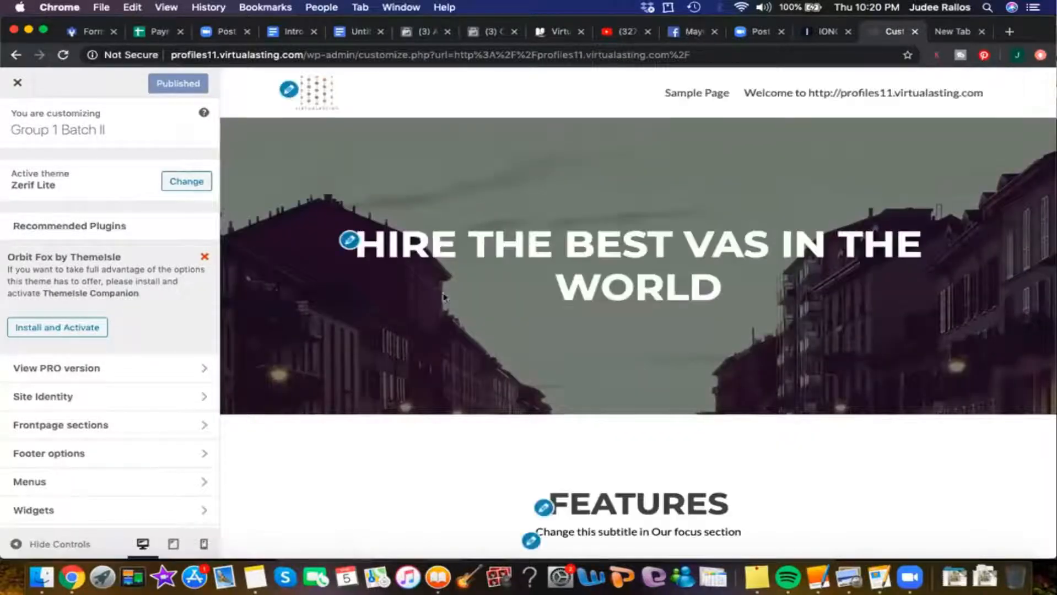
{"action": "left_click", "coordinate": [348, 241]}
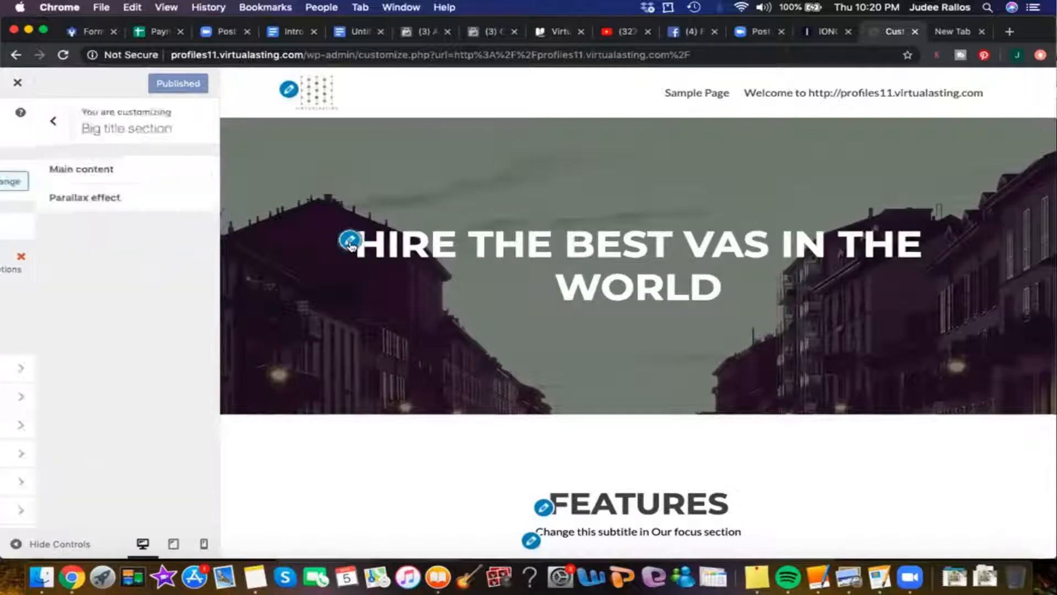
- Link the red button to google.com and the green button to facebook.com, then publish
{"action": "left_click", "coordinate": [57, 307]}
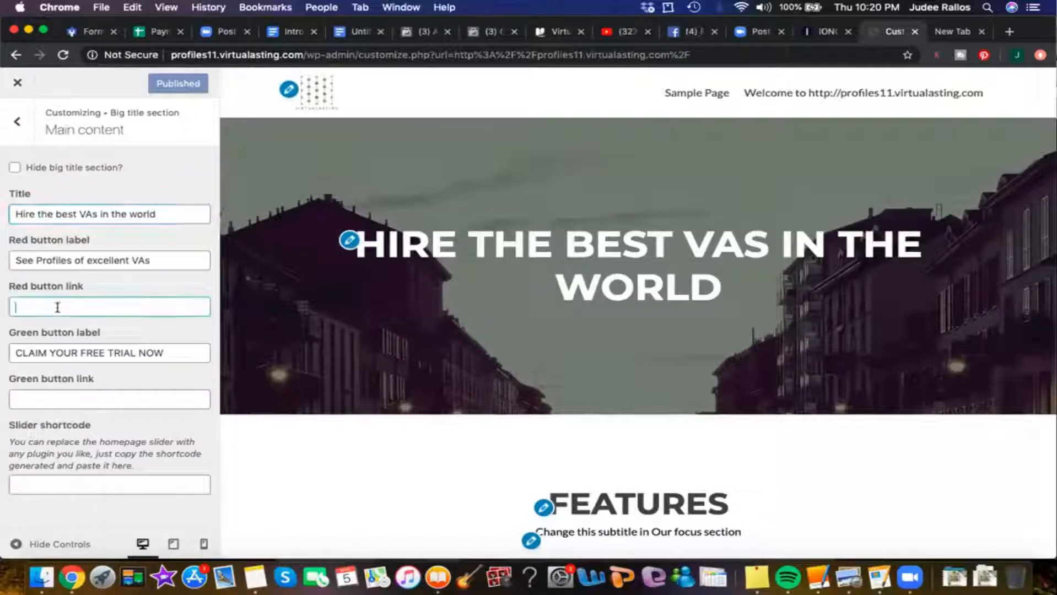
{"action": "type", "text": "GOOGL.COM"}
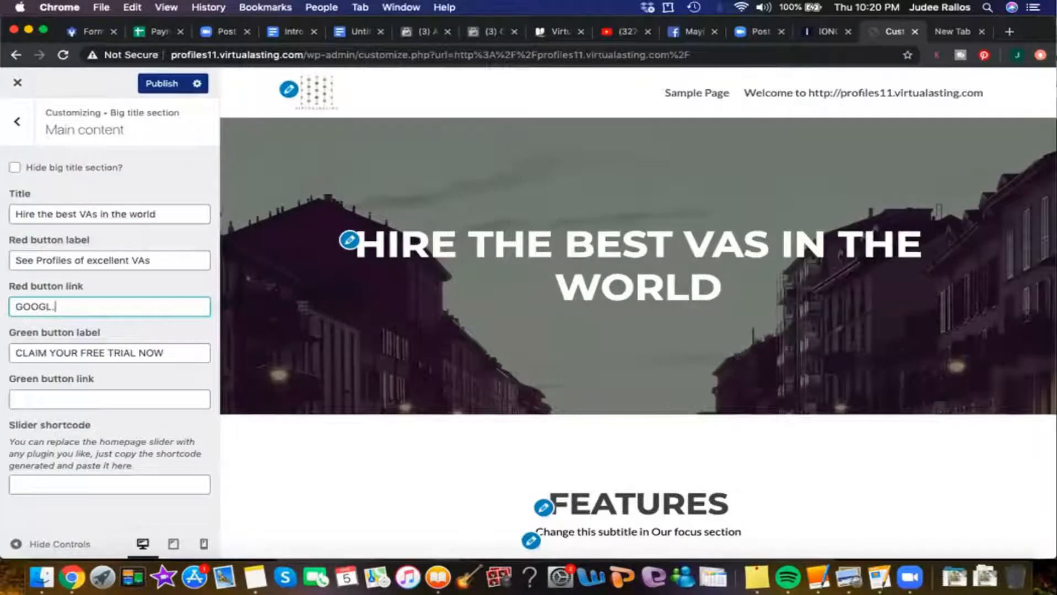
{"action": "key", "text": "BackSpace"}
{"action": "key", "text": "BackSpace"}
{"action": "key", "text": "BackSpace"}
{"action": "key", "text": "BackSpace"}
{"action": "key", "text": "BackSpace"}
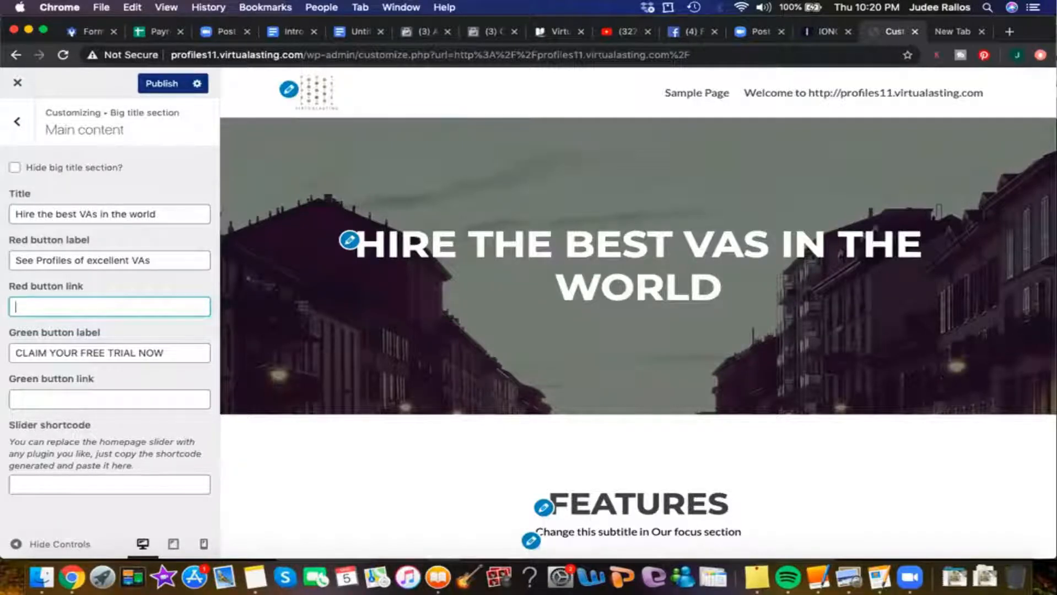
{"action": "type", "text": "ogle.com"}
{"action": "left_click", "coordinate": [39, 397]}
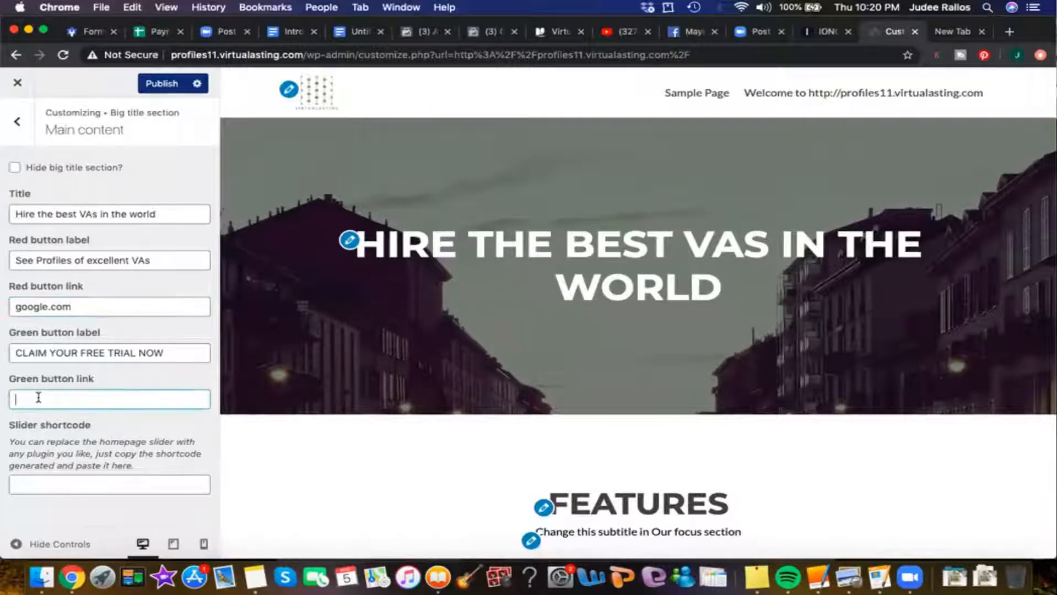
{"action": "type", "text": "facenook"}
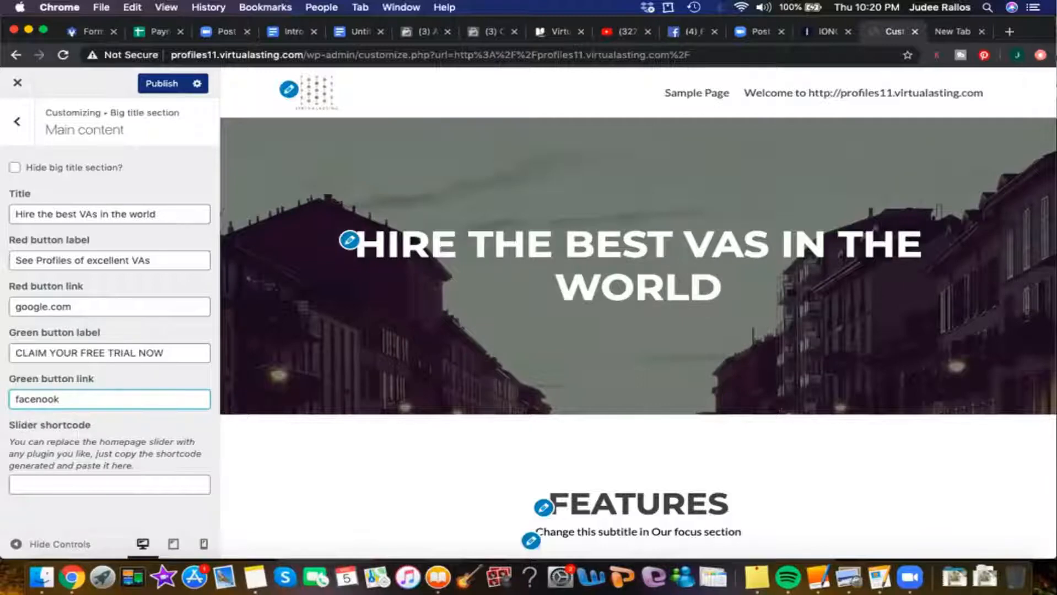
{"action": "key", "text": "BackSpace"}
{"action": "key", "text": "BackSpace"}
{"action": "key", "text": "BackSpace"}
{"action": "key", "text": "BackSpace"}
{"action": "type", "text": "book.com"}
{"action": "left_click", "coordinate": [325, 451]}
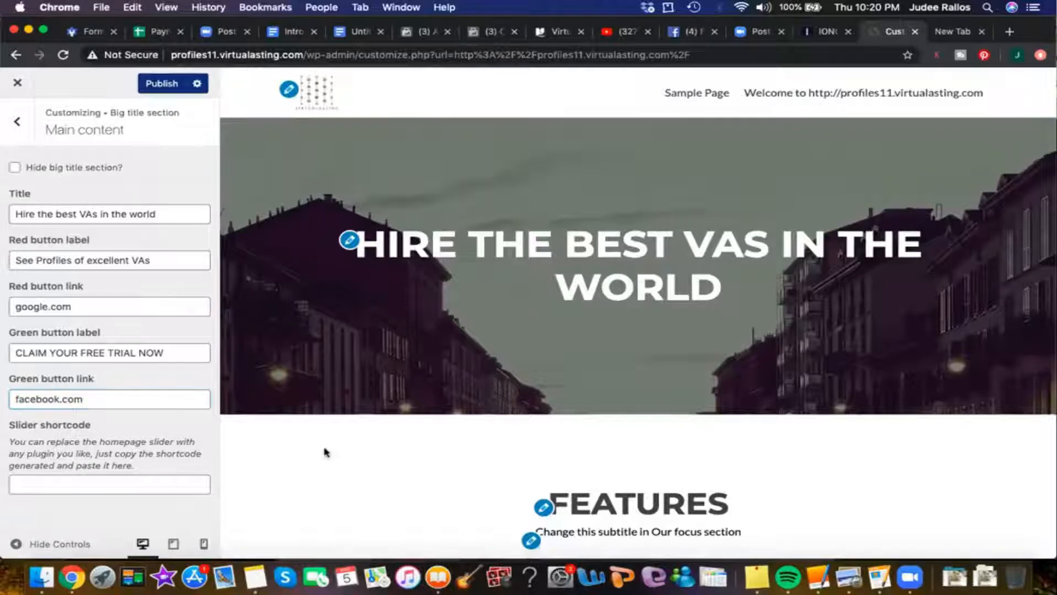
{"action": "scroll", "coordinate": [325, 452], "scroll_direction": "down", "scroll_amount": 4}
{"action": "left_click", "coordinate": [161, 86]}
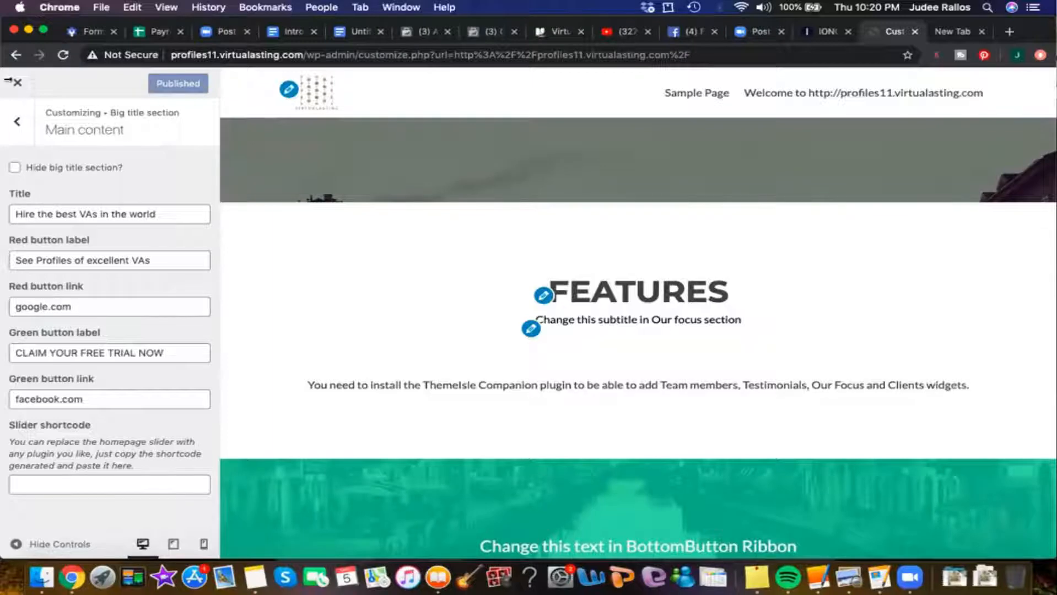
{"action": "left_click", "coordinate": [15, 87]}
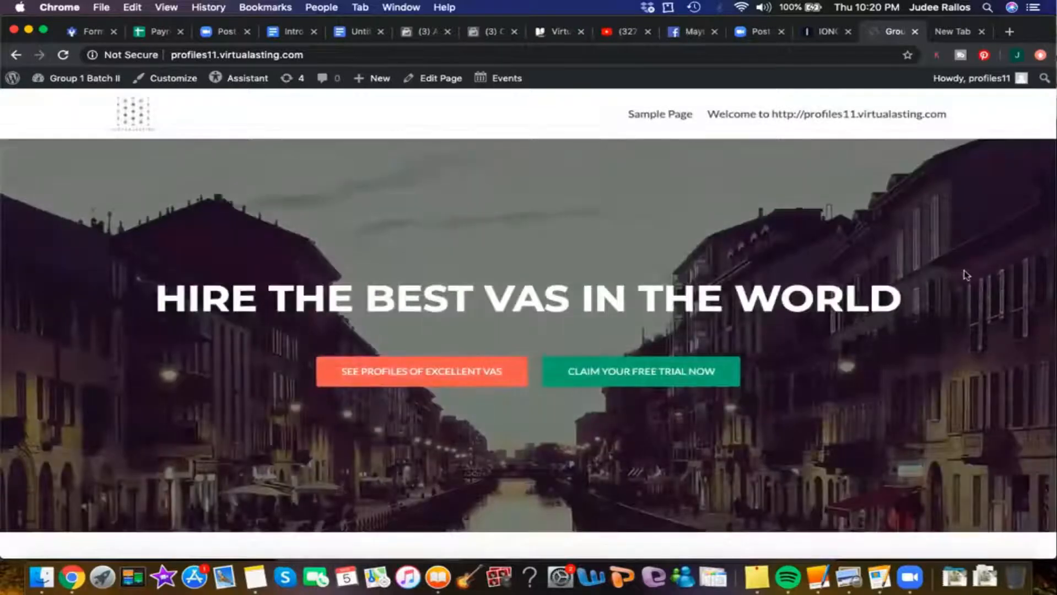
- Test the red (google.com) and green (facebook.com) hero buttons, returning to the homepage each time
{"action": "left_click", "coordinate": [431, 377]}
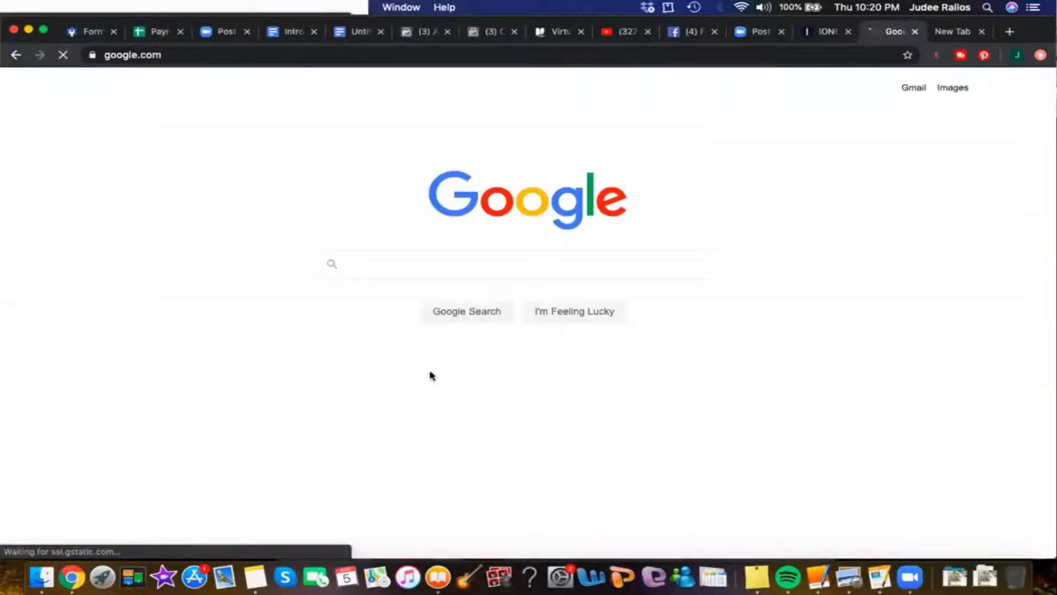
{"action": "left_click", "coordinate": [16, 55]}
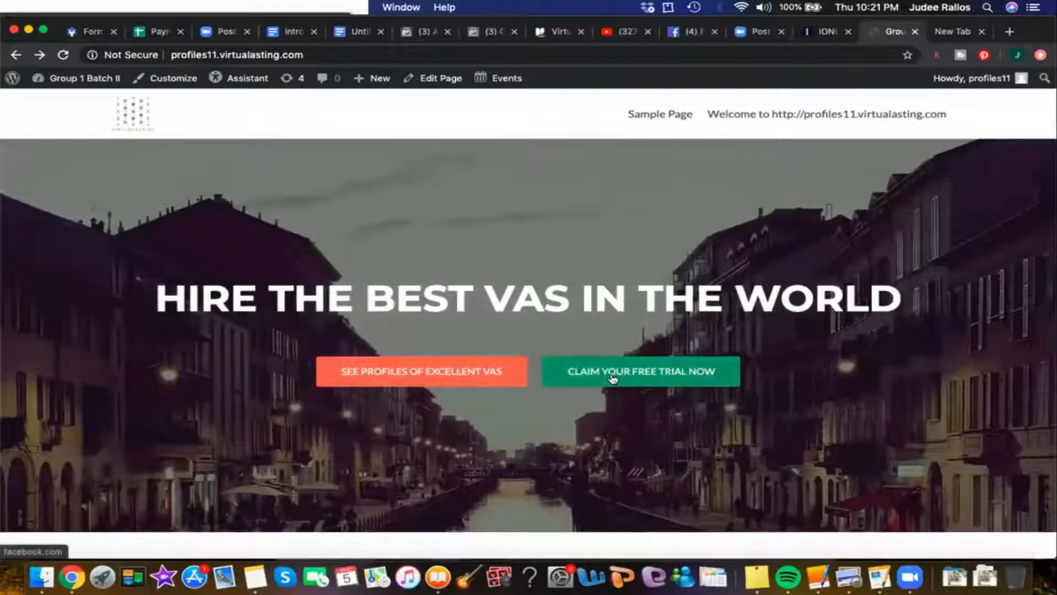
{"action": "left_click", "coordinate": [640, 377]}
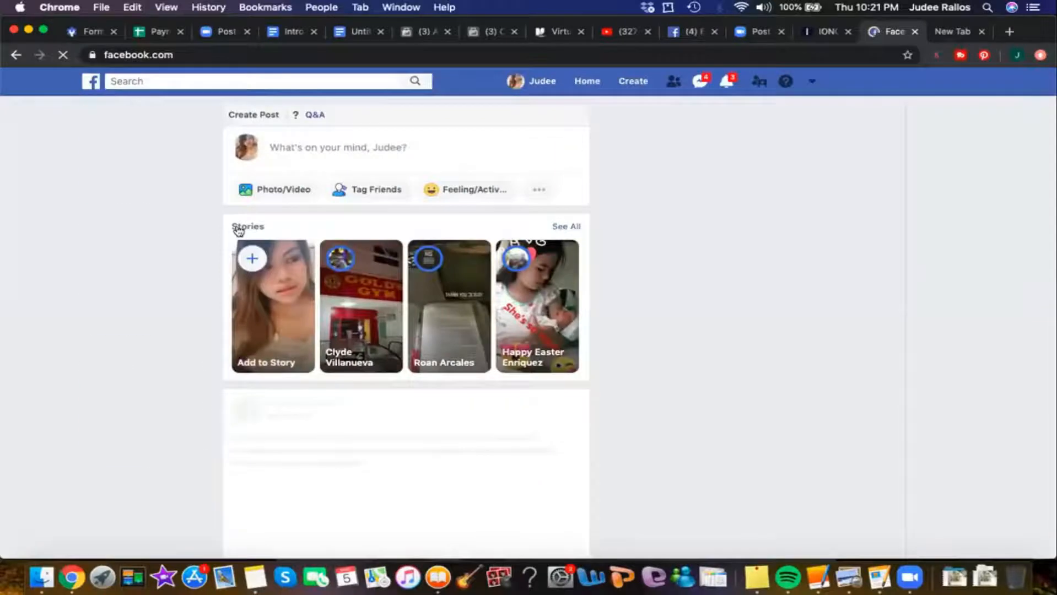
{"action": "left_click", "coordinate": [17, 55]}
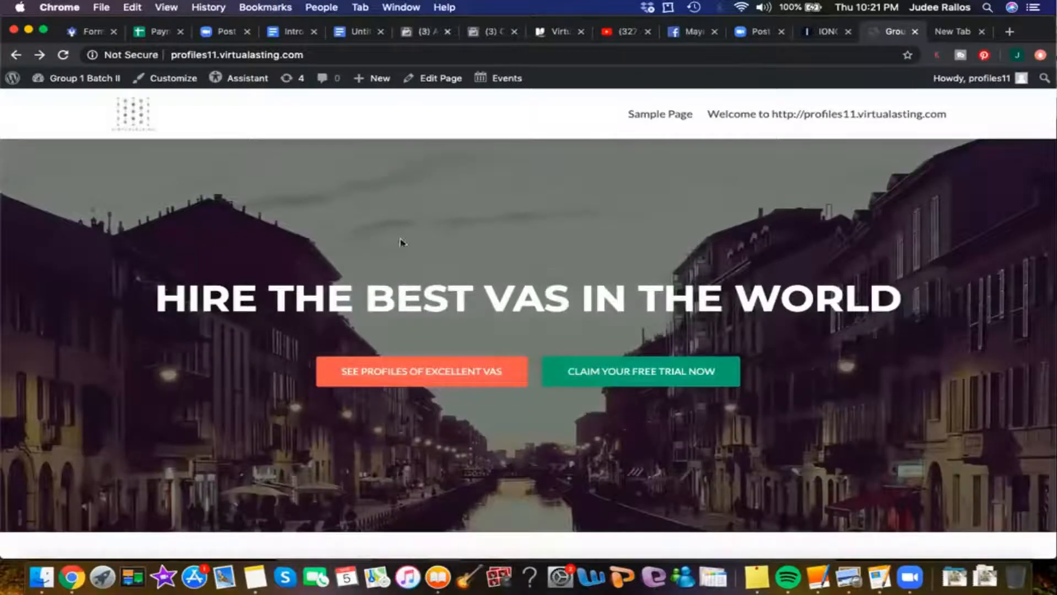
{"action": "scroll", "coordinate": [603, 242], "scroll_direction": "down", "scroll_amount": 6}
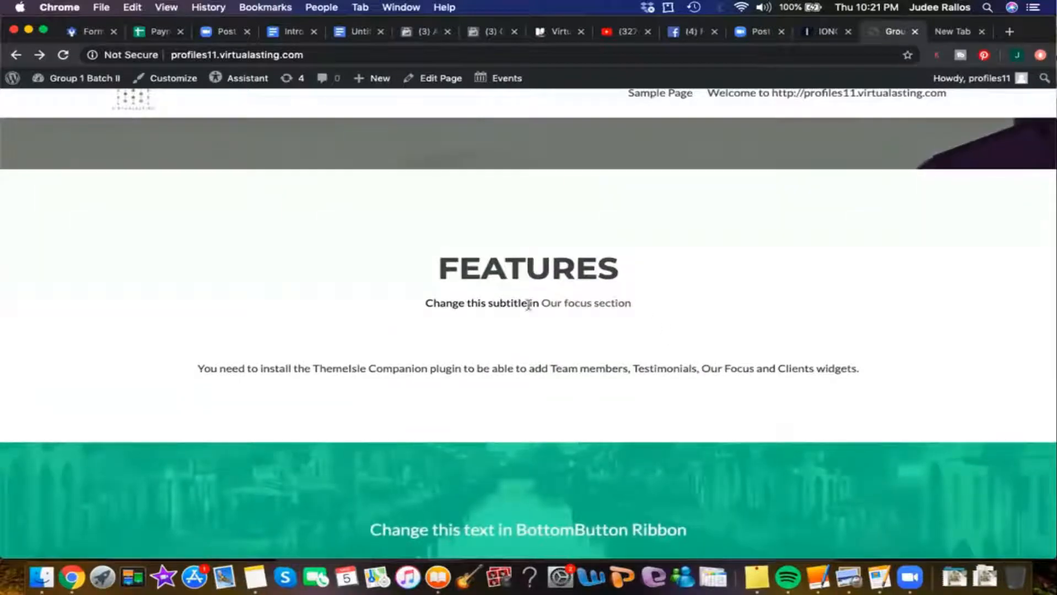
{"action": "scroll", "coordinate": [706, 312], "scroll_direction": "up", "scroll_amount": 6}
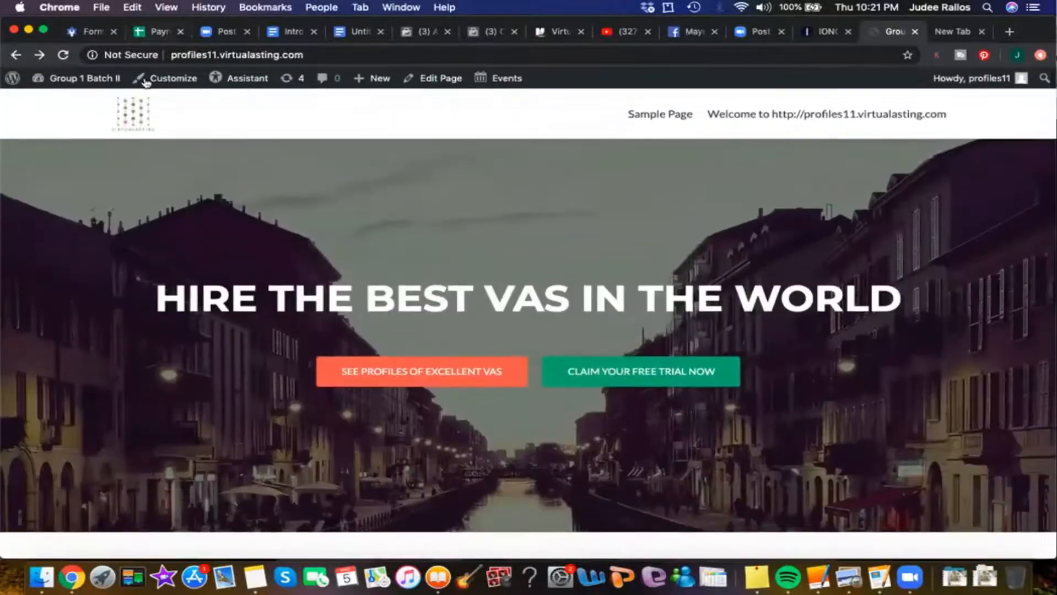
- Reopen the Customizer and bring up the FEATURES (Our focus) section settings
{"action": "left_click", "coordinate": [148, 80]}
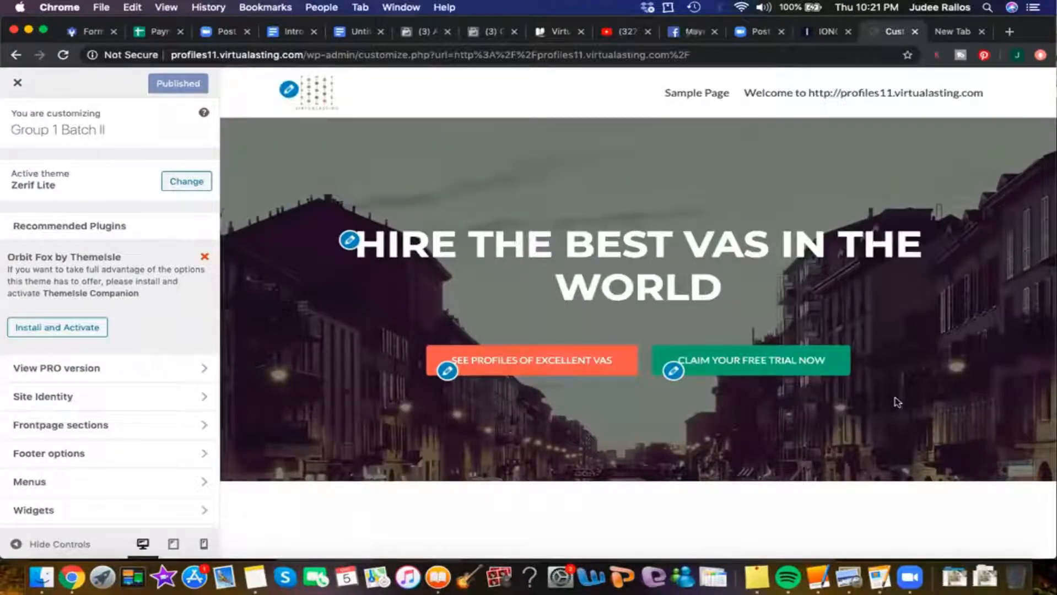
{"action": "scroll", "coordinate": [896, 402], "scroll_direction": "down", "scroll_amount": 5}
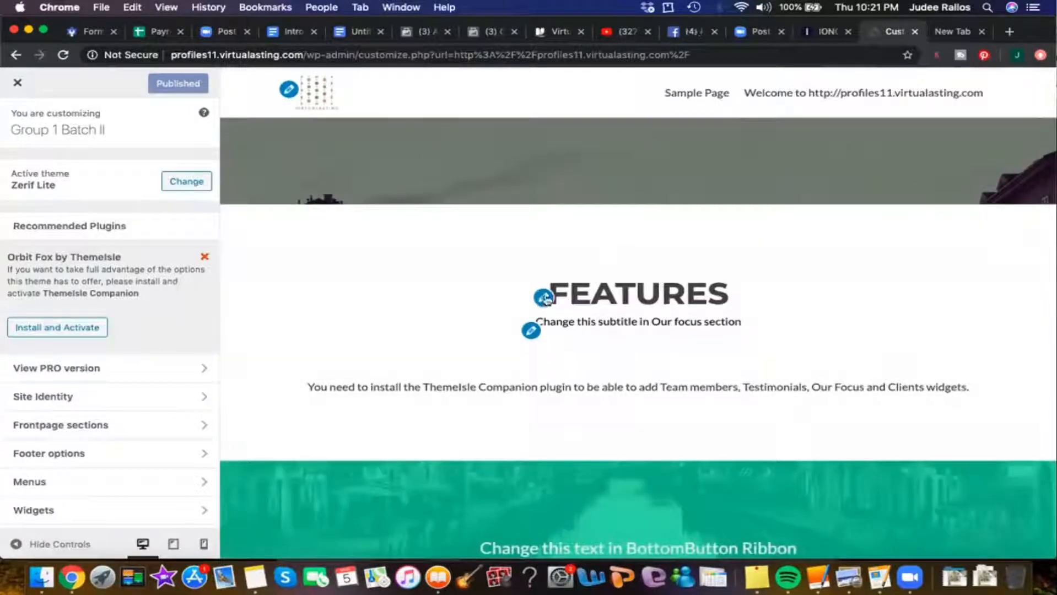
{"action": "left_click", "coordinate": [543, 299]}
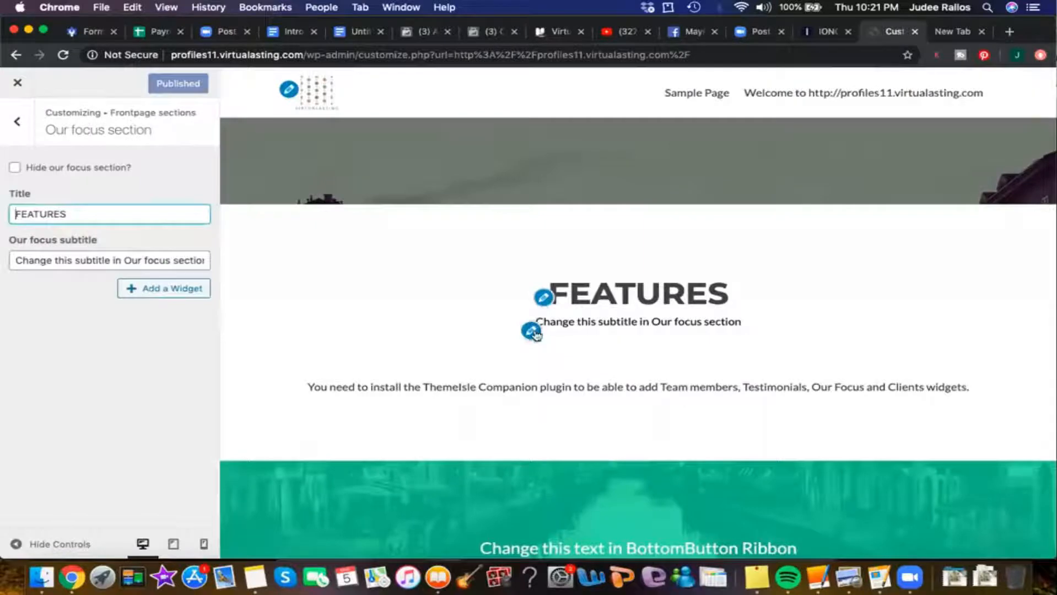
{"action": "left_click", "coordinate": [530, 330]}
{"action": "scroll", "coordinate": [465, 356], "scroll_direction": "down", "scroll_amount": 2}
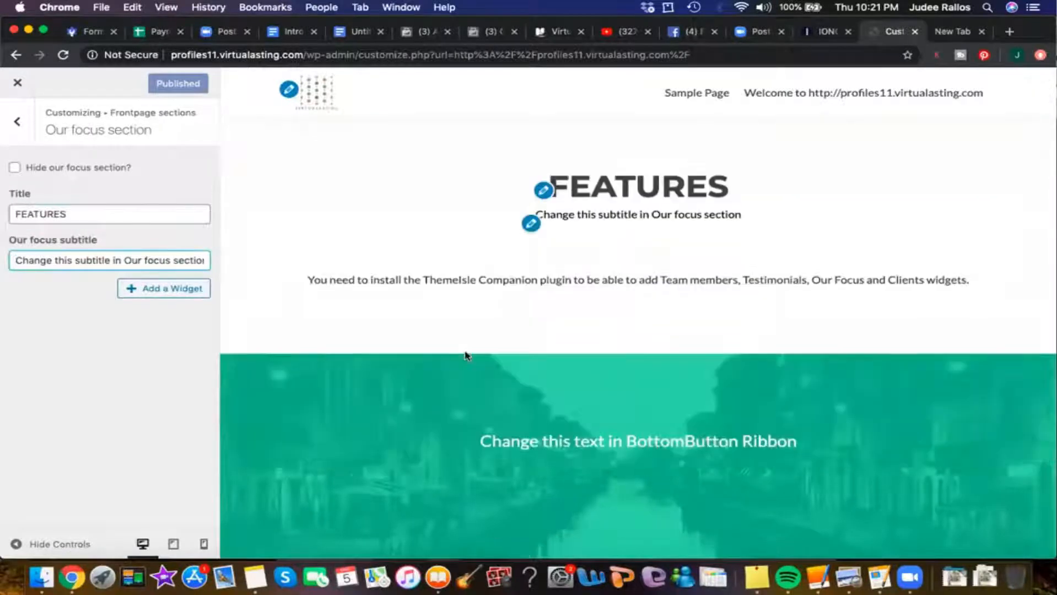
{"action": "scroll", "coordinate": [590, 283], "scroll_direction": "down", "scroll_amount": 3}
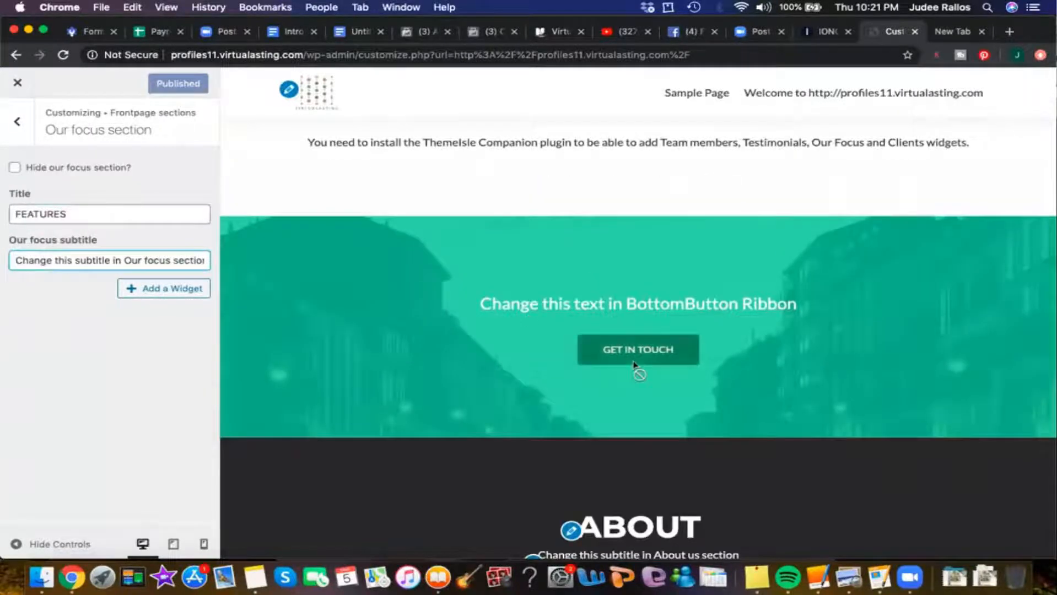
{"action": "scroll", "coordinate": [561, 347], "scroll_direction": "down", "scroll_amount": 3}
{"action": "scroll", "coordinate": [561, 347], "scroll_direction": "down", "scroll_amount": 3}
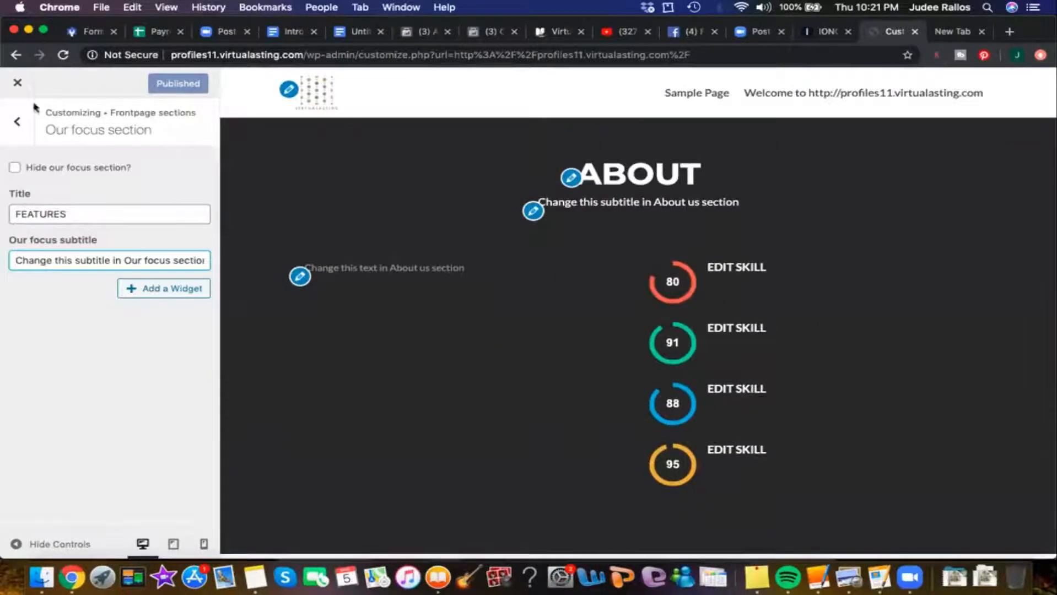
{"action": "scroll", "coordinate": [537, 254], "scroll_direction": "down", "scroll_amount": 6}
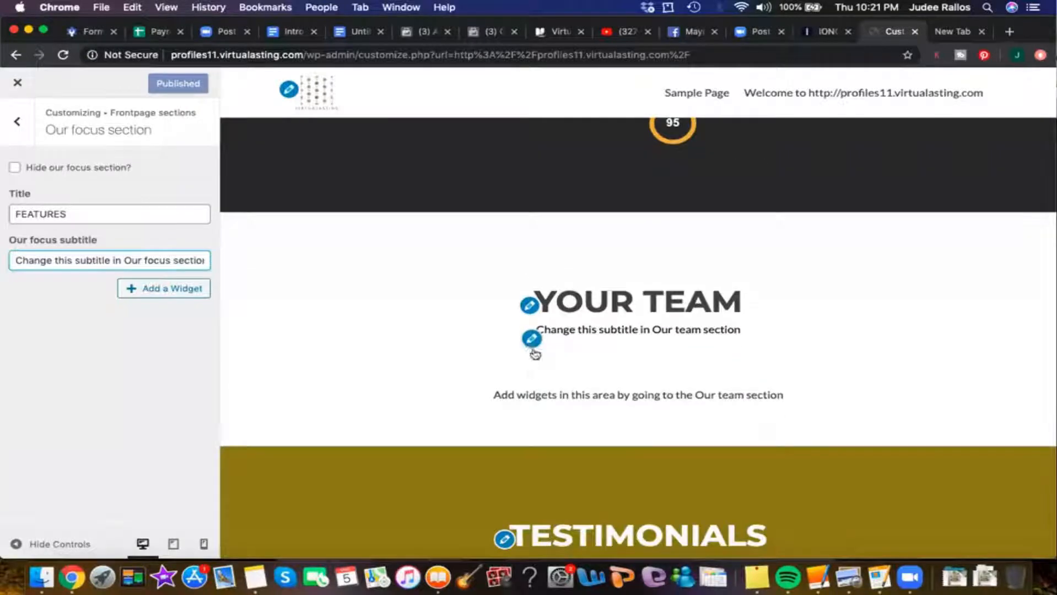
{"action": "scroll", "coordinate": [531, 370], "scroll_direction": "down", "scroll_amount": 6}
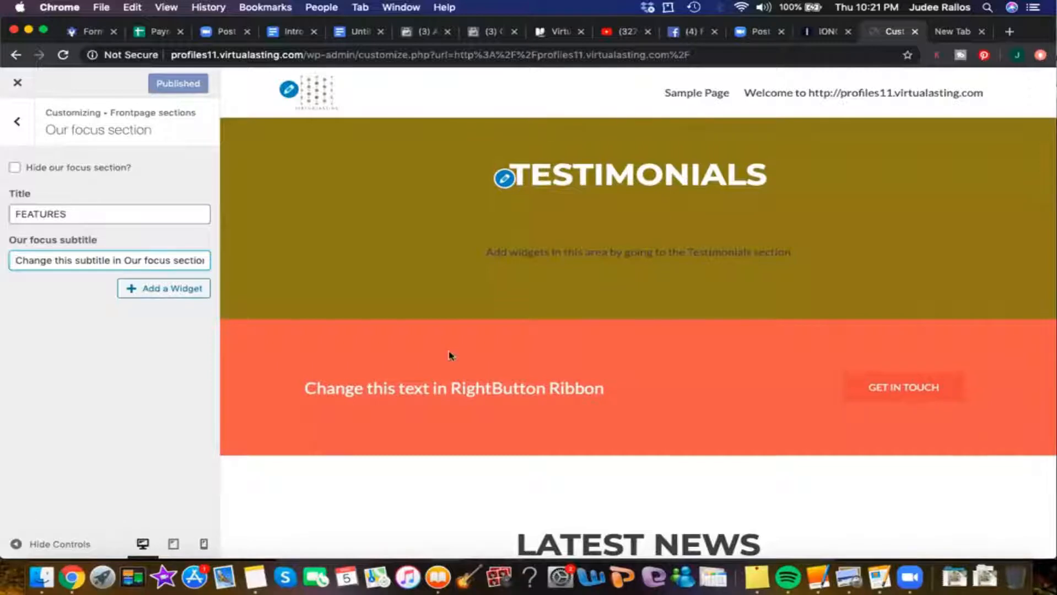
{"action": "scroll", "coordinate": [449, 355], "scroll_direction": "up", "scroll_amount": 5}
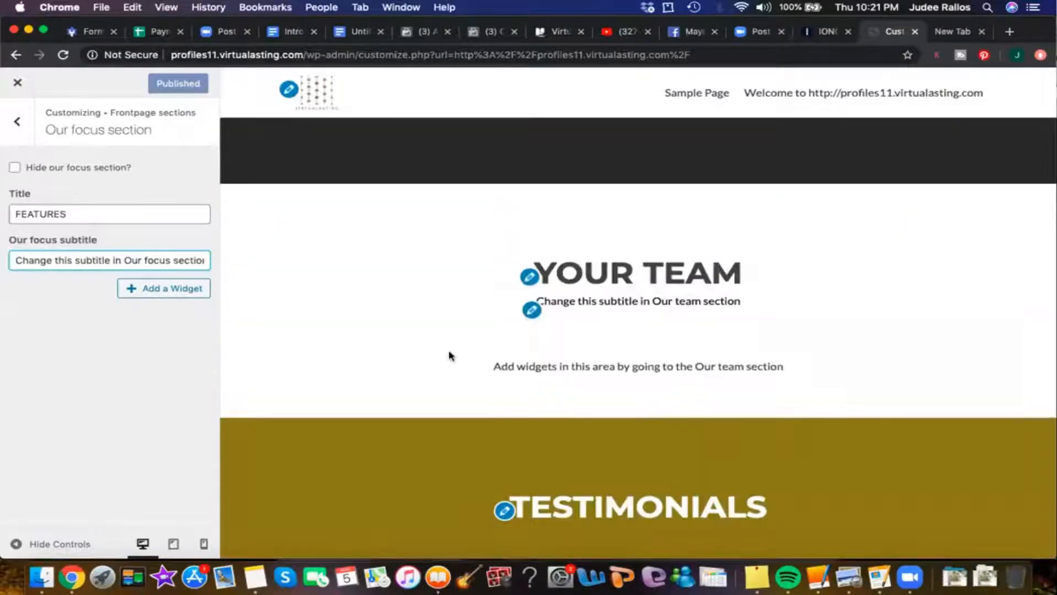
{"action": "scroll", "coordinate": [449, 355], "scroll_direction": "up", "scroll_amount": 10}
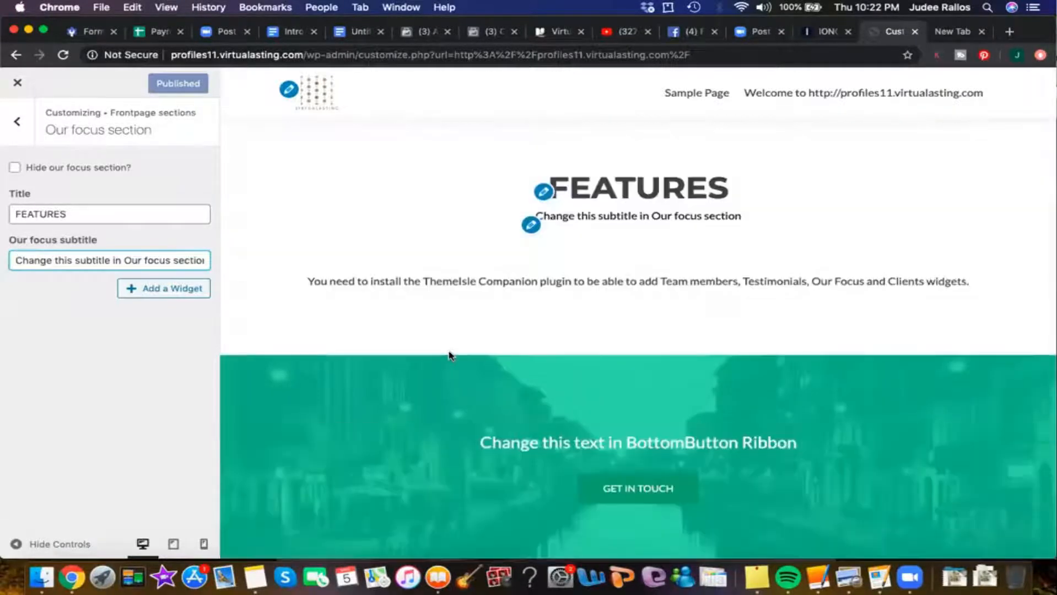
{"action": "scroll", "coordinate": [449, 356], "scroll_direction": "up", "scroll_amount": 5}
{"action": "scroll", "coordinate": [449, 356], "scroll_direction": "down", "scroll_amount": 3}
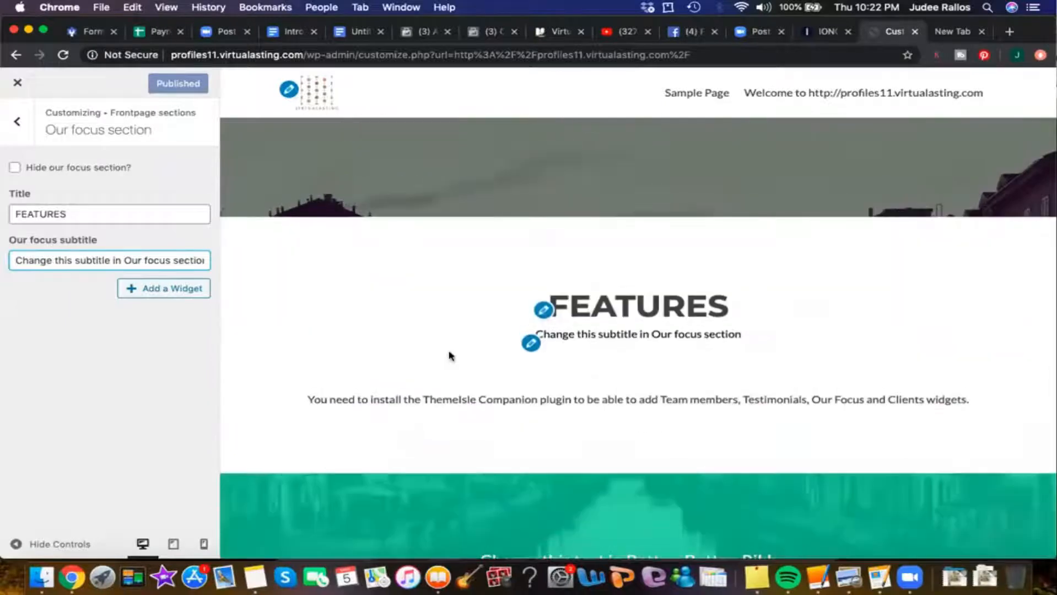
{"action": "scroll", "coordinate": [449, 355], "scroll_direction": "down", "scroll_amount": 2}
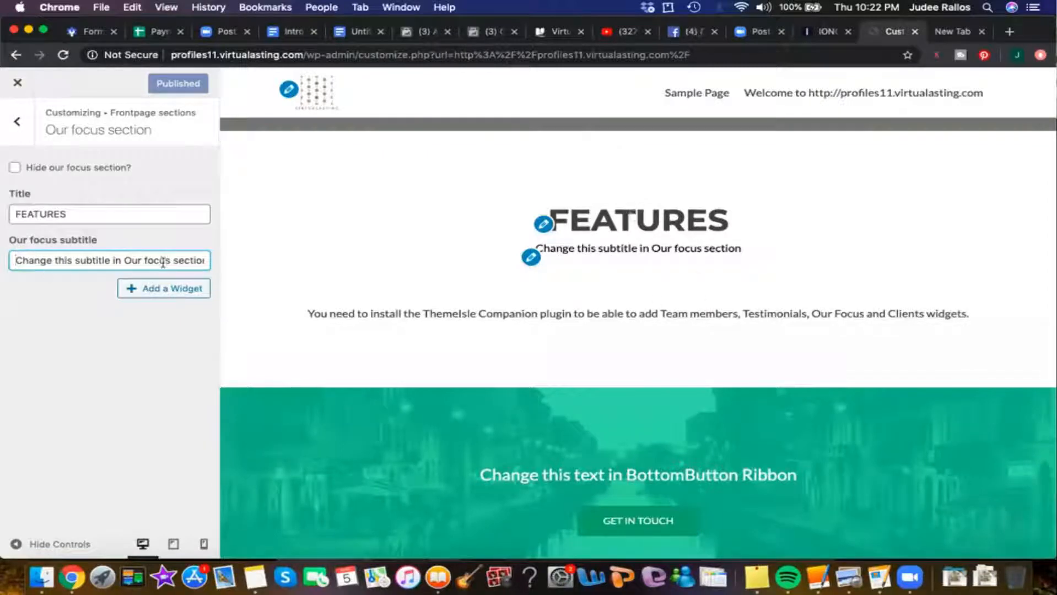
- Clear the placeholder subtitle and retitle the section 'VIRTUALASTING PROVIDES...'
{"action": "left_click", "coordinate": [89, 261]}
{"action": "triple_click", "coordinate": [175, 260]}
{"action": "key", "text": "BackSpace"}
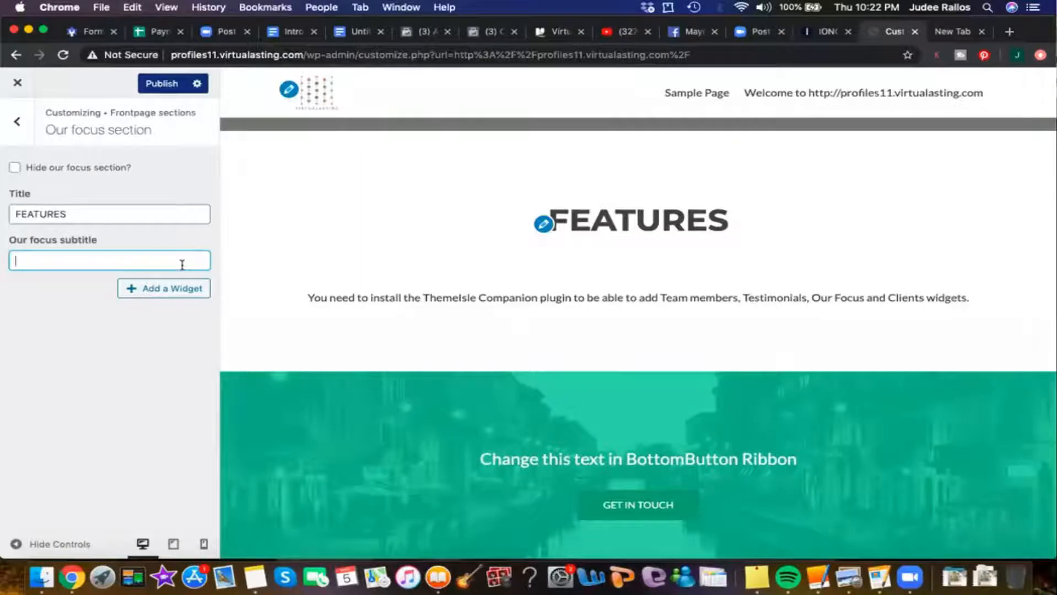
{"action": "scroll", "coordinate": [295, 270], "scroll_direction": "up", "scroll_amount": 5}
{"action": "scroll", "coordinate": [295, 270], "scroll_direction": "down", "scroll_amount": 3}
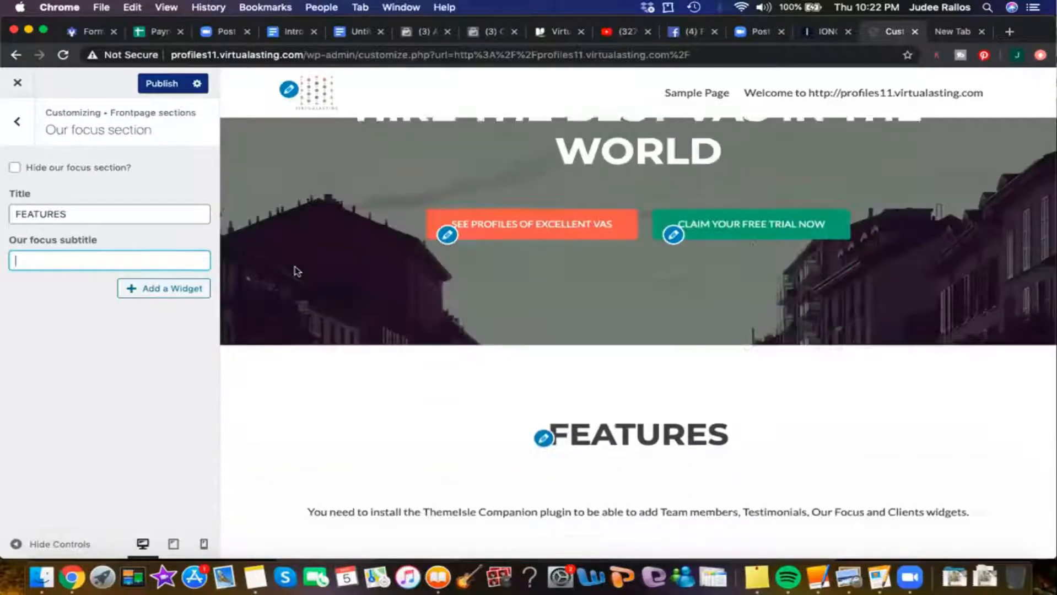
{"action": "left_click", "coordinate": [69, 213]}
{"action": "double_click", "coordinate": [69, 212]}
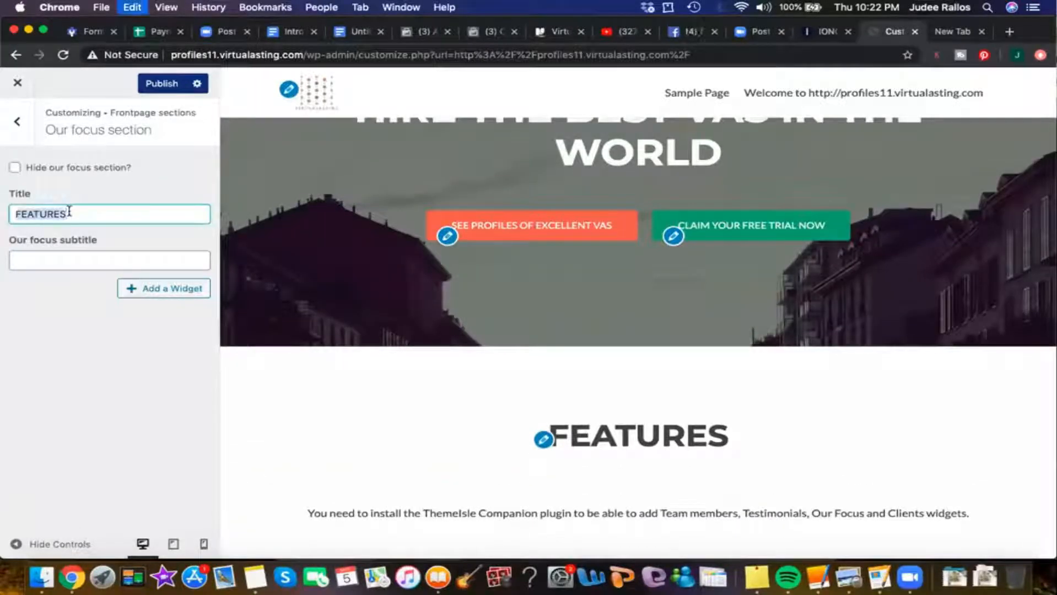
{"action": "type", "text": "VIR"}
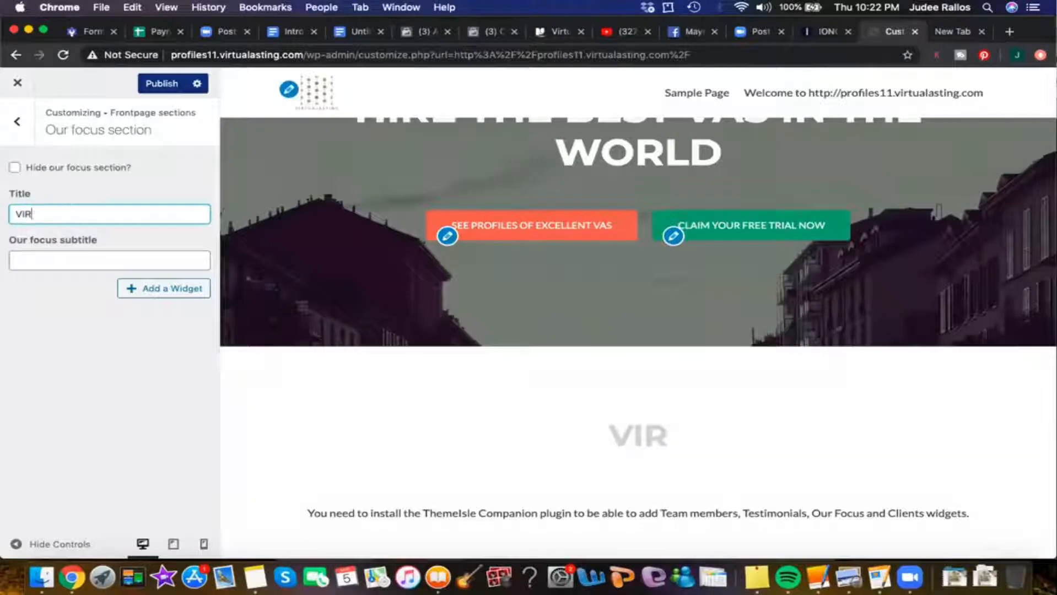
{"action": "type", "text": "TUALASTING PROVIES"}
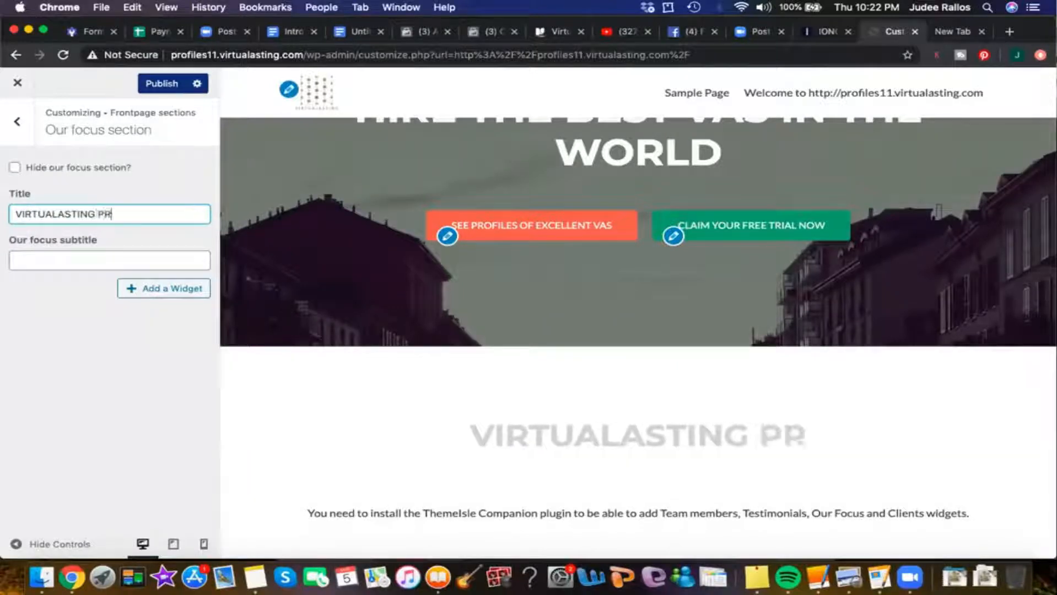
{"action": "key", "text": "BackSpace"}
{"action": "key", "text": "BackSpace"}
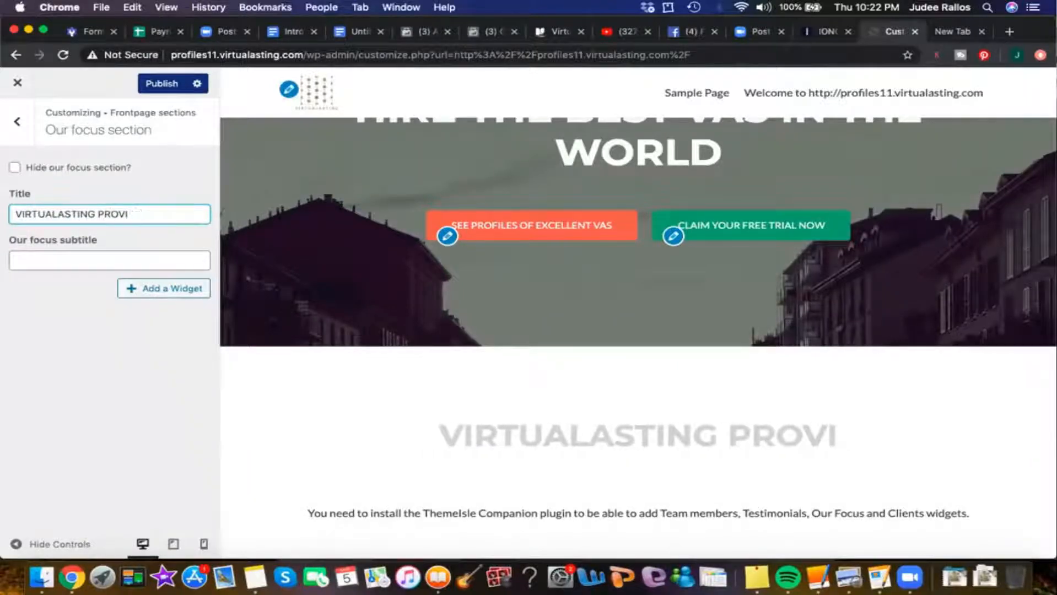
{"action": "type", "text": "DES"}
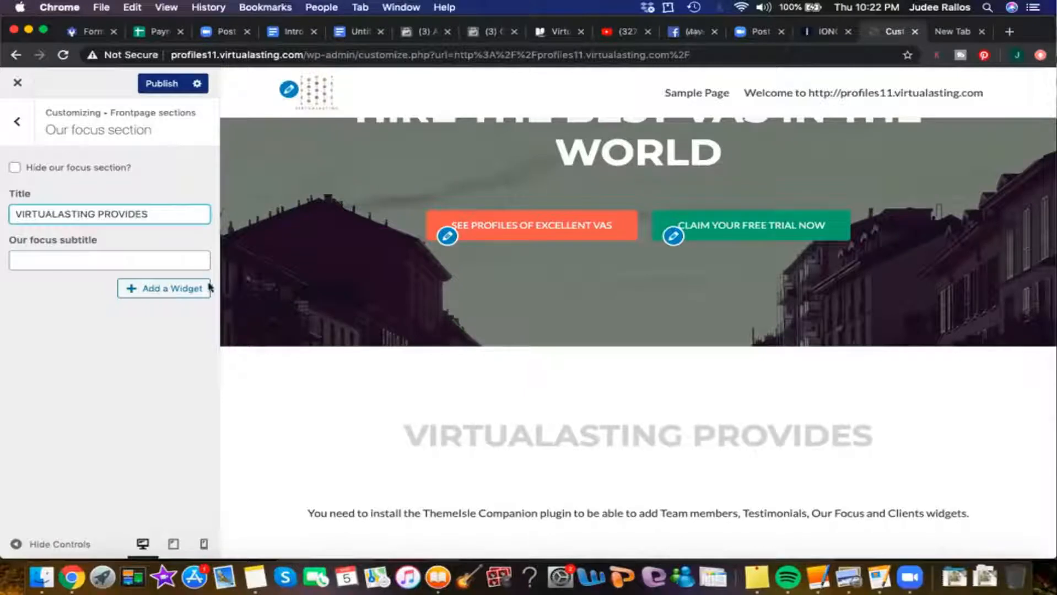
{"action": "type", "text": "..."}
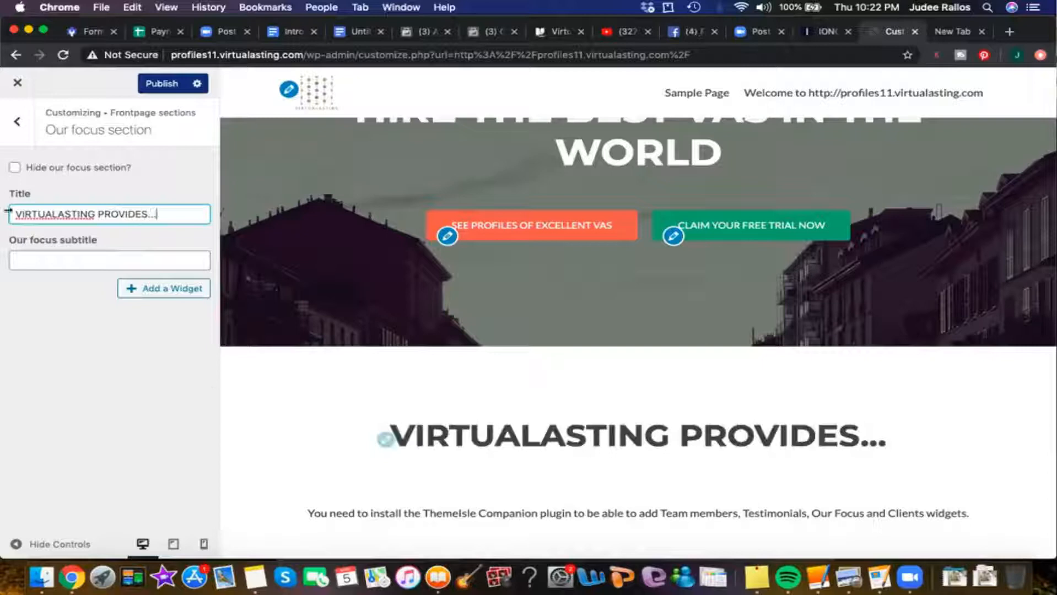
{"action": "left_click", "coordinate": [186, 434]}
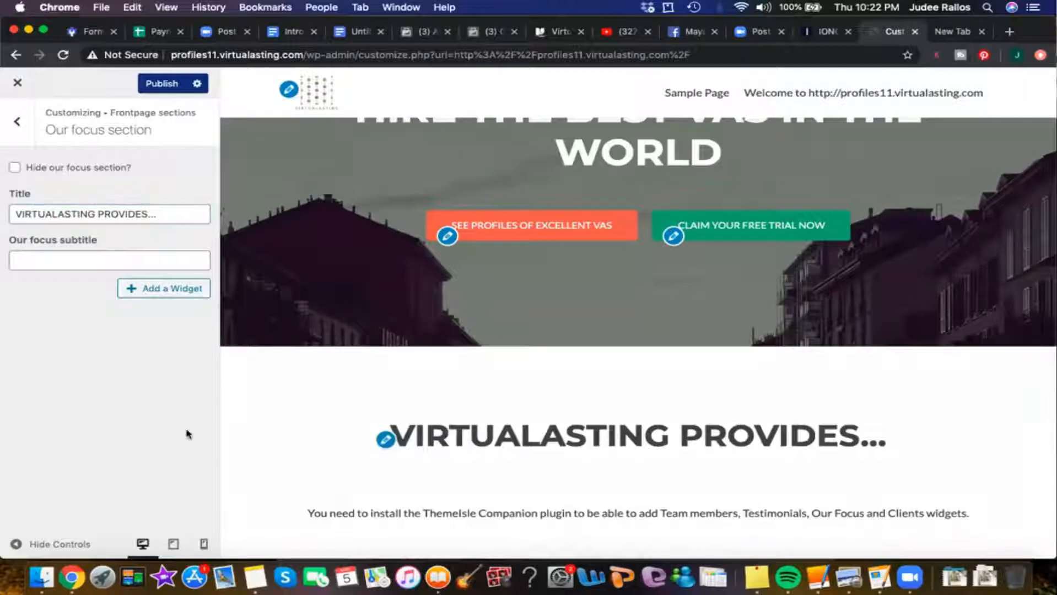
- Set the focus section subtitle to 'the following services:'
{"action": "scroll", "coordinate": [344, 457], "scroll_direction": "down", "scroll_amount": 6}
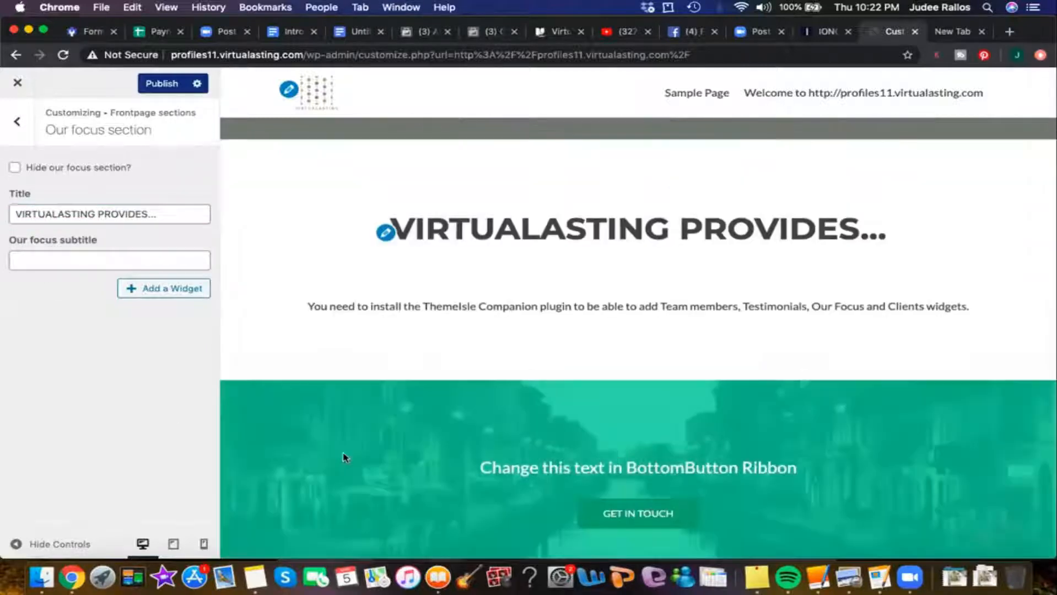
{"action": "scroll", "coordinate": [344, 457], "scroll_direction": "up", "scroll_amount": 4}
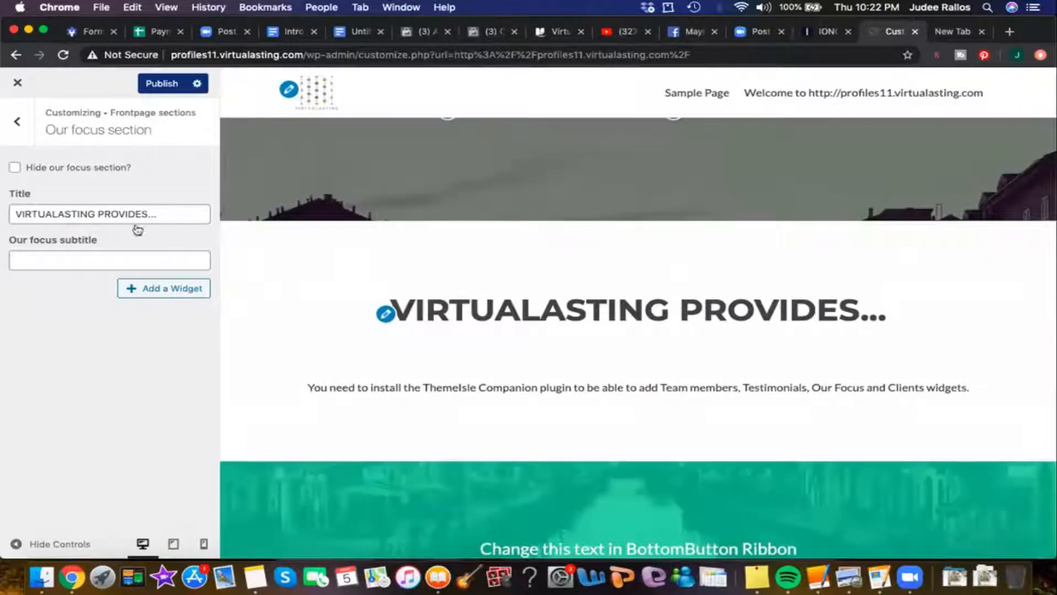
{"action": "left_click", "coordinate": [39, 262]}
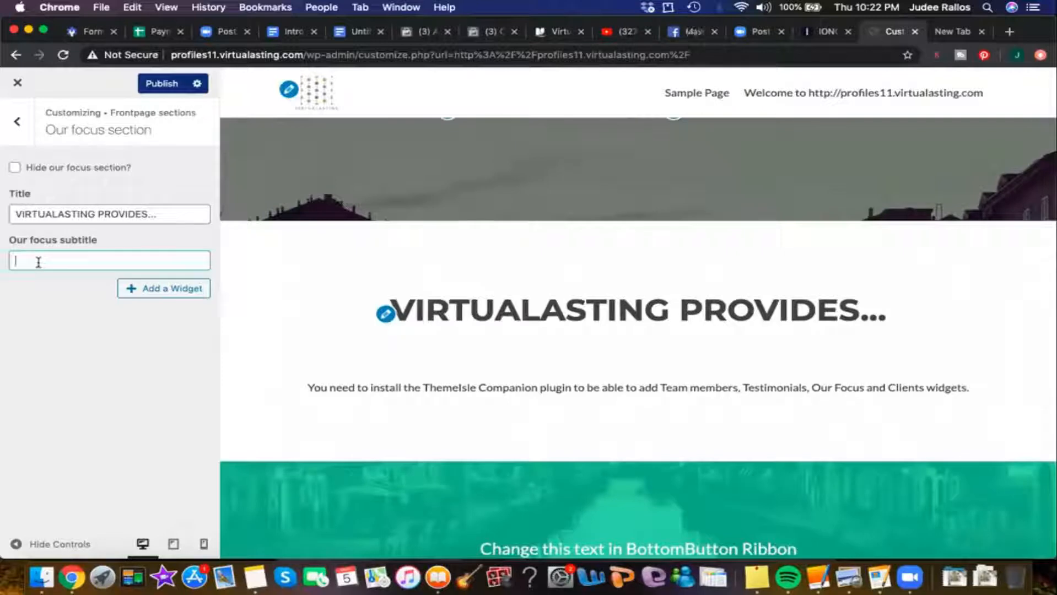
{"action": "type", "text": "THE"}
{"action": "key", "text": "BackSpace"}
{"action": "key", "text": "BackSpace"}
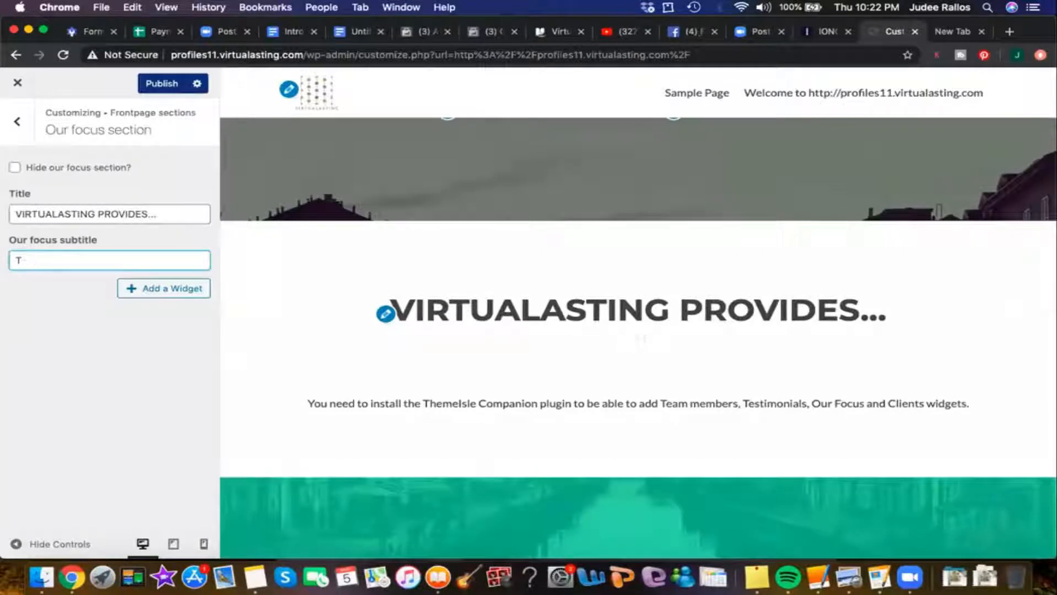
{"action": "key", "text": "BackSpace"}
{"action": "type", "text": "the followin"}
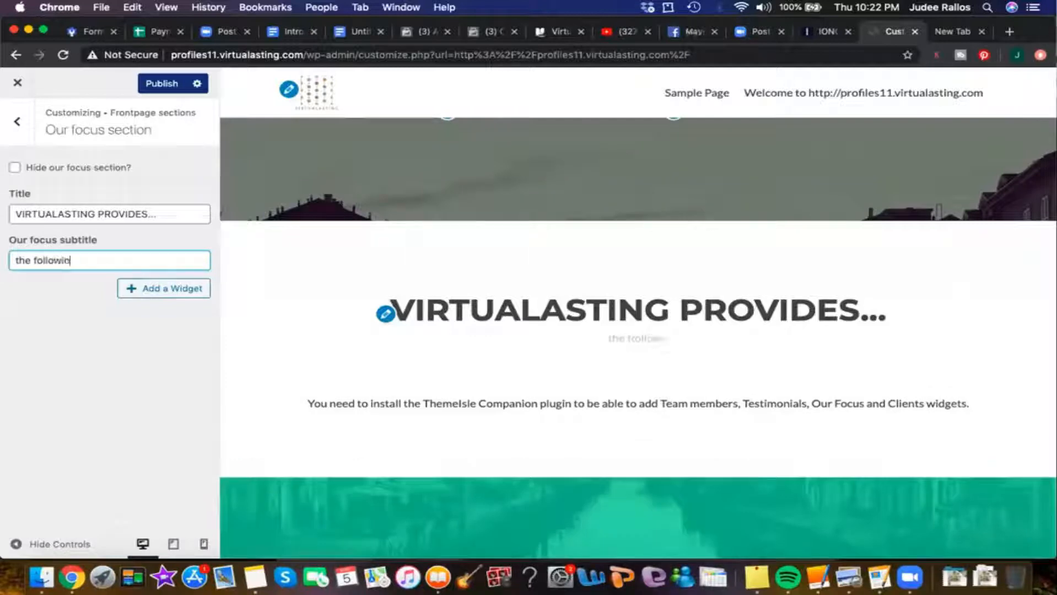
{"action": "type", "text": "g servic"}
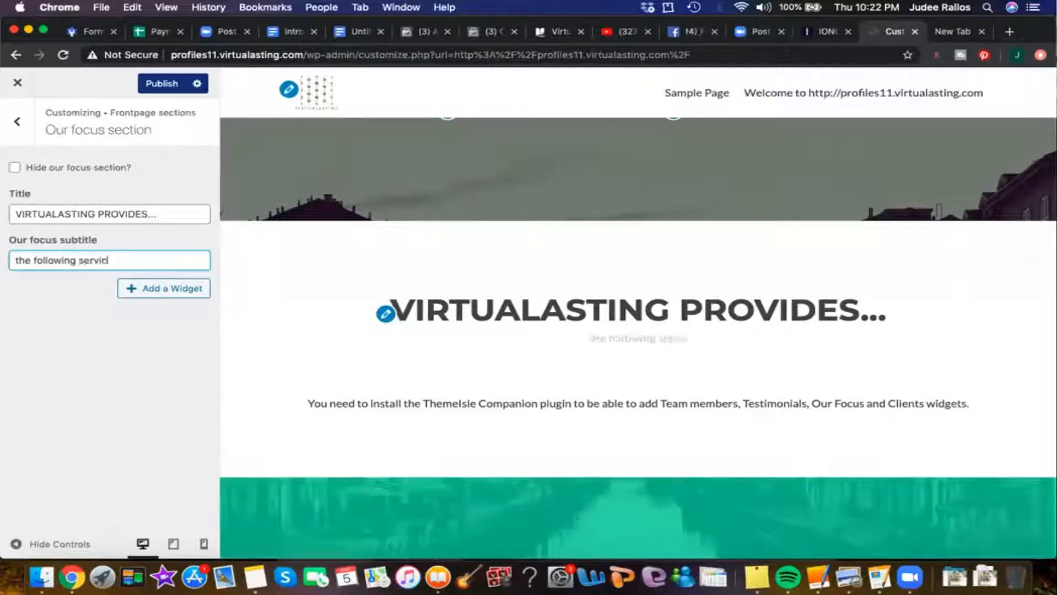
{"action": "type", "text": "es:"}
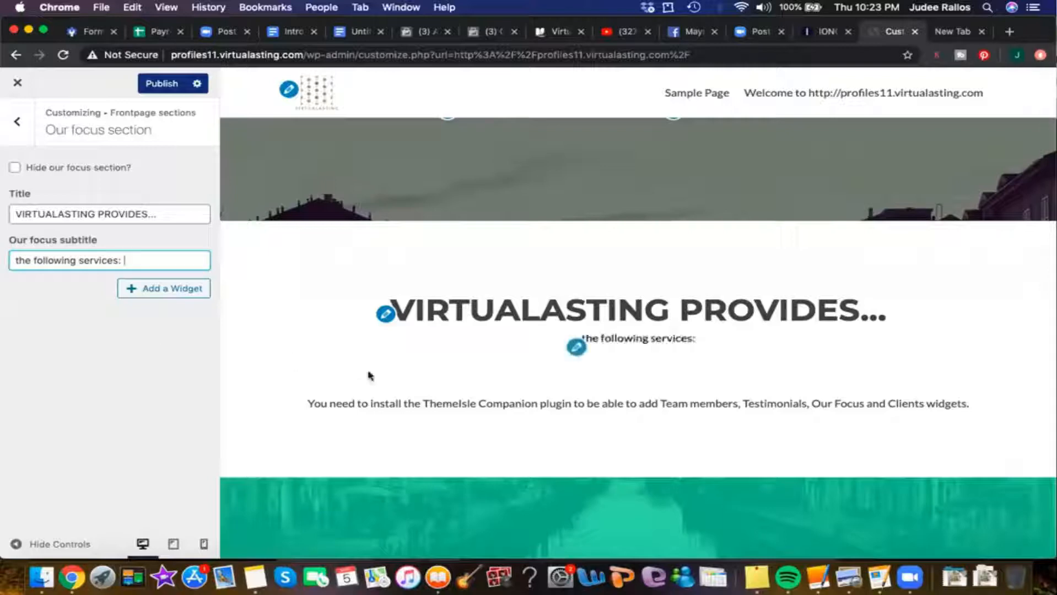
{"action": "left_click", "coordinate": [367, 372]}
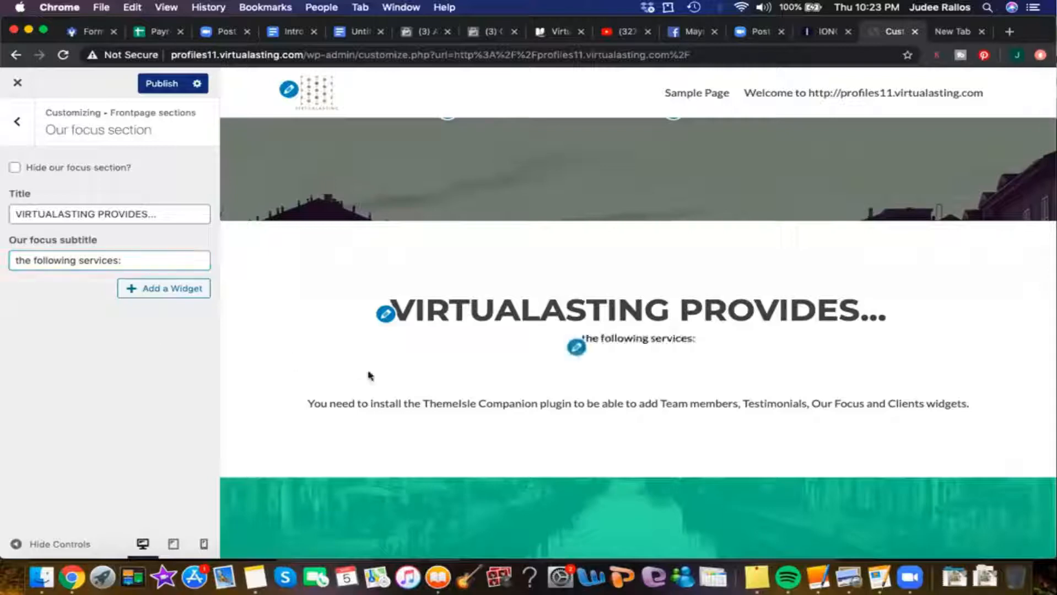
{"action": "left_click", "coordinate": [155, 295]}
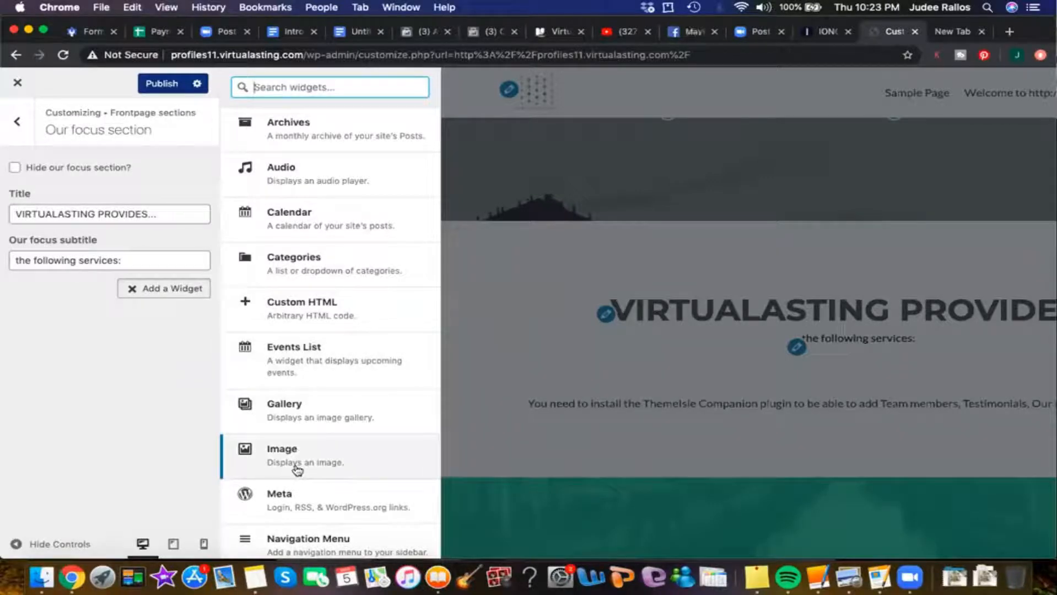
- Add an Audio widget to the focus section and begin picking a file from the computer
{"action": "left_click", "coordinate": [355, 183]}
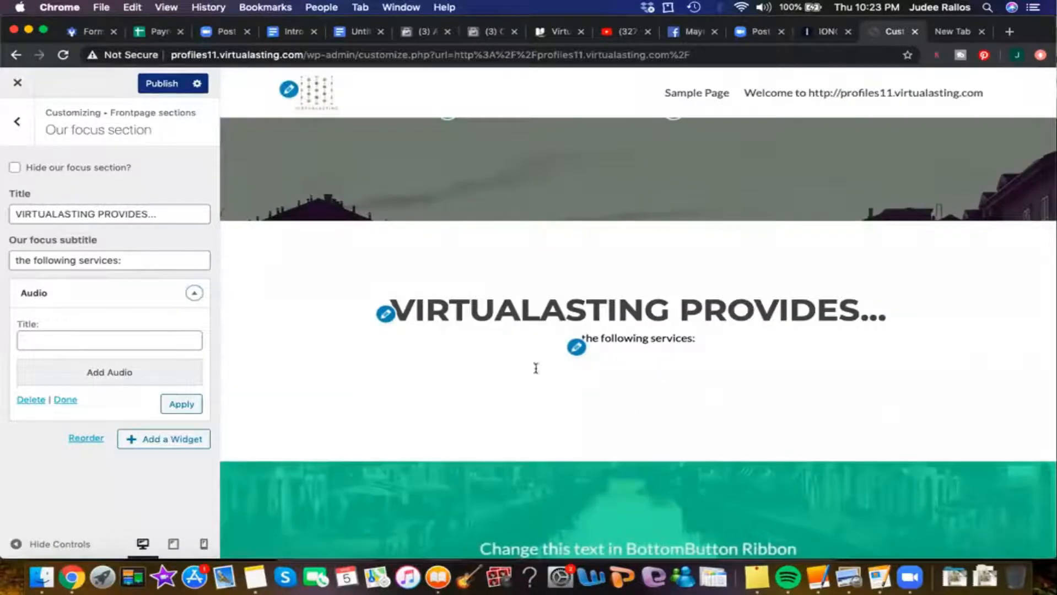
{"action": "left_click", "coordinate": [104, 371]}
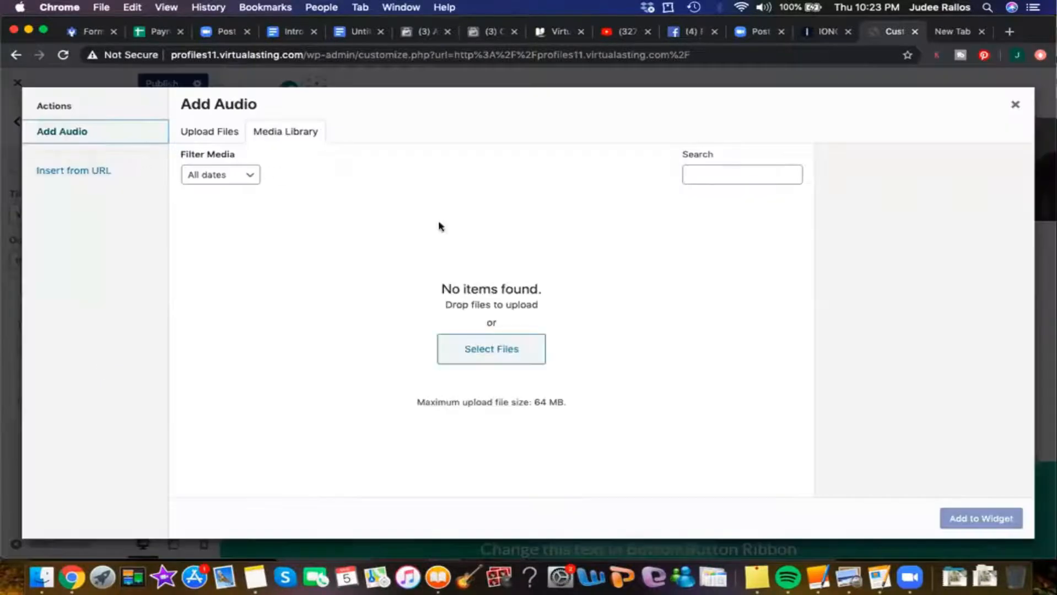
{"action": "left_click", "coordinate": [489, 346]}
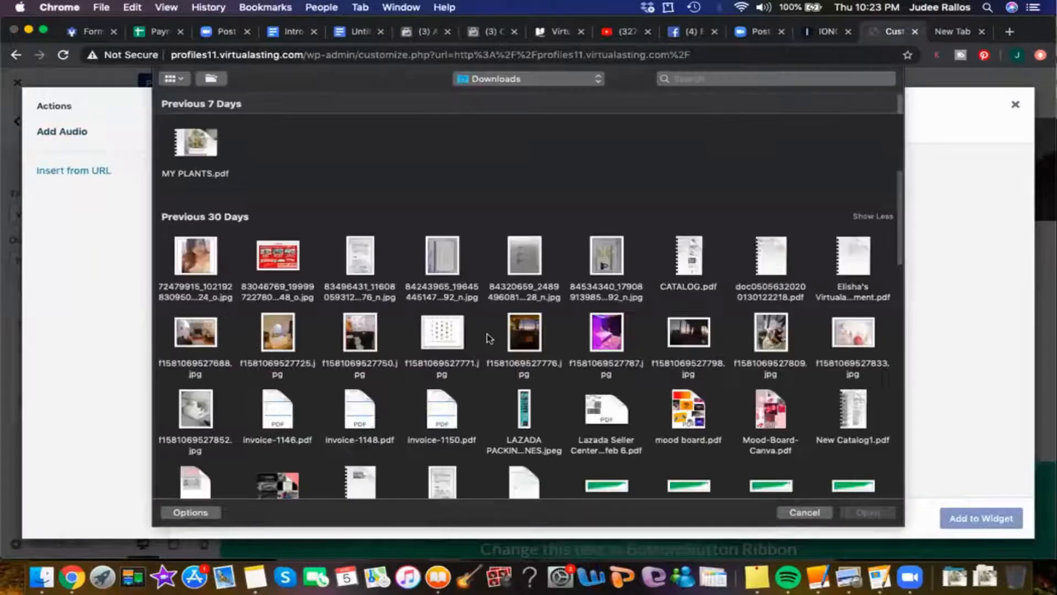
{"action": "scroll", "coordinate": [436, 236], "scroll_direction": "down", "scroll_amount": 1}
{"action": "scroll", "coordinate": [435, 237], "scroll_direction": "down", "scroll_amount": 10}
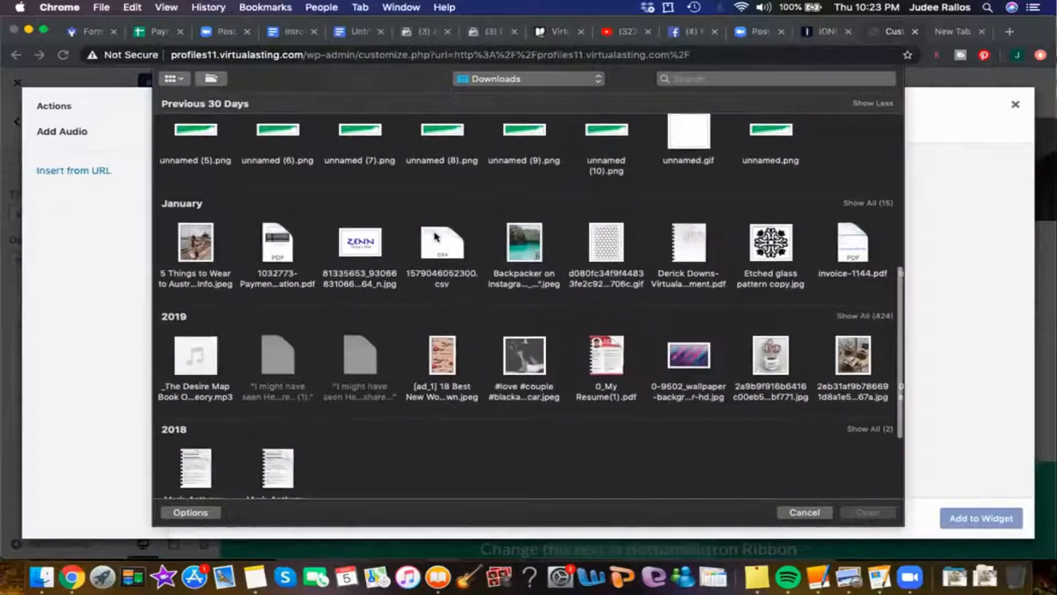
{"action": "scroll", "coordinate": [436, 237], "scroll_direction": "down", "scroll_amount": 5}
{"action": "scroll", "coordinate": [435, 237], "scroll_direction": "up", "scroll_amount": 15}
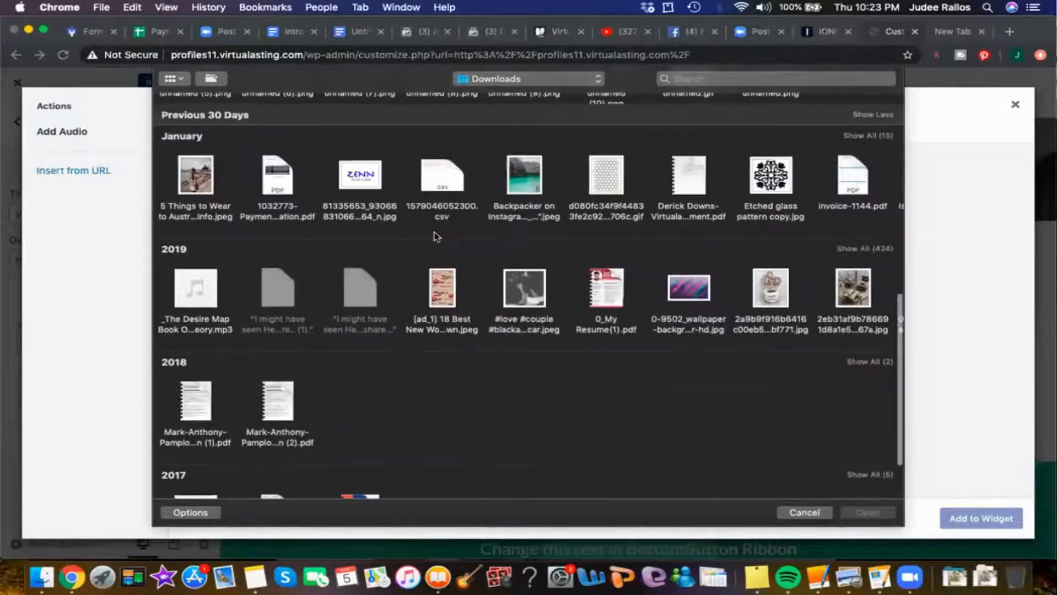
- Upload We Could Be In Love from Music/my audio covers and attach it to the widget
{"action": "left_click", "coordinate": [470, 80]}
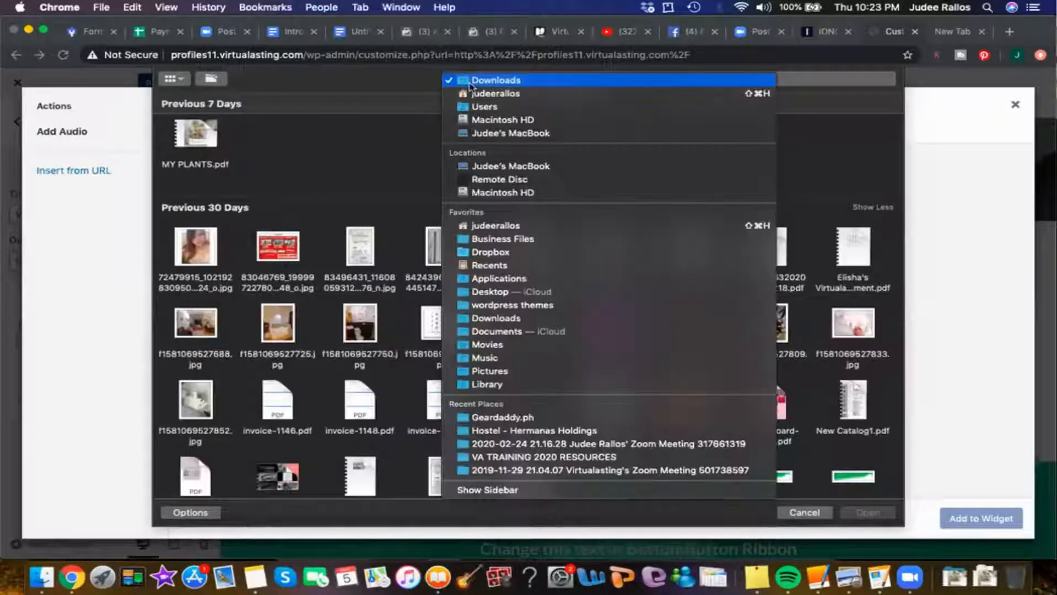
{"action": "left_click", "coordinate": [493, 357]}
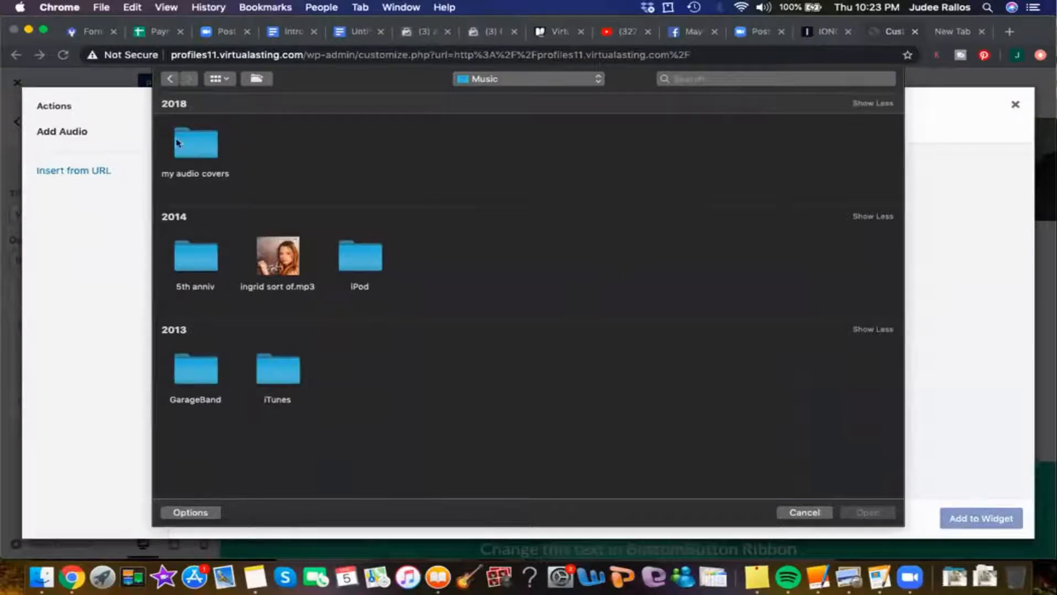
{"action": "double_click", "coordinate": [196, 142]}
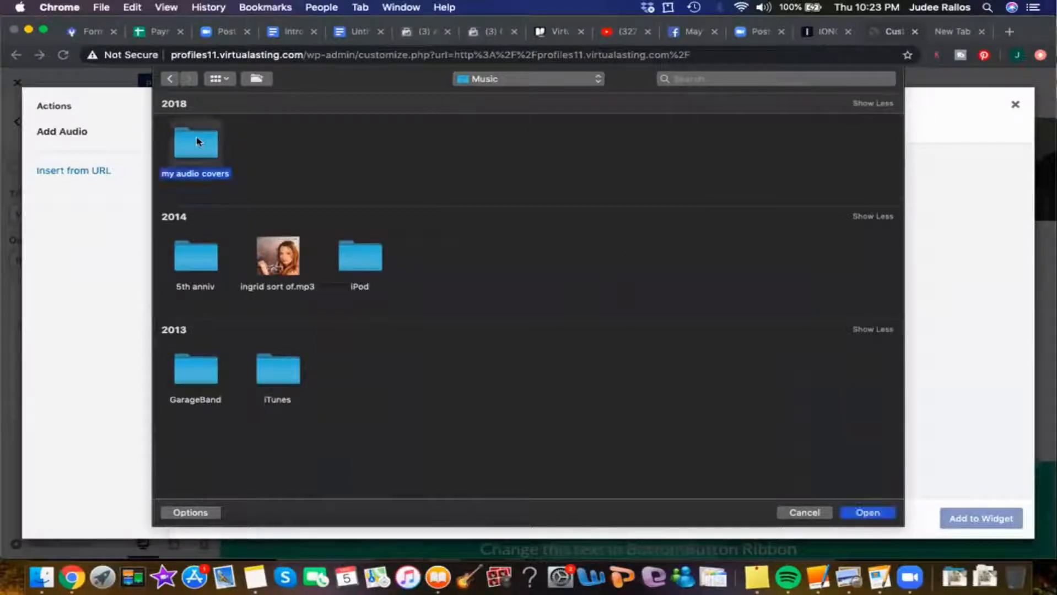
{"action": "left_click", "coordinate": [170, 78]}
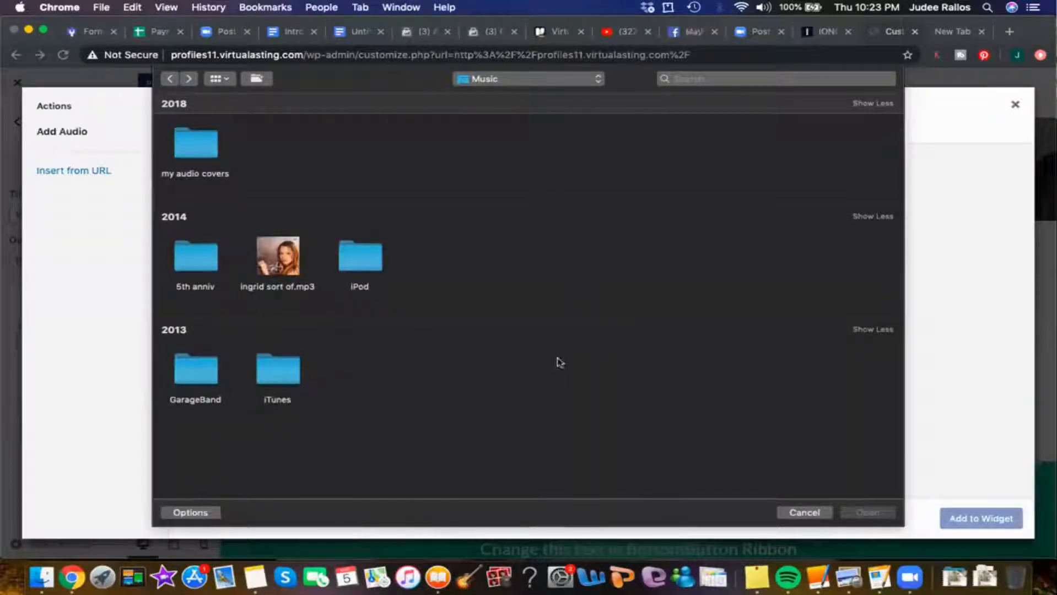
{"action": "double_click", "coordinate": [203, 146]}
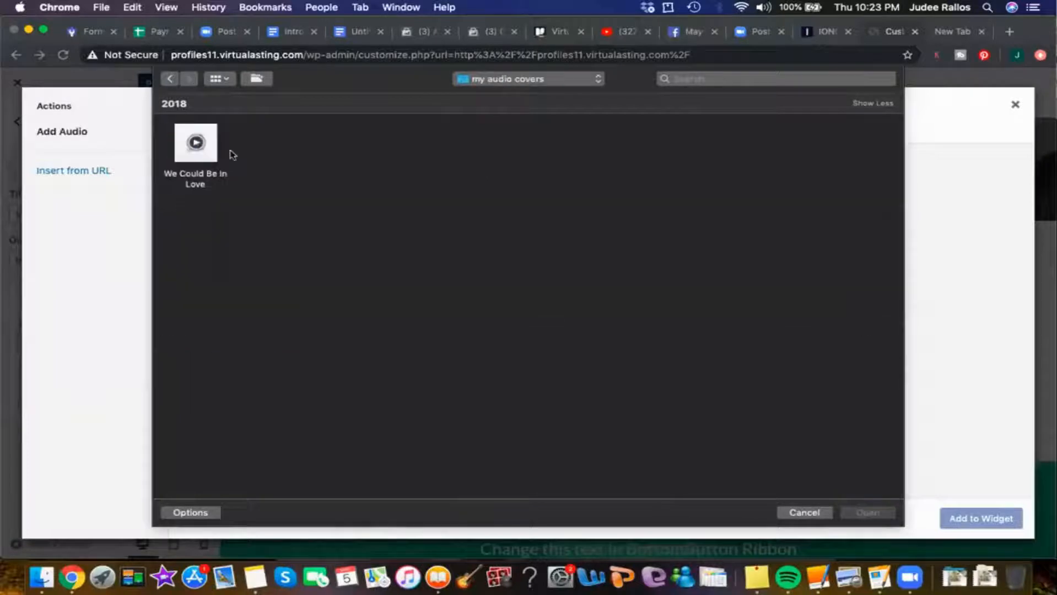
{"action": "left_click", "coordinate": [190, 160]}
{"action": "left_click", "coordinate": [867, 512]}
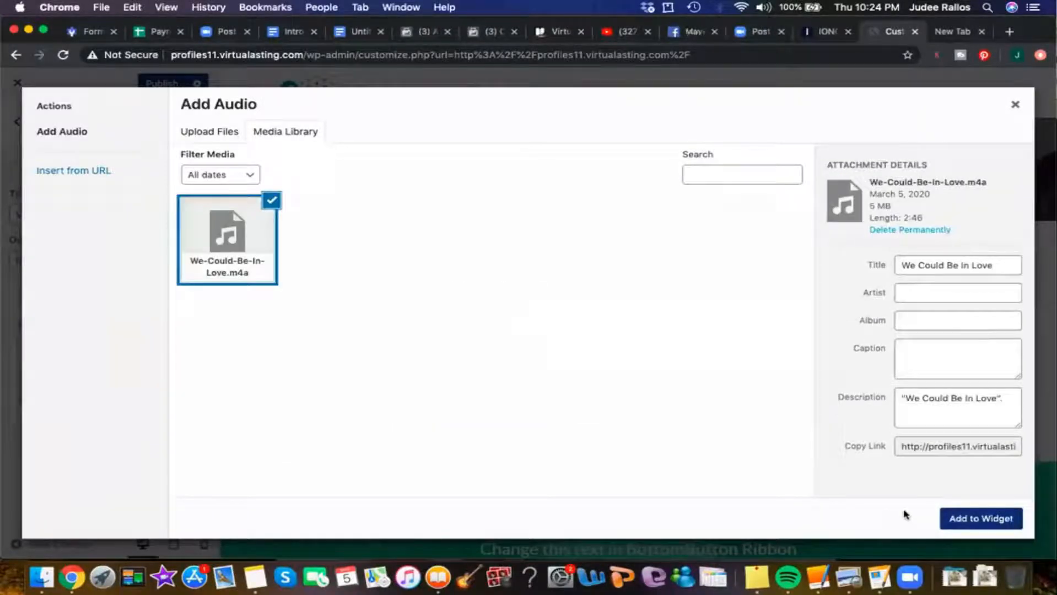
{"action": "left_click", "coordinate": [964, 517]}
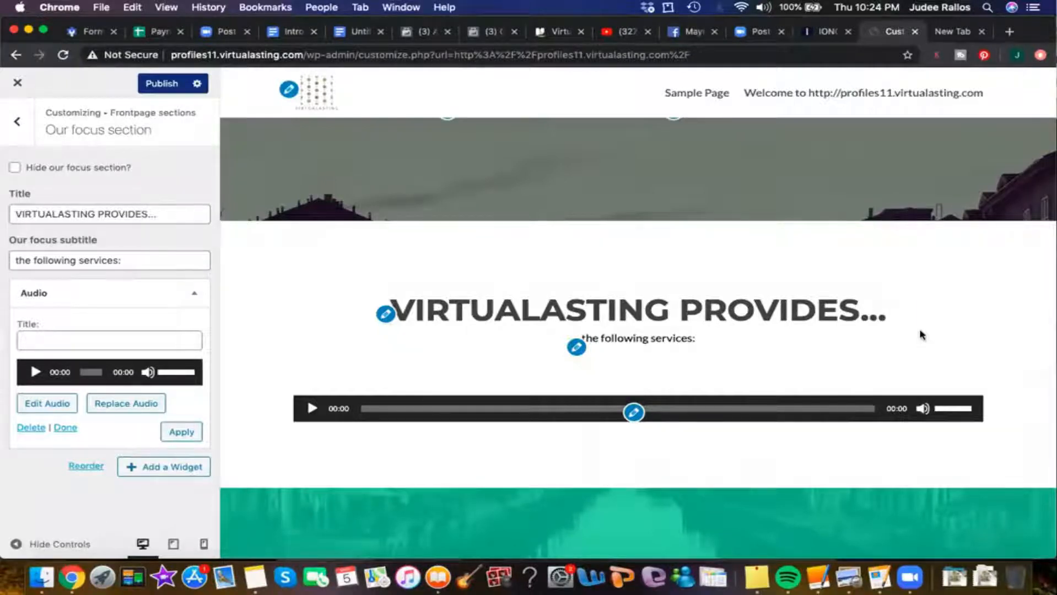
- Test-play the preview's 02:45 audio track and pause it at 00:03
{"action": "left_click", "coordinate": [312, 410]}
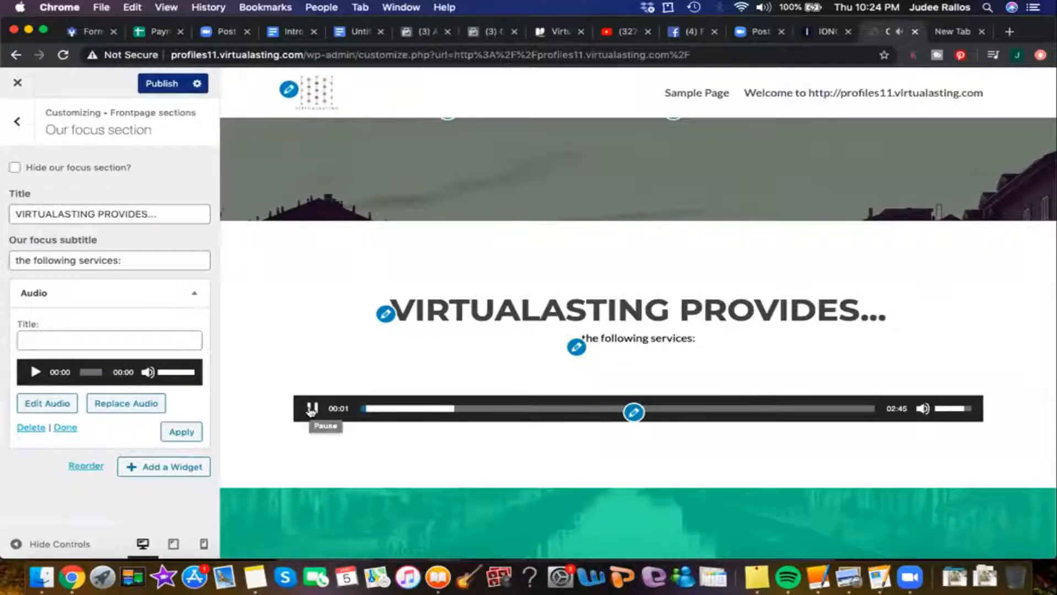
{"action": "left_click", "coordinate": [312, 409]}
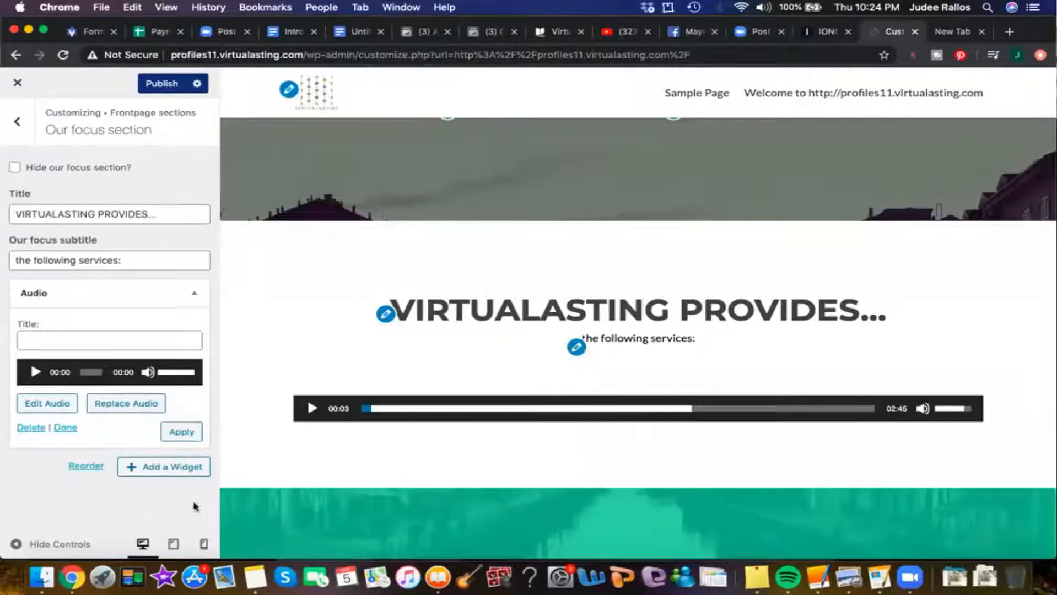
- Add a Gallery widget under the Audio widget and bring up Create Gallery's upload area
{"action": "left_click", "coordinate": [157, 468]}
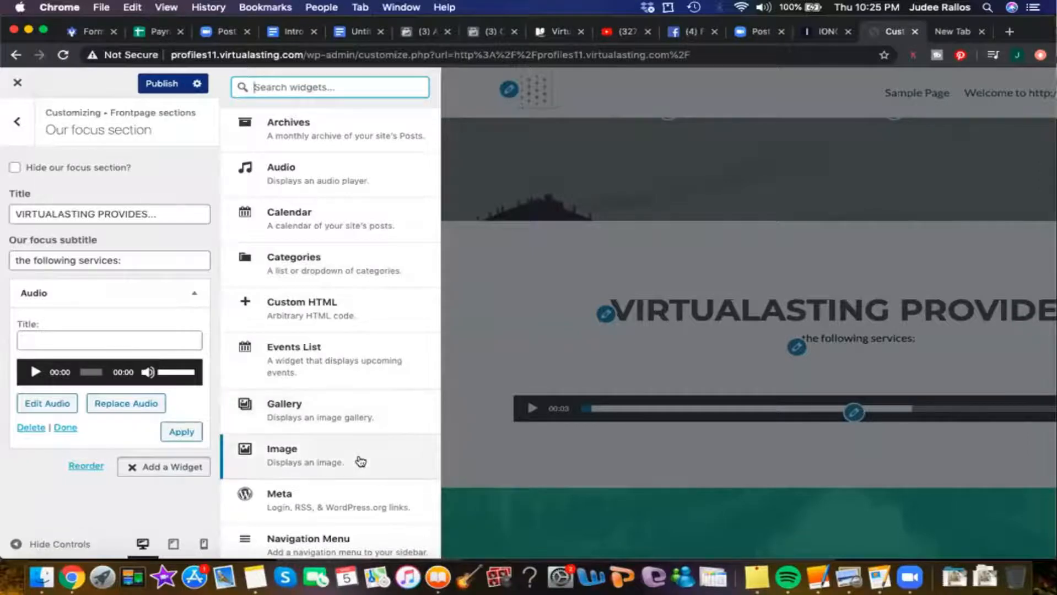
{"action": "left_click", "coordinate": [365, 410]}
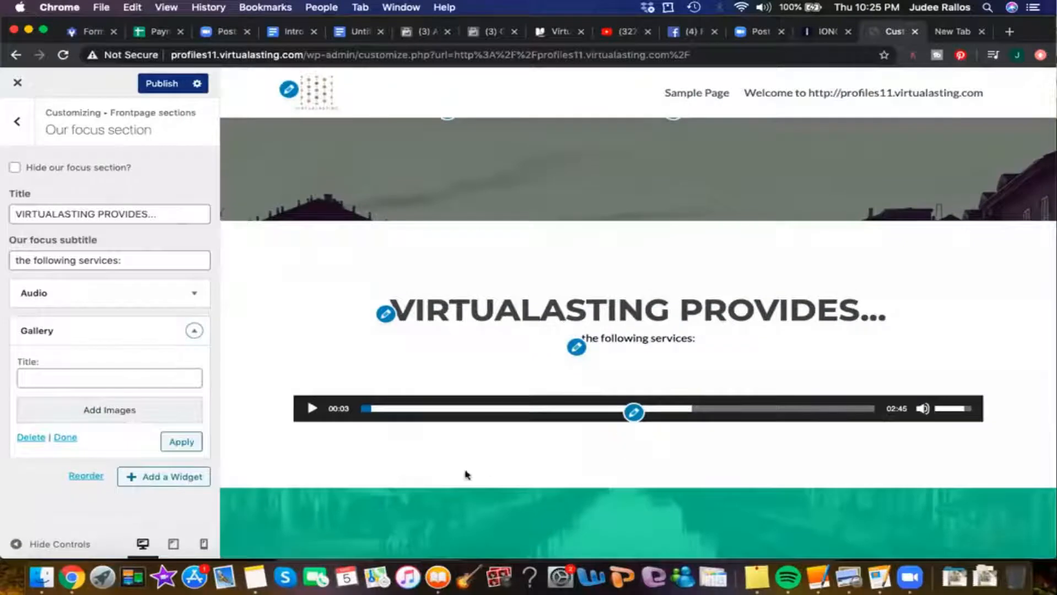
{"action": "left_click", "coordinate": [96, 418]}
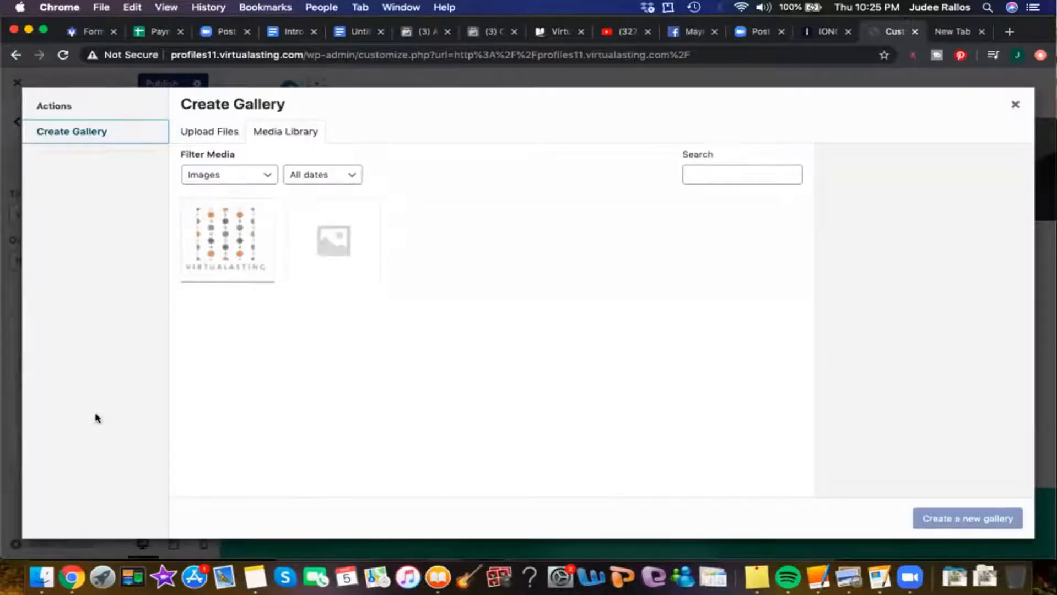
{"action": "left_click", "coordinate": [215, 134]}
- Browse the file picker through Pictures to the virtualance pipz pix folder
{"action": "left_click", "coordinate": [584, 321]}
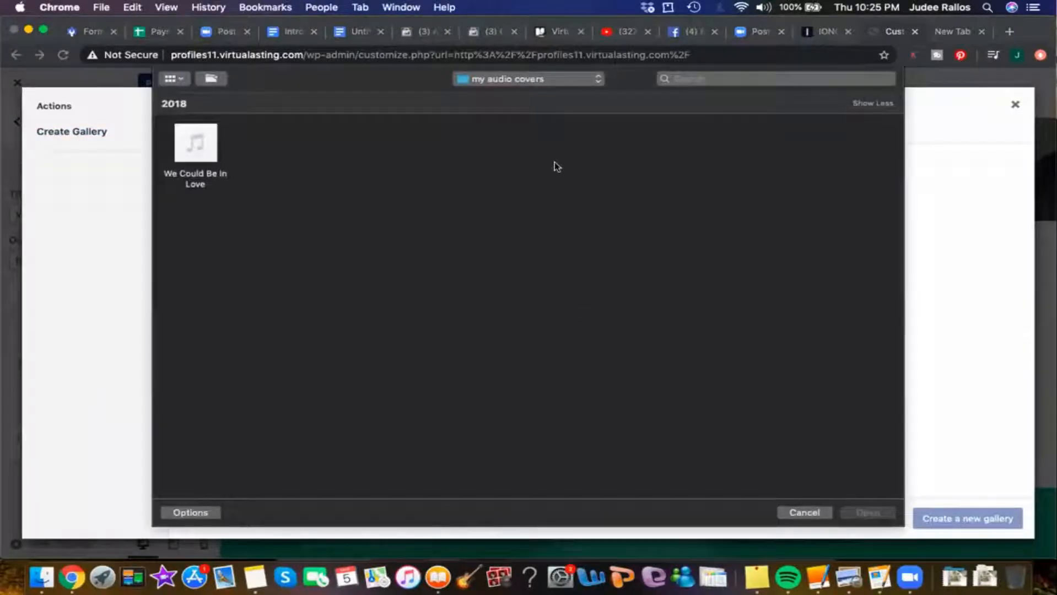
{"action": "left_click", "coordinate": [562, 78]}
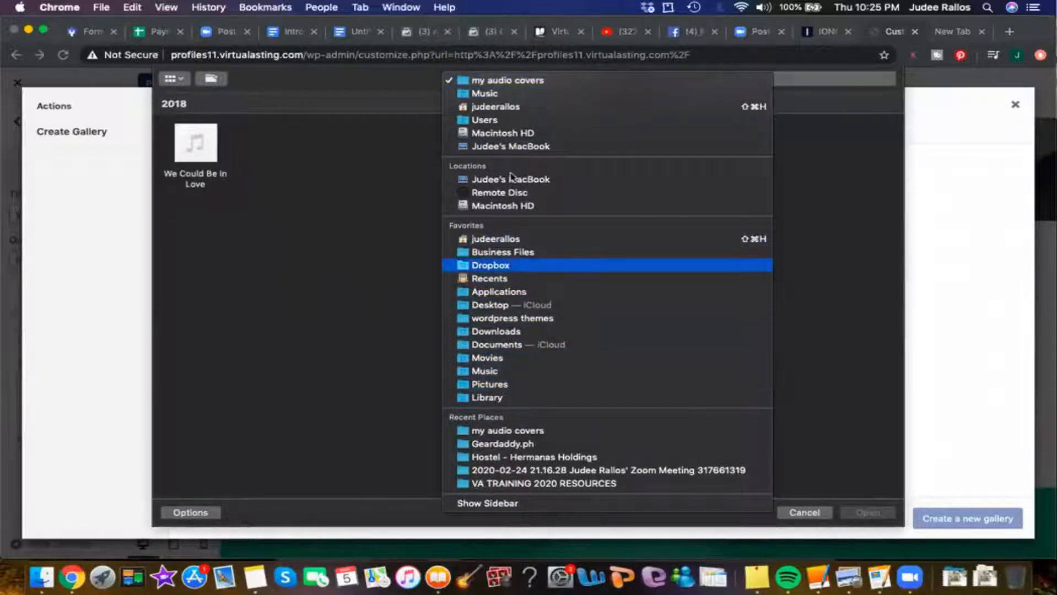
{"action": "left_click", "coordinate": [489, 385]}
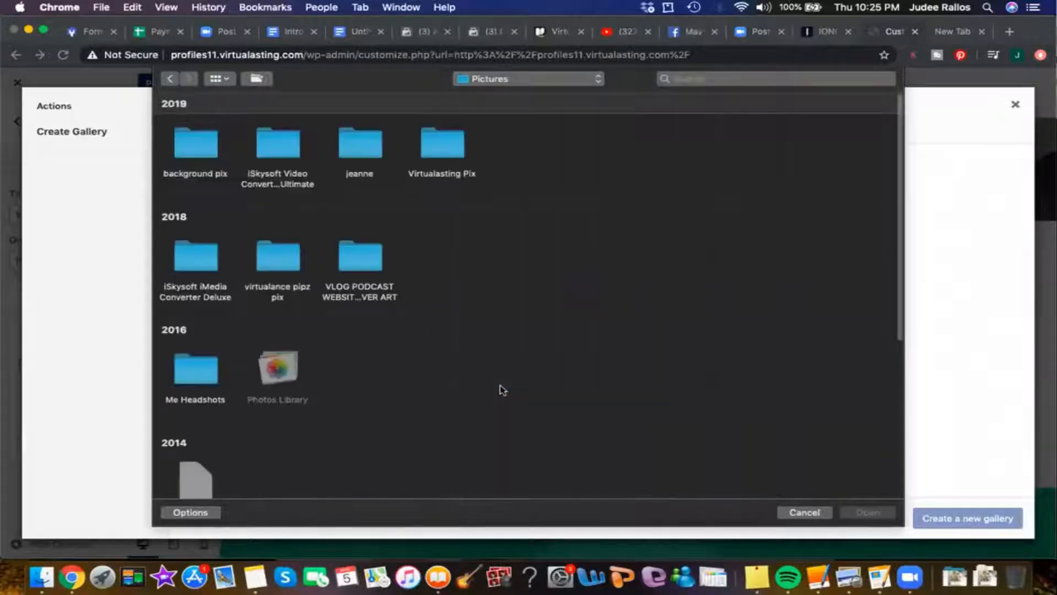
{"action": "left_click", "coordinate": [456, 148]}
{"action": "double_click", "coordinate": [457, 147]}
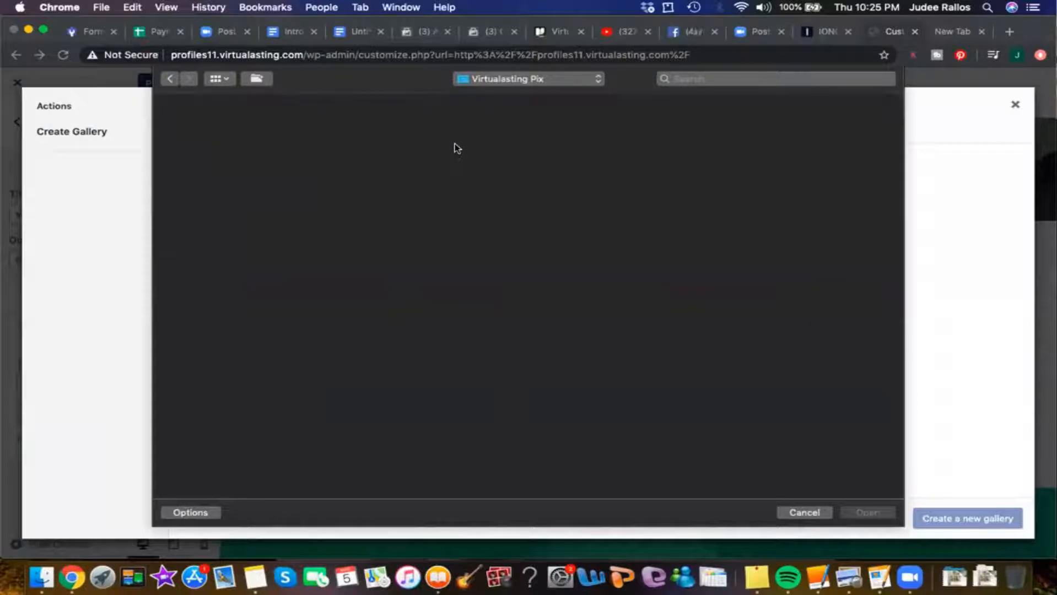
{"action": "left_click", "coordinate": [169, 79]}
{"action": "double_click", "coordinate": [197, 144]}
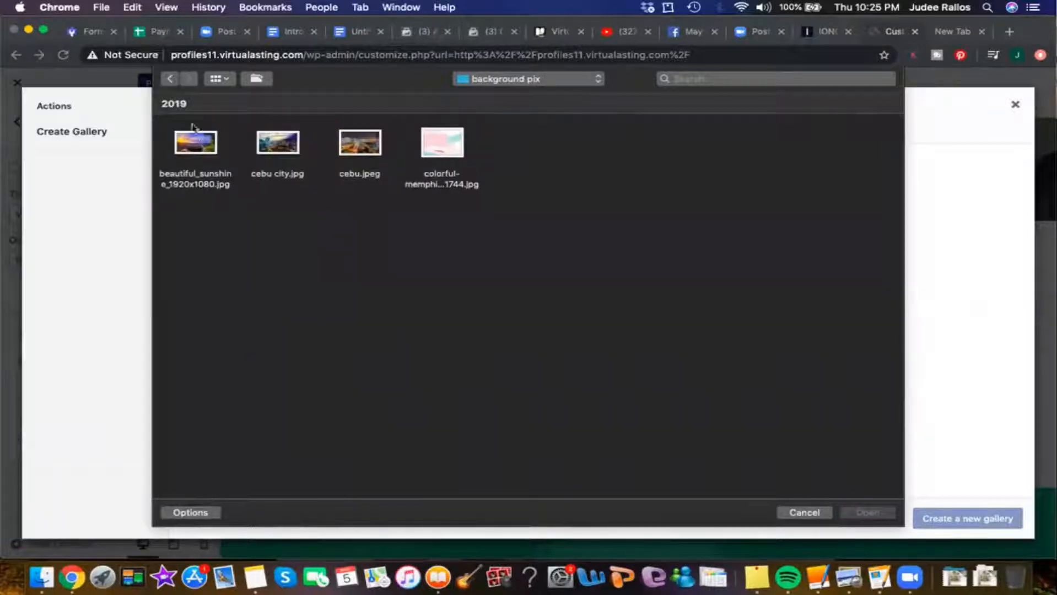
{"action": "left_click", "coordinate": [169, 81]}
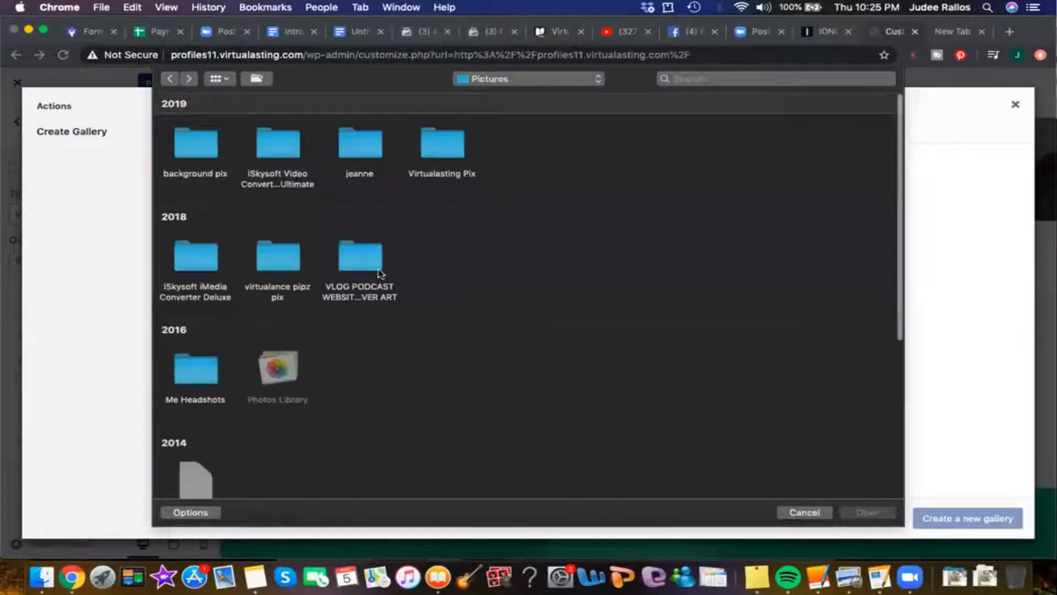
{"action": "left_click", "coordinate": [287, 254]}
{"action": "double_click", "coordinate": [287, 254]}
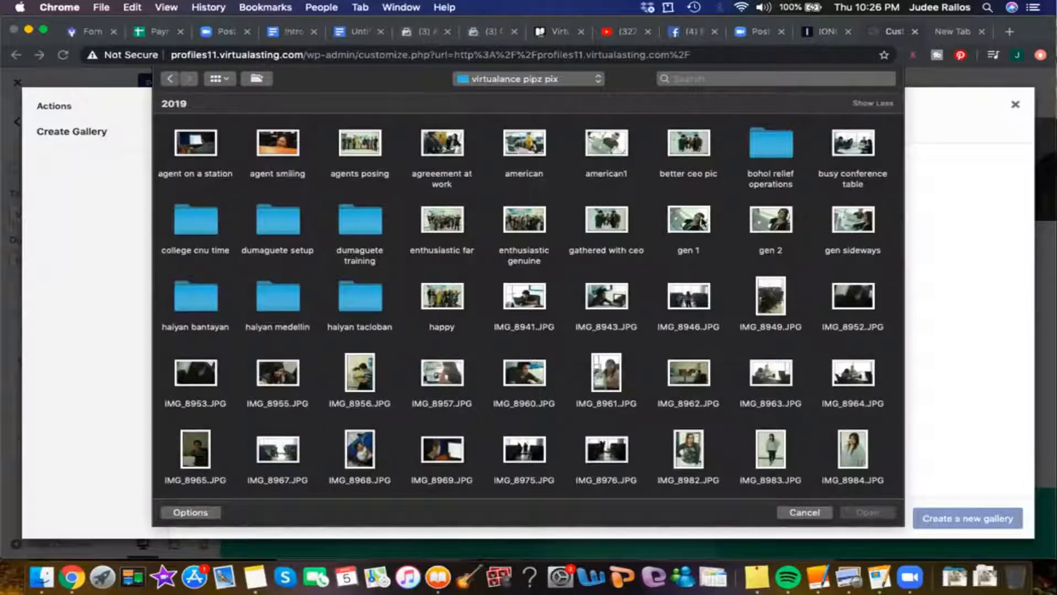
- Upload five photos: gen 1, IMG_8975, gen sideways, IMG_8996 and IMG_9011
{"action": "left_click", "coordinate": [703, 223]}
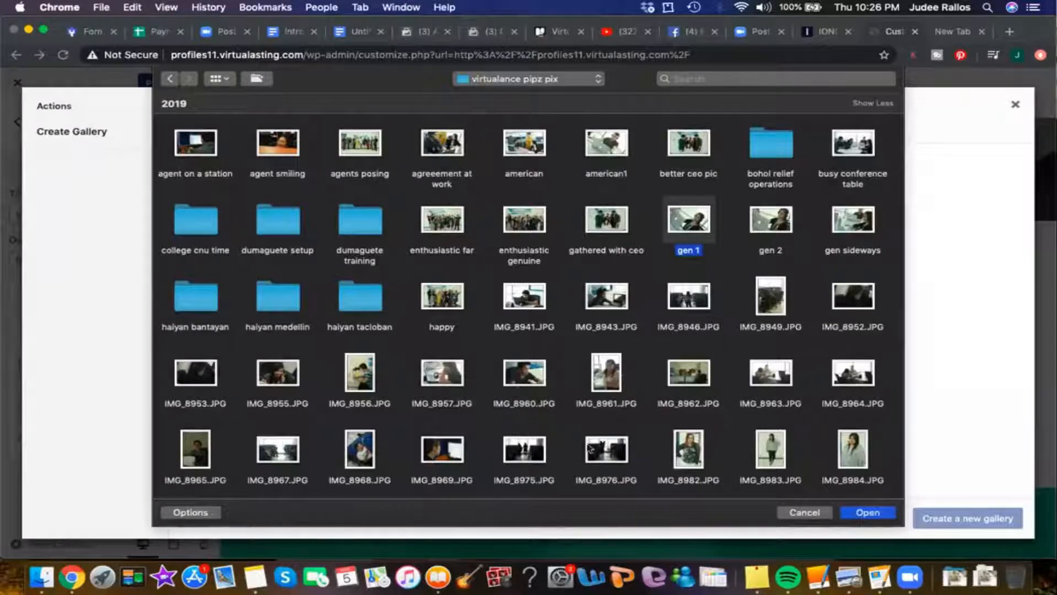
{"action": "left_click", "coordinate": [533, 457], "text": "super"}
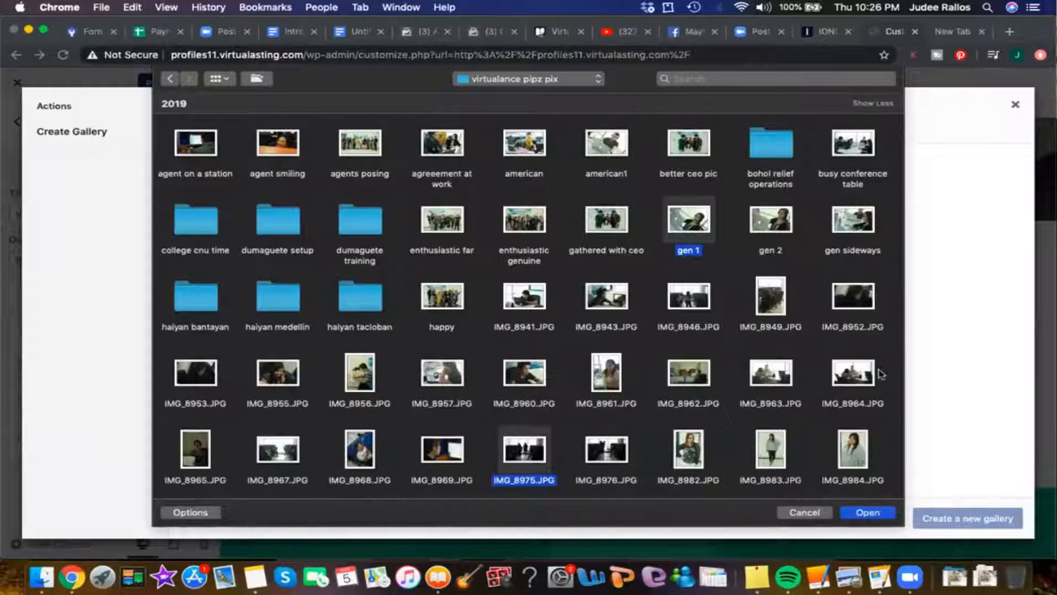
{"action": "left_click", "coordinate": [854, 225], "text": "super"}
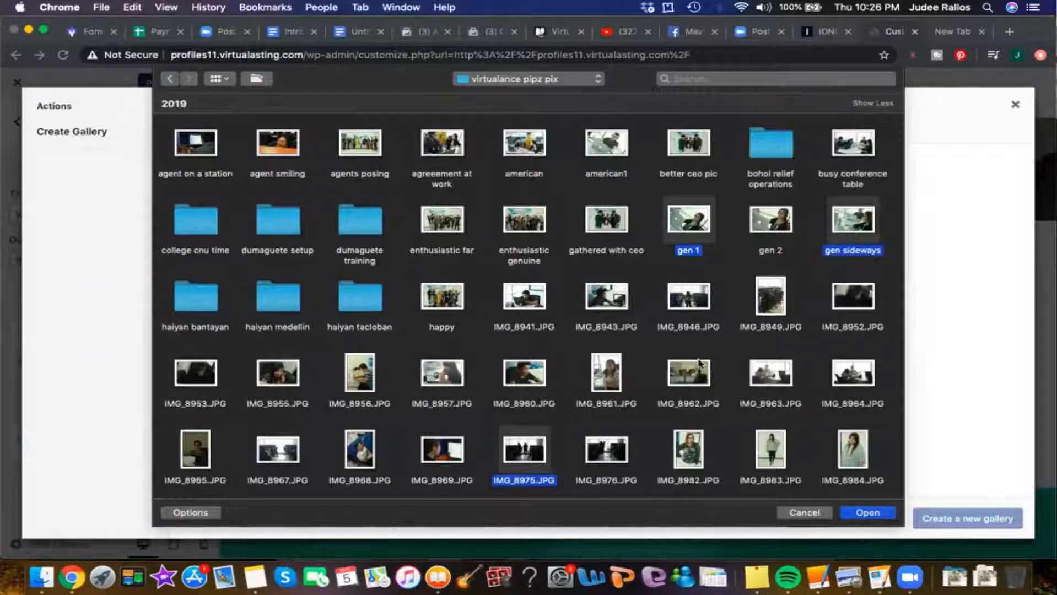
{"action": "scroll", "coordinate": [699, 363], "scroll_direction": "down", "scroll_amount": 5}
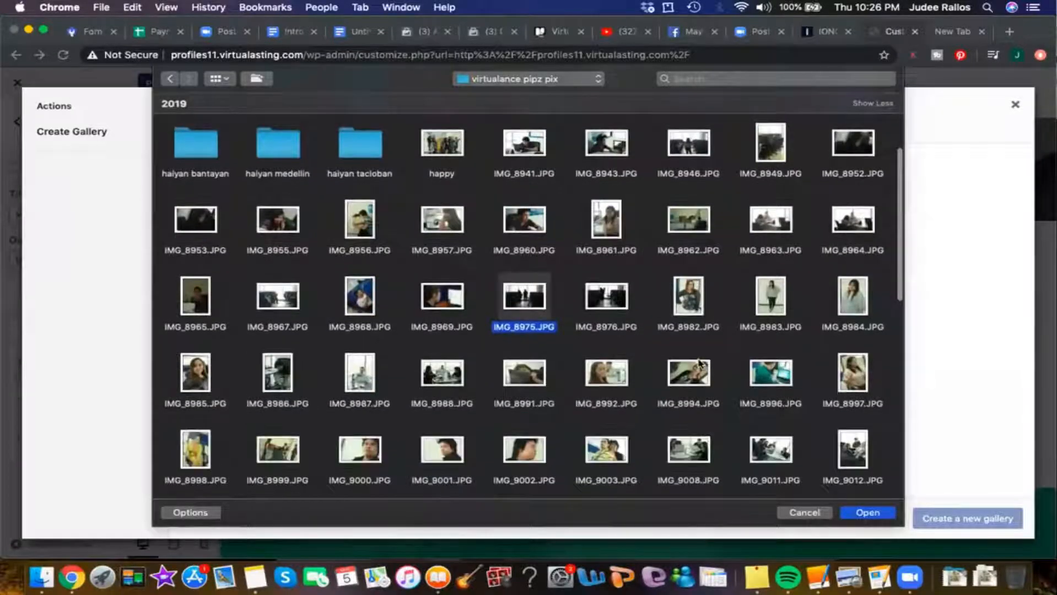
{"action": "scroll", "coordinate": [700, 362], "scroll_direction": "down", "scroll_amount": 3}
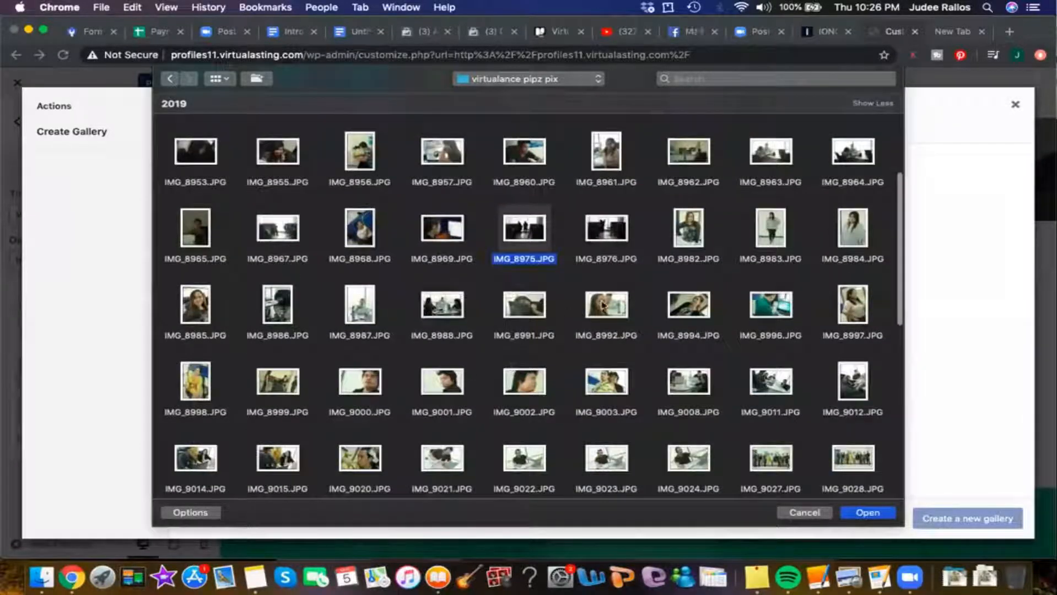
{"action": "left_click", "coordinate": [770, 308], "text": "super"}
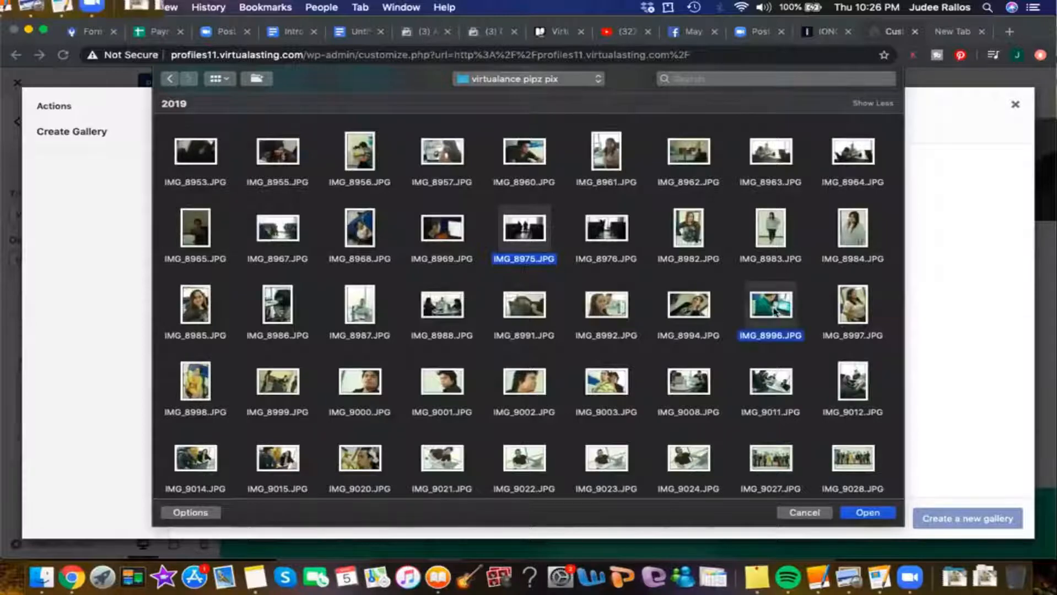
{"action": "left_click", "coordinate": [778, 388], "text": "super"}
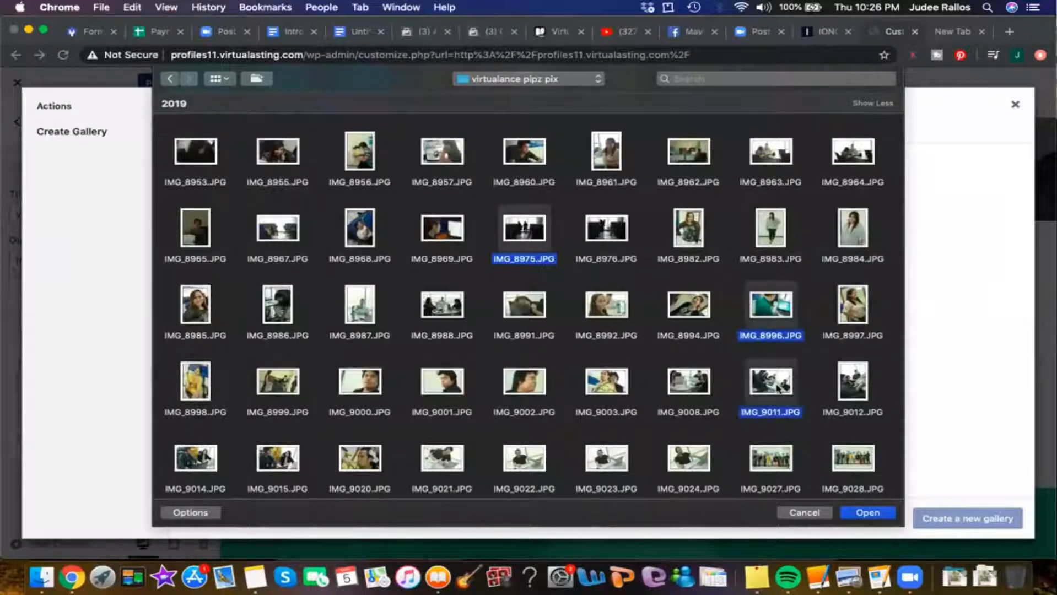
{"action": "left_click", "coordinate": [863, 513]}
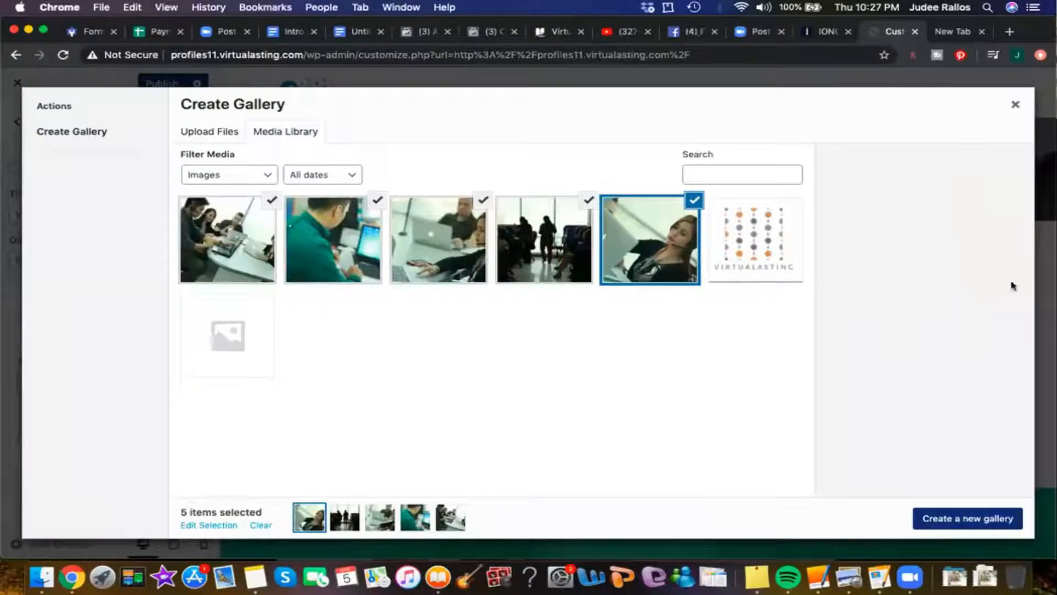
- Create the gallery from the five photos and insert it into the widget
{"action": "left_click", "coordinate": [949, 517]}
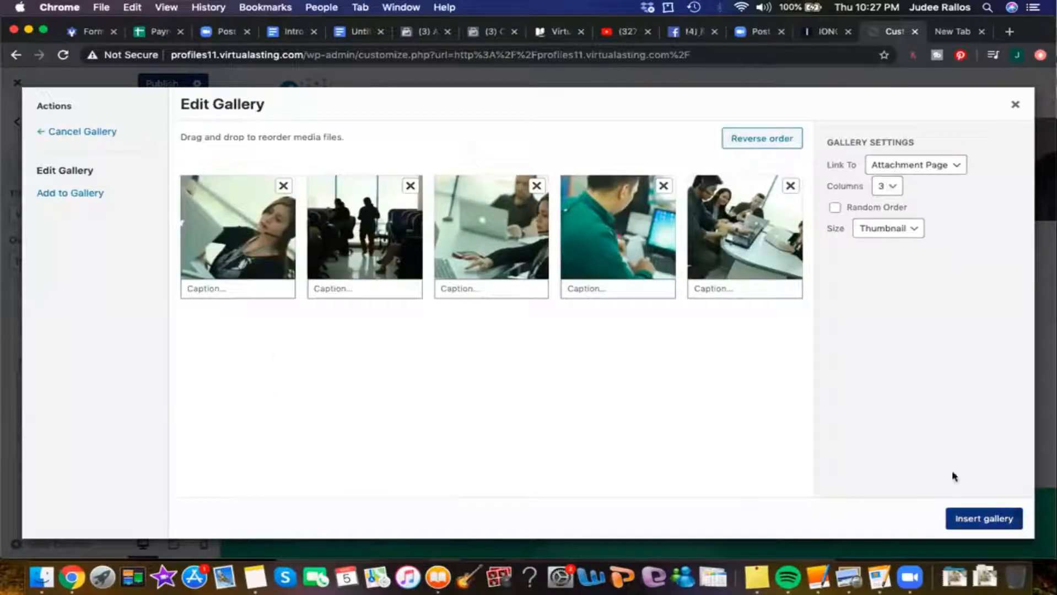
{"action": "left_click", "coordinate": [992, 528]}
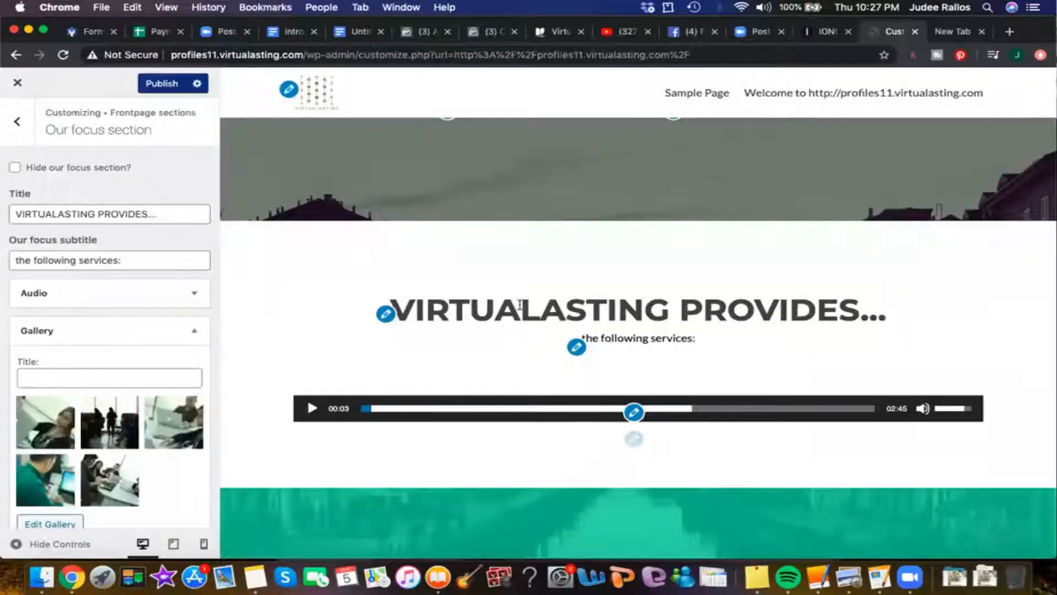
{"action": "scroll", "coordinate": [535, 303], "scroll_direction": "down", "scroll_amount": 3}
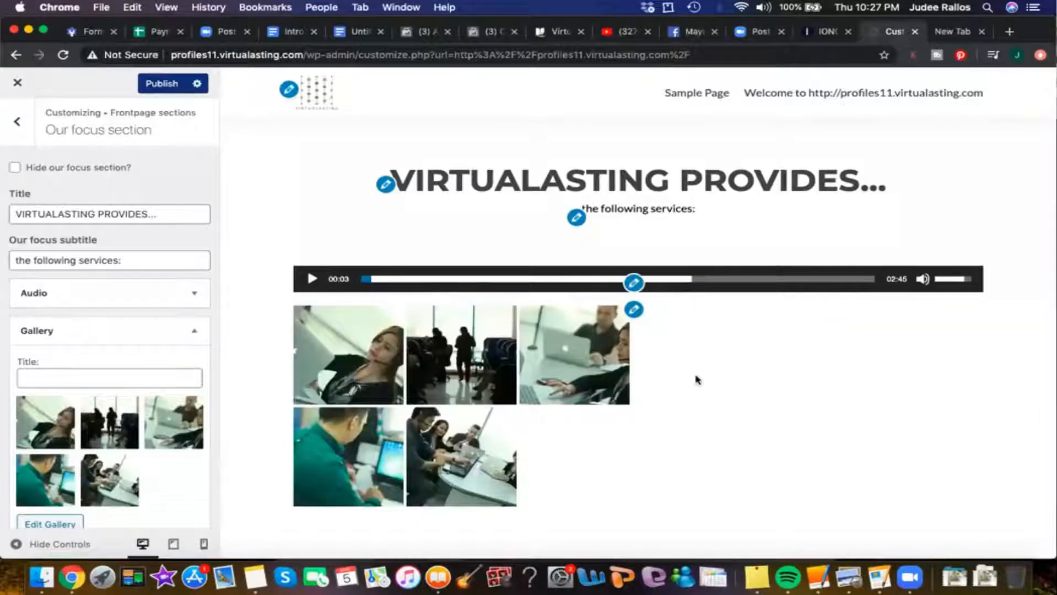
{"action": "scroll", "coordinate": [150, 500], "scroll_direction": "down", "scroll_amount": 3}
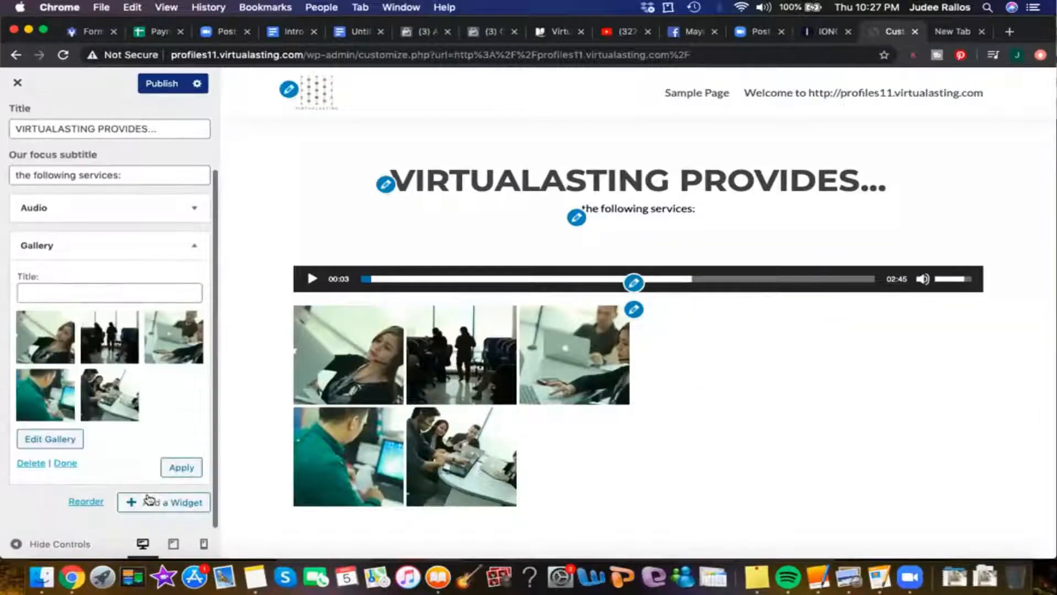
- Apply the Gallery widget, publish the changes, and exit the Customizer
{"action": "left_click", "coordinate": [39, 296]}
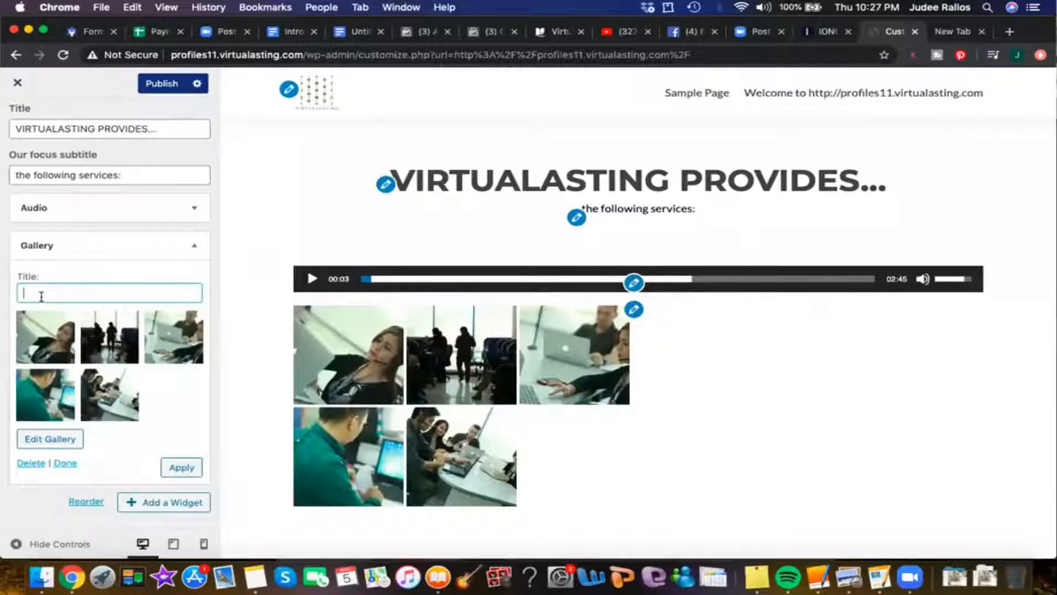
{"action": "scroll", "coordinate": [853, 451], "scroll_direction": "down", "scroll_amount": 2}
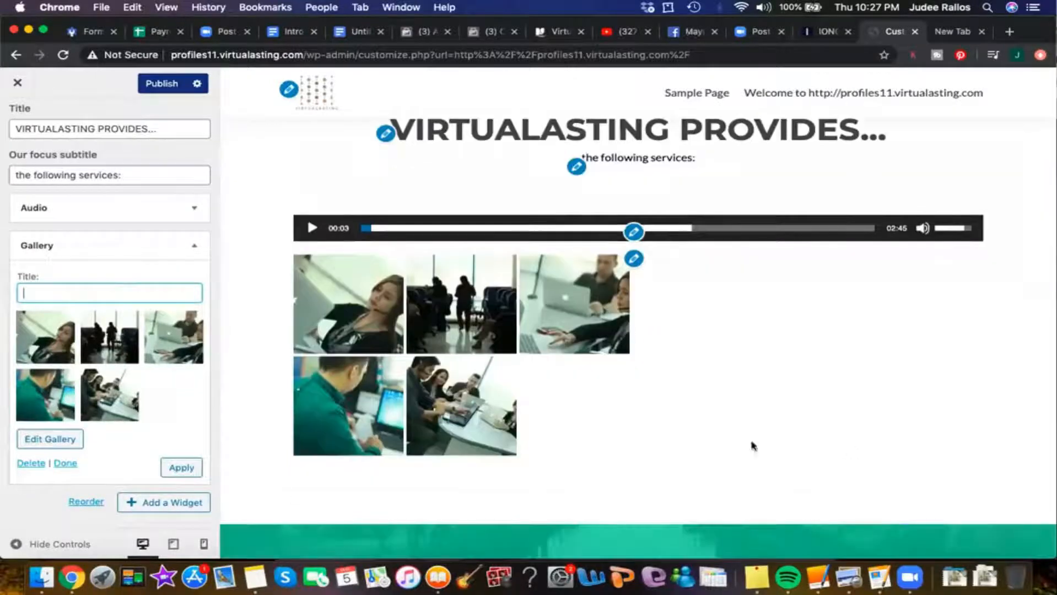
{"action": "left_click", "coordinate": [175, 469]}
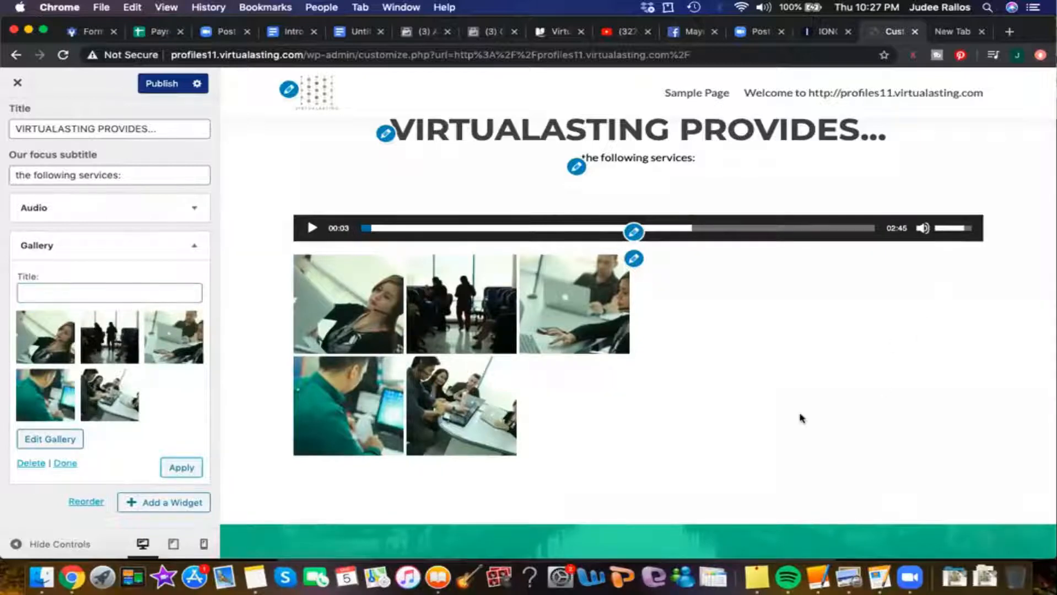
{"action": "left_click", "coordinate": [159, 85]}
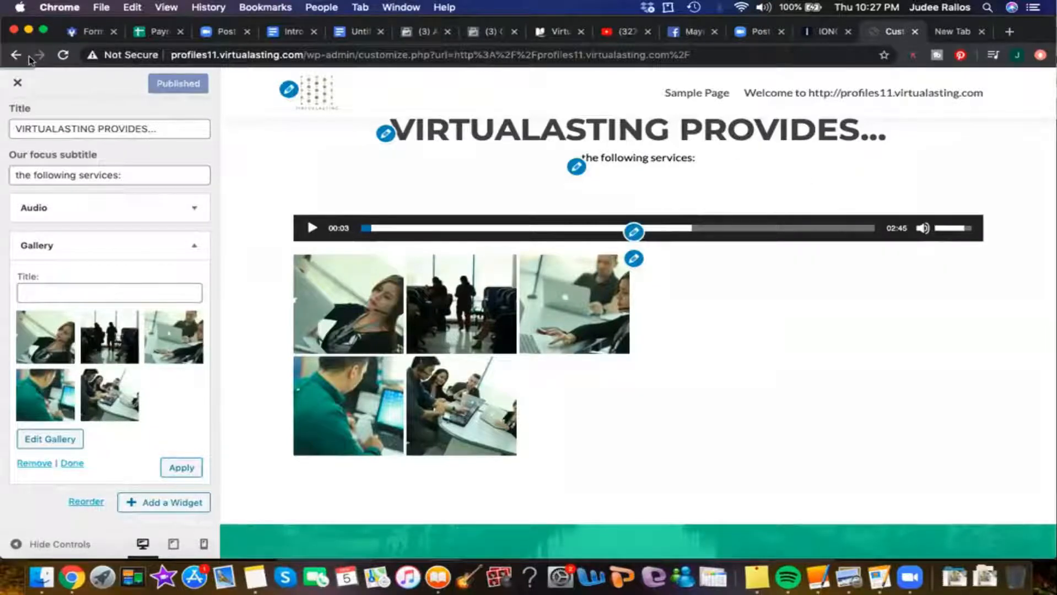
{"action": "left_click", "coordinate": [17, 82]}
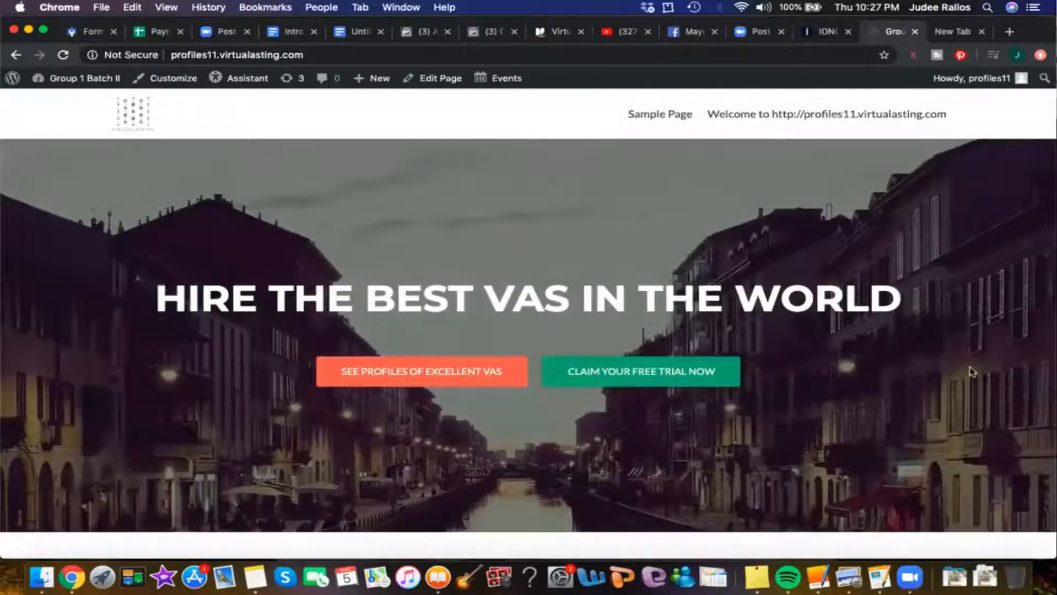
{"action": "scroll", "coordinate": [970, 369], "scroll_direction": "down", "scroll_amount": 7}
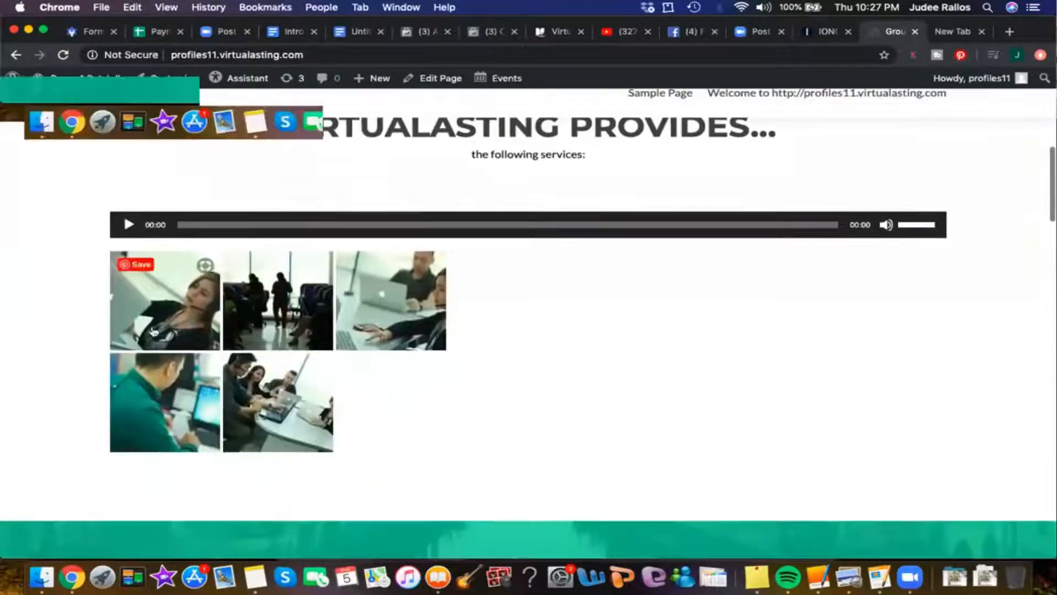
{"action": "left_click", "coordinate": [158, 325]}
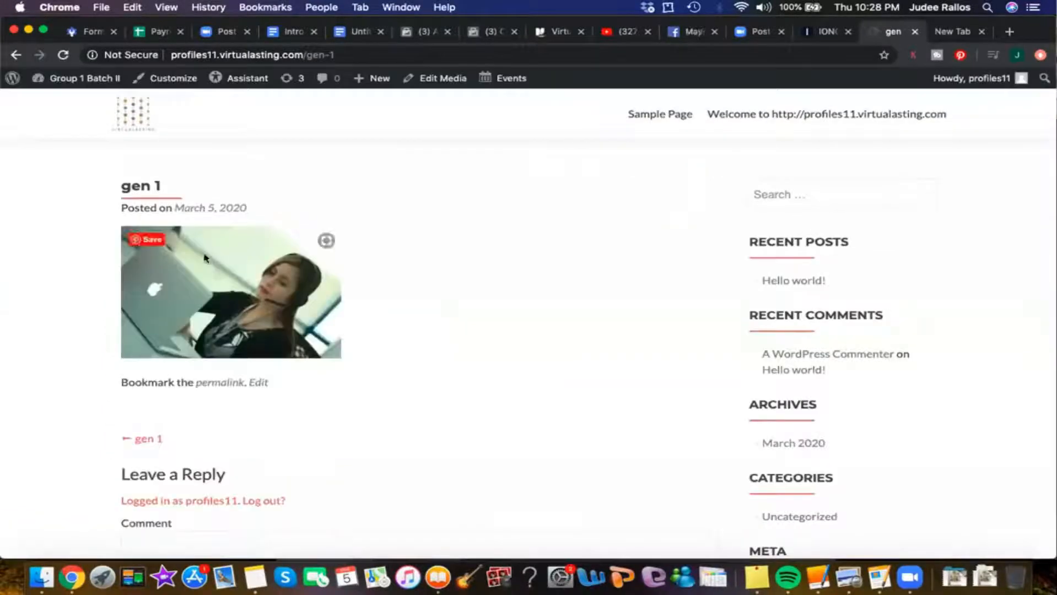
{"action": "left_click", "coordinate": [16, 57]}
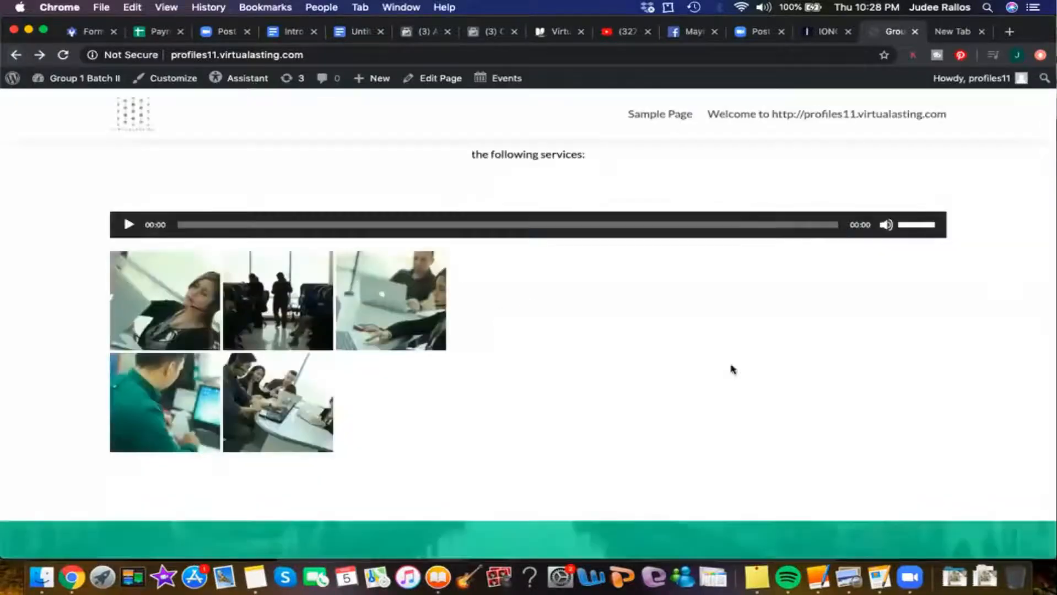
{"action": "scroll", "coordinate": [702, 333], "scroll_direction": "down", "scroll_amount": 3}
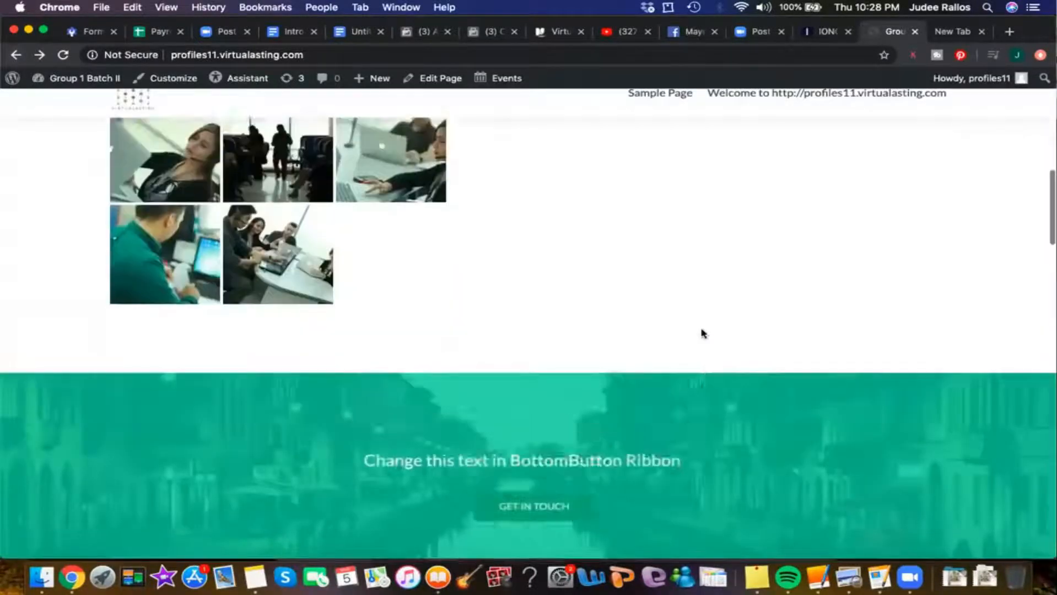
{"action": "scroll", "coordinate": [701, 333], "scroll_direction": "up", "scroll_amount": 5}
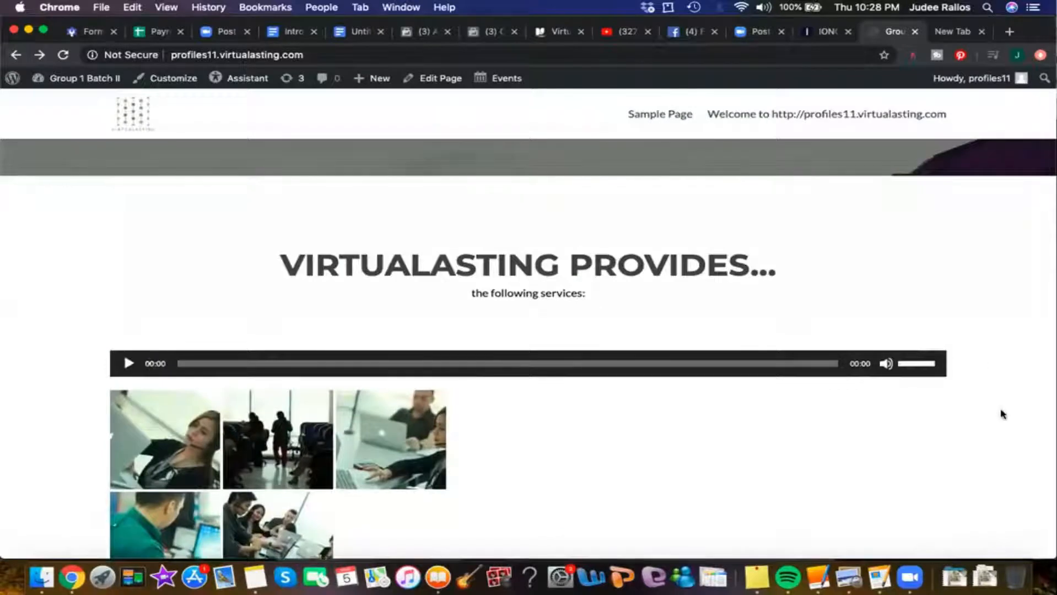
{"action": "scroll", "coordinate": [1002, 414], "scroll_direction": "down", "scroll_amount": 6}
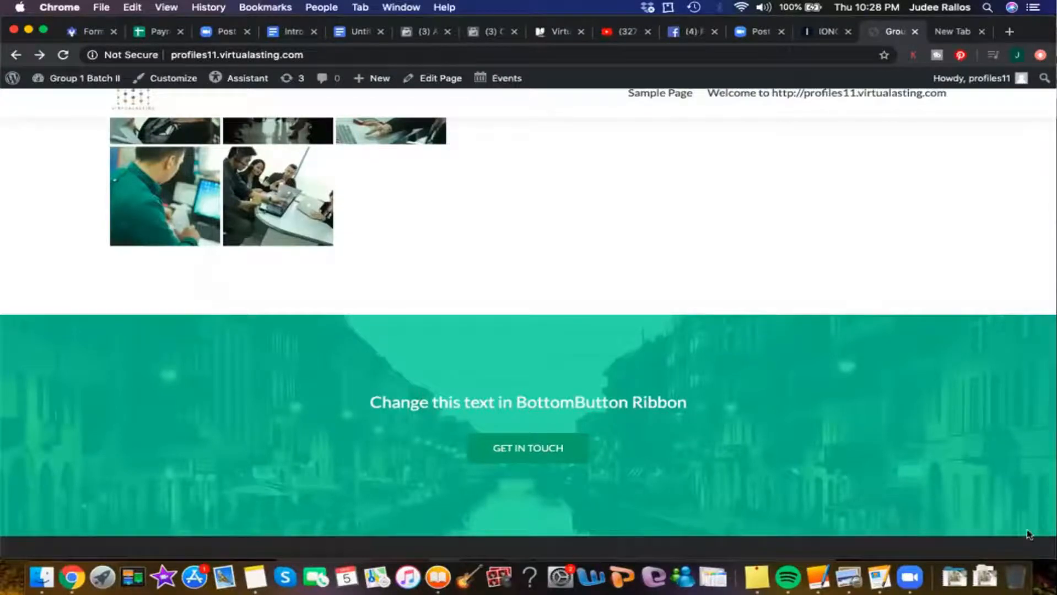
{"action": "scroll", "coordinate": [742, 255], "scroll_direction": "up", "scroll_amount": 5}
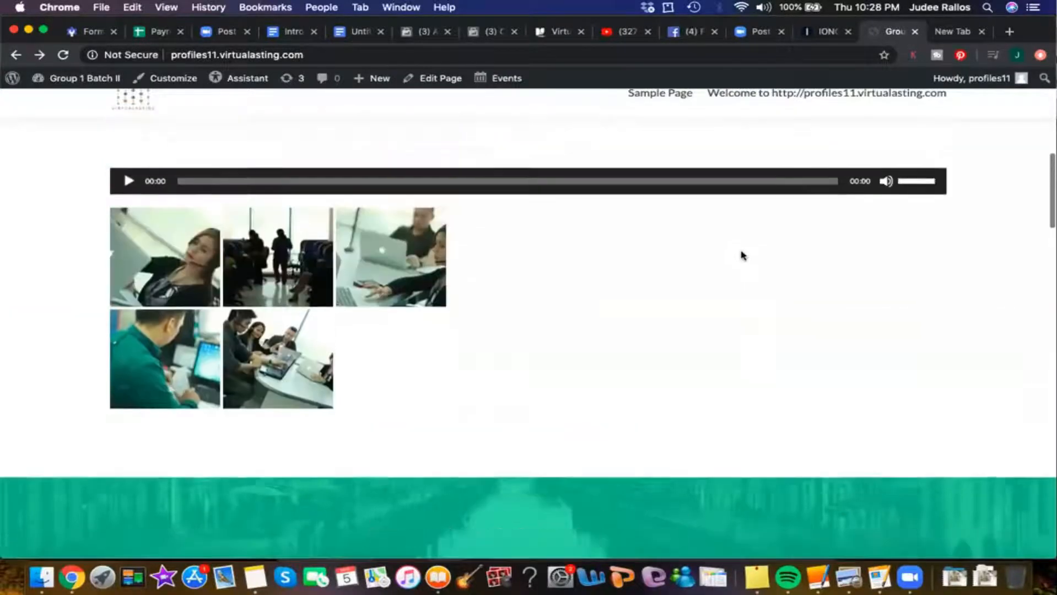
{"action": "scroll", "coordinate": [742, 255], "scroll_direction": "up", "scroll_amount": 2}
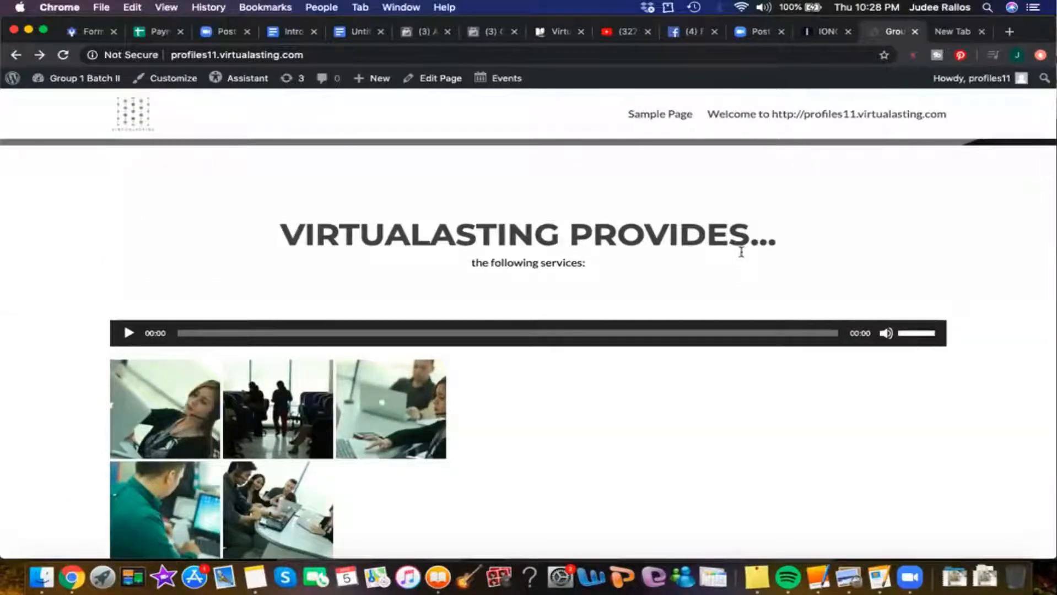
{"action": "scroll", "coordinate": [741, 252], "scroll_direction": "up", "scroll_amount": 7}
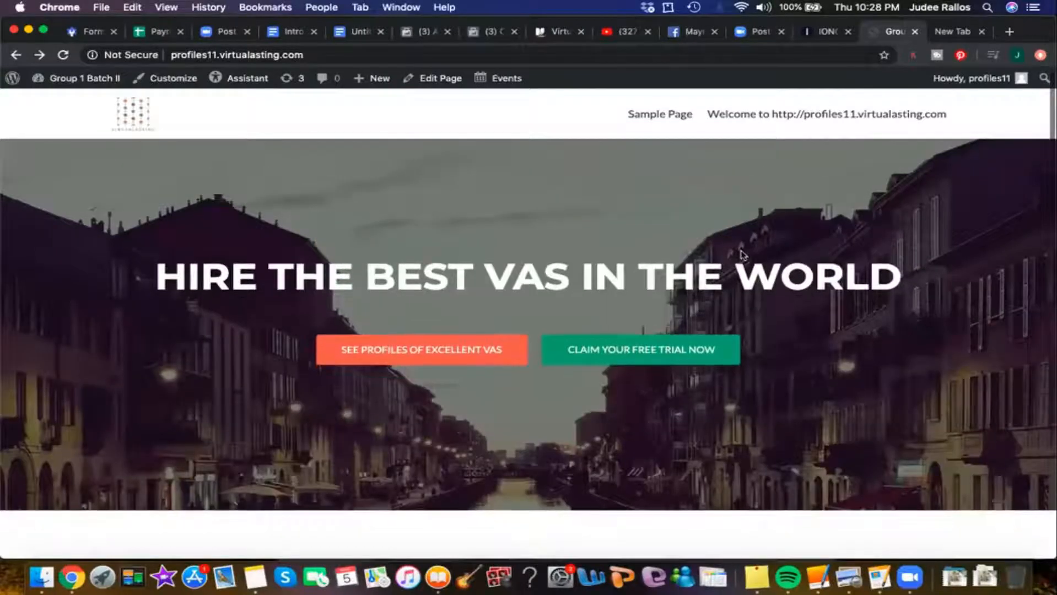
- Reopen the Customizer and scroll through the Zerif Lite front-page preview
{"action": "left_click", "coordinate": [158, 87]}
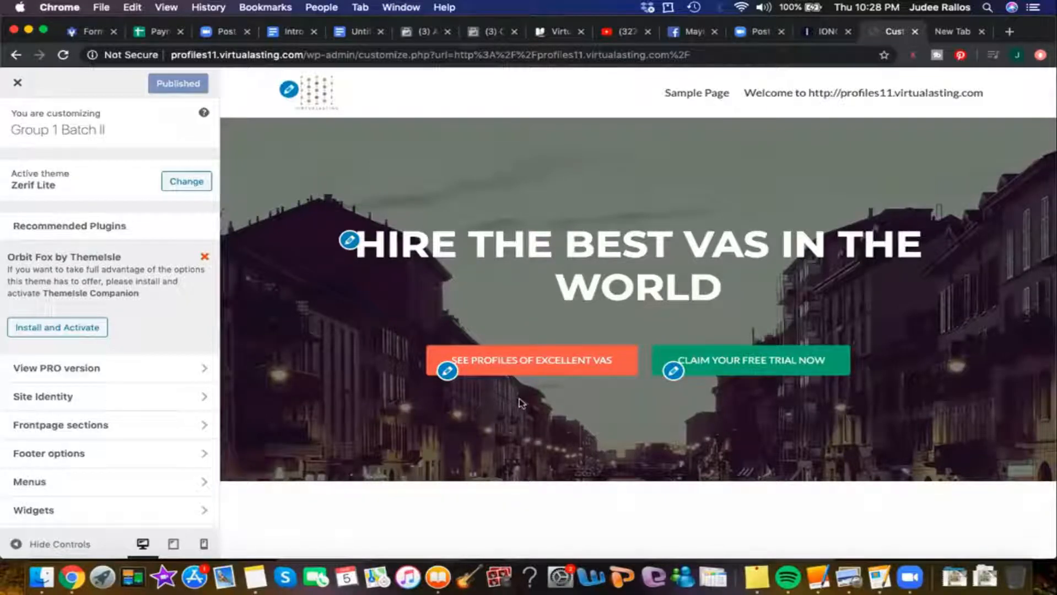
{"action": "scroll", "coordinate": [752, 464], "scroll_direction": "down", "scroll_amount": 5}
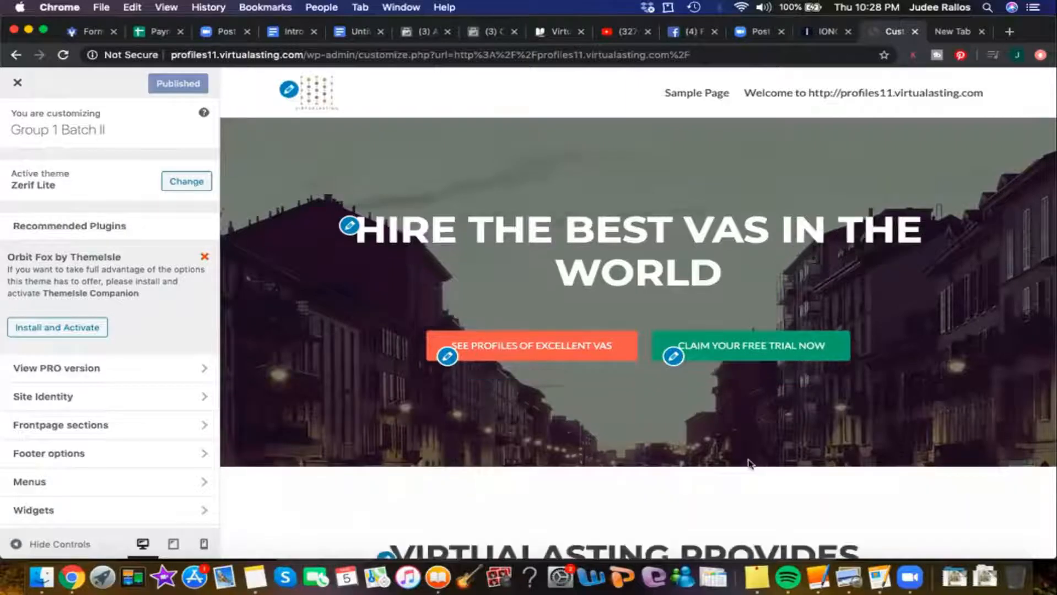
{"action": "scroll", "coordinate": [750, 464], "scroll_direction": "down", "scroll_amount": 10}
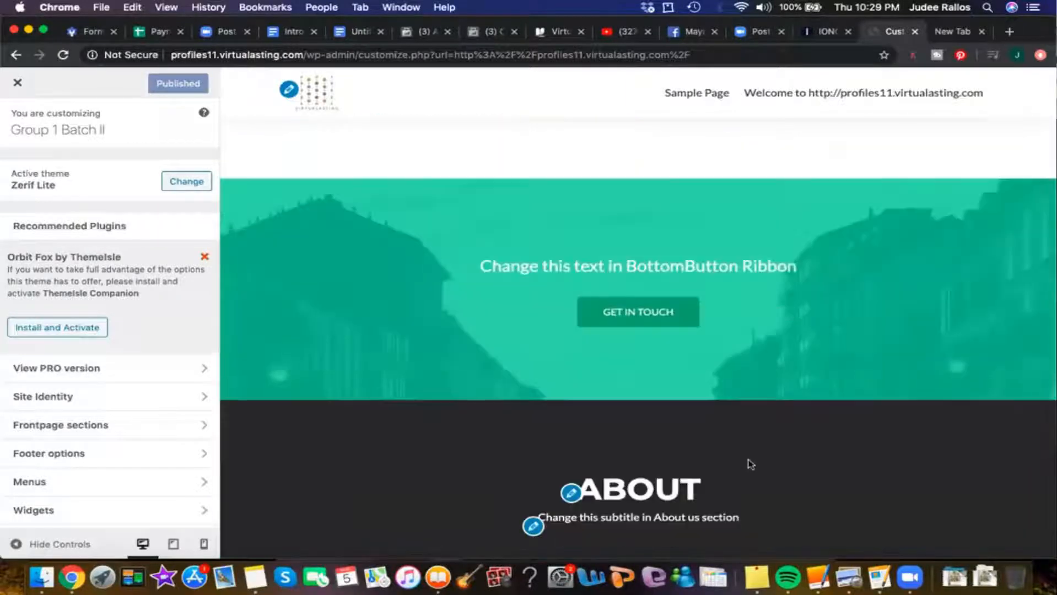
{"action": "scroll", "coordinate": [751, 464], "scroll_direction": "down", "scroll_amount": 3}
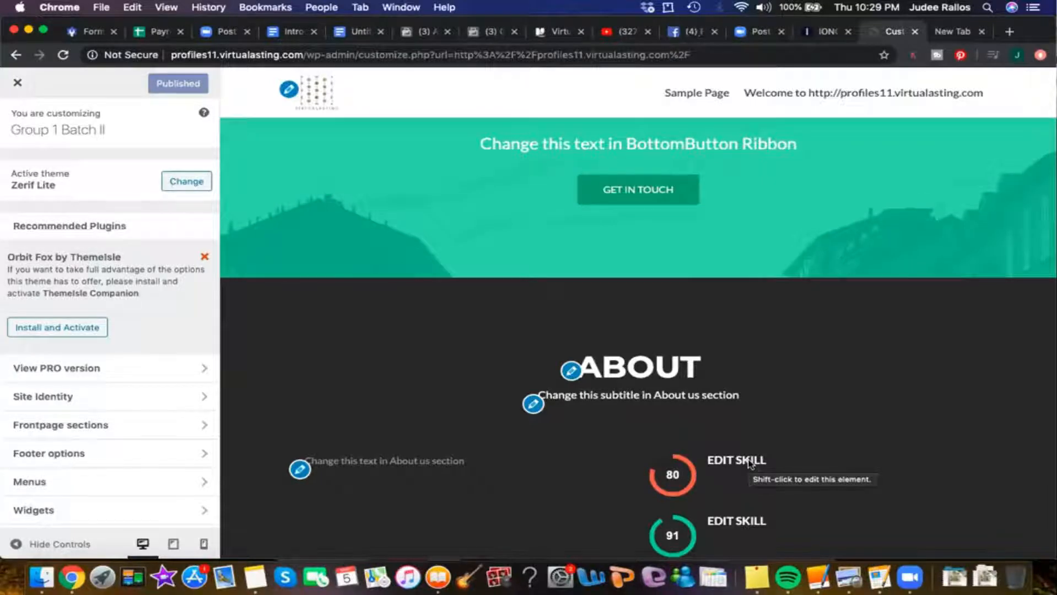
{"action": "scroll", "coordinate": [749, 463], "scroll_direction": "up", "scroll_amount": 5}
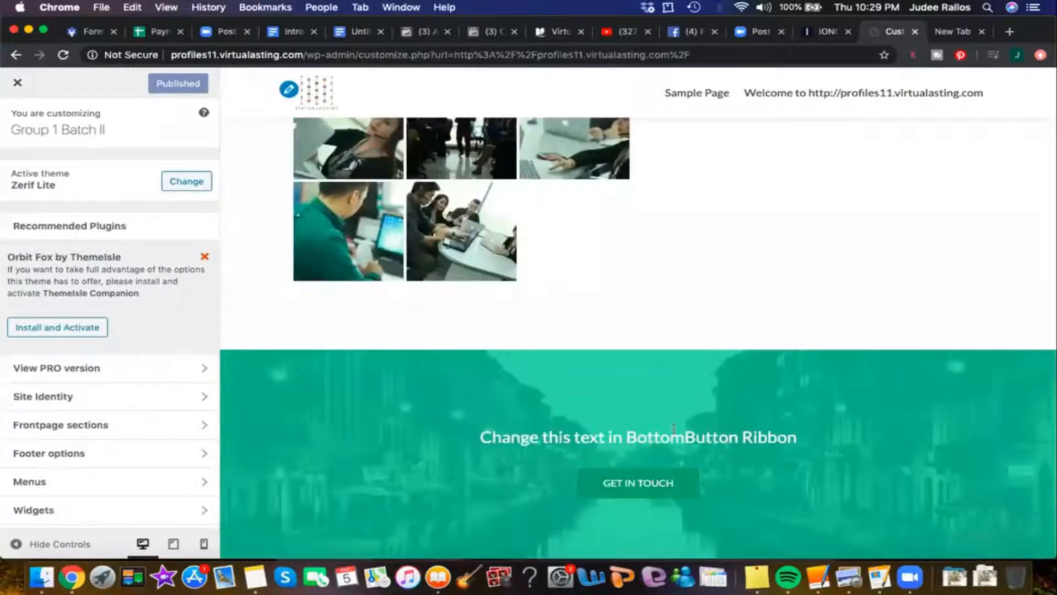
{"action": "scroll", "coordinate": [842, 517], "scroll_direction": "down", "scroll_amount": 15}
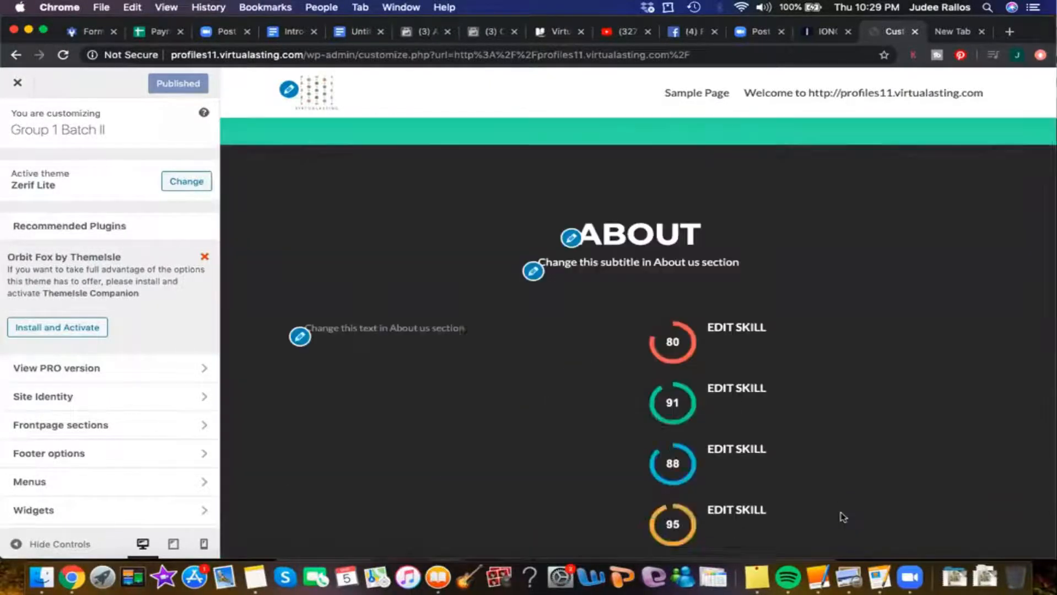
{"action": "scroll", "coordinate": [842, 517], "scroll_direction": "down", "scroll_amount": 15}
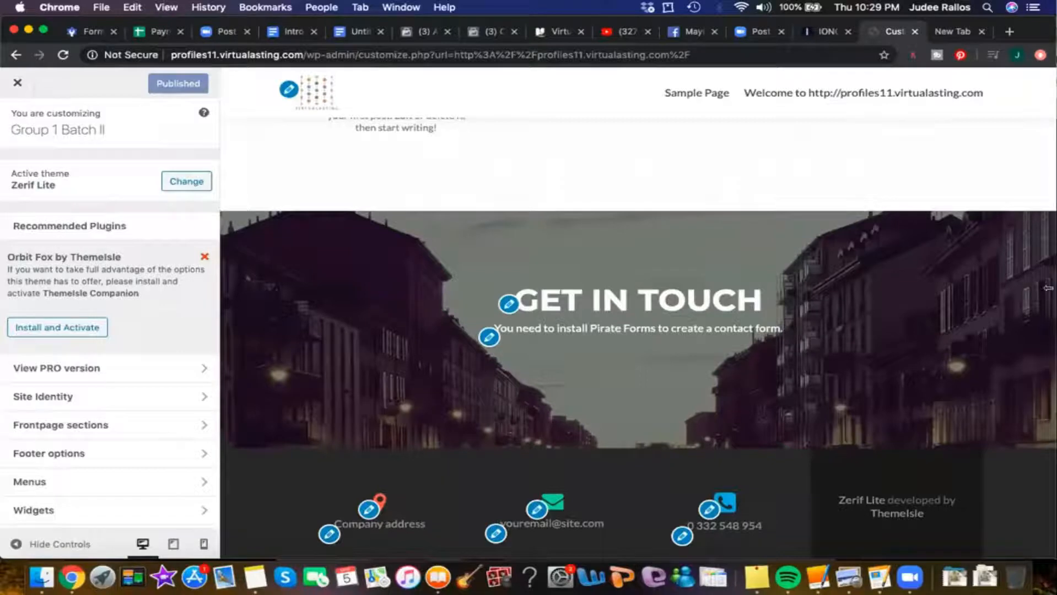
{"action": "scroll", "coordinate": [668, 372], "scroll_direction": "up", "scroll_amount": 20}
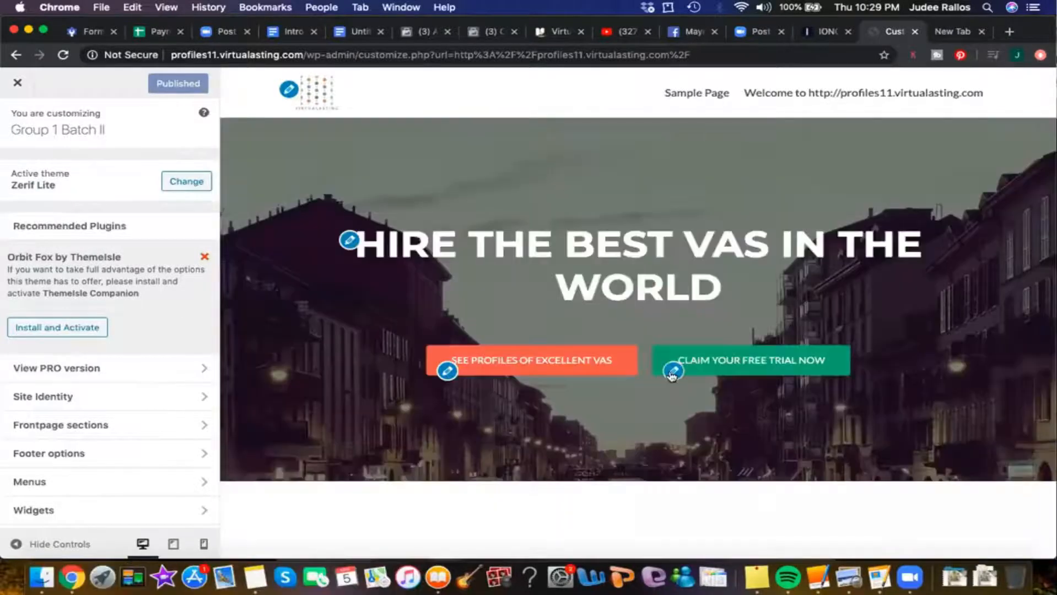
- Load profiles11.virtualasting.com in a new browser tab
{"action": "left_click", "coordinate": [1009, 31]}
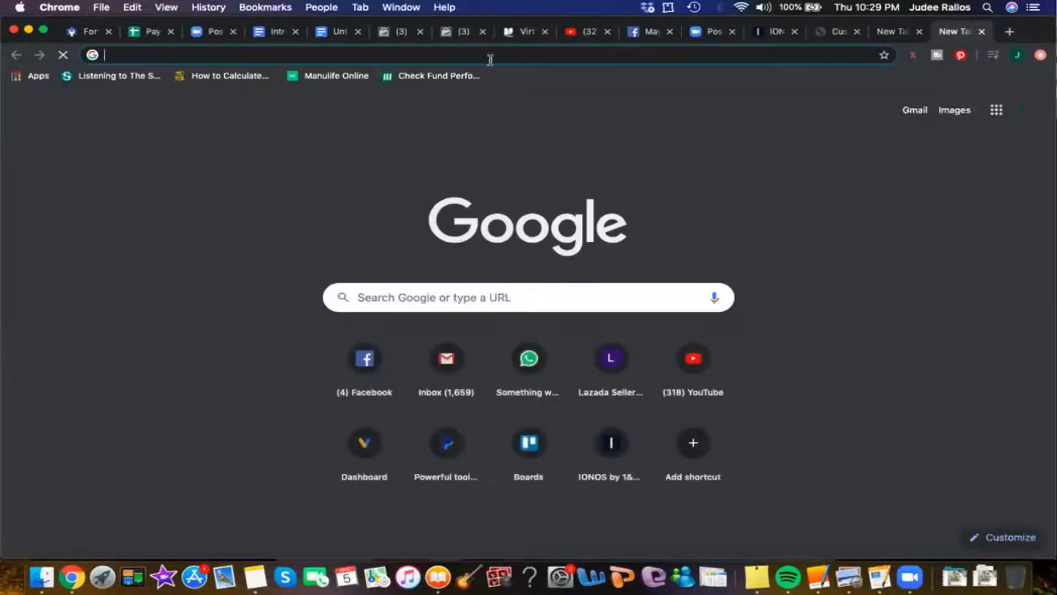
{"action": "type", "text": "profiles2.virtualasting.com"}
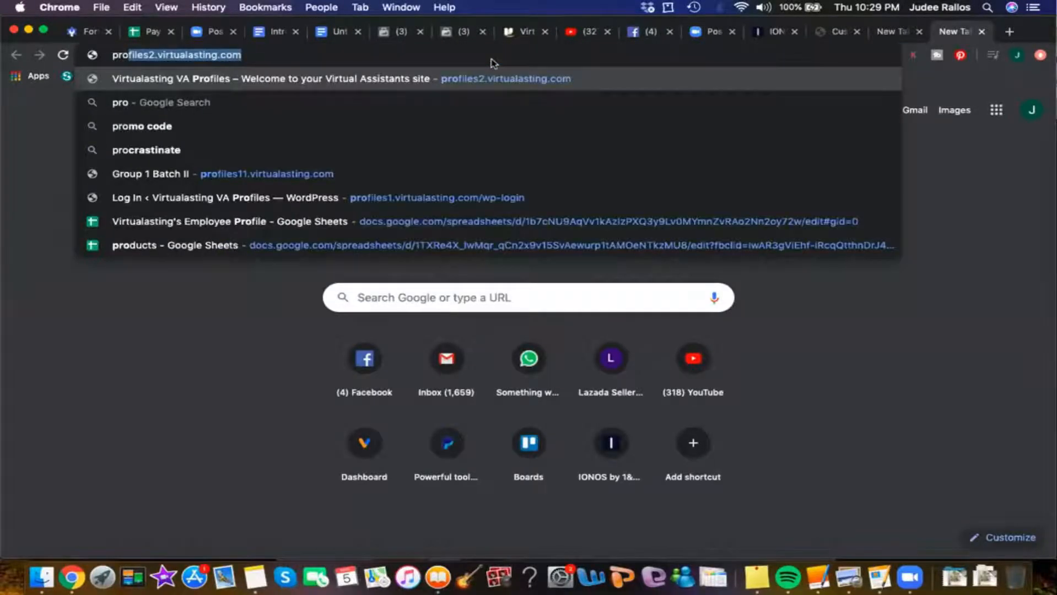
{"action": "key", "text": "Right"}
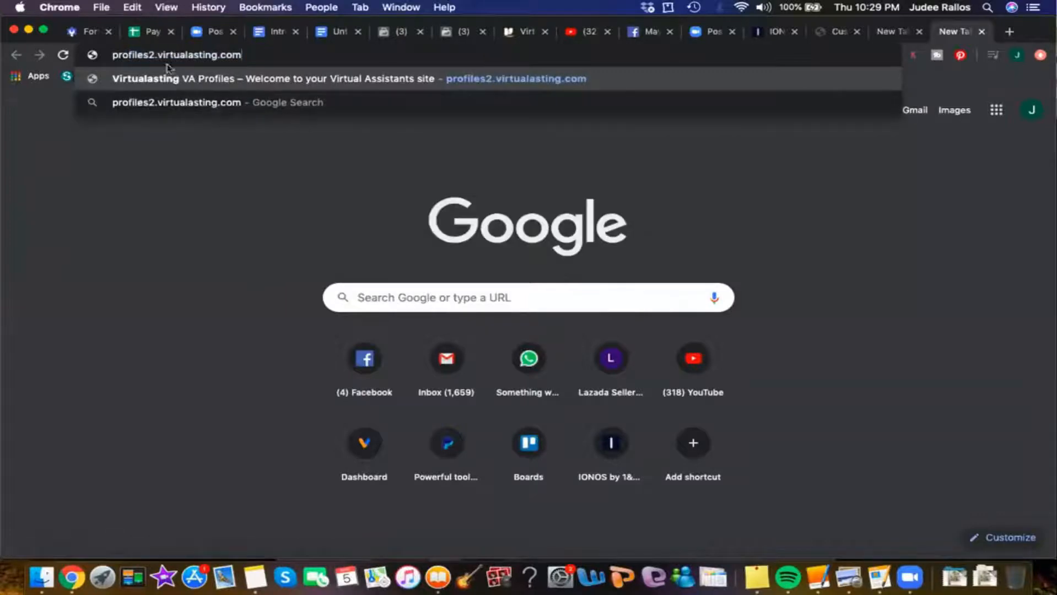
{"action": "left_click", "coordinate": [156, 55]}
{"action": "key", "text": "BackSpace"}
{"action": "type", "text": "11"}
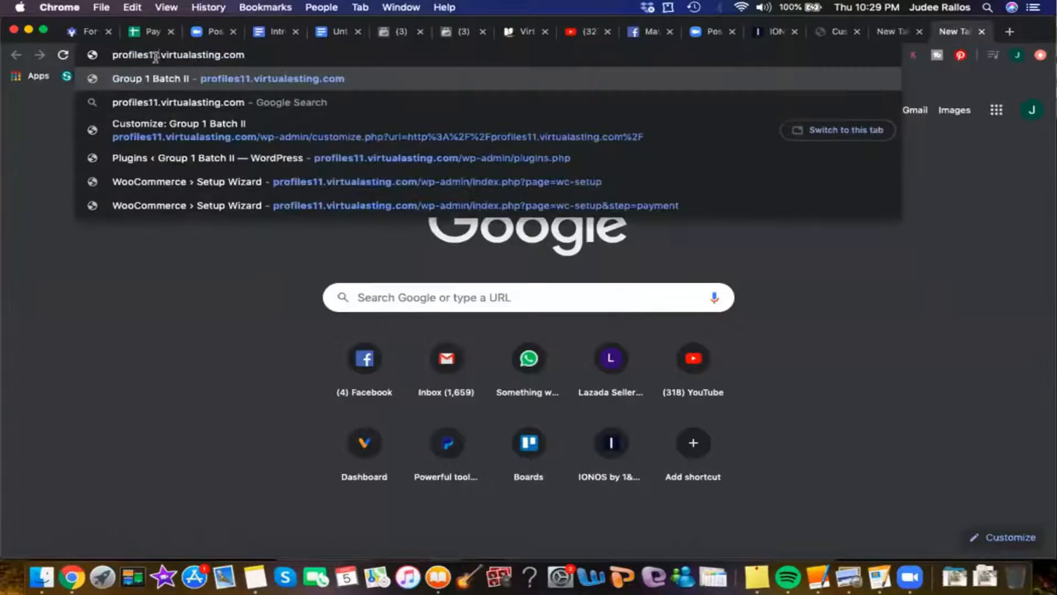
{"action": "left_click", "coordinate": [179, 81]}
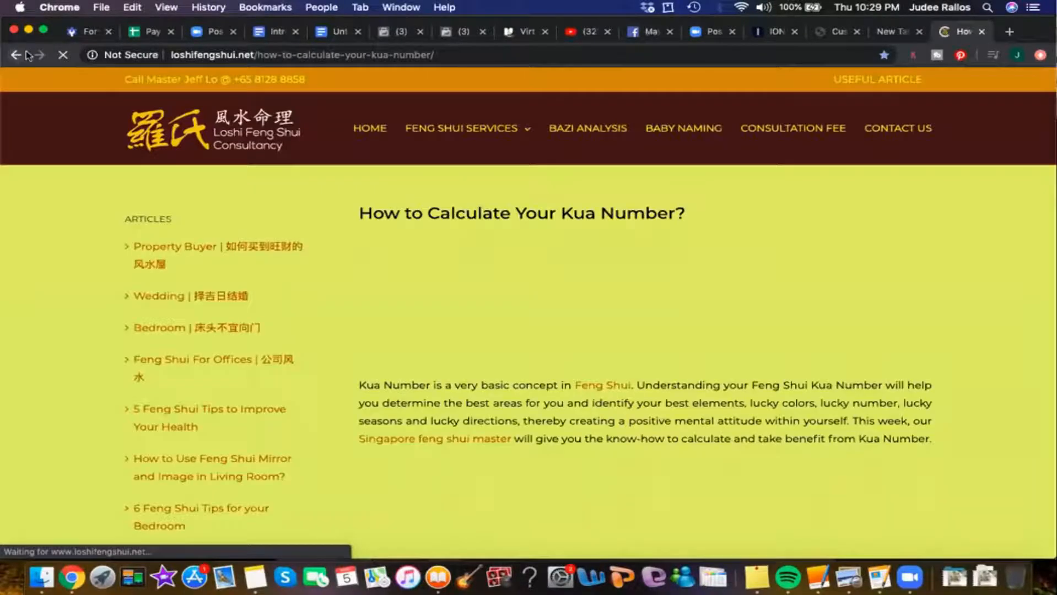
{"action": "key", "text": "super+bracketleft"}
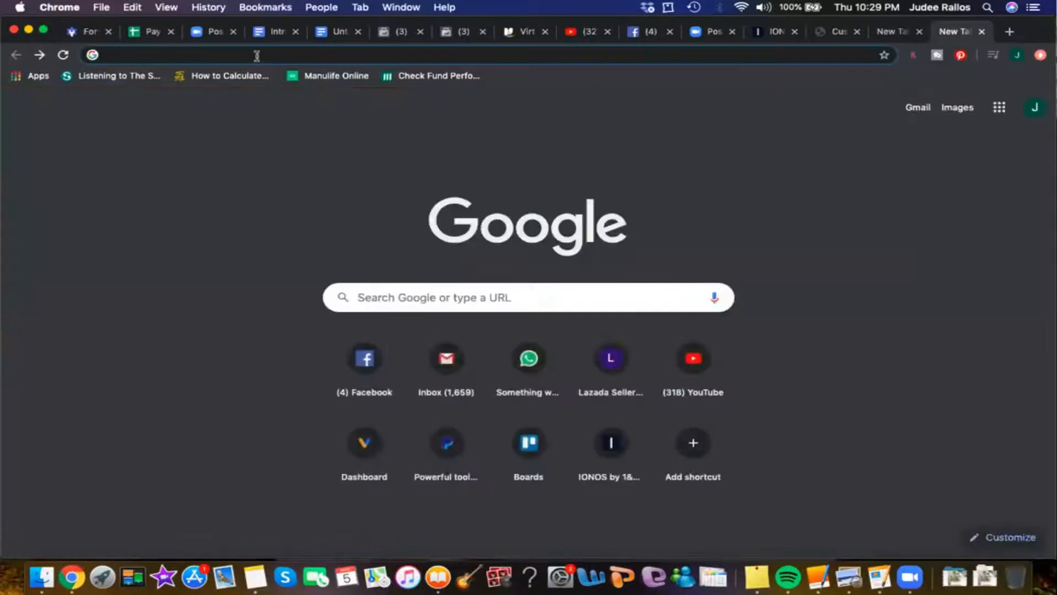
{"action": "type", "text": "profiles11.virtualasting.com"}
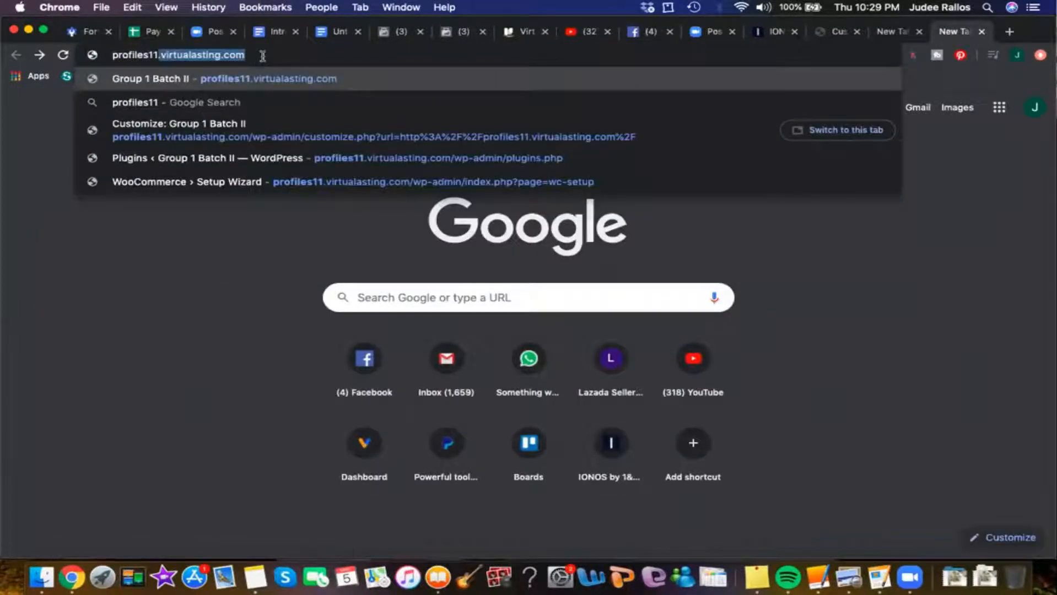
{"action": "key", "text": "Right"}
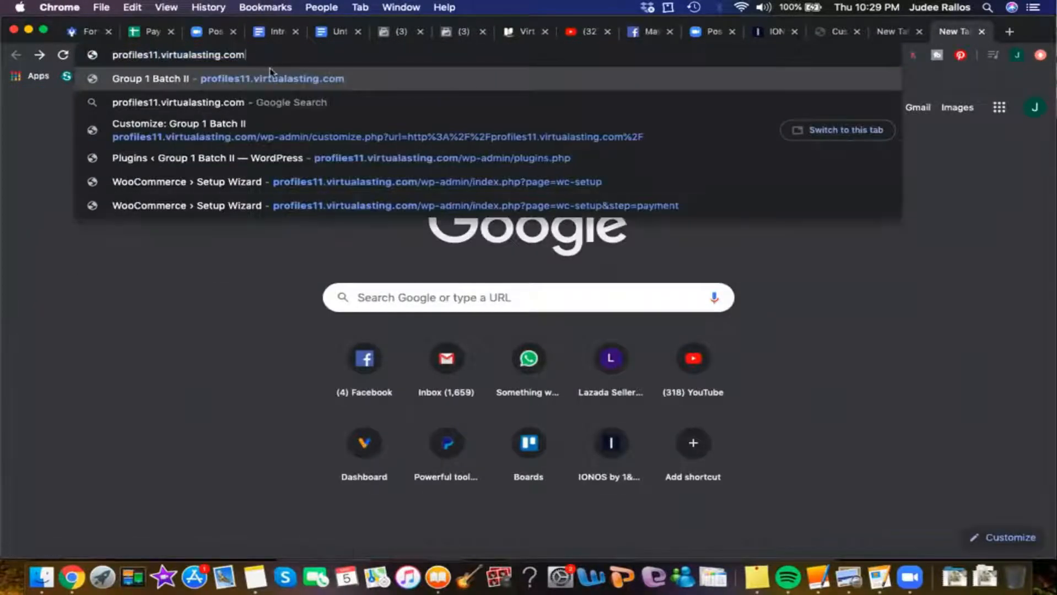
{"action": "left_click", "coordinate": [278, 79]}
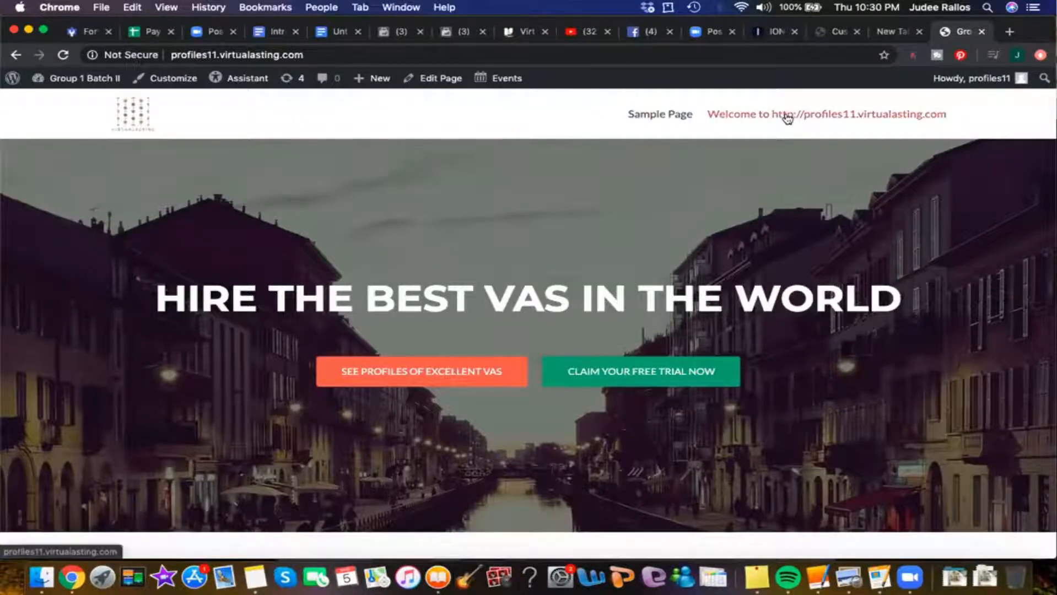
{"action": "left_click", "coordinate": [787, 117]}
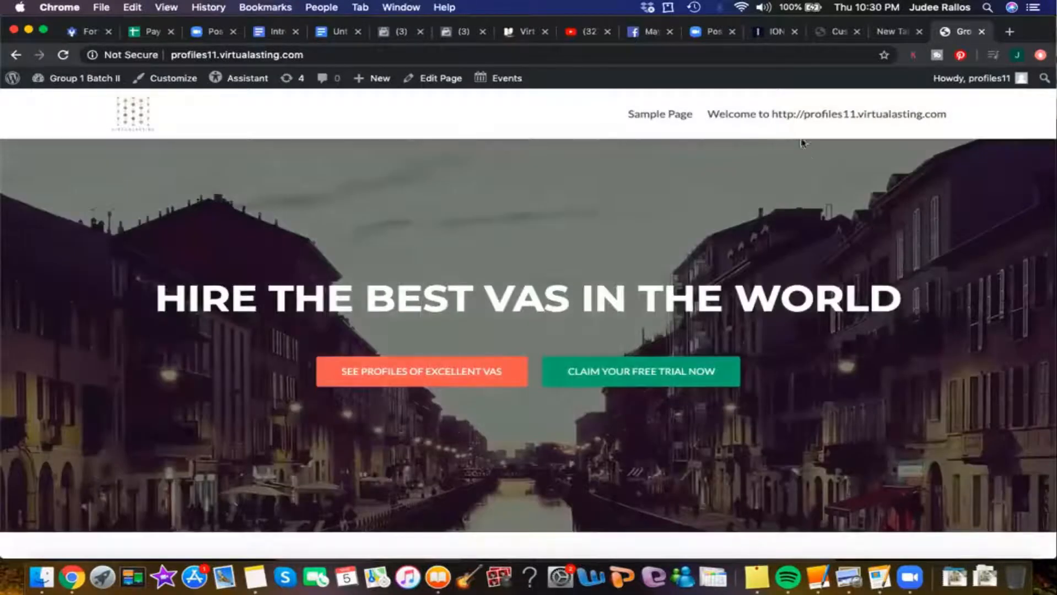
{"action": "scroll", "coordinate": [778, 264], "scroll_direction": "down", "scroll_amount": 4}
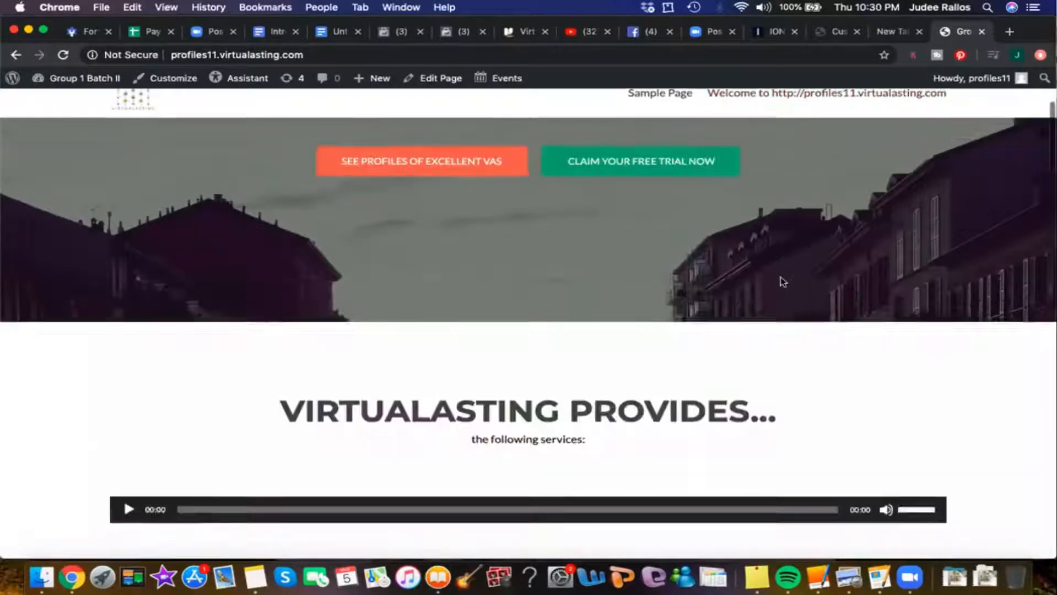
{"action": "scroll", "coordinate": [778, 278], "scroll_direction": "up", "scroll_amount": 5}
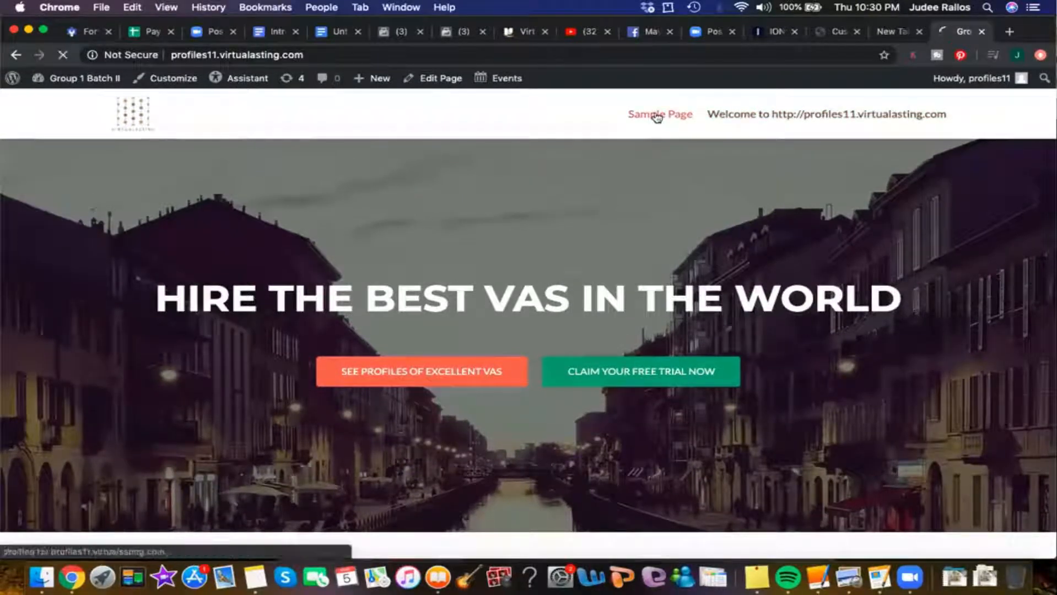
{"action": "left_click", "coordinate": [656, 116]}
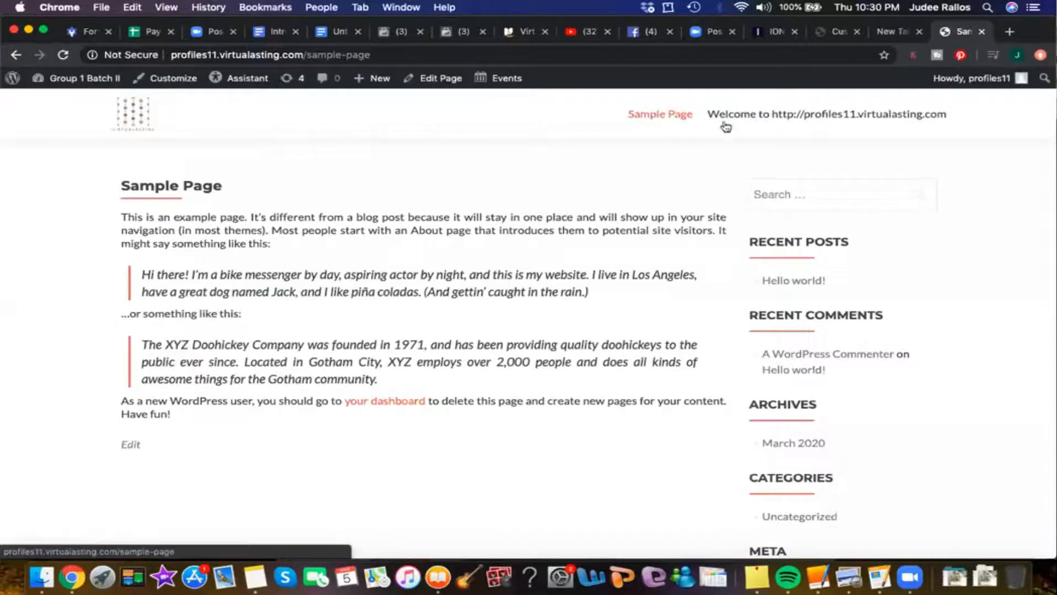
{"action": "scroll", "coordinate": [485, 350], "scroll_direction": "down", "scroll_amount": 5}
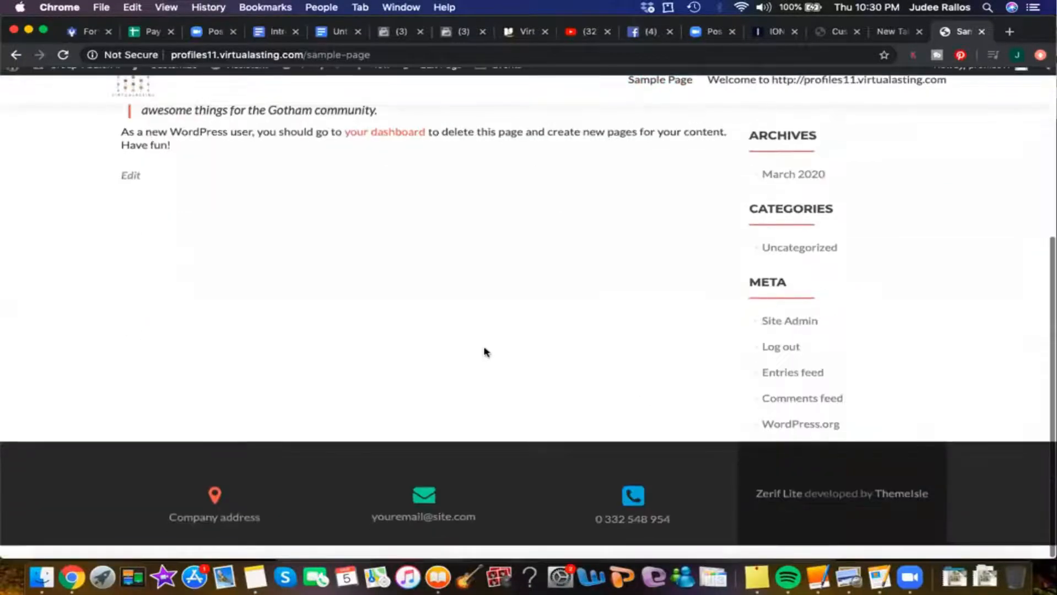
{"action": "scroll", "coordinate": [485, 351], "scroll_direction": "up", "scroll_amount": 5}
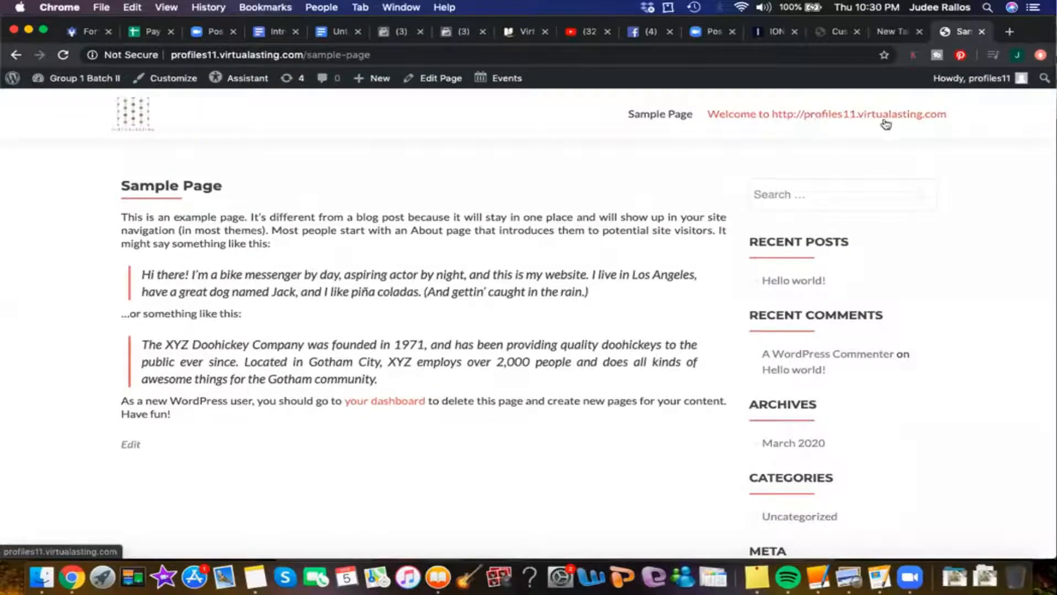
{"action": "left_click", "coordinate": [932, 116]}
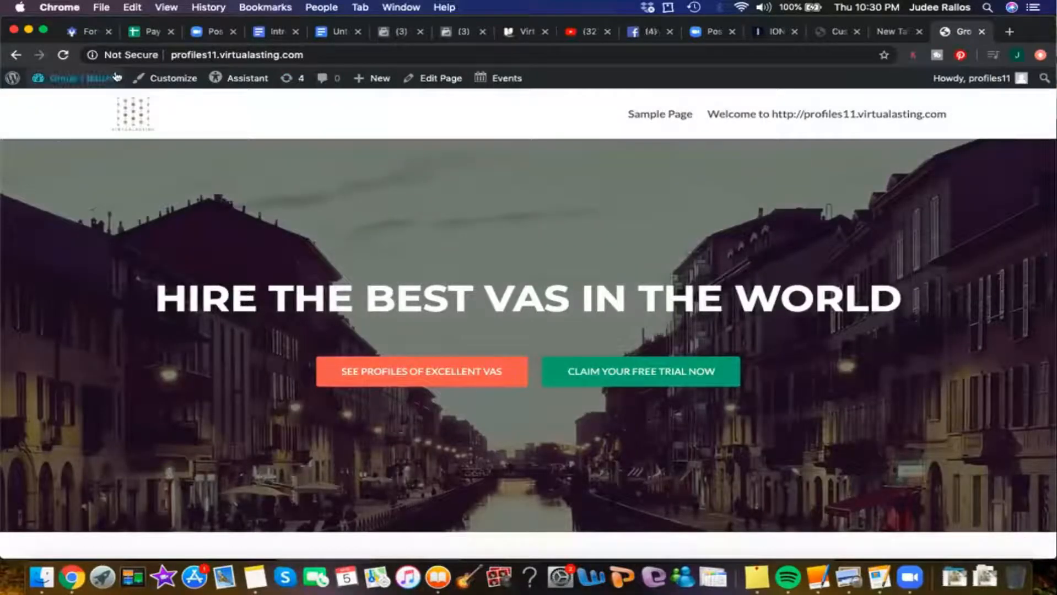
{"action": "mouse_move", "coordinate": [89, 79]}
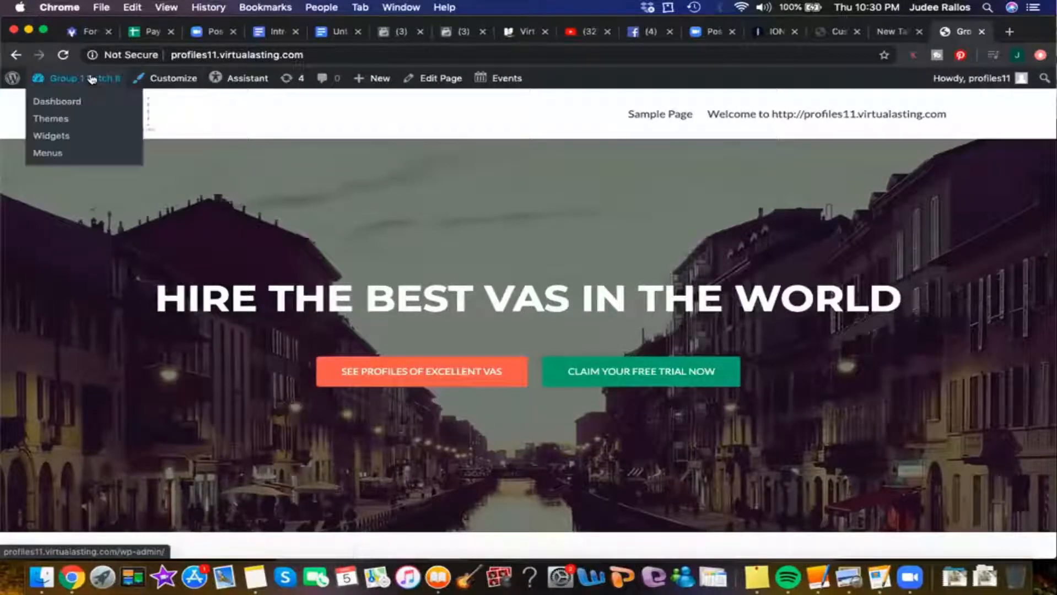
- Go to the Dashboard and list all pages: Privacy Policy, Sample Page and Welcome
{"action": "left_click", "coordinate": [72, 107]}
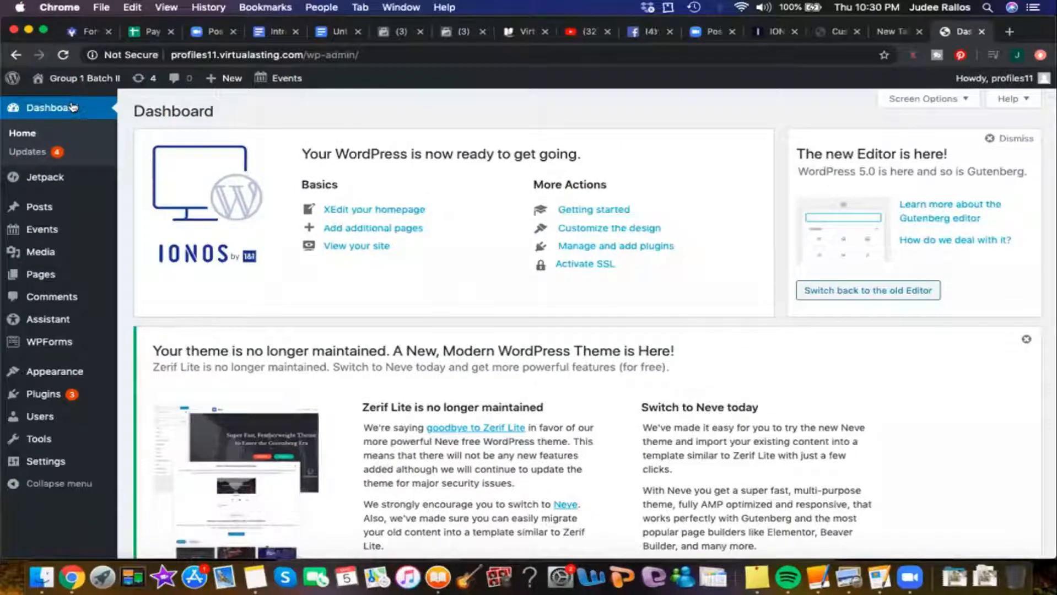
{"action": "left_click", "coordinate": [39, 279]}
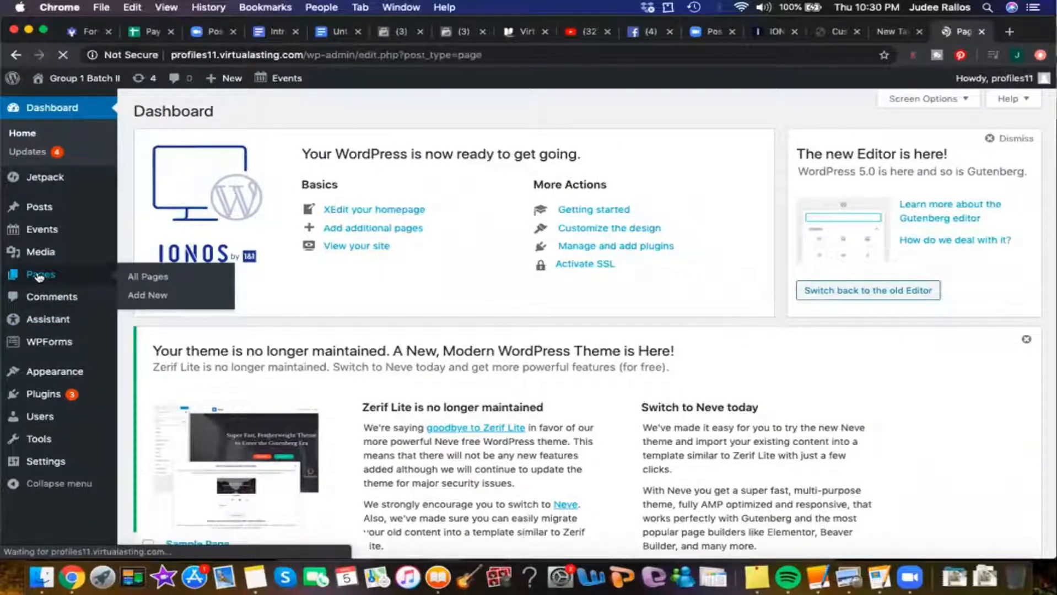
{"action": "scroll", "coordinate": [567, 413], "scroll_direction": "down", "scroll_amount": 3}
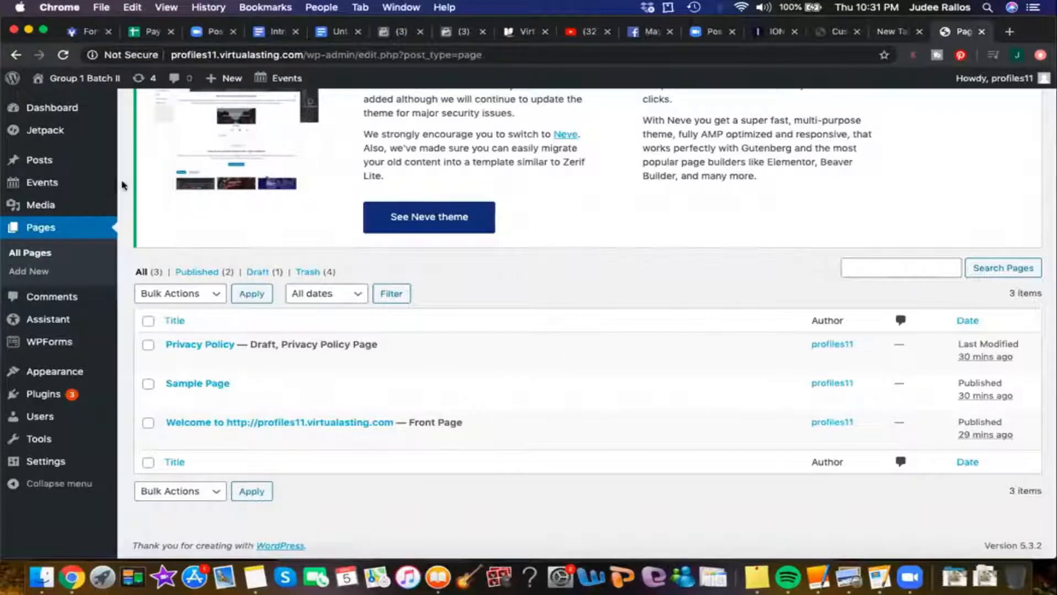
{"action": "mouse_move", "coordinate": [55, 216]}
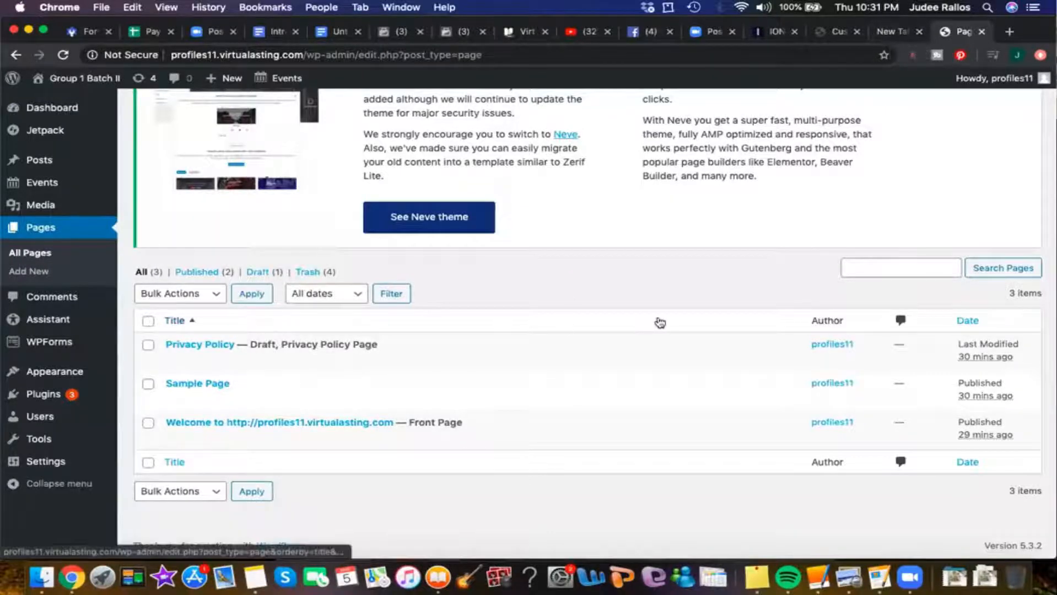
{"action": "scroll", "coordinate": [658, 323], "scroll_direction": "up", "scroll_amount": 5}
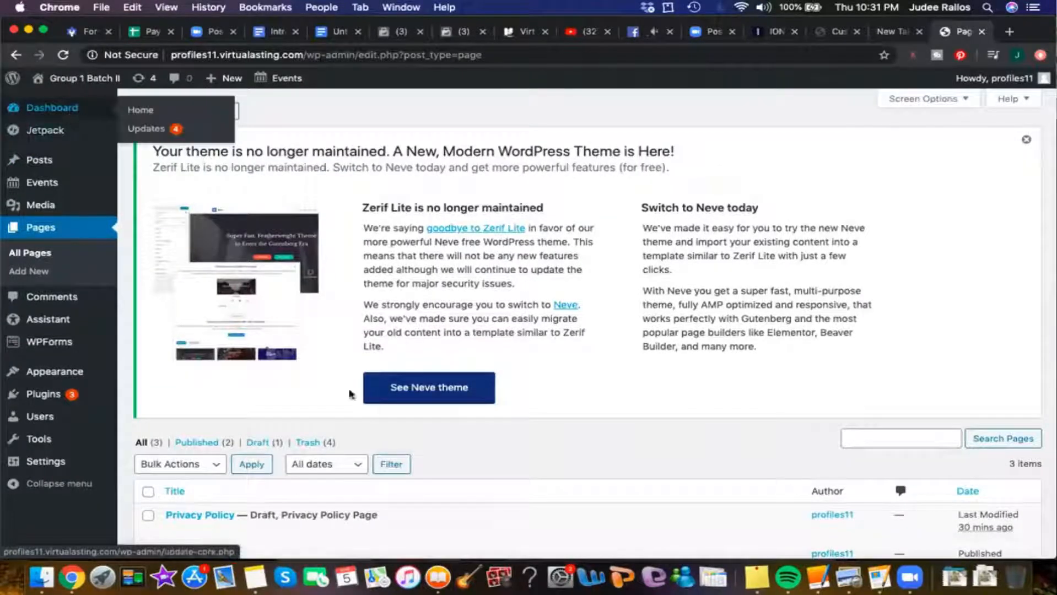
{"action": "scroll", "coordinate": [663, 520], "scroll_direction": "down", "scroll_amount": 4}
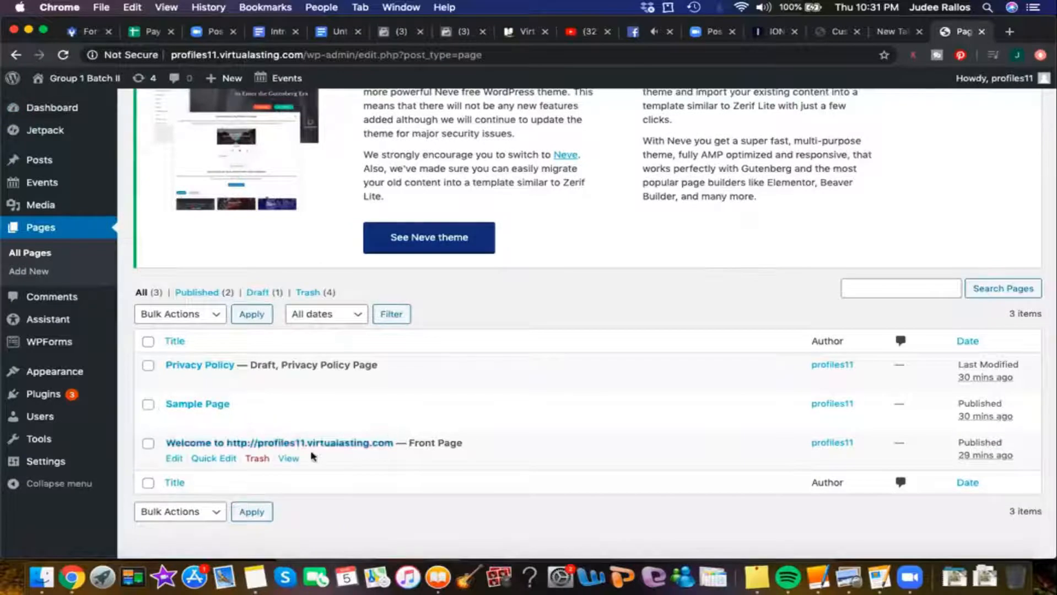
- Open the Welcome front page in the block editor and dismiss its introductory tip
{"action": "left_click", "coordinate": [174, 462]}
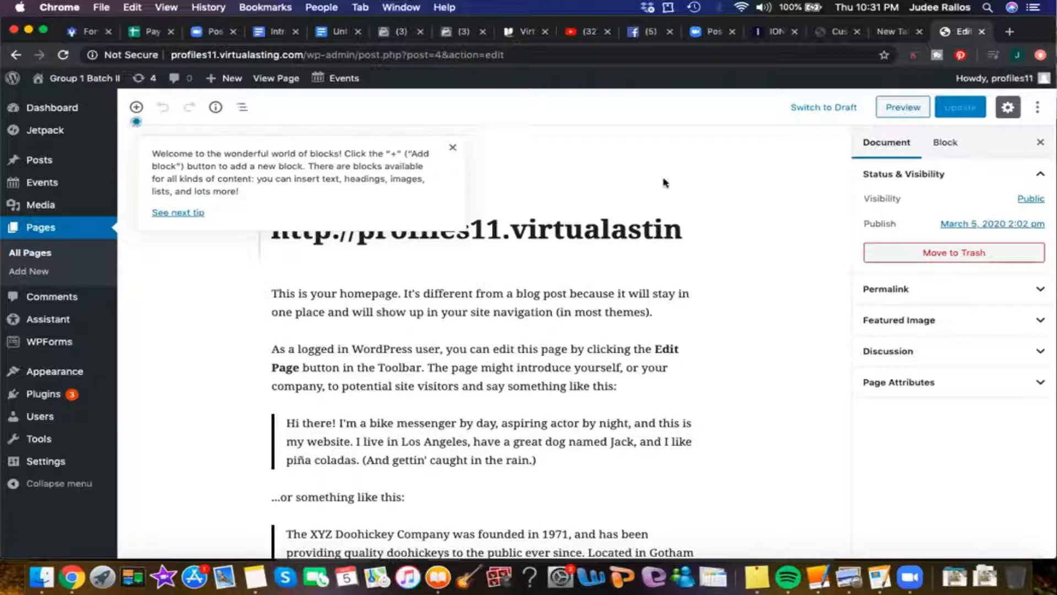
{"action": "left_click", "coordinate": [731, 323]}
{"action": "scroll", "coordinate": [729, 323], "scroll_direction": "down", "scroll_amount": 3}
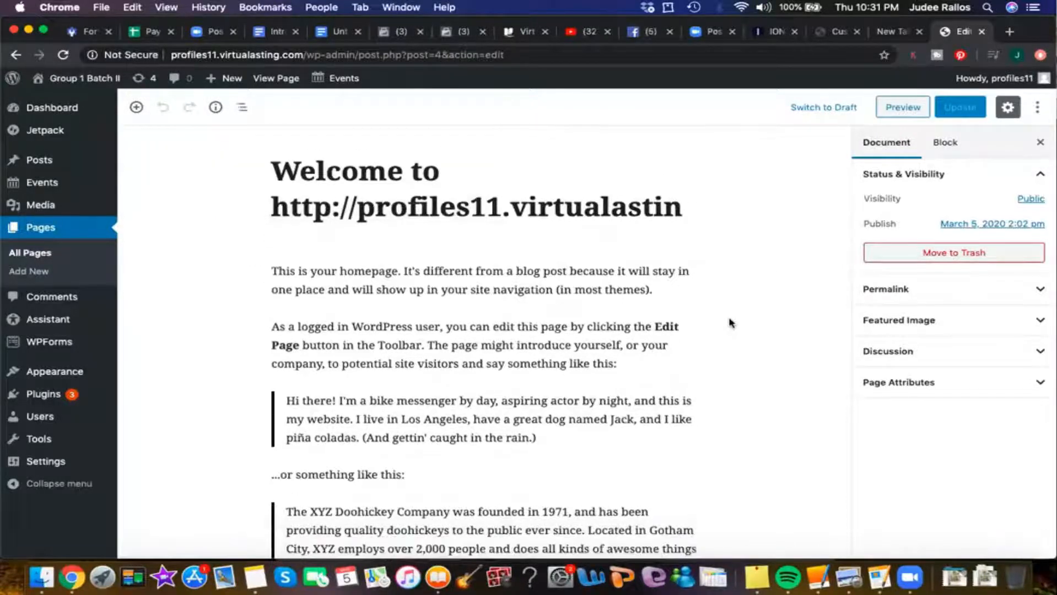
{"action": "scroll", "coordinate": [728, 323], "scroll_direction": "up", "scroll_amount": 3}
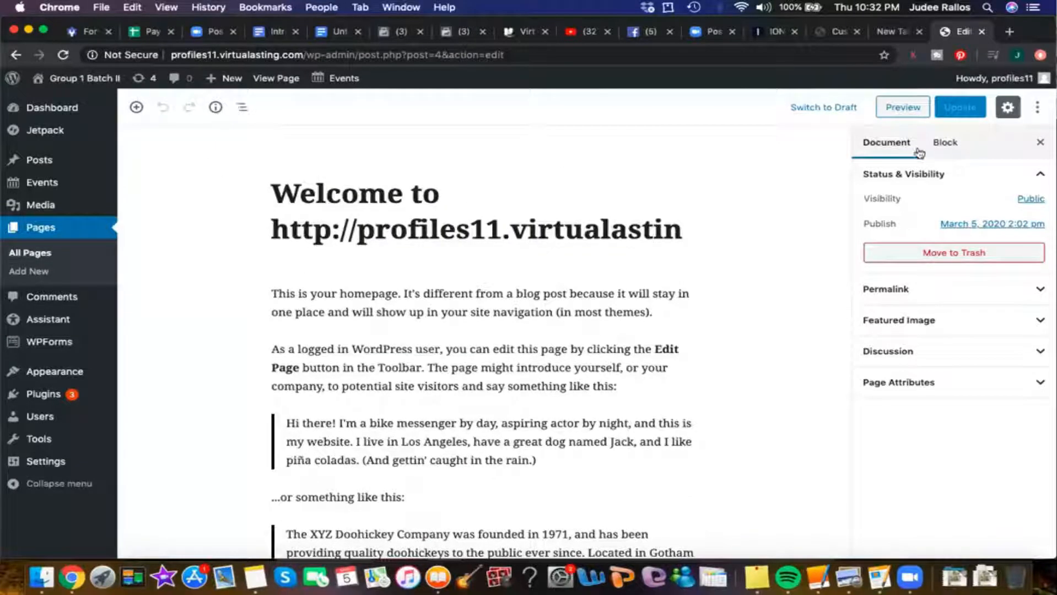
- Review the Block and Document settings, then return to the Pages list
{"action": "left_click", "coordinate": [944, 144]}
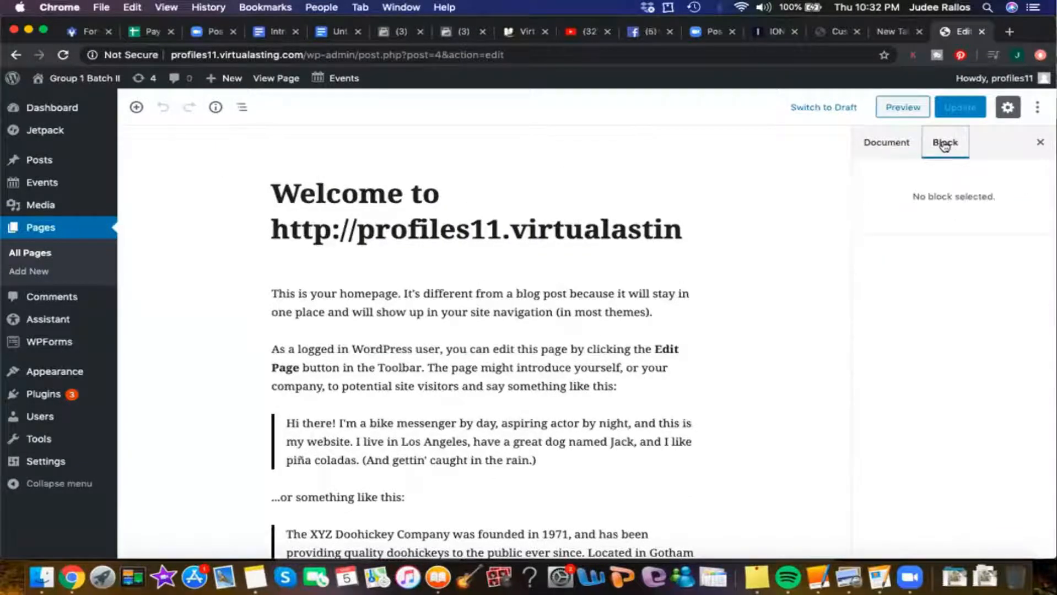
{"action": "left_click", "coordinate": [903, 142]}
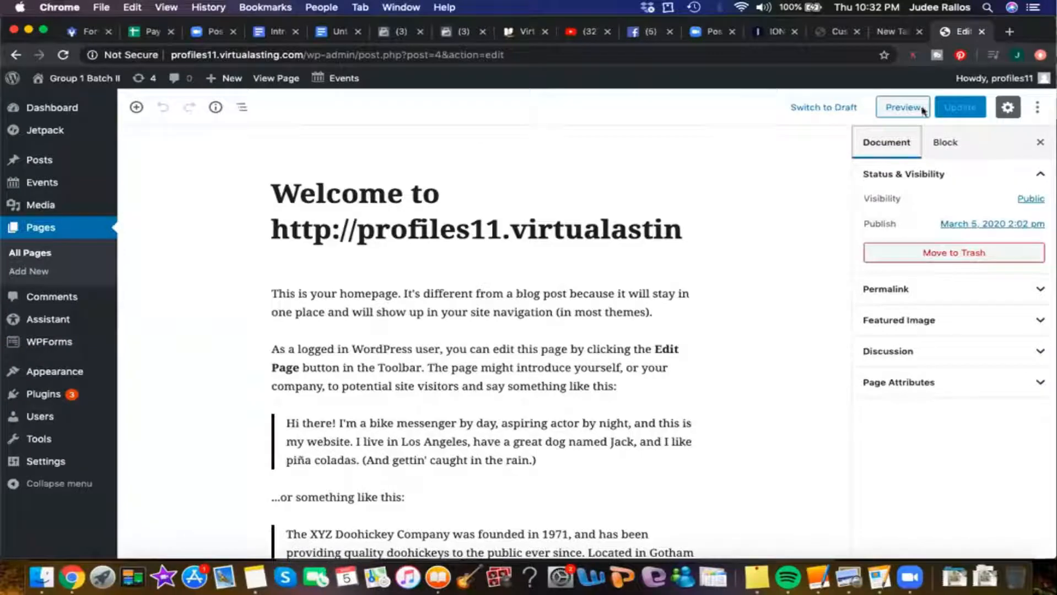
{"action": "scroll", "coordinate": [769, 281], "scroll_direction": "down", "scroll_amount": 8}
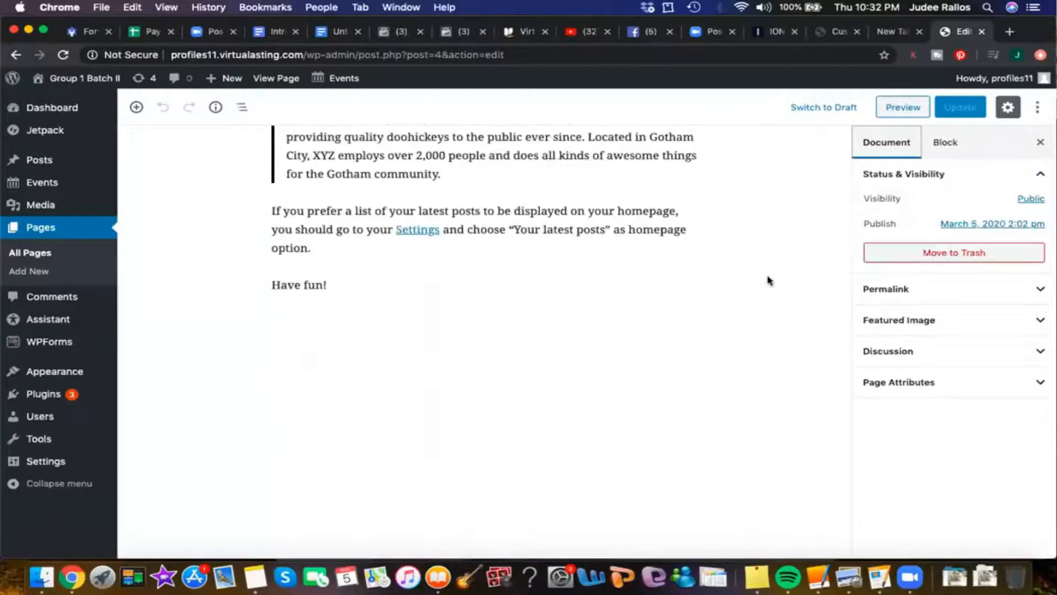
{"action": "scroll", "coordinate": [769, 280], "scroll_direction": "up", "scroll_amount": 10}
{"action": "scroll", "coordinate": [804, 395], "scroll_direction": "down", "scroll_amount": 3}
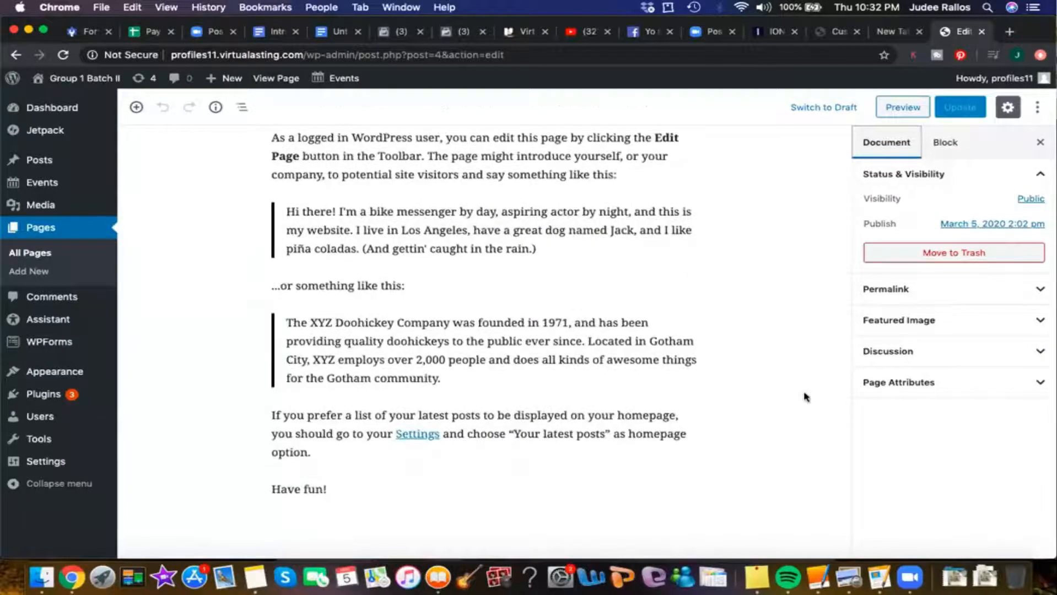
{"action": "scroll", "coordinate": [804, 396], "scroll_direction": "up", "scroll_amount": 4}
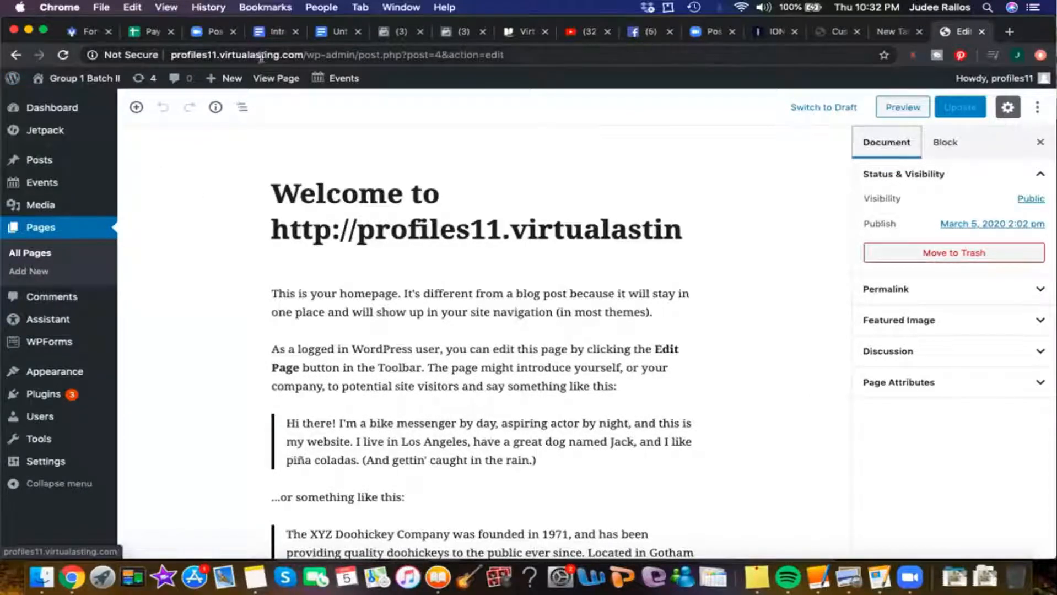
{"action": "left_click", "coordinate": [45, 230]}
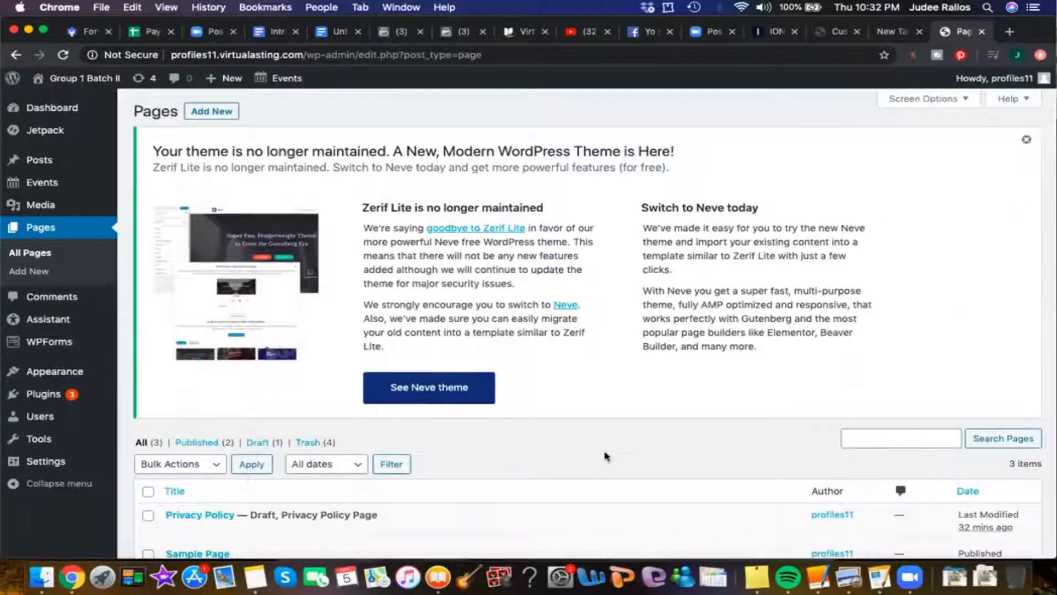
- Quick-edit the Sample Page title to 'Blog' and save it
{"action": "scroll", "coordinate": [601, 456], "scroll_direction": "down", "scroll_amount": 3}
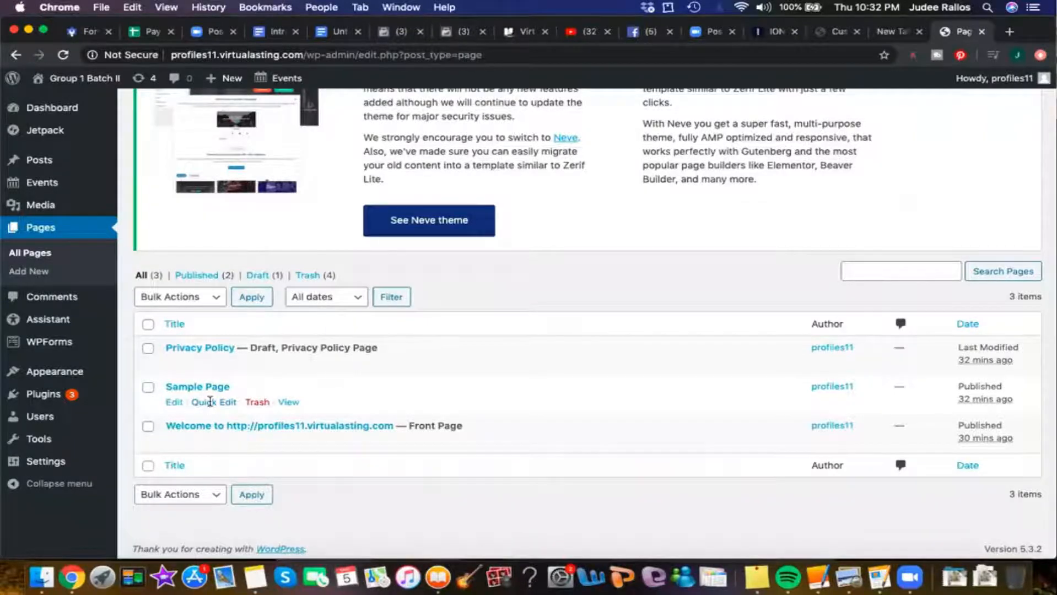
{"action": "left_click", "coordinate": [210, 402]}
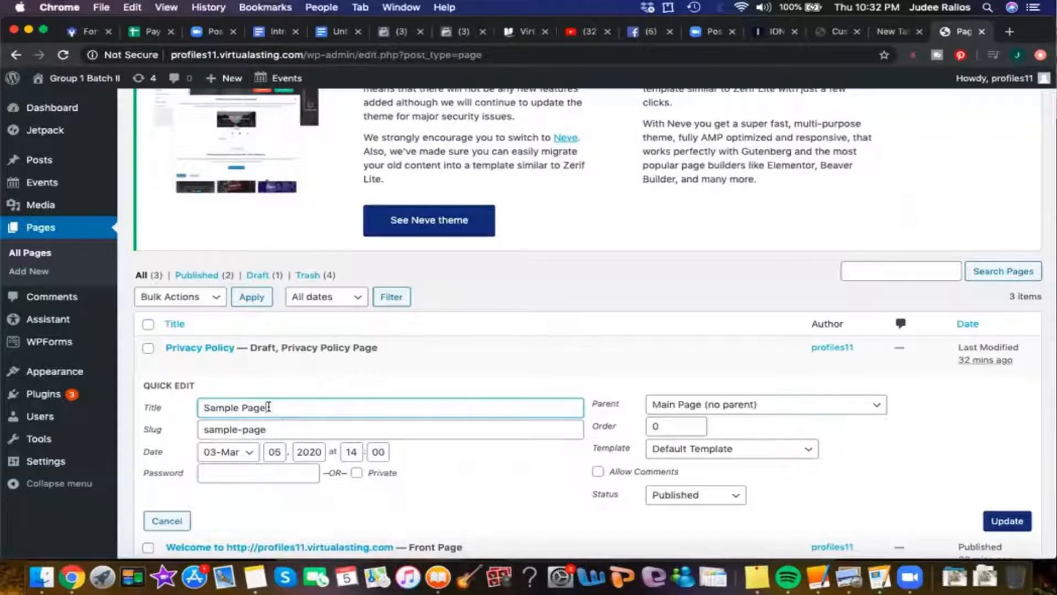
{"action": "left_click_drag", "start_coordinate": [214, 405], "coordinate": [187, 410]}
{"action": "type", "text": "Blog"}
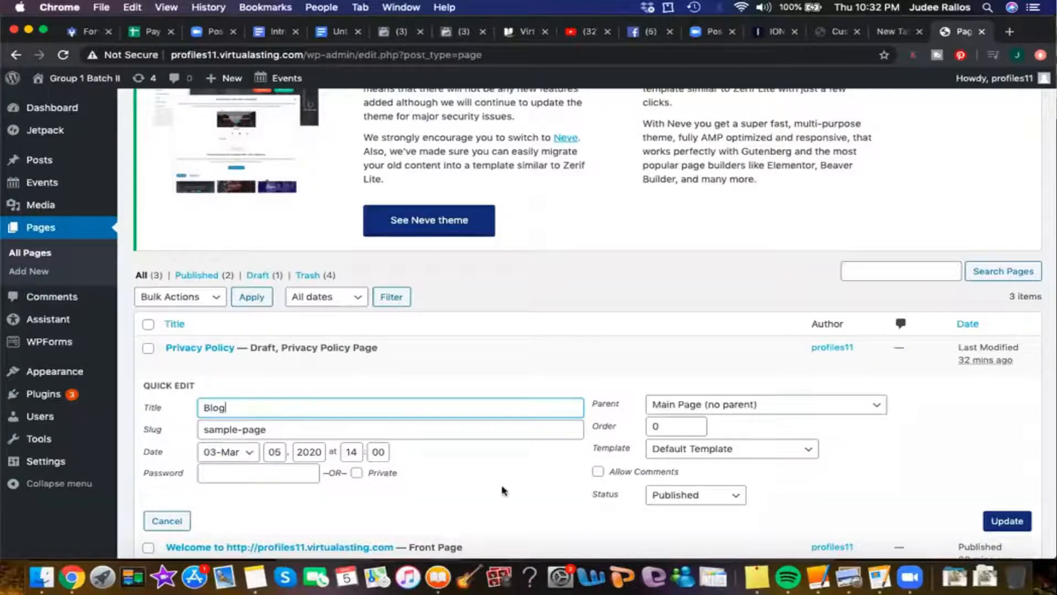
{"action": "left_click", "coordinate": [503, 490]}
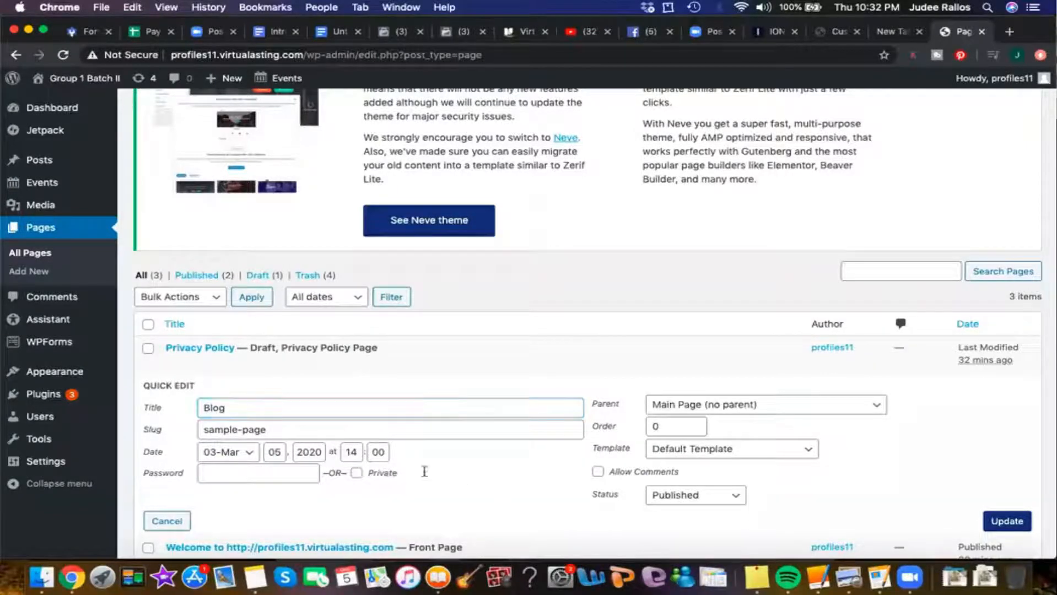
{"action": "scroll", "coordinate": [621, 516], "scroll_direction": "down", "scroll_amount": 3}
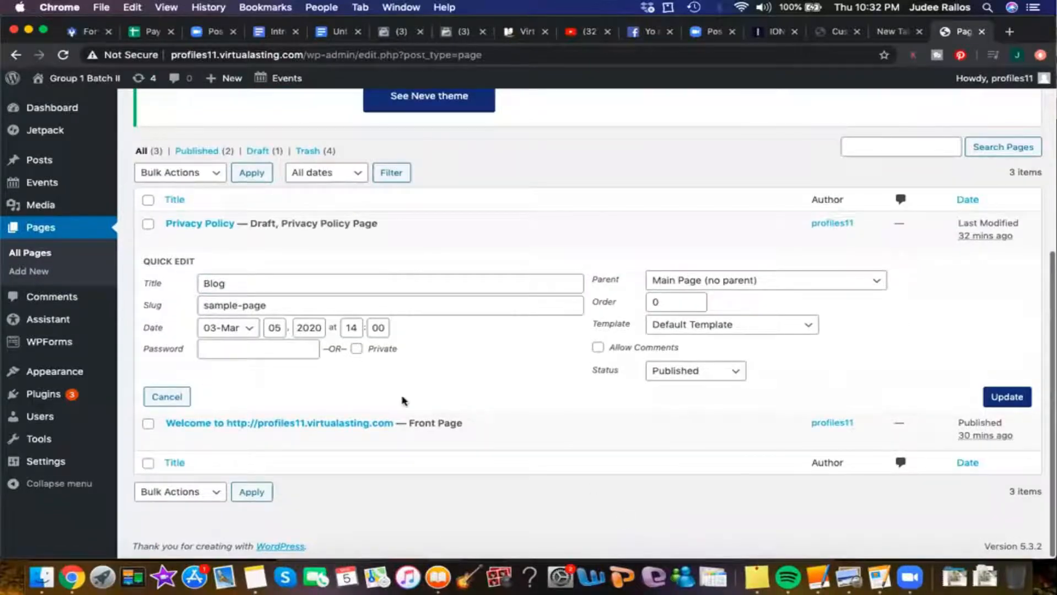
{"action": "left_click", "coordinate": [994, 402]}
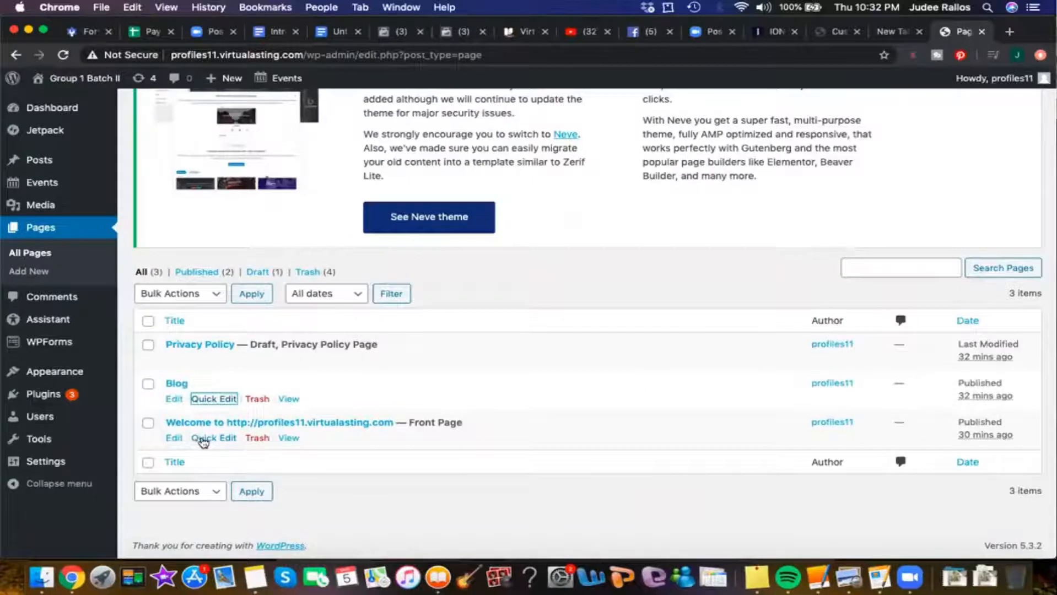
- Quick-edit the Welcome page title to 'Home' and save it
{"action": "left_click", "coordinate": [203, 439]}
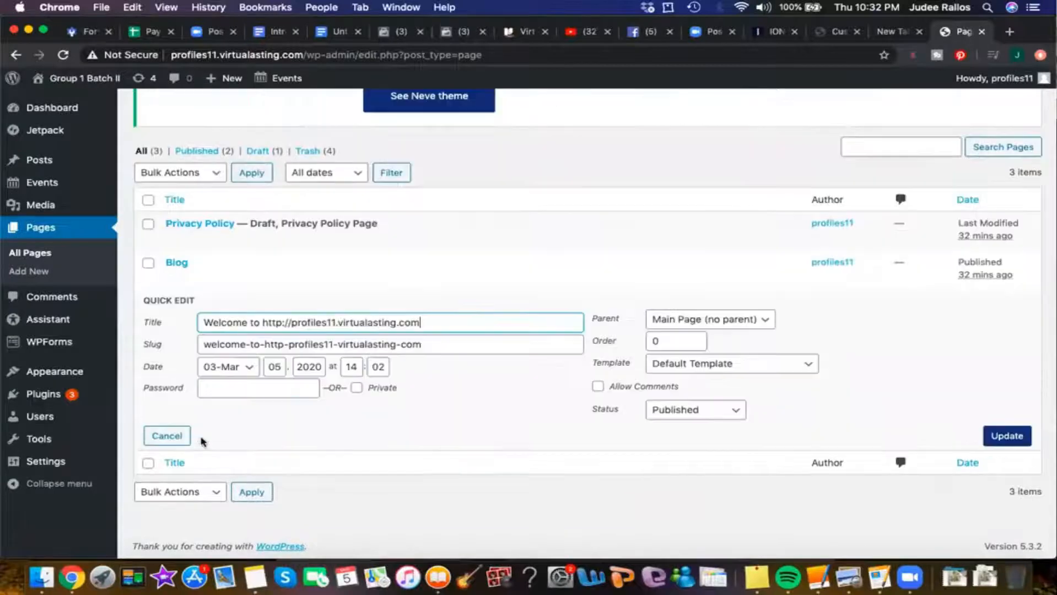
{"action": "triple_click", "coordinate": [447, 326]}
{"action": "type", "text": "Home"}
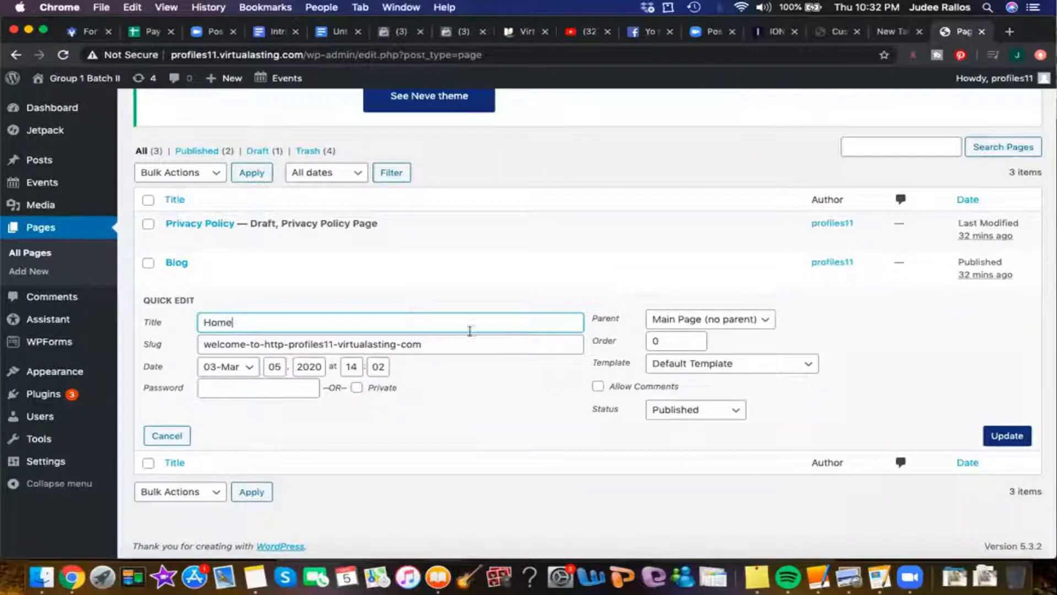
{"action": "left_click", "coordinate": [1006, 436]}
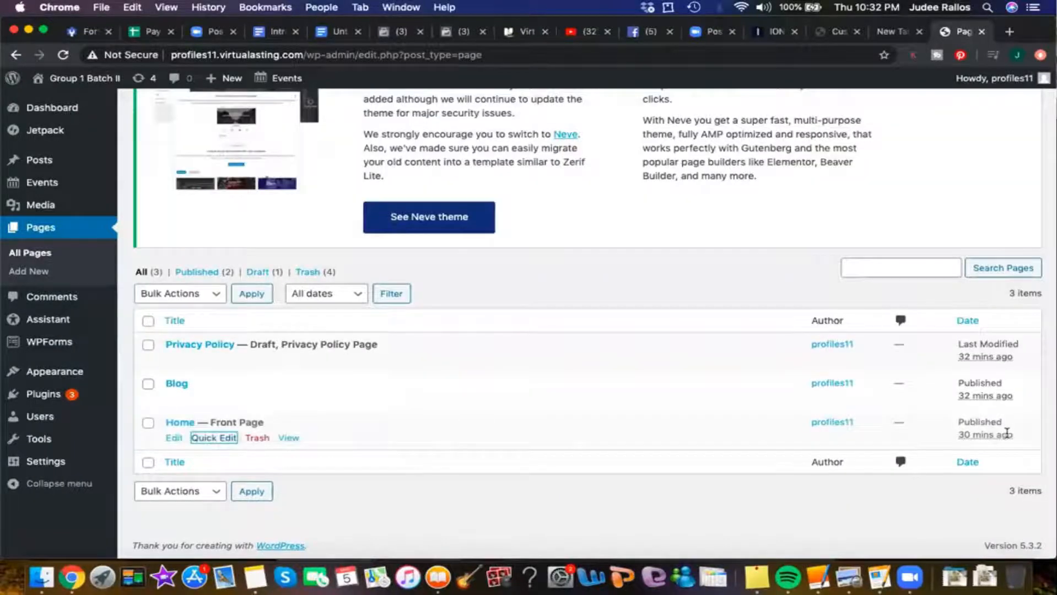
- Visit the live site from the admin-bar site menu
{"action": "scroll", "coordinate": [715, 243], "scroll_direction": "up", "scroll_amount": 5}
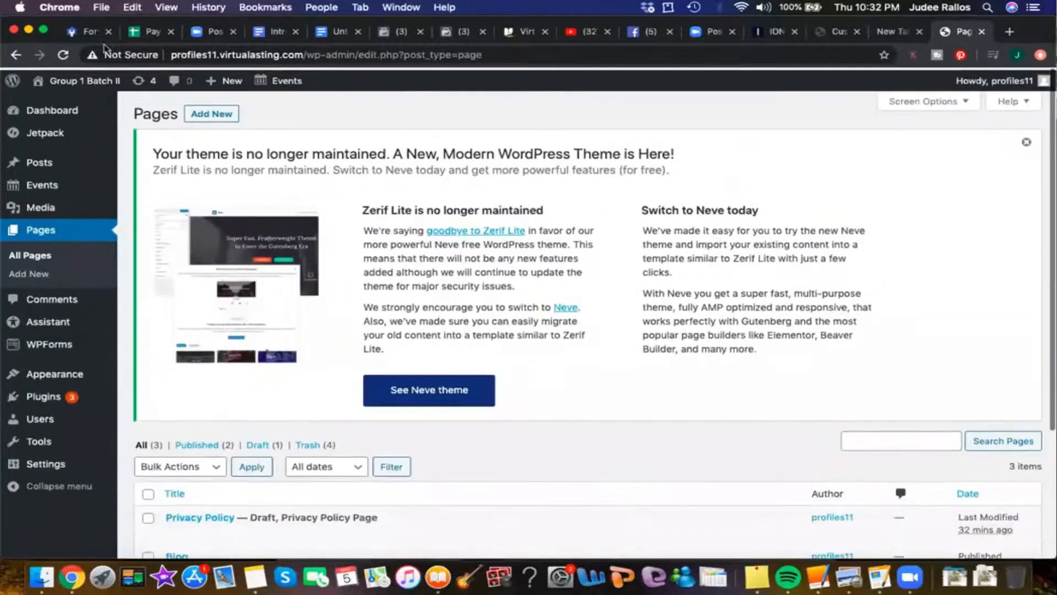
{"action": "mouse_move", "coordinate": [80, 83]}
{"action": "left_click", "coordinate": [67, 102]}
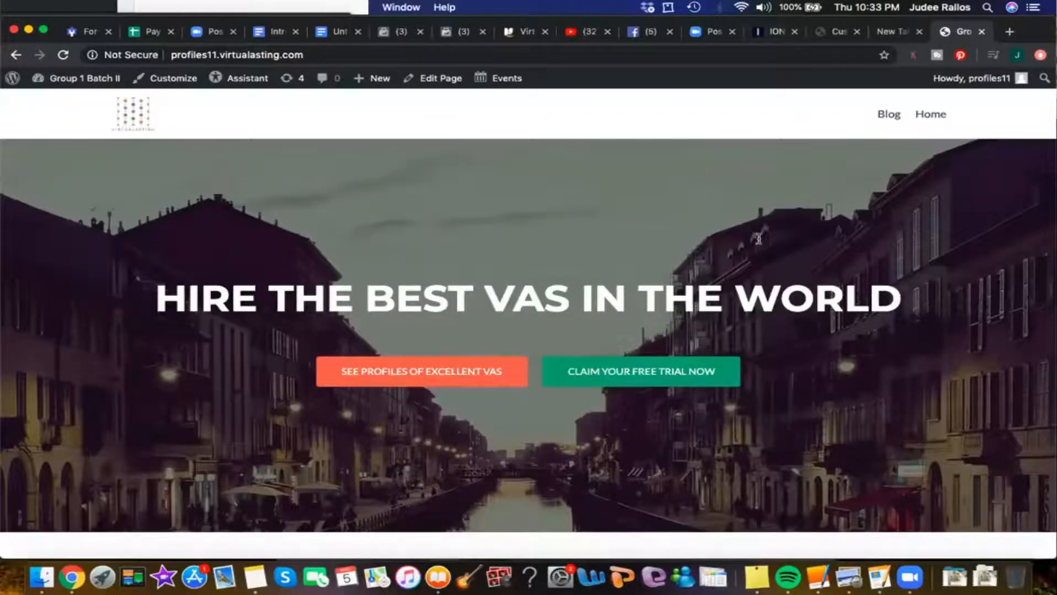
- Scroll the live homepage and back to the top, then bring up the site-name admin menu
{"action": "scroll", "coordinate": [758, 238], "scroll_direction": "down", "scroll_amount": 15}
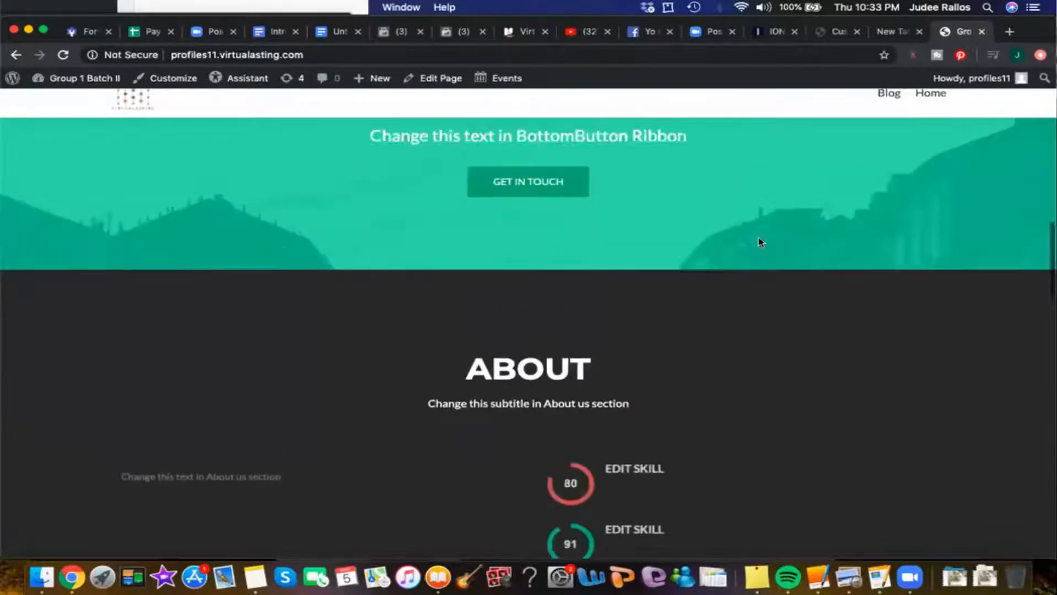
{"action": "scroll", "coordinate": [758, 242], "scroll_direction": "up", "scroll_amount": 15}
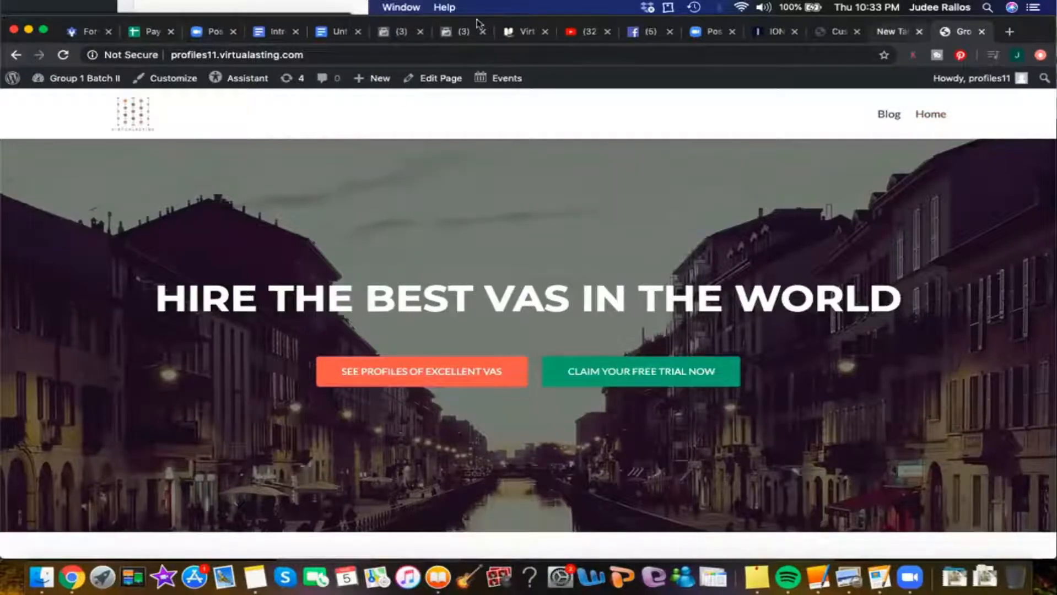
{"action": "mouse_move", "coordinate": [74, 79]}
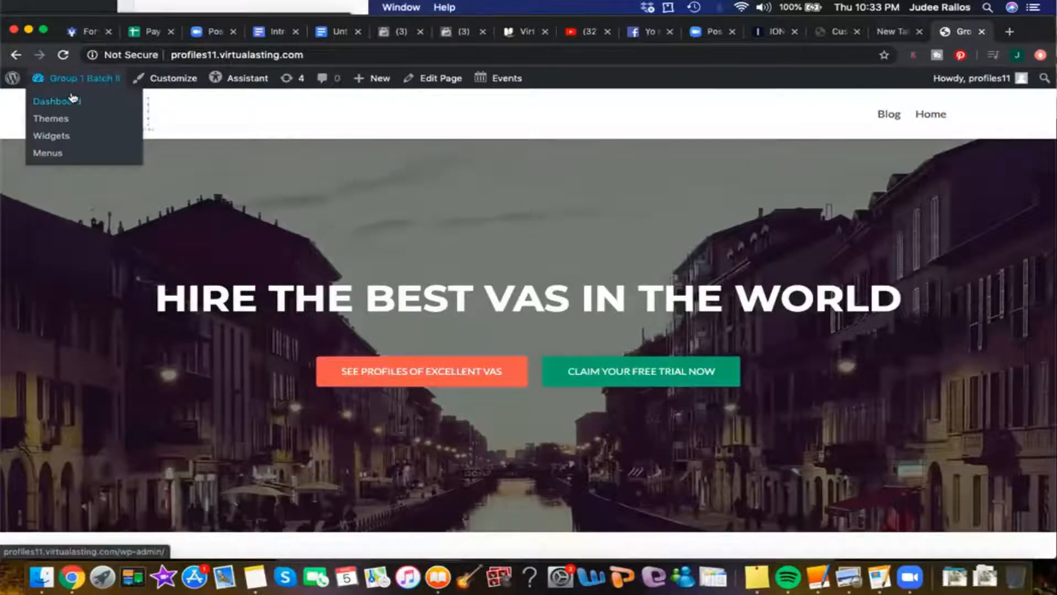
{"action": "left_click", "coordinate": [73, 101]}
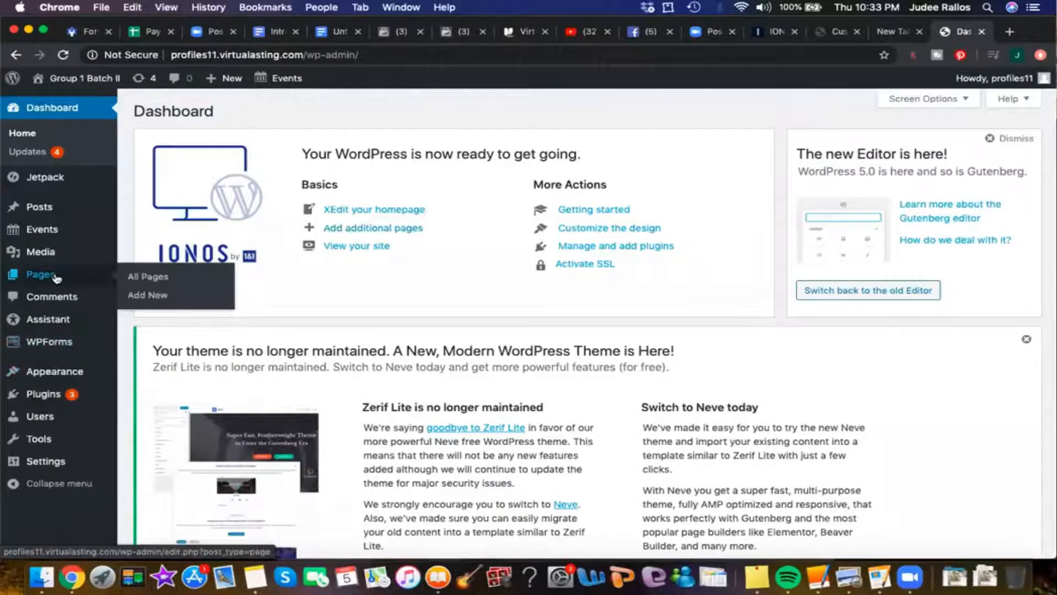
{"action": "left_click", "coordinate": [56, 278]}
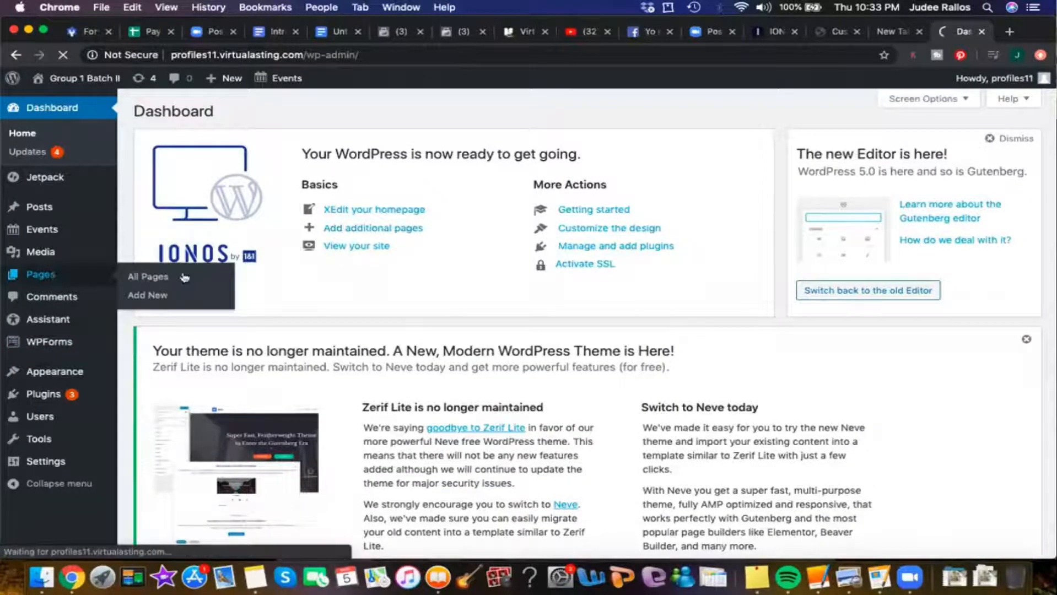
{"action": "scroll", "coordinate": [659, 453], "scroll_direction": "down", "scroll_amount": 1}
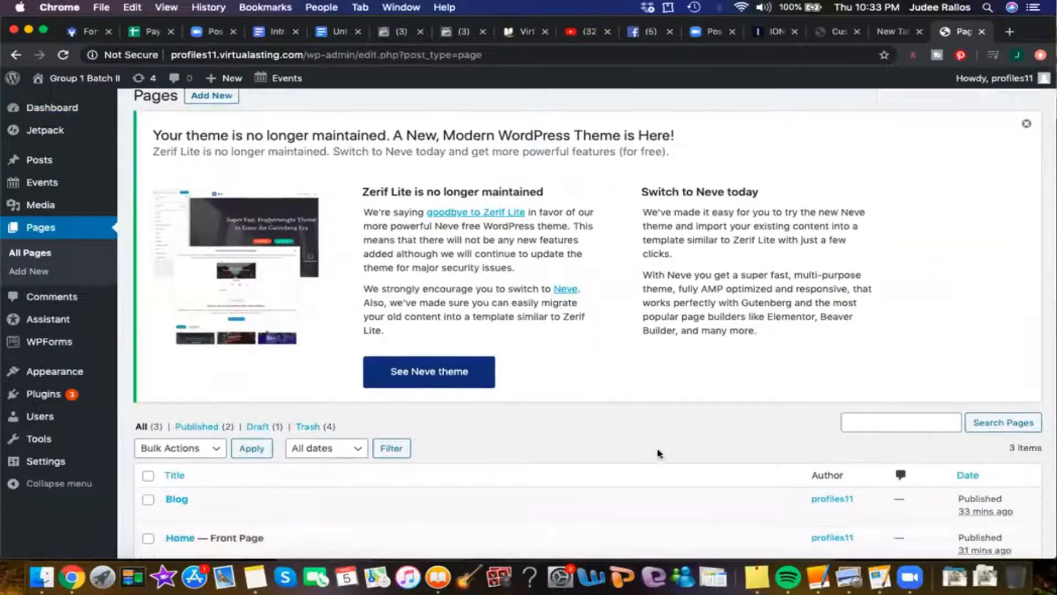
{"action": "scroll", "coordinate": [659, 453], "scroll_direction": "down", "scroll_amount": 4}
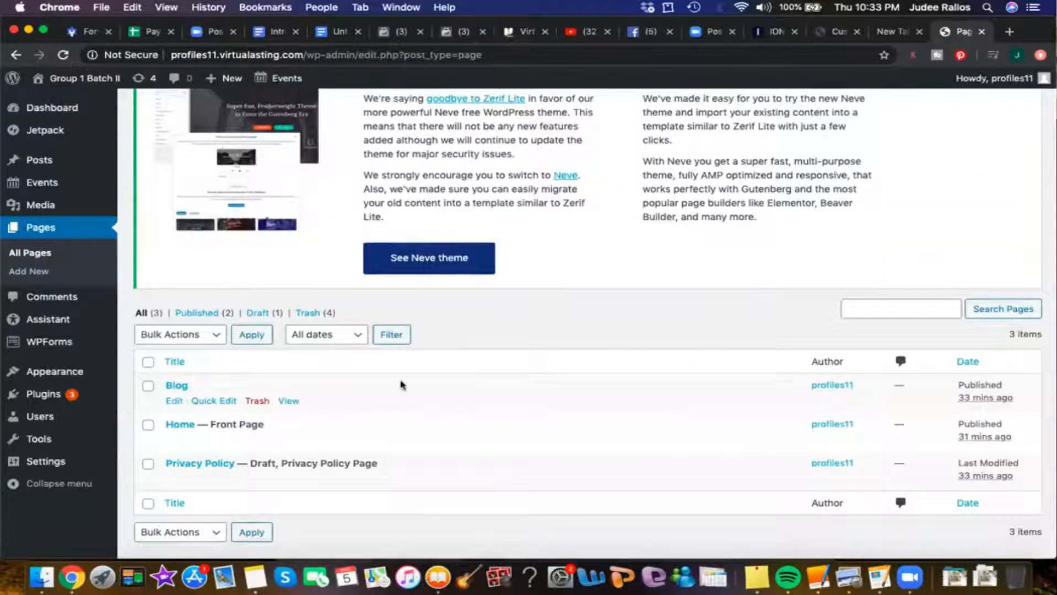
{"action": "left_click", "coordinate": [148, 386]}
{"action": "scroll", "coordinate": [446, 406], "scroll_direction": "down", "scroll_amount": 2}
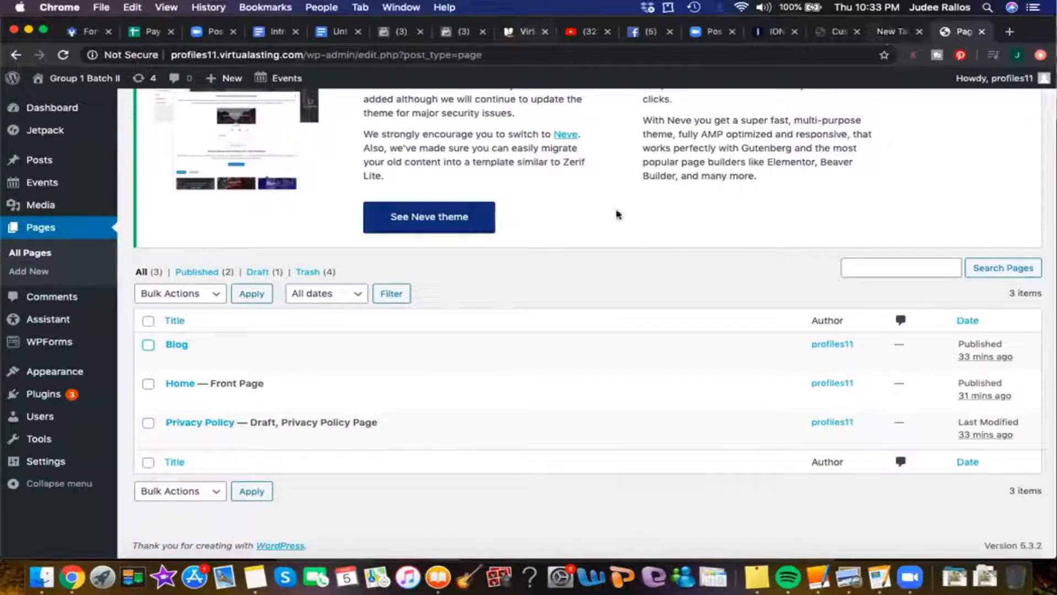
{"action": "scroll", "coordinate": [627, 229], "scroll_direction": "up", "scroll_amount": 5}
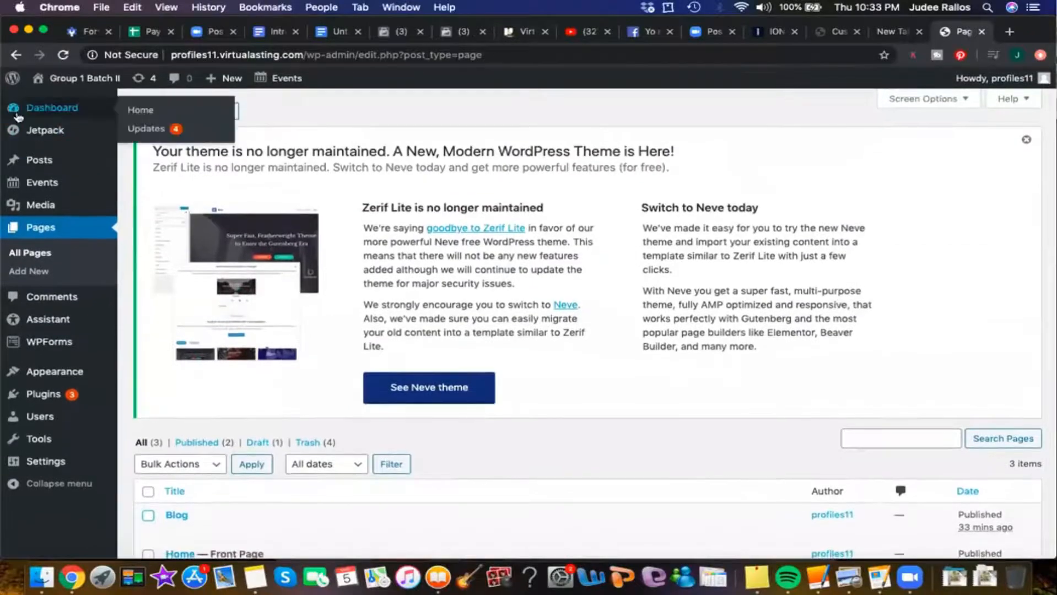
{"action": "left_click", "coordinate": [51, 111]}
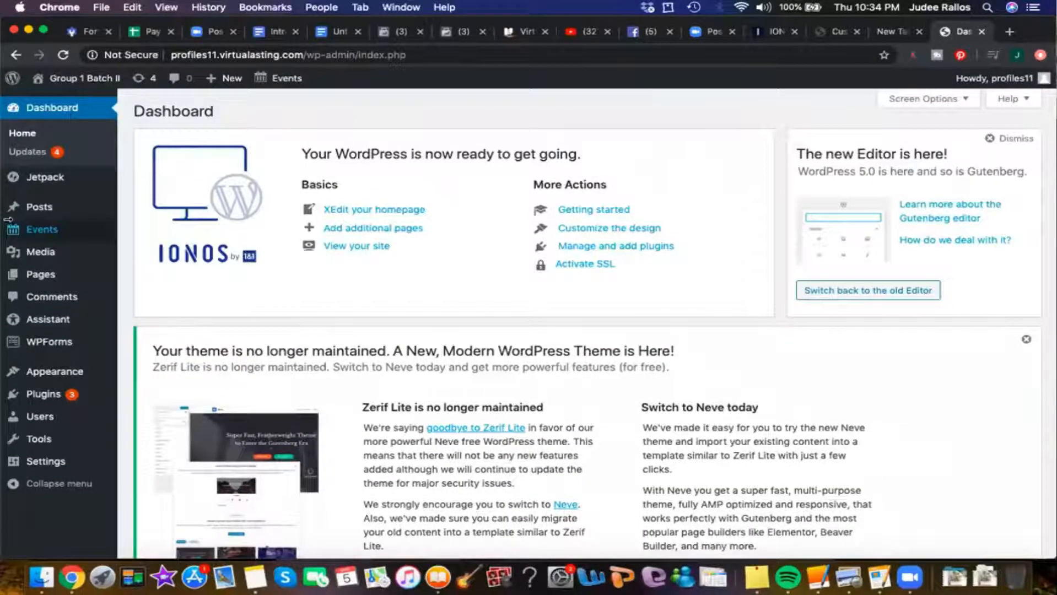
{"action": "left_click", "coordinate": [76, 79]}
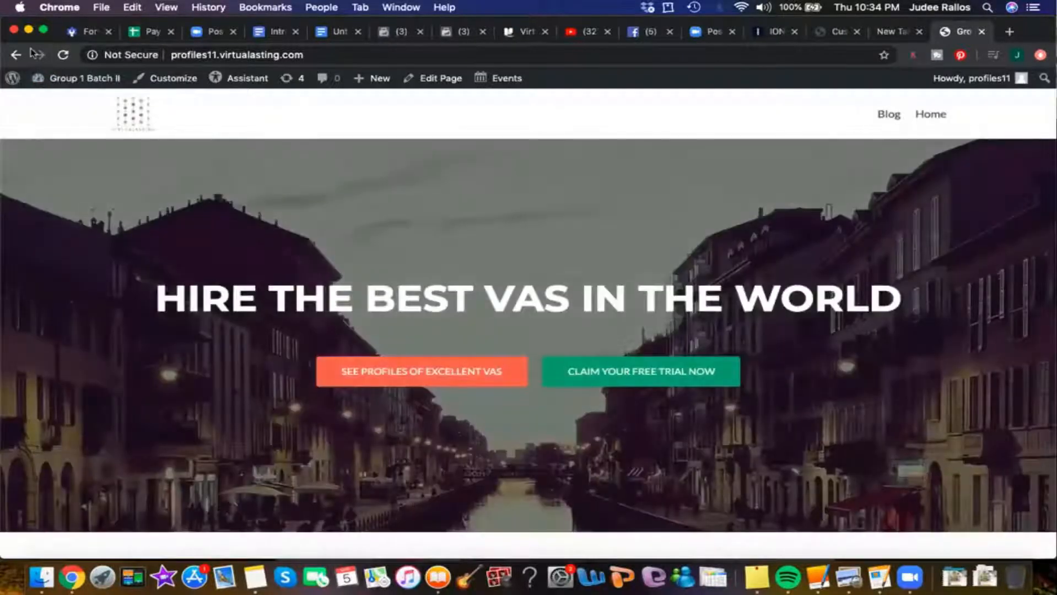
- Open the site Customizer and scroll through its list of sections
{"action": "left_click", "coordinate": [175, 77]}
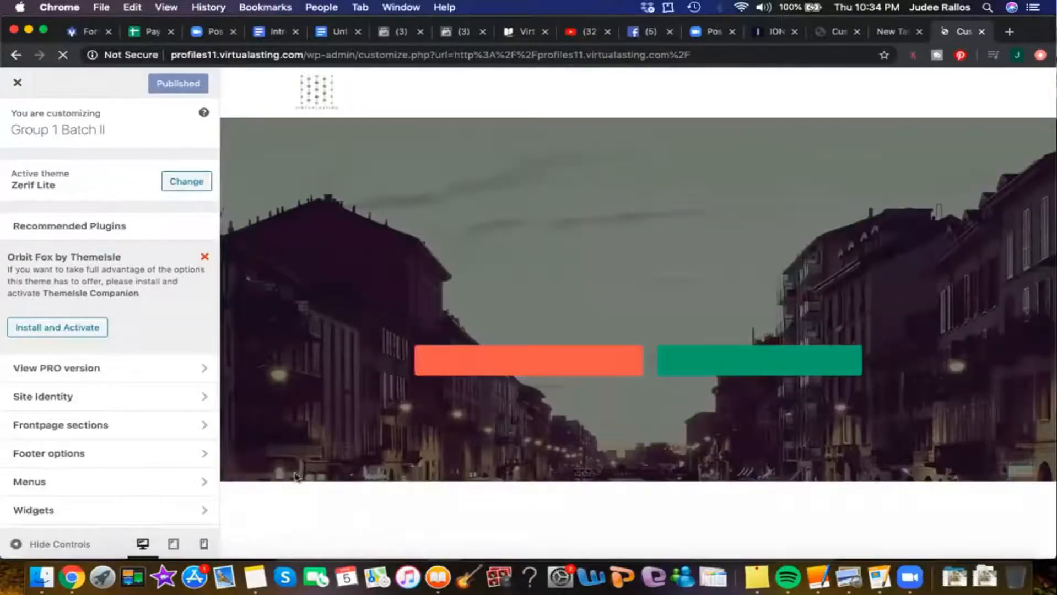
{"action": "scroll", "coordinate": [77, 481], "scroll_direction": "down", "scroll_amount": 1}
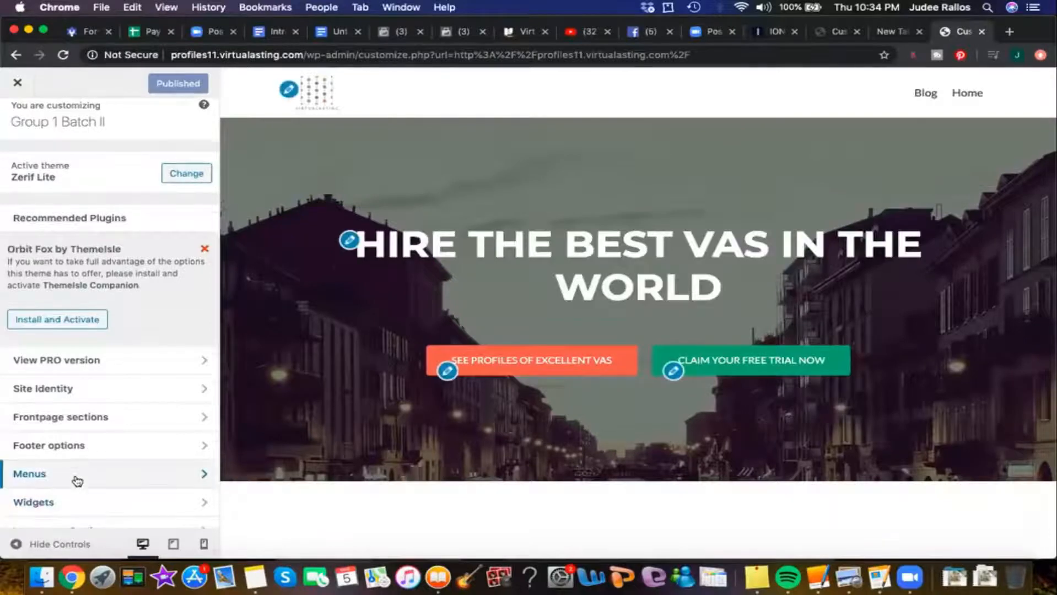
{"action": "scroll", "coordinate": [134, 462], "scroll_direction": "down", "scroll_amount": 3}
{"action": "scroll", "coordinate": [134, 462], "scroll_direction": "down", "scroll_amount": 2}
{"action": "scroll", "coordinate": [134, 462], "scroll_direction": "up", "scroll_amount": 2}
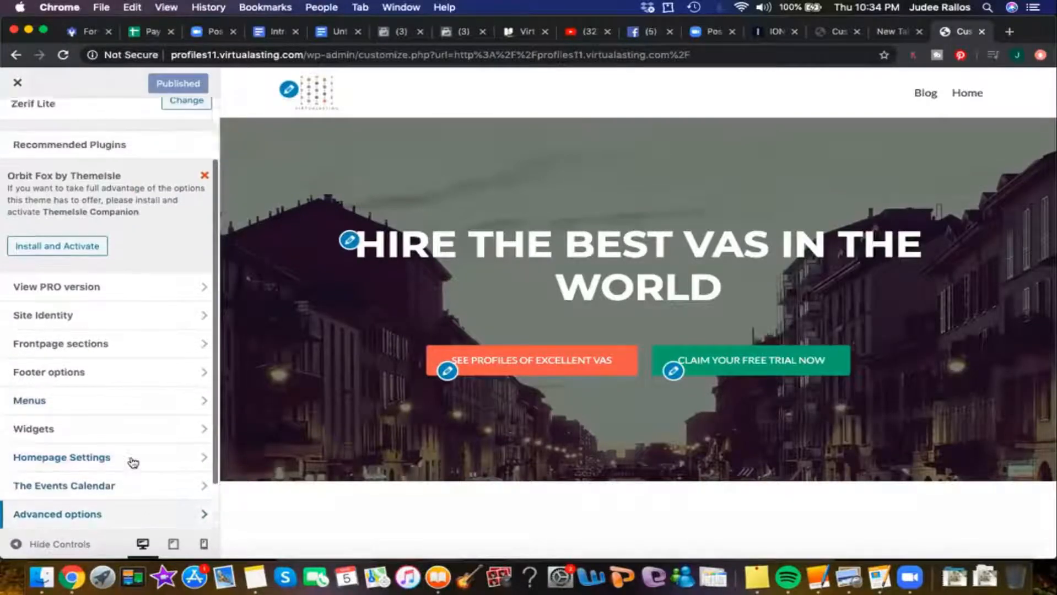
{"action": "scroll", "coordinate": [133, 462], "scroll_direction": "up", "scroll_amount": 3}
{"action": "scroll", "coordinate": [133, 462], "scroll_direction": "down", "scroll_amount": 4}
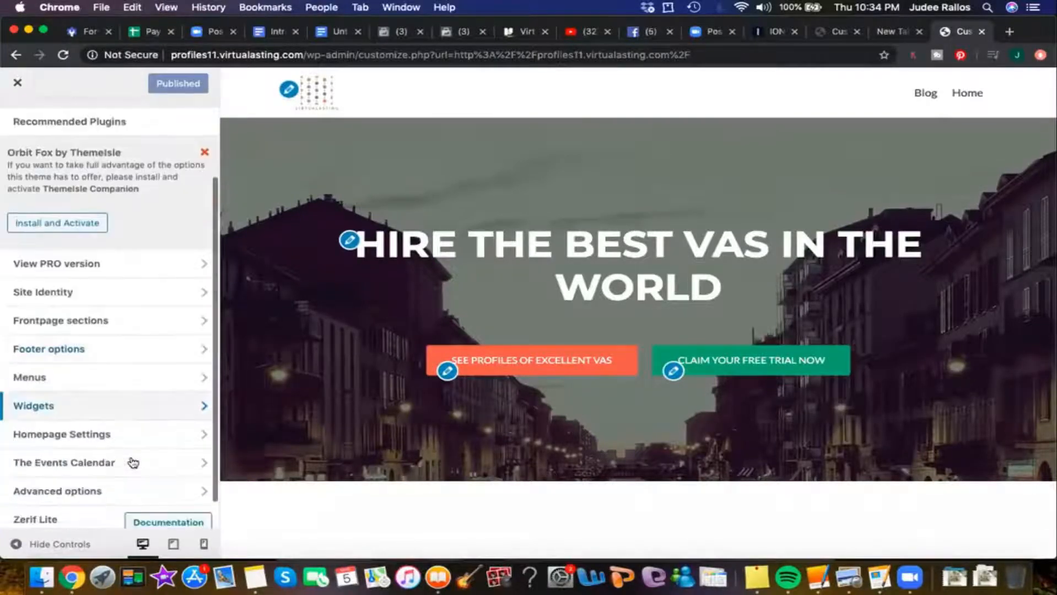
- Inspect the Frontpage sections, Site Identity, Menus, Homepage Settings and The Events Calendar panels, returning each time
{"action": "left_click", "coordinate": [96, 320]}
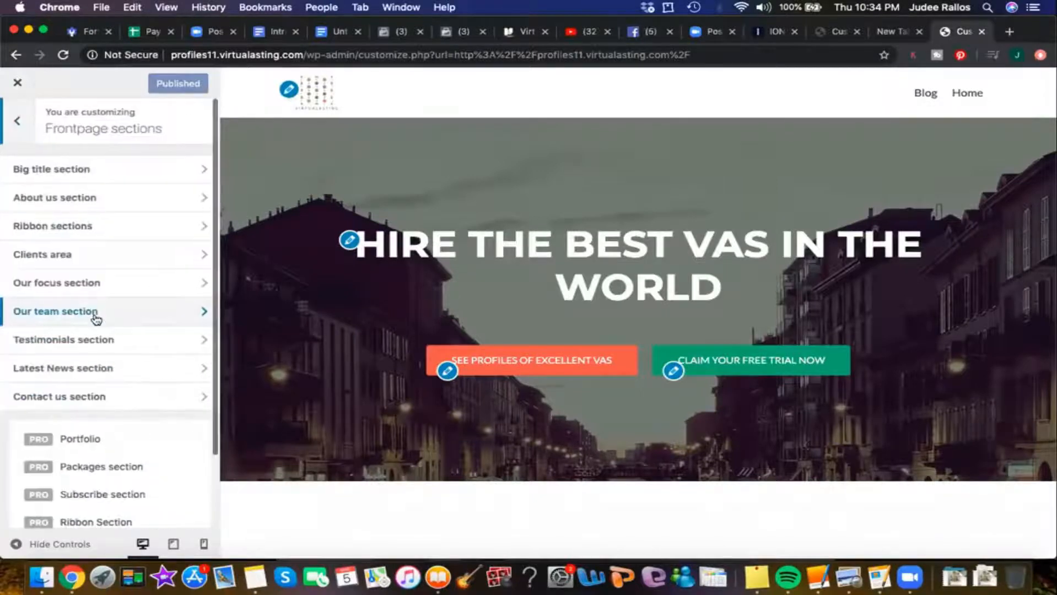
{"action": "left_click", "coordinate": [12, 125]}
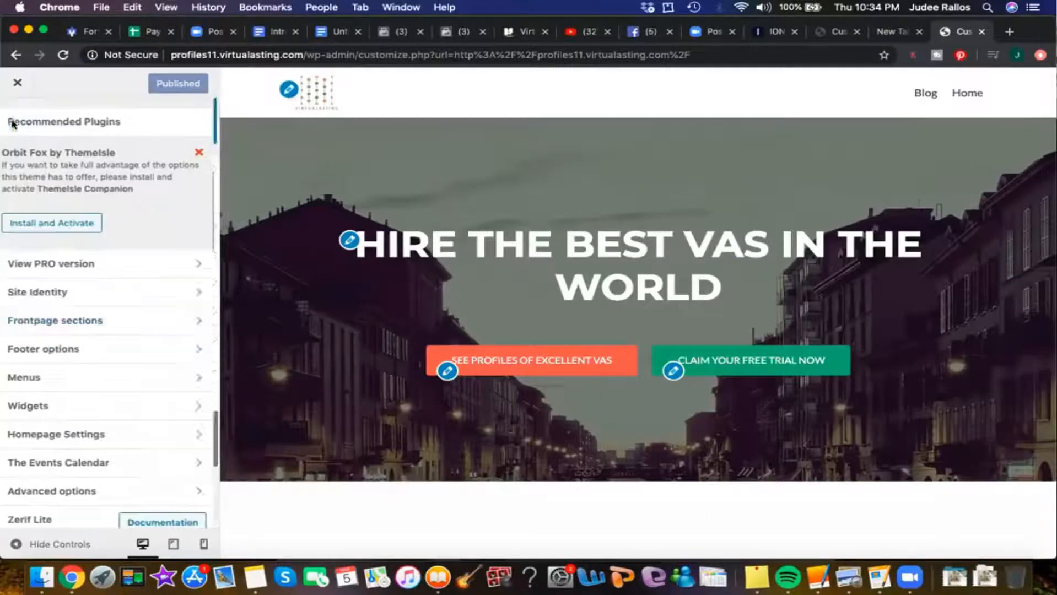
{"action": "left_click", "coordinate": [80, 297]}
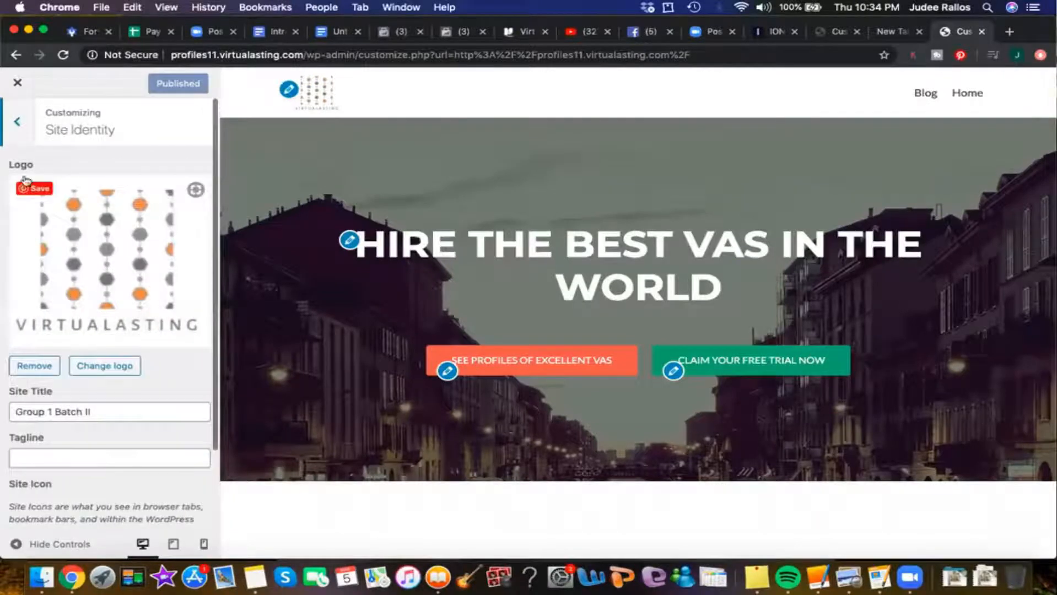
{"action": "left_click", "coordinate": [12, 124]}
{"action": "left_click", "coordinate": [71, 372]}
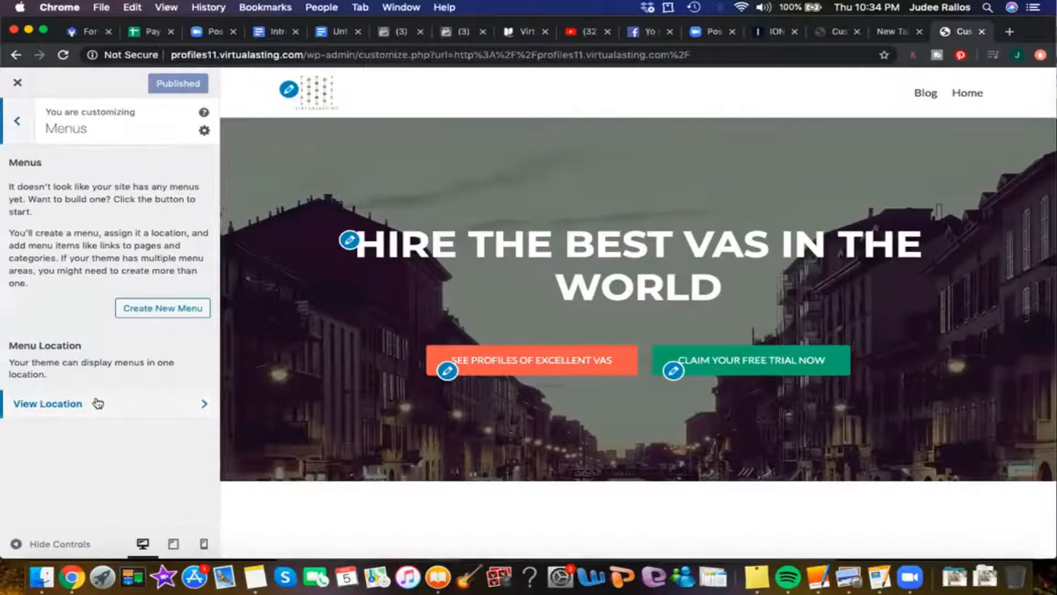
{"action": "left_click", "coordinate": [17, 137]}
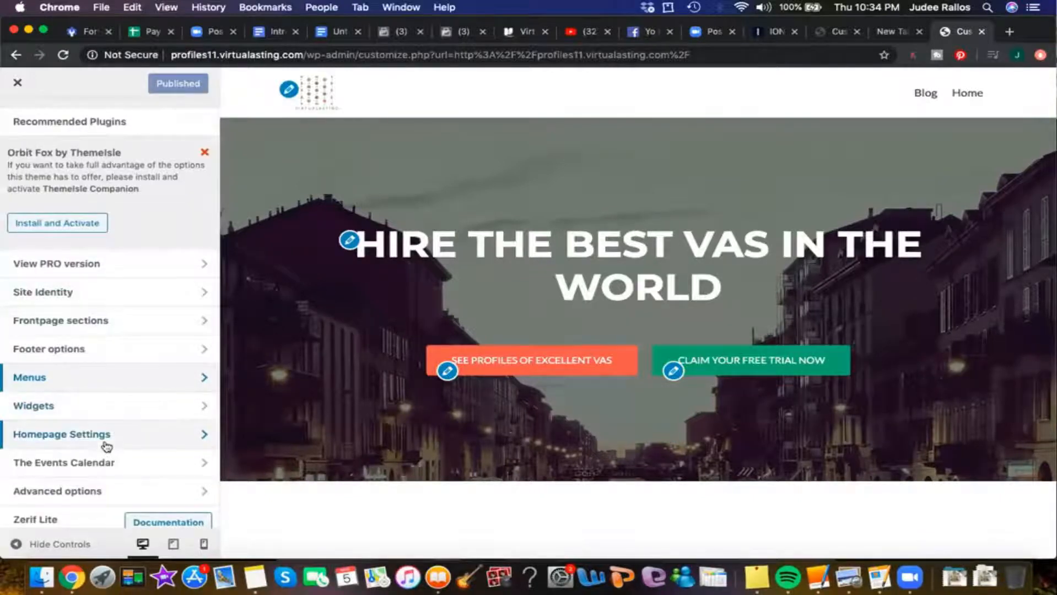
{"action": "left_click", "coordinate": [107, 438]}
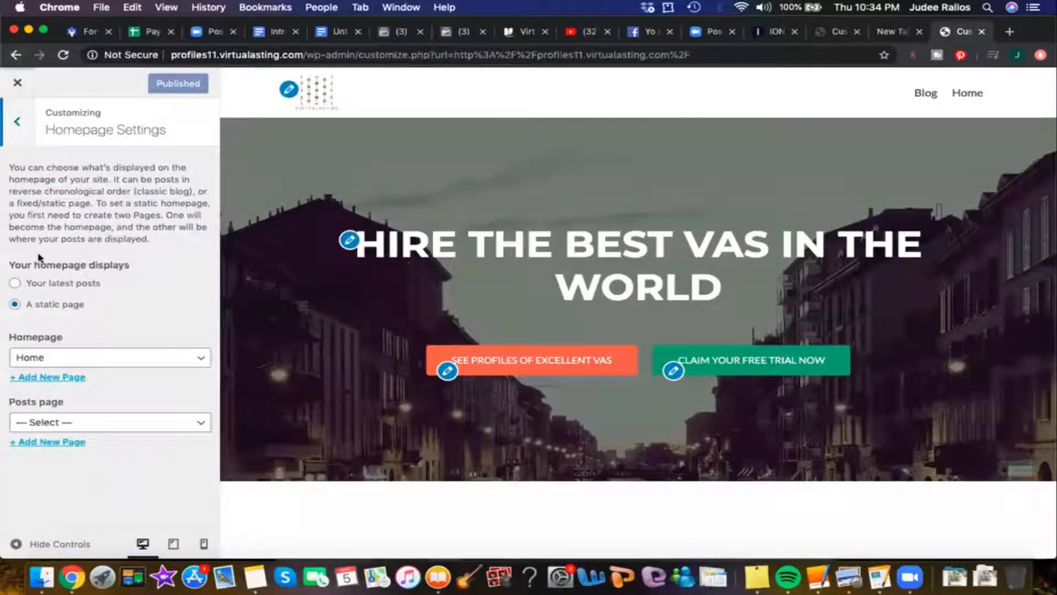
{"action": "left_click", "coordinate": [14, 129]}
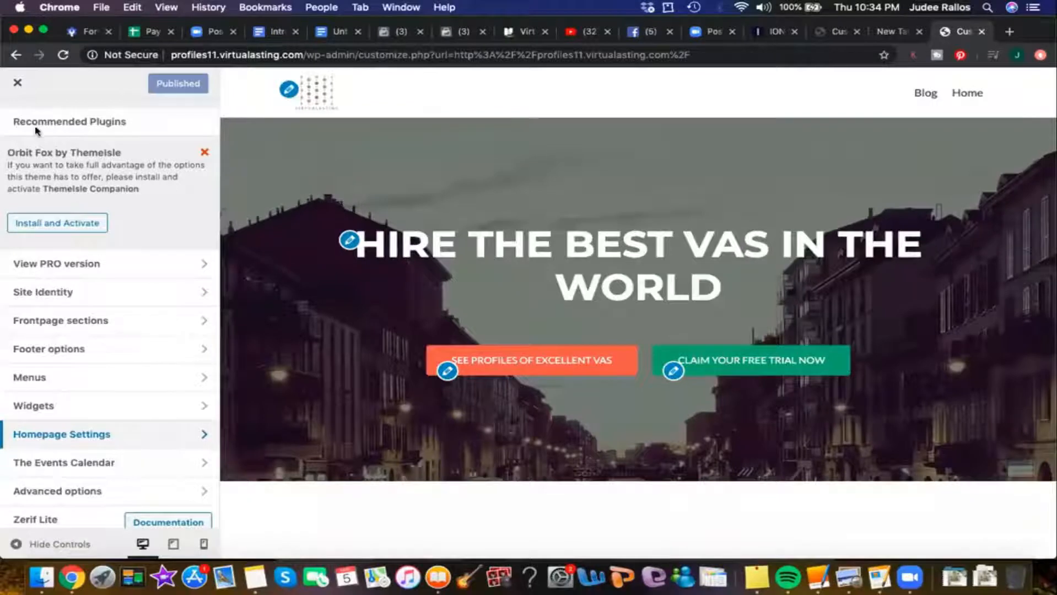
{"action": "scroll", "coordinate": [82, 449], "scroll_direction": "down", "scroll_amount": 1}
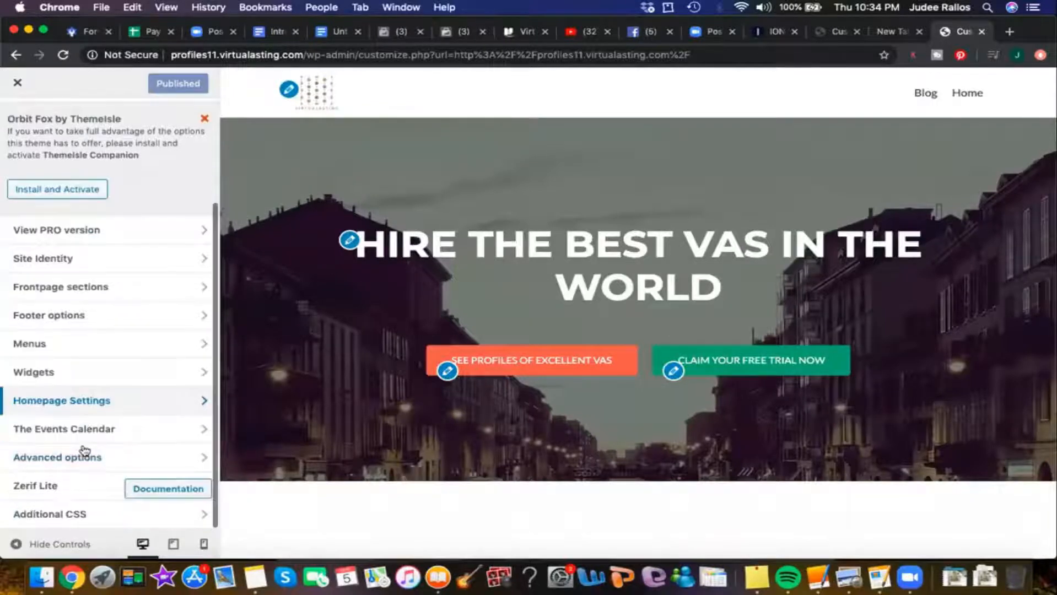
{"action": "left_click", "coordinate": [138, 437]}
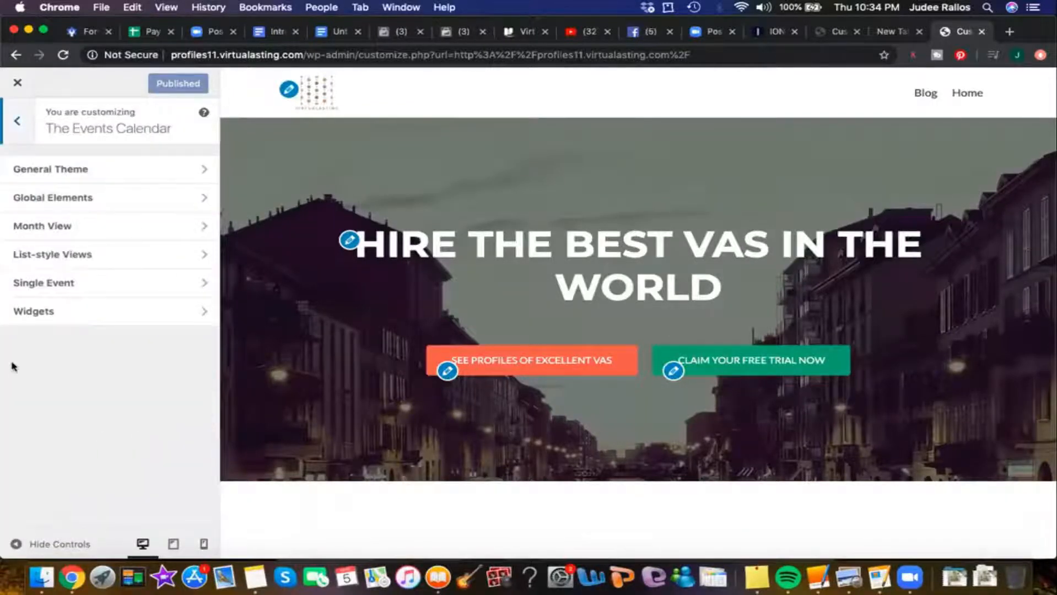
{"action": "left_click", "coordinate": [18, 121]}
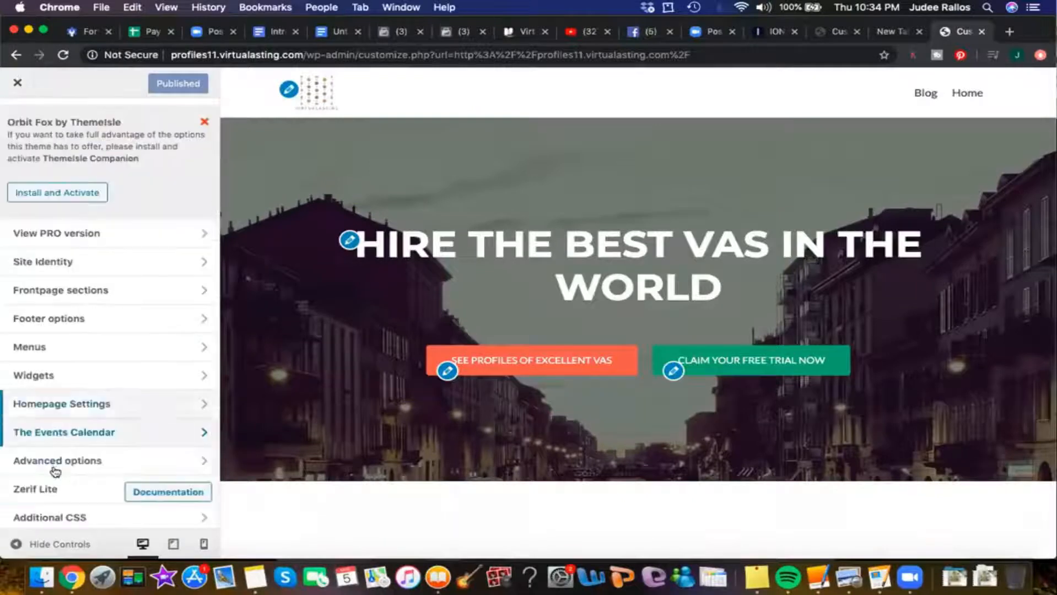
- Look into Advanced options > General options, then back out to the main section list
{"action": "left_click", "coordinate": [55, 463]}
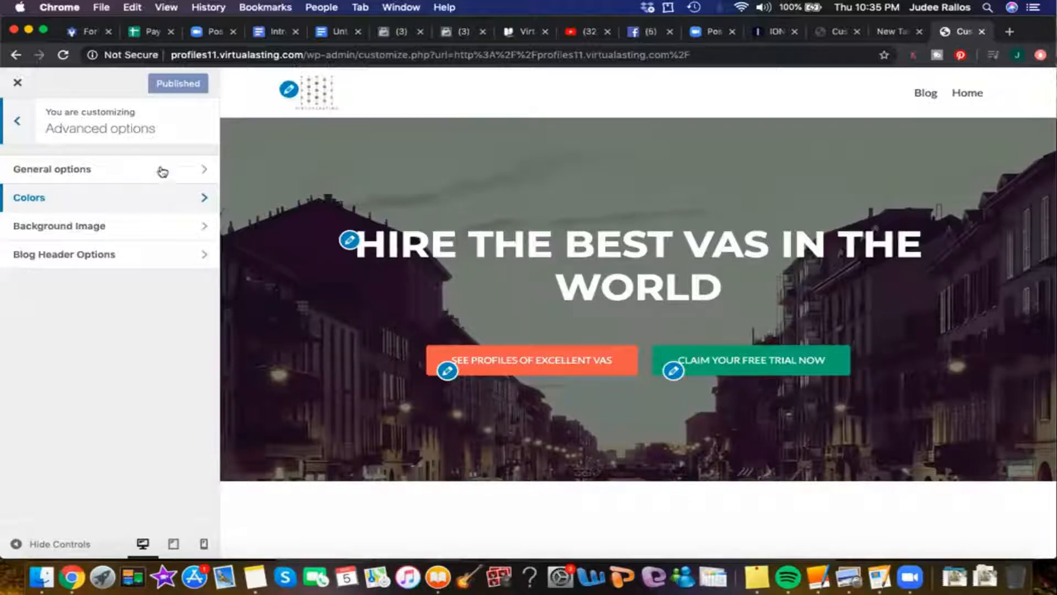
{"action": "left_click", "coordinate": [144, 177]}
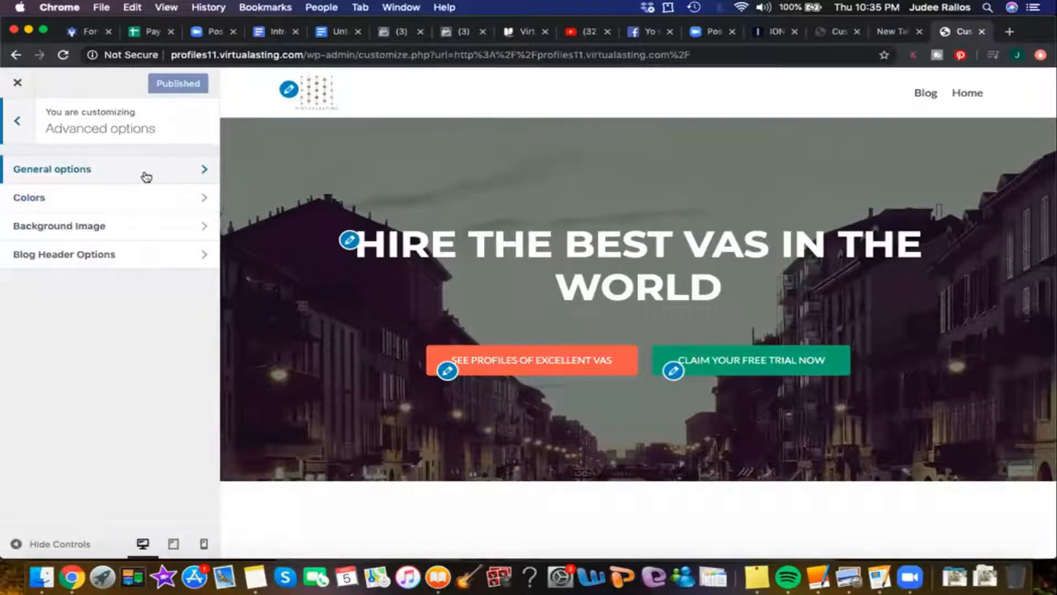
{"action": "left_click", "coordinate": [18, 121]}
{"action": "left_click", "coordinate": [22, 122]}
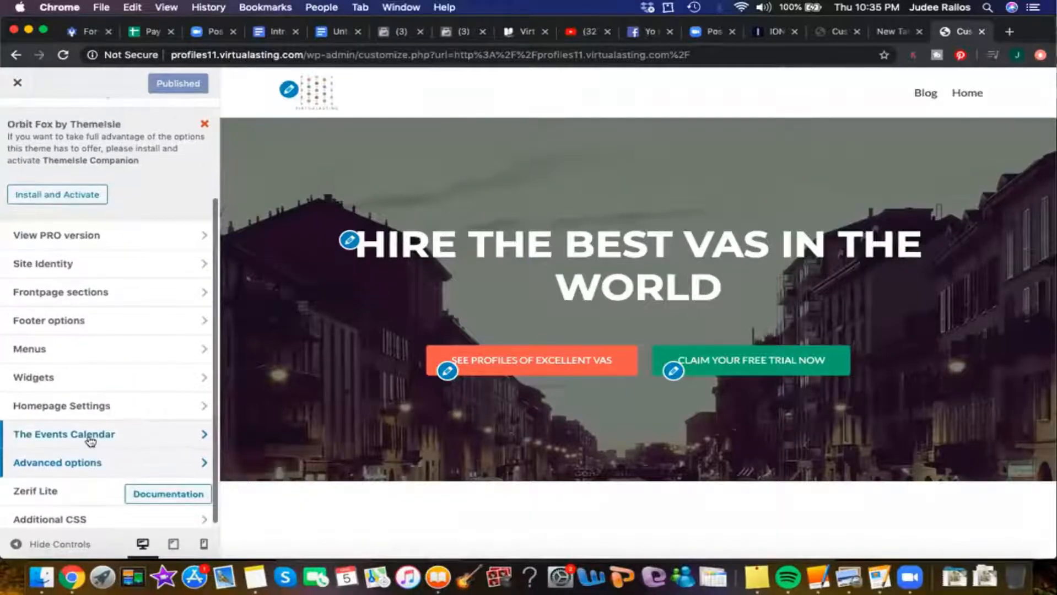
- Close the Customizer to return to the live profiles11.virtualasting.com homepage
{"action": "left_click", "coordinate": [19, 86]}
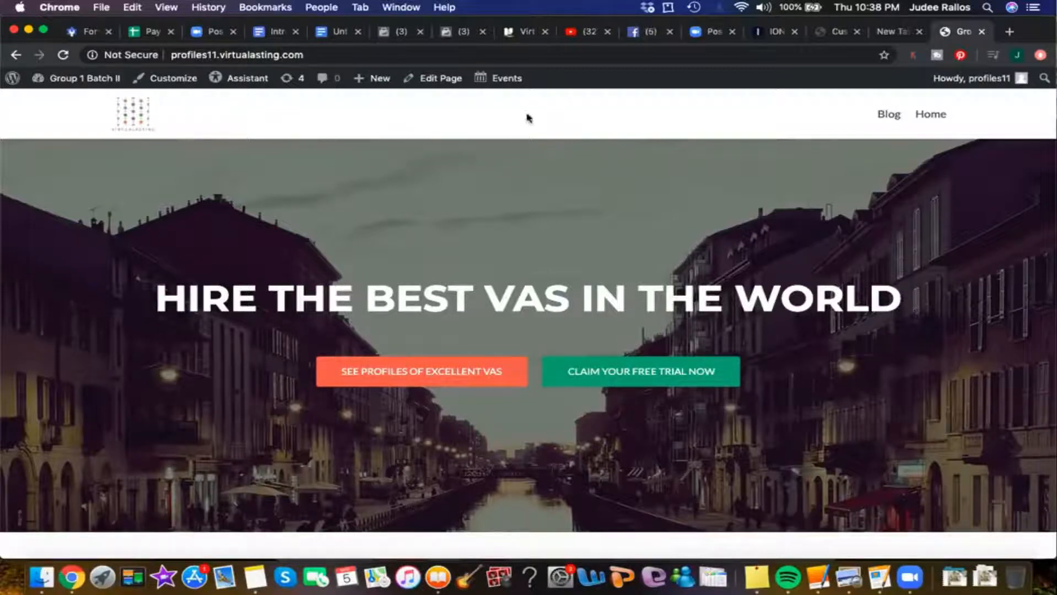
{"action": "scroll", "coordinate": [494, 276], "scroll_direction": "down", "scroll_amount": 5}
{"action": "scroll", "coordinate": [493, 276], "scroll_direction": "down", "scroll_amount": 10}
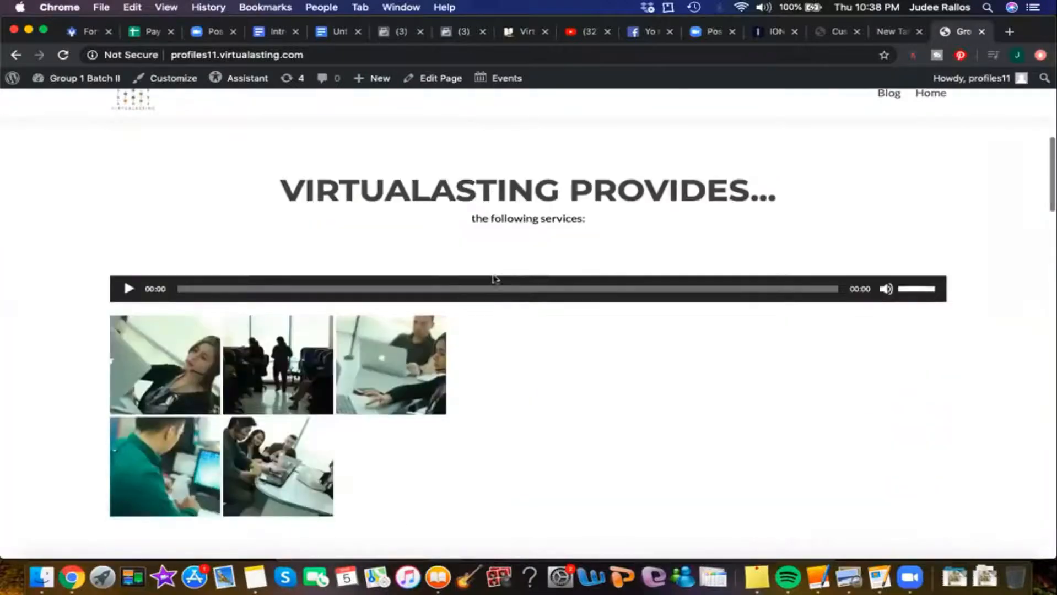
{"action": "scroll", "coordinate": [494, 280], "scroll_direction": "down", "scroll_amount": 10}
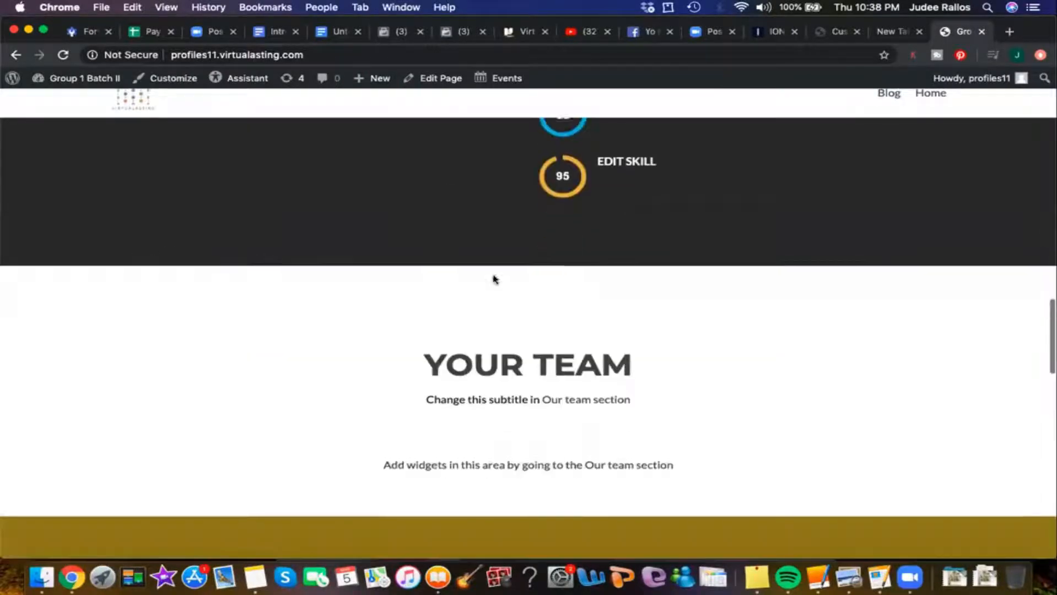
{"action": "scroll", "coordinate": [493, 278], "scroll_direction": "up", "scroll_amount": 20}
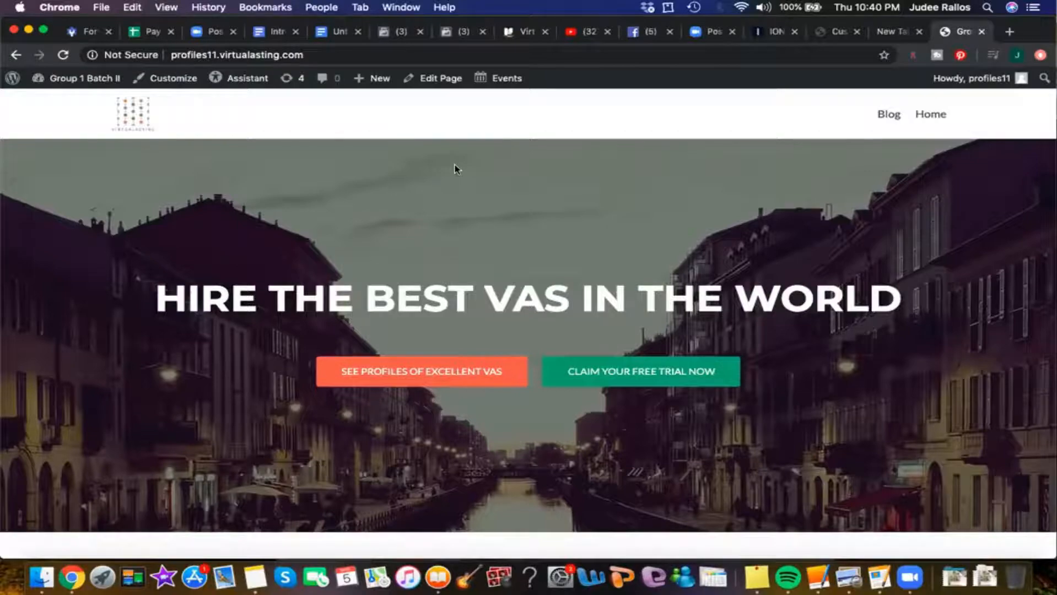
- Go from the live homepage to the WordPress admin Dashboard through the site-name menu
{"action": "scroll", "coordinate": [309, 252], "scroll_direction": "down", "scroll_amount": 3}
{"action": "right_click", "coordinate": [310, 250]}
{"action": "left_click", "coordinate": [318, 144]}
{"action": "scroll", "coordinate": [87, 216], "scroll_direction": "down", "scroll_amount": 3}
{"action": "scroll", "coordinate": [163, 254], "scroll_direction": "up", "scroll_amount": 7}
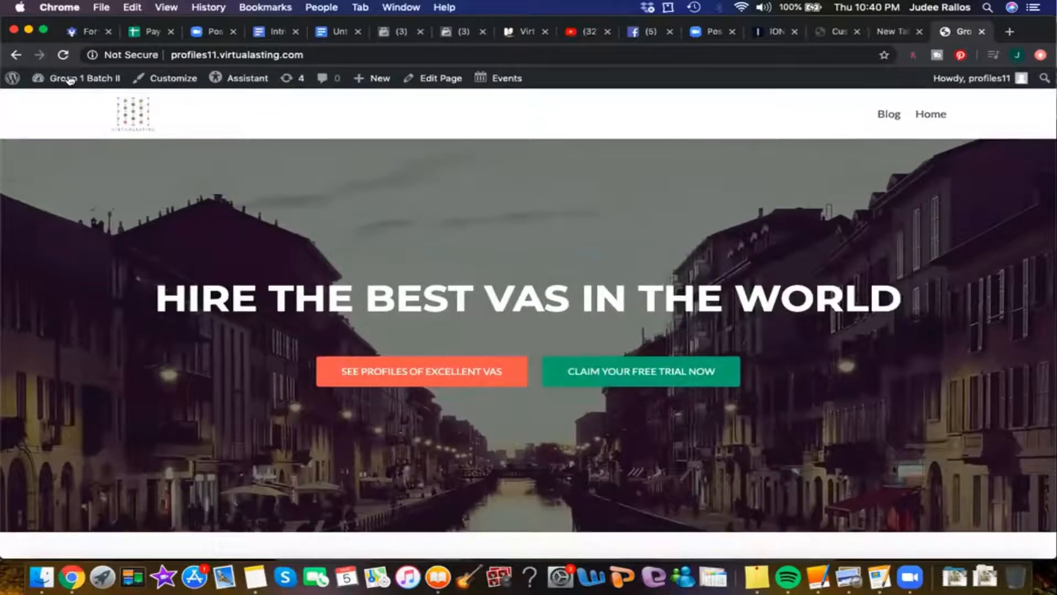
{"action": "mouse_move", "coordinate": [82, 83]}
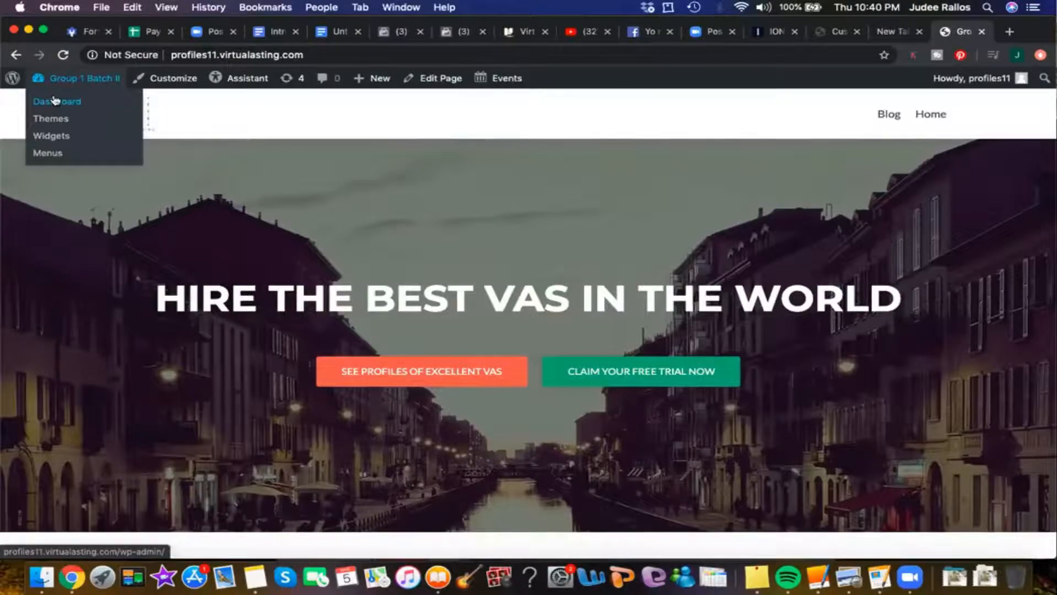
{"action": "left_click", "coordinate": [55, 101]}
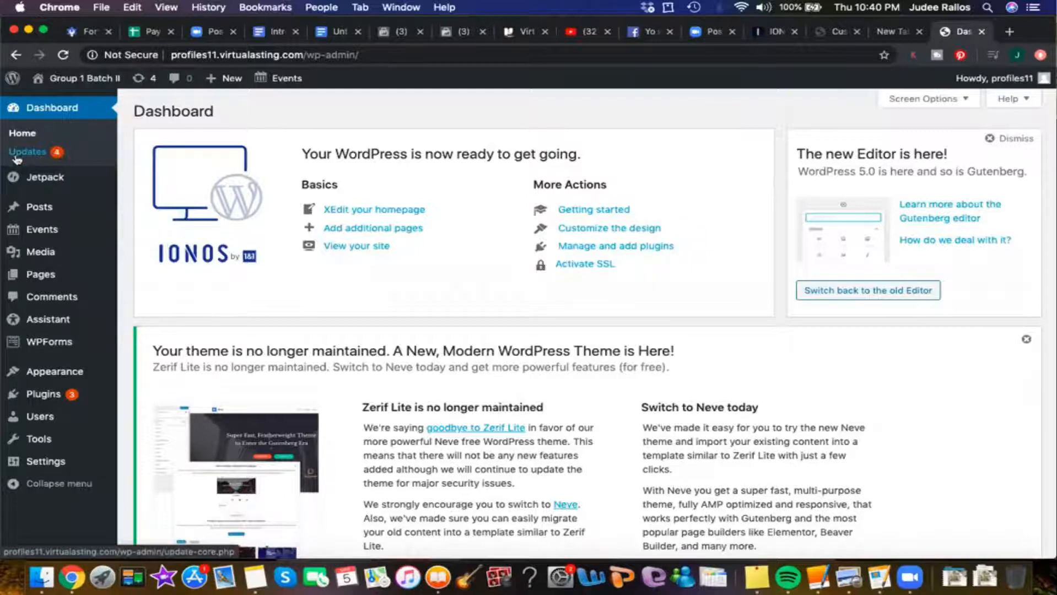
{"action": "mouse_move", "coordinate": [48, 399]}
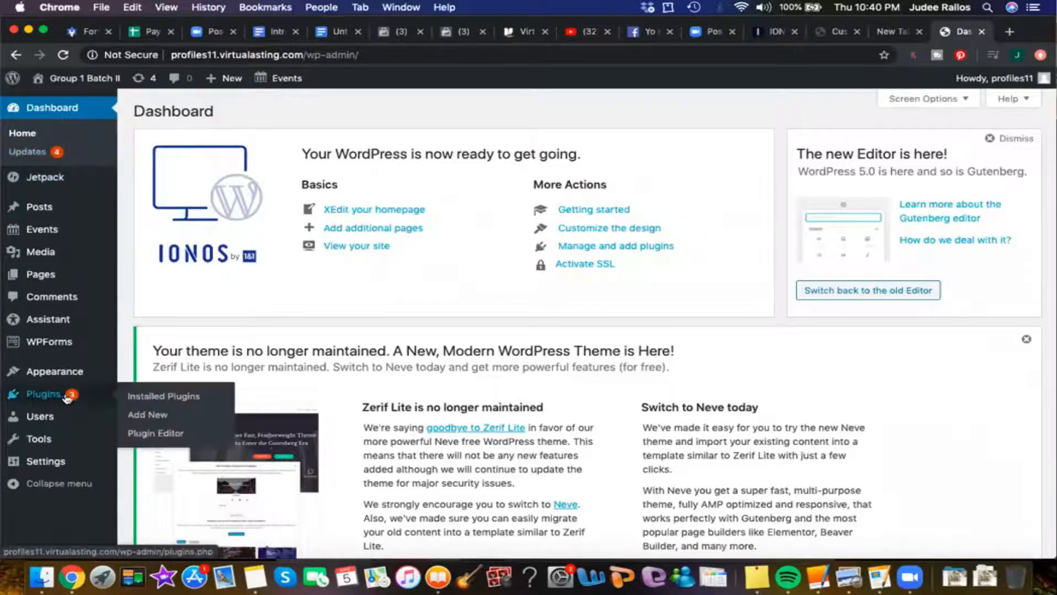
- On the Updates page, select a3 Lazy Load, The Events Calendar and WPForms Lite and start updating them
{"action": "left_click", "coordinate": [43, 153]}
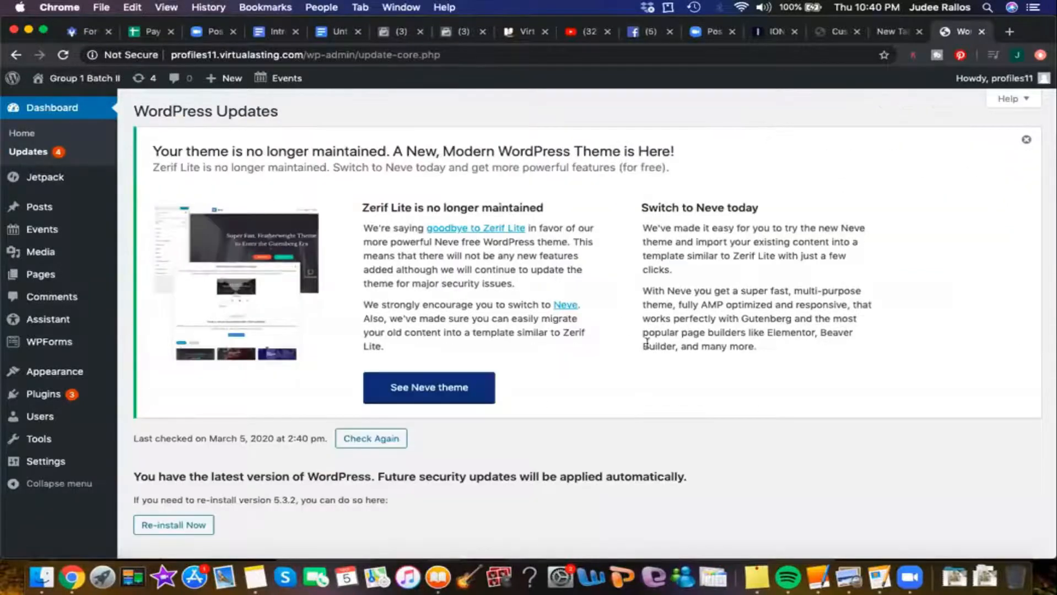
{"action": "scroll", "coordinate": [786, 424], "scroll_direction": "down", "scroll_amount": 5}
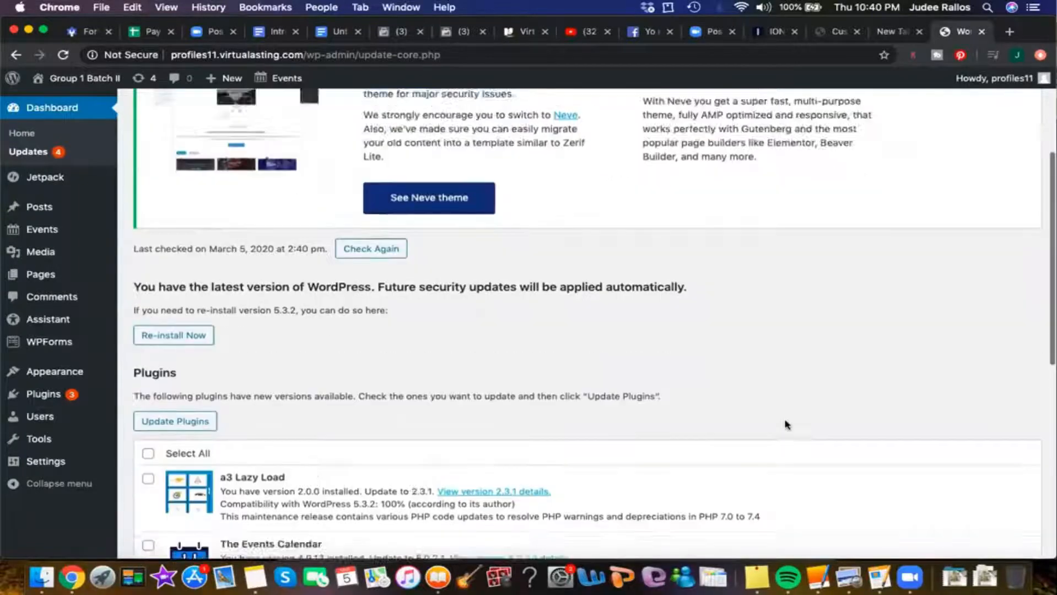
{"action": "scroll", "coordinate": [786, 424], "scroll_direction": "down", "scroll_amount": 5}
{"action": "scroll", "coordinate": [786, 424], "scroll_direction": "down", "scroll_amount": 1}
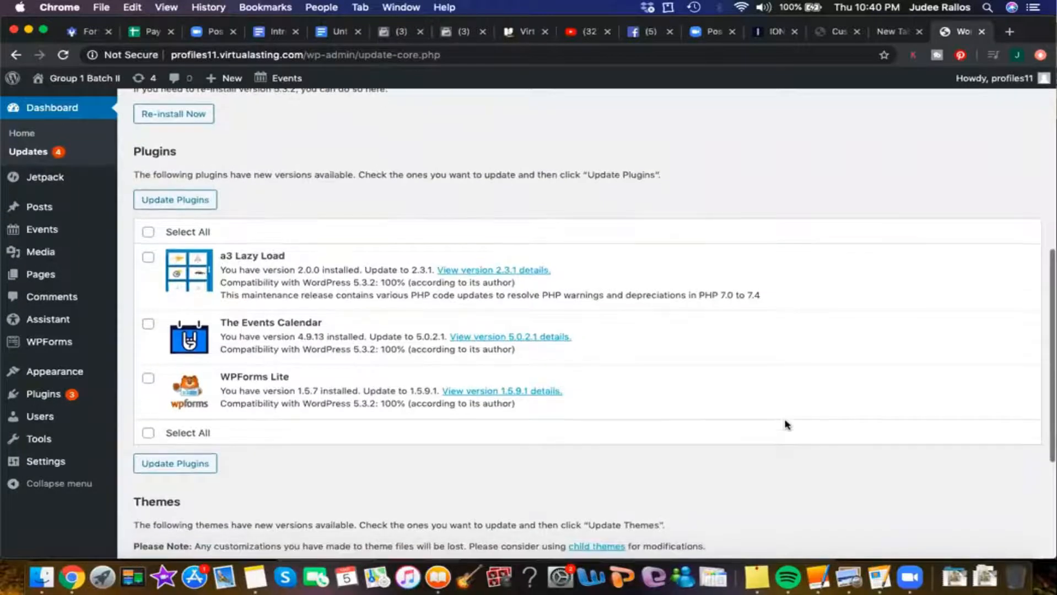
{"action": "scroll", "coordinate": [786, 424], "scroll_direction": "up", "scroll_amount": 1}
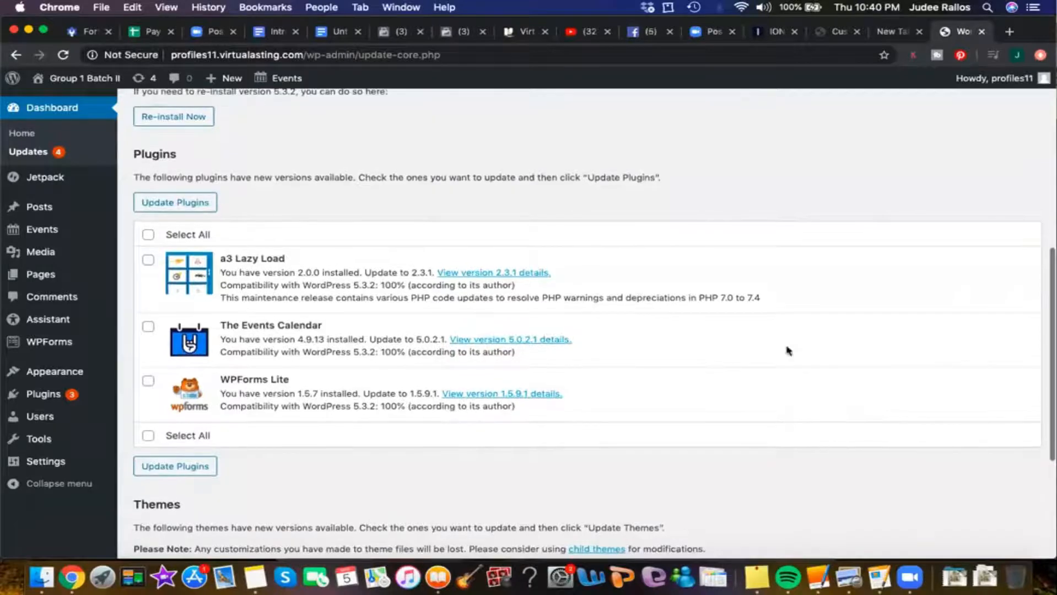
{"action": "left_click", "coordinate": [147, 236]}
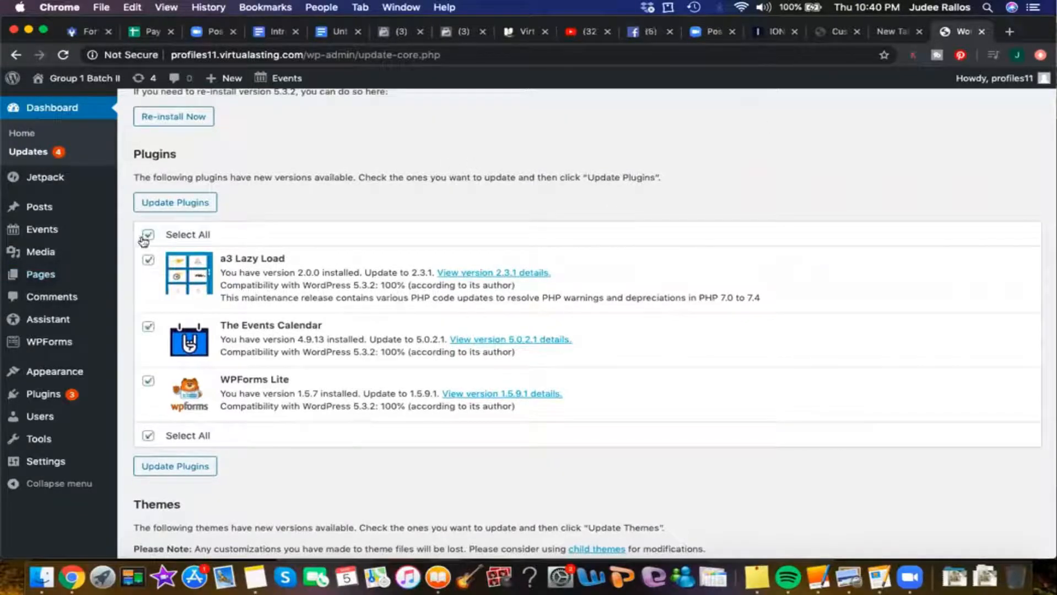
{"action": "left_click", "coordinate": [176, 472]}
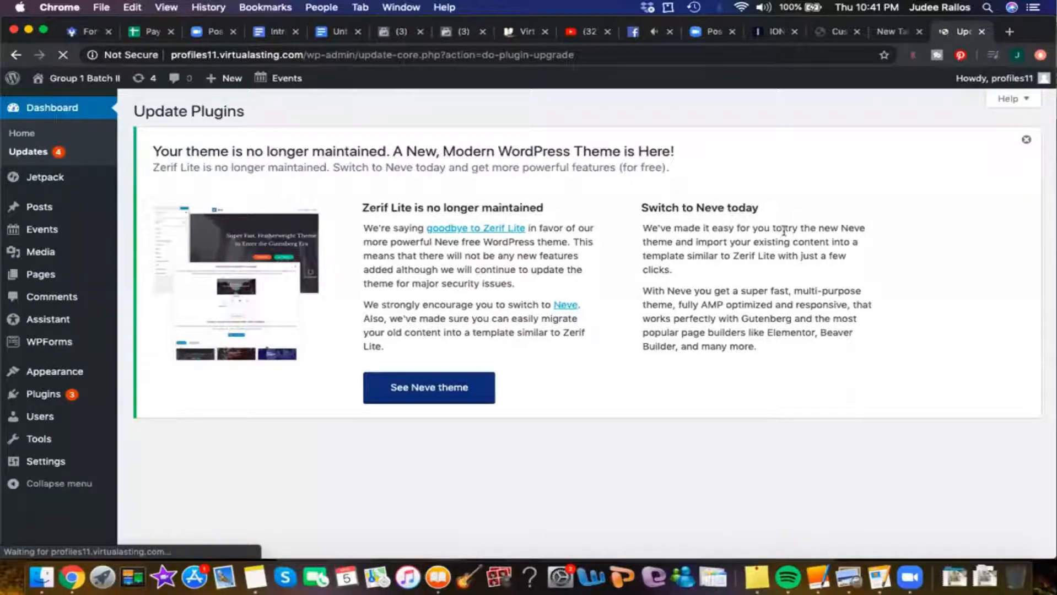
- Scroll to follow the plugin update progress as a3 Lazy Load finishes
{"action": "scroll", "coordinate": [514, 377], "scroll_direction": "down", "scroll_amount": 5}
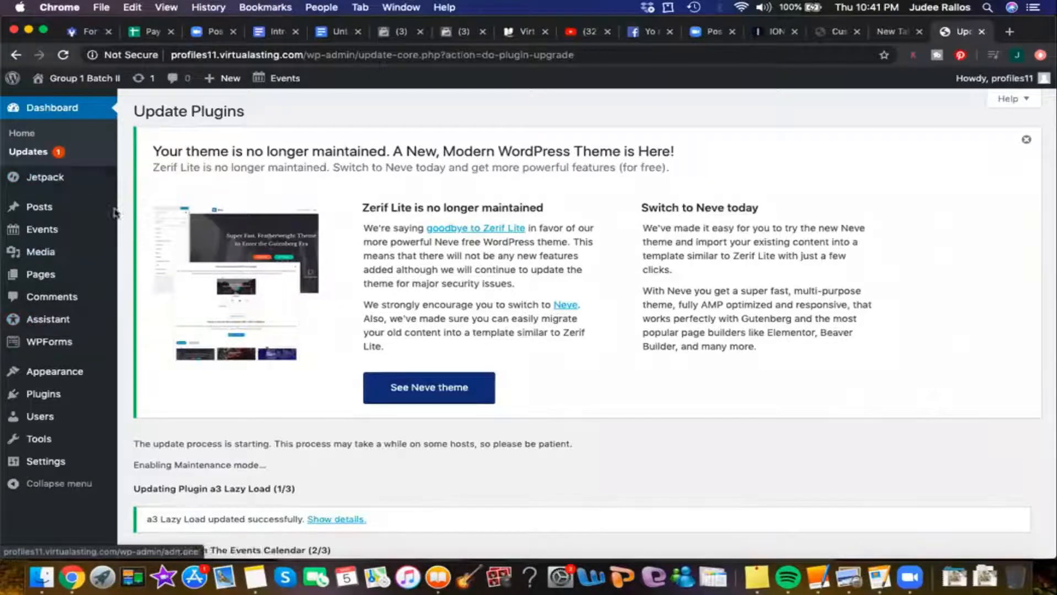
{"action": "mouse_move", "coordinate": [77, 207]}
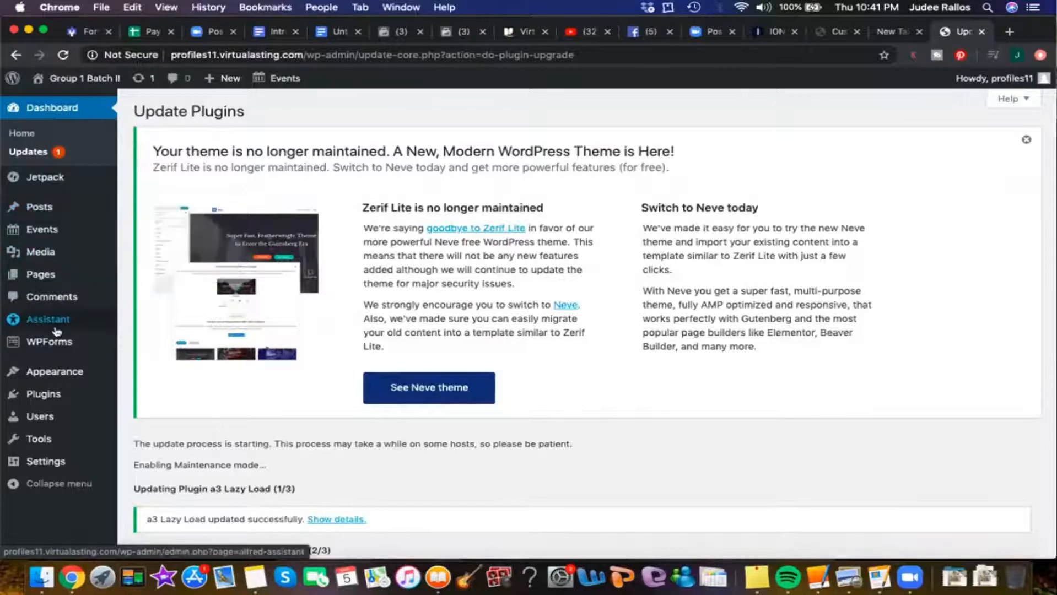
{"action": "mouse_move", "coordinate": [88, 346]}
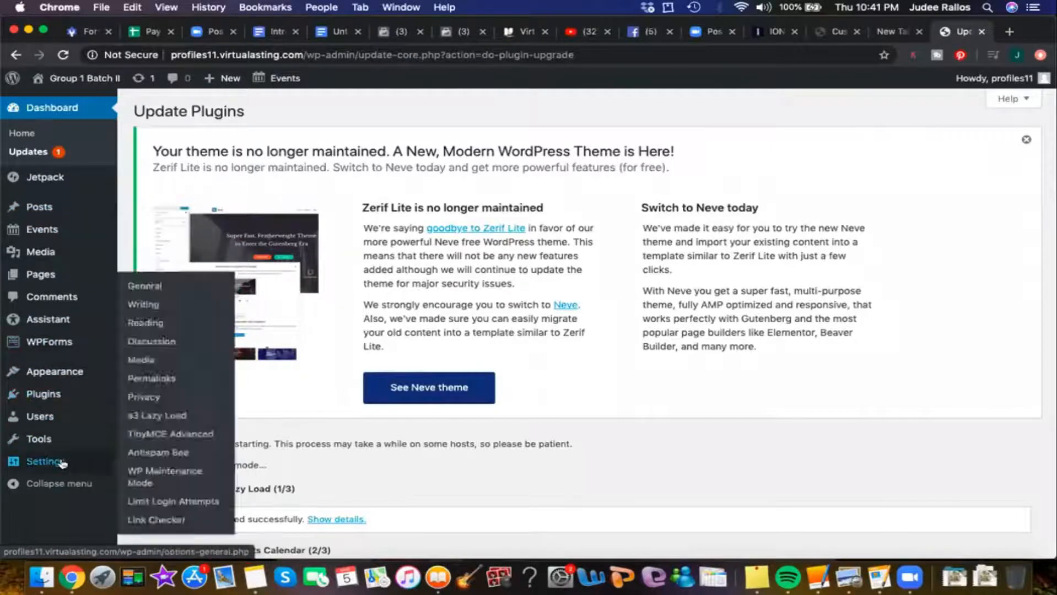
{"action": "mouse_move", "coordinate": [63, 440]}
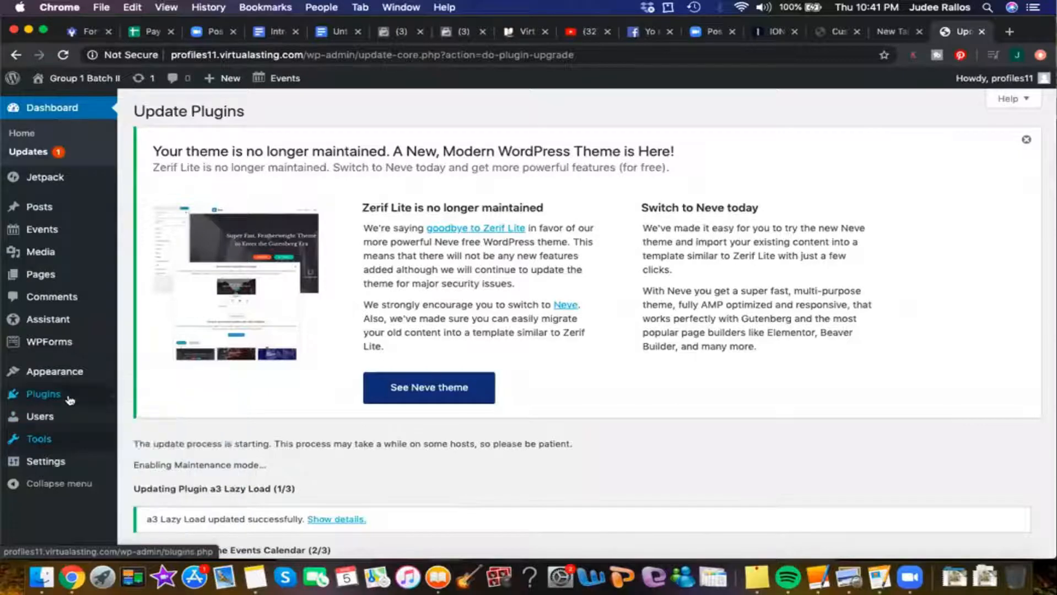
{"action": "mouse_move", "coordinate": [66, 373]}
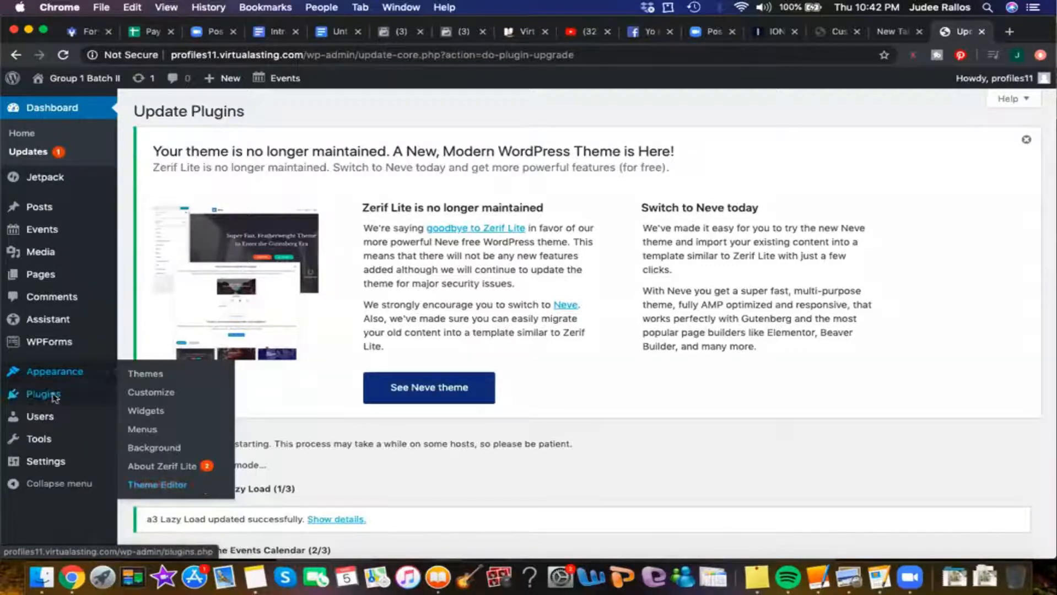
{"action": "mouse_move", "coordinate": [55, 395]}
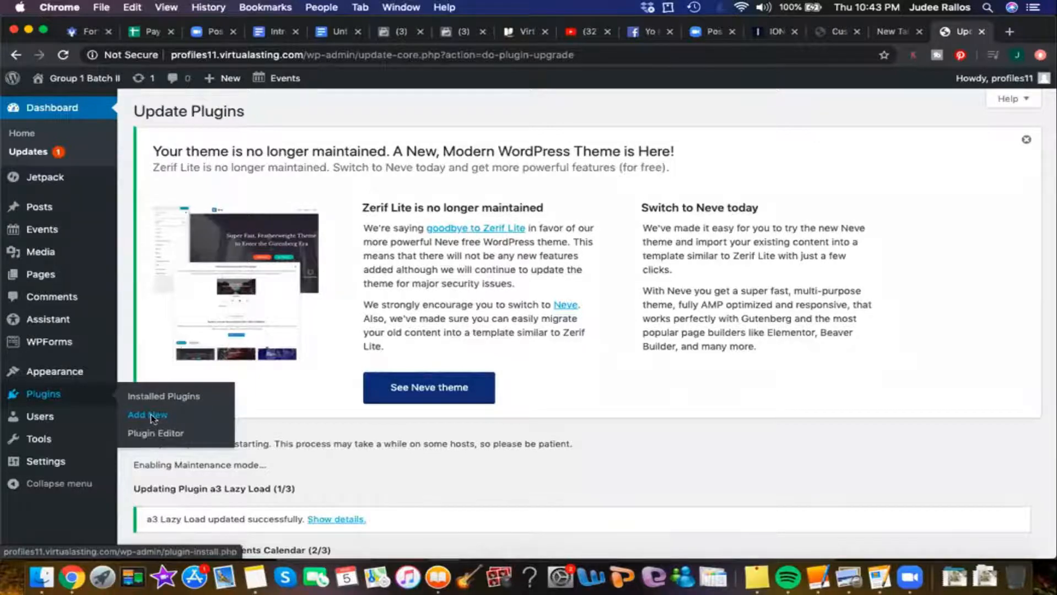
- Open Plugins > Add New and scroll down to featured plugins like Akismet Anti-Spam and Classic Editor
{"action": "left_click", "coordinate": [152, 419]}
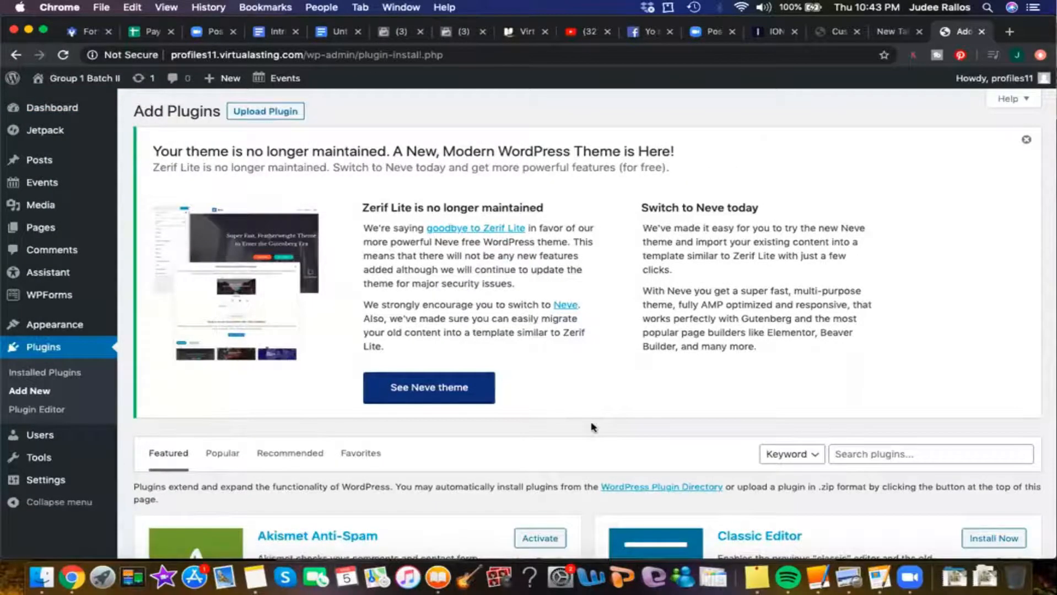
{"action": "scroll", "coordinate": [591, 427], "scroll_direction": "down", "scroll_amount": 1}
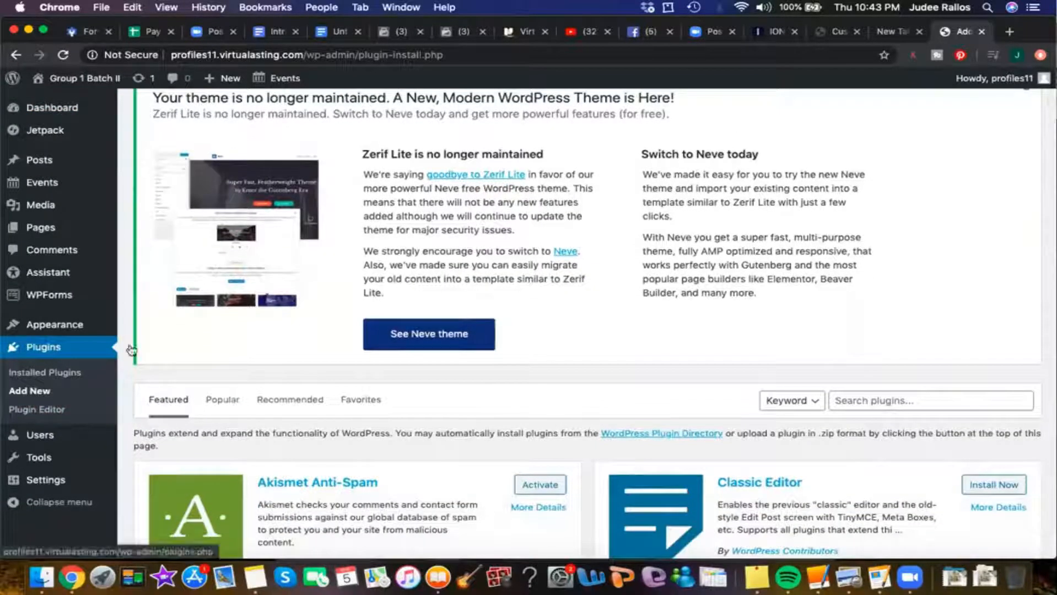
{"action": "scroll", "coordinate": [462, 397], "scroll_direction": "down", "scroll_amount": 3}
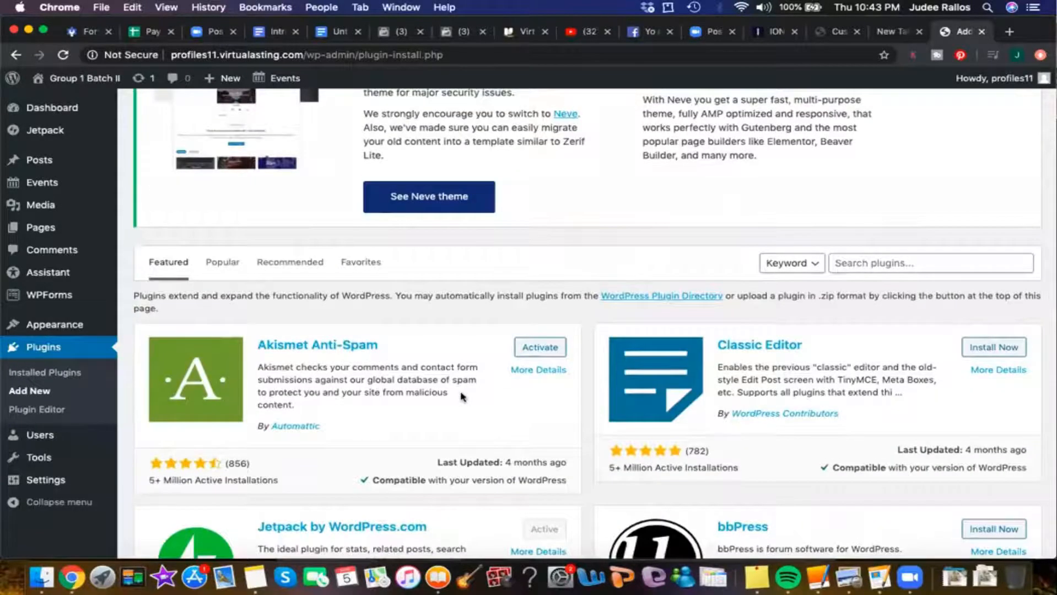
{"action": "scroll", "coordinate": [460, 396], "scroll_direction": "down", "scroll_amount": 2}
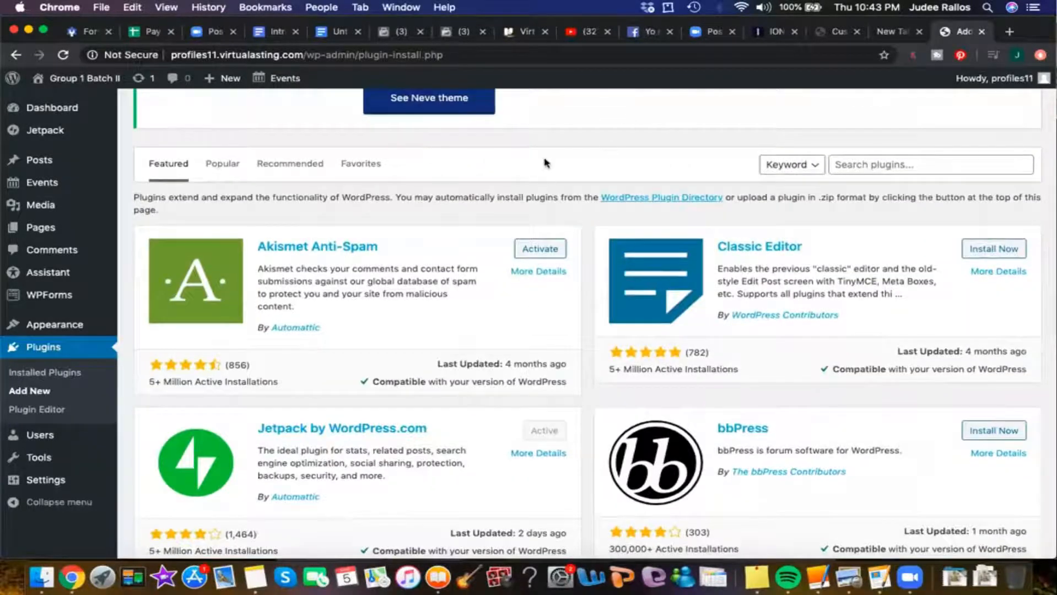
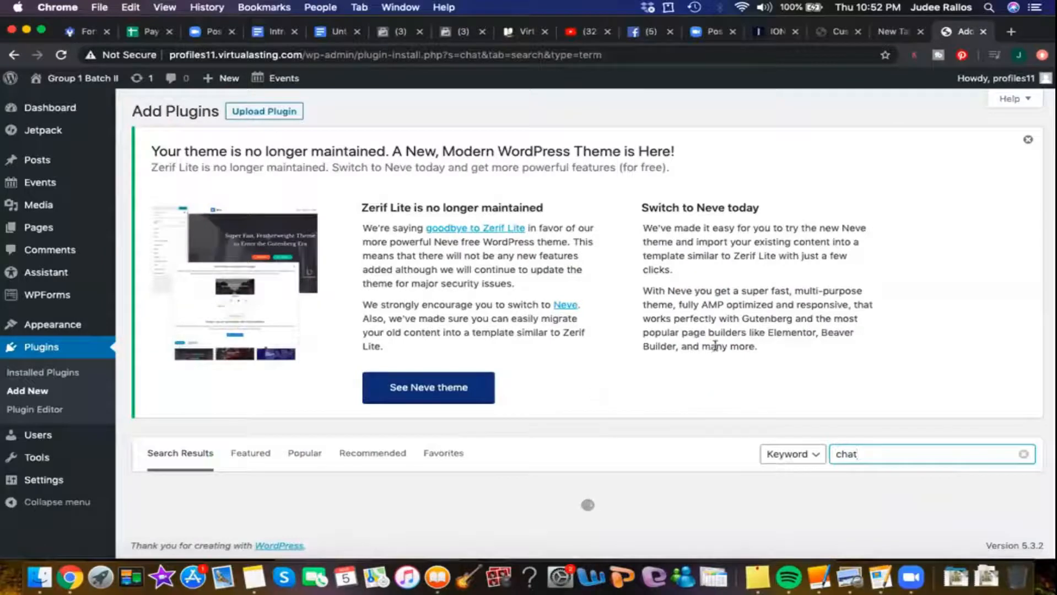
{"action": "scroll", "coordinate": [715, 348], "scroll_direction": "down", "scroll_amount": 5}
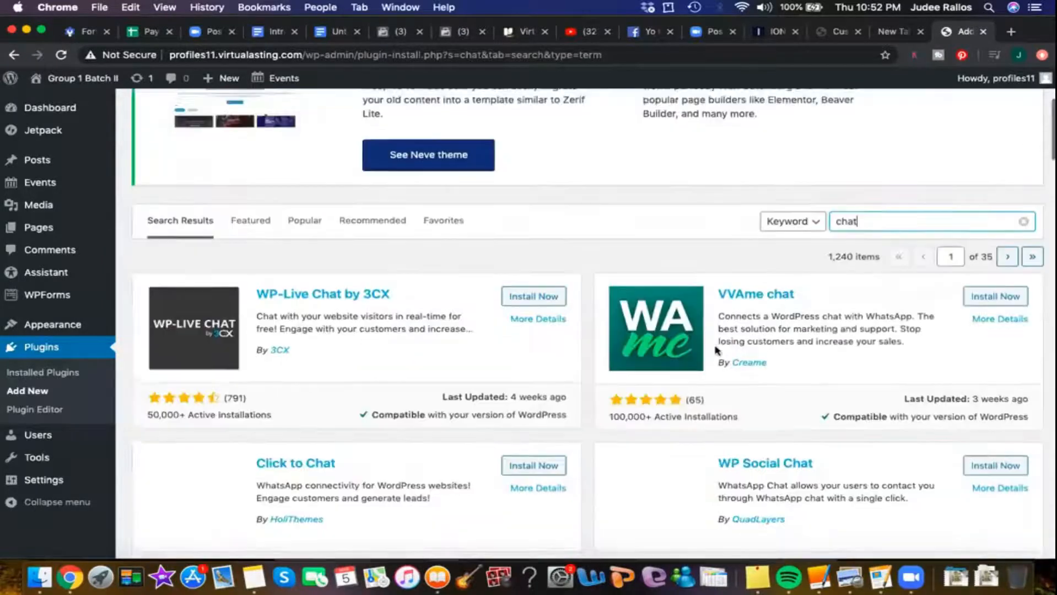
{"action": "scroll", "coordinate": [715, 347], "scroll_direction": "down", "scroll_amount": 2}
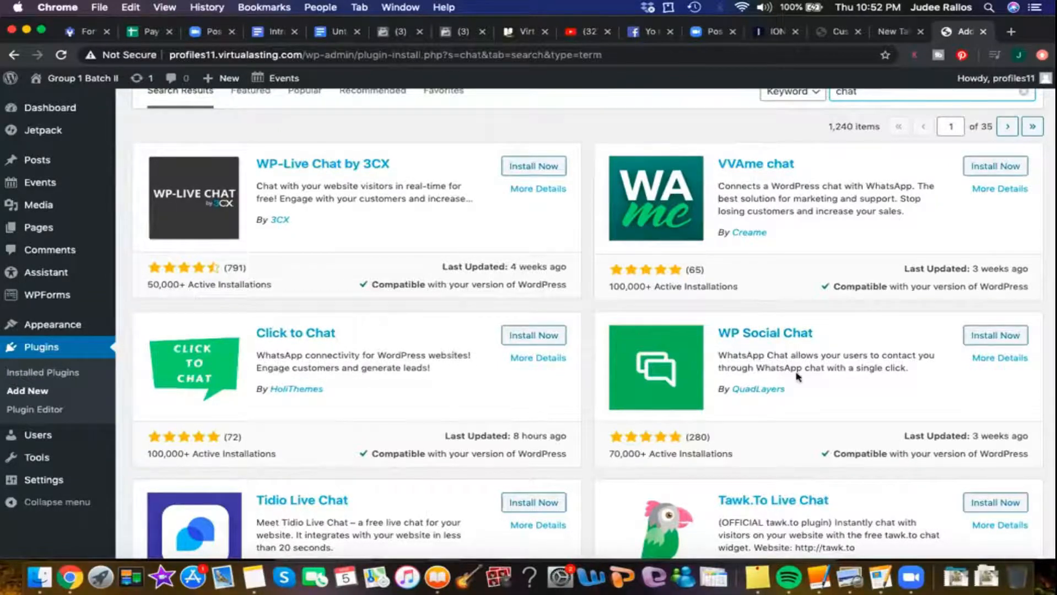
{"action": "scroll", "coordinate": [796, 376], "scroll_direction": "down", "scroll_amount": 2}
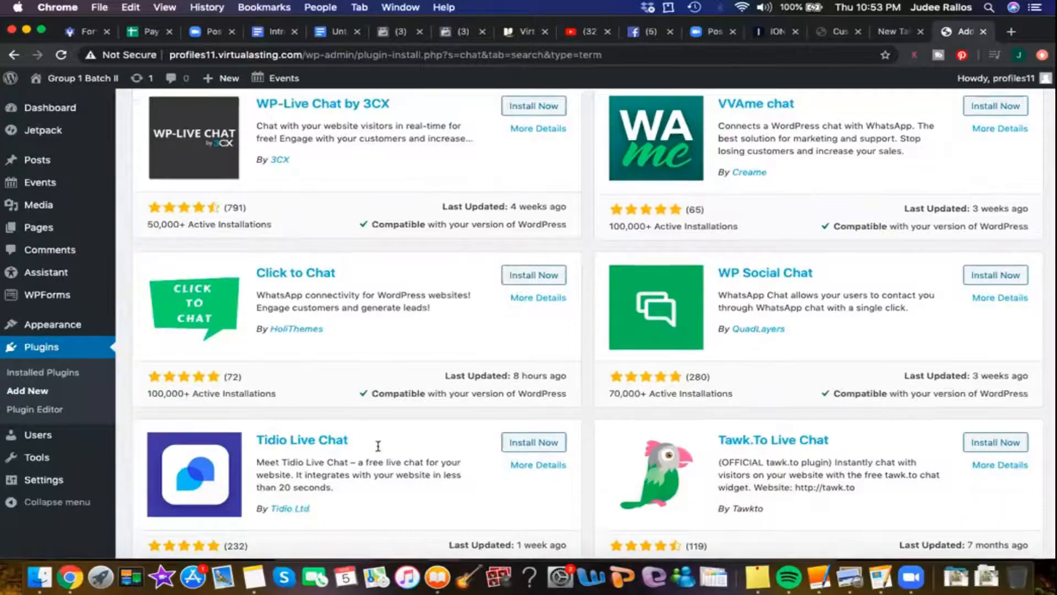
{"action": "scroll", "coordinate": [378, 446], "scroll_direction": "up", "scroll_amount": 2}
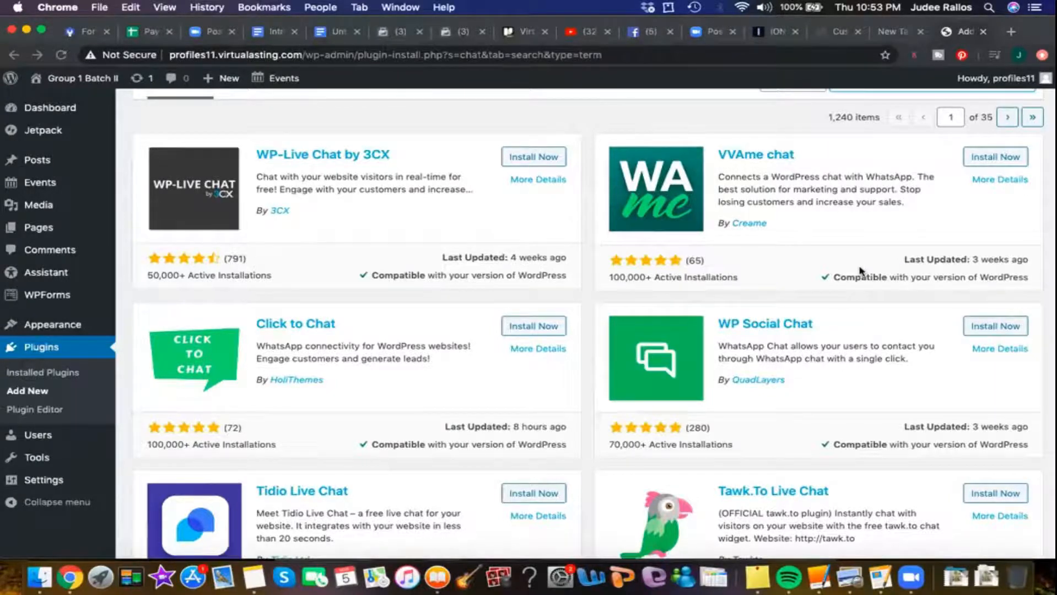
{"action": "scroll", "coordinate": [512, 356], "scroll_direction": "down", "scroll_amount": 1}
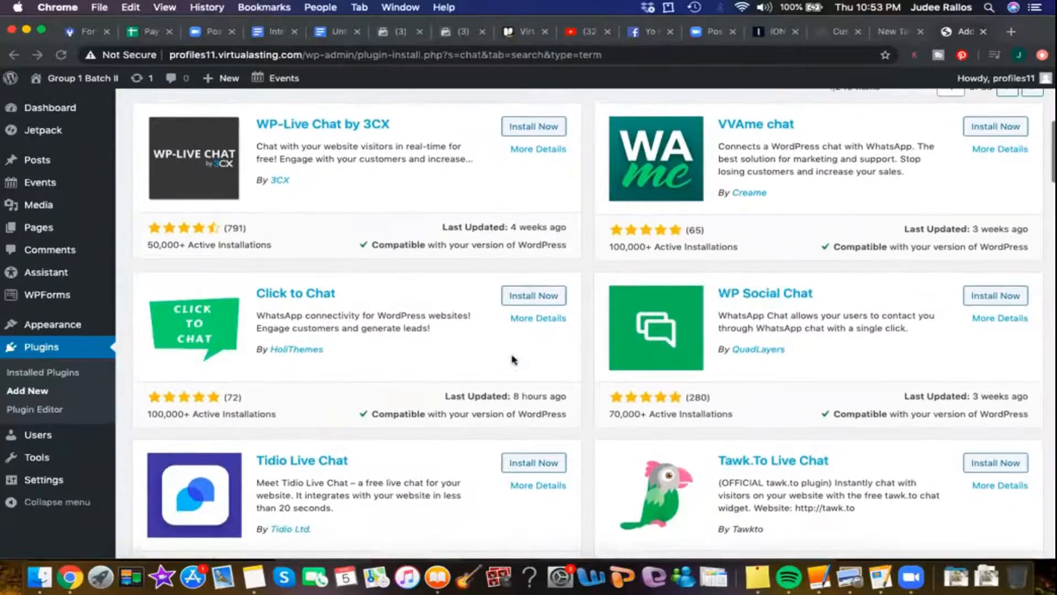
{"action": "scroll", "coordinate": [593, 361], "scroll_direction": "down", "scroll_amount": 10}
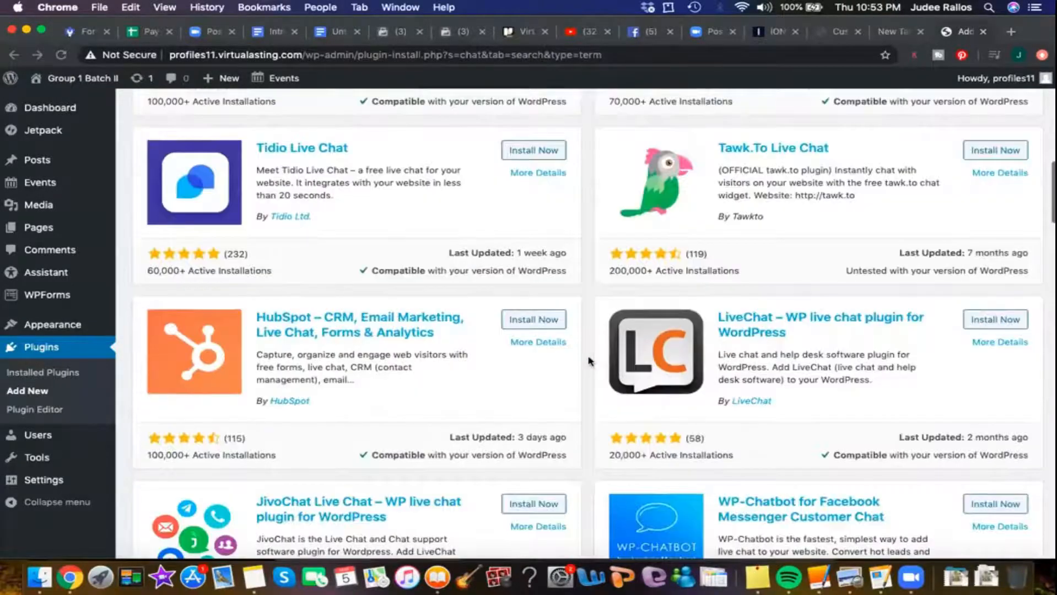
{"action": "scroll", "coordinate": [589, 361], "scroll_direction": "down", "scroll_amount": 4}
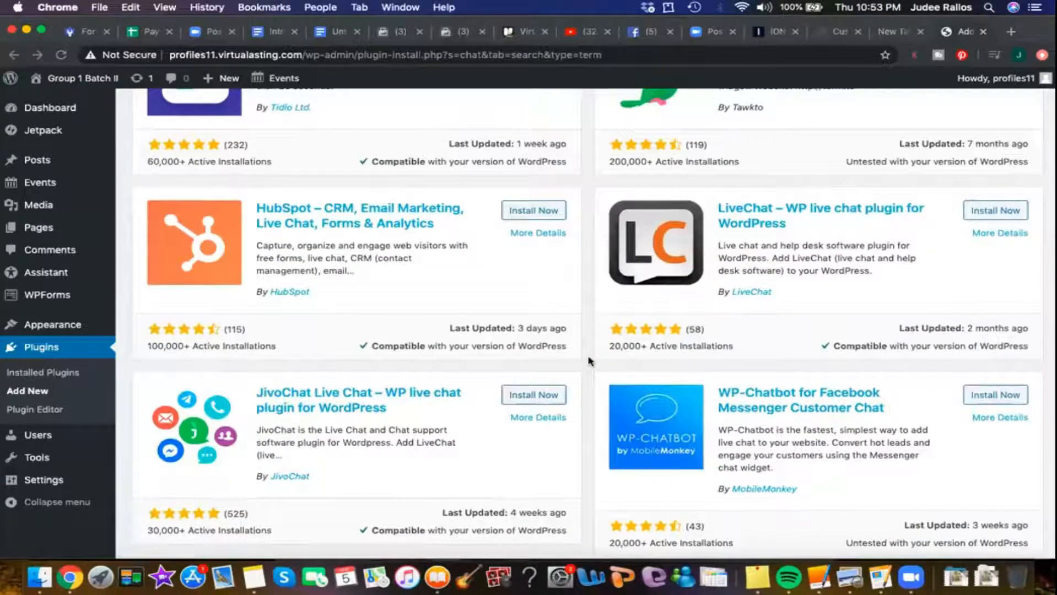
{"action": "scroll", "coordinate": [601, 373], "scroll_direction": "down", "scroll_amount": 4}
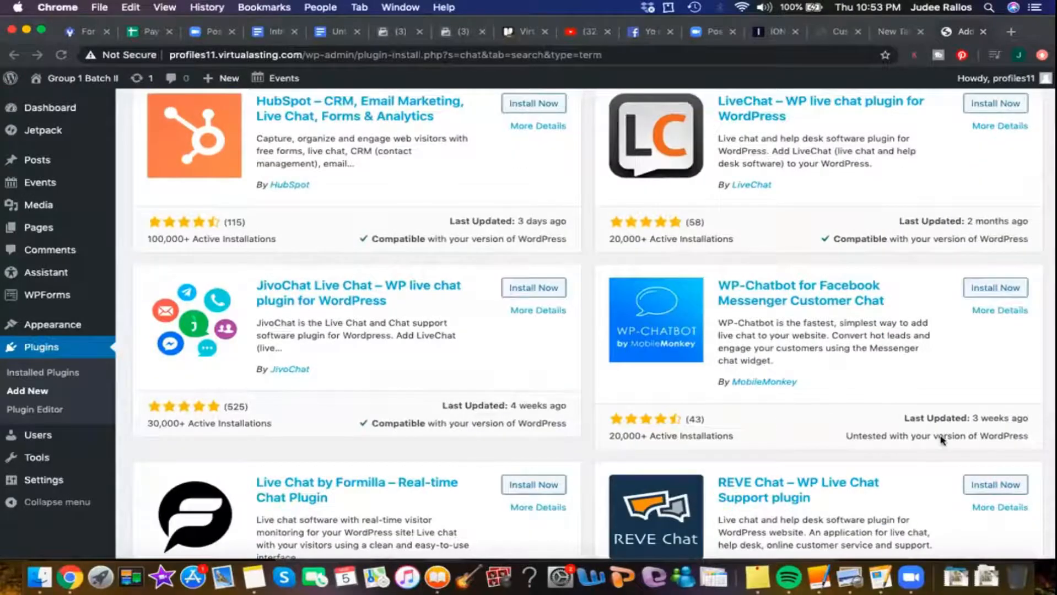
{"action": "scroll", "coordinate": [579, 453], "scroll_direction": "down", "scroll_amount": 2}
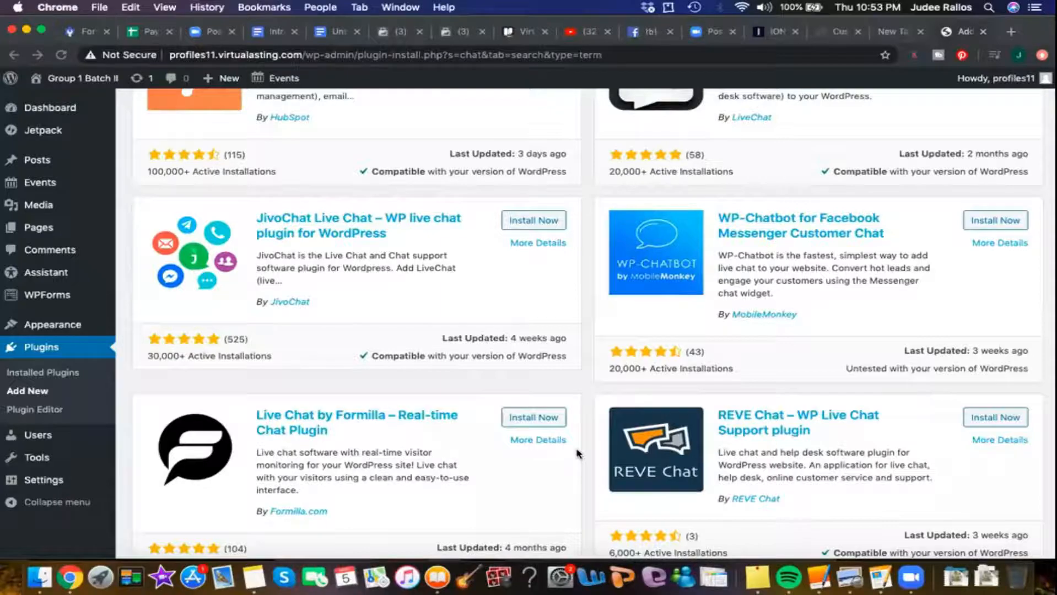
{"action": "scroll", "coordinate": [577, 453], "scroll_direction": "down", "scroll_amount": 10}
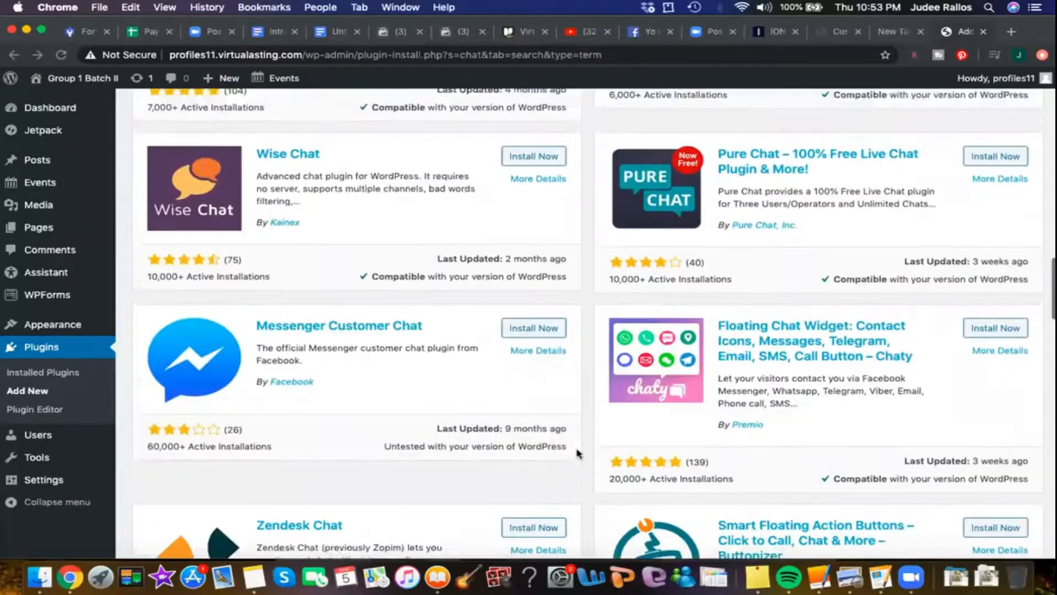
{"action": "scroll", "coordinate": [577, 453], "scroll_direction": "down", "scroll_amount": 3}
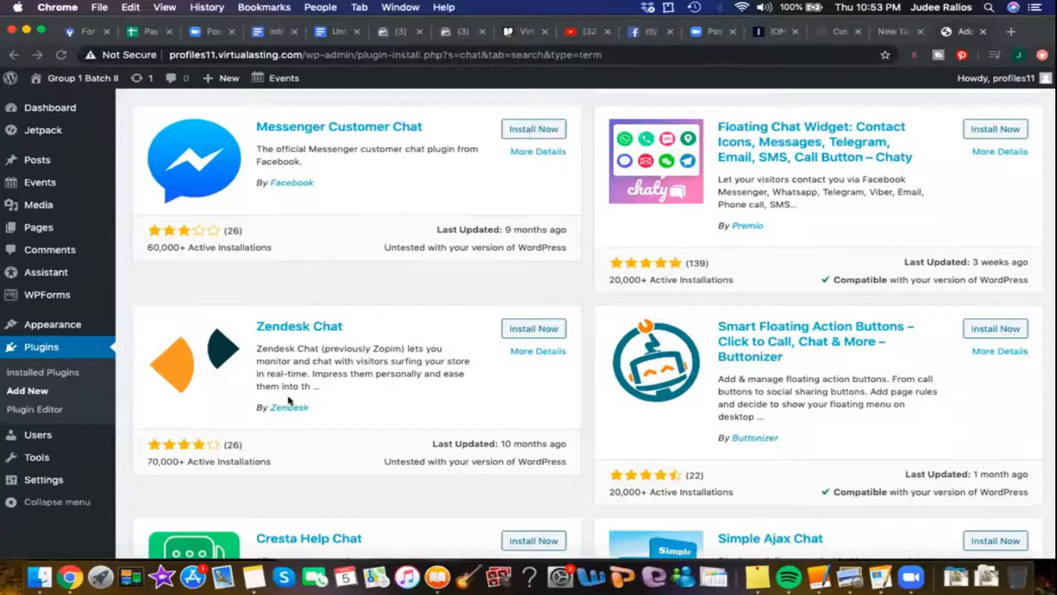
{"action": "scroll", "coordinate": [289, 400], "scroll_direction": "down", "scroll_amount": 2}
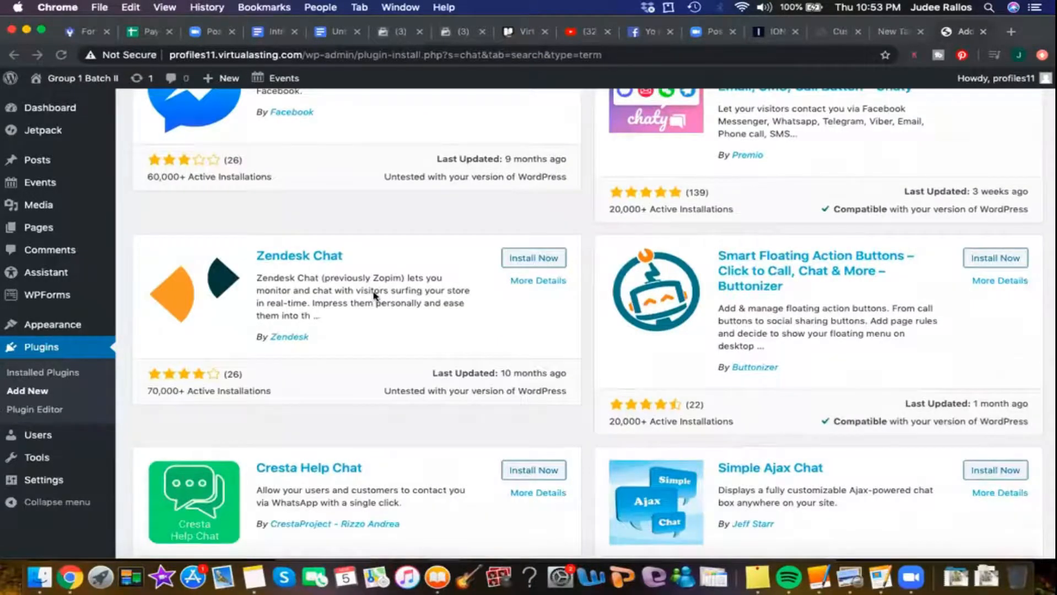
{"action": "scroll", "coordinate": [374, 296], "scroll_direction": "down", "scroll_amount": 3}
{"action": "scroll", "coordinate": [373, 295], "scroll_direction": "down", "scroll_amount": 2}
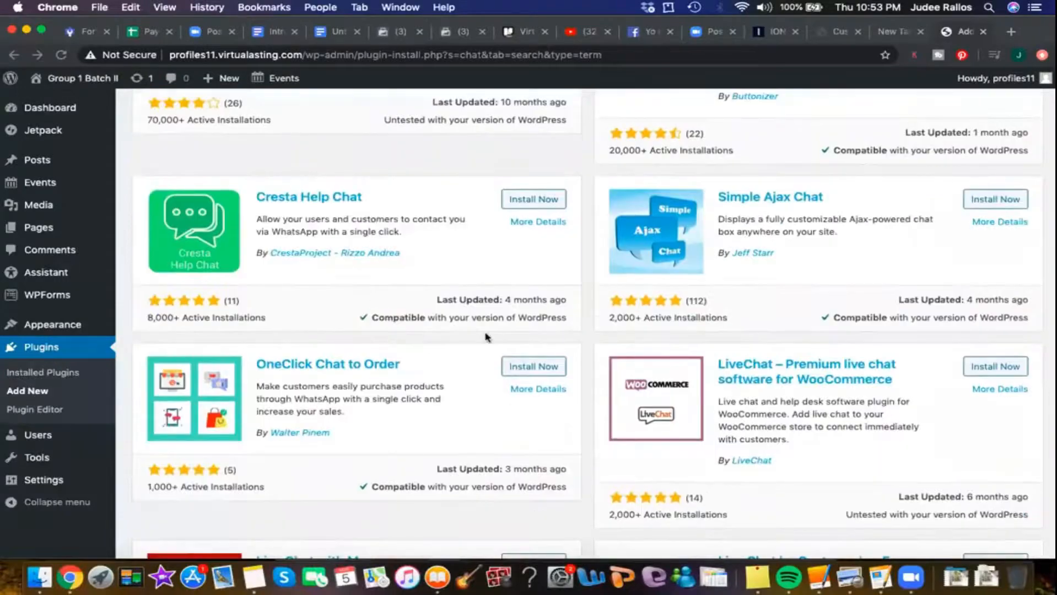
{"action": "scroll", "coordinate": [489, 333], "scroll_direction": "down", "scroll_amount": 3}
{"action": "scroll", "coordinate": [573, 377], "scroll_direction": "down", "scroll_amount": 8}
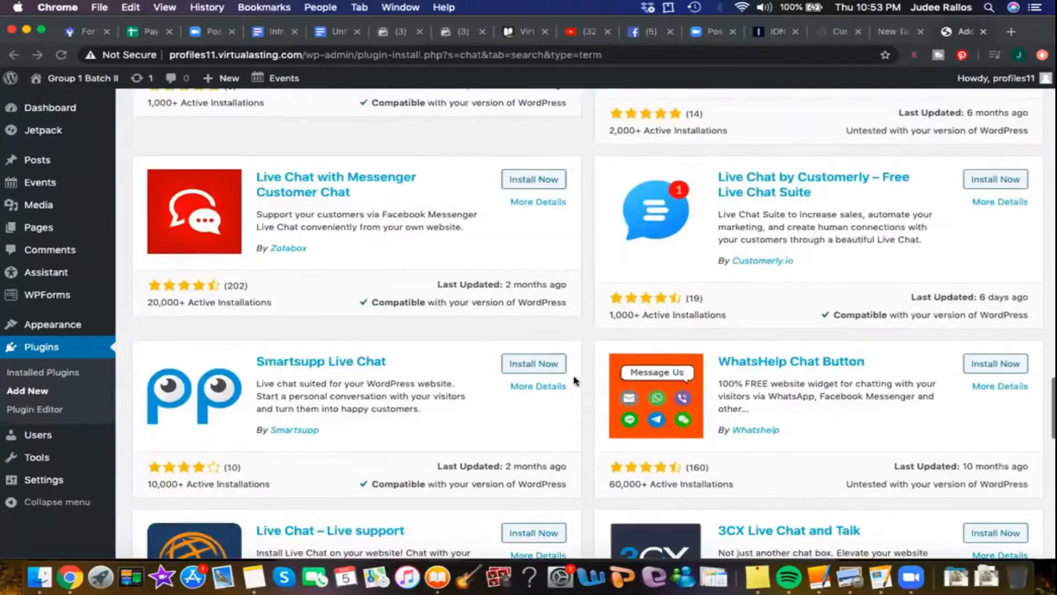
{"action": "scroll", "coordinate": [573, 380], "scroll_direction": "down", "scroll_amount": 6}
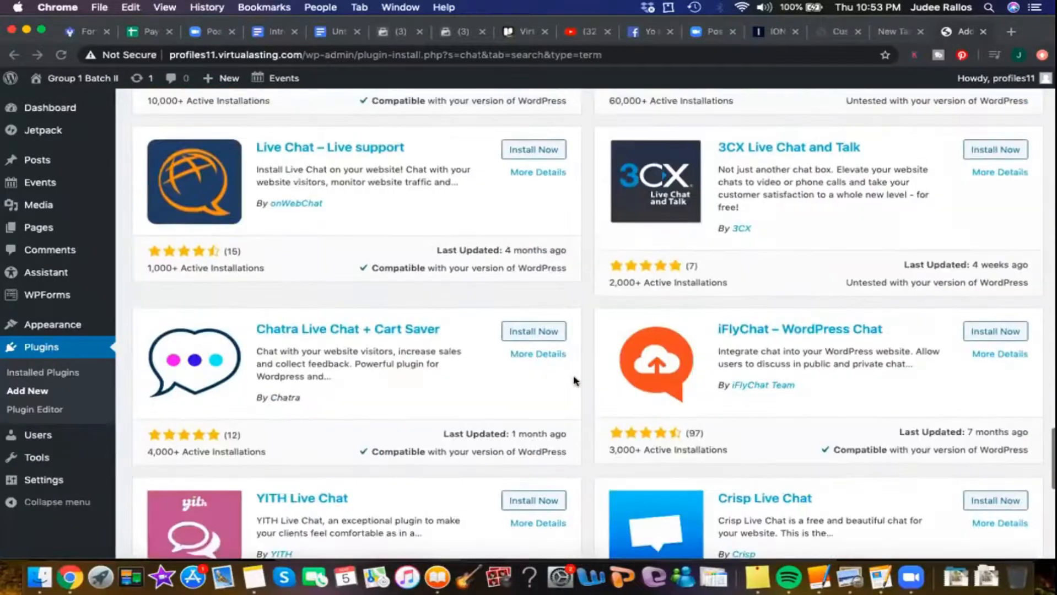
{"action": "scroll", "coordinate": [573, 380], "scroll_direction": "down", "scroll_amount": 5}
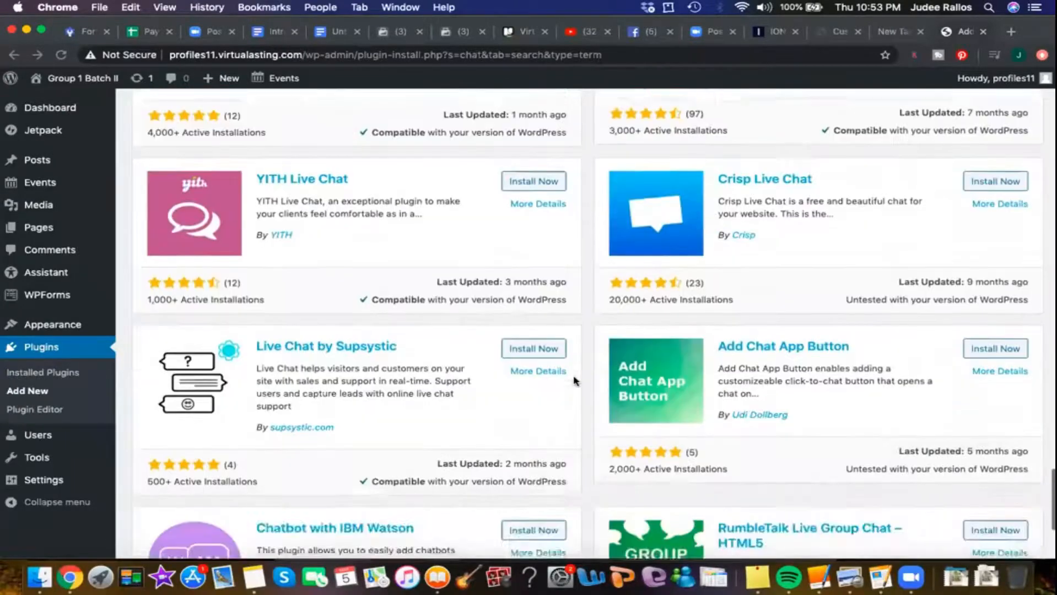
{"action": "scroll", "coordinate": [573, 380], "scroll_direction": "down", "scroll_amount": 2}
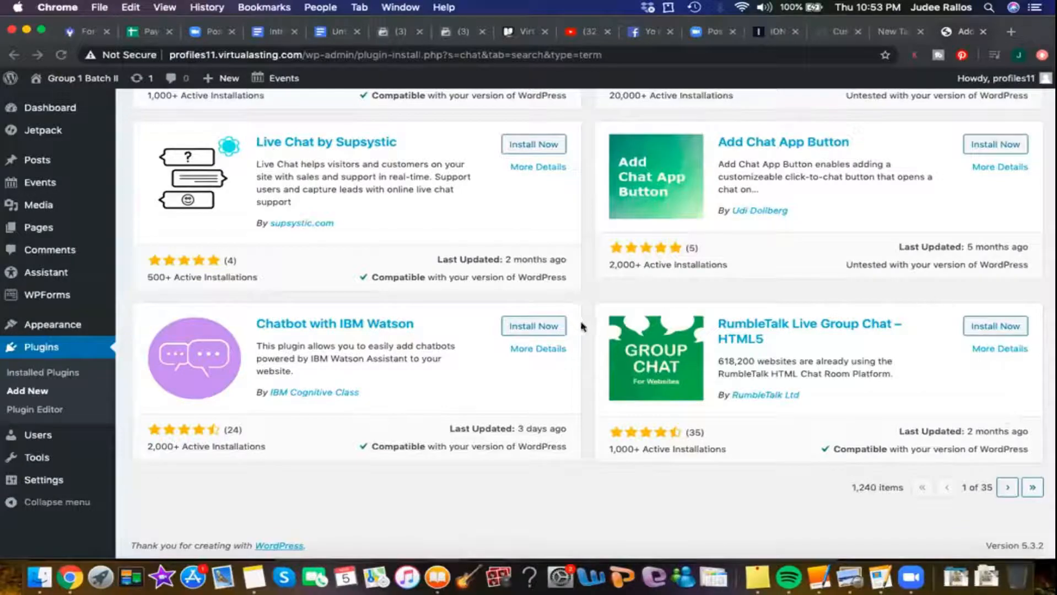
{"action": "scroll", "coordinate": [556, 306], "scroll_direction": "up", "scroll_amount": 3}
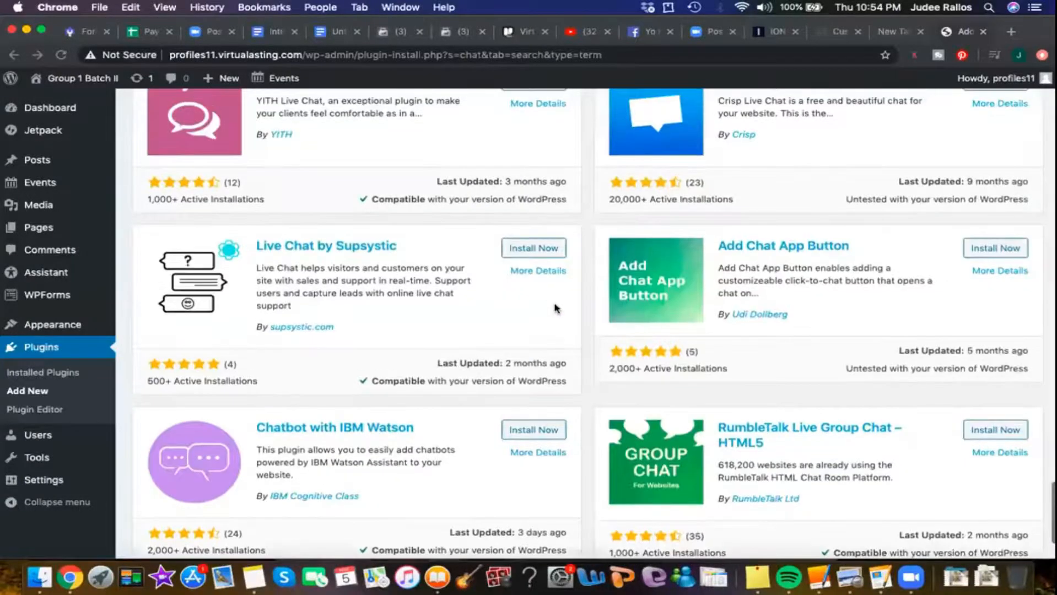
{"action": "scroll", "coordinate": [555, 307], "scroll_direction": "down", "scroll_amount": 15}
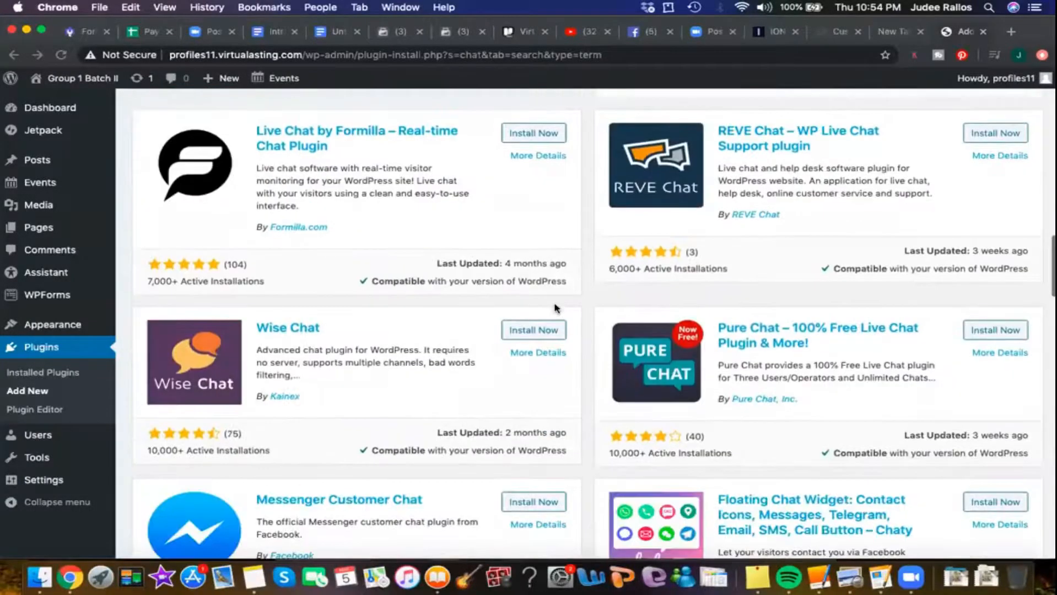
{"action": "scroll", "coordinate": [556, 307], "scroll_direction": "down", "scroll_amount": 5}
{"action": "scroll", "coordinate": [556, 307], "scroll_direction": "up", "scroll_amount": 20}
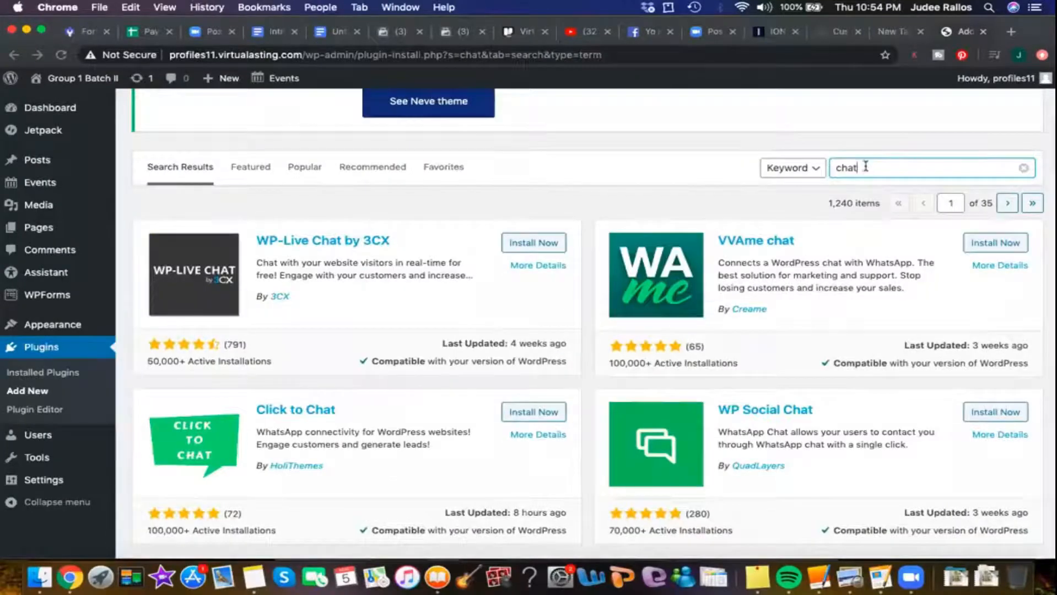
{"action": "left_click_drag", "start_coordinate": [861, 167], "coordinate": [812, 165]}
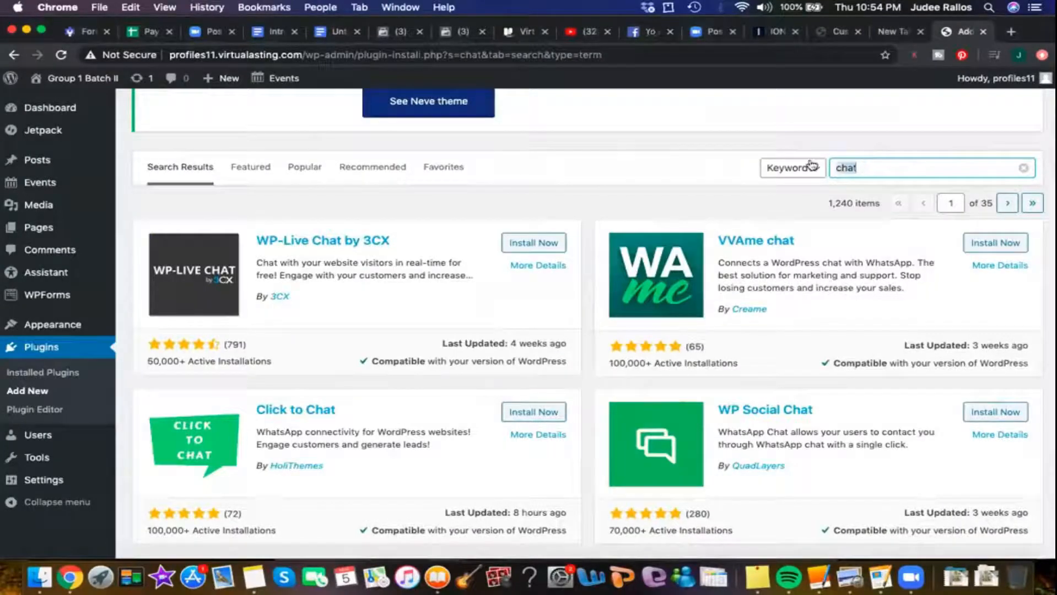
- Clear the search term and install the Elementor Page Builder plugin from the plugin list
{"action": "key", "text": "BackSpace"}
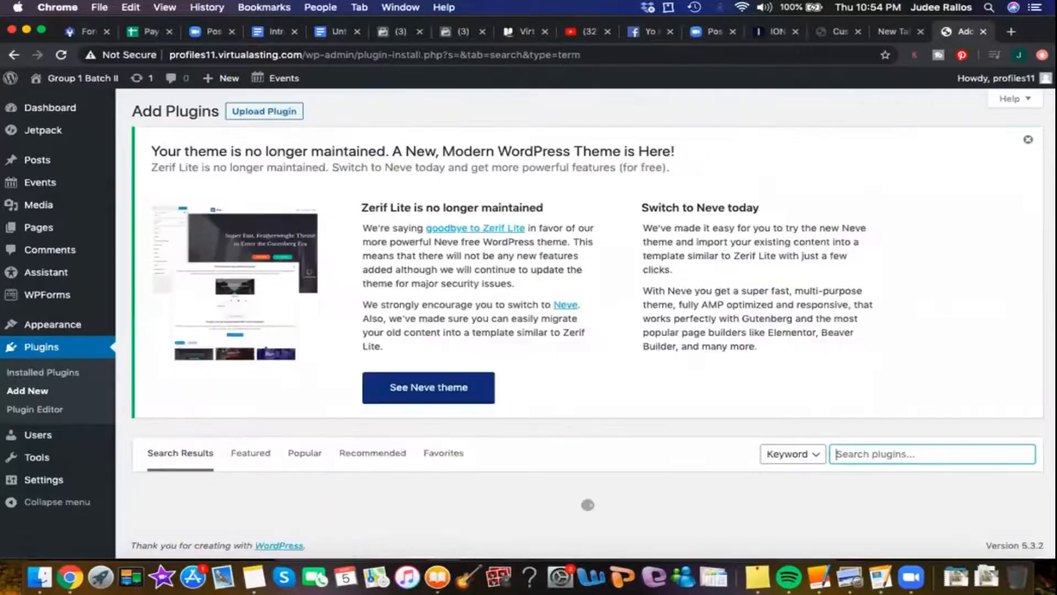
{"action": "scroll", "coordinate": [616, 499], "scroll_direction": "down", "scroll_amount": 6}
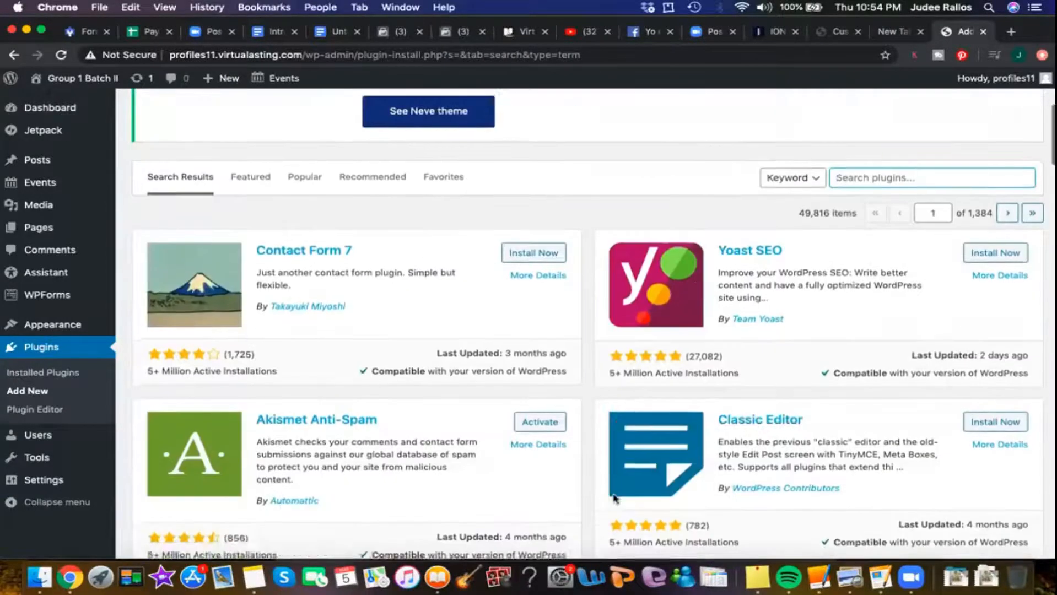
{"action": "scroll", "coordinate": [695, 293], "scroll_direction": "down", "scroll_amount": 2}
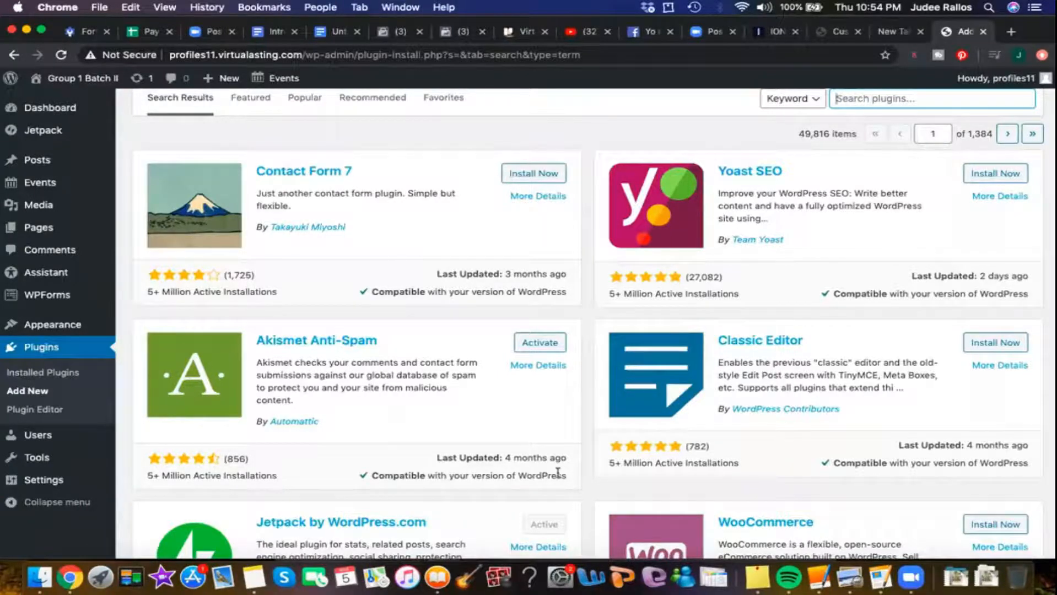
{"action": "scroll", "coordinate": [521, 417], "scroll_direction": "down", "scroll_amount": 3}
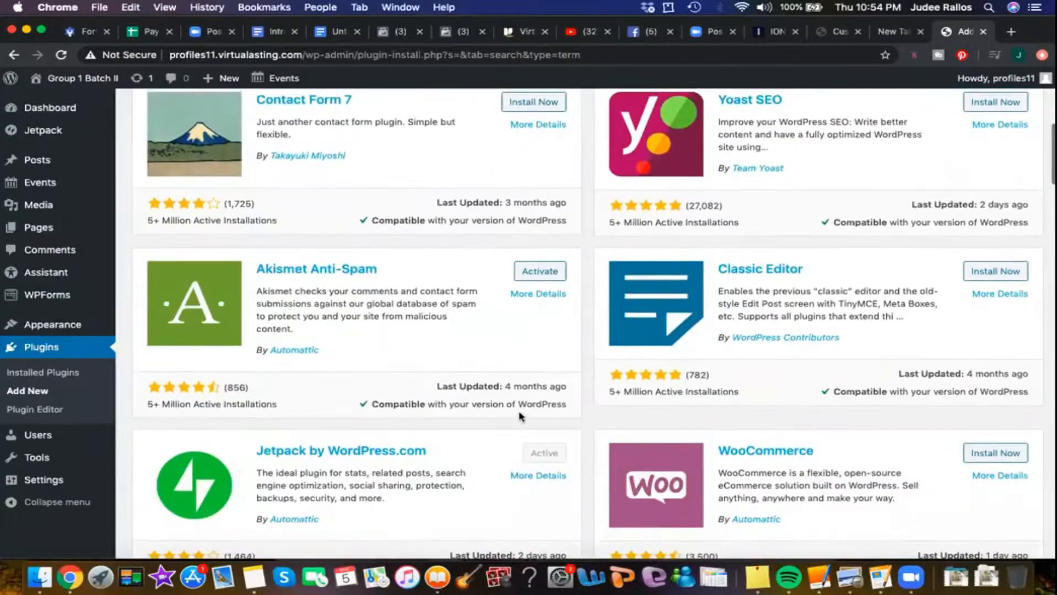
{"action": "scroll", "coordinate": [521, 417], "scroll_direction": "down", "scroll_amount": 5}
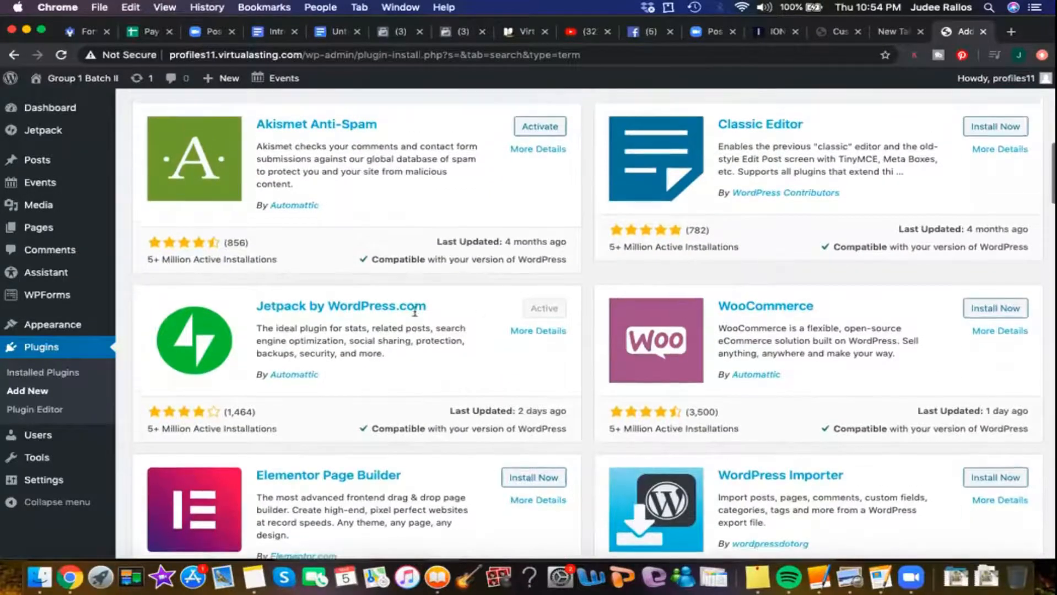
{"action": "scroll", "coordinate": [415, 312], "scroll_direction": "up", "scroll_amount": 5}
{"action": "scroll", "coordinate": [414, 313], "scroll_direction": "down", "scroll_amount": 10}
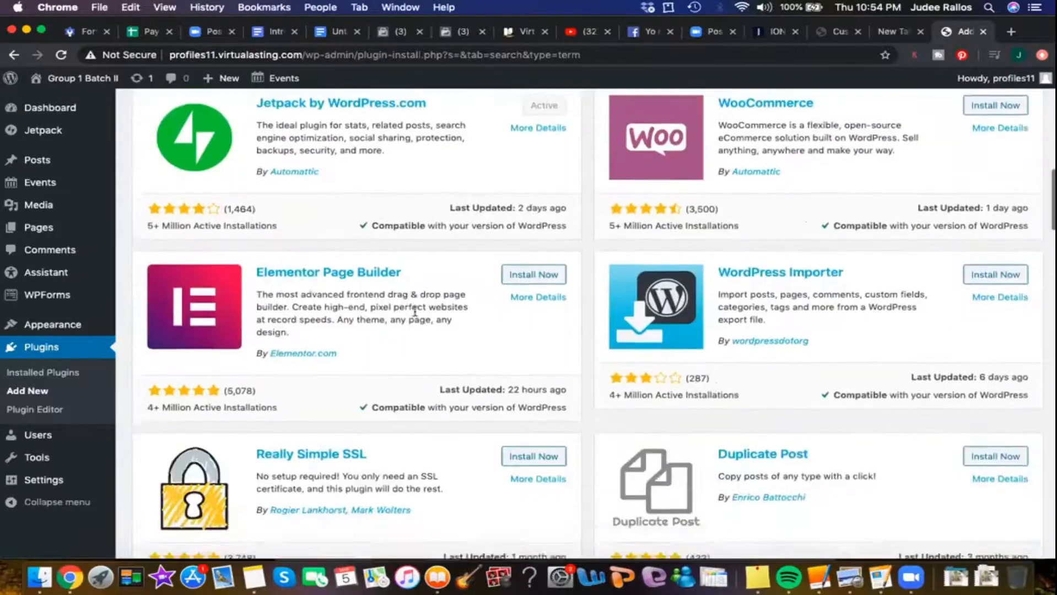
{"action": "scroll", "coordinate": [414, 313], "scroll_direction": "up", "scroll_amount": 1}
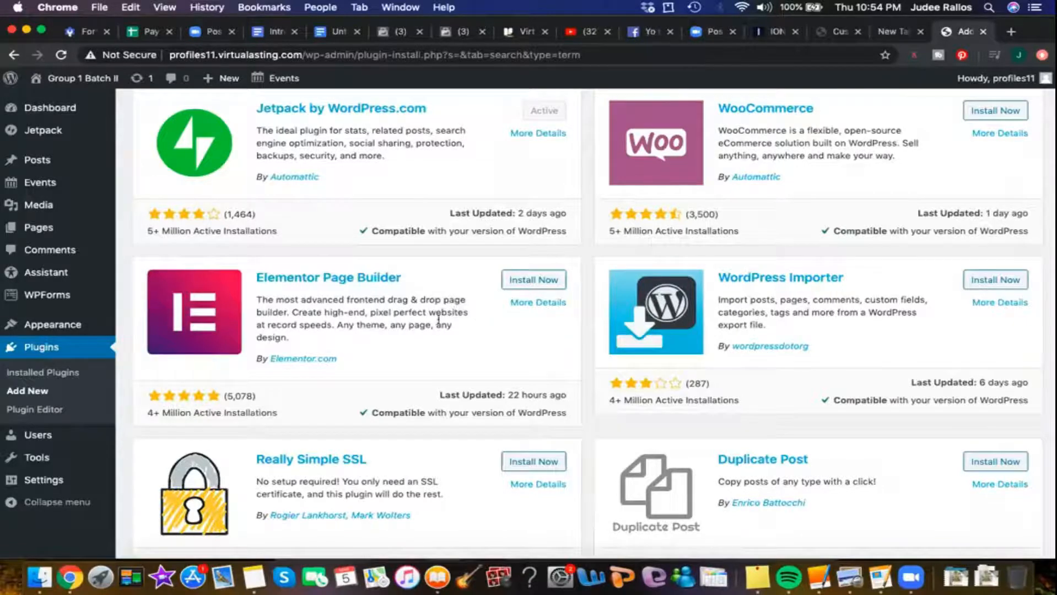
{"action": "left_click", "coordinate": [530, 281]}
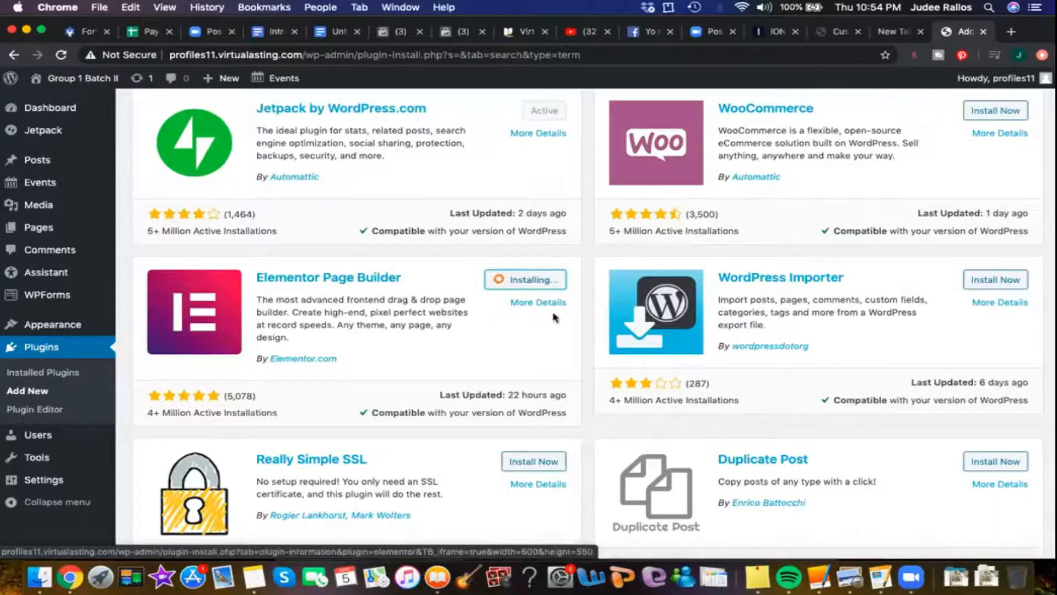
{"action": "scroll", "coordinate": [553, 315], "scroll_direction": "up", "scroll_amount": 3}
{"action": "scroll", "coordinate": [553, 315], "scroll_direction": "up", "scroll_amount": 10}
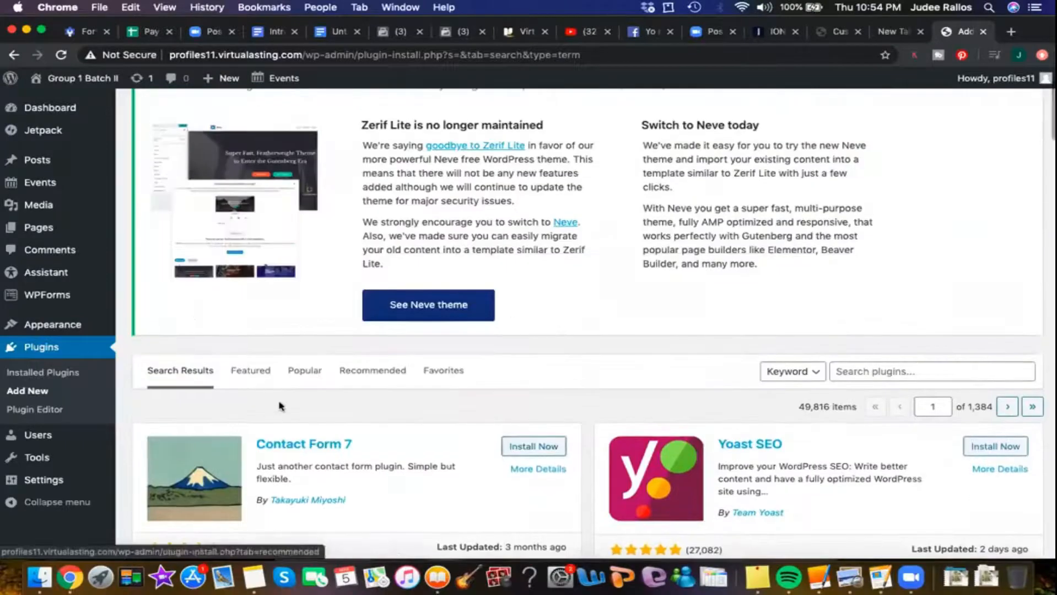
- Show the Featured plugins and browse Akismet, Classic Editor, Jetpack, bbPress, Gutenberg and BuddyPress
{"action": "left_click", "coordinate": [234, 372]}
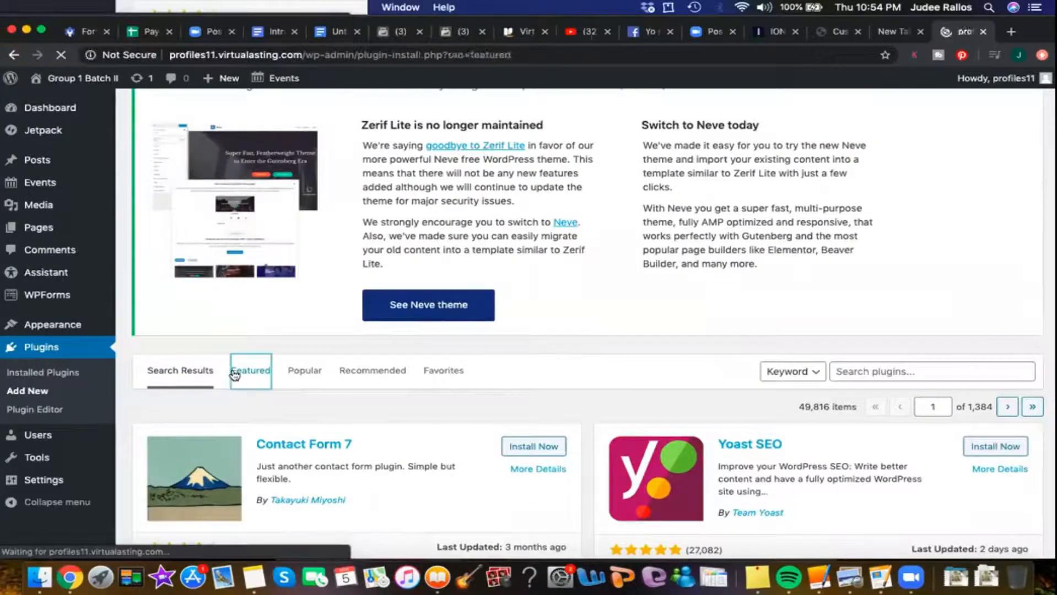
{"action": "scroll", "coordinate": [235, 374], "scroll_direction": "down", "scroll_amount": 8}
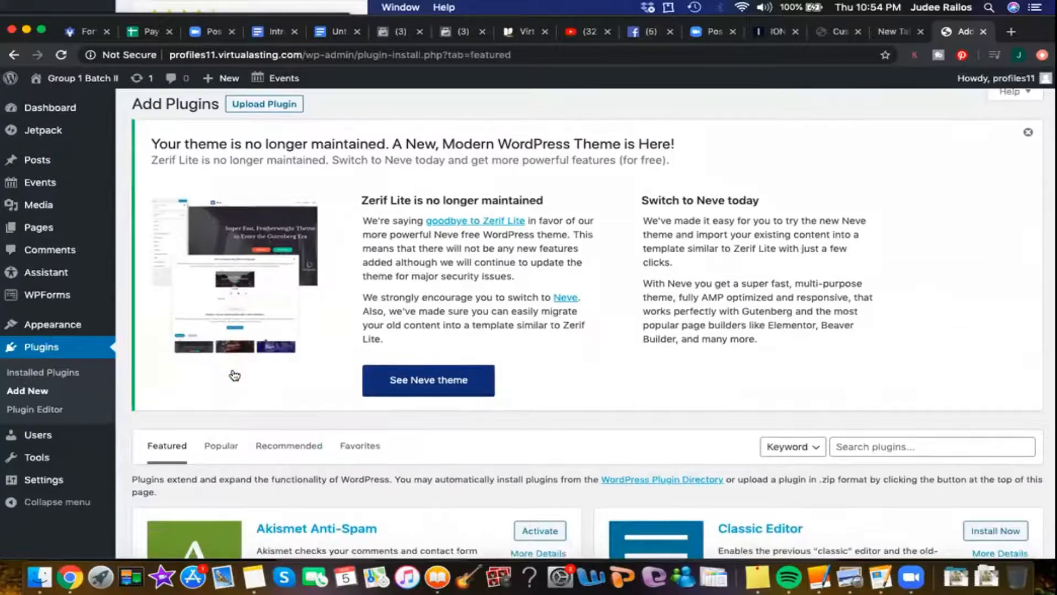
{"action": "scroll", "coordinate": [365, 378], "scroll_direction": "up", "scroll_amount": 1}
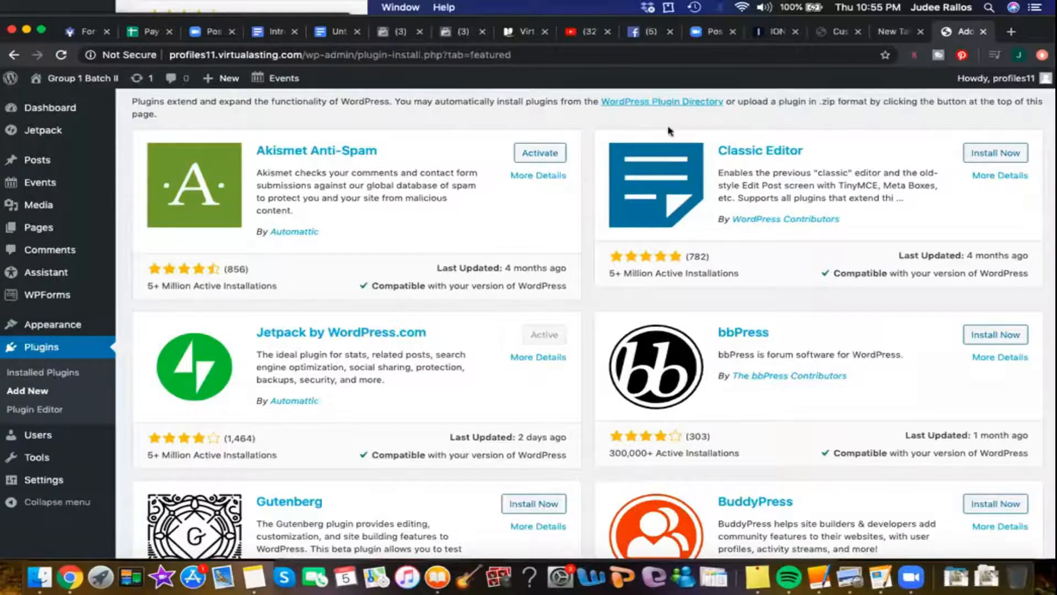
{"action": "scroll", "coordinate": [562, 214], "scroll_direction": "down", "scroll_amount": 3}
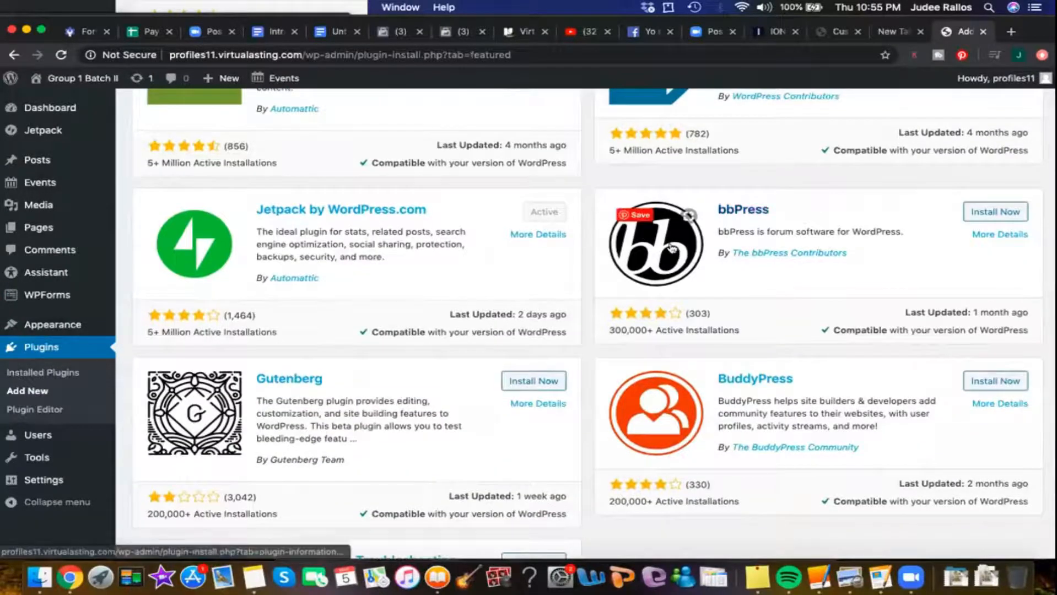
{"action": "scroll", "coordinate": [671, 244], "scroll_direction": "down", "scroll_amount": 3}
{"action": "scroll", "coordinate": [671, 243], "scroll_direction": "down", "scroll_amount": 4}
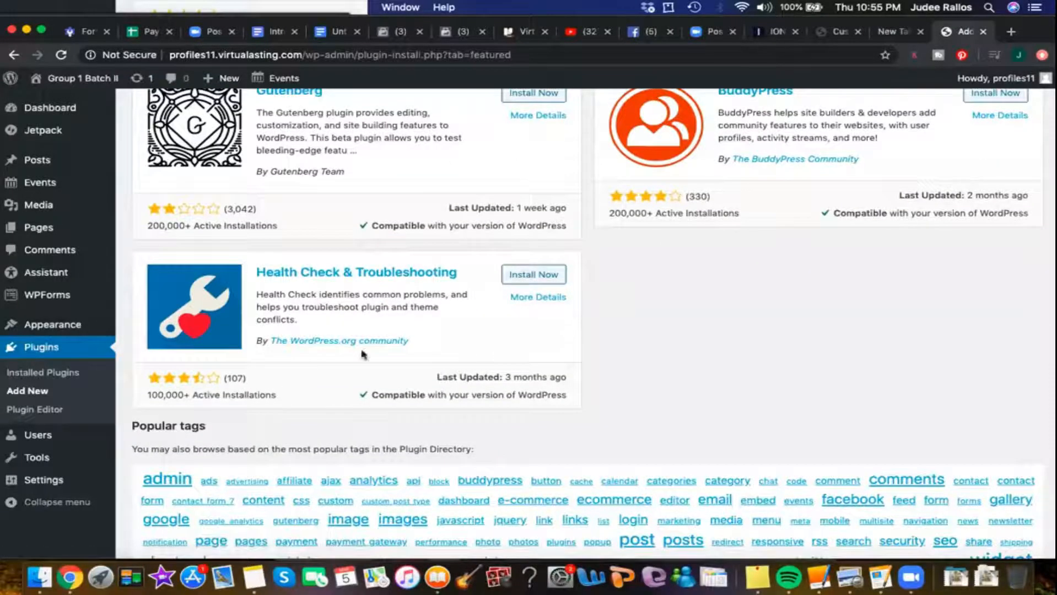
{"action": "scroll", "coordinate": [766, 318], "scroll_direction": "up", "scroll_amount": 10}
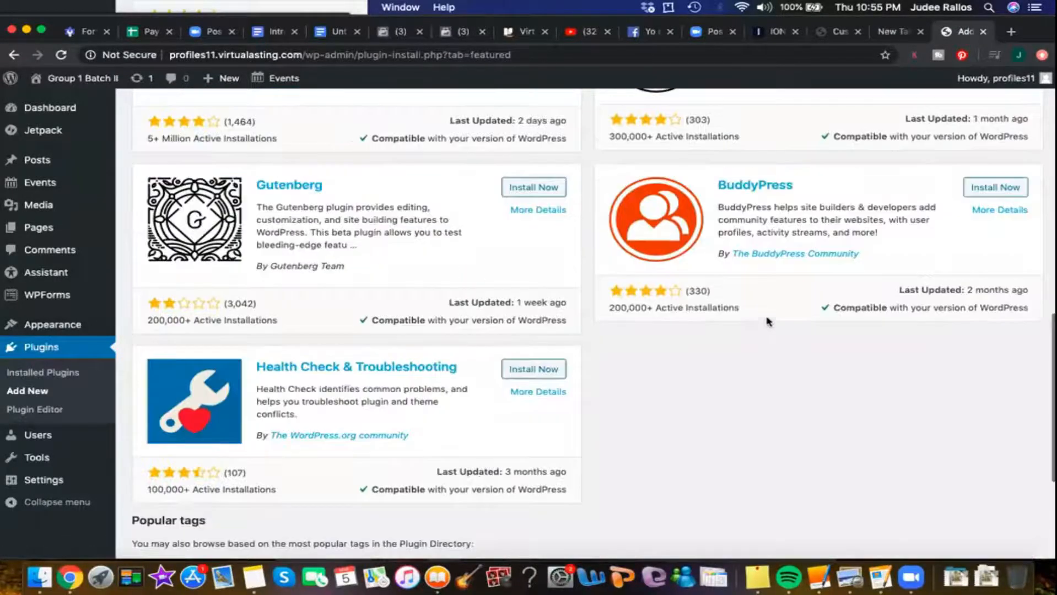
{"action": "scroll", "coordinate": [655, 362], "scroll_direction": "down", "scroll_amount": 5}
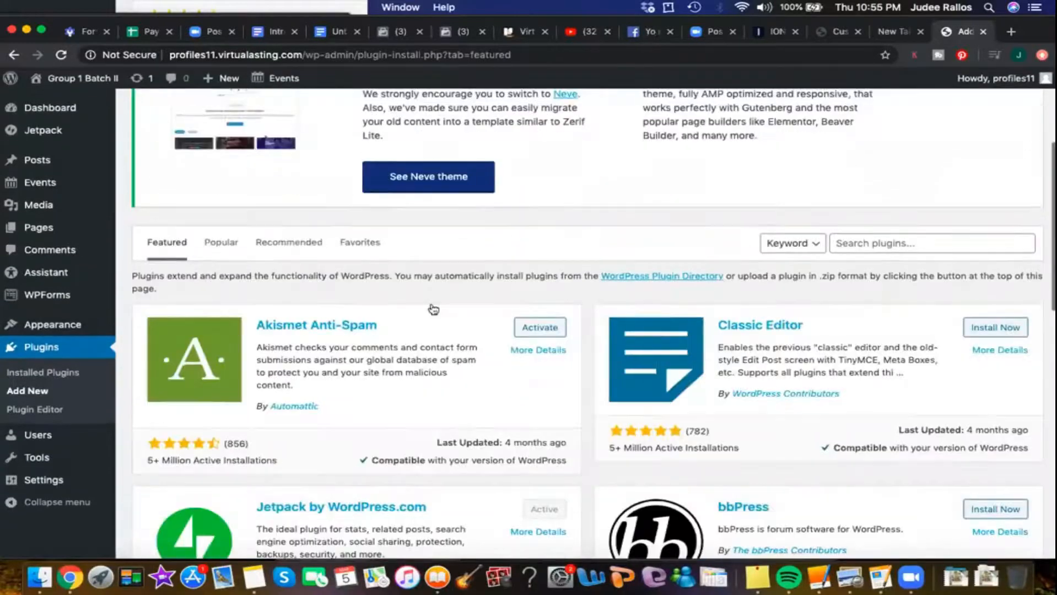
- Switch to the Popular plugins list, led by Contact Form 7 and Yoast SEO, and browse it
{"action": "left_click", "coordinate": [220, 242]}
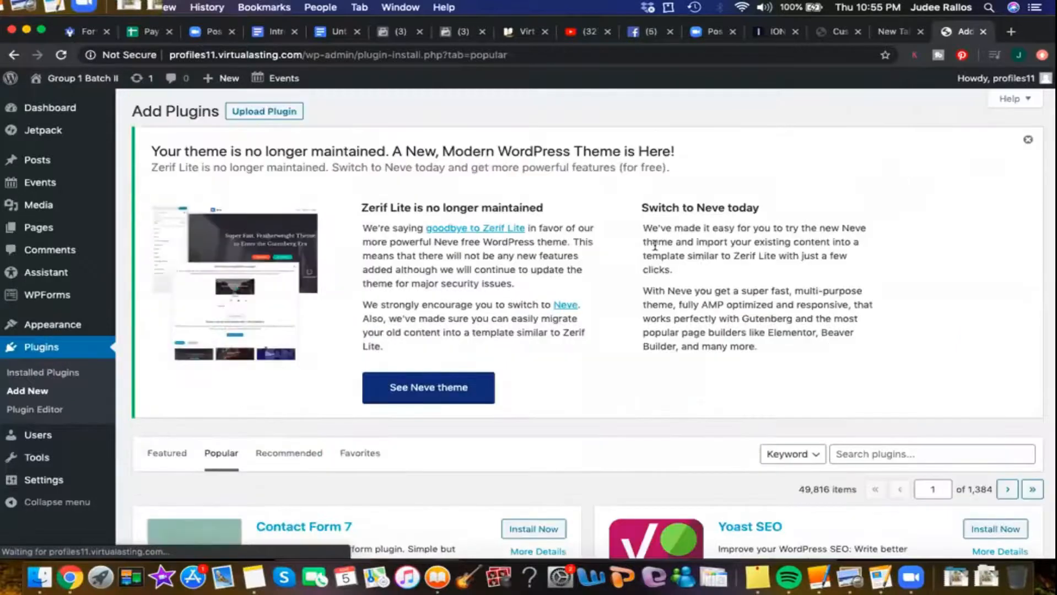
{"action": "scroll", "coordinate": [613, 348], "scroll_direction": "down", "scroll_amount": 5}
{"action": "scroll", "coordinate": [613, 349], "scroll_direction": "down", "scroll_amount": 3}
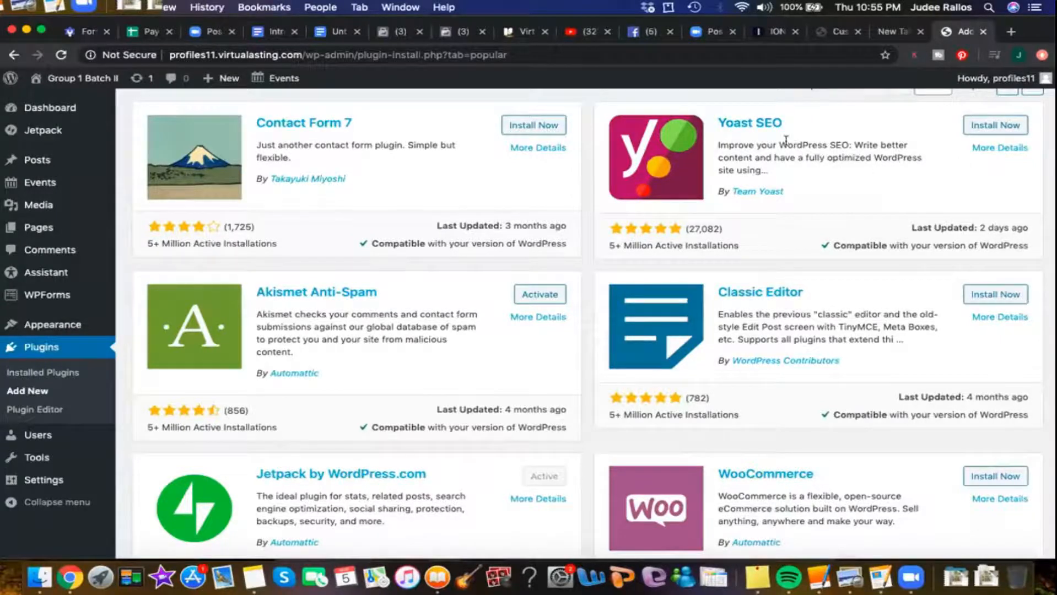
{"action": "scroll", "coordinate": [801, 160], "scroll_direction": "up", "scroll_amount": 3}
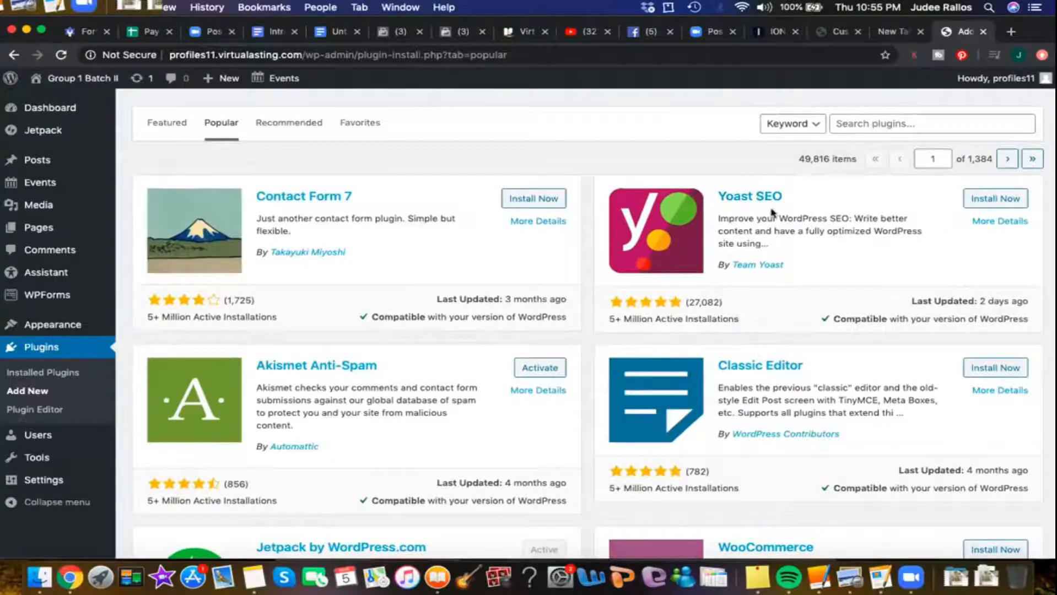
{"action": "scroll", "coordinate": [771, 211], "scroll_direction": "down", "scroll_amount": 1}
{"action": "scroll", "coordinate": [771, 211], "scroll_direction": "down", "scroll_amount": 3}
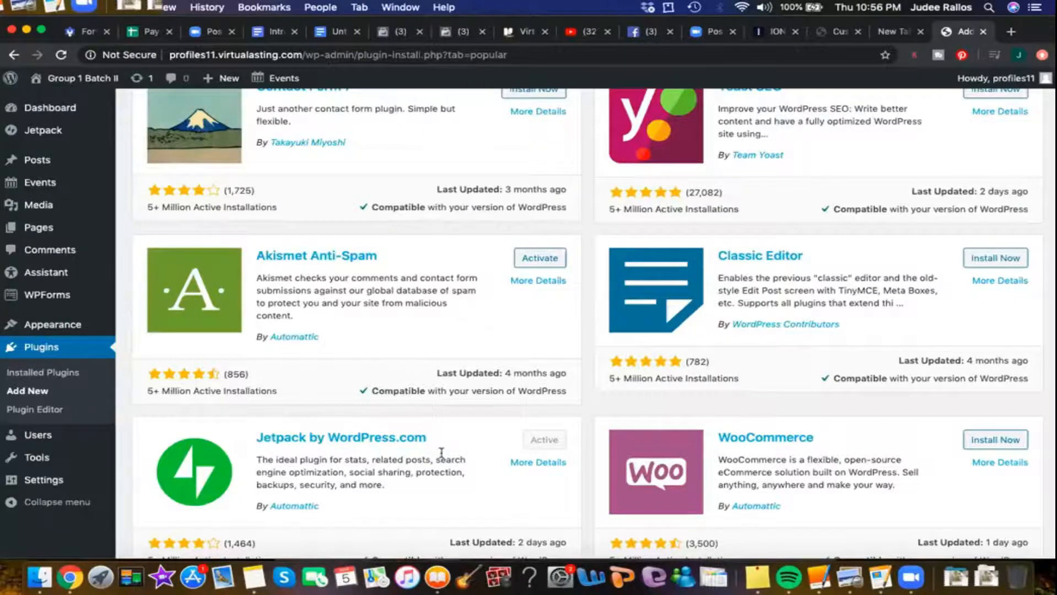
{"action": "scroll", "coordinate": [441, 453], "scroll_direction": "down", "scroll_amount": 8}
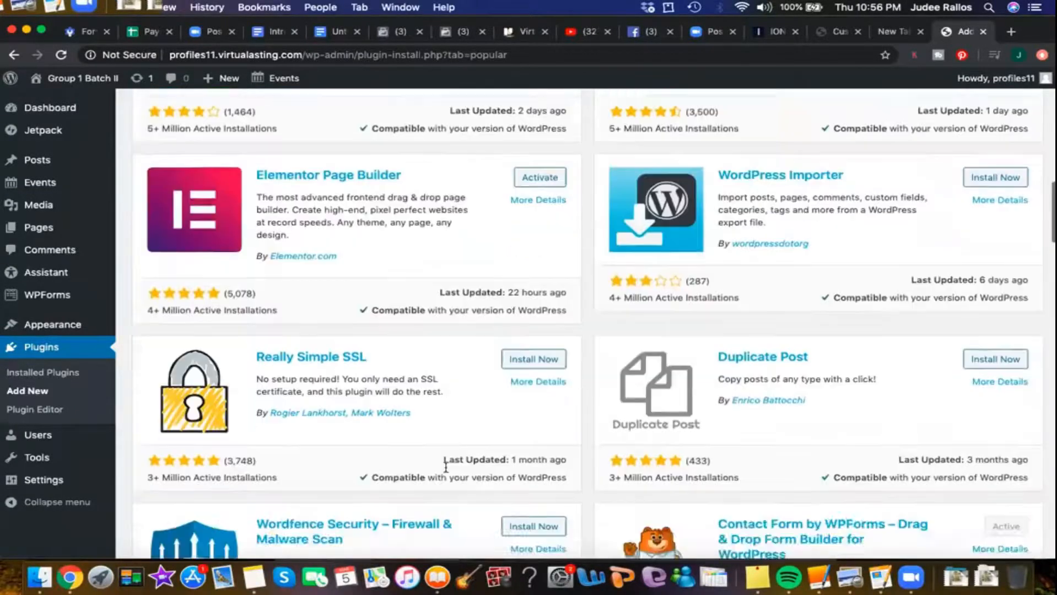
{"action": "scroll", "coordinate": [446, 467], "scroll_direction": "down", "scroll_amount": 5}
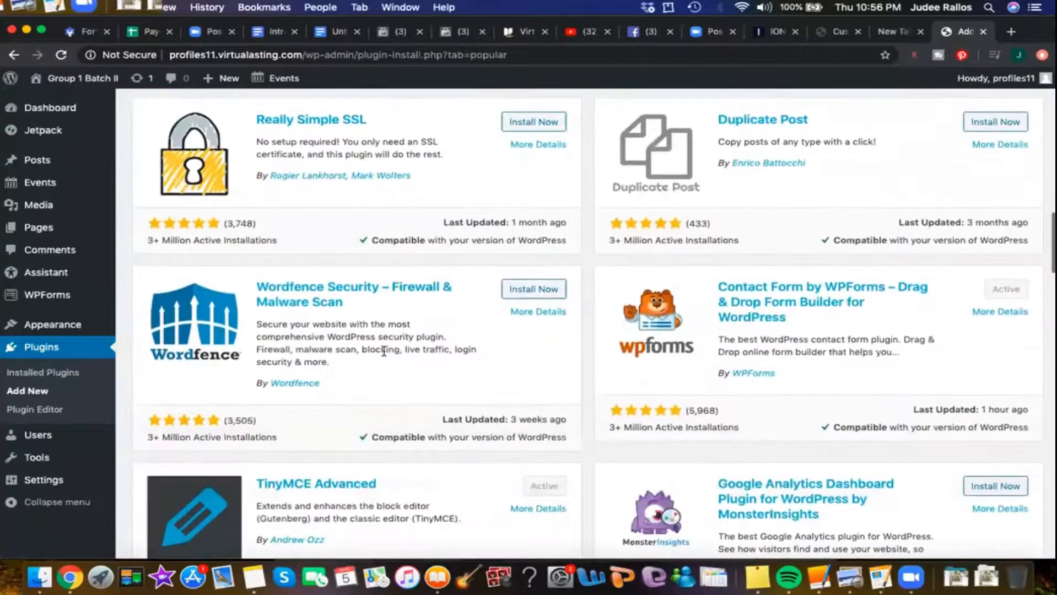
{"action": "scroll", "coordinate": [384, 351], "scroll_direction": "down", "scroll_amount": 5}
{"action": "scroll", "coordinate": [386, 356], "scroll_direction": "down", "scroll_amount": 10}
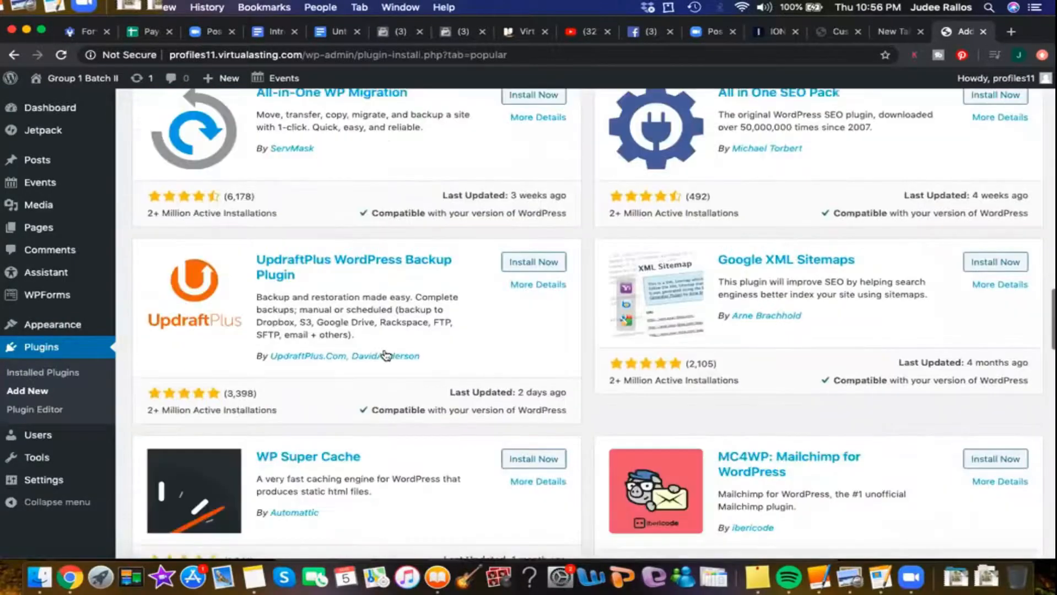
{"action": "scroll", "coordinate": [384, 354], "scroll_direction": "down", "scroll_amount": 10}
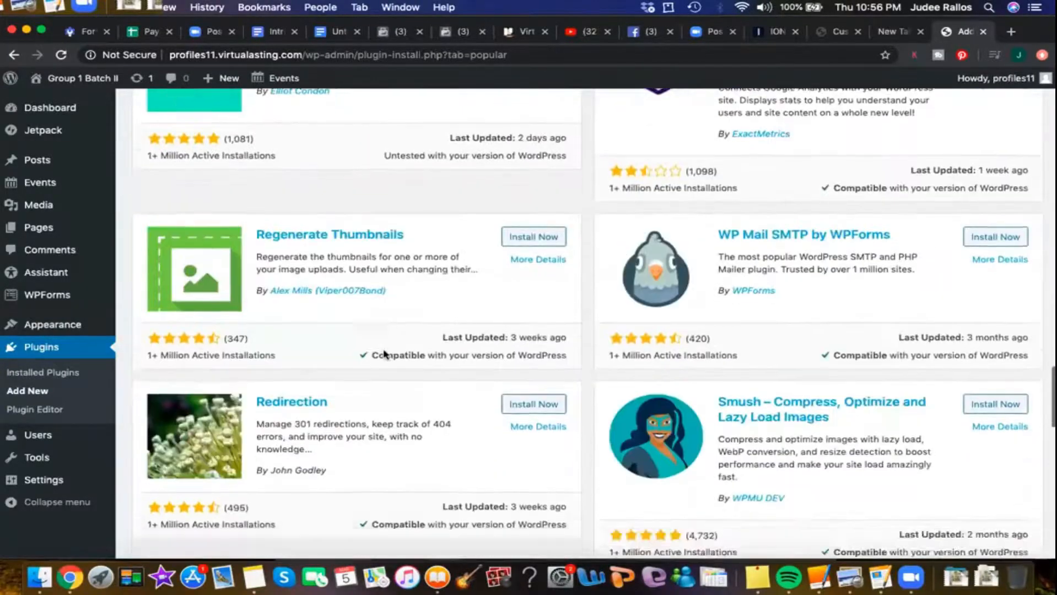
{"action": "scroll", "coordinate": [384, 354], "scroll_direction": "down", "scroll_amount": 7}
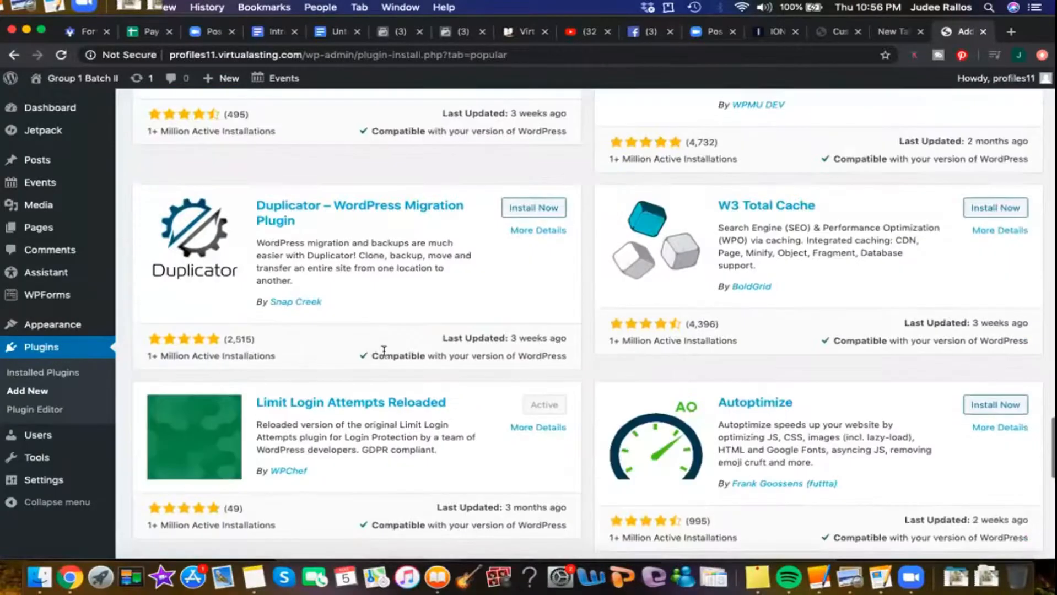
{"action": "scroll", "coordinate": [385, 354], "scroll_direction": "down", "scroll_amount": 5}
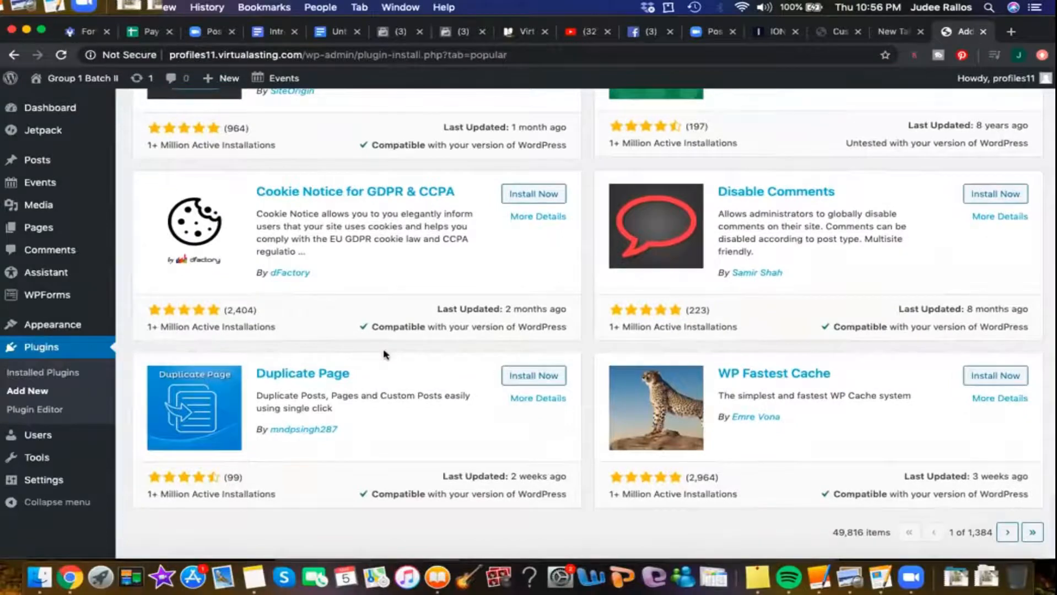
{"action": "scroll", "coordinate": [384, 354], "scroll_direction": "down", "scroll_amount": 2}
{"action": "scroll", "coordinate": [384, 355], "scroll_direction": "up", "scroll_amount": 20}
{"action": "scroll", "coordinate": [384, 352], "scroll_direction": "up", "scroll_amount": 15}
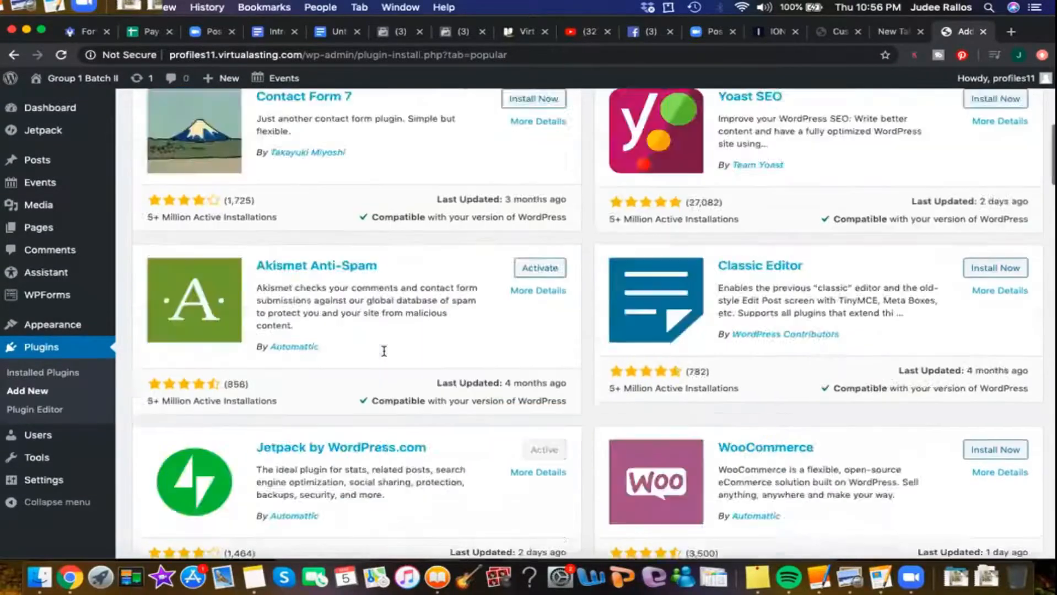
{"action": "scroll", "coordinate": [385, 349], "scroll_direction": "down", "scroll_amount": 3}
{"action": "scroll", "coordinate": [490, 359], "scroll_direction": "down", "scroll_amount": 3}
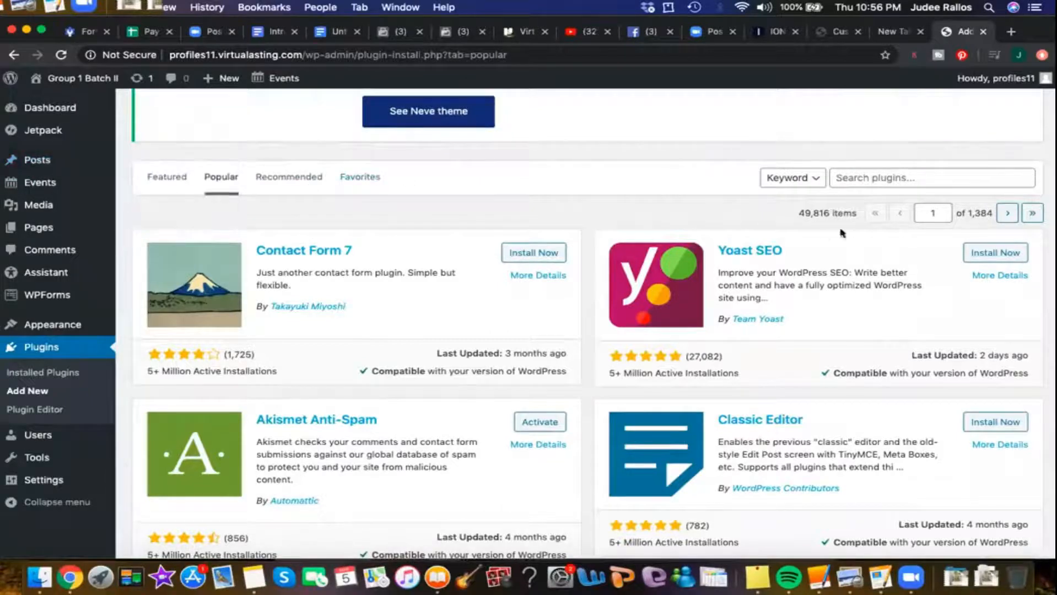
{"action": "left_click", "coordinate": [171, 182]}
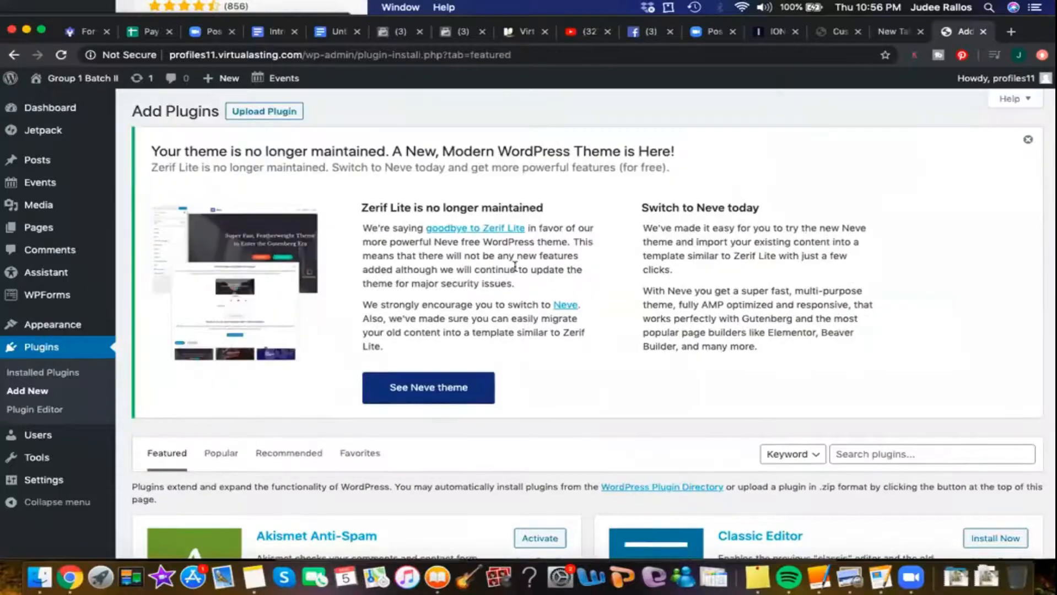
{"action": "scroll", "coordinate": [531, 276], "scroll_direction": "down", "scroll_amount": 5}
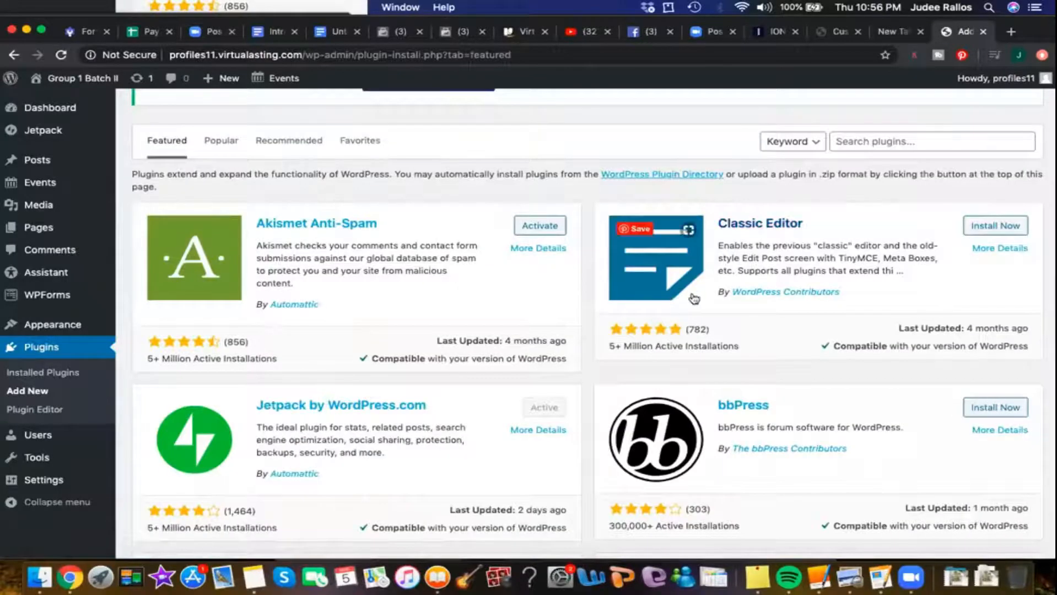
{"action": "scroll", "coordinate": [692, 297], "scroll_direction": "down", "scroll_amount": 10}
{"action": "scroll", "coordinate": [692, 297], "scroll_direction": "up", "scroll_amount": 10}
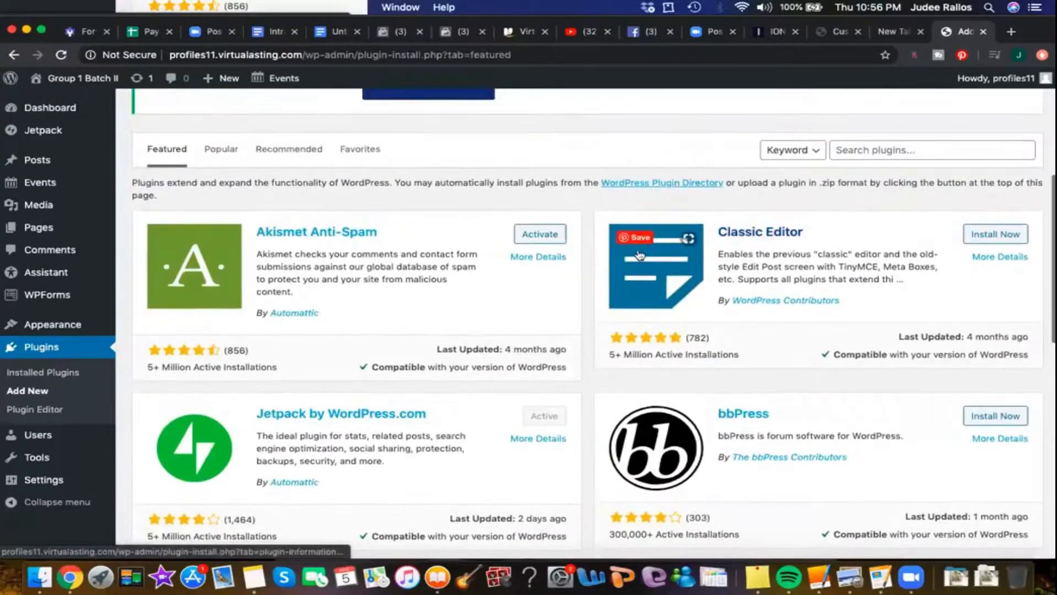
{"action": "left_click", "coordinate": [227, 145]}
{"action": "left_click", "coordinate": [228, 146]}
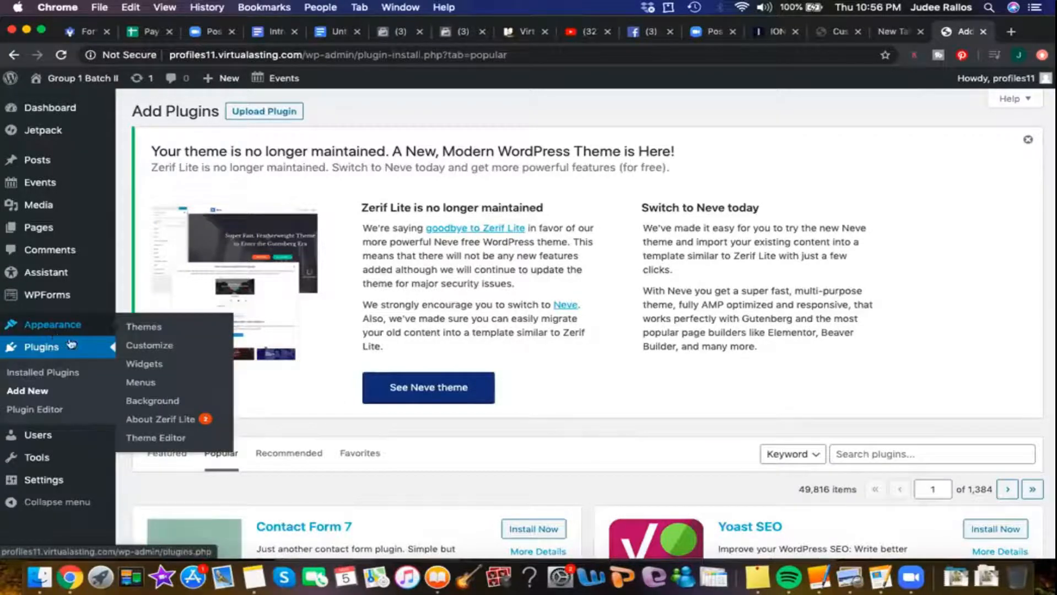
{"action": "mouse_move", "coordinate": [80, 326]}
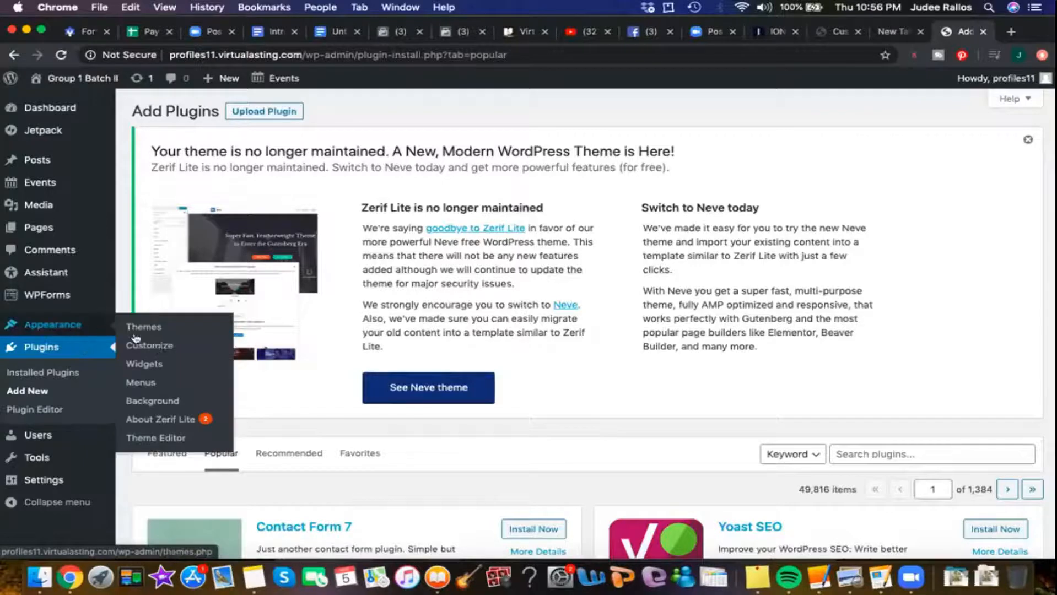
- Open the WordPress Widgets admin page and scroll through it
{"action": "left_click", "coordinate": [161, 365]}
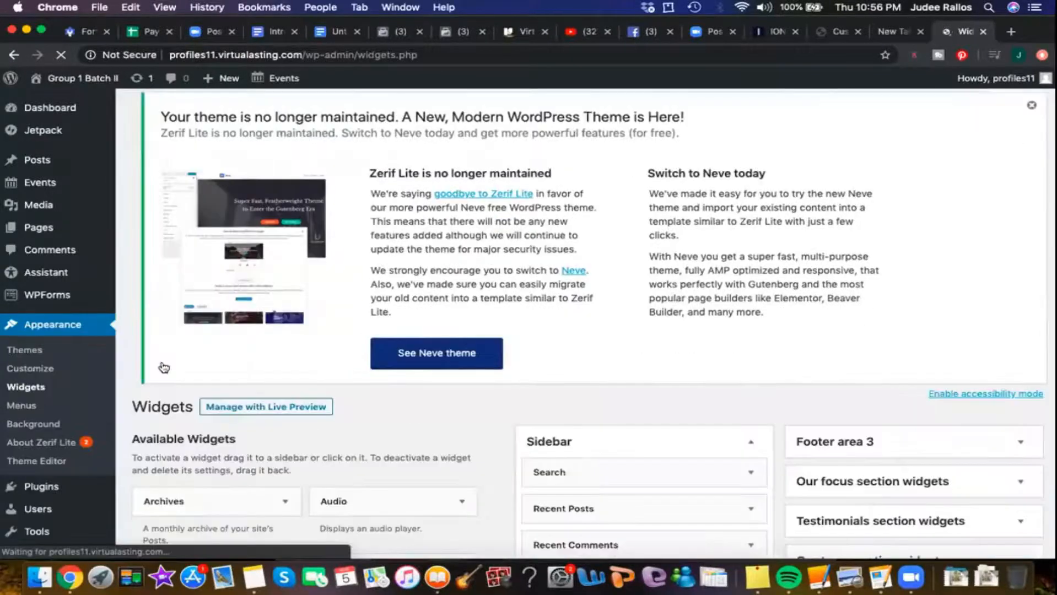
{"action": "scroll", "coordinate": [193, 355], "scroll_direction": "down", "scroll_amount": 3}
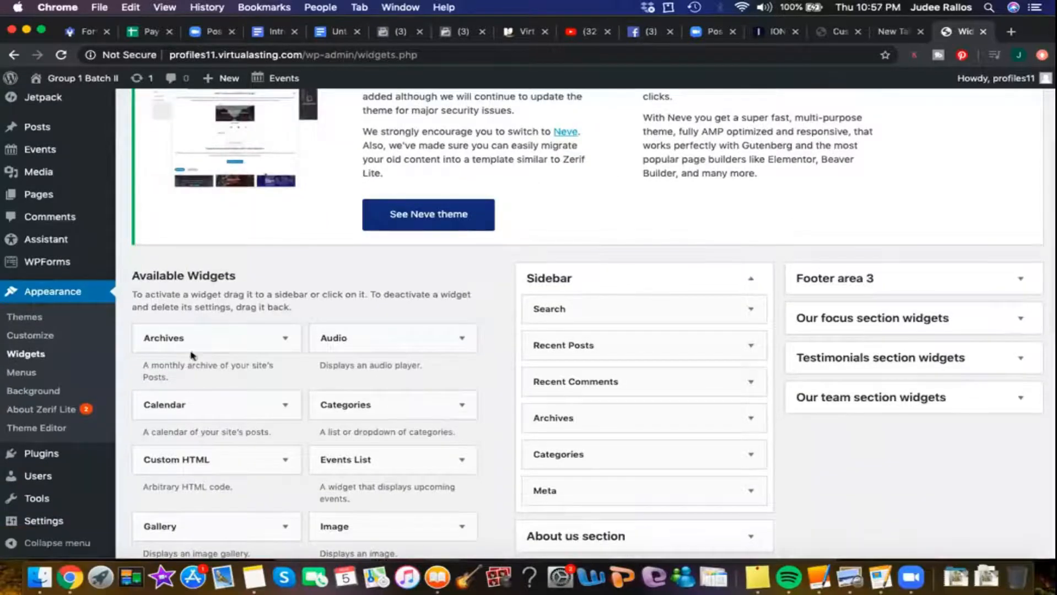
{"action": "scroll", "coordinate": [263, 363], "scroll_direction": "down", "scroll_amount": 2}
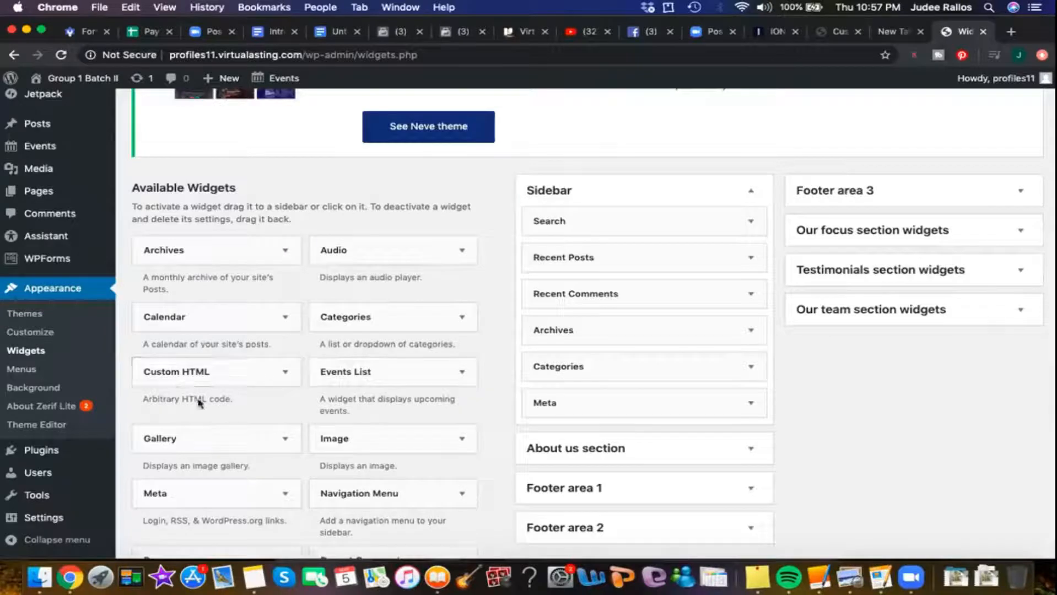
- Expand and collapse the Custom HTML widget, then switch to the Facebook tab
{"action": "left_click", "coordinate": [283, 376]}
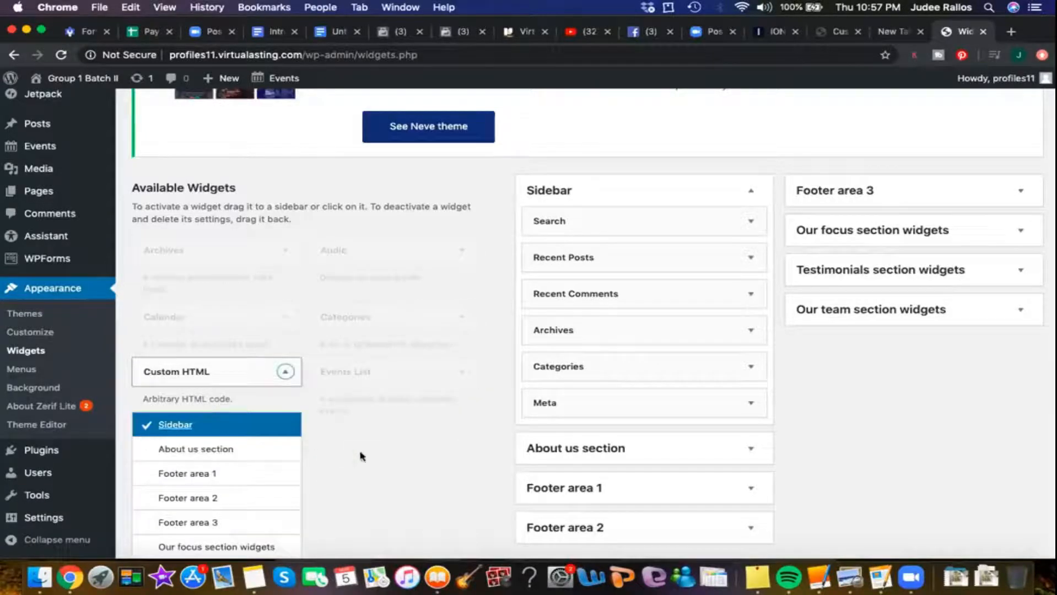
{"action": "left_click", "coordinate": [285, 372]}
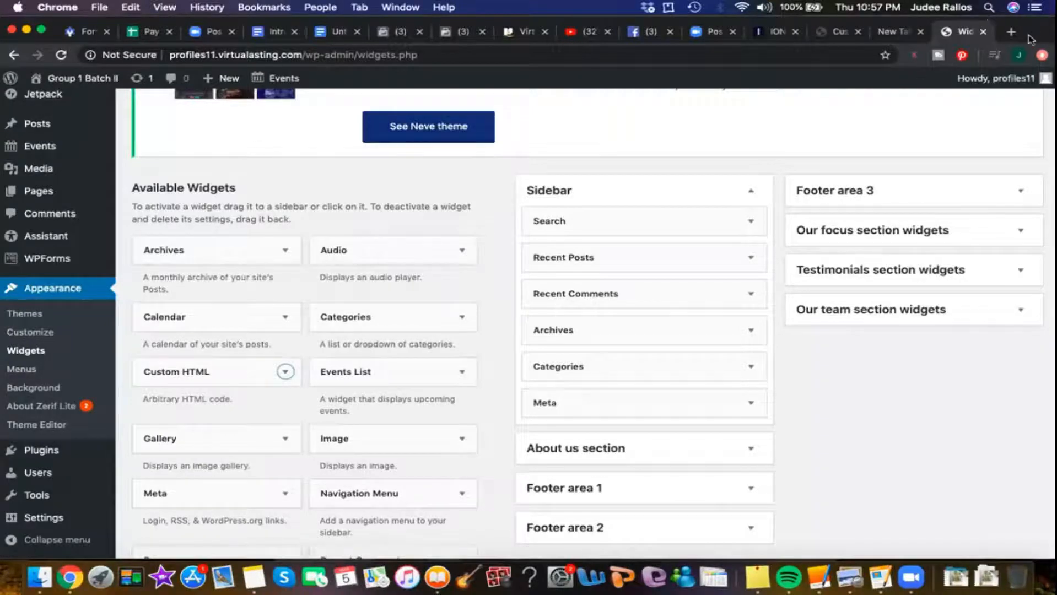
{"action": "left_click", "coordinate": [645, 31]}
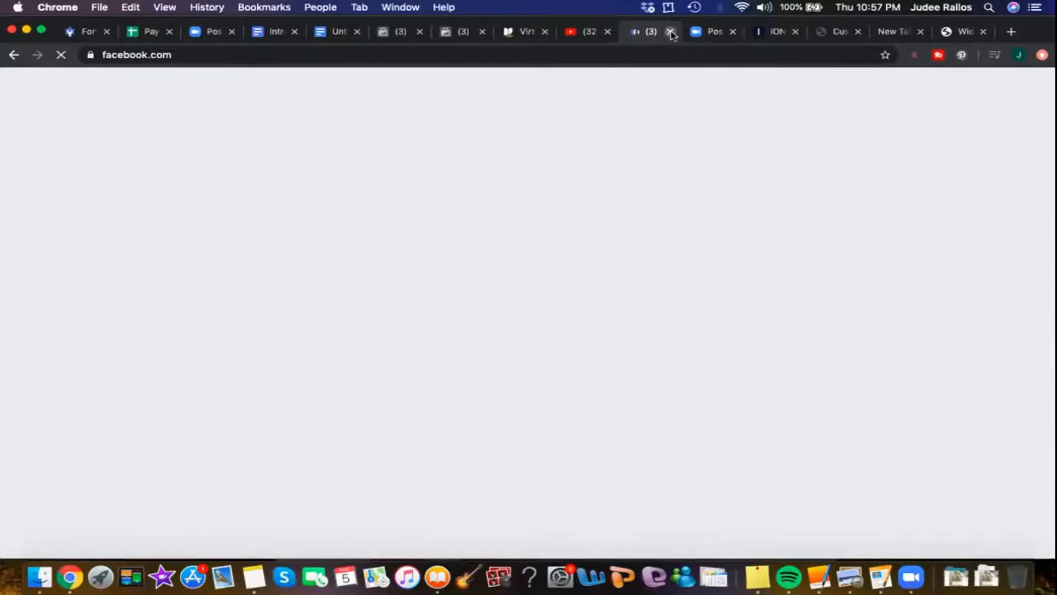
- Close the loading Facebook tab and look over the Ads Manager, Google Docs and Google Admin tabs
{"action": "left_click", "coordinate": [670, 32]}
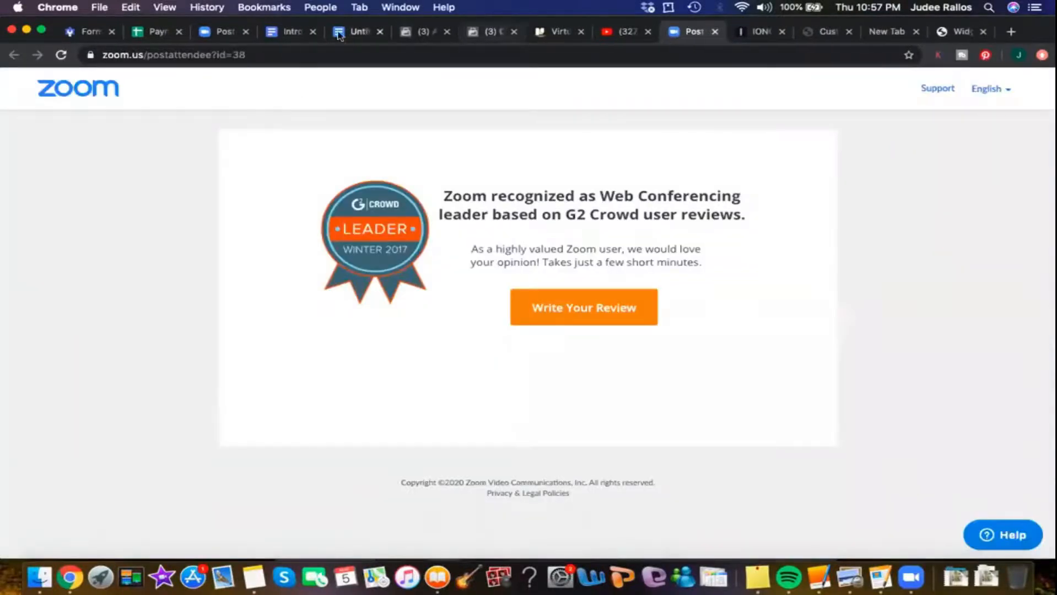
{"action": "left_click", "coordinate": [421, 34]}
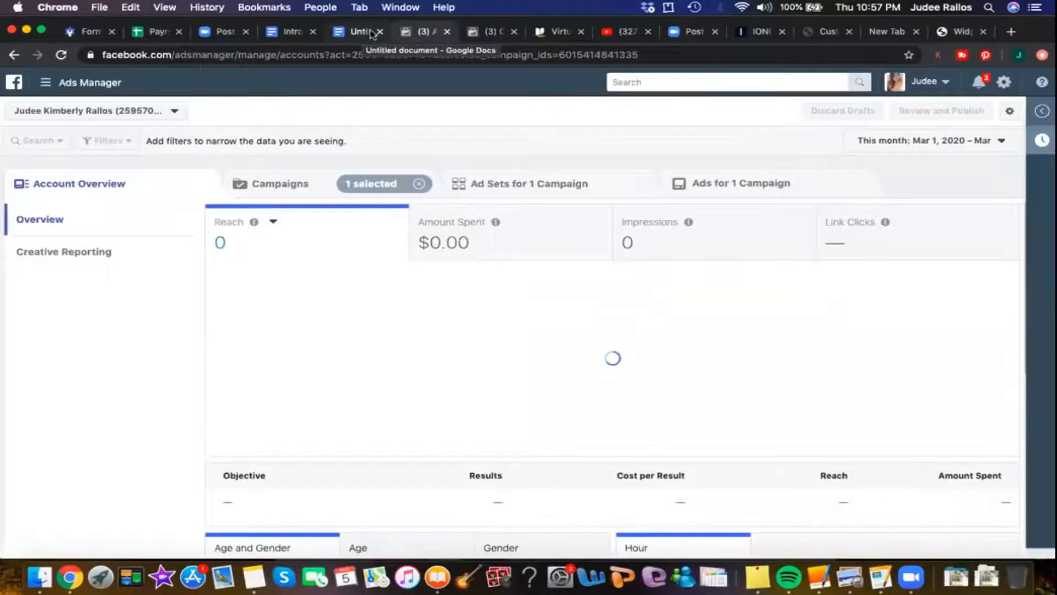
{"action": "left_click", "coordinate": [341, 36]}
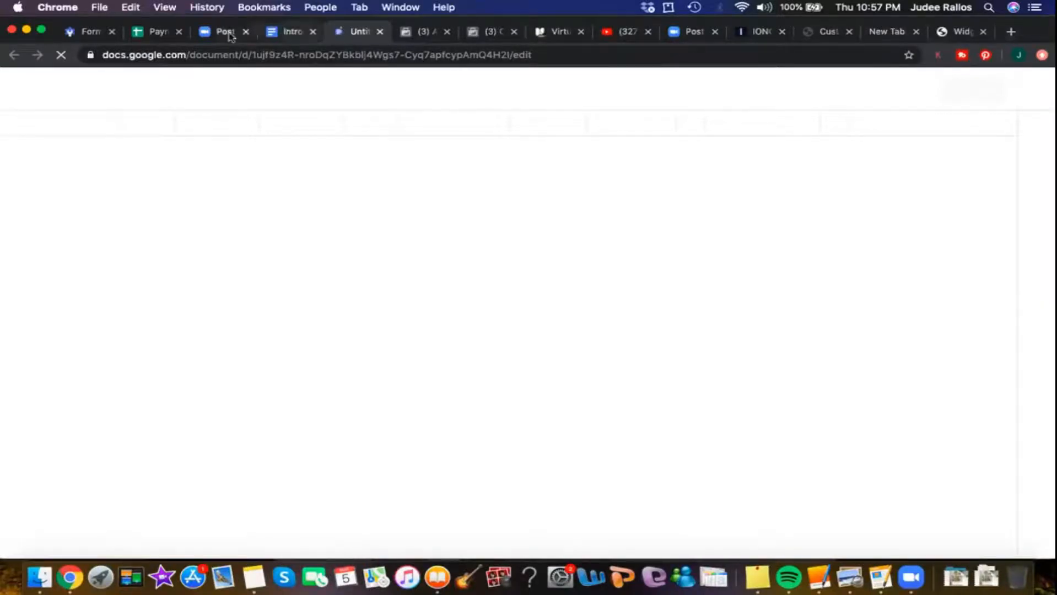
{"action": "left_click", "coordinate": [88, 33]}
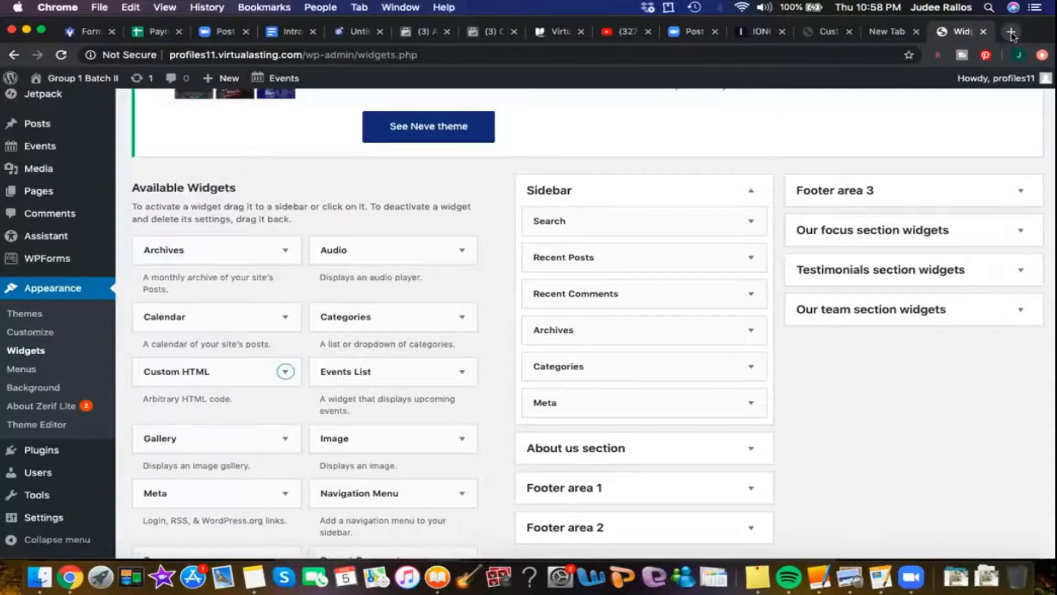
- Open and close a blank tab, then return to the Ads Manager campaign overview
{"action": "key", "text": "super+t"}
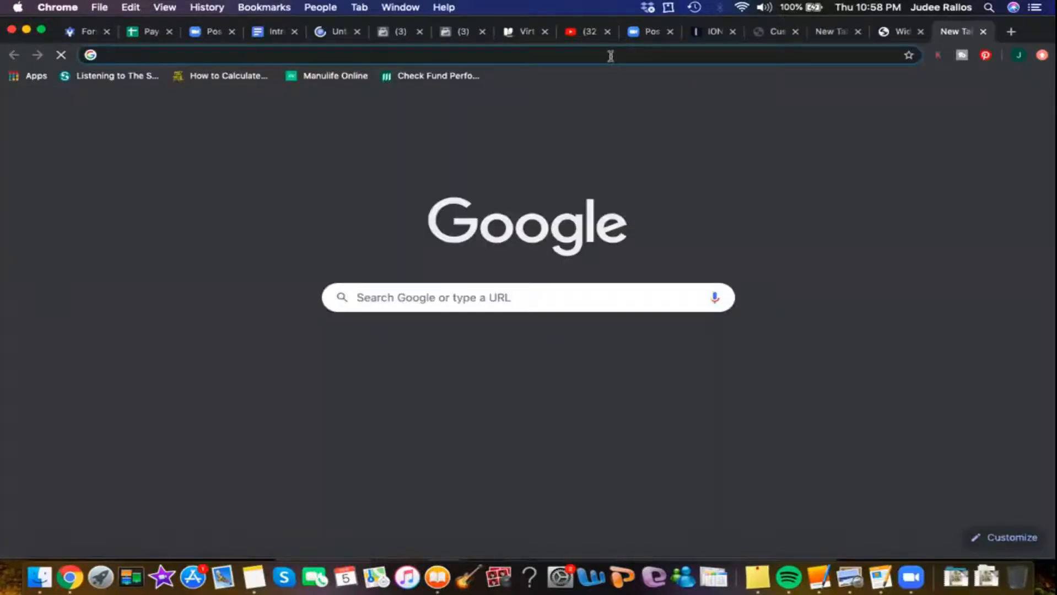
{"action": "key", "text": "super+w"}
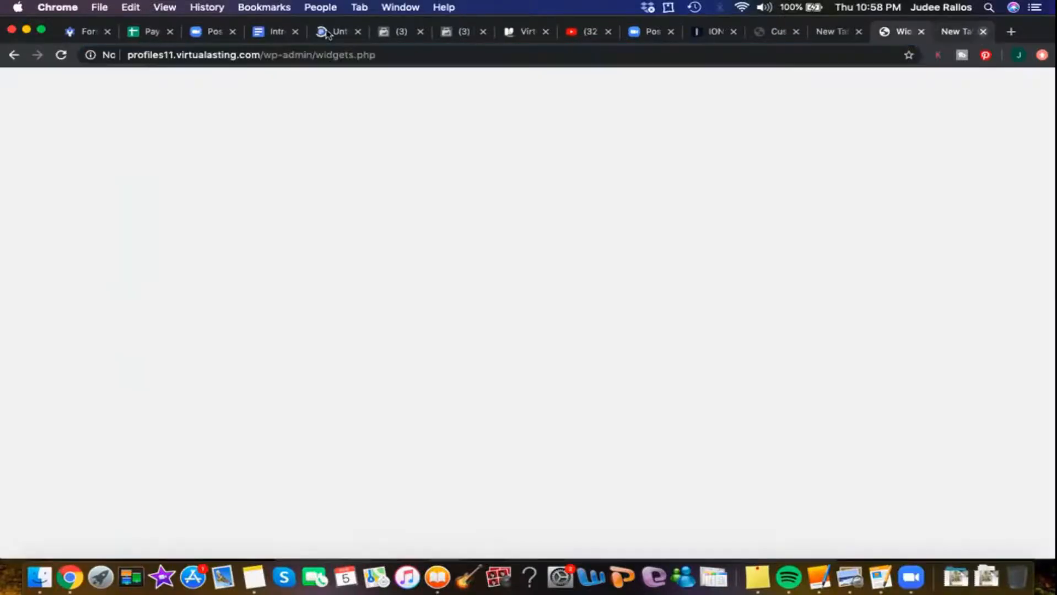
{"action": "left_click", "coordinate": [503, 32]}
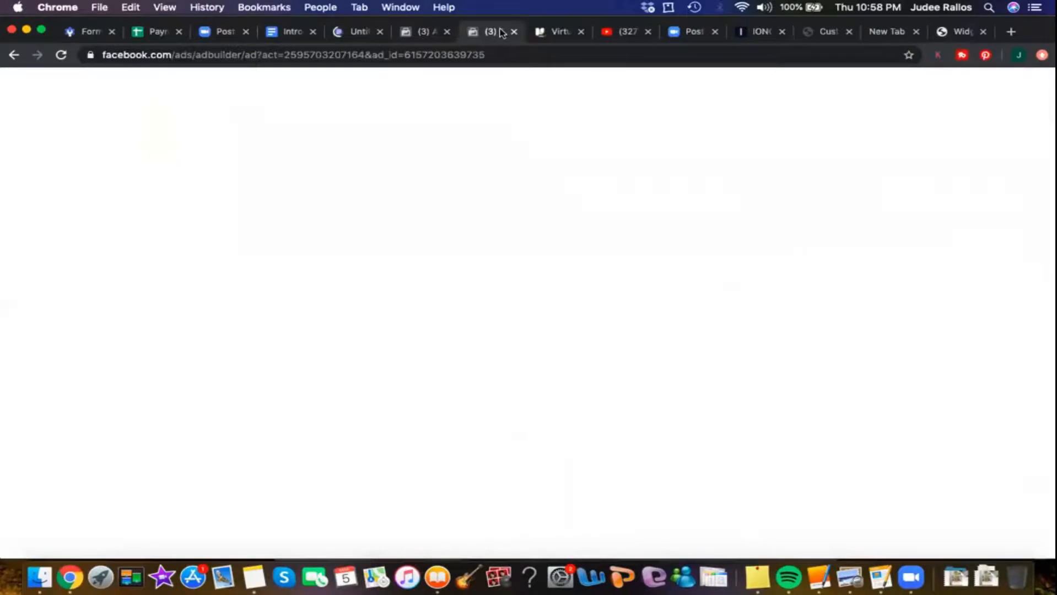
{"action": "left_click", "coordinate": [406, 37]}
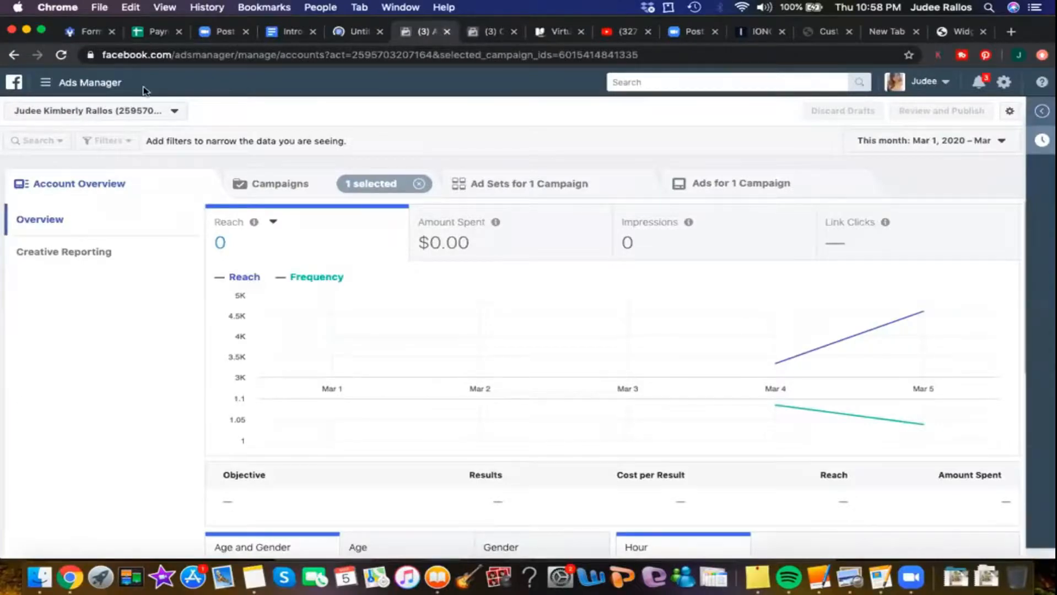
- Go from the Ads Manager menu to Events Manager's Pixels page and scroll to Create a Pixel
{"action": "left_click", "coordinate": [88, 83]}
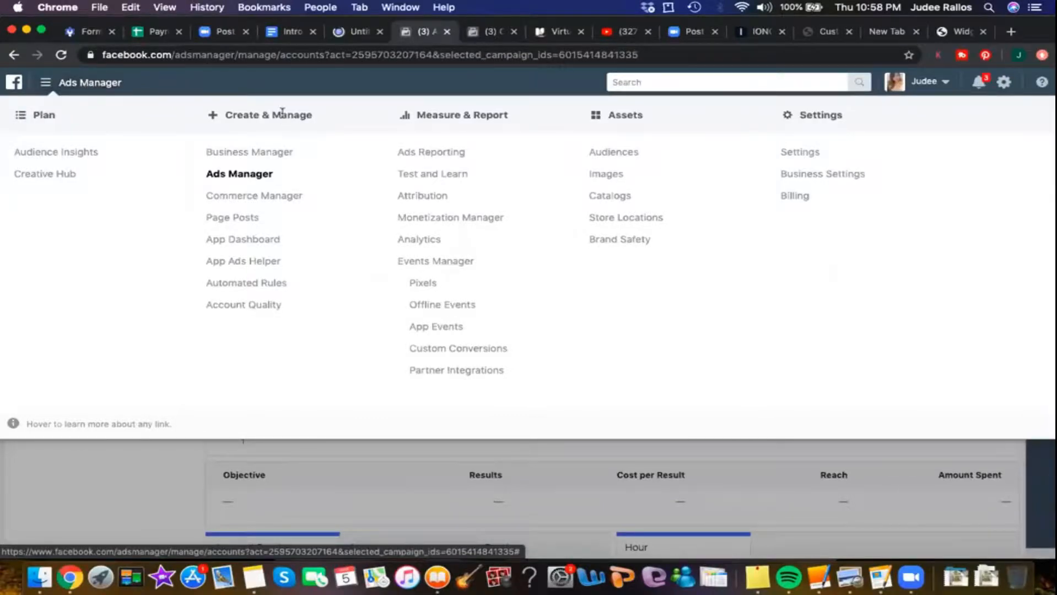
{"action": "left_click", "coordinate": [422, 283]}
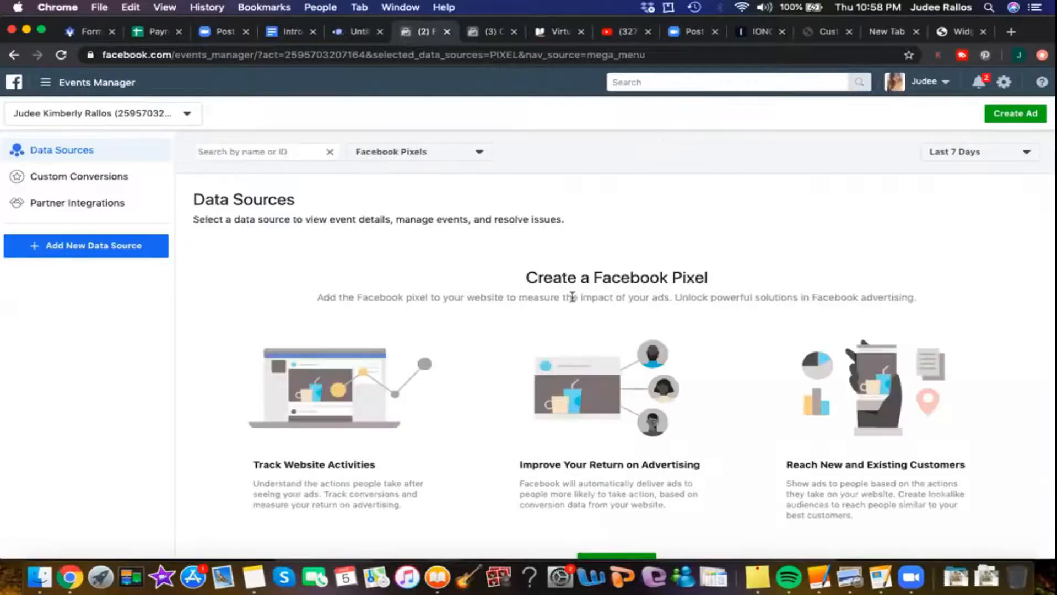
{"action": "scroll", "coordinate": [572, 297], "scroll_direction": "down", "scroll_amount": 2}
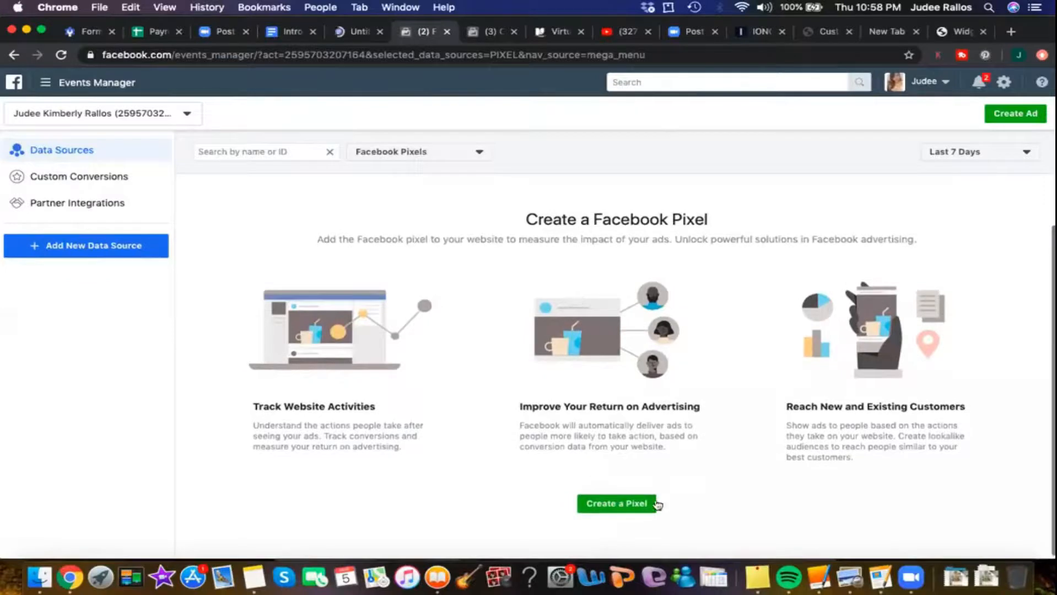
- Create a new Facebook Pixel named 'a', leaving the website URL empty
{"action": "left_click", "coordinate": [602, 507]}
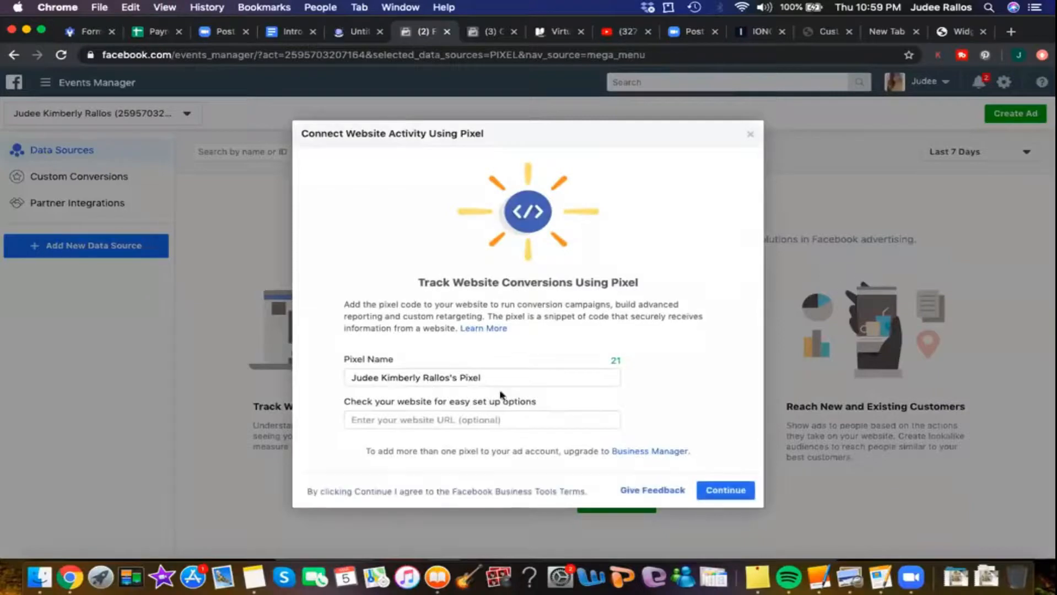
{"action": "left_click", "coordinate": [521, 375]}
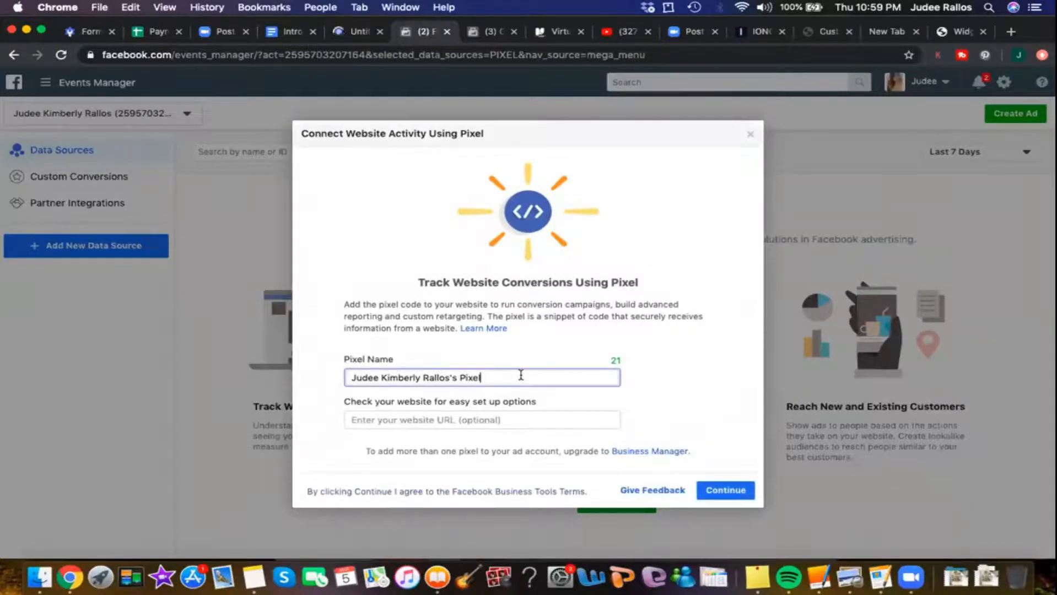
{"action": "triple_click", "coordinate": [424, 375]}
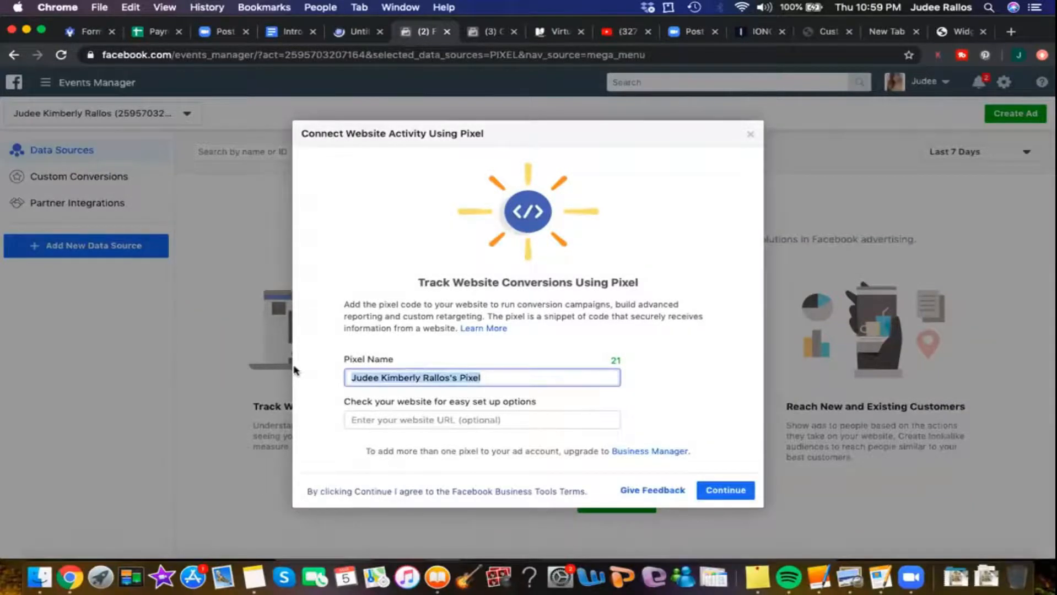
{"action": "key", "text": "BackSpace"}
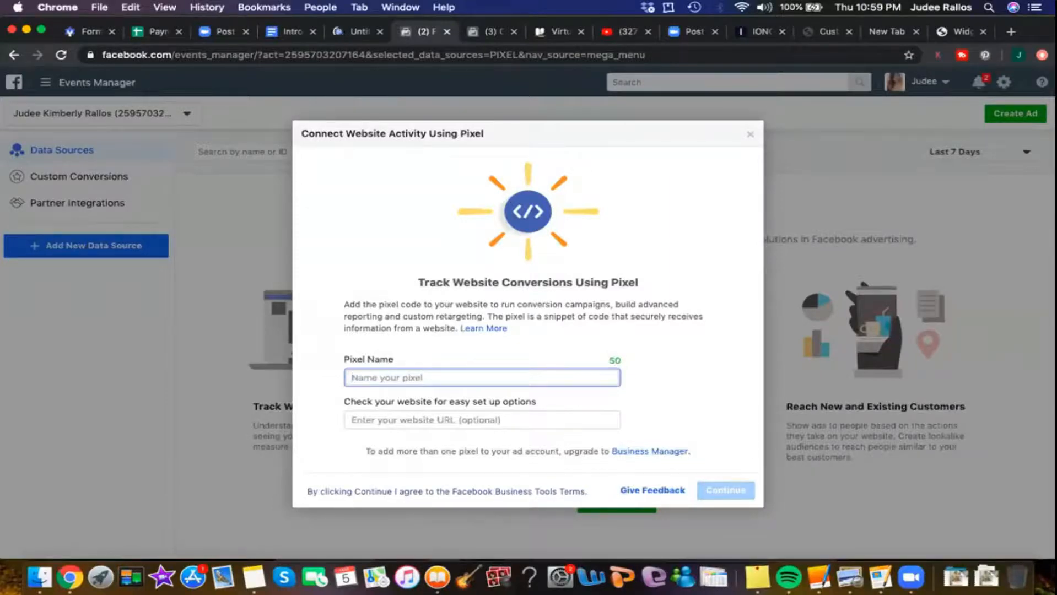
{"action": "type", "text": "a"}
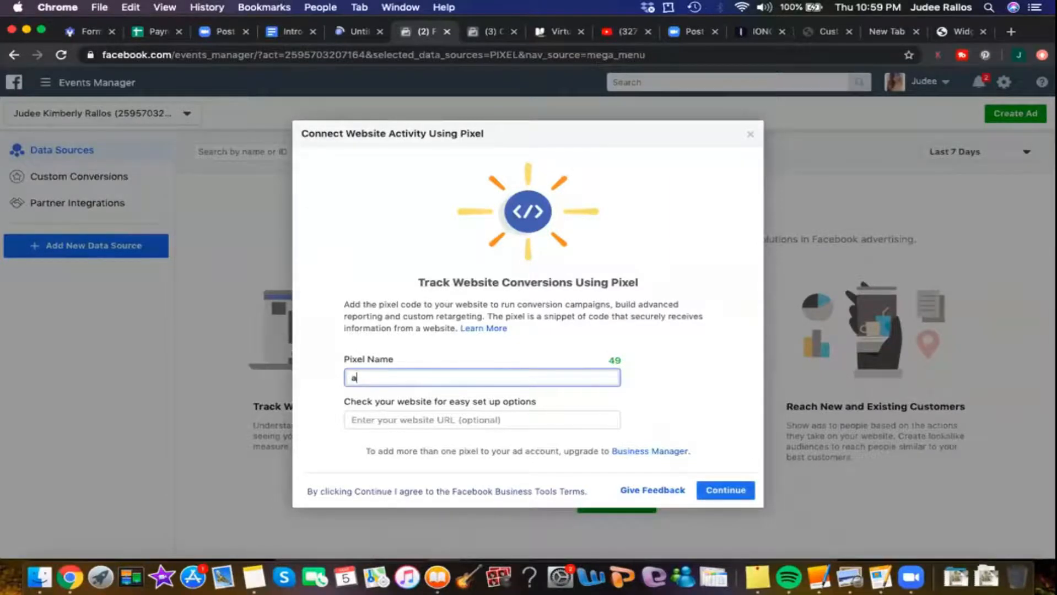
{"action": "left_click", "coordinate": [365, 419]}
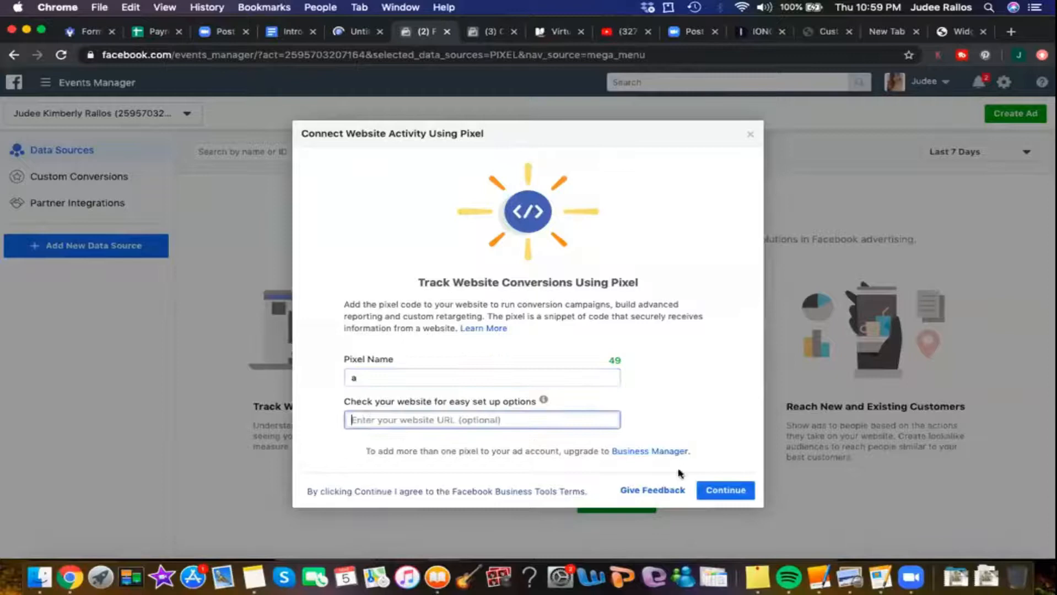
{"action": "left_click", "coordinate": [723, 492]}
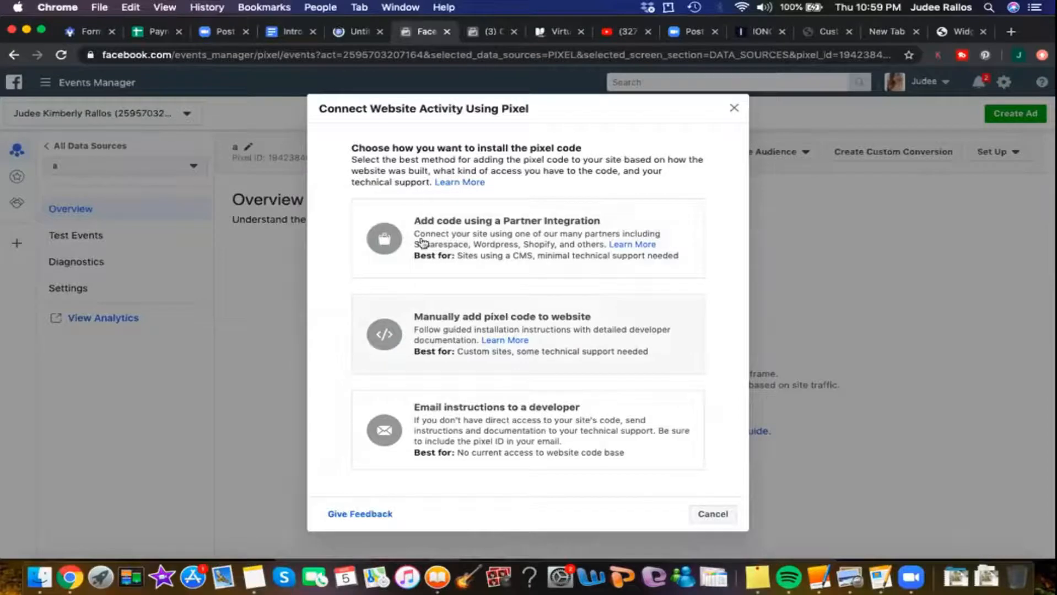
- Pick partner integration with WordPress, then go back to the Data Sources page
{"action": "left_click", "coordinate": [458, 246]}
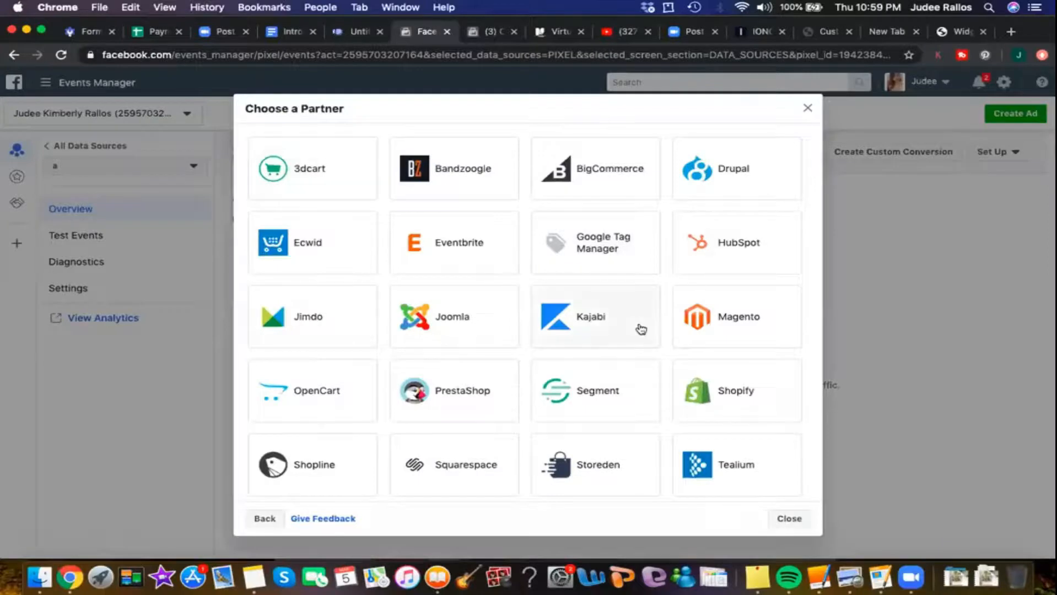
{"action": "scroll", "coordinate": [639, 328], "scroll_direction": "down", "scroll_amount": 2}
{"action": "scroll", "coordinate": [637, 329], "scroll_direction": "down", "scroll_amount": 2}
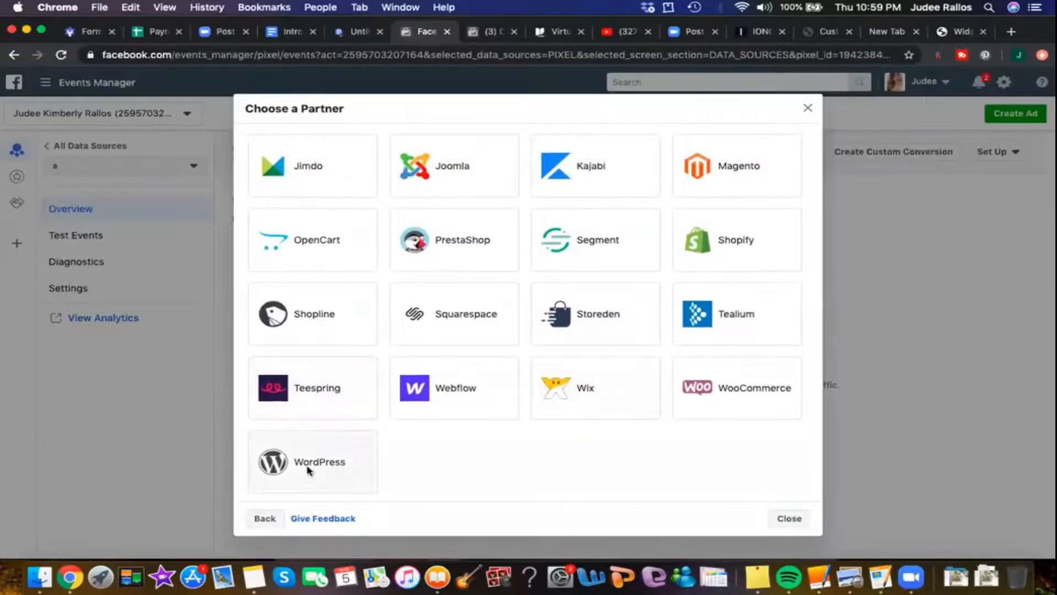
{"action": "left_click", "coordinate": [307, 470]}
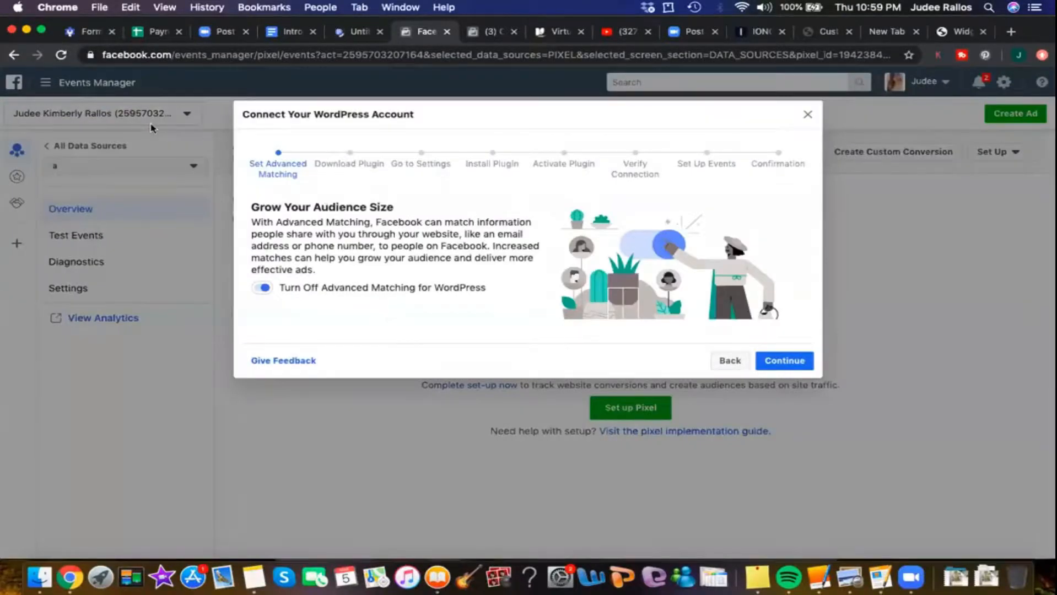
{"action": "left_click", "coordinate": [14, 55]}
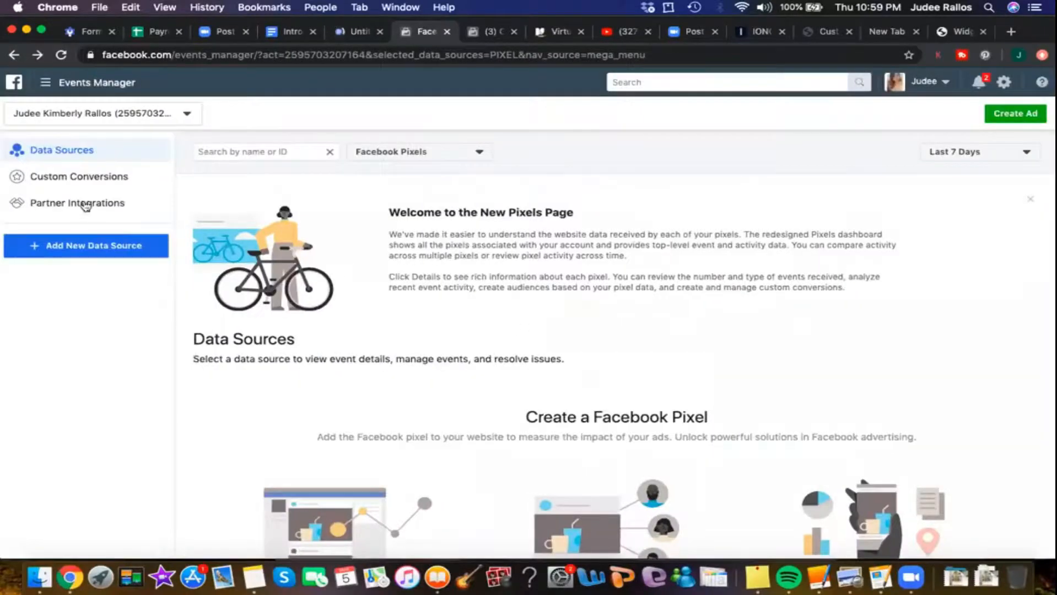
{"action": "scroll", "coordinate": [375, 299], "scroll_direction": "down", "scroll_amount": 4}
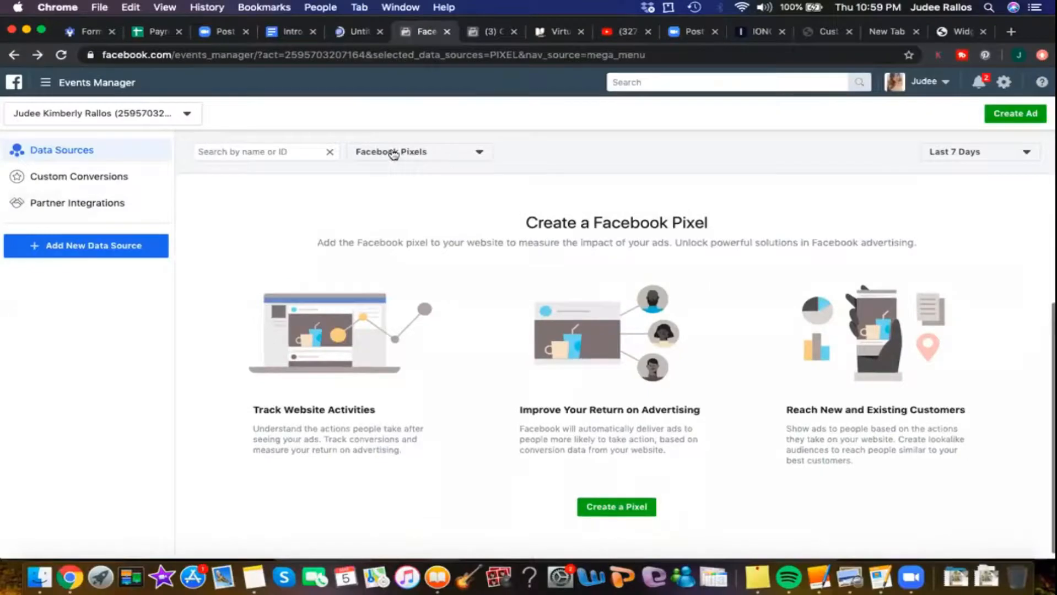
- Open pixel a's overview from the pixel search, then close two leftover browser tabs
{"action": "left_click", "coordinate": [273, 152]}
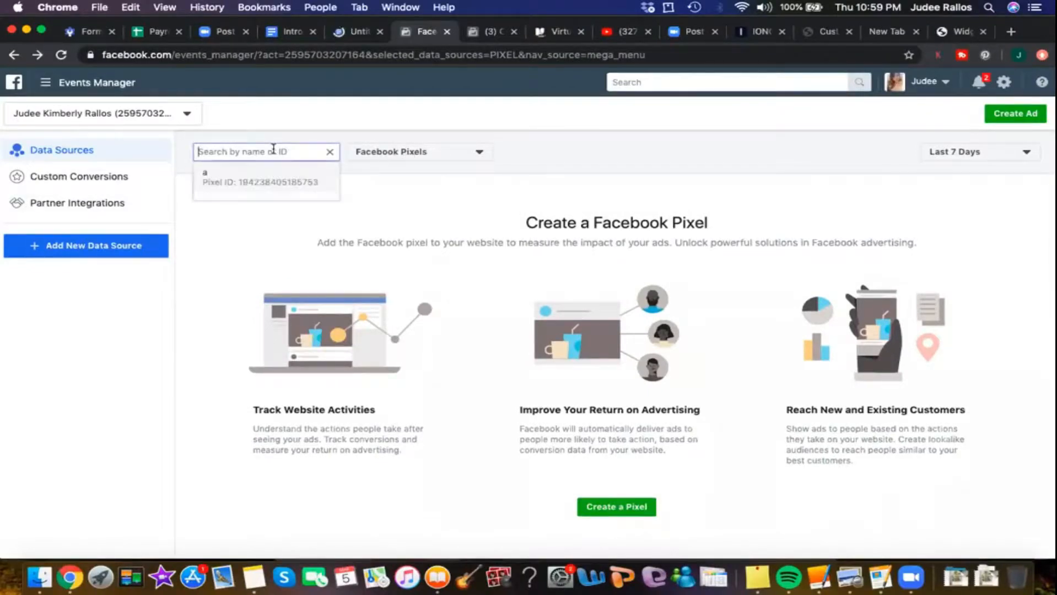
{"action": "left_click", "coordinate": [264, 178]}
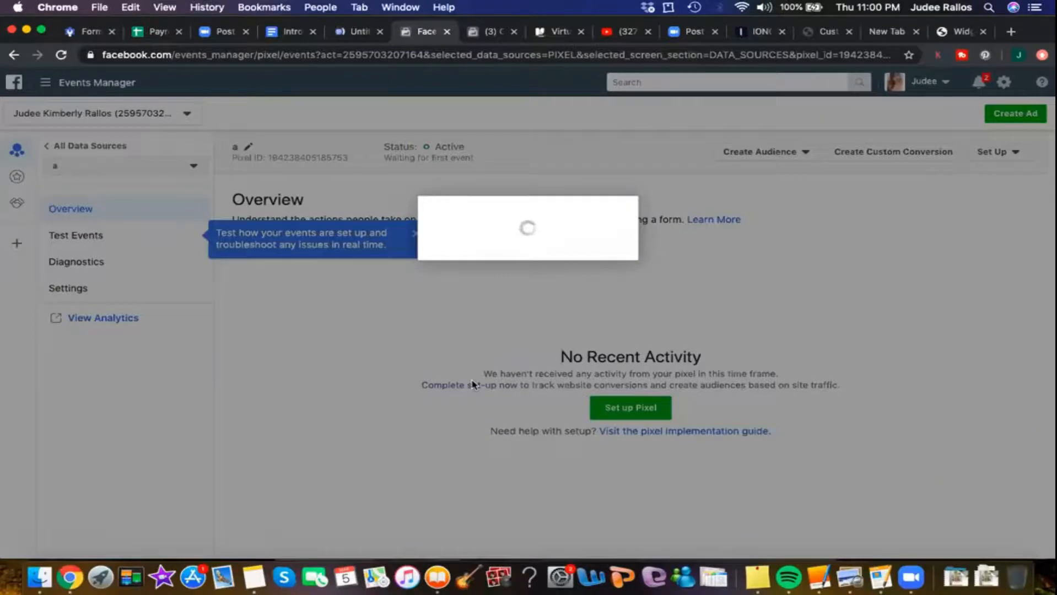
{"action": "left_click", "coordinate": [380, 33]}
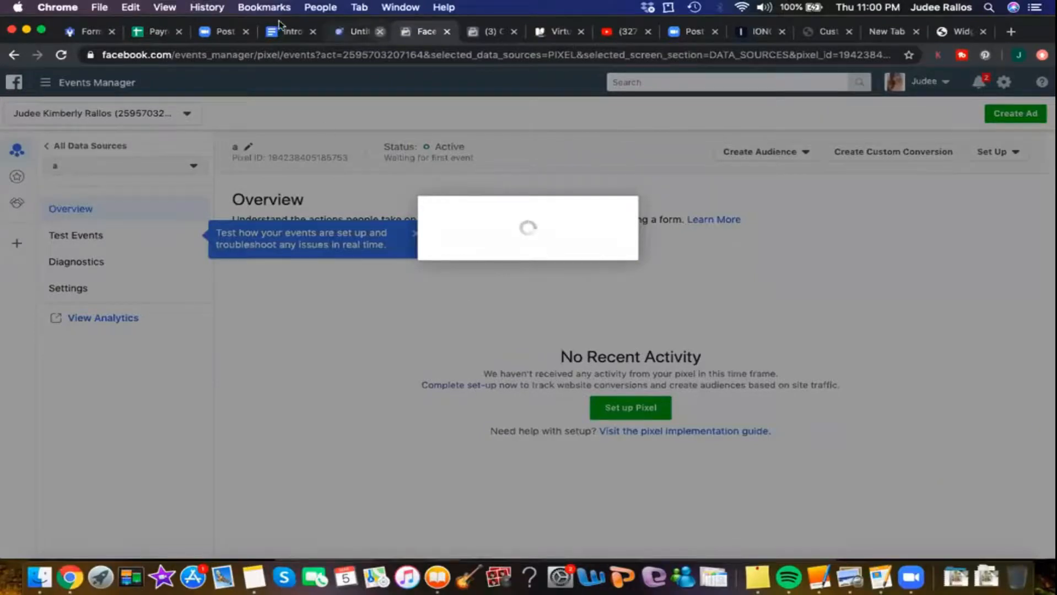
{"action": "left_click", "coordinate": [312, 33]}
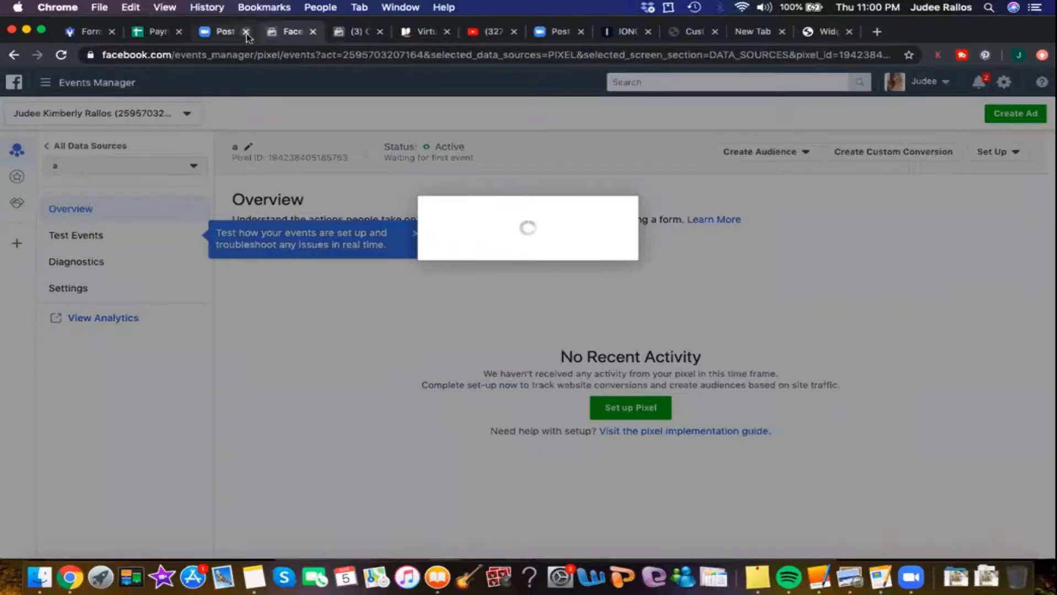
- Close one more leftover tab and return to the WordPress Widgets tab
{"action": "left_click", "coordinate": [245, 33]}
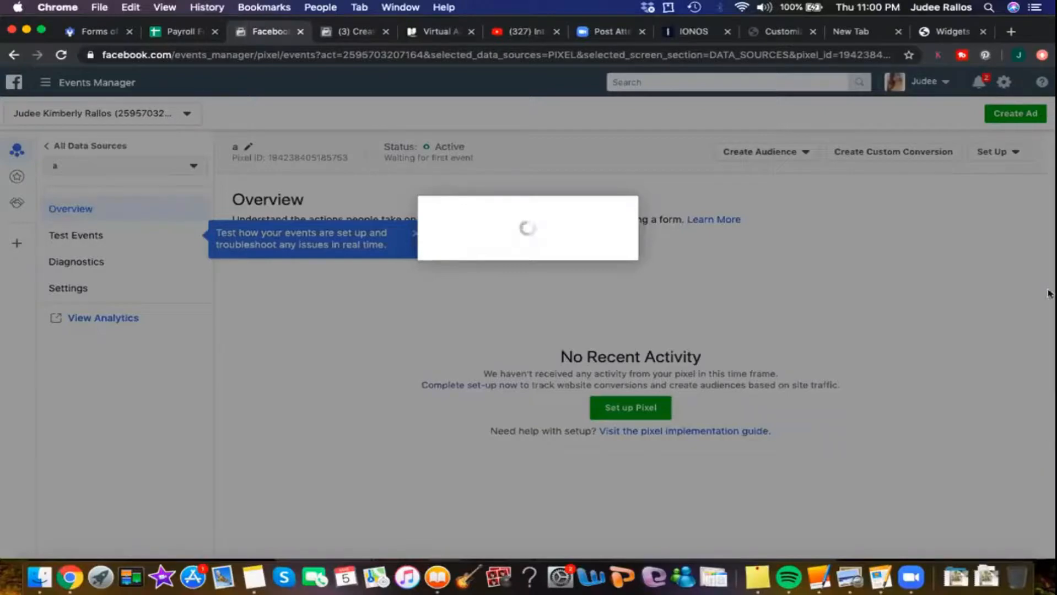
{"action": "left_click", "coordinate": [943, 36]}
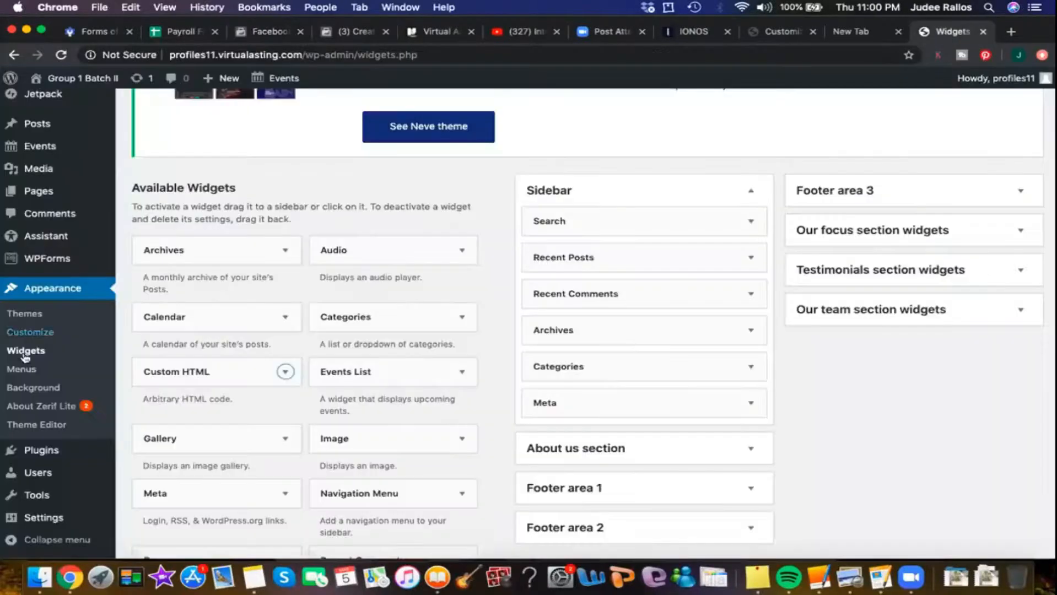
{"action": "left_click", "coordinate": [286, 374]}
{"action": "left_click", "coordinate": [285, 374]}
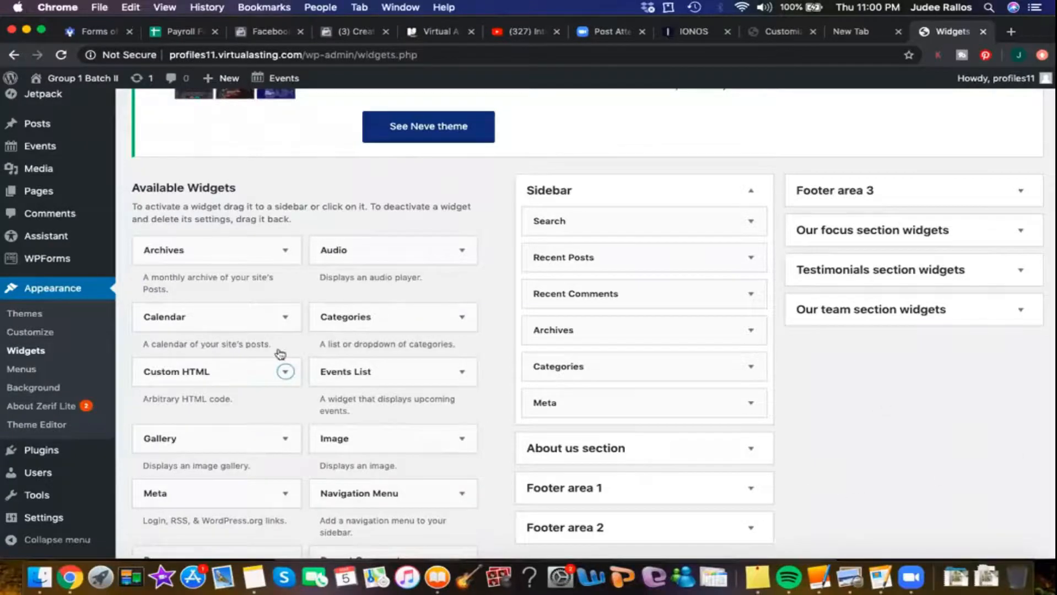
{"action": "scroll", "coordinate": [237, 410], "scroll_direction": "down", "scroll_amount": 6}
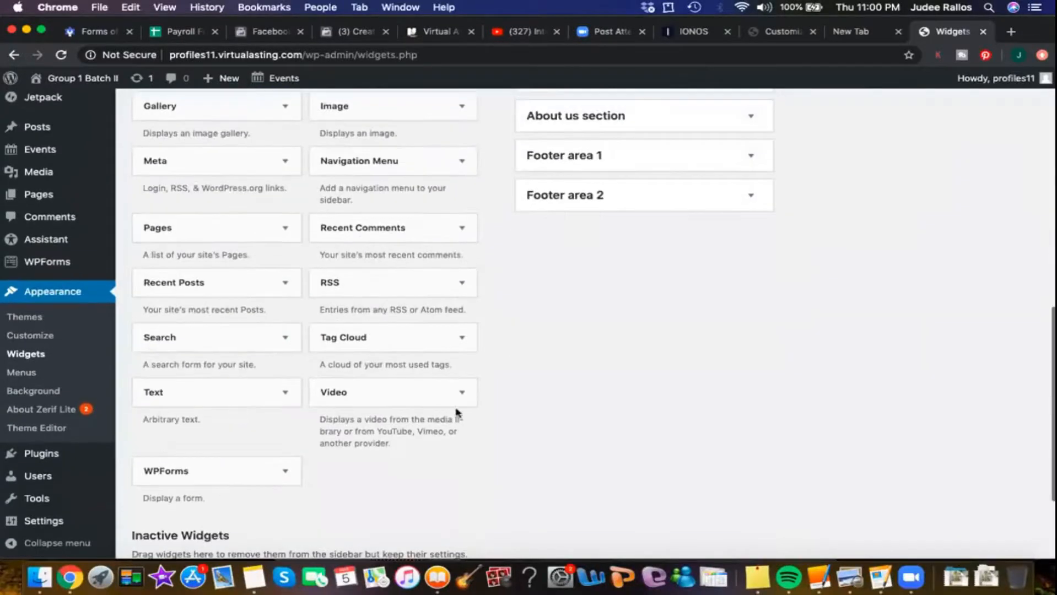
{"action": "left_click", "coordinate": [462, 389]}
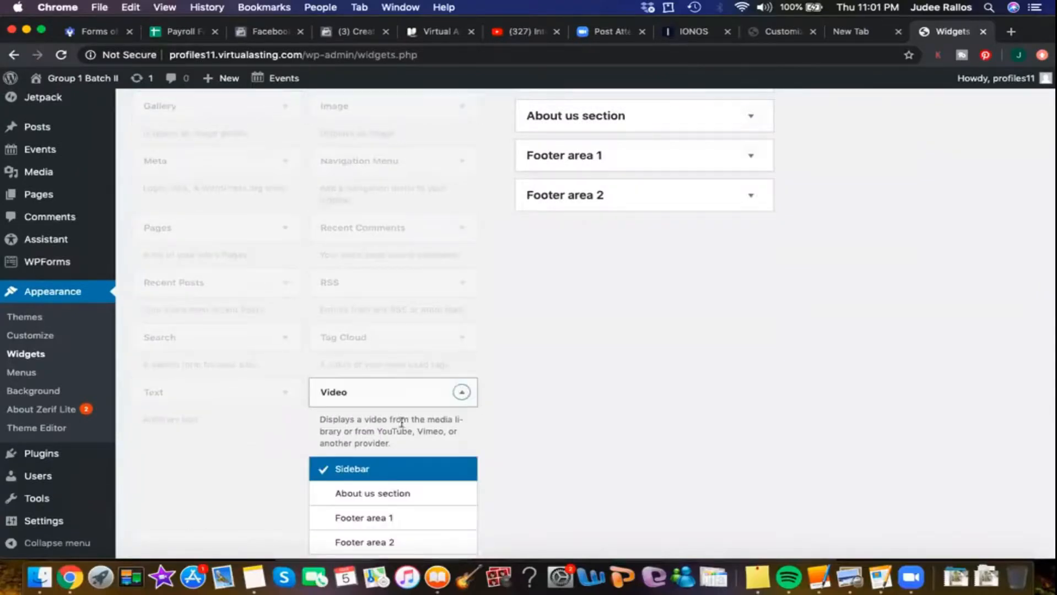
{"action": "scroll", "coordinate": [496, 451], "scroll_direction": "down", "scroll_amount": 4}
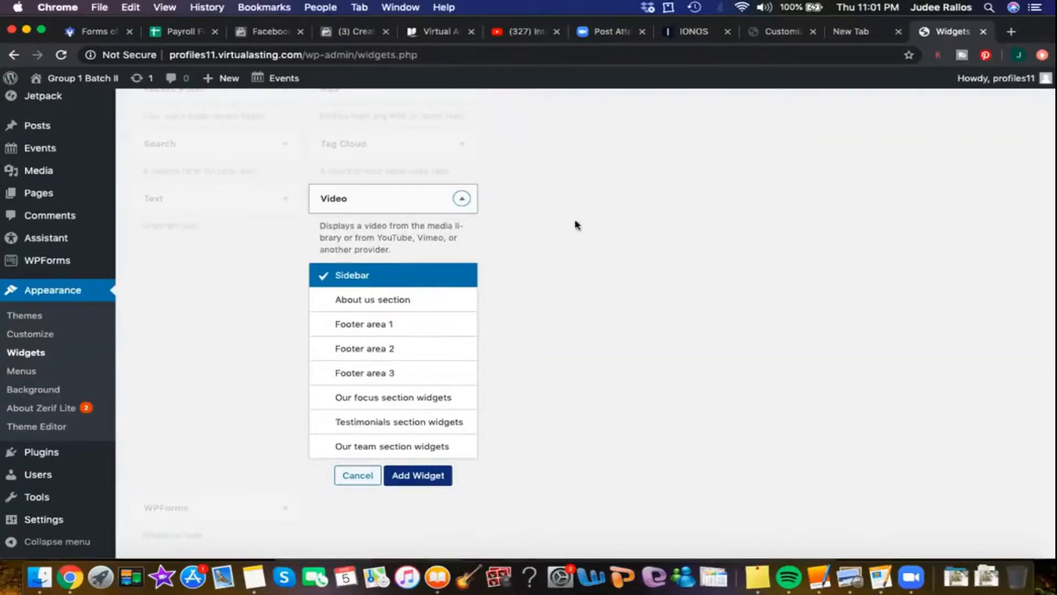
{"action": "left_click", "coordinate": [462, 199]}
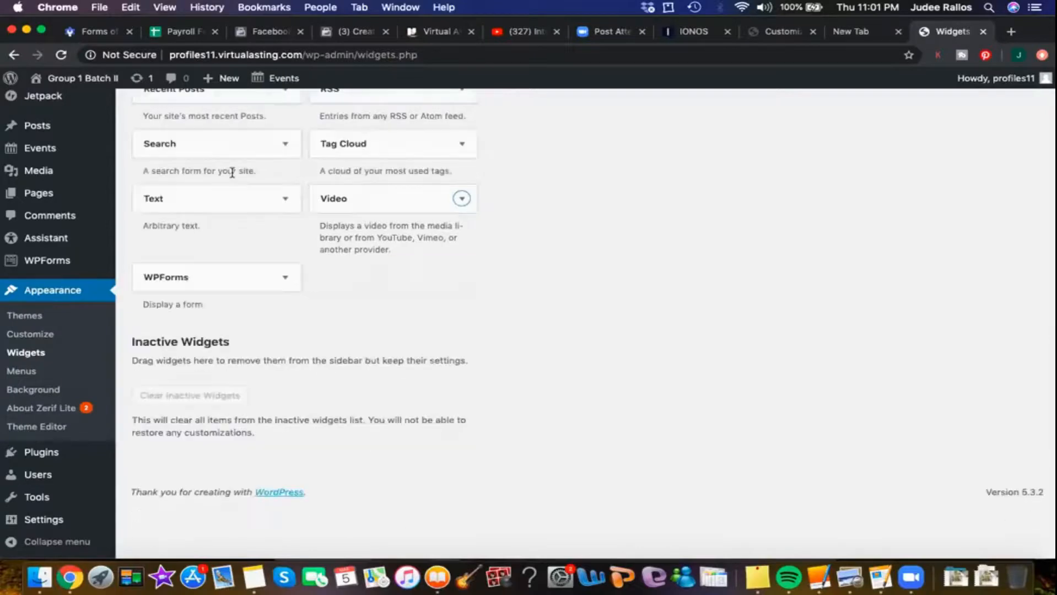
{"action": "scroll", "coordinate": [236, 174], "scroll_direction": "up", "scroll_amount": 5}
{"action": "scroll", "coordinate": [235, 177], "scroll_direction": "up", "scroll_amount": 3}
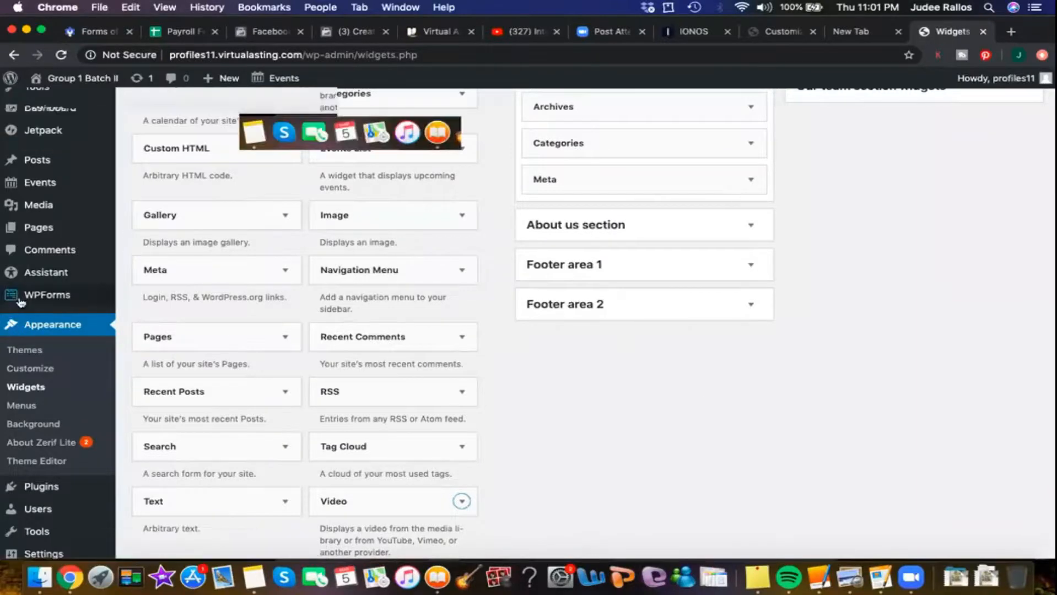
- Open All Pages from the admin sidebar to list Blog, Home and the Privacy Policy draft
{"action": "mouse_move", "coordinate": [28, 297]}
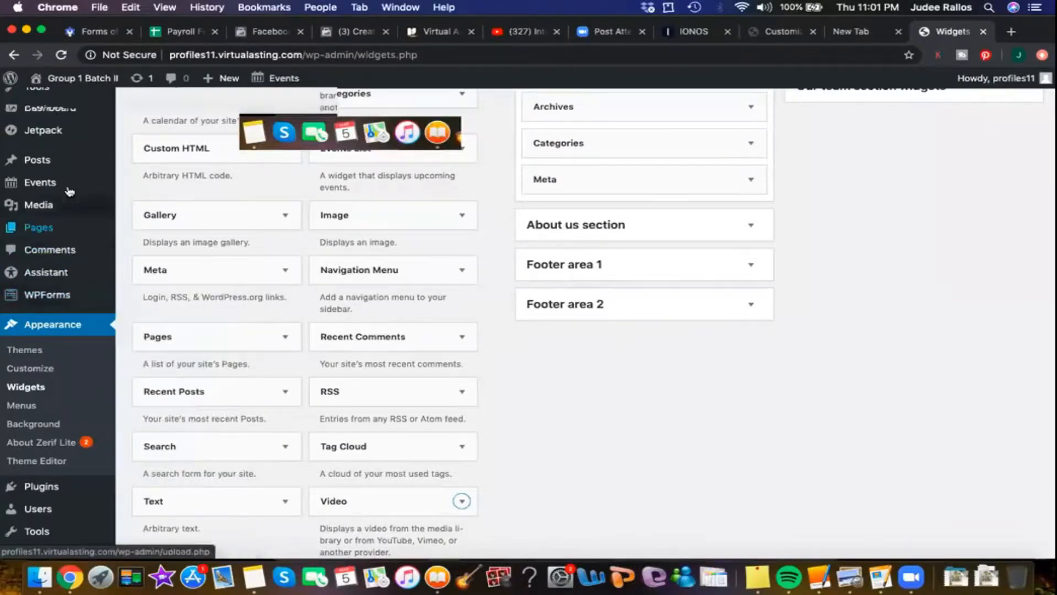
{"action": "mouse_move", "coordinate": [69, 191]}
{"action": "mouse_move", "coordinate": [59, 235]}
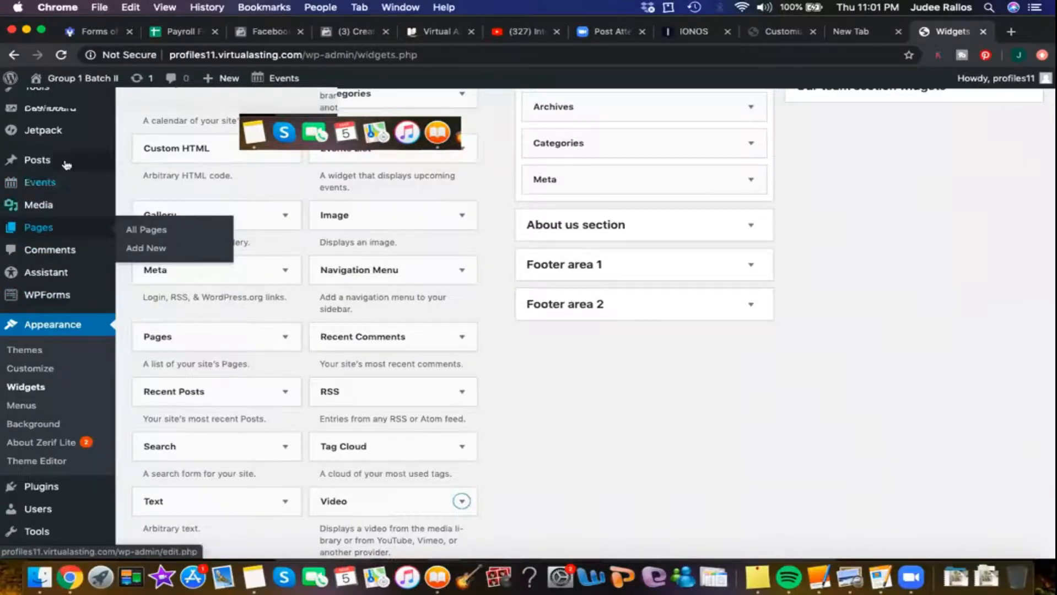
{"action": "mouse_move", "coordinate": [59, 164]}
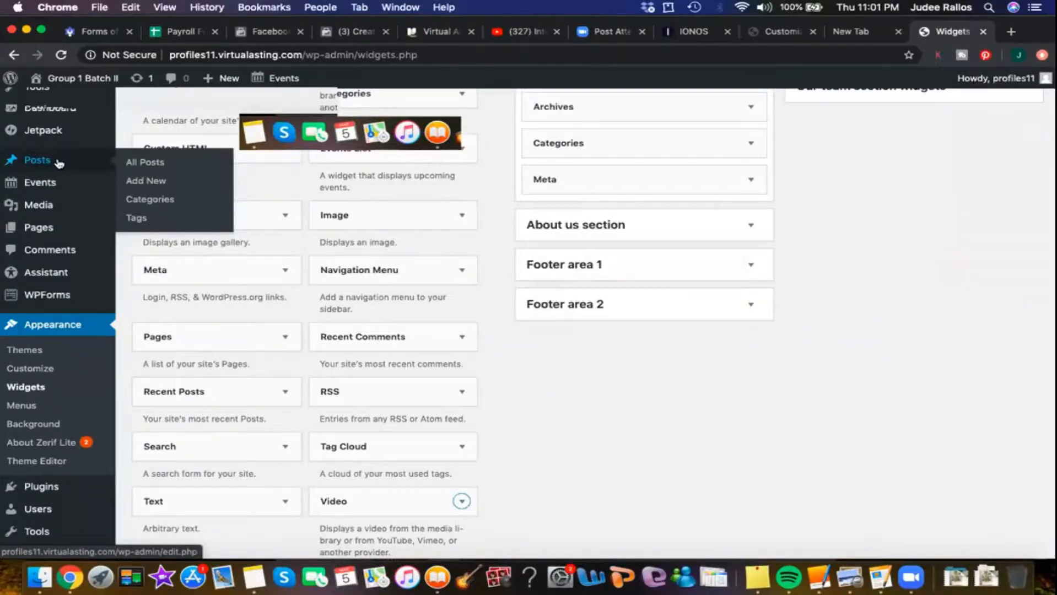
{"action": "left_click", "coordinate": [72, 226]}
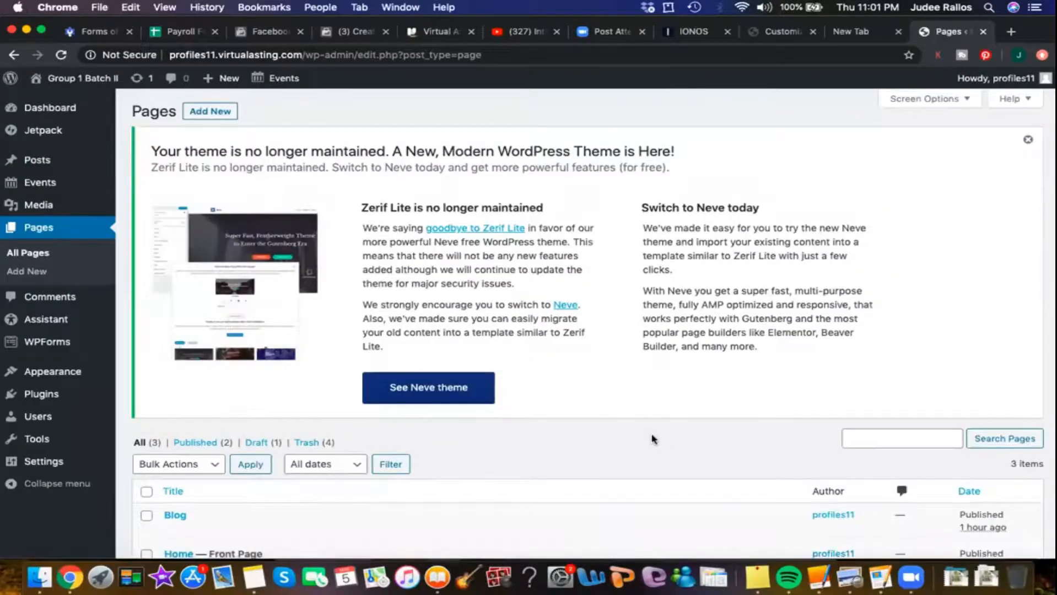
{"action": "scroll", "coordinate": [653, 437], "scroll_direction": "down", "scroll_amount": 3}
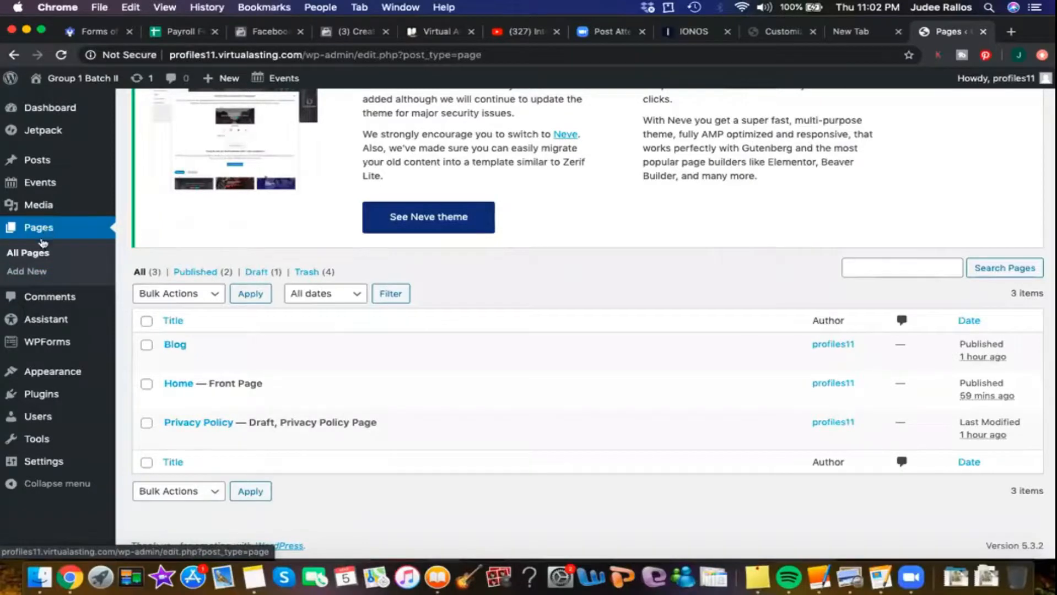
- Publish a new blank page titled with the owner's first name, then return to All Pages
{"action": "left_click", "coordinate": [33, 273]}
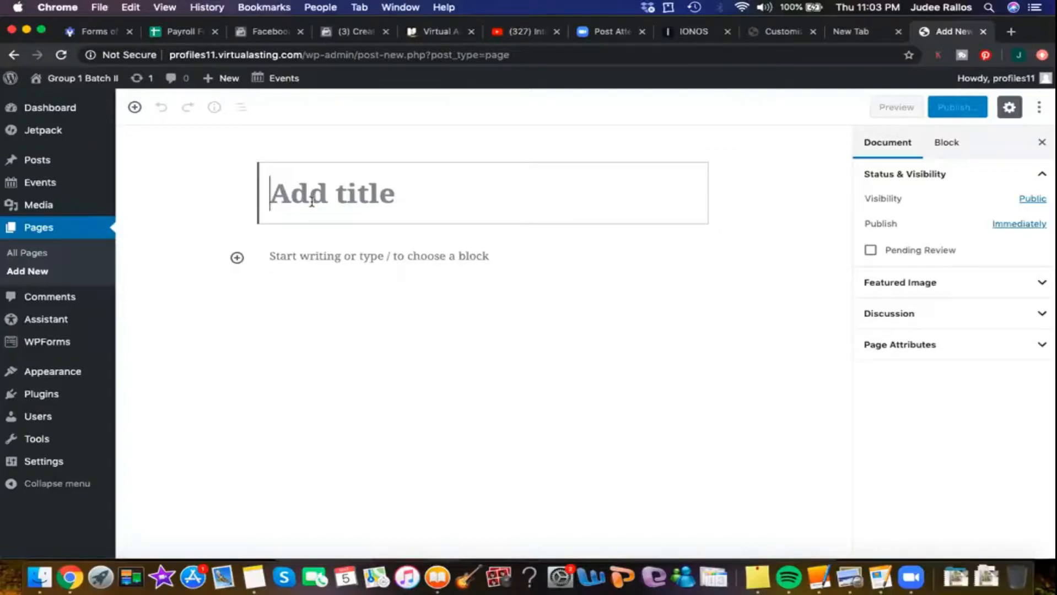
{"action": "type", "text": "J"}
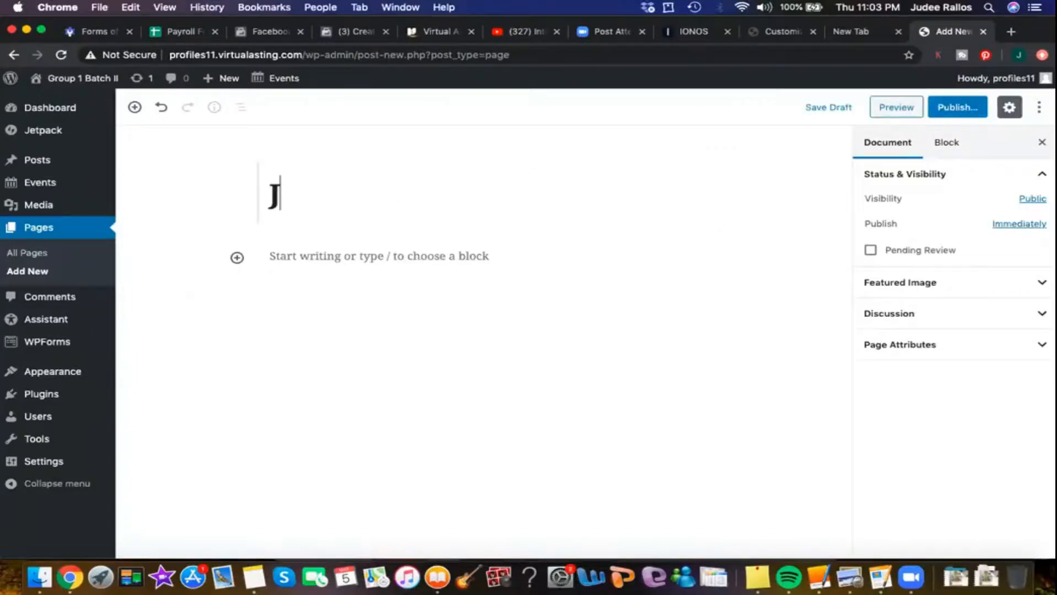
{"action": "type", "text": "udee"}
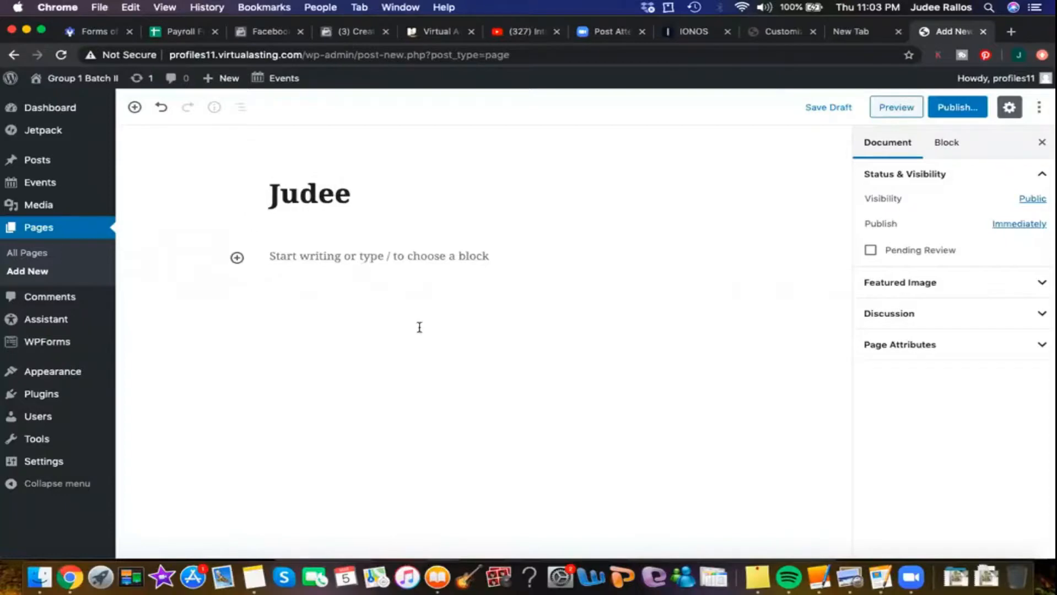
{"action": "left_click", "coordinate": [419, 328]}
{"action": "left_click", "coordinate": [957, 108]}
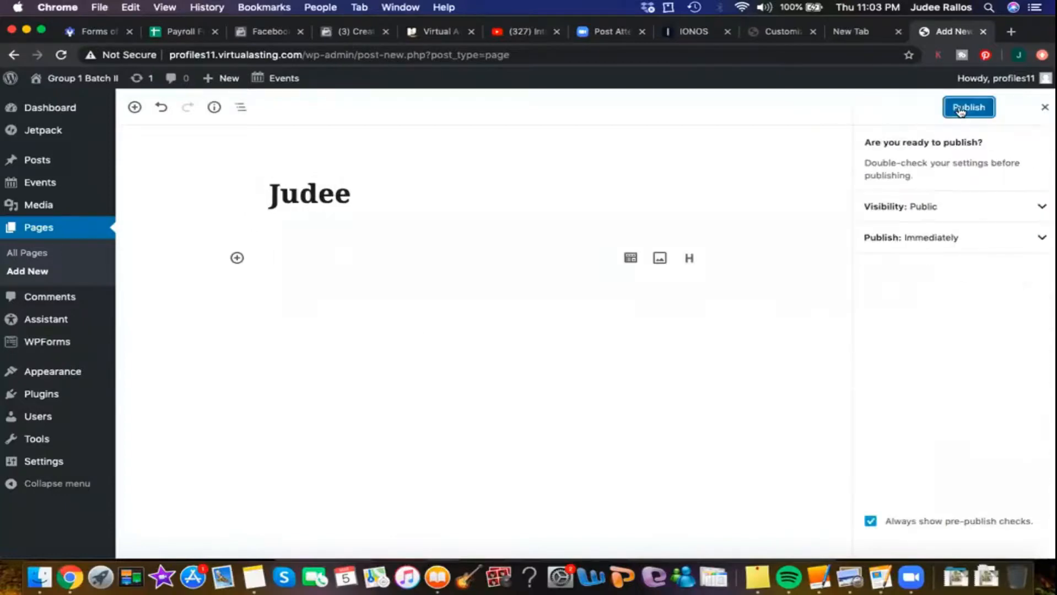
{"action": "left_click", "coordinate": [958, 109]}
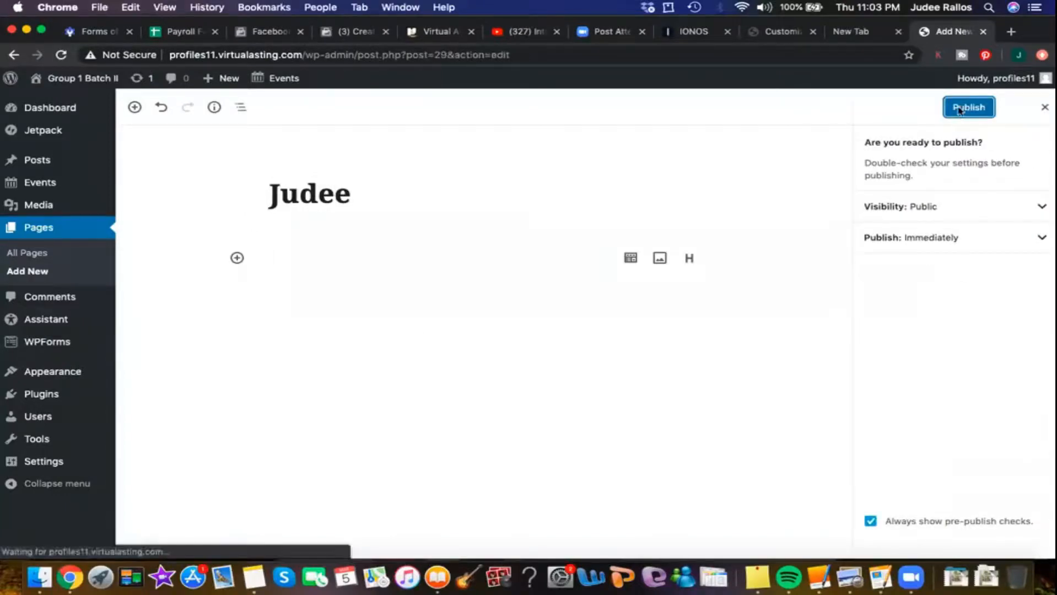
{"action": "left_click", "coordinate": [30, 254]}
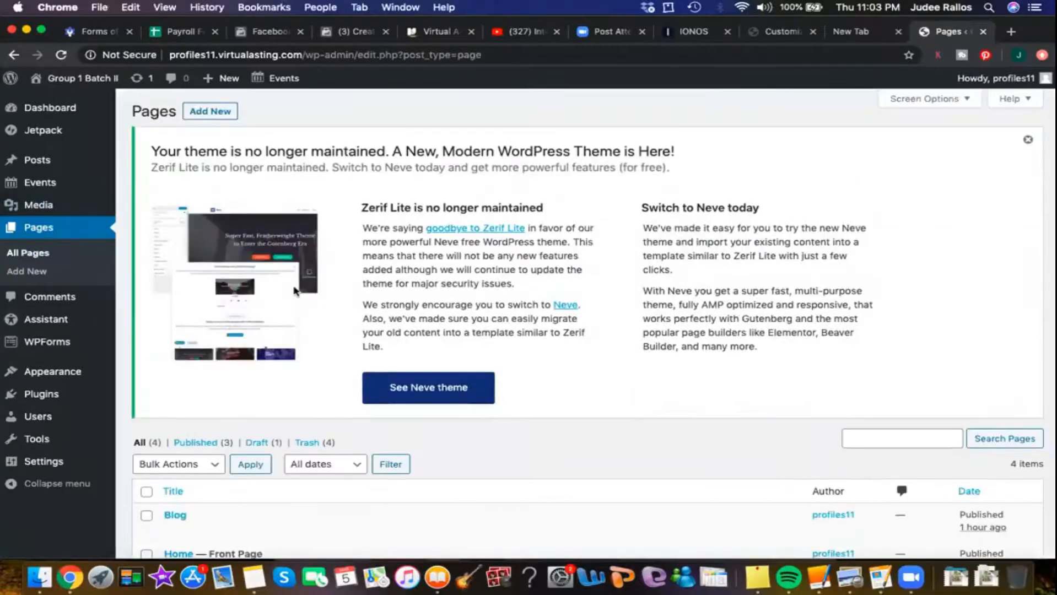
- Publish a new empty page titled 'Joy' and visit the live site to see it in the menu
{"action": "scroll", "coordinate": [295, 290], "scroll_direction": "down", "scroll_amount": 5}
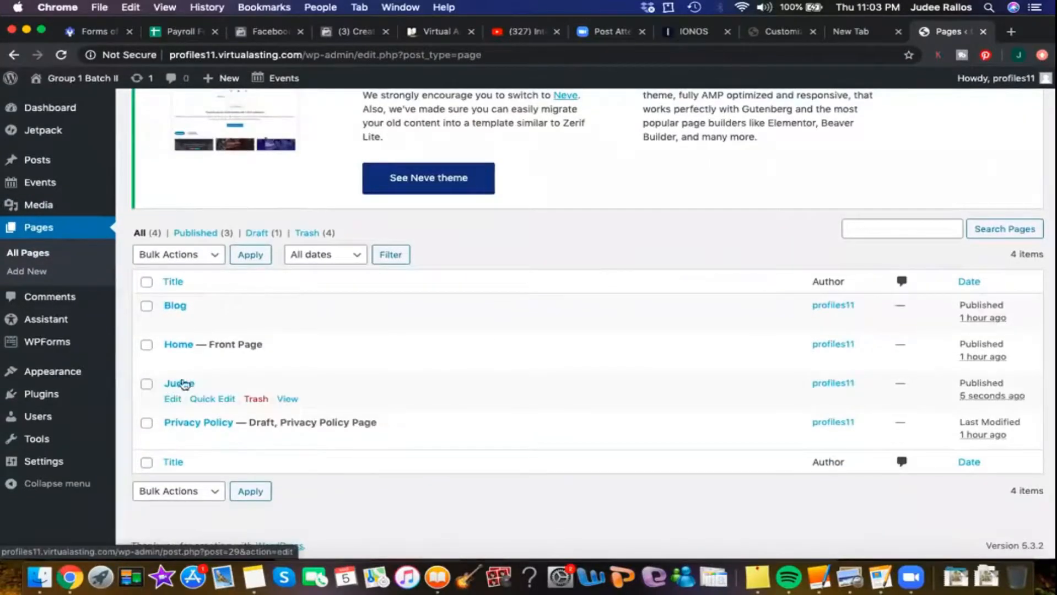
{"action": "left_click", "coordinate": [21, 270]}
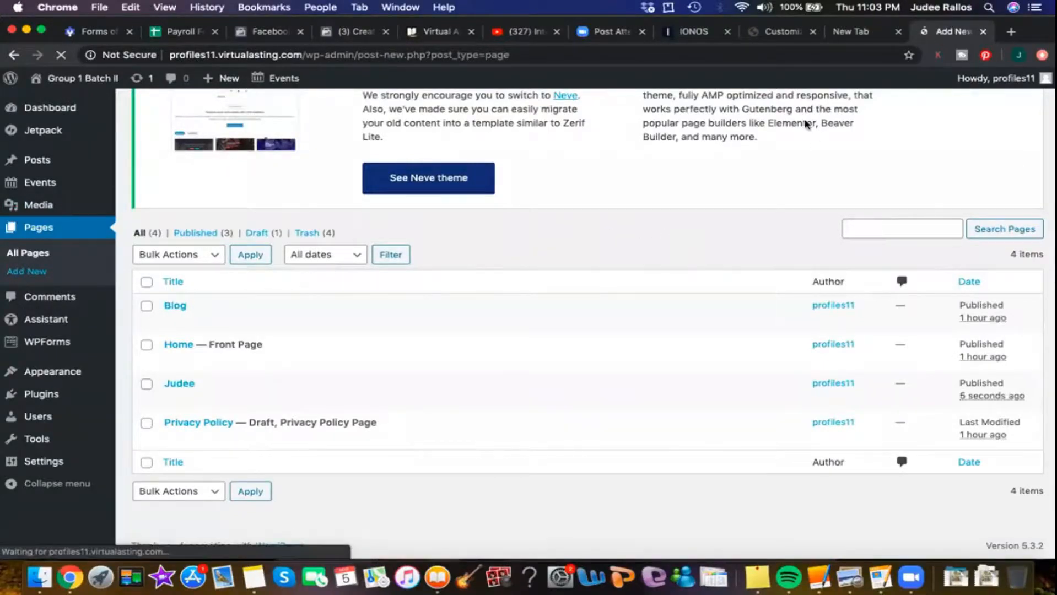
{"action": "type", "text": "J"}
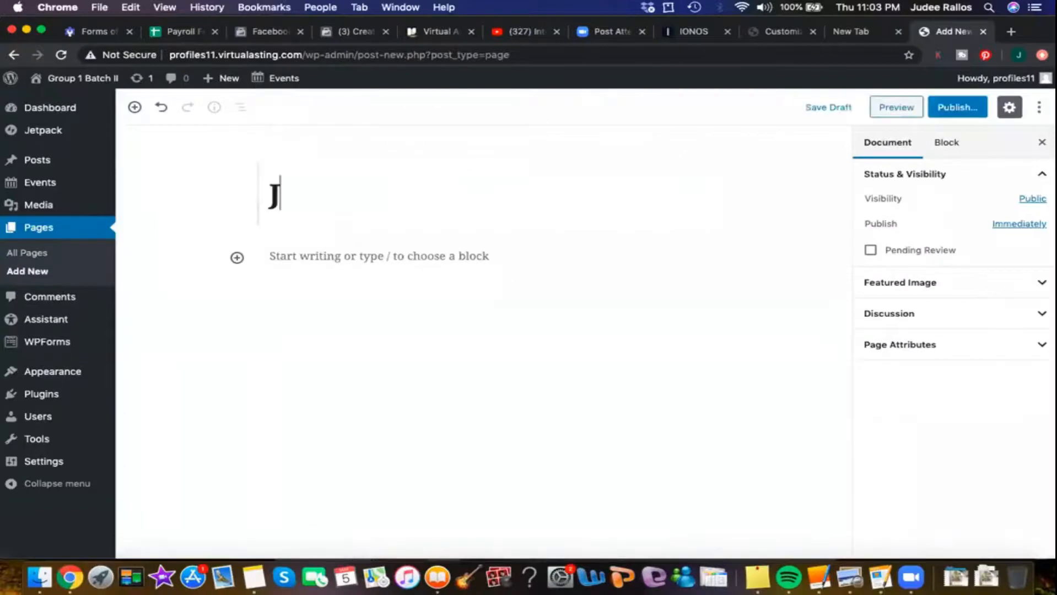
{"action": "type", "text": "oy"}
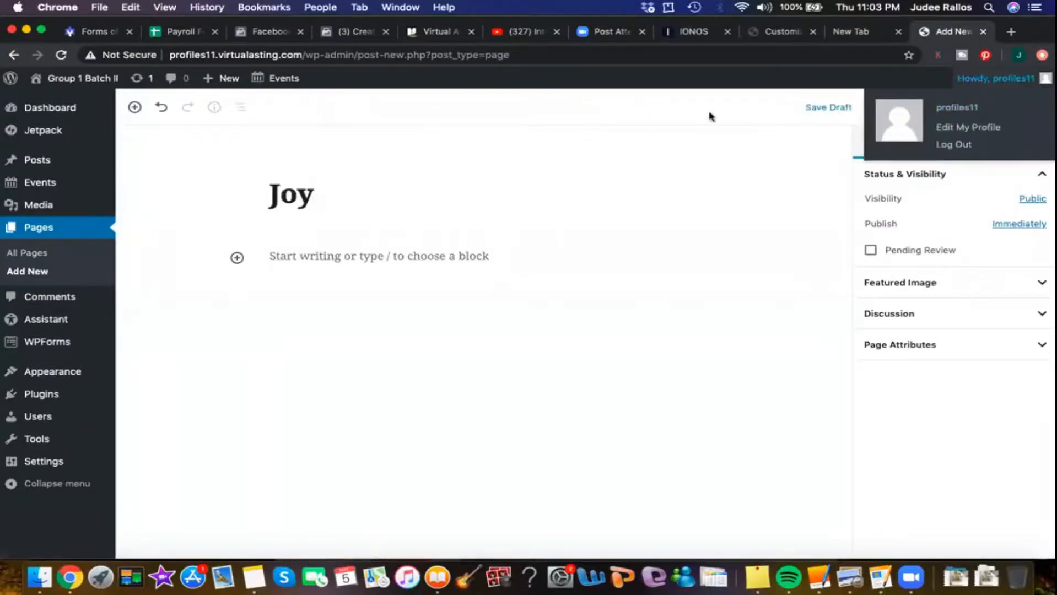
{"action": "left_click", "coordinate": [946, 109]}
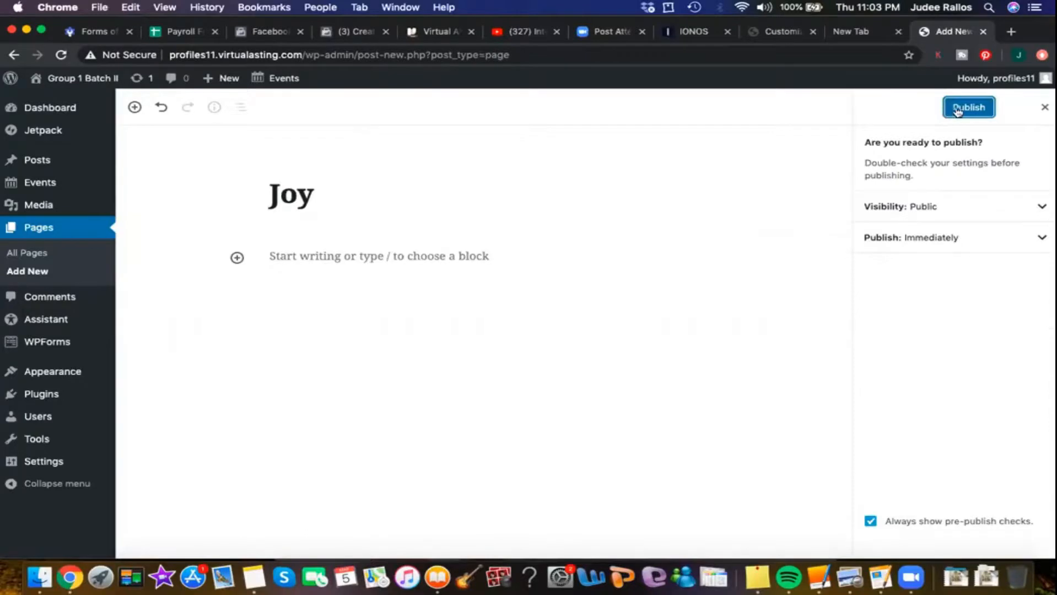
{"action": "left_click", "coordinate": [953, 108]}
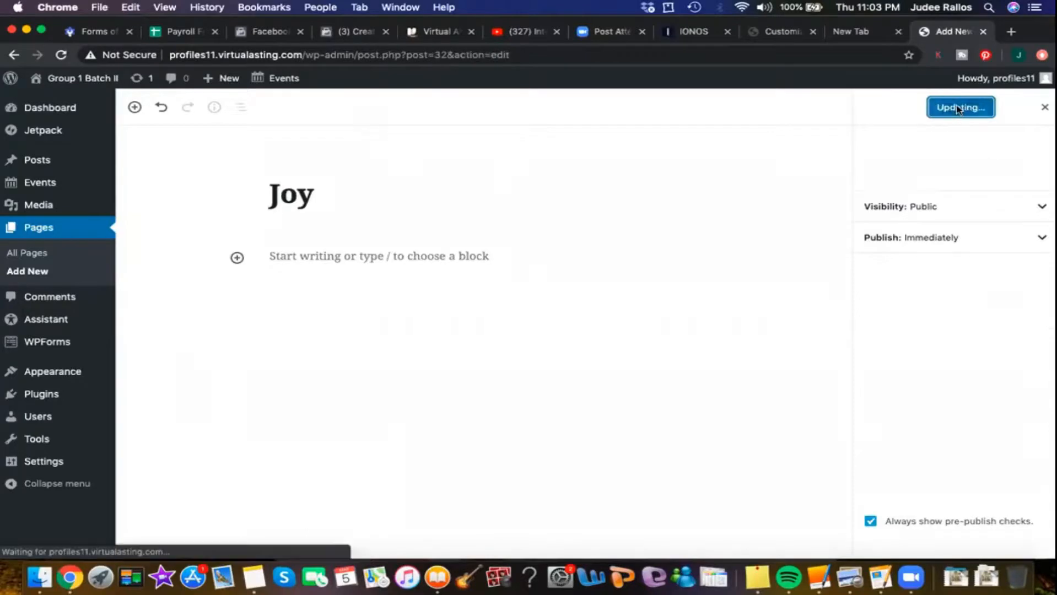
{"action": "mouse_move", "coordinate": [50, 83]}
{"action": "left_click", "coordinate": [53, 101]}
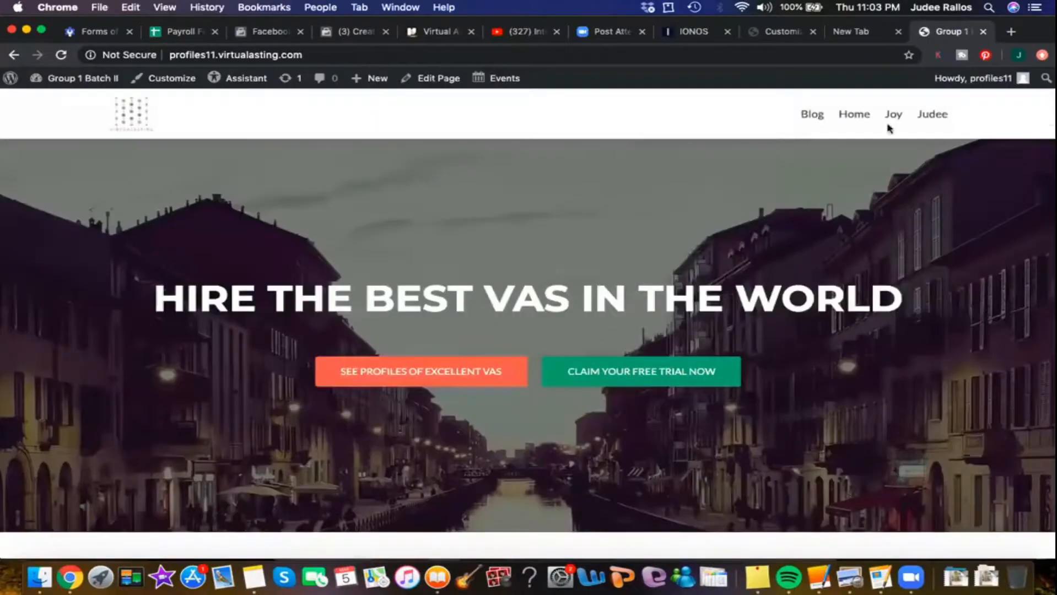
- View the empty first-name page on the live site, select its URL, then switch to the Customizer
{"action": "left_click", "coordinate": [932, 115]}
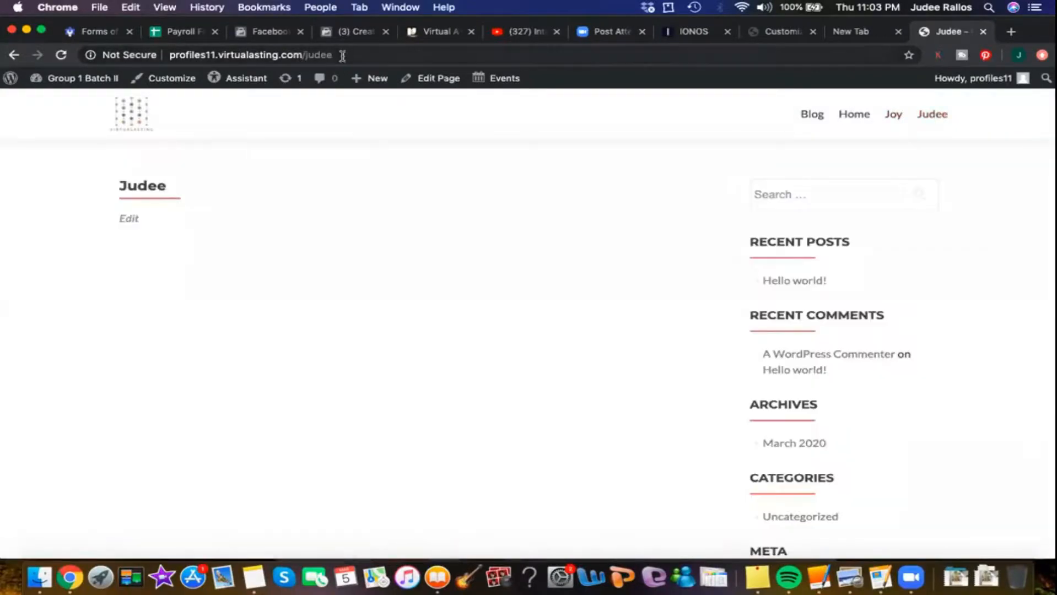
{"action": "left_click_drag", "start_coordinate": [342, 55], "coordinate": [170, 60]}
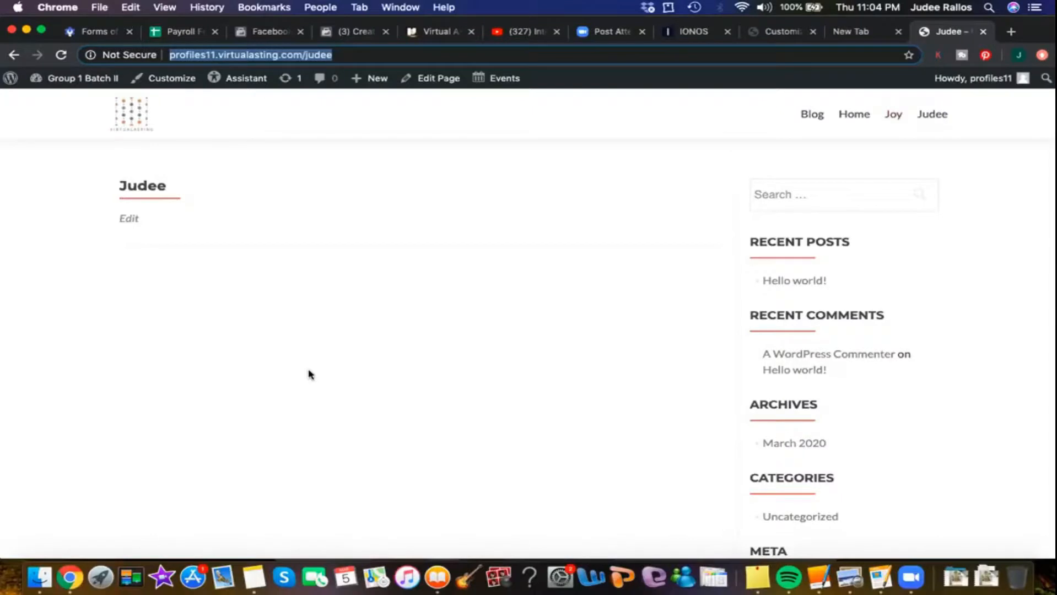
{"action": "scroll", "coordinate": [560, 355], "scroll_direction": "down", "scroll_amount": 5}
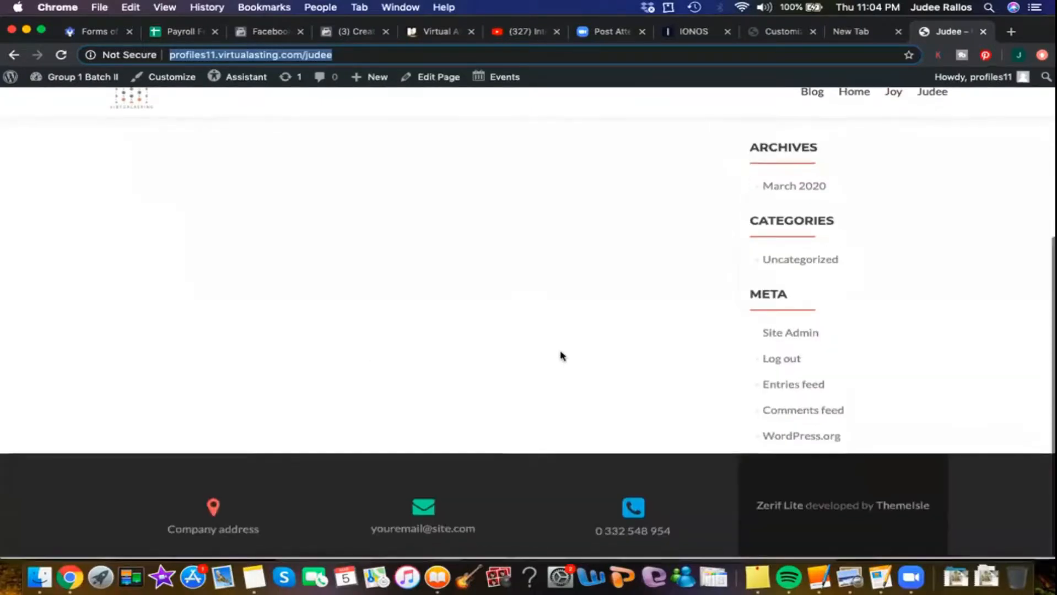
{"action": "scroll", "coordinate": [560, 355], "scroll_direction": "up", "scroll_amount": 2}
{"action": "scroll", "coordinate": [560, 355], "scroll_direction": "up", "scroll_amount": 3}
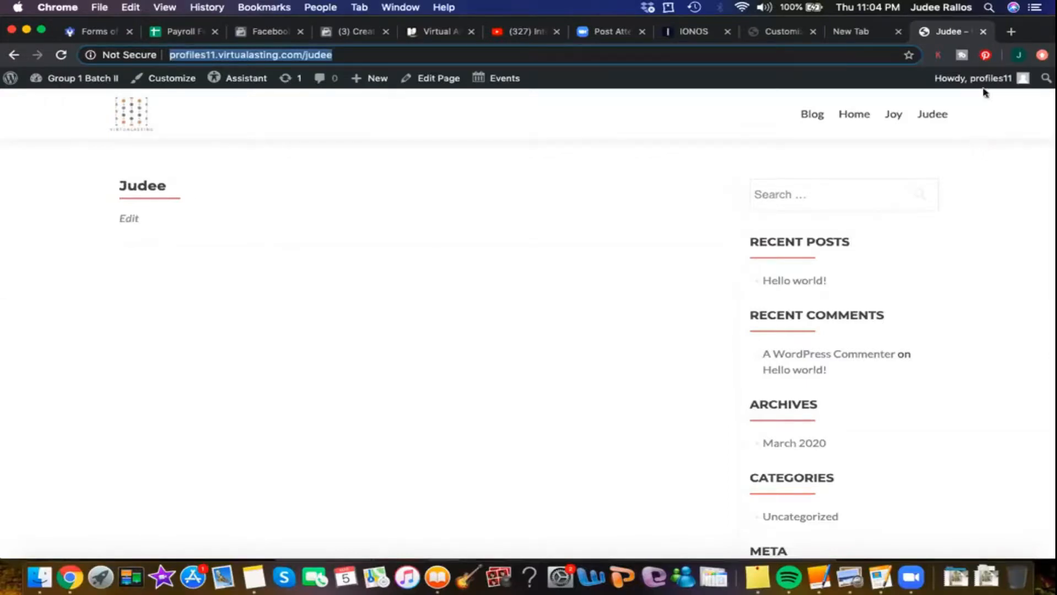
{"action": "left_click", "coordinate": [777, 34]}
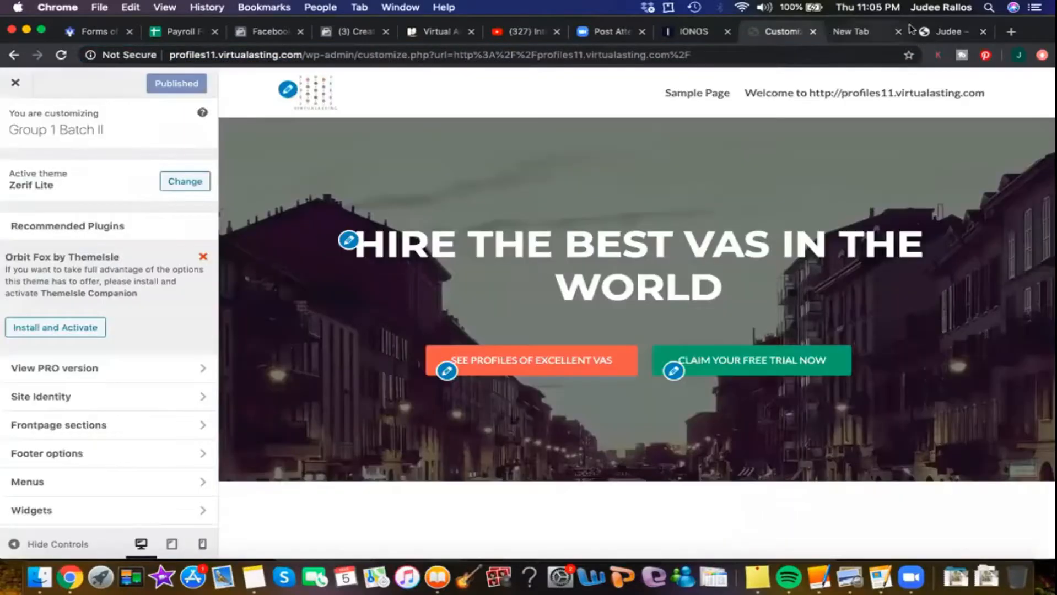
- Go from the site to the dashboard's Installed Plugins and activate Elementor
{"action": "left_click", "coordinate": [936, 33]}
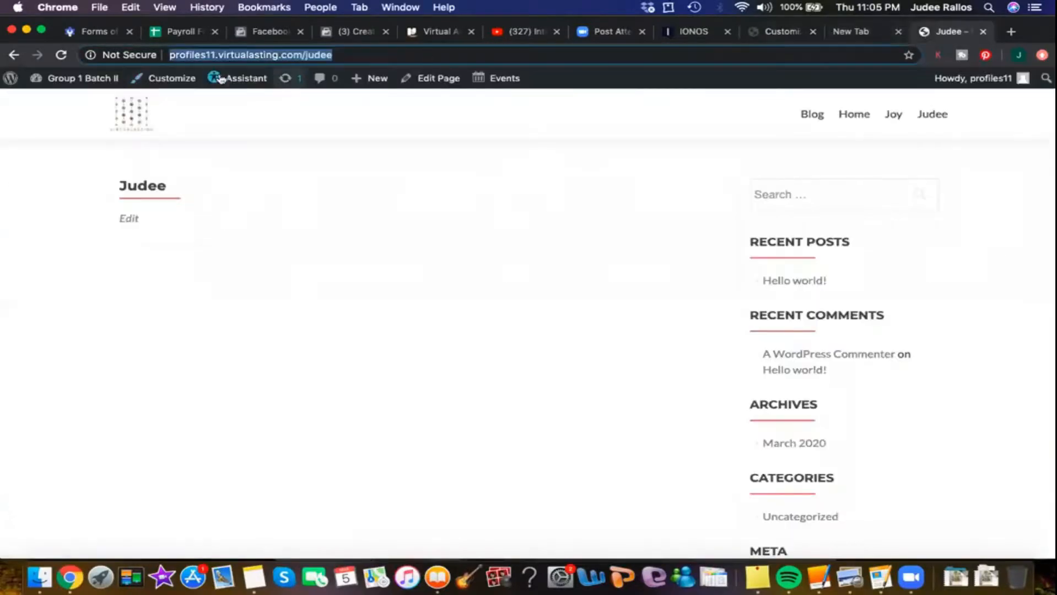
{"action": "mouse_move", "coordinate": [44, 80]}
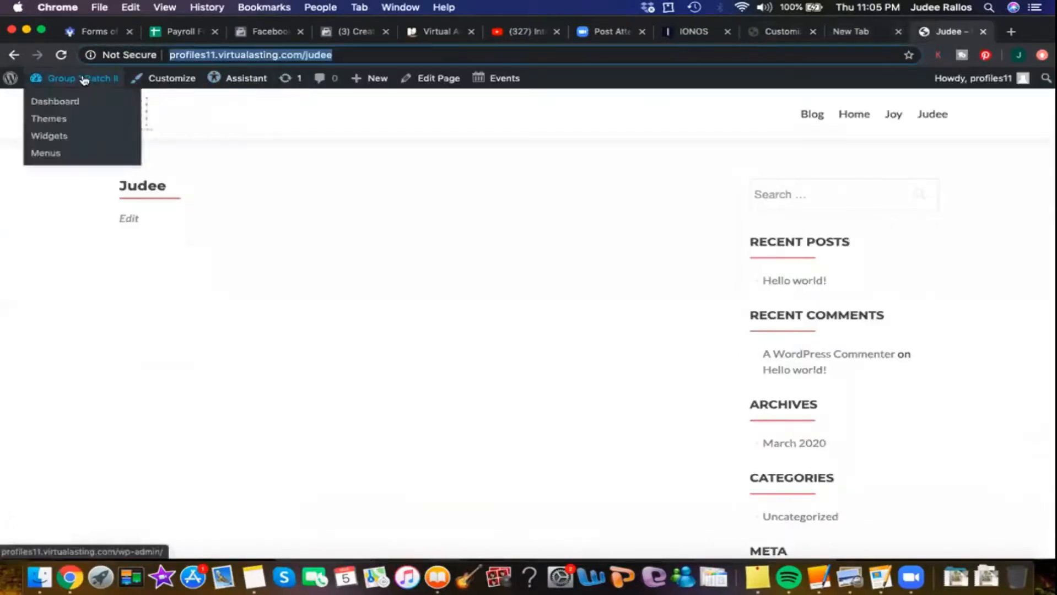
{"action": "left_click", "coordinate": [48, 104]}
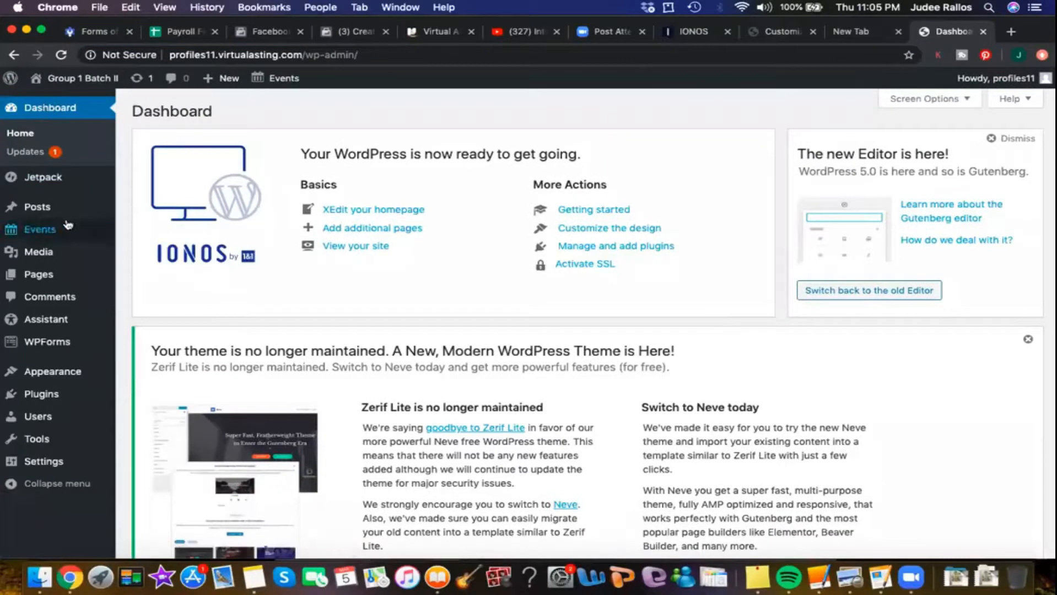
{"action": "left_click", "coordinate": [83, 400]}
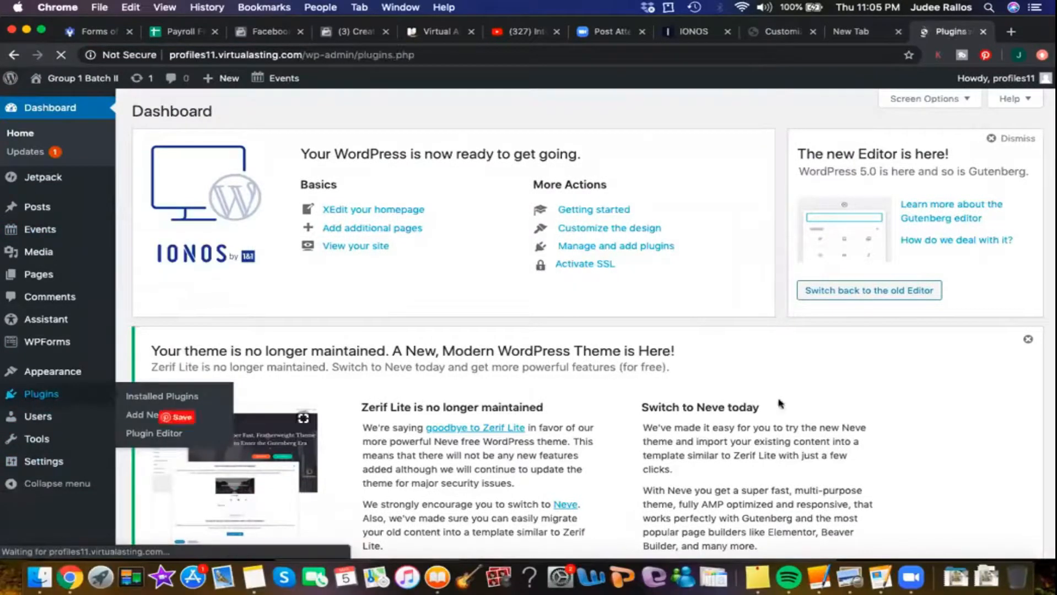
{"action": "scroll", "coordinate": [572, 401], "scroll_direction": "down", "scroll_amount": 15}
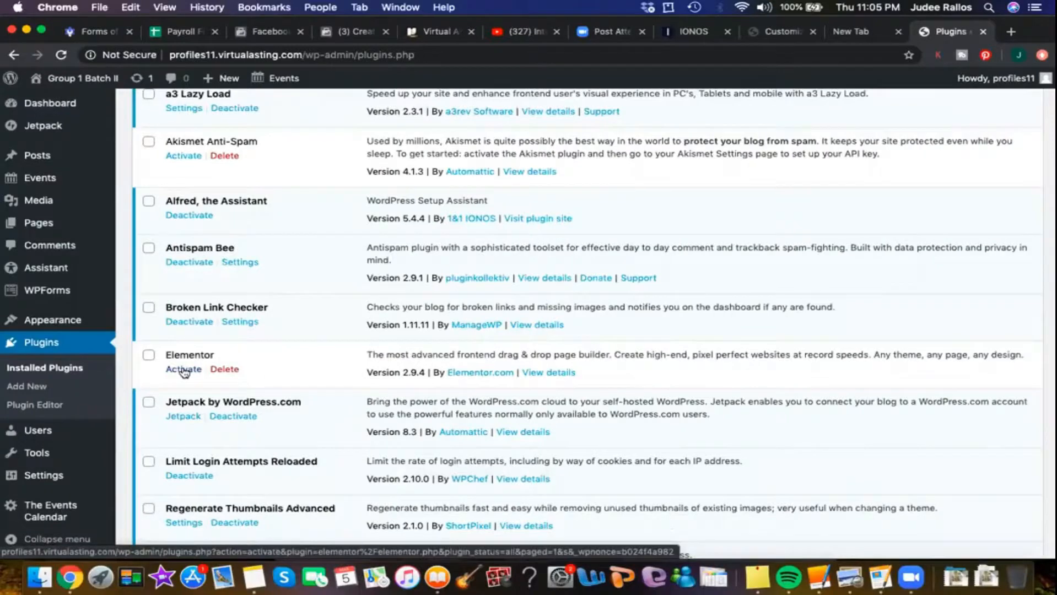
{"action": "left_click", "coordinate": [184, 373]}
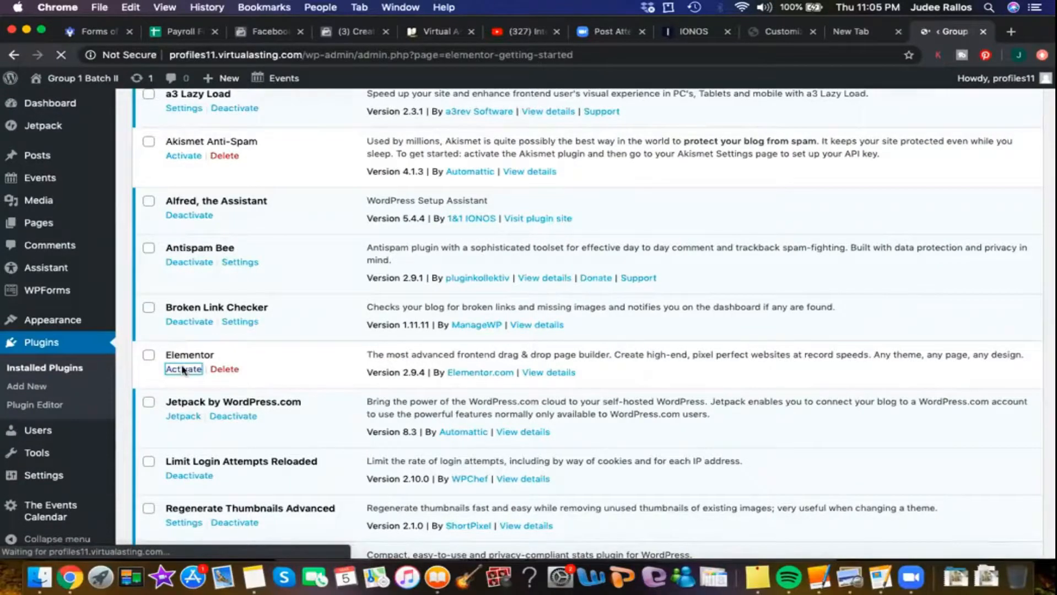
- Choose Create Your First Page on Elementor's Getting Started page, opening the Elementor #34 draft
{"action": "scroll", "coordinate": [545, 384], "scroll_direction": "down", "scroll_amount": 3}
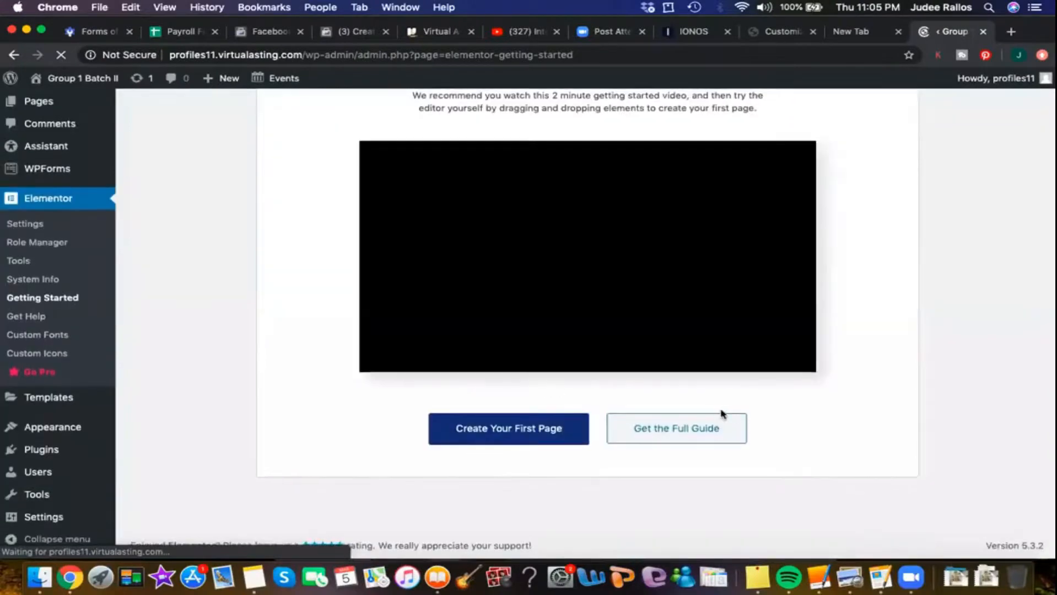
{"action": "scroll", "coordinate": [648, 407], "scroll_direction": "up", "scroll_amount": 3}
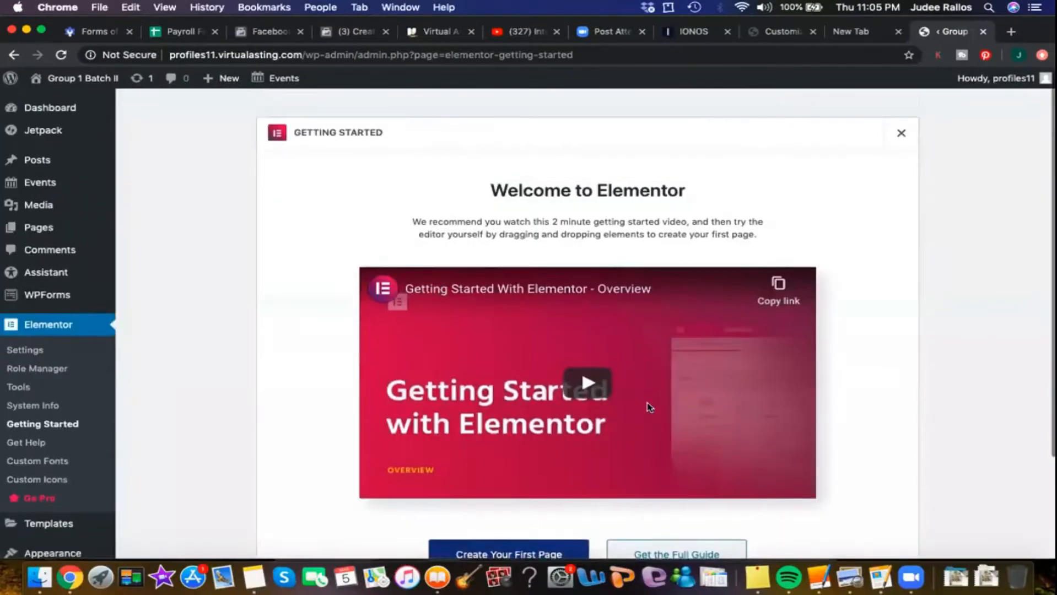
{"action": "scroll", "coordinate": [649, 407], "scroll_direction": "down", "scroll_amount": 3}
{"action": "left_click", "coordinate": [519, 424]}
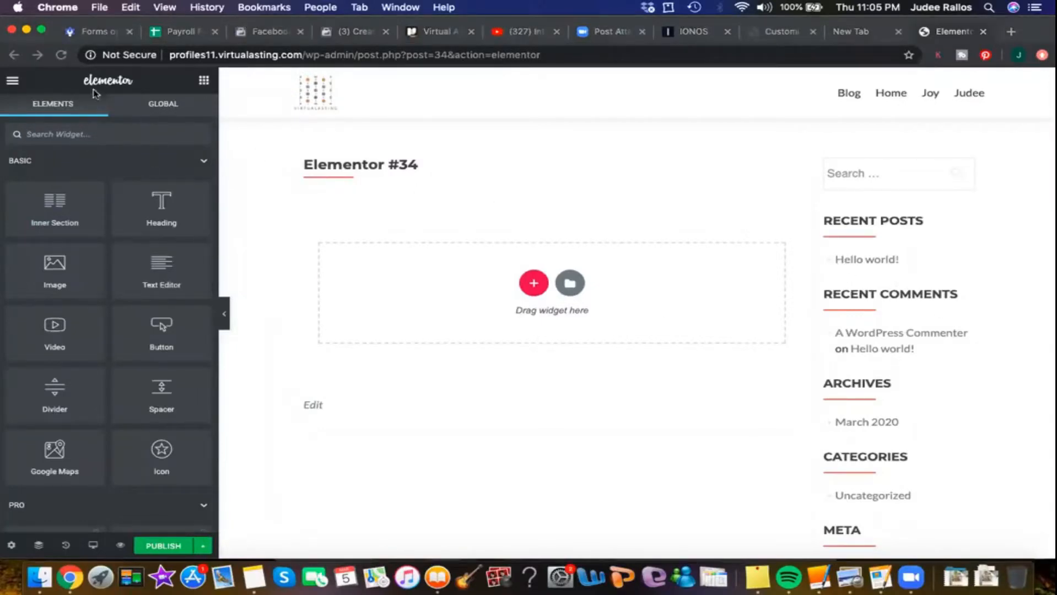
- Toggle Elementor's main menu open and closed, then go back to the Getting Started page
{"action": "left_click", "coordinate": [12, 83]}
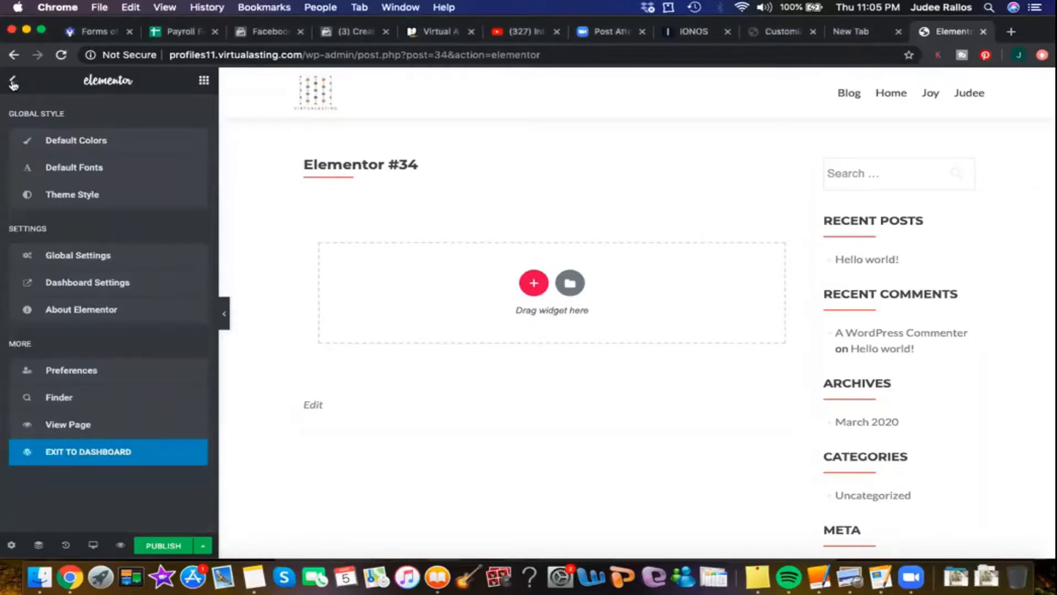
{"action": "left_click", "coordinate": [13, 83]}
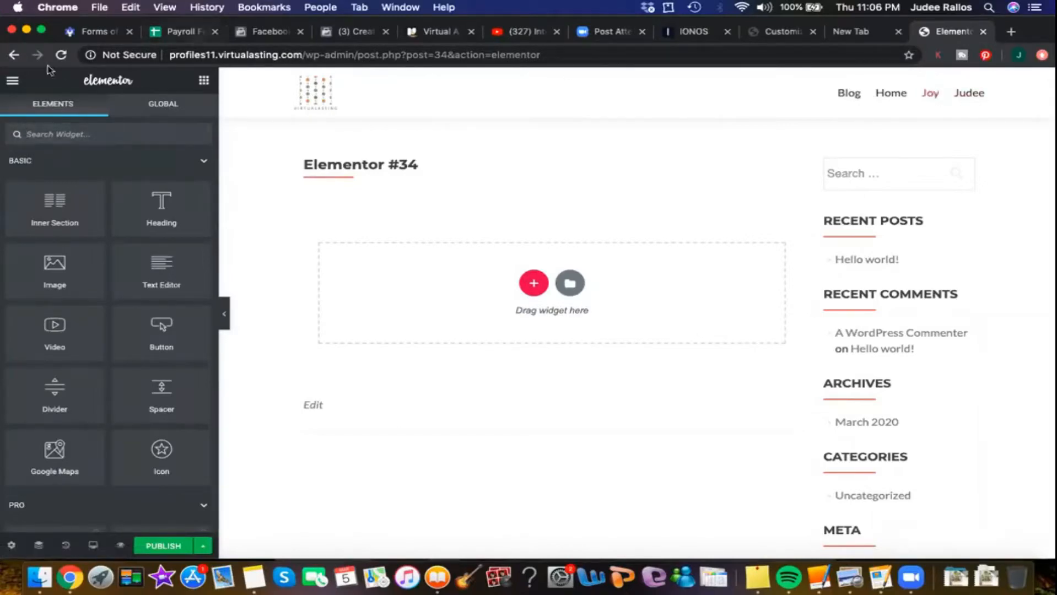
{"action": "left_click", "coordinate": [13, 55]}
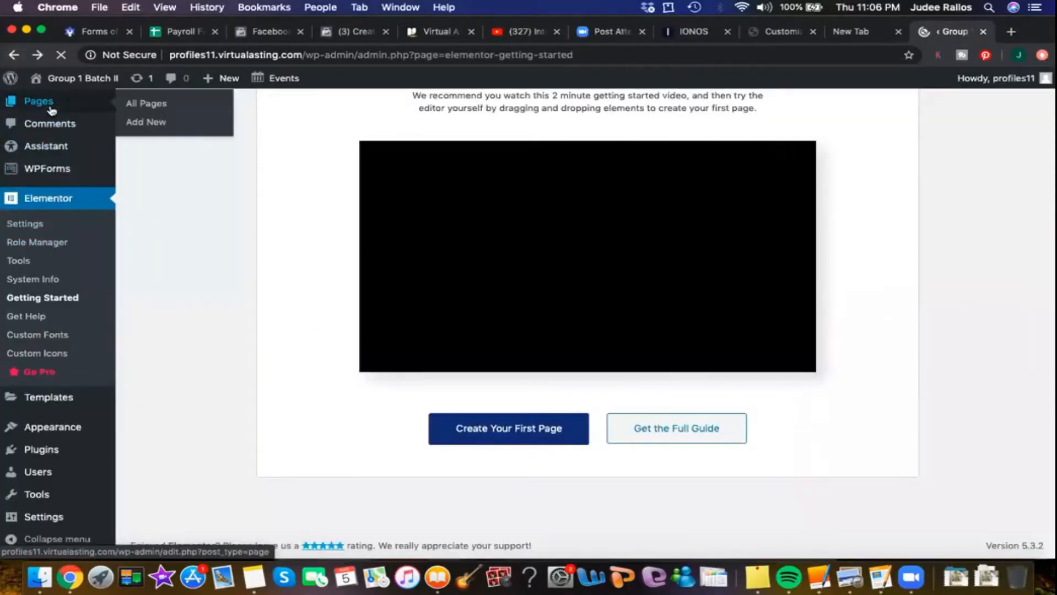
- Open the Pages list and edit the Joy page in the block editor
{"action": "left_click", "coordinate": [82, 108]}
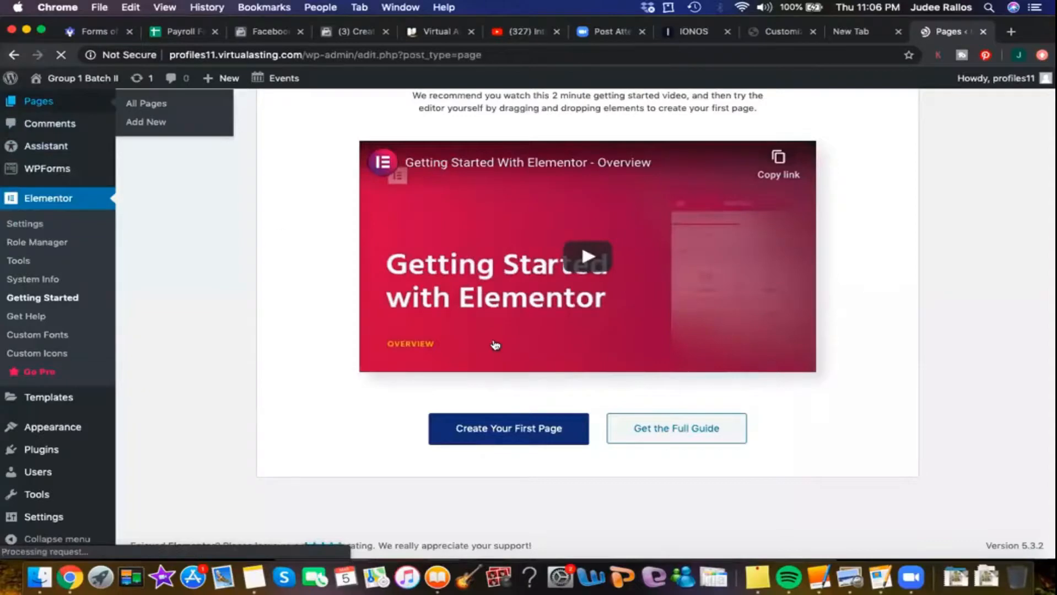
{"action": "scroll", "coordinate": [531, 426], "scroll_direction": "down", "scroll_amount": 3}
{"action": "scroll", "coordinate": [530, 426], "scroll_direction": "down", "scroll_amount": 2}
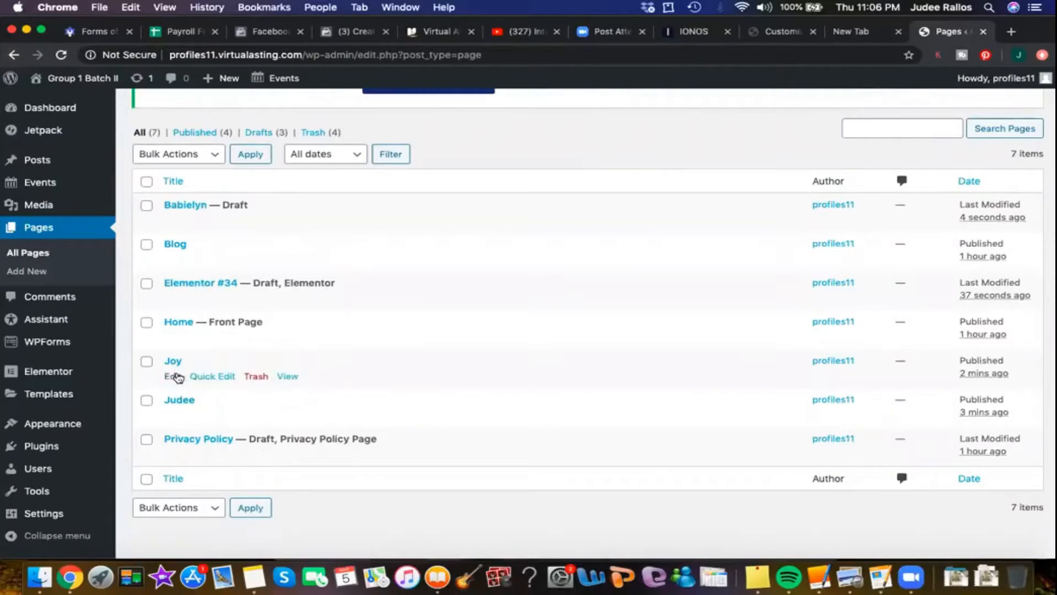
{"action": "left_click", "coordinate": [173, 378]}
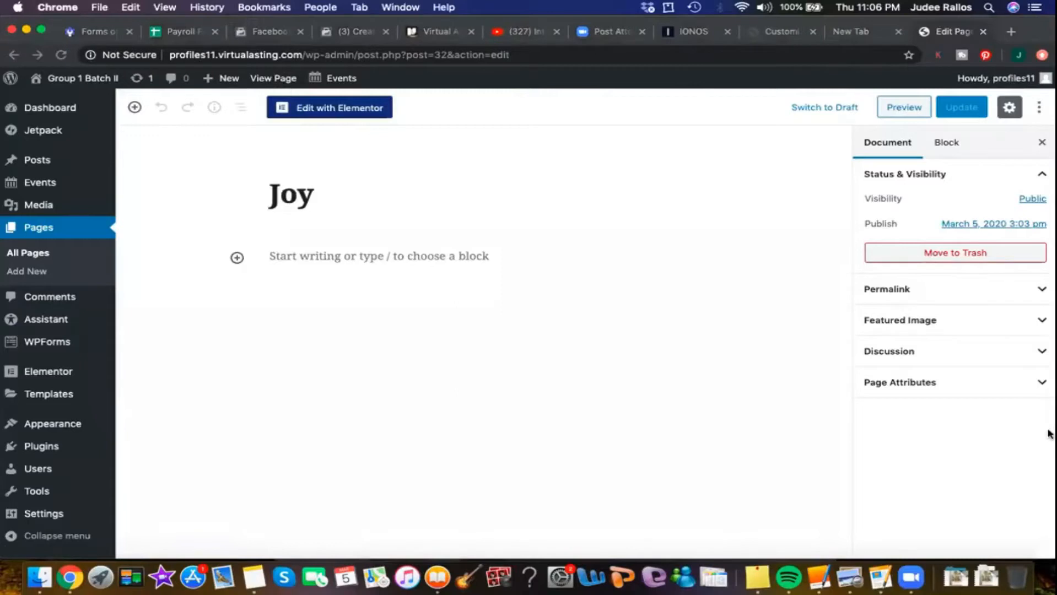
- Click into the Joy page's empty body, then choose Edit with Elementor
{"action": "left_click", "coordinate": [394, 256]}
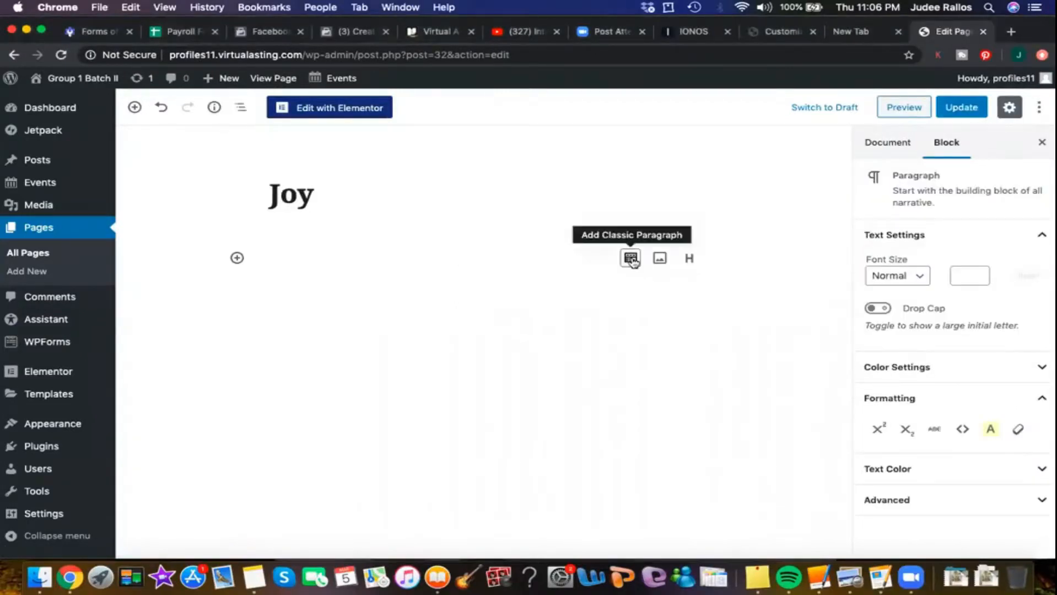
{"action": "left_click", "coordinate": [313, 109]}
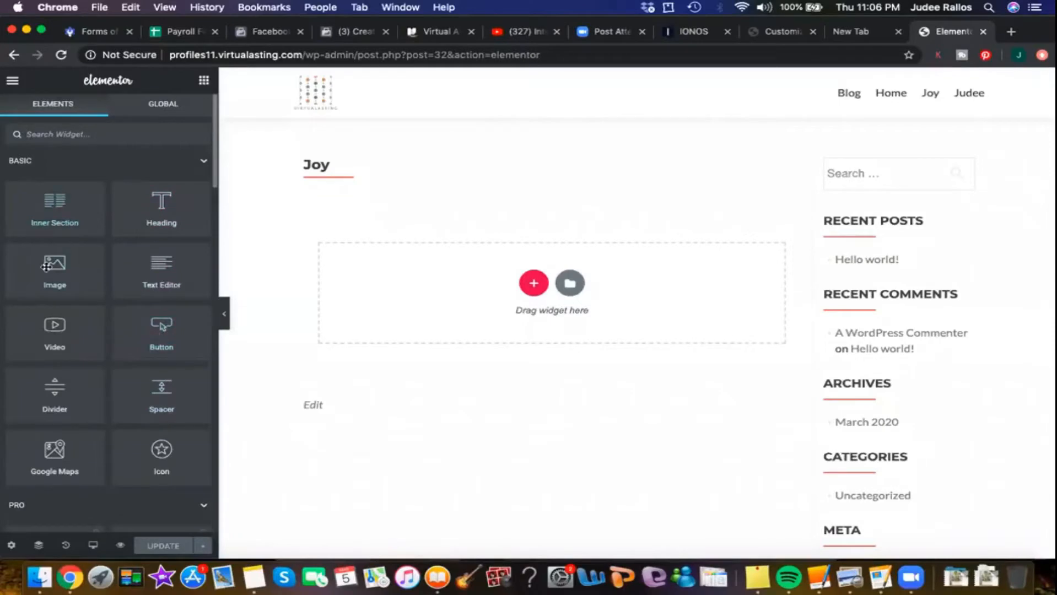
- Drop an Image widget onto the Joy page and open the Media Library to choose its picture
{"action": "left_click_drag", "start_coordinate": [88, 276], "coordinate": [397, 299]}
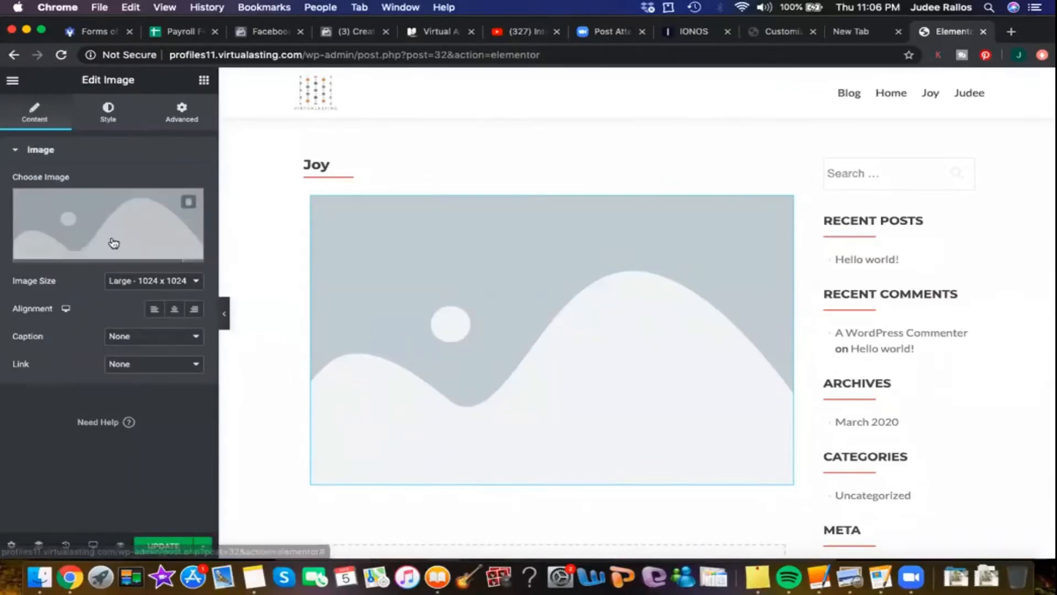
{"action": "left_click", "coordinate": [127, 249]}
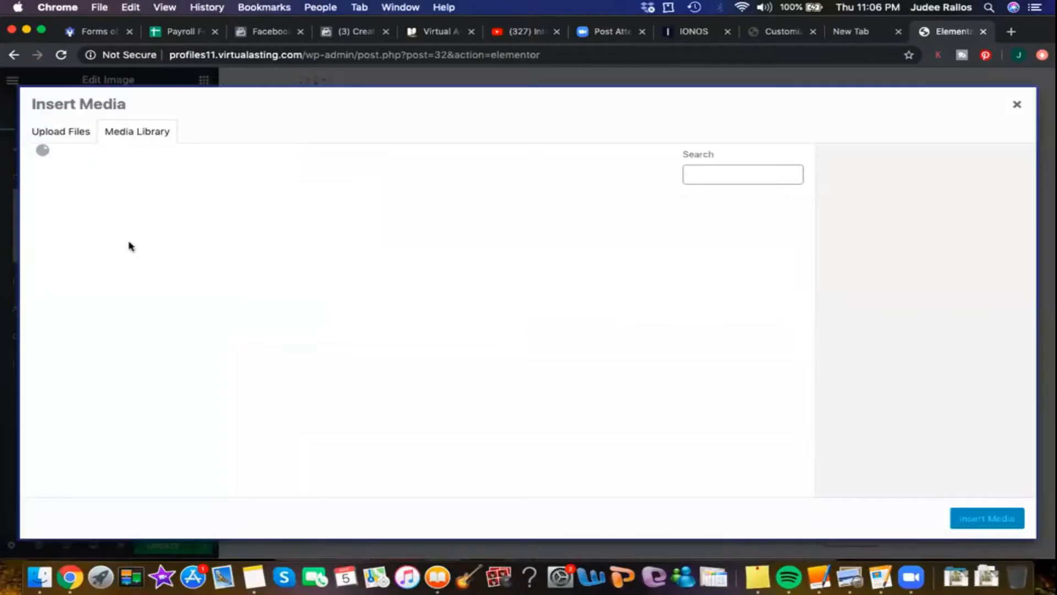
- Insert the headset-wearing woman photo gen-1-scaled.jpg from the Media Library into the Image widget
{"action": "left_click", "coordinate": [540, 258]}
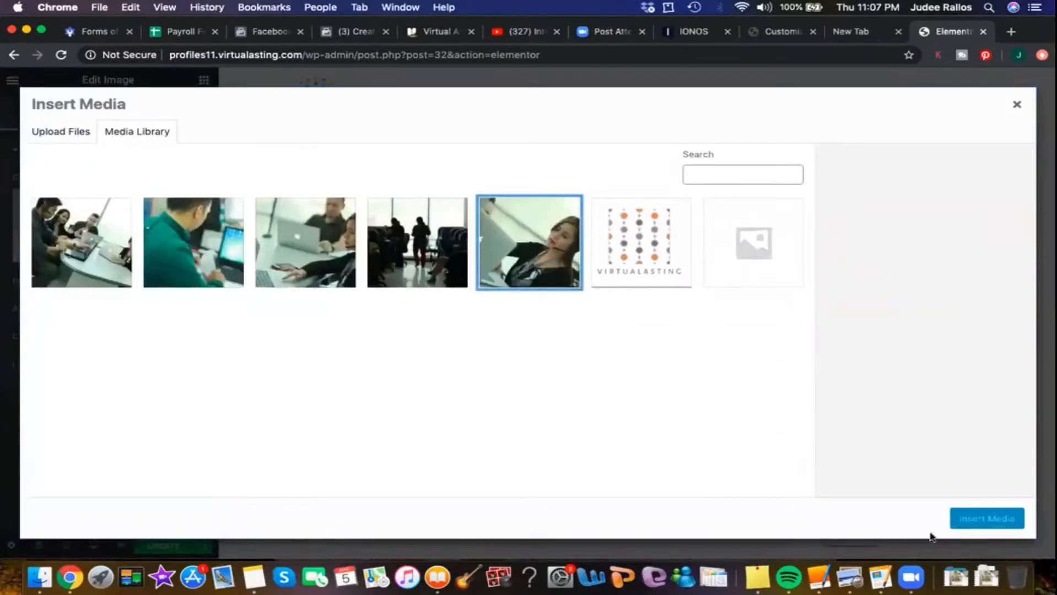
{"action": "left_click", "coordinate": [532, 236]}
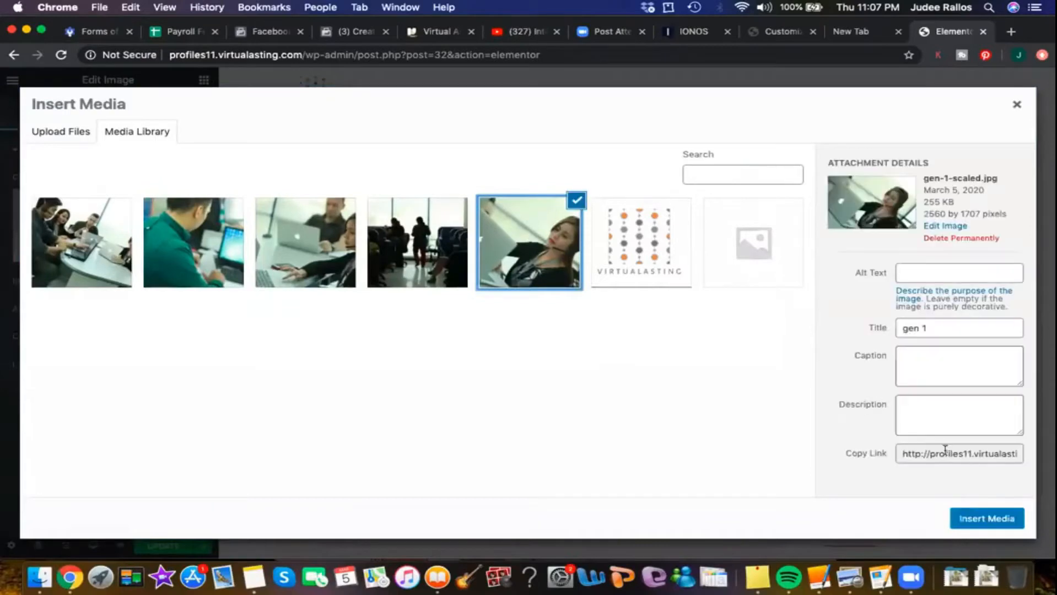
{"action": "left_click", "coordinate": [956, 510]}
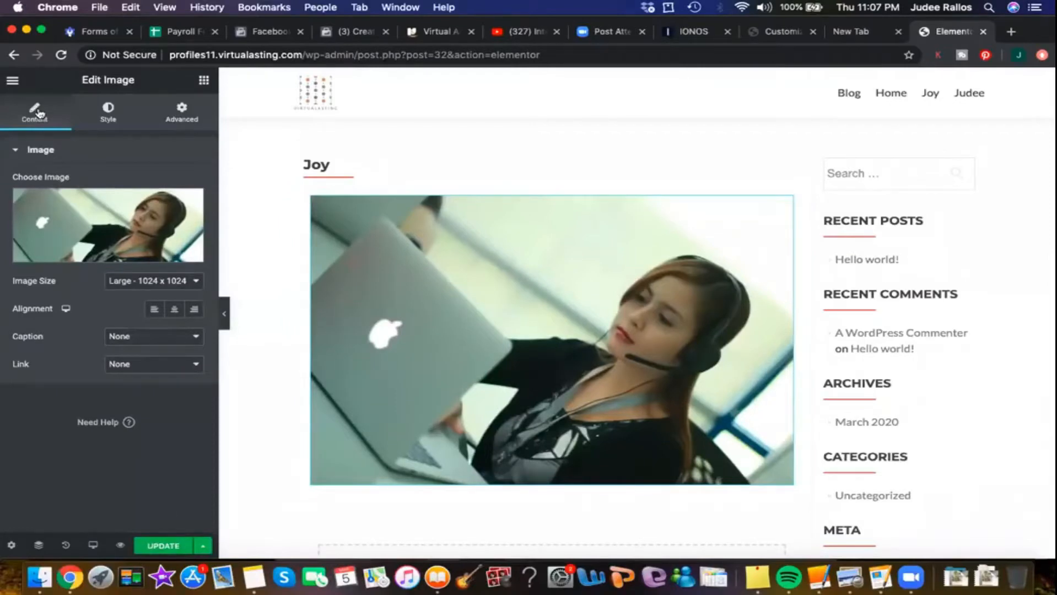
- Collapse the Image settings and save the Joy page with Update
{"action": "left_click", "coordinate": [19, 153]}
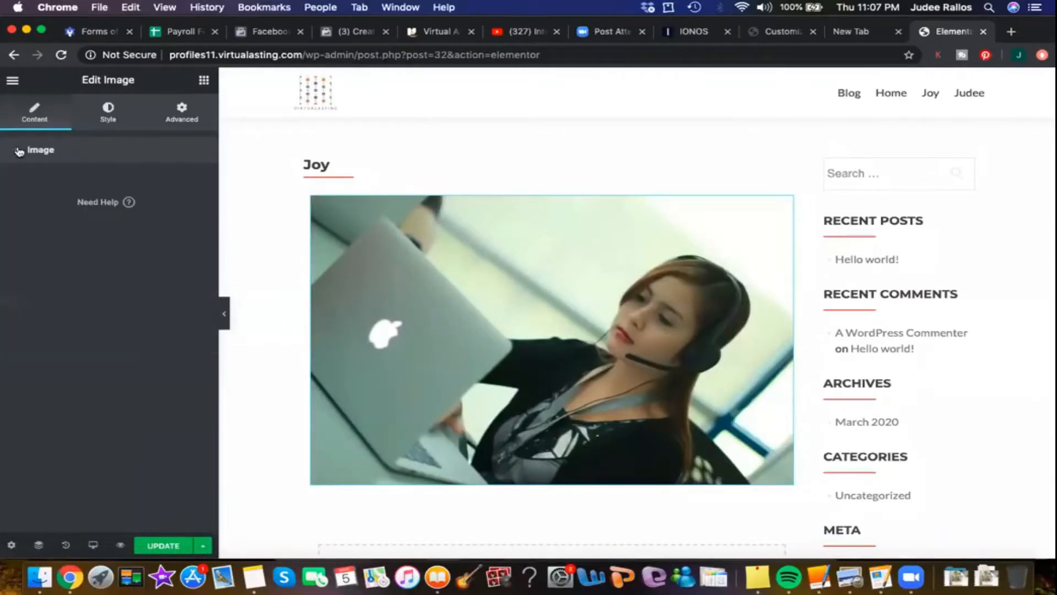
{"action": "left_click", "coordinate": [163, 545]}
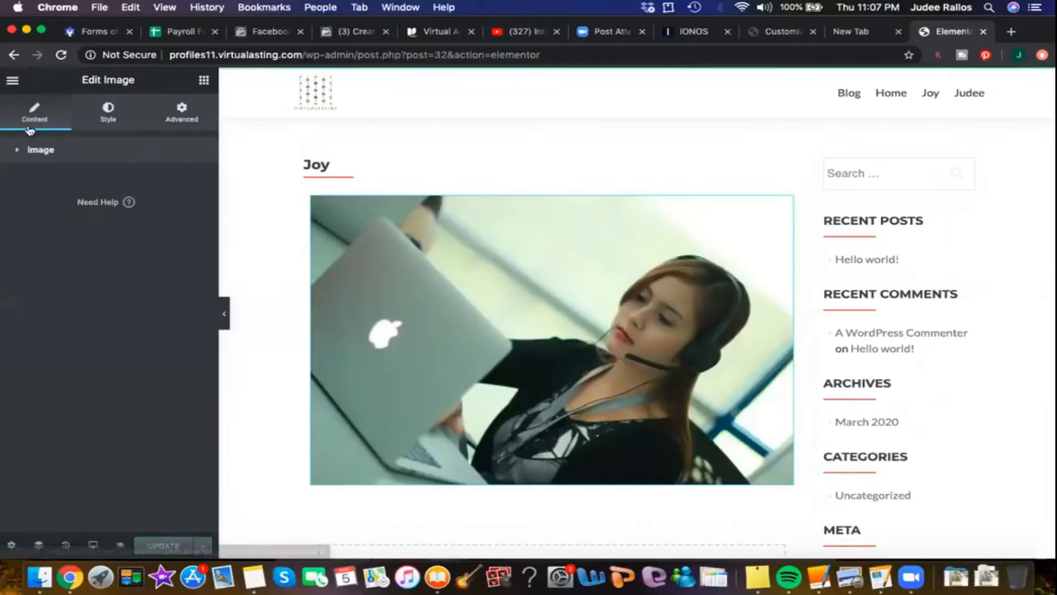
{"action": "left_click", "coordinate": [14, 82]}
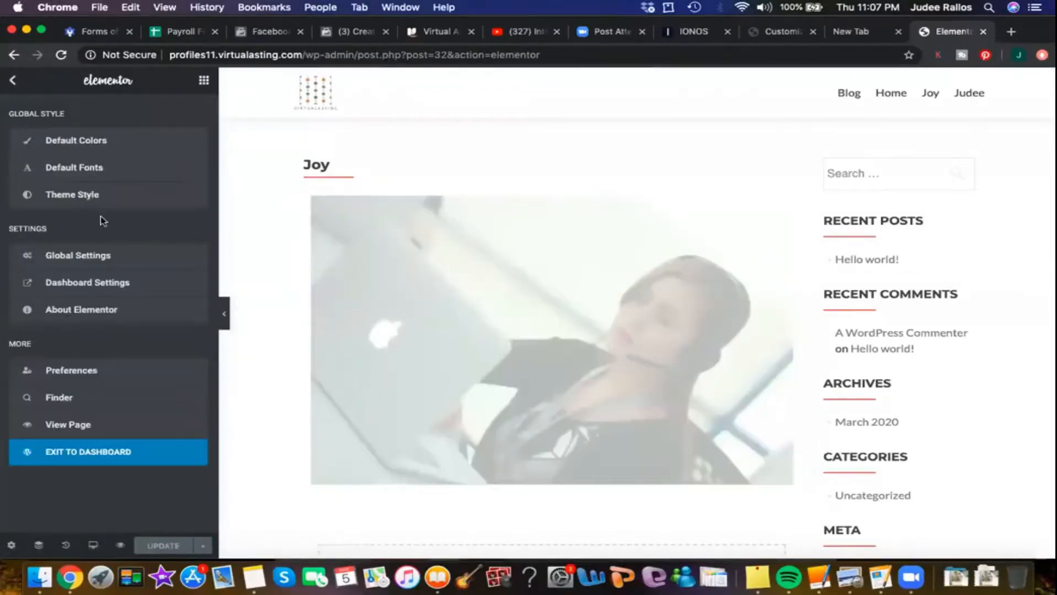
- Return to the Elements widget panel, try dragging a Heading near the image, and browse the widgets
{"action": "left_click", "coordinate": [205, 80]}
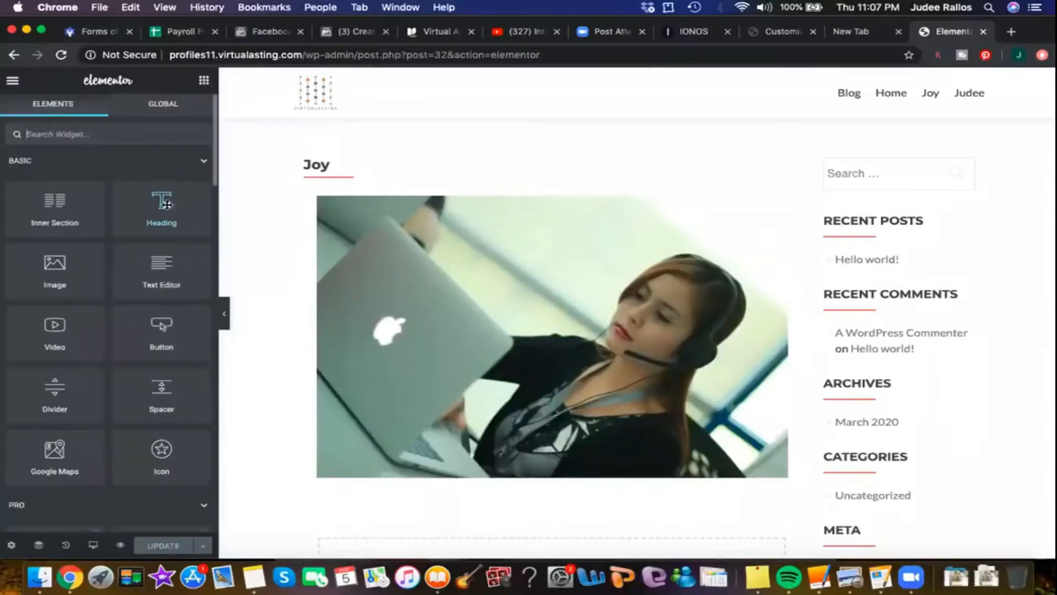
{"action": "left_click_drag", "start_coordinate": [164, 205], "coordinate": [150, 232]}
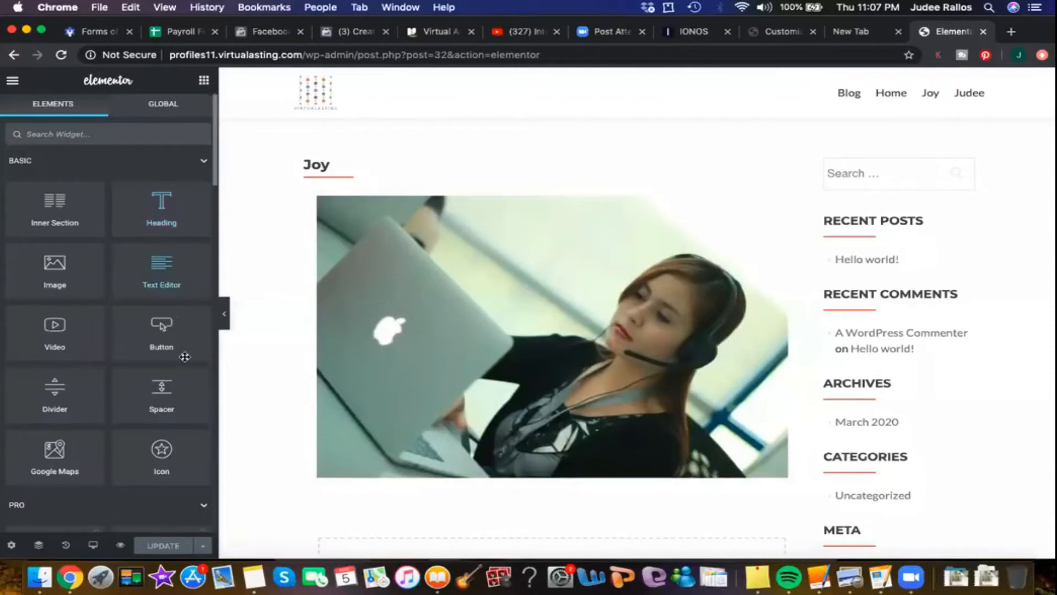
{"action": "scroll", "coordinate": [159, 385], "scroll_direction": "down", "scroll_amount": 7}
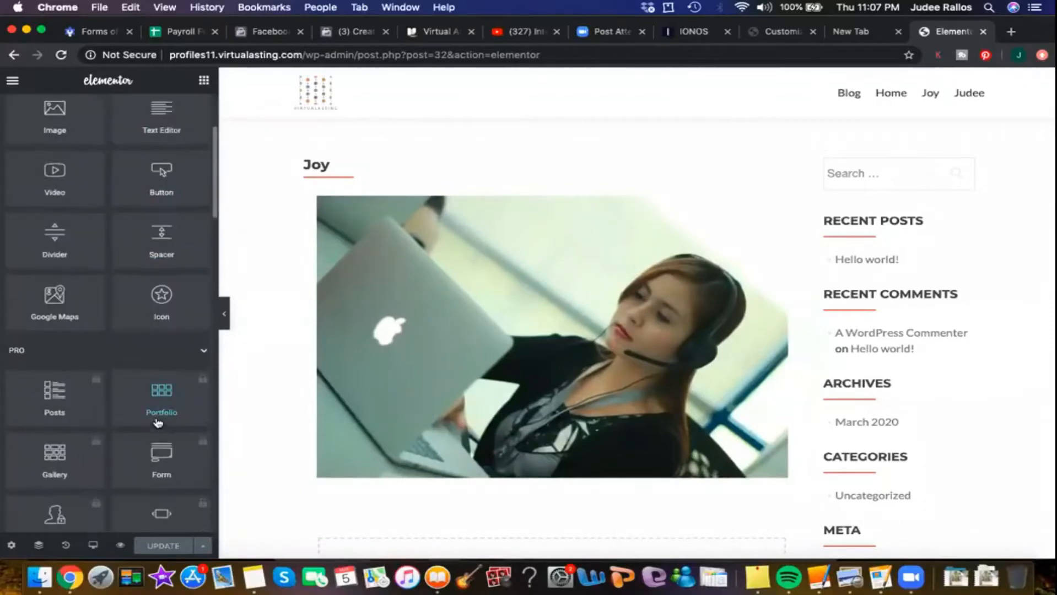
{"action": "scroll", "coordinate": [158, 422], "scroll_direction": "down", "scroll_amount": 10}
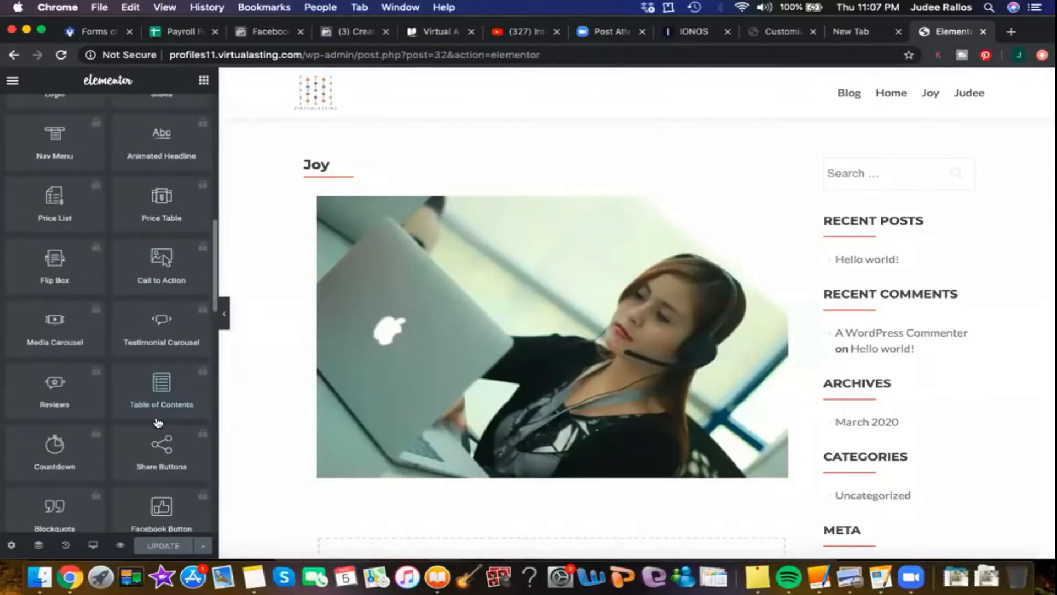
{"action": "scroll", "coordinate": [157, 422], "scroll_direction": "down", "scroll_amount": 10}
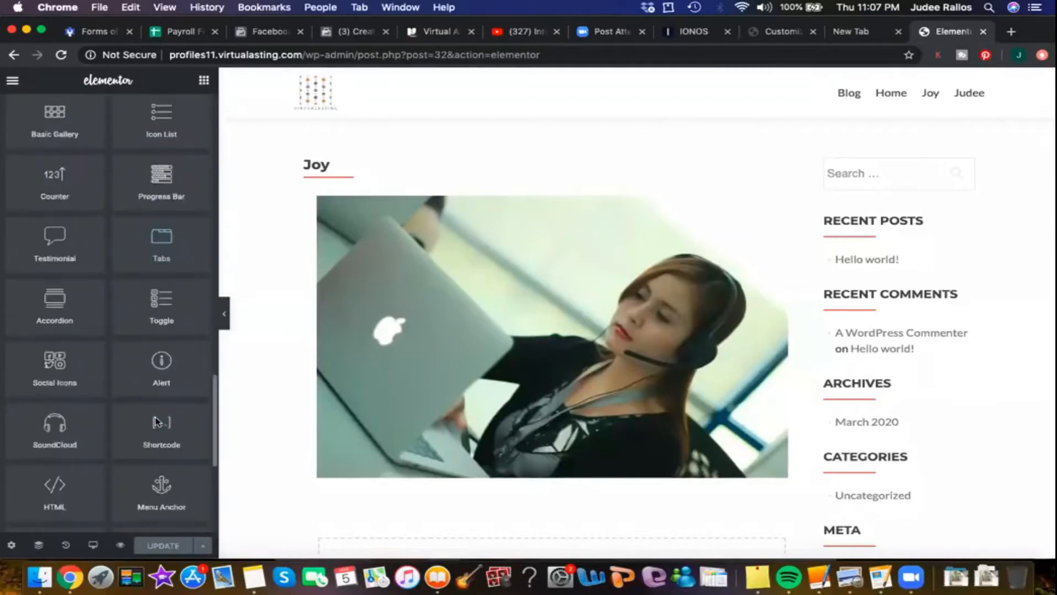
{"action": "scroll", "coordinate": [154, 421], "scroll_direction": "up", "scroll_amount": 20}
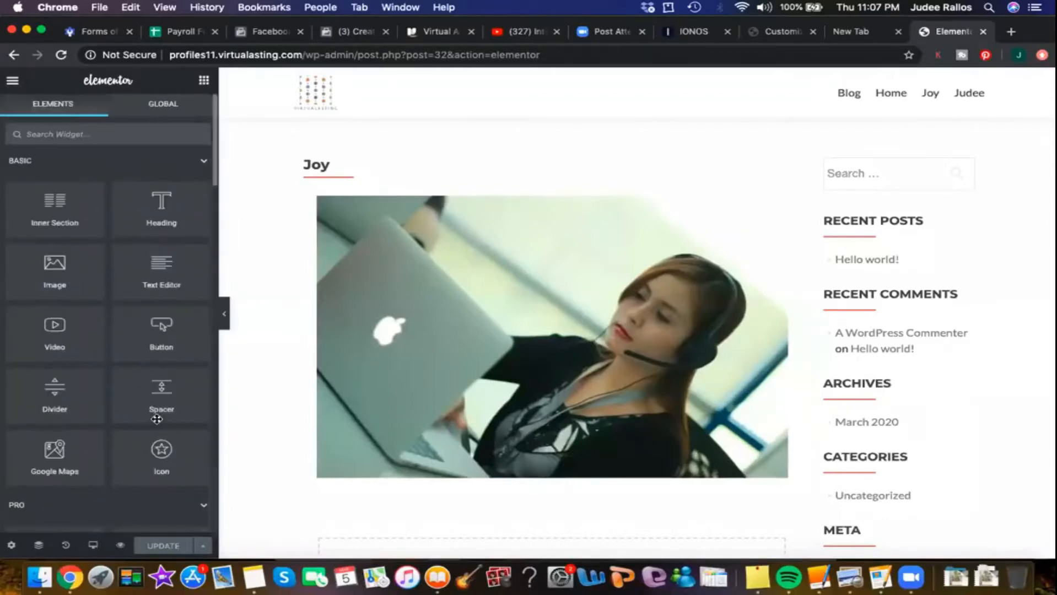
{"action": "scroll", "coordinate": [173, 507], "scroll_direction": "down", "scroll_amount": 15}
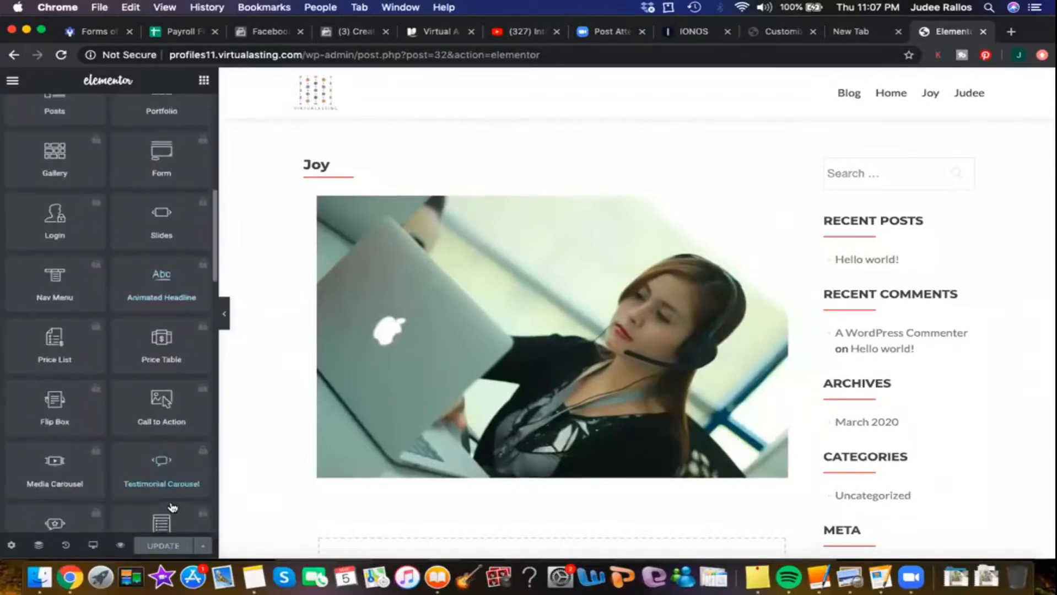
{"action": "scroll", "coordinate": [173, 507], "scroll_direction": "down", "scroll_amount": 5}
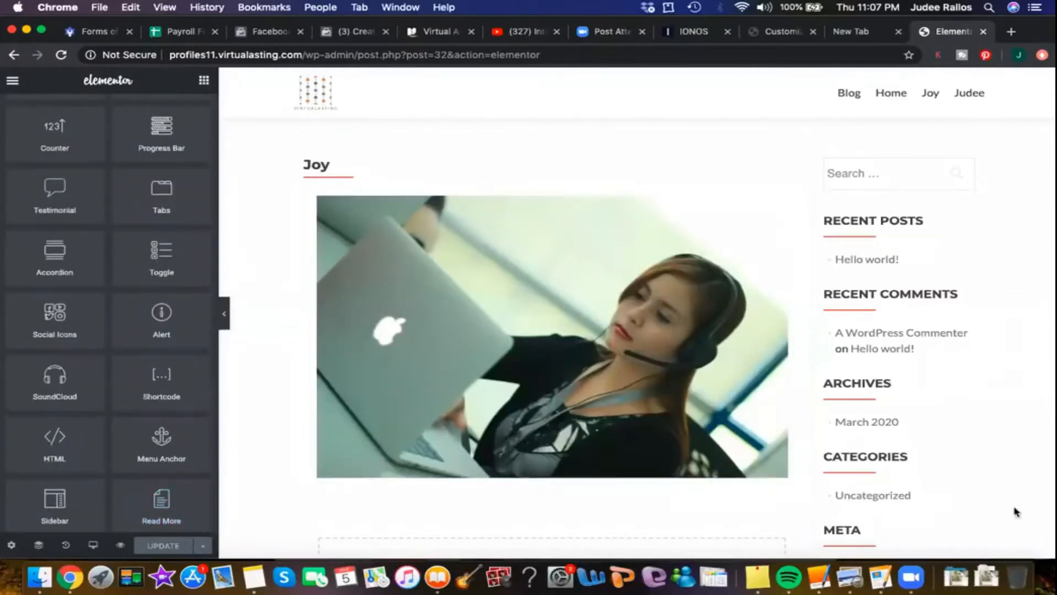
{"action": "scroll", "coordinate": [912, 539], "scroll_direction": "down", "scroll_amount": 5}
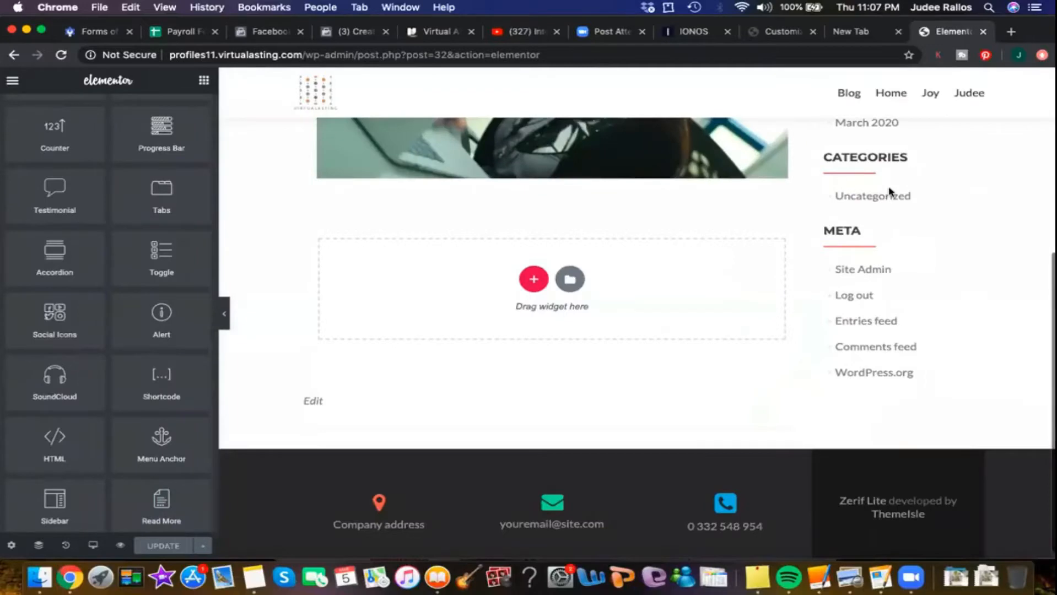
{"action": "scroll", "coordinate": [868, 349], "scroll_direction": "up", "scroll_amount": 5}
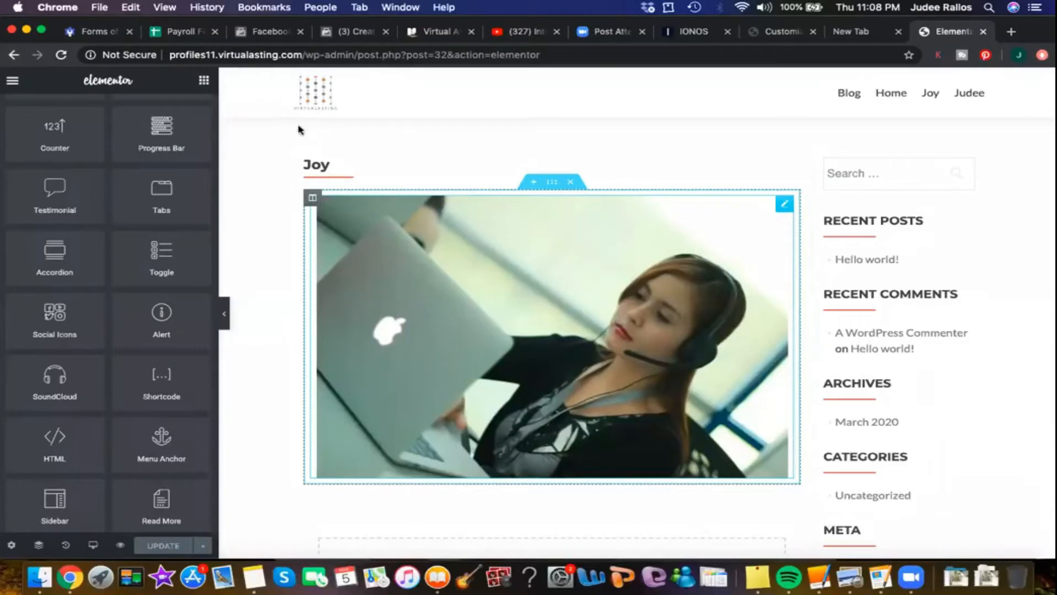
- Back in the WordPress editor, set the Joy page's Page Attributes template to Elementor Full Width
{"action": "left_click", "coordinate": [14, 57]}
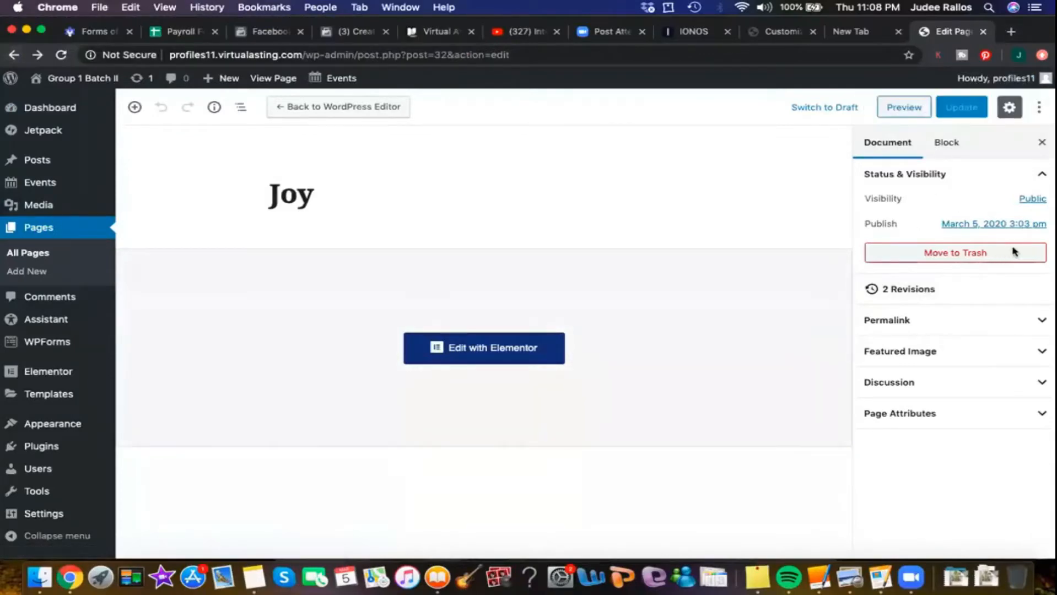
{"action": "left_click", "coordinate": [941, 417]}
{"action": "scroll", "coordinate": [809, 432], "scroll_direction": "down", "scroll_amount": 3}
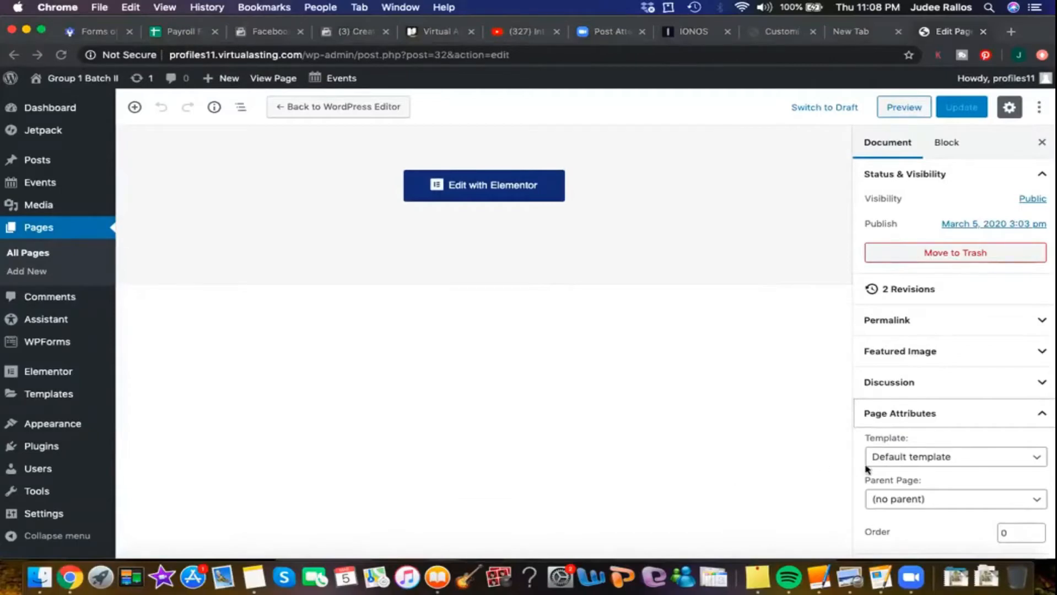
{"action": "left_click", "coordinate": [903, 457]}
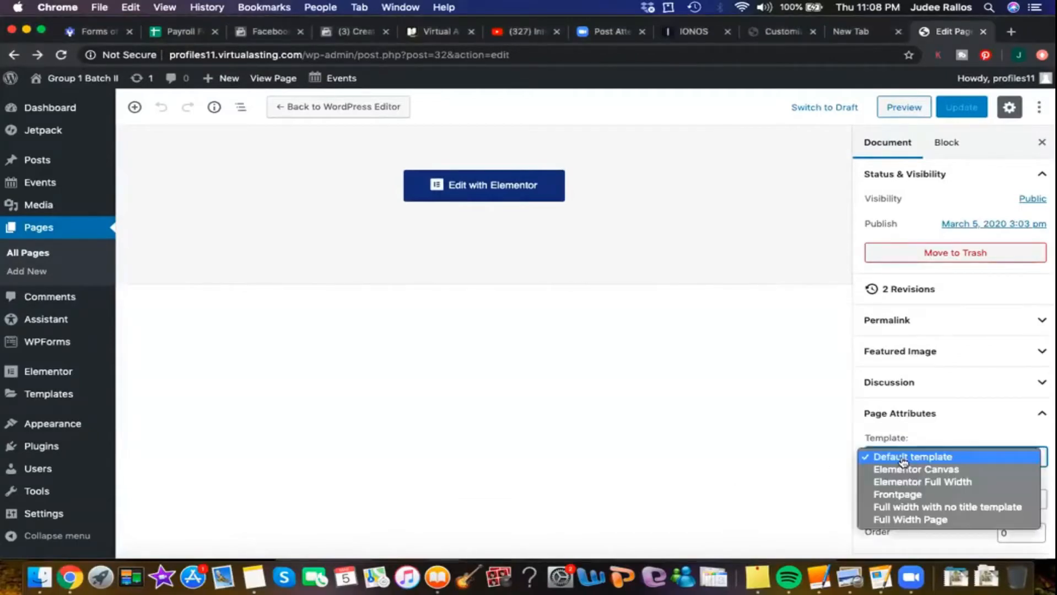
{"action": "left_click", "coordinate": [808, 442]}
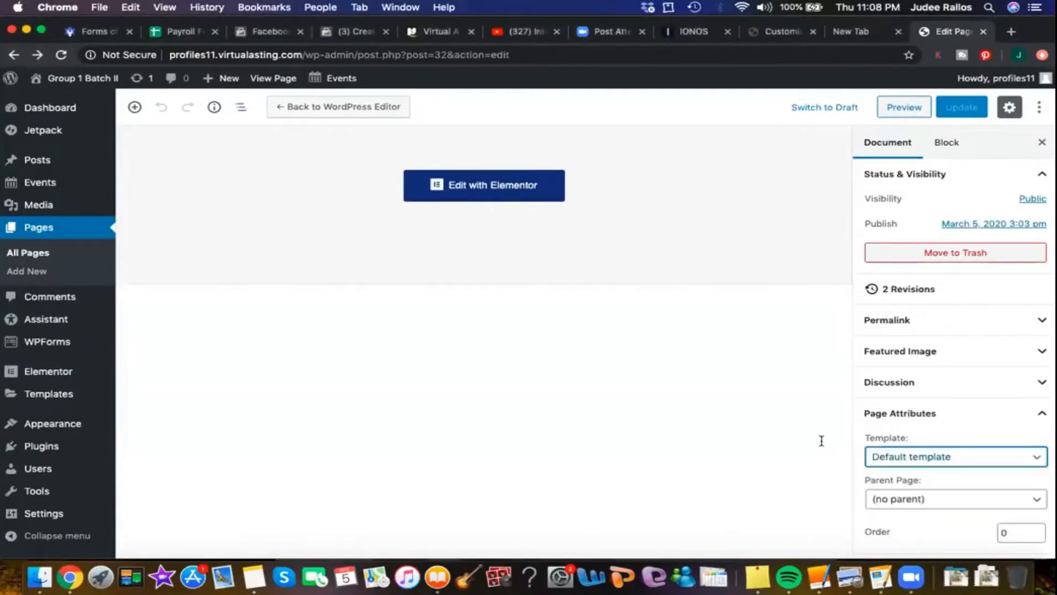
{"action": "left_click", "coordinate": [959, 457]}
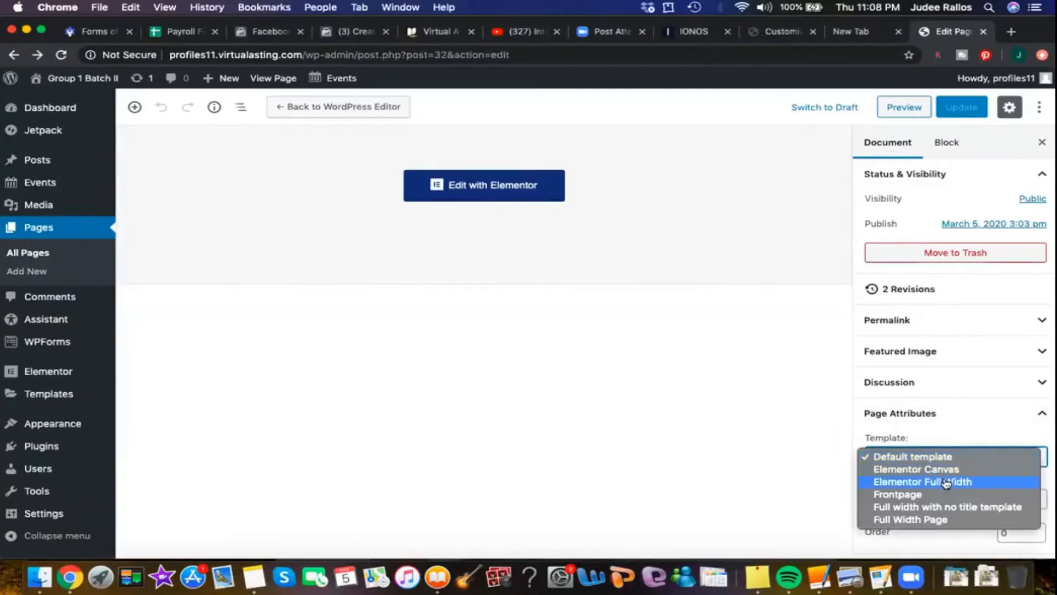
{"action": "left_click", "coordinate": [945, 482]}
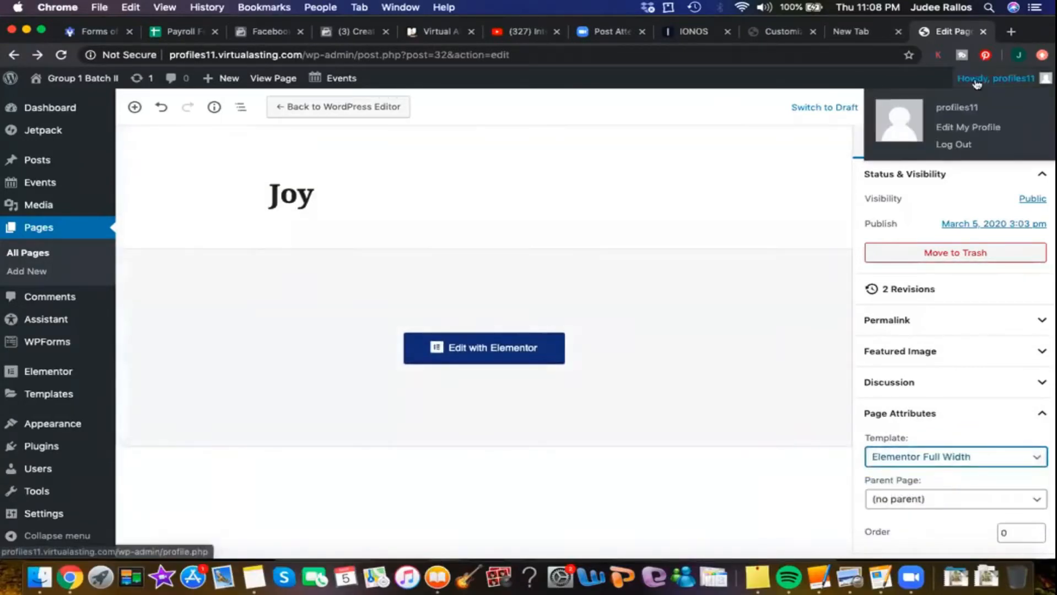
- Update the Joy page and visit the live site's homepage
{"action": "left_click", "coordinate": [954, 107]}
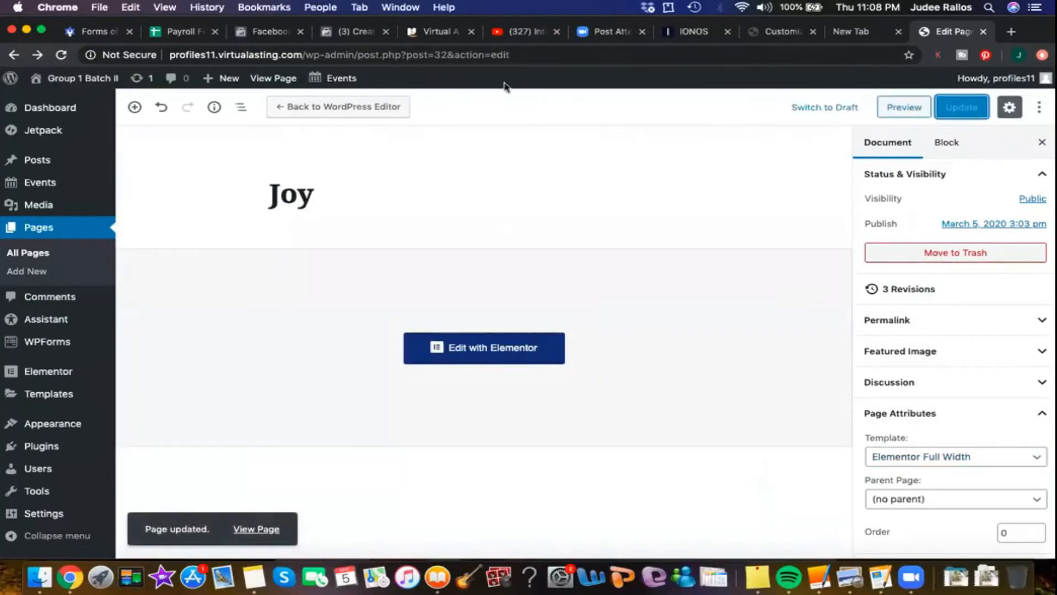
{"action": "mouse_move", "coordinate": [82, 79]}
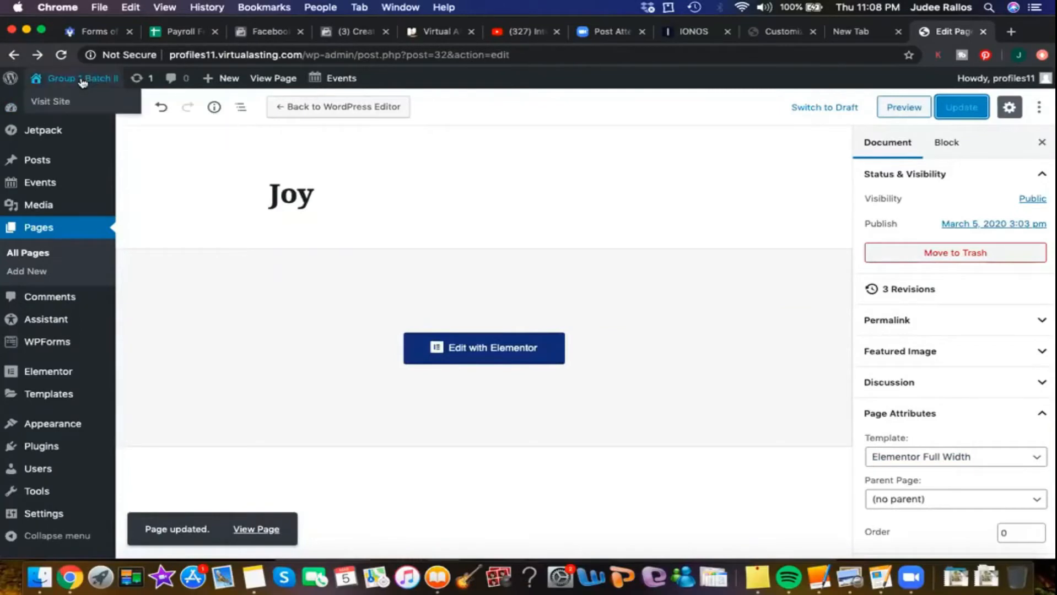
{"action": "left_click", "coordinate": [77, 100]}
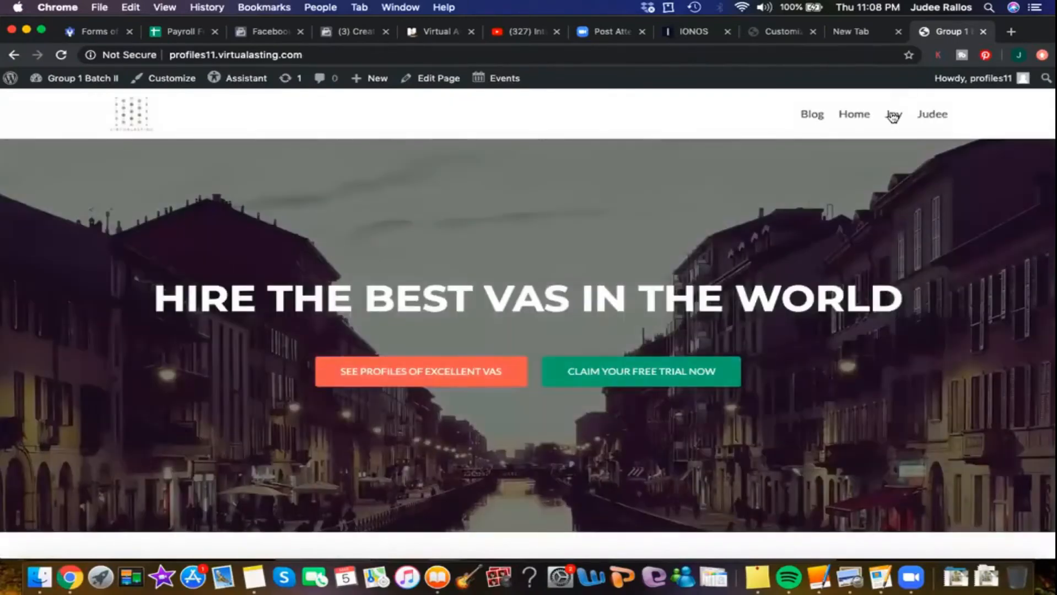
- Open the live Joy page from the site menu, then choose Edit with Elementor
{"action": "left_click", "coordinate": [893, 116]}
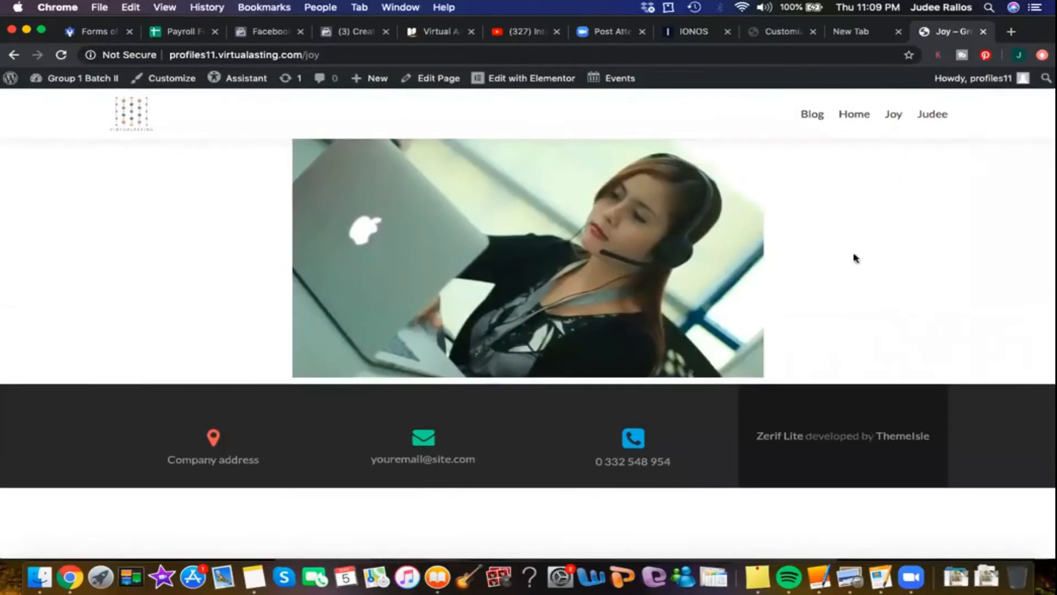
{"action": "left_click", "coordinate": [515, 83]}
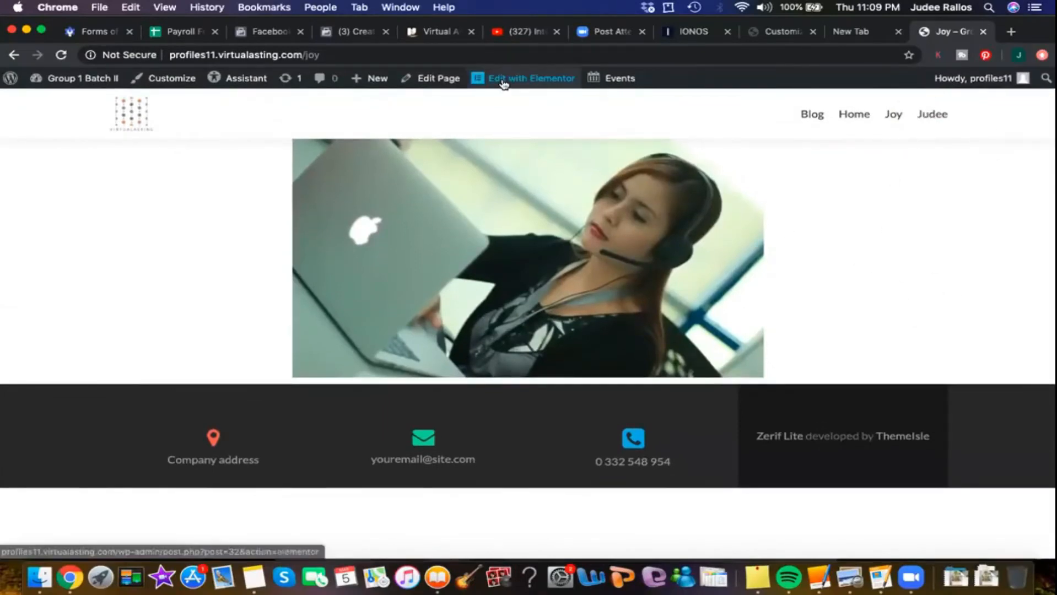